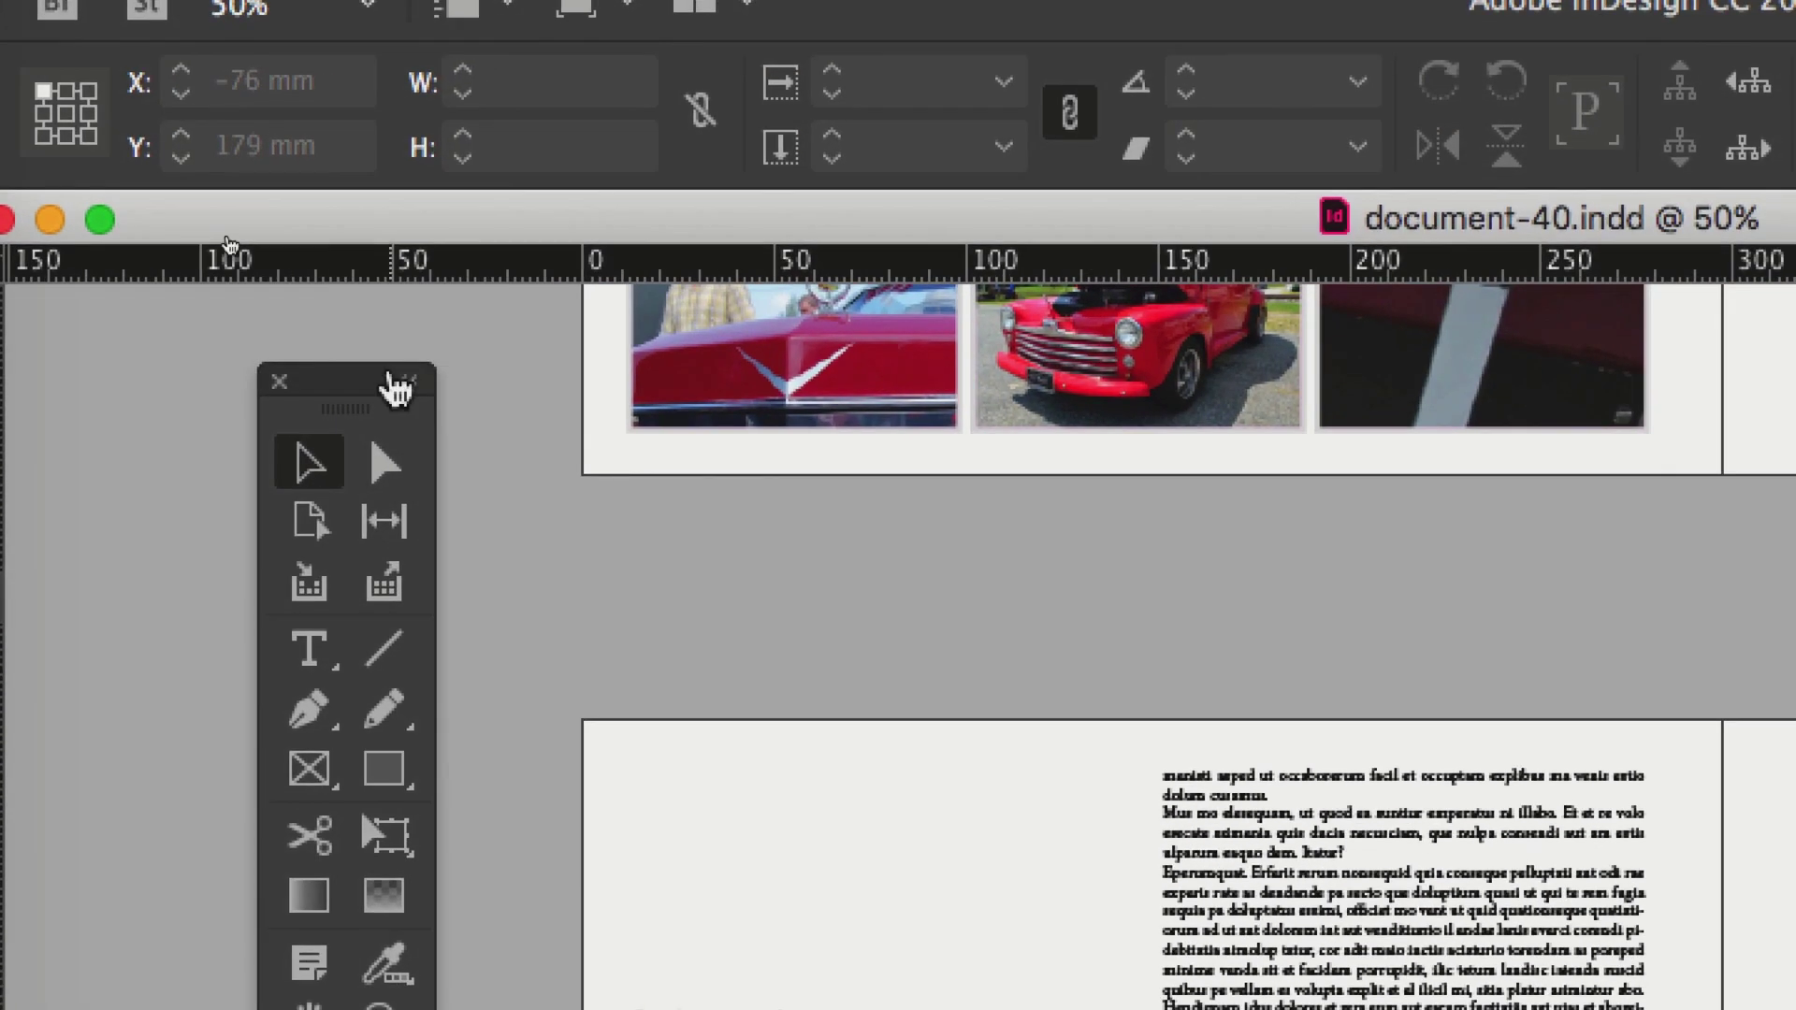
- Cycle the Tools panel through its single-column and single-row layouts and back to two columns
{"action": "left_click", "coordinate": [474, 353]}
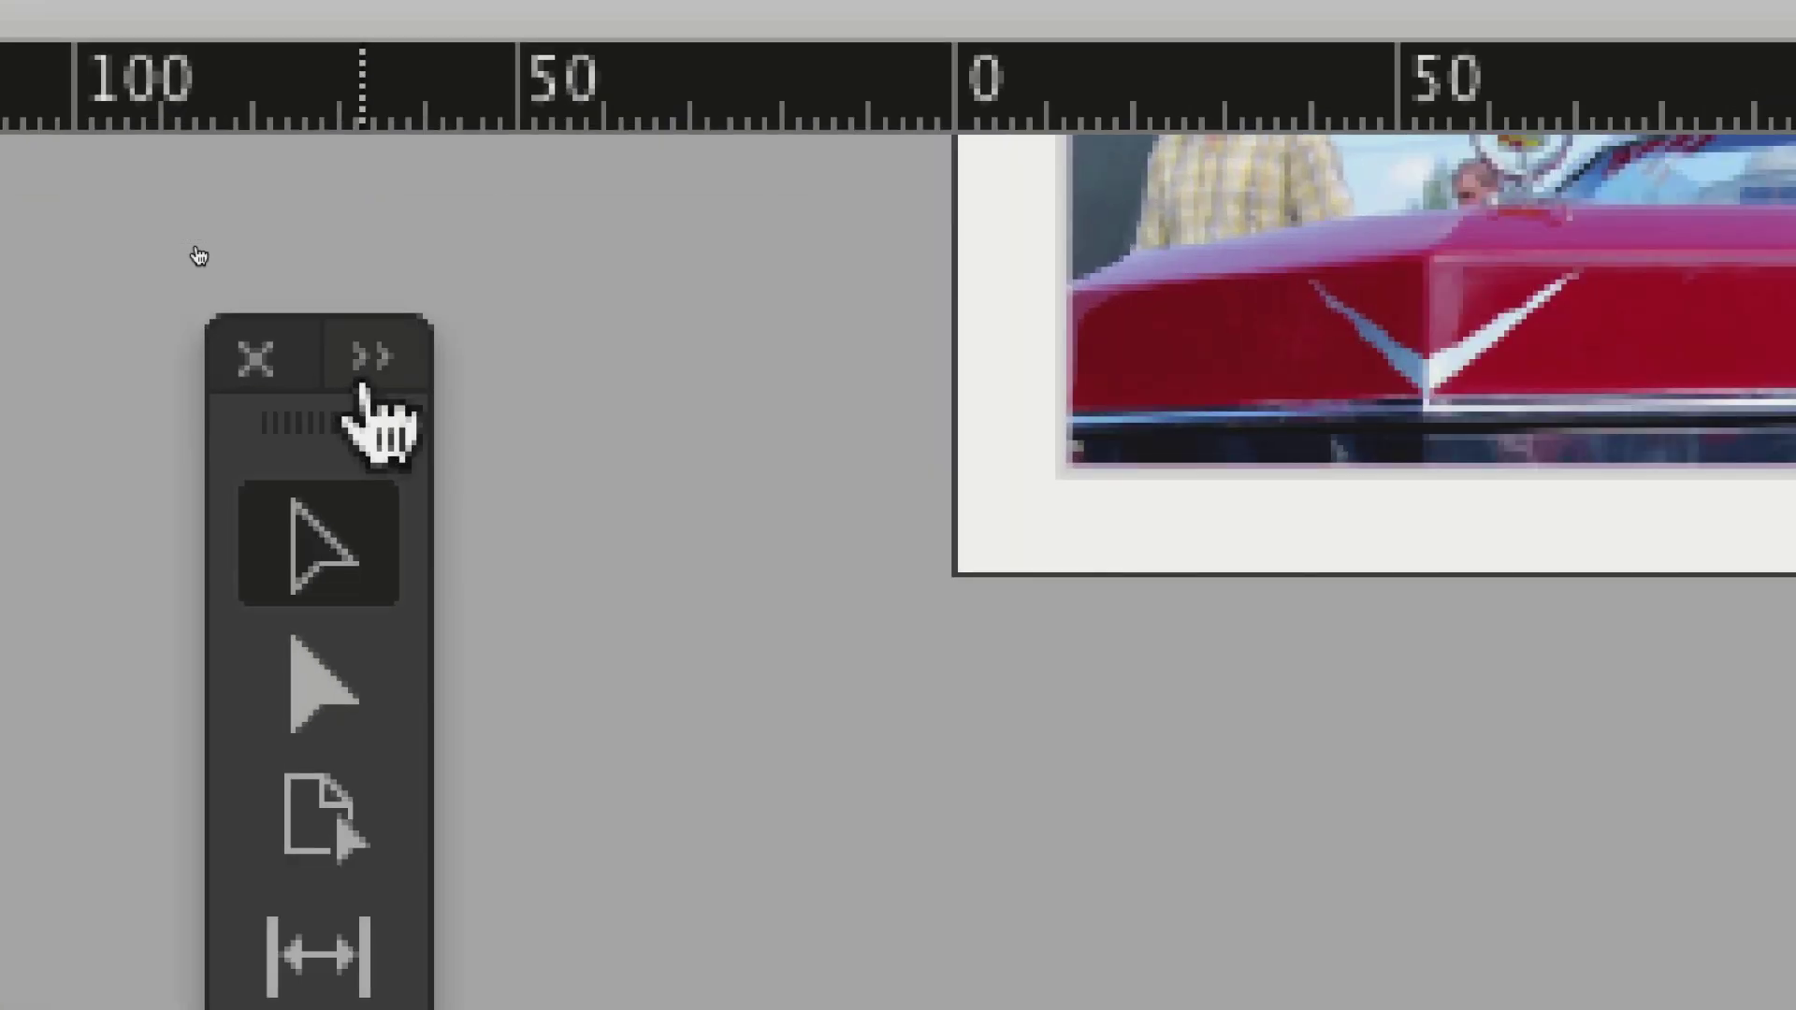
{"action": "left_click", "coordinate": [370, 361]}
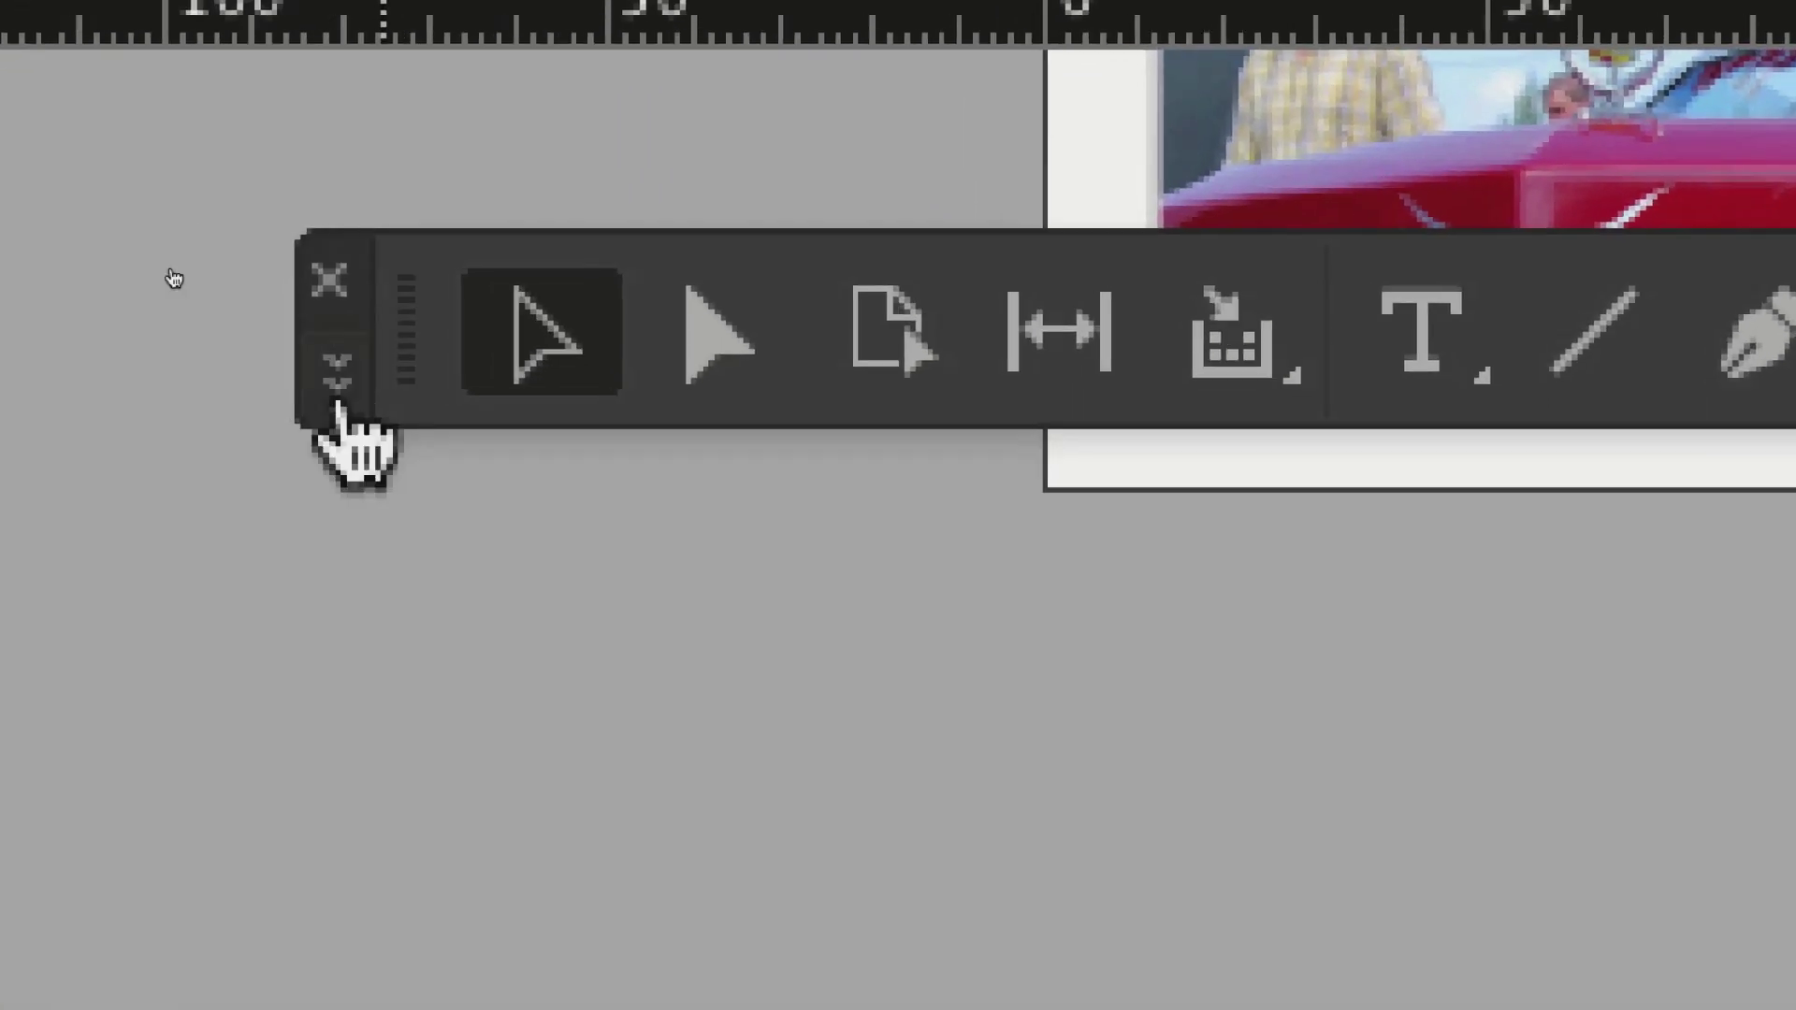
{"action": "left_click", "coordinate": [337, 376]}
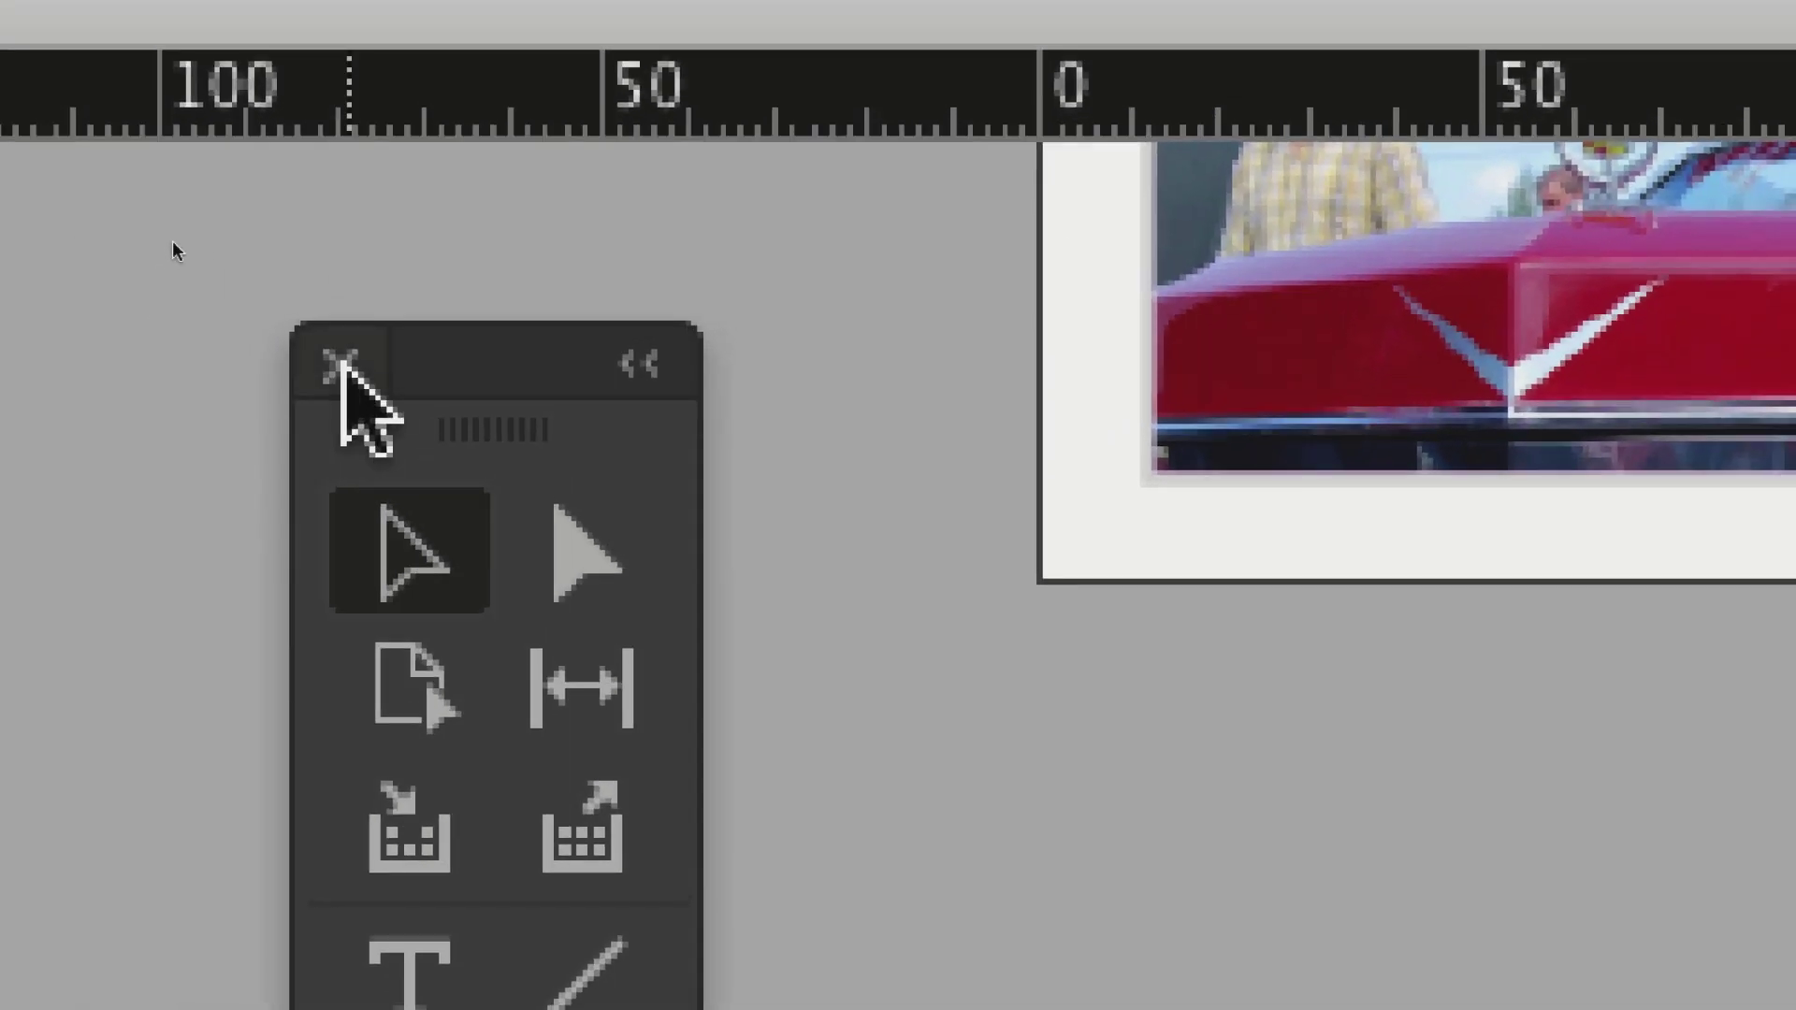
- Close the Tools panel and show it again
{"action": "left_click", "coordinate": [343, 367]}
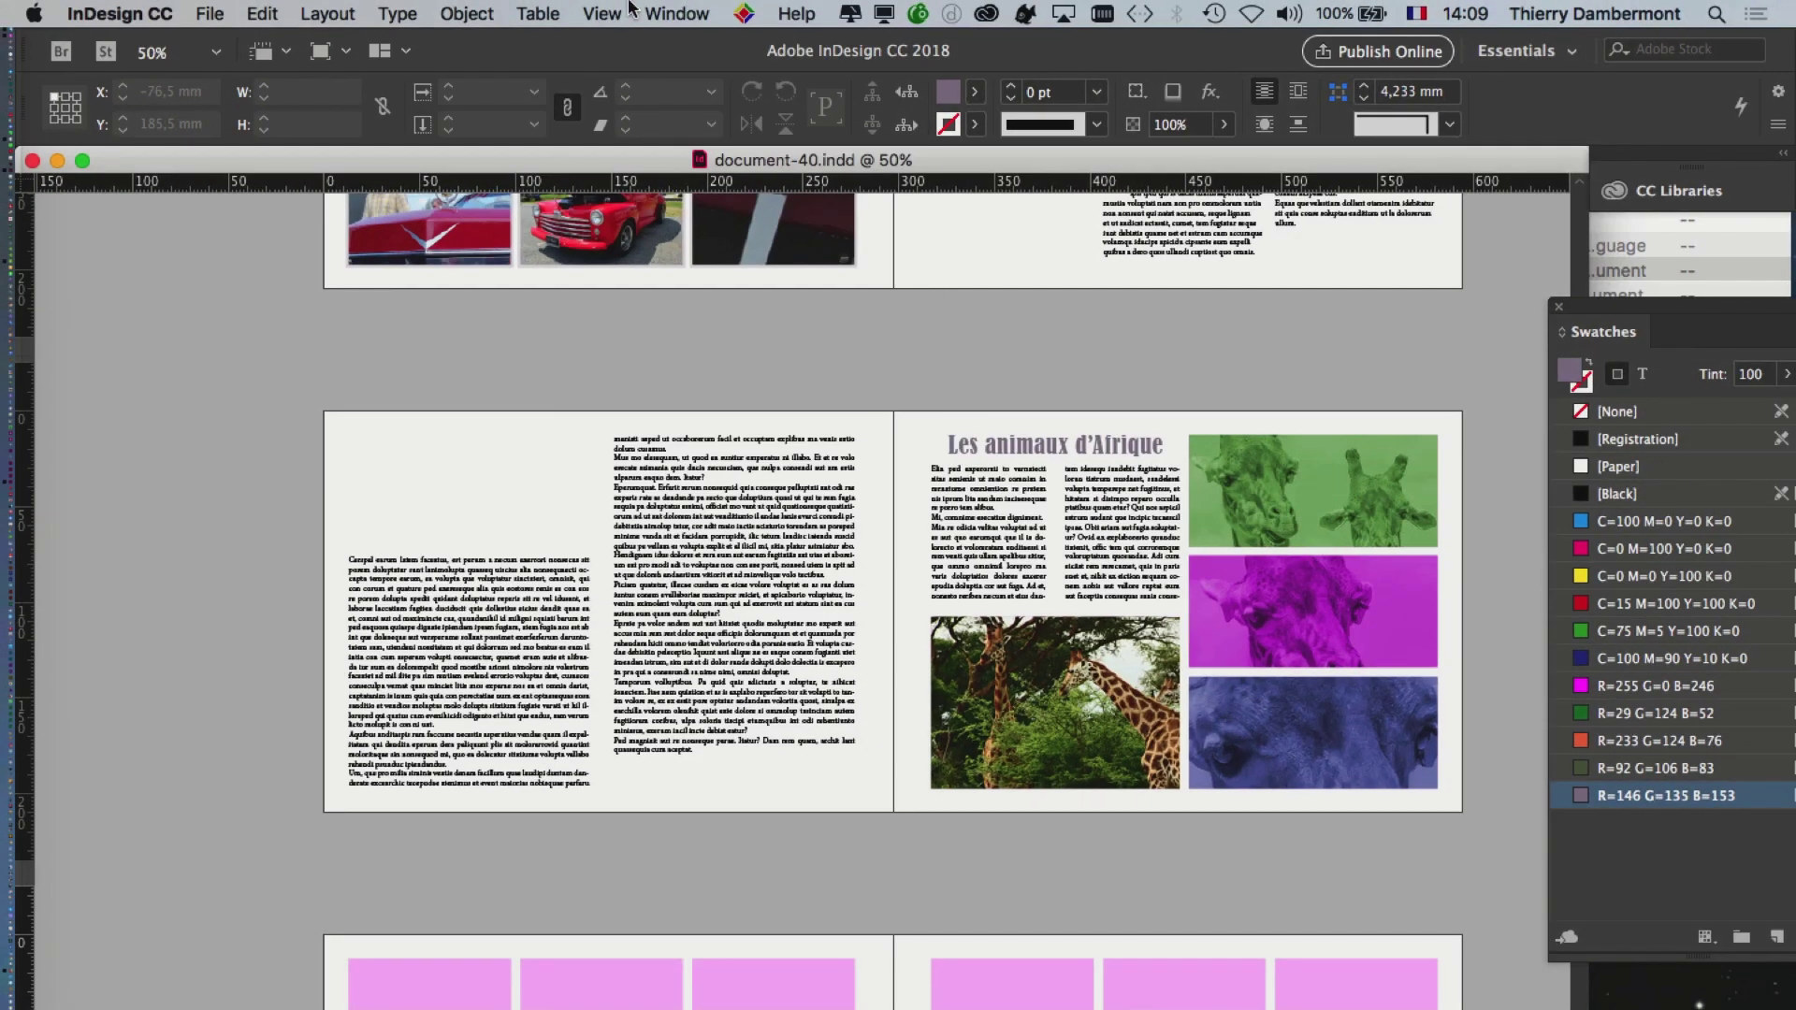
{"action": "left_click", "coordinate": [630, 12]}
{"action": "mouse_move", "coordinate": [678, 9]}
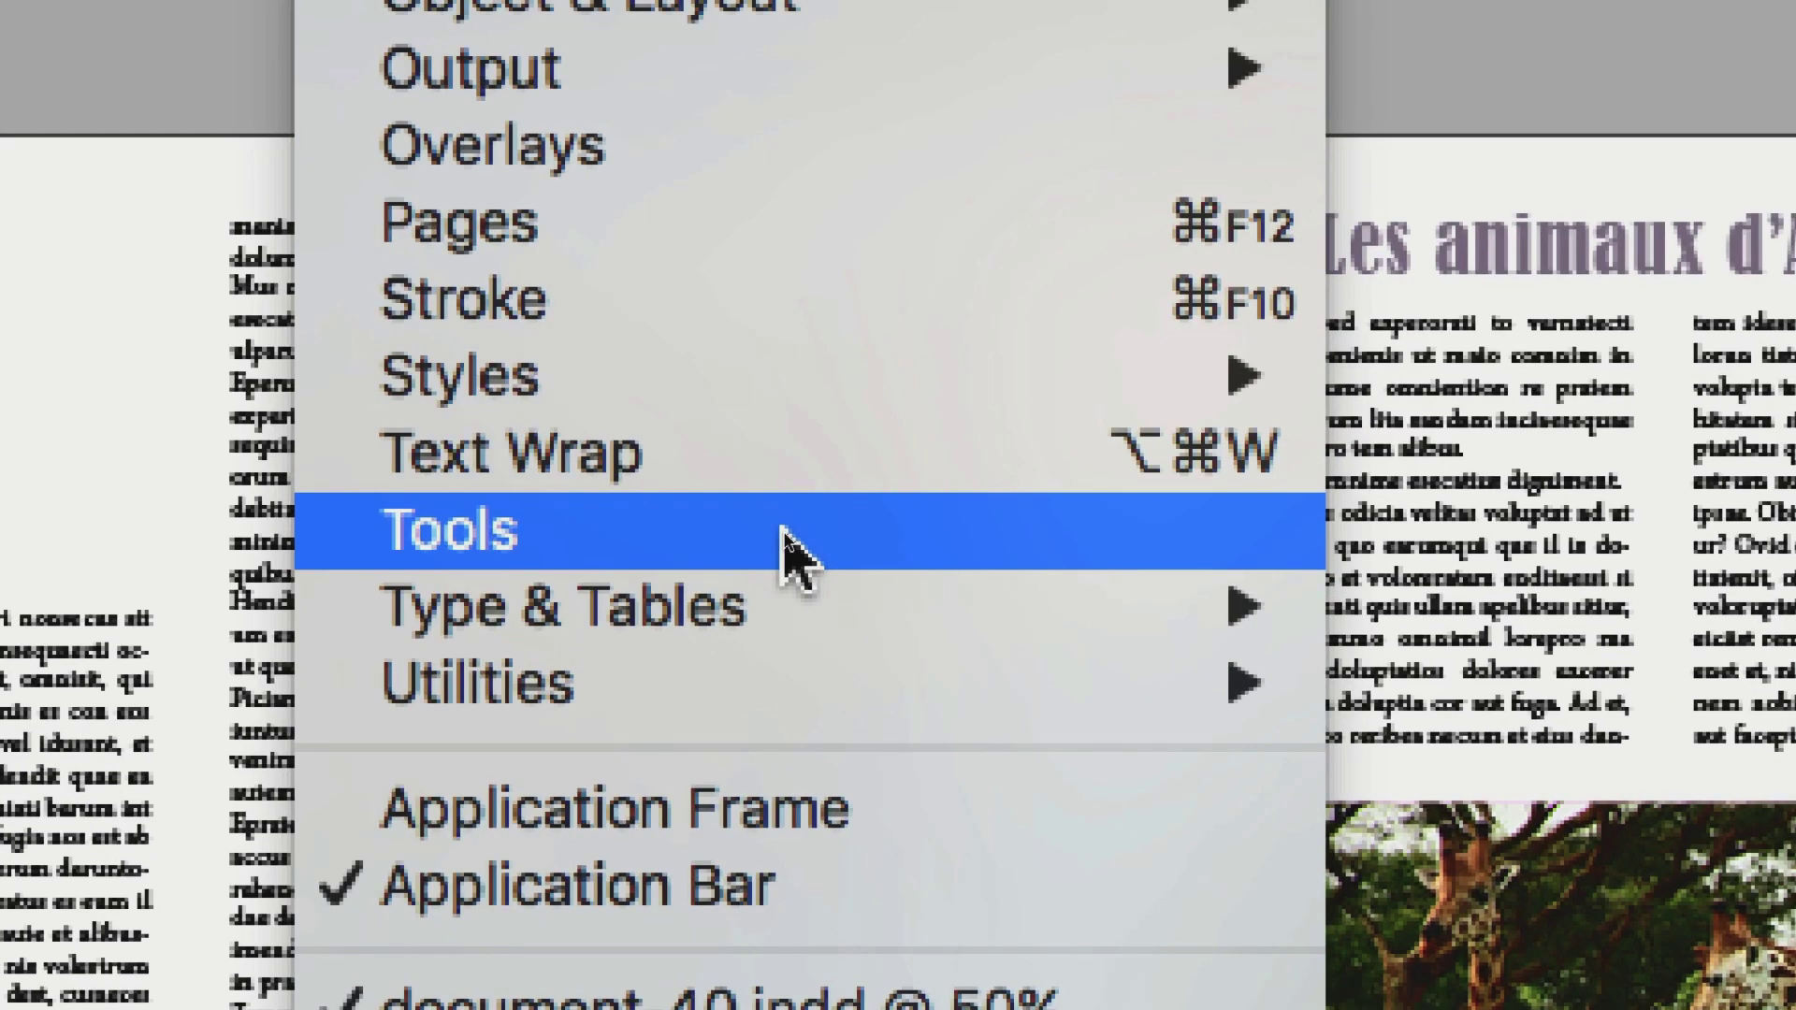
{"action": "left_click", "coordinate": [791, 547]}
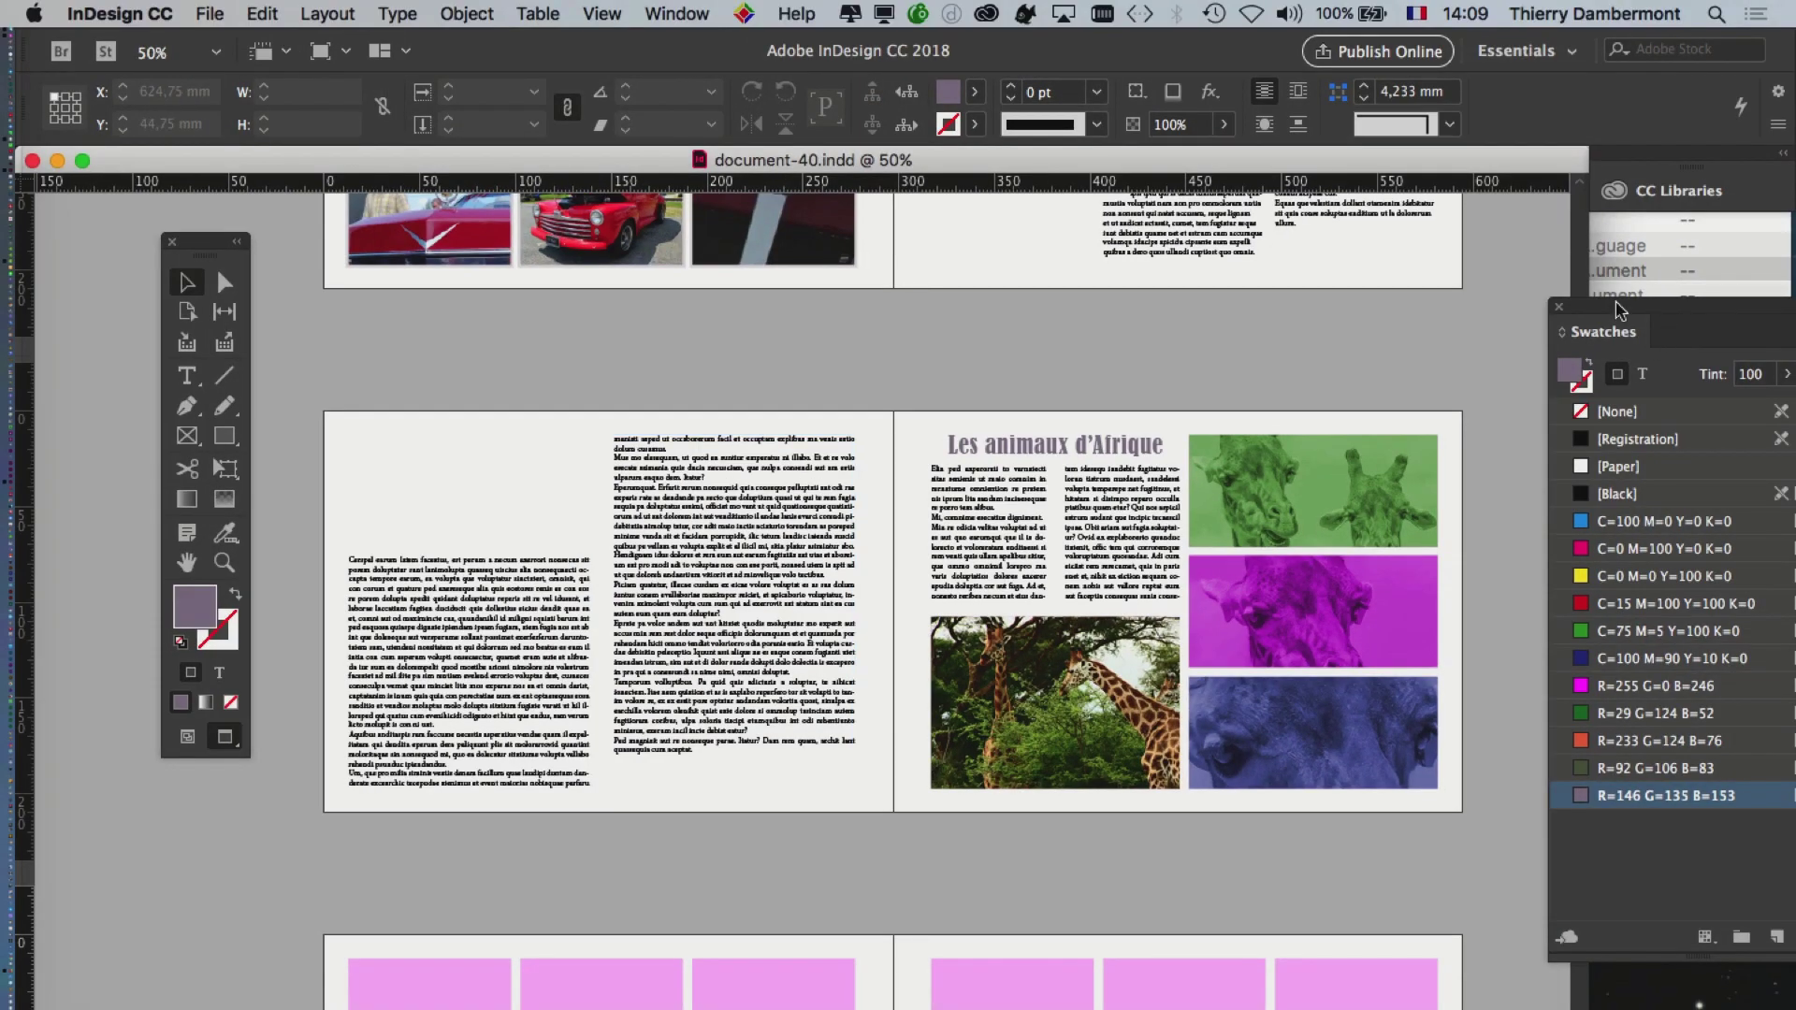
- Move the floating Swatches panel fully into view over the document and close it
{"action": "left_click_drag", "start_coordinate": [1619, 312], "coordinate": [1381, 296]}
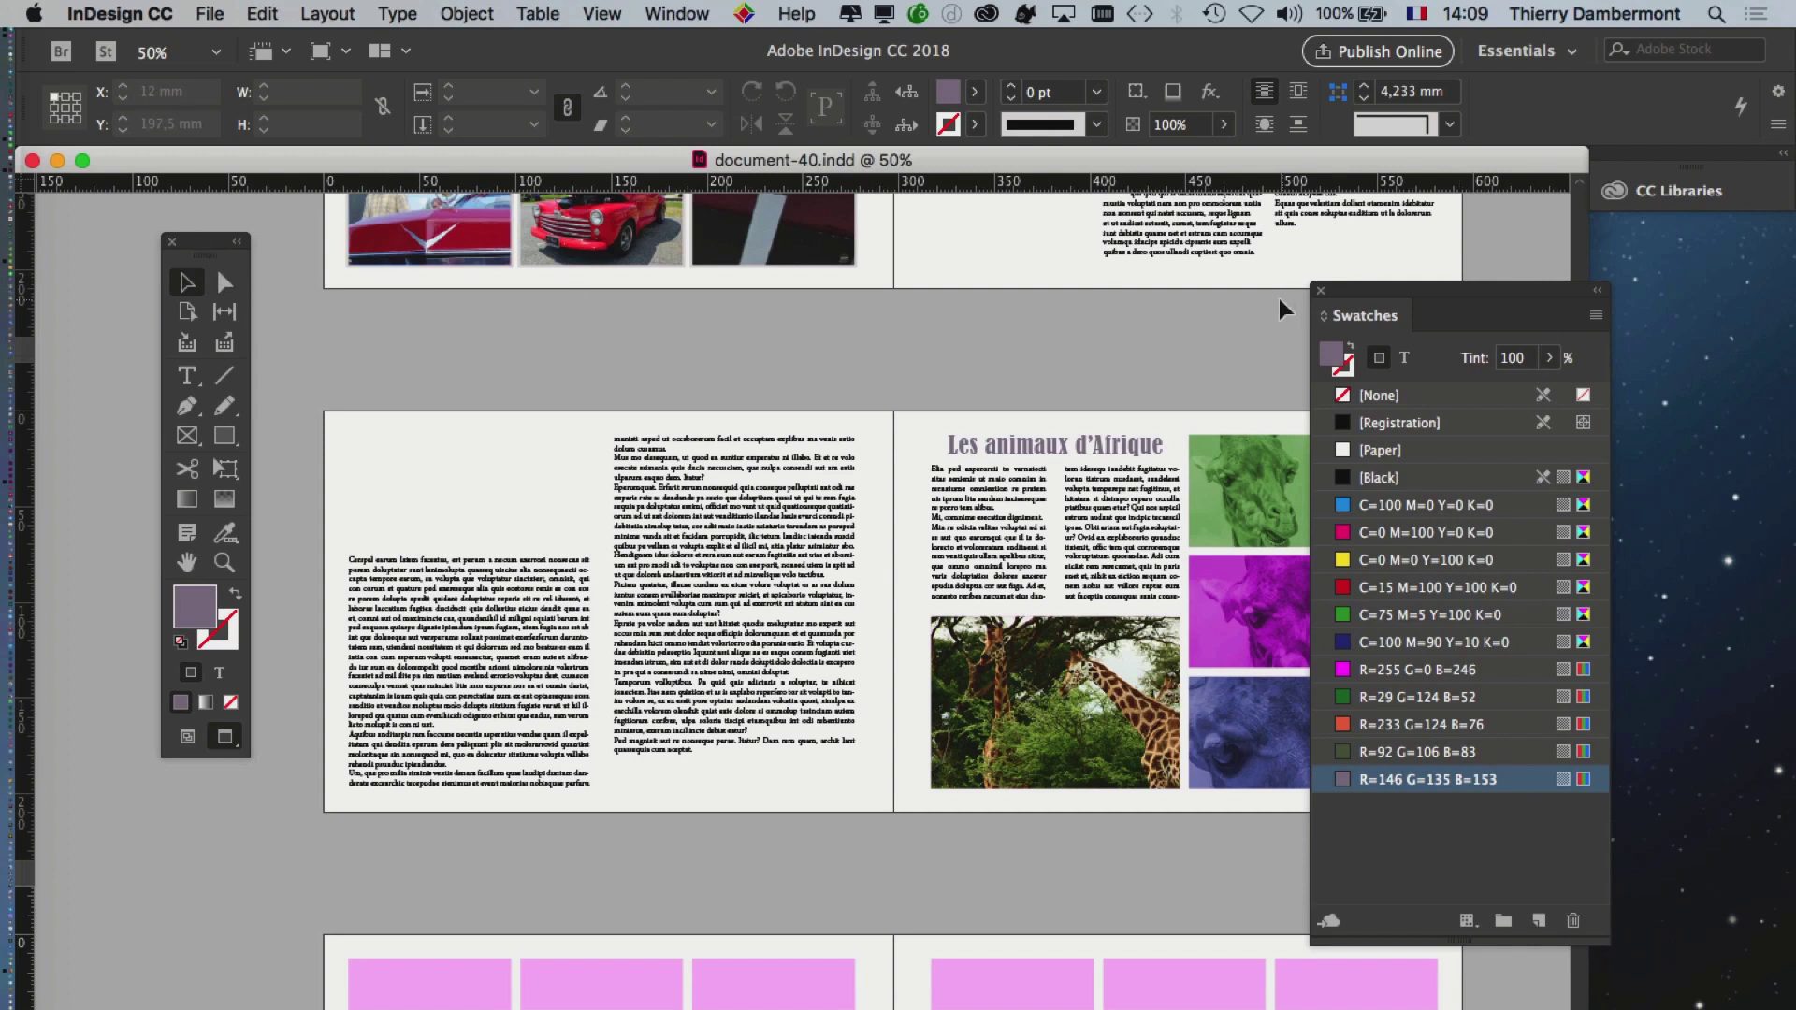
{"action": "left_click", "coordinate": [1319, 290]}
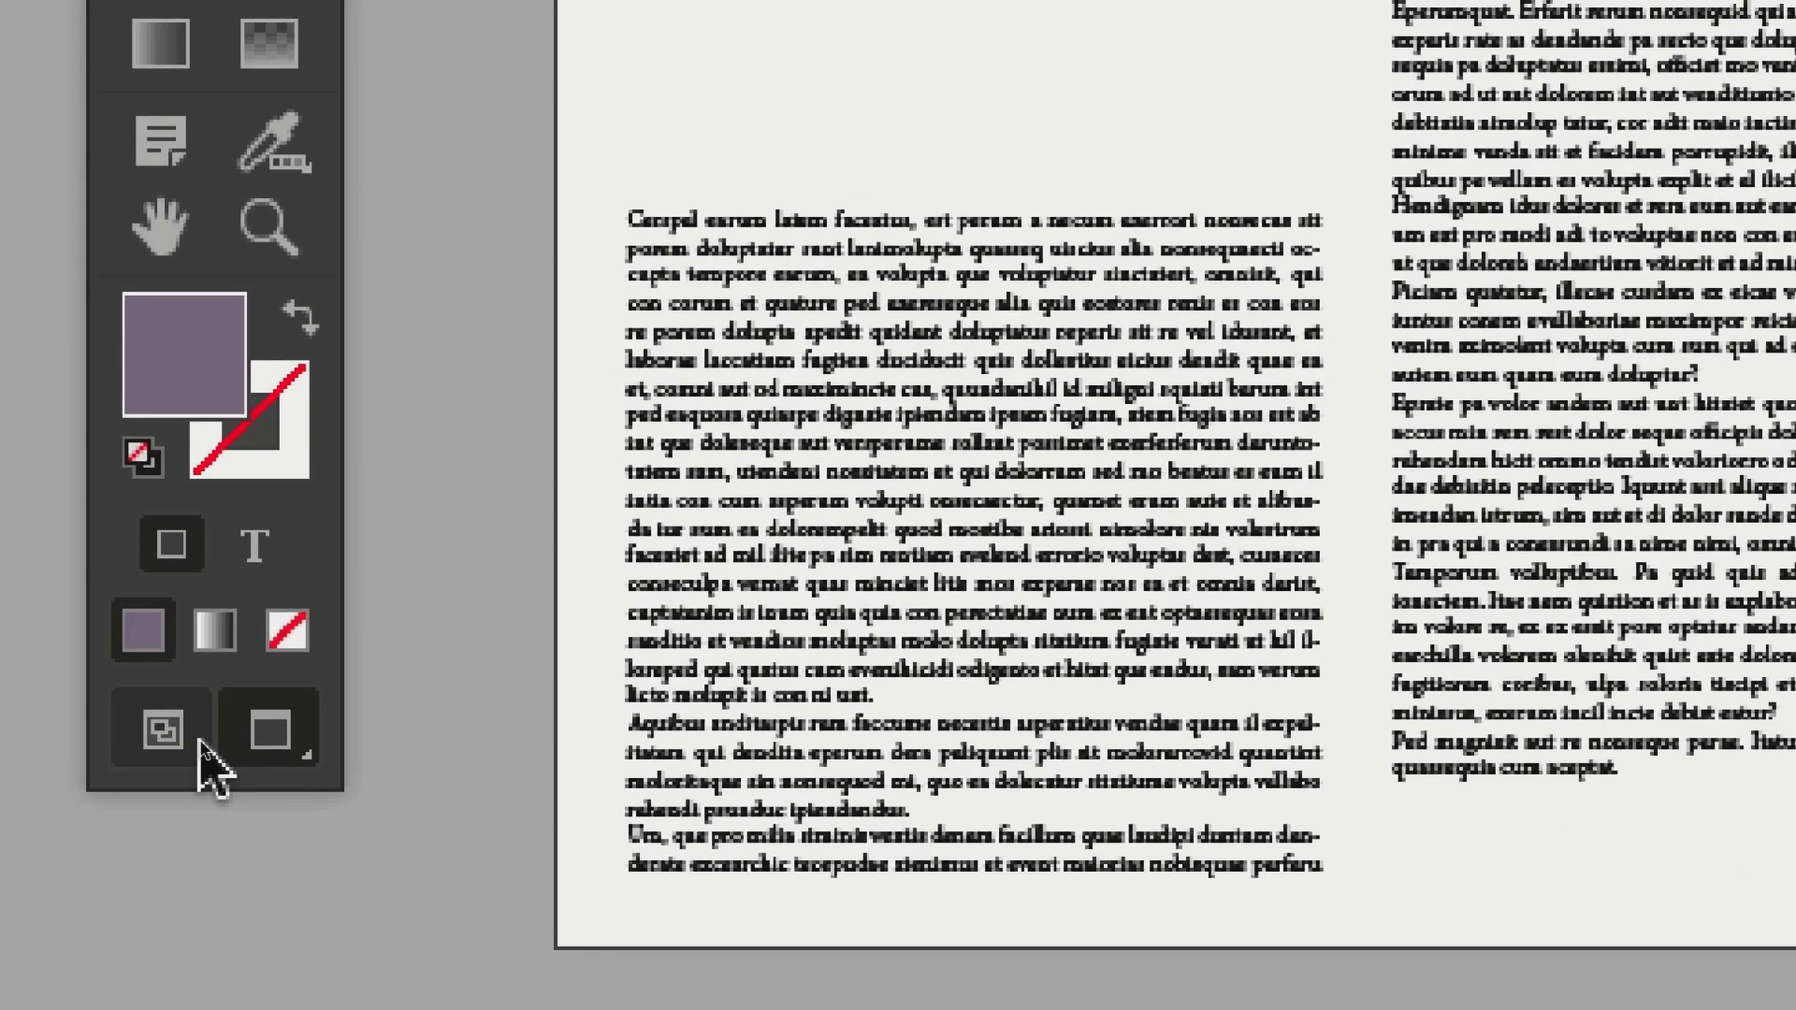
- Switch the screen mode from Preview to Normal, trying Preview once more before returning to Normal
{"action": "left_click", "coordinate": [156, 702]}
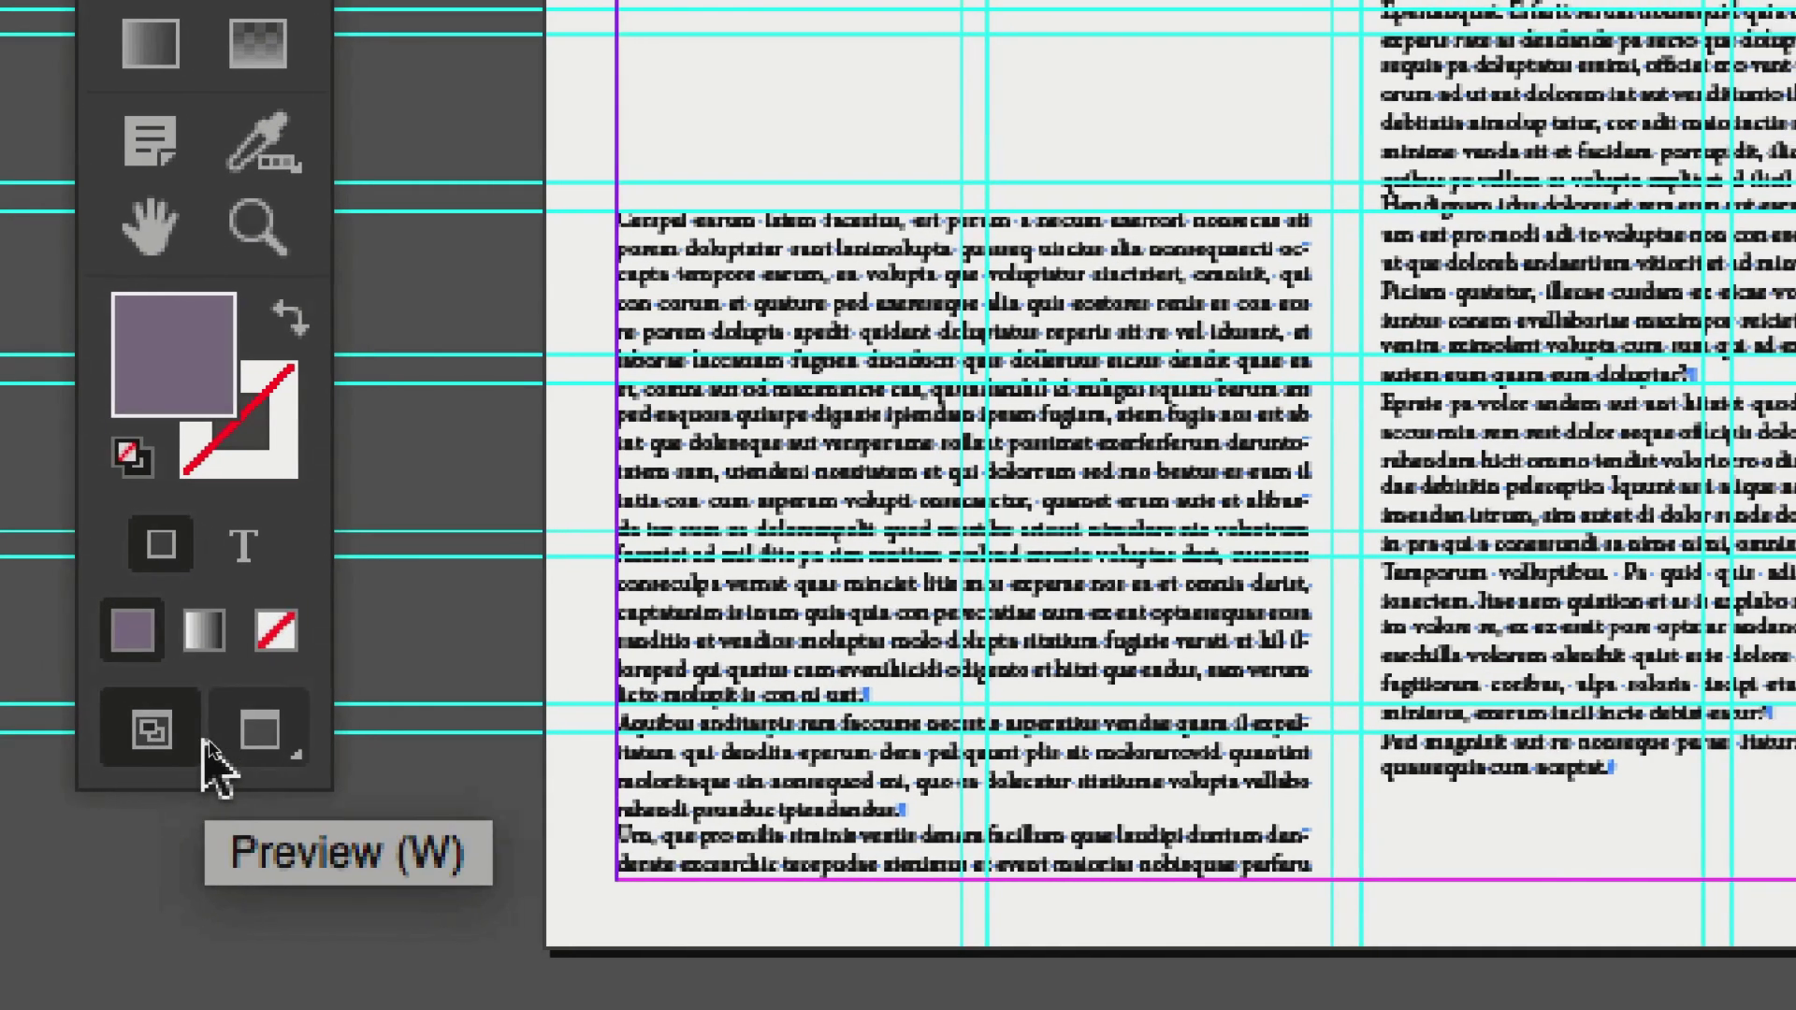
{"action": "left_click", "coordinate": [286, 734]}
{"action": "left_click", "coordinate": [200, 741]}
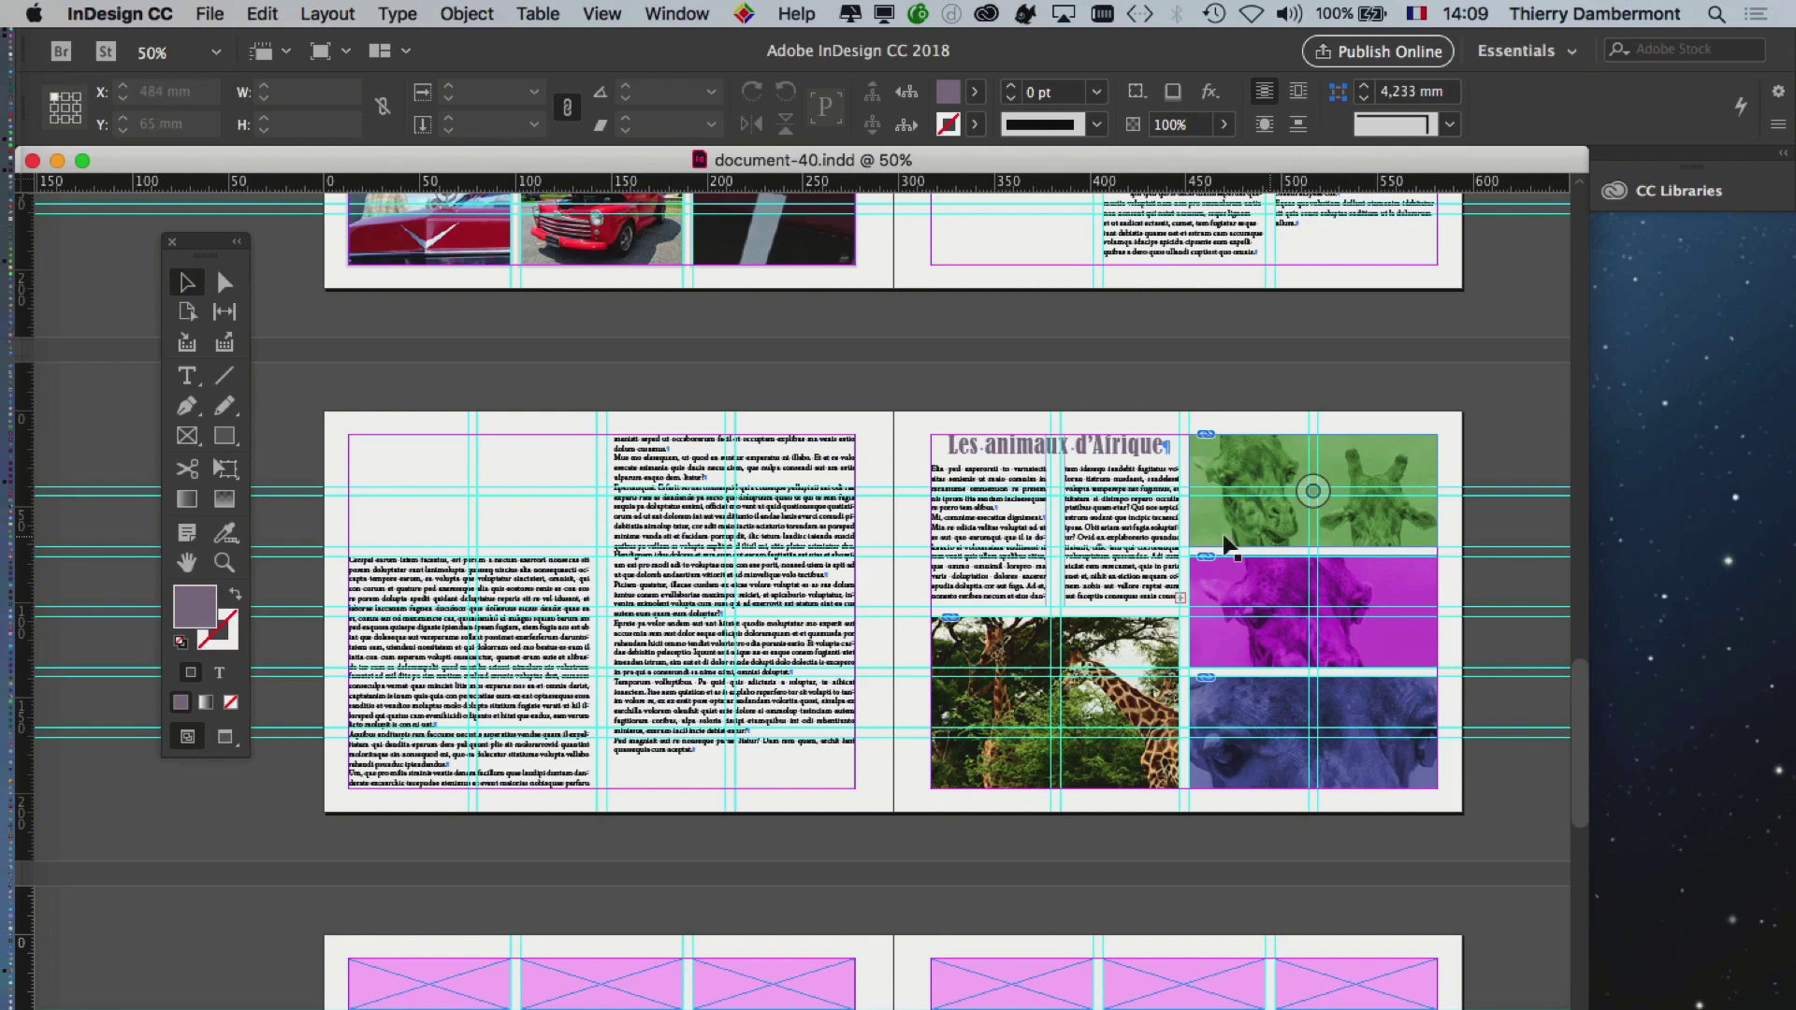
- Examine the guides, margins and empty frames on the pink placeholder spread in Normal mode
{"action": "scroll", "coordinate": [1142, 516], "scroll_direction": "down", "scroll_amount": 8}
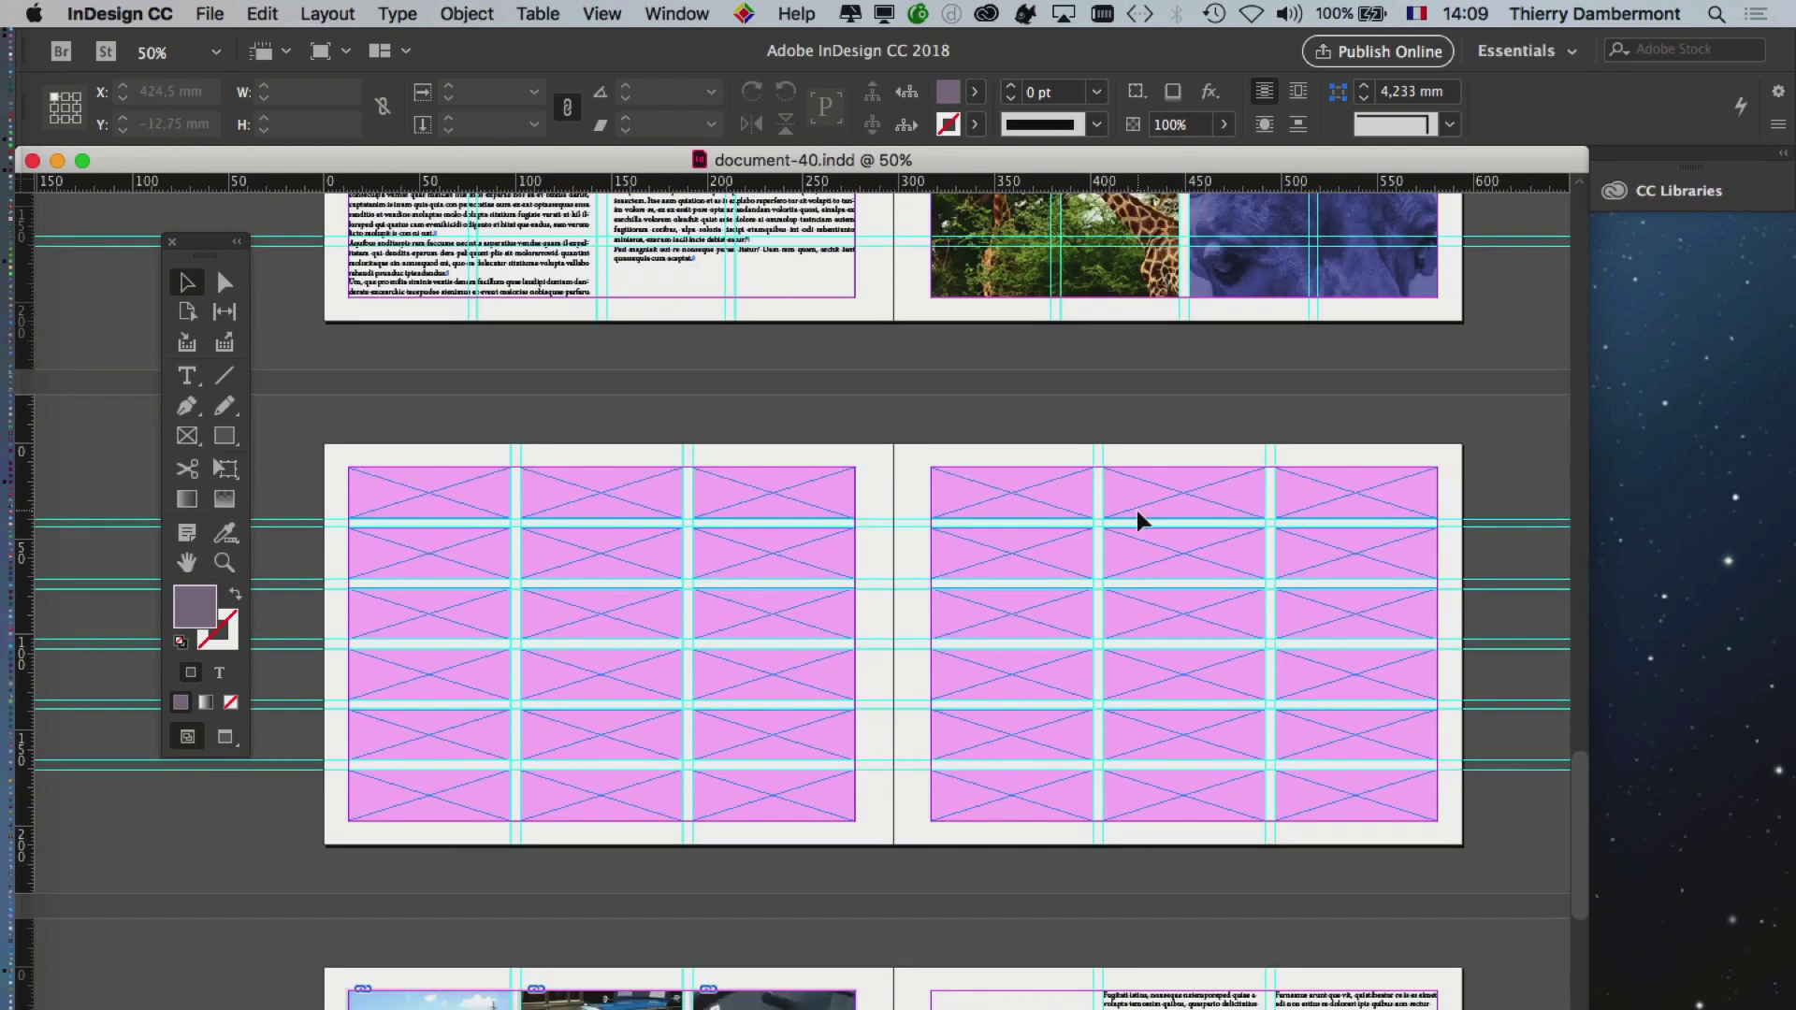
{"action": "scroll", "coordinate": [1143, 520], "scroll_direction": "down", "scroll_amount": 1}
{"action": "scroll", "coordinate": [1049, 505], "scroll_direction": "down", "scroll_amount": 1}
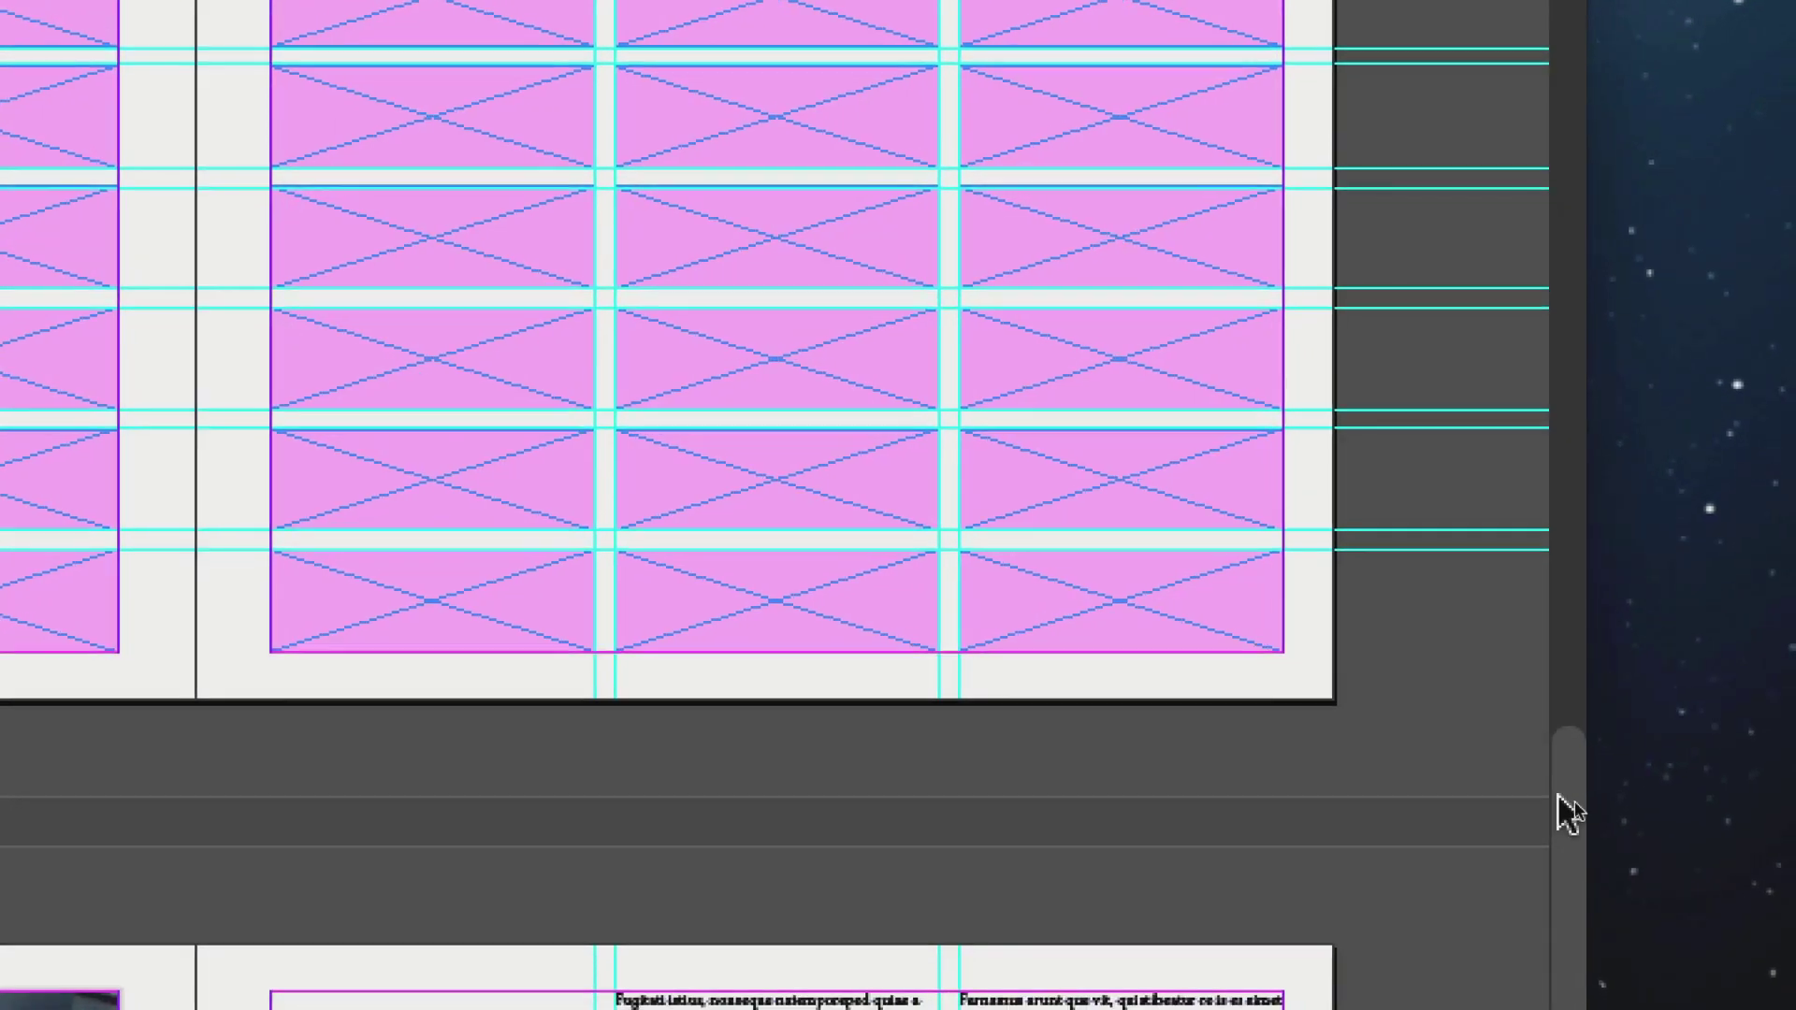
{"action": "mouse_move", "coordinate": [1583, 798]}
{"action": "left_mouse_down"}
{"action": "mouse_move", "coordinate": [1584, 748]}
{"action": "mouse_move", "coordinate": [1563, 779]}
{"action": "left_mouse_up"}
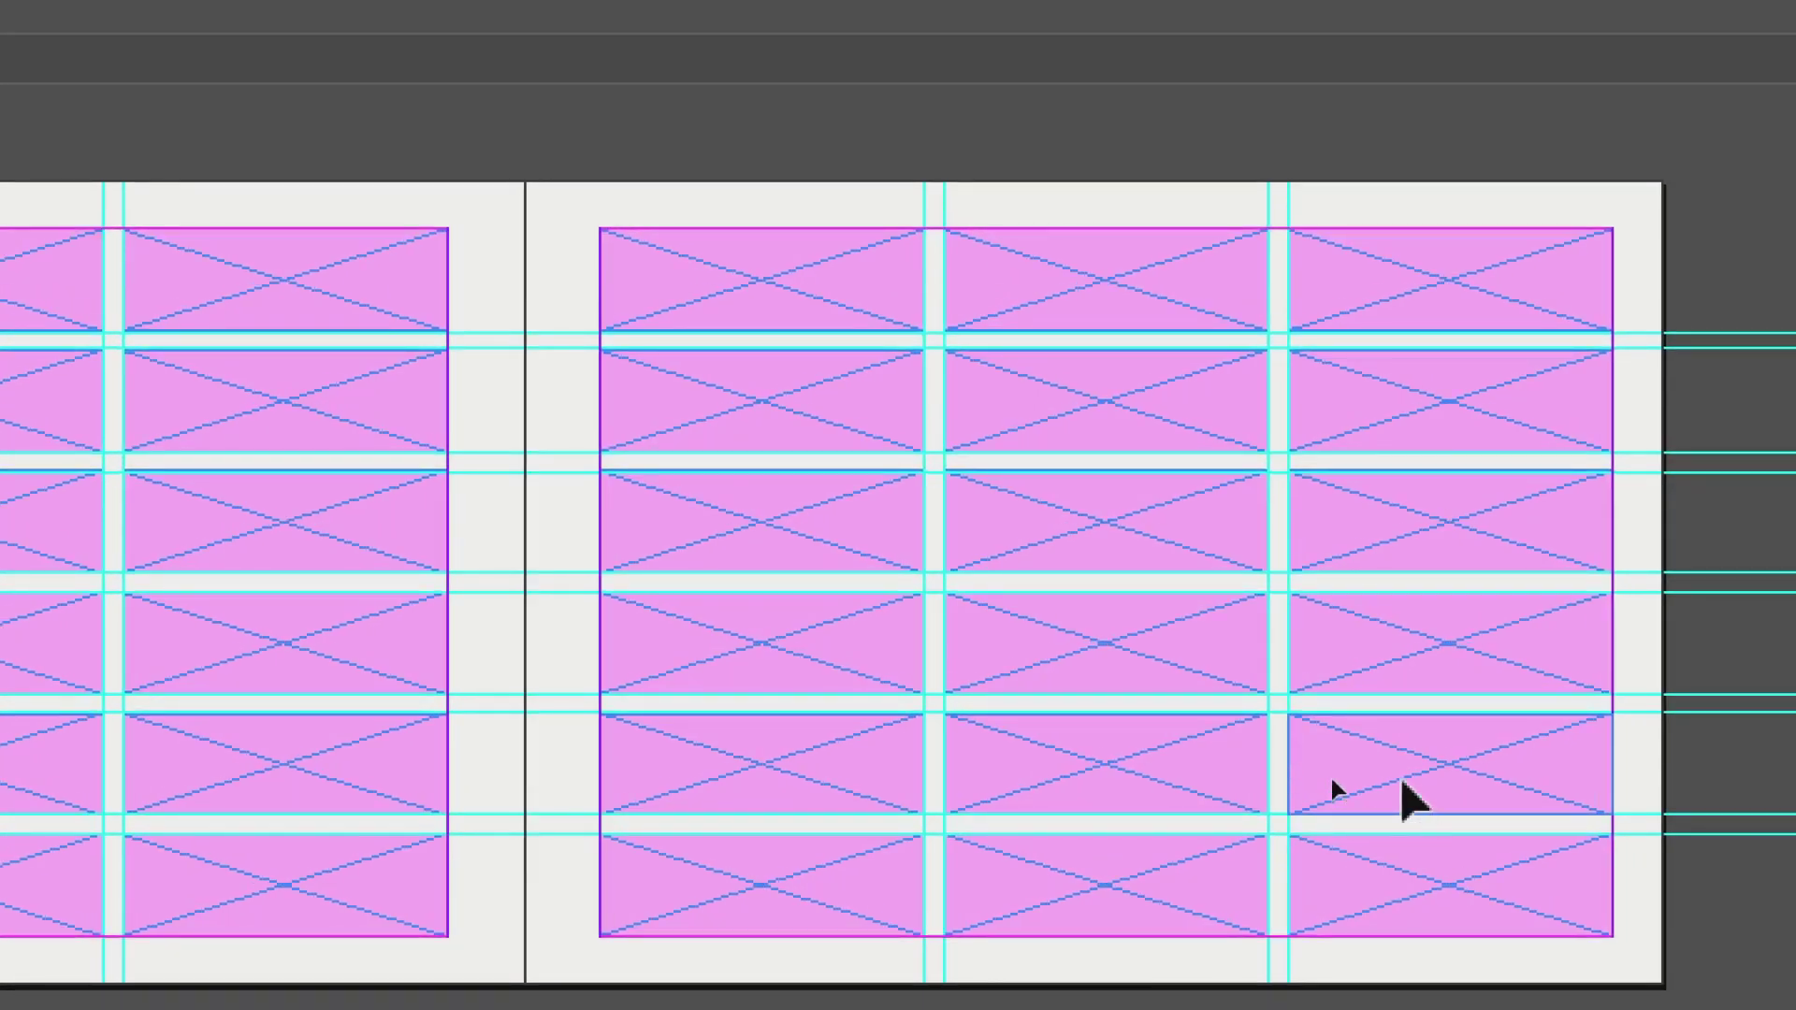
{"action": "left_click", "coordinate": [1406, 804]}
{"action": "left_click", "coordinate": [1335, 687]}
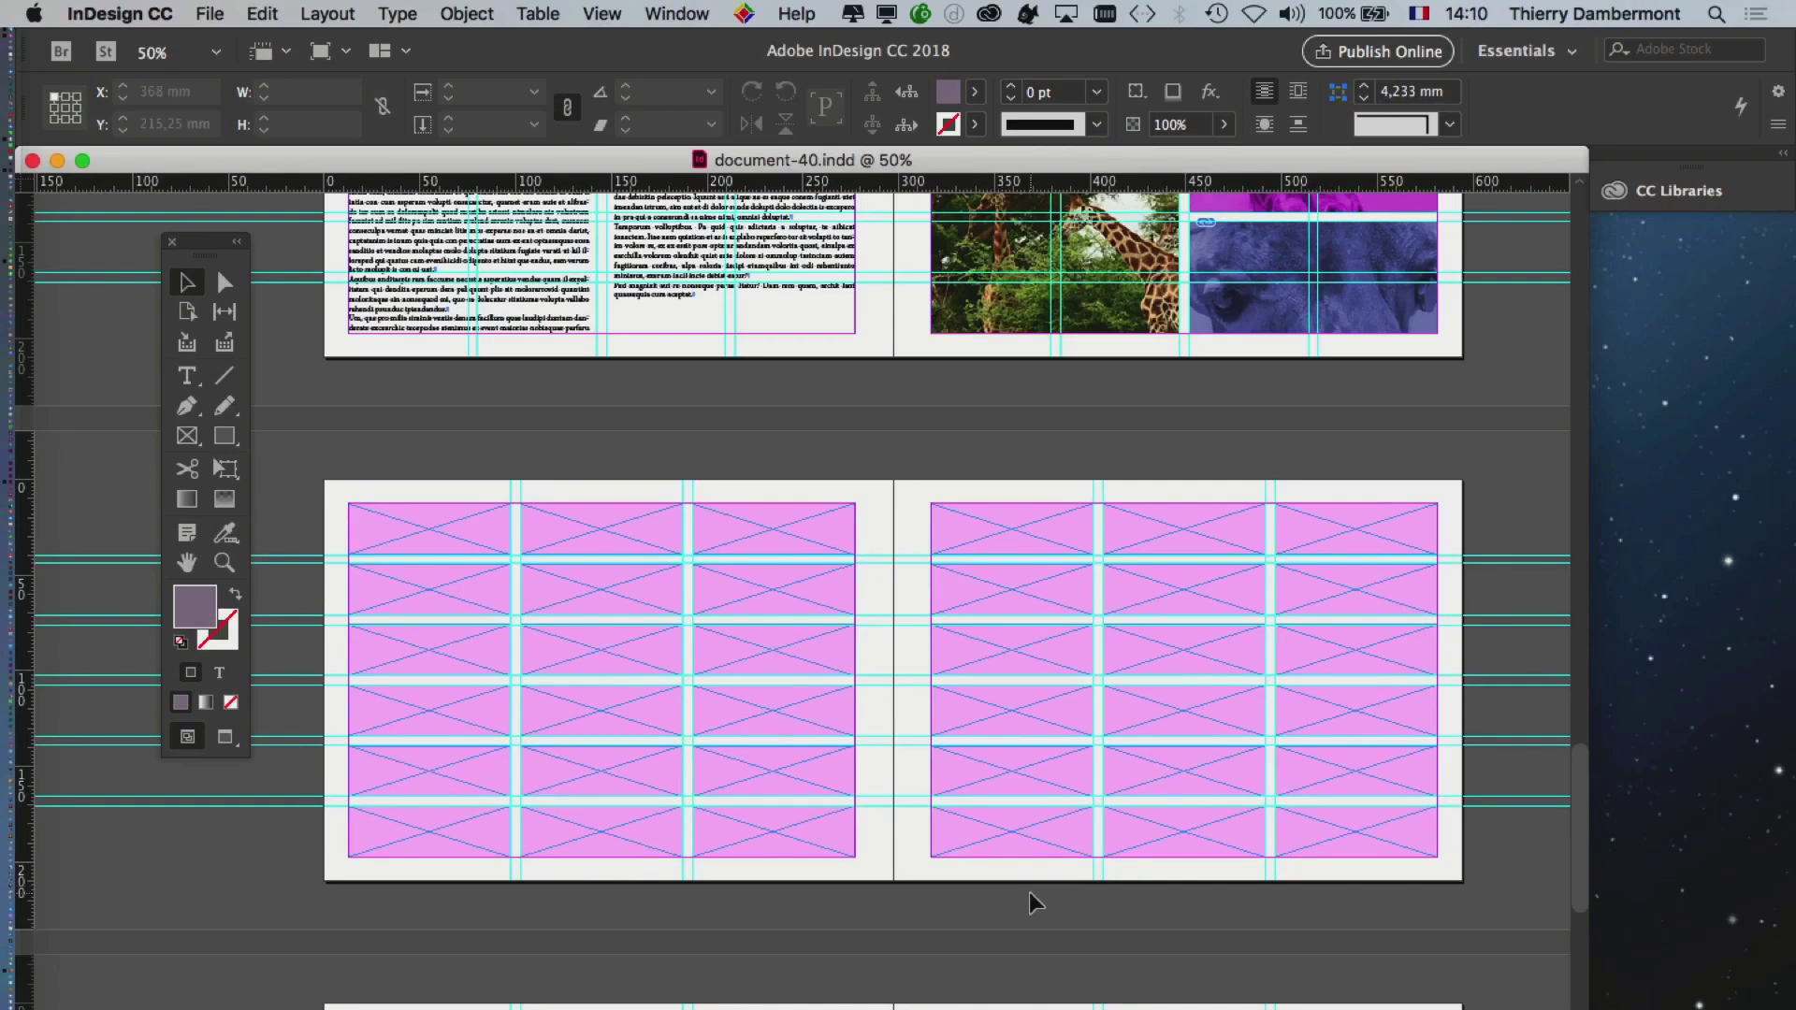
{"action": "scroll", "coordinate": [1028, 888], "scroll_direction": "up", "scroll_amount": 2}
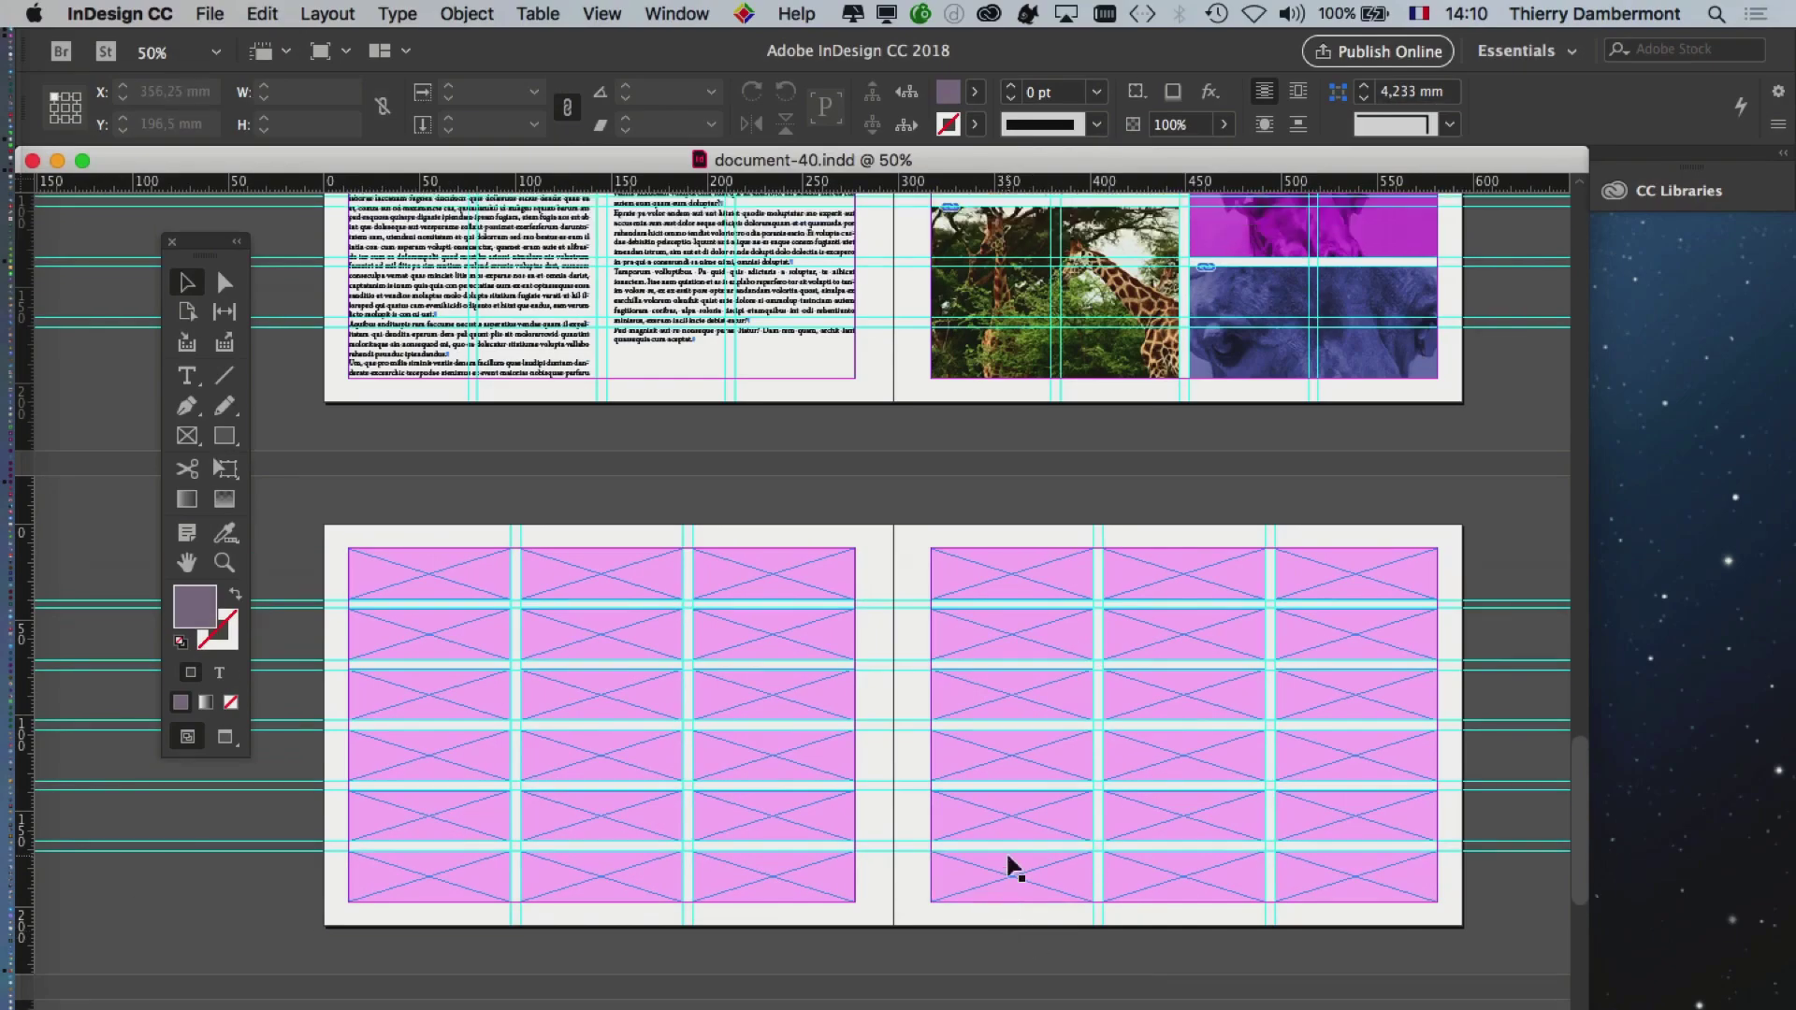
{"action": "scroll", "coordinate": [1013, 865], "scroll_direction": "up", "scroll_amount": 3}
- Set the screen mode to Preview, alternating between Normal and Preview twice and ending in Preview
{"action": "left_click", "coordinate": [225, 741]}
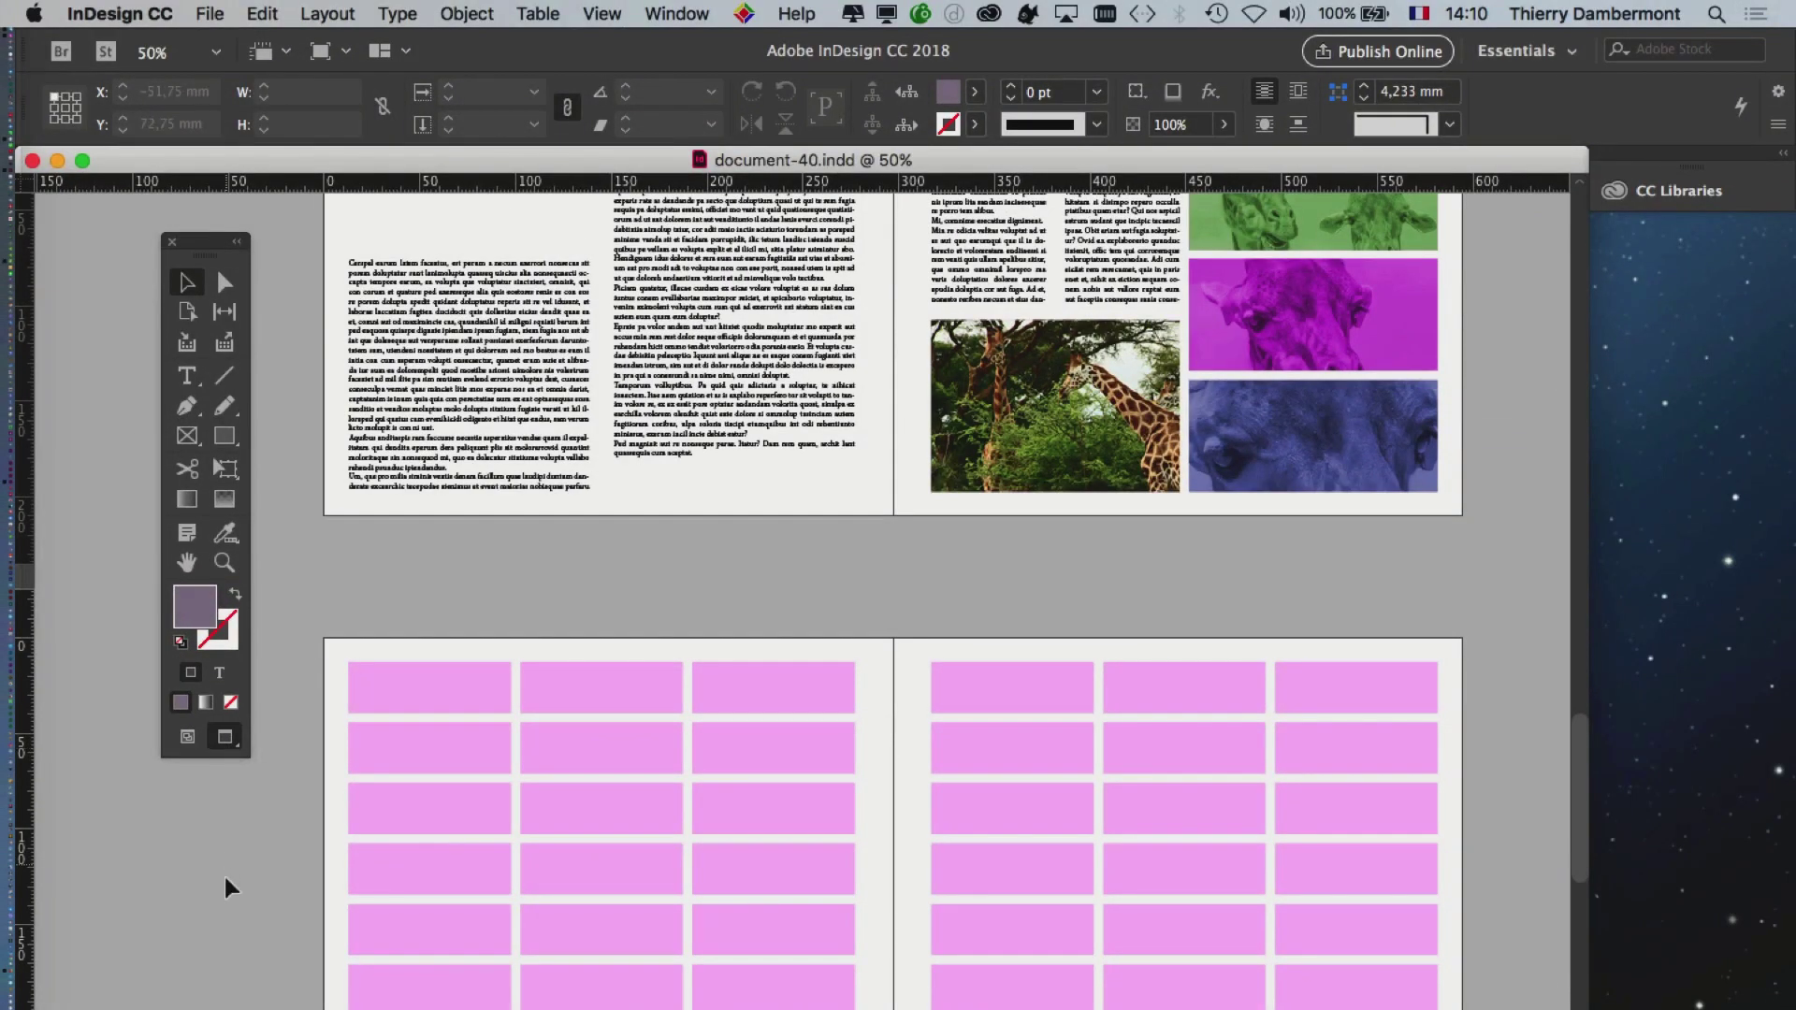
{"action": "key", "text": "w"}
{"action": "key", "text": "w"}
{"action": "key", "text": "w"}
{"action": "key", "text": "w"}
- Look back through the document's spreads, from "Les animaux d'Afrique" to "La faune de New York" and the first page
{"action": "scroll", "coordinate": [521, 823], "scroll_direction": "up", "scroll_amount": 8}
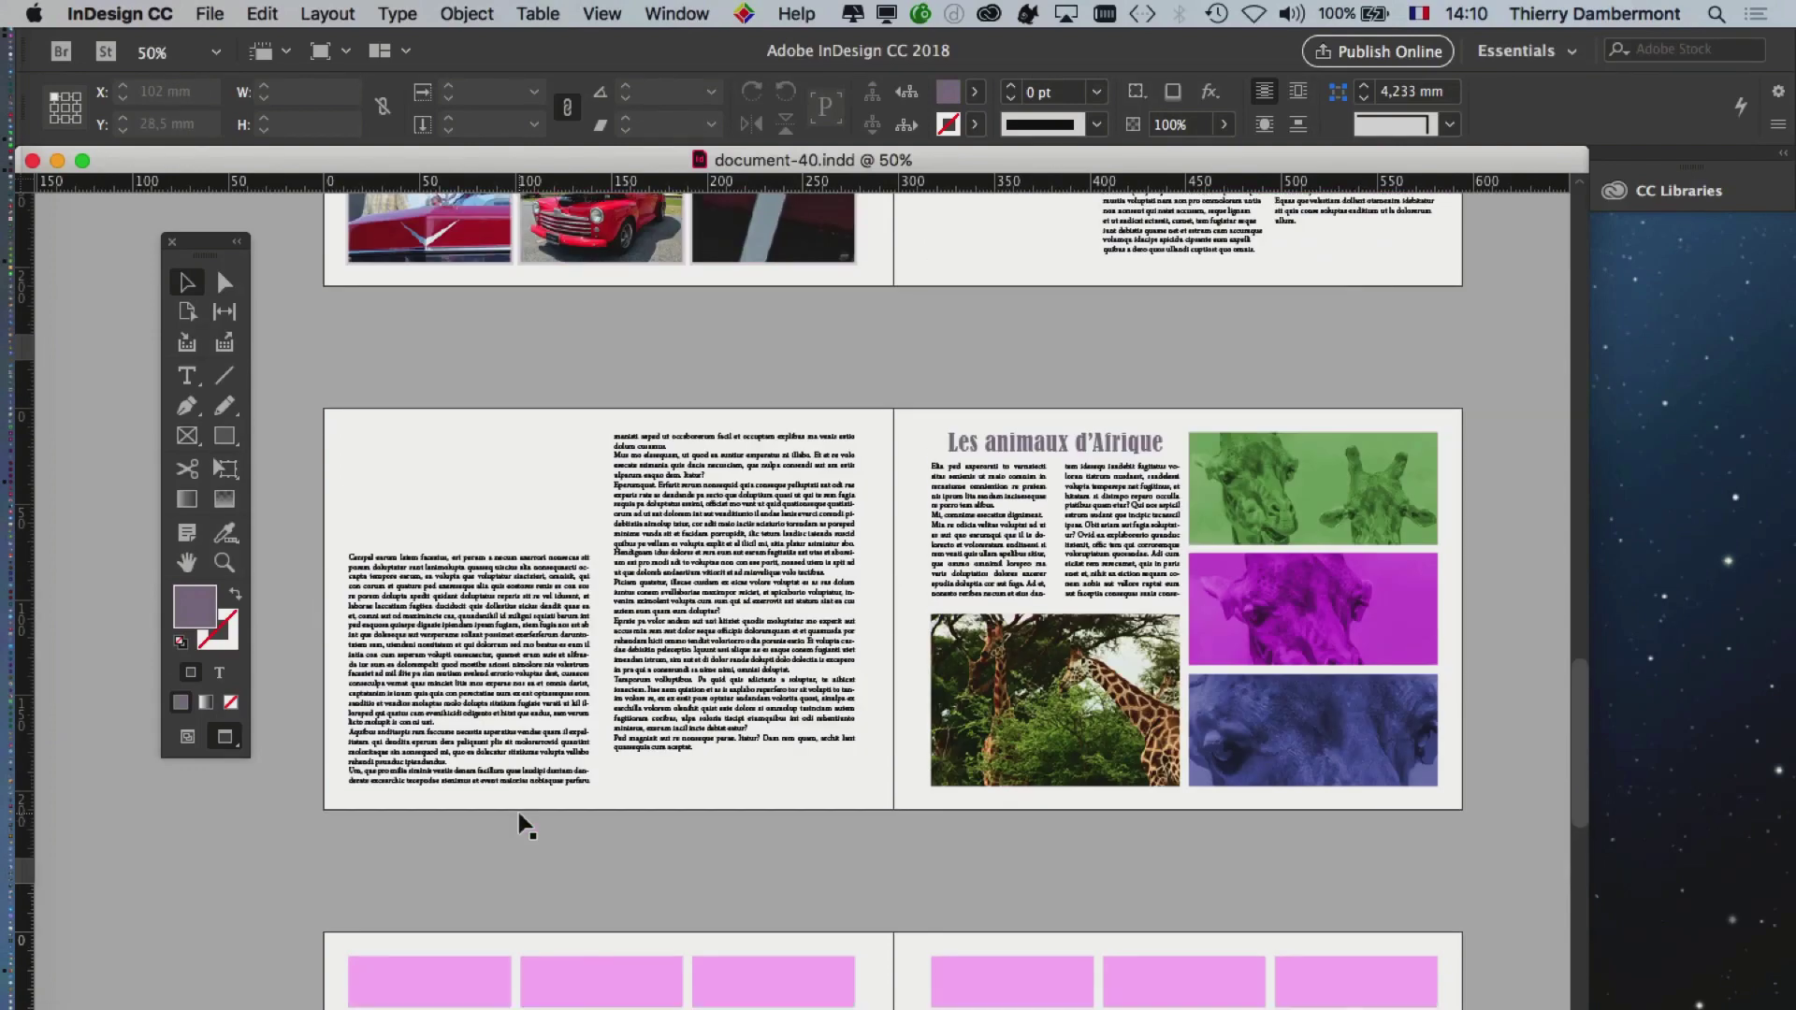
{"action": "scroll", "coordinate": [521, 823], "scroll_direction": "up", "scroll_amount": 10}
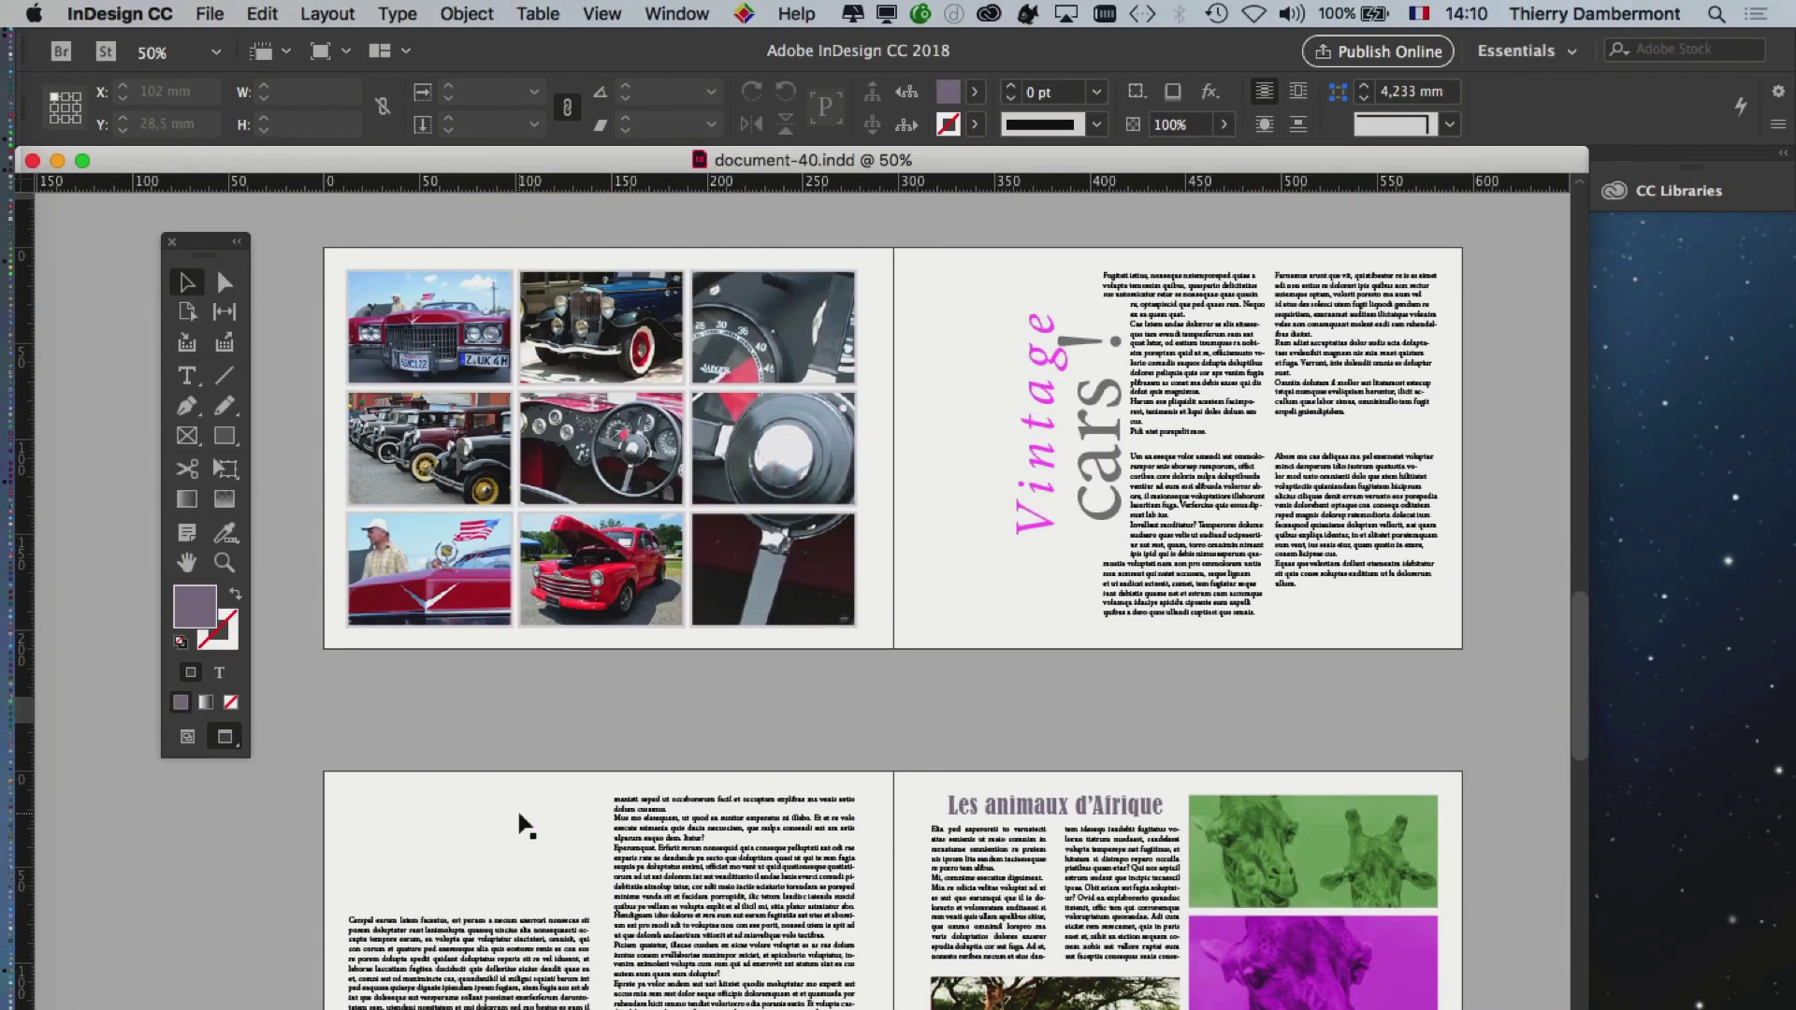
{"action": "scroll", "coordinate": [521, 823], "scroll_direction": "up", "scroll_amount": 6}
{"action": "scroll", "coordinate": [521, 823], "scroll_direction": "up", "scroll_amount": 8}
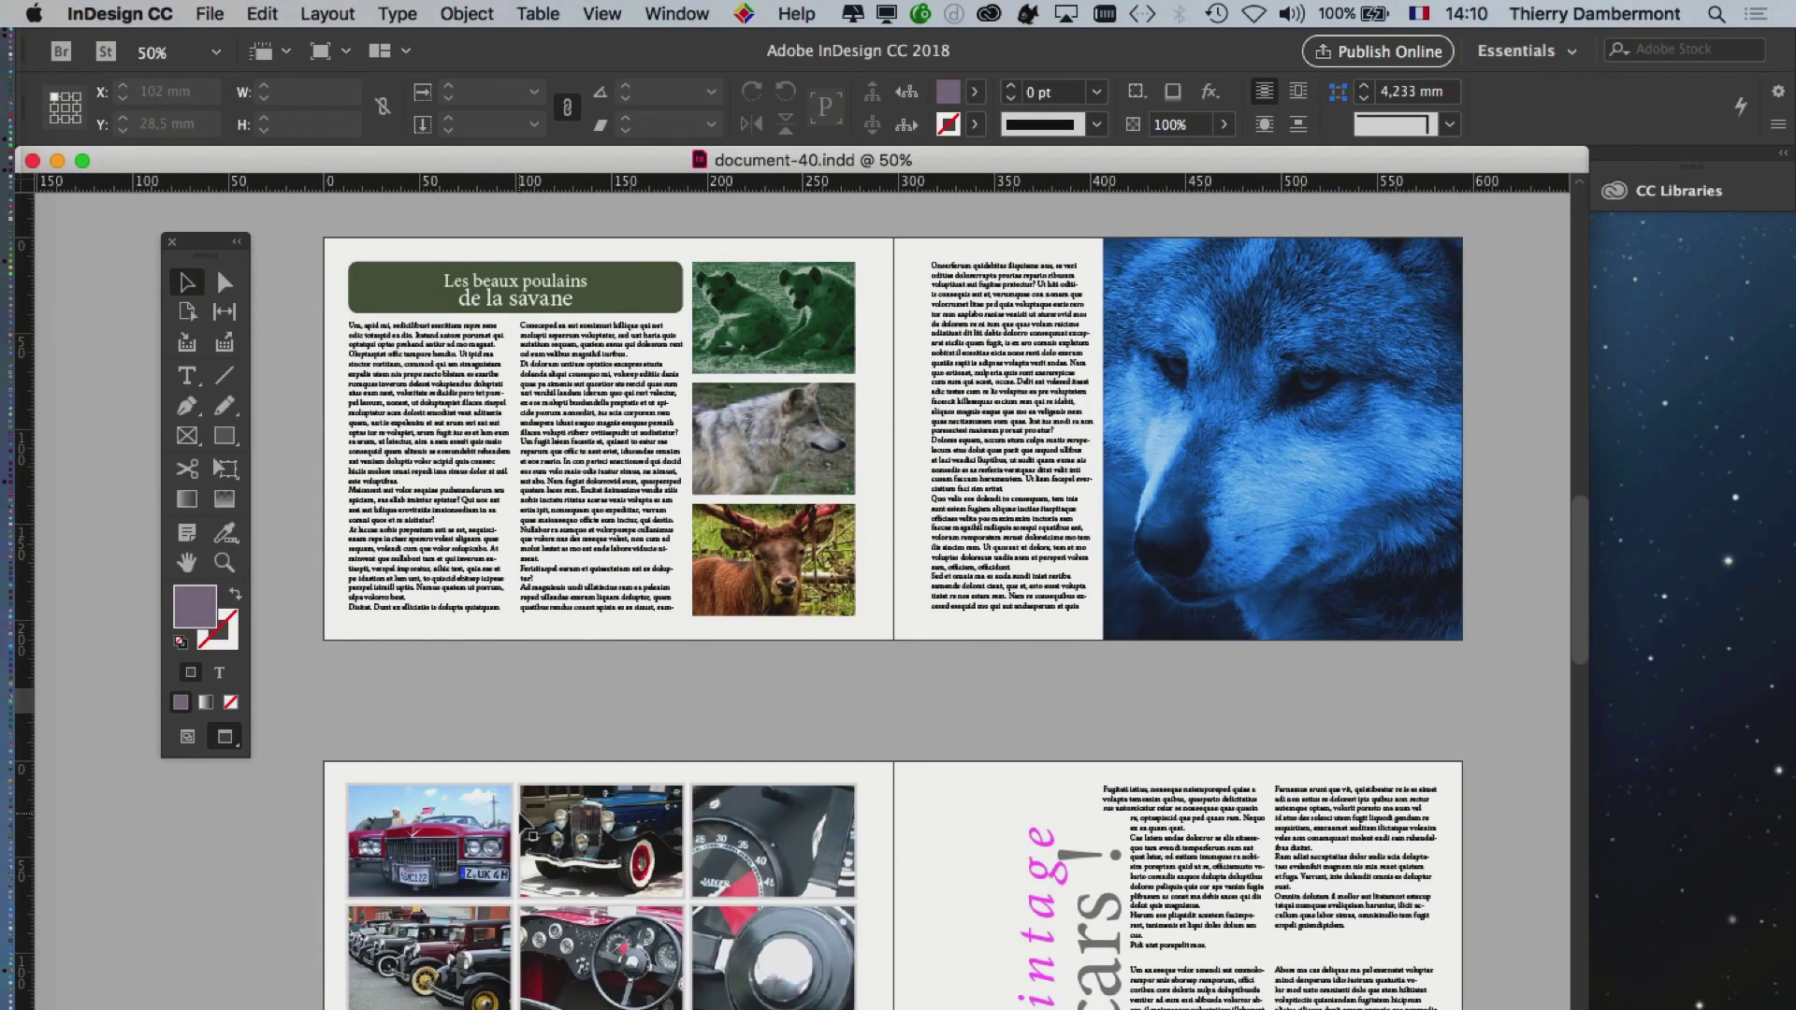
{"action": "scroll", "coordinate": [514, 814], "scroll_direction": "up", "scroll_amount": 8}
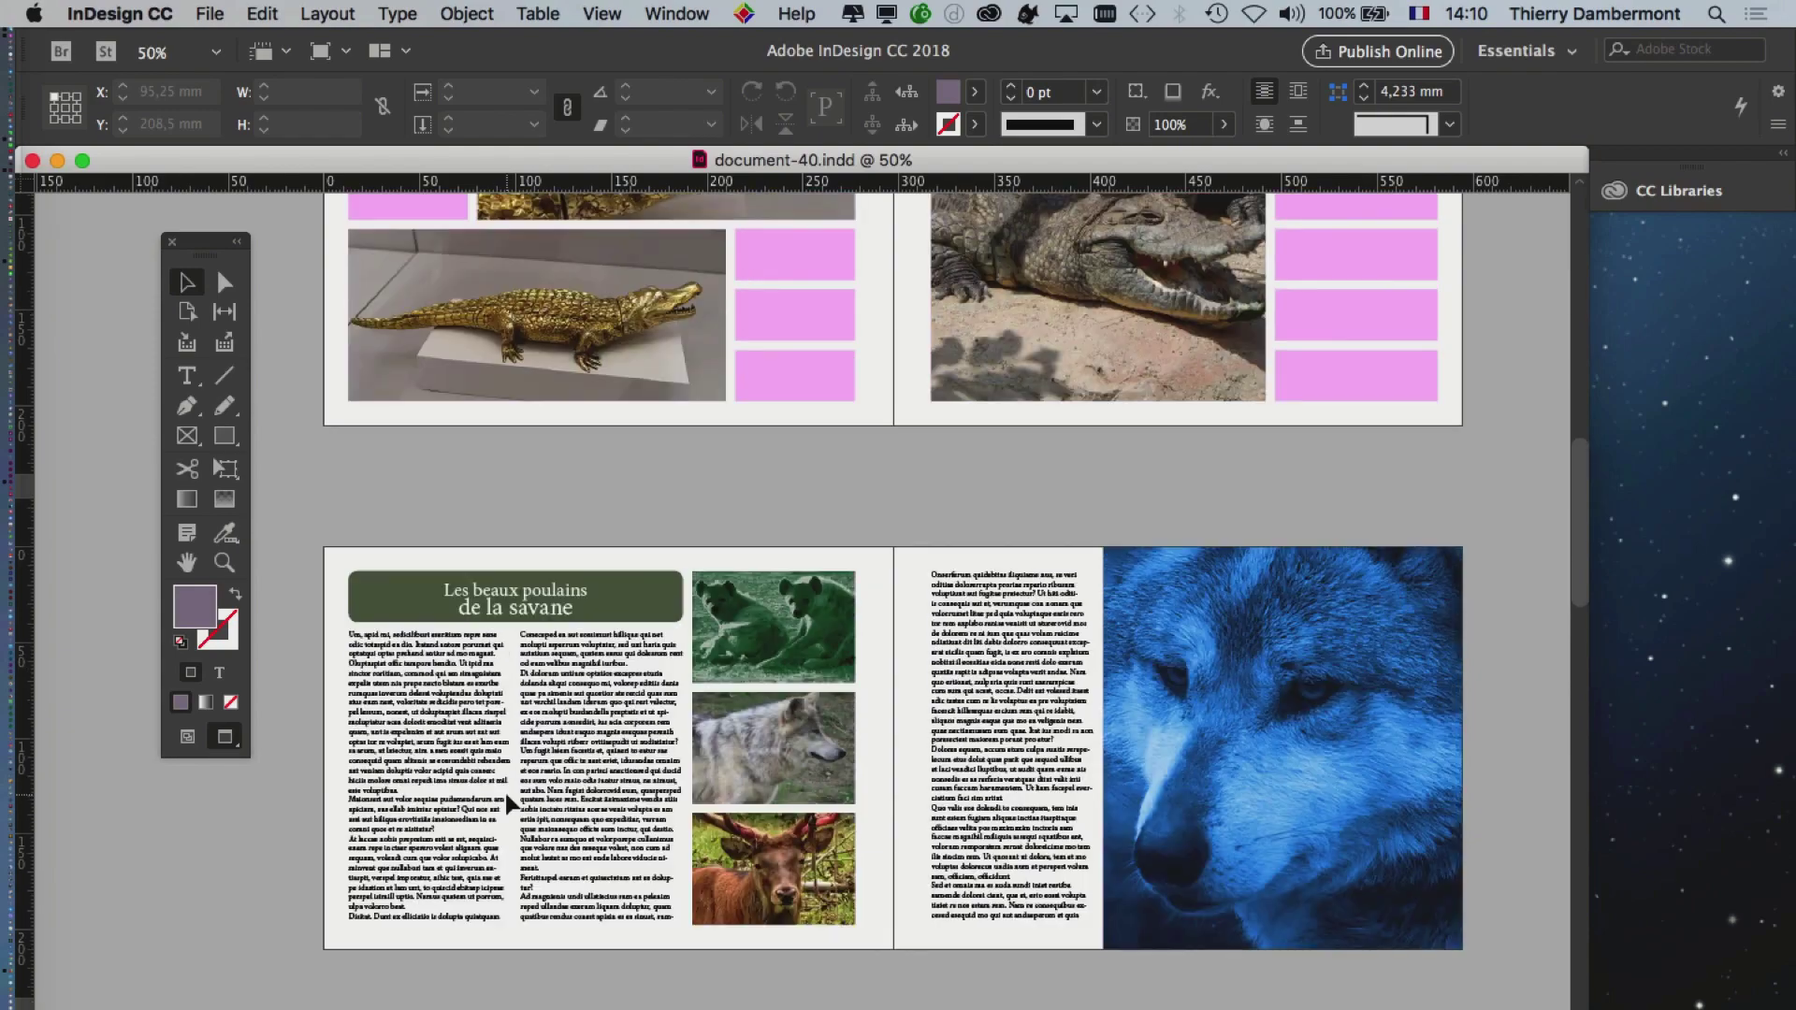
{"action": "scroll", "coordinate": [505, 793], "scroll_direction": "up", "scroll_amount": 10}
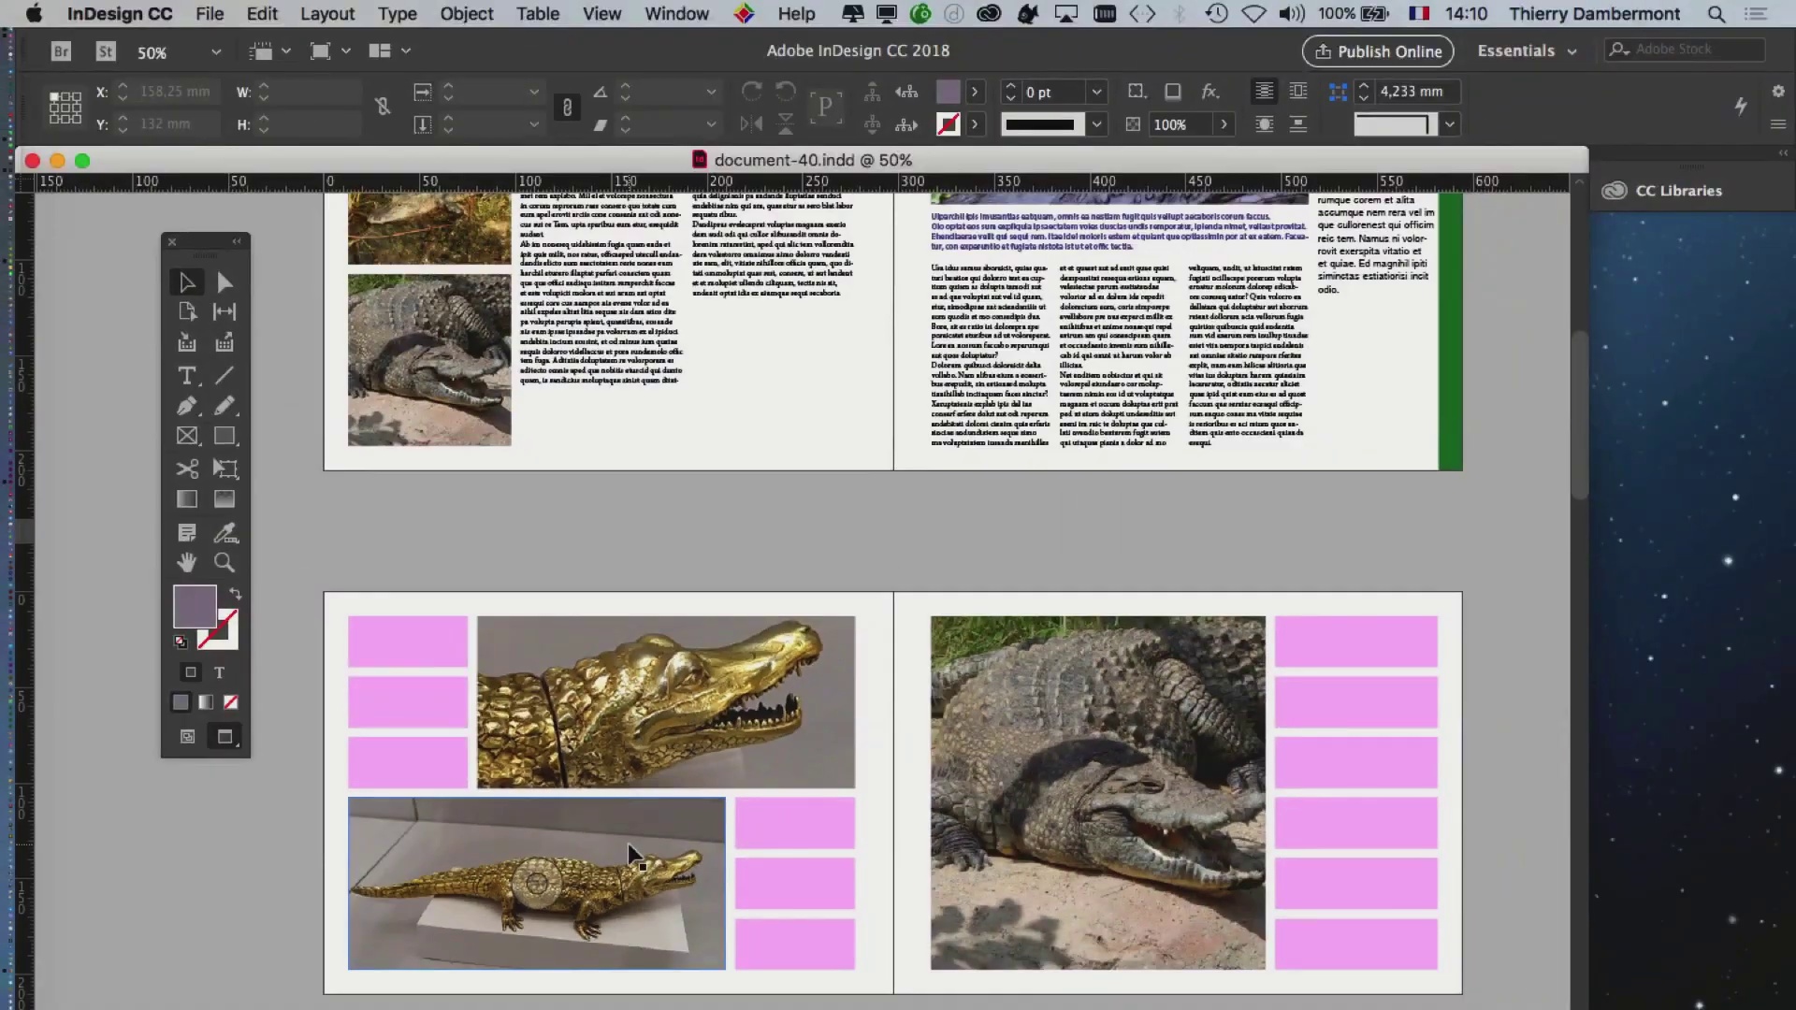
{"action": "scroll", "coordinate": [626, 844], "scroll_direction": "up", "scroll_amount": 10}
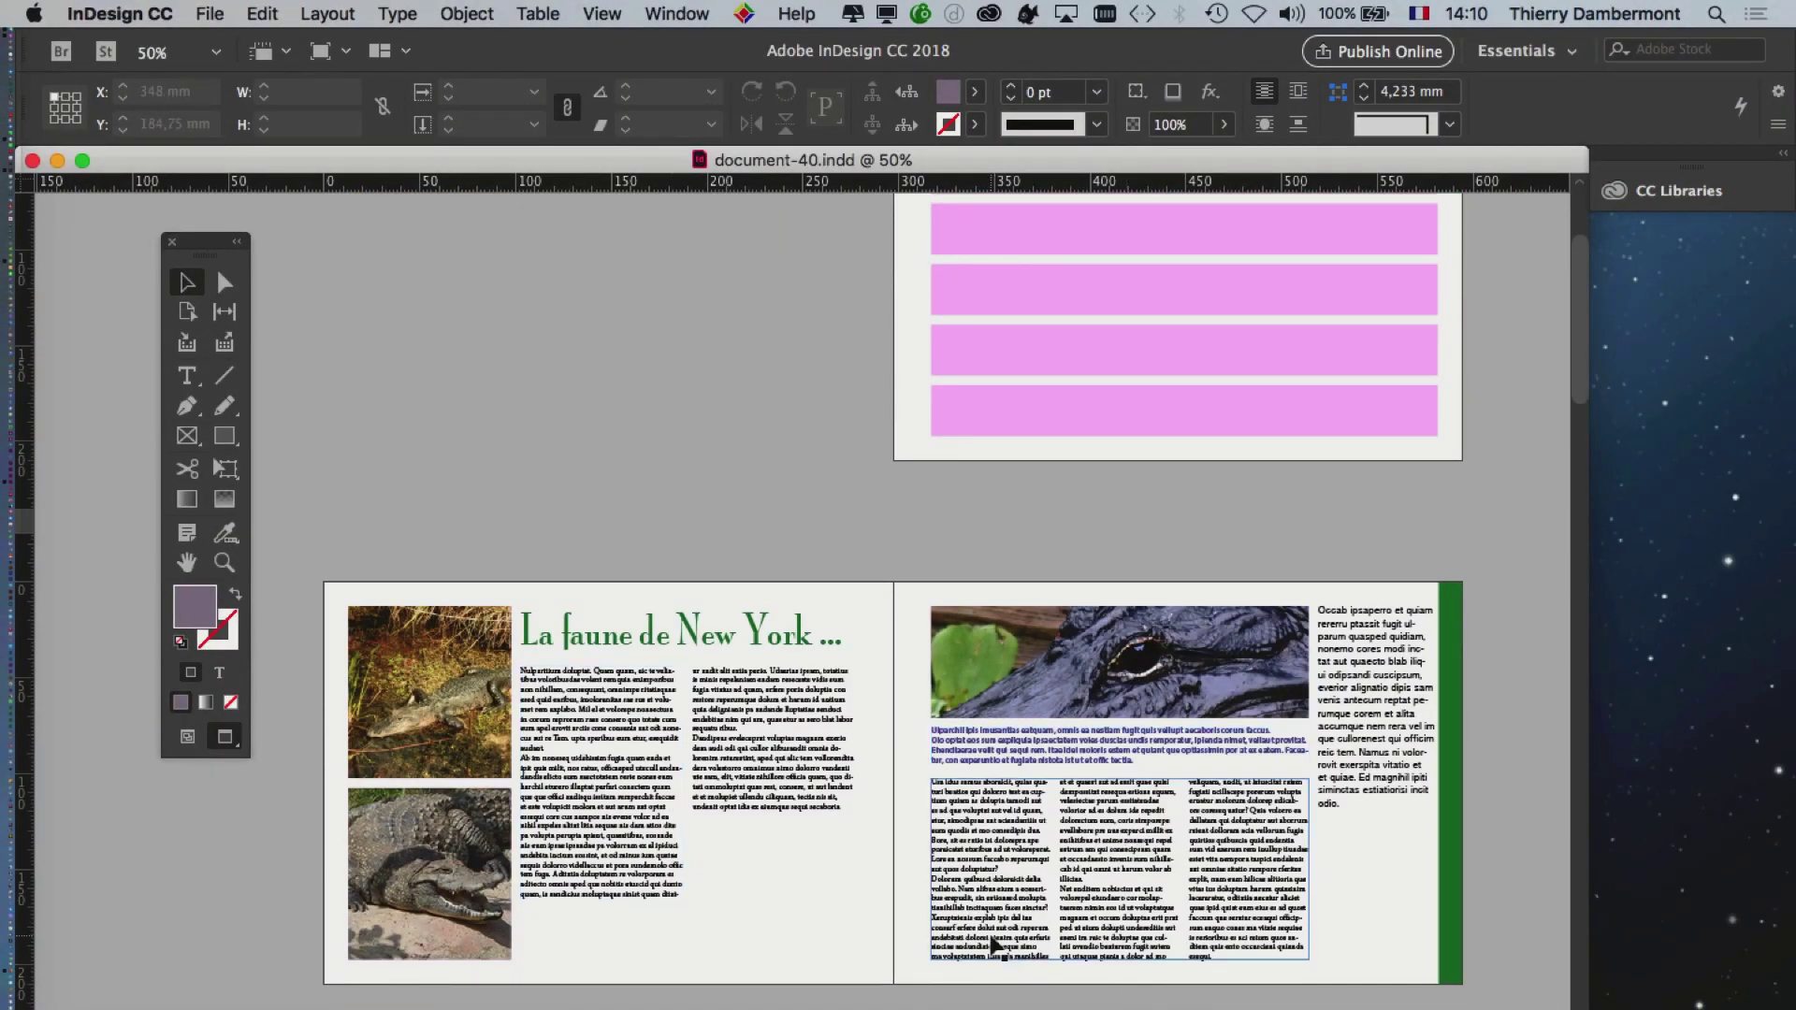
- Review the layouts from "La faune de New York" forward to the pink placeholder spread, and return to the "Vintage cars!" spread
{"action": "scroll", "coordinate": [992, 949], "scroll_direction": "down", "scroll_amount": 5}
{"action": "scroll", "coordinate": [988, 938], "scroll_direction": "down", "scroll_amount": 15}
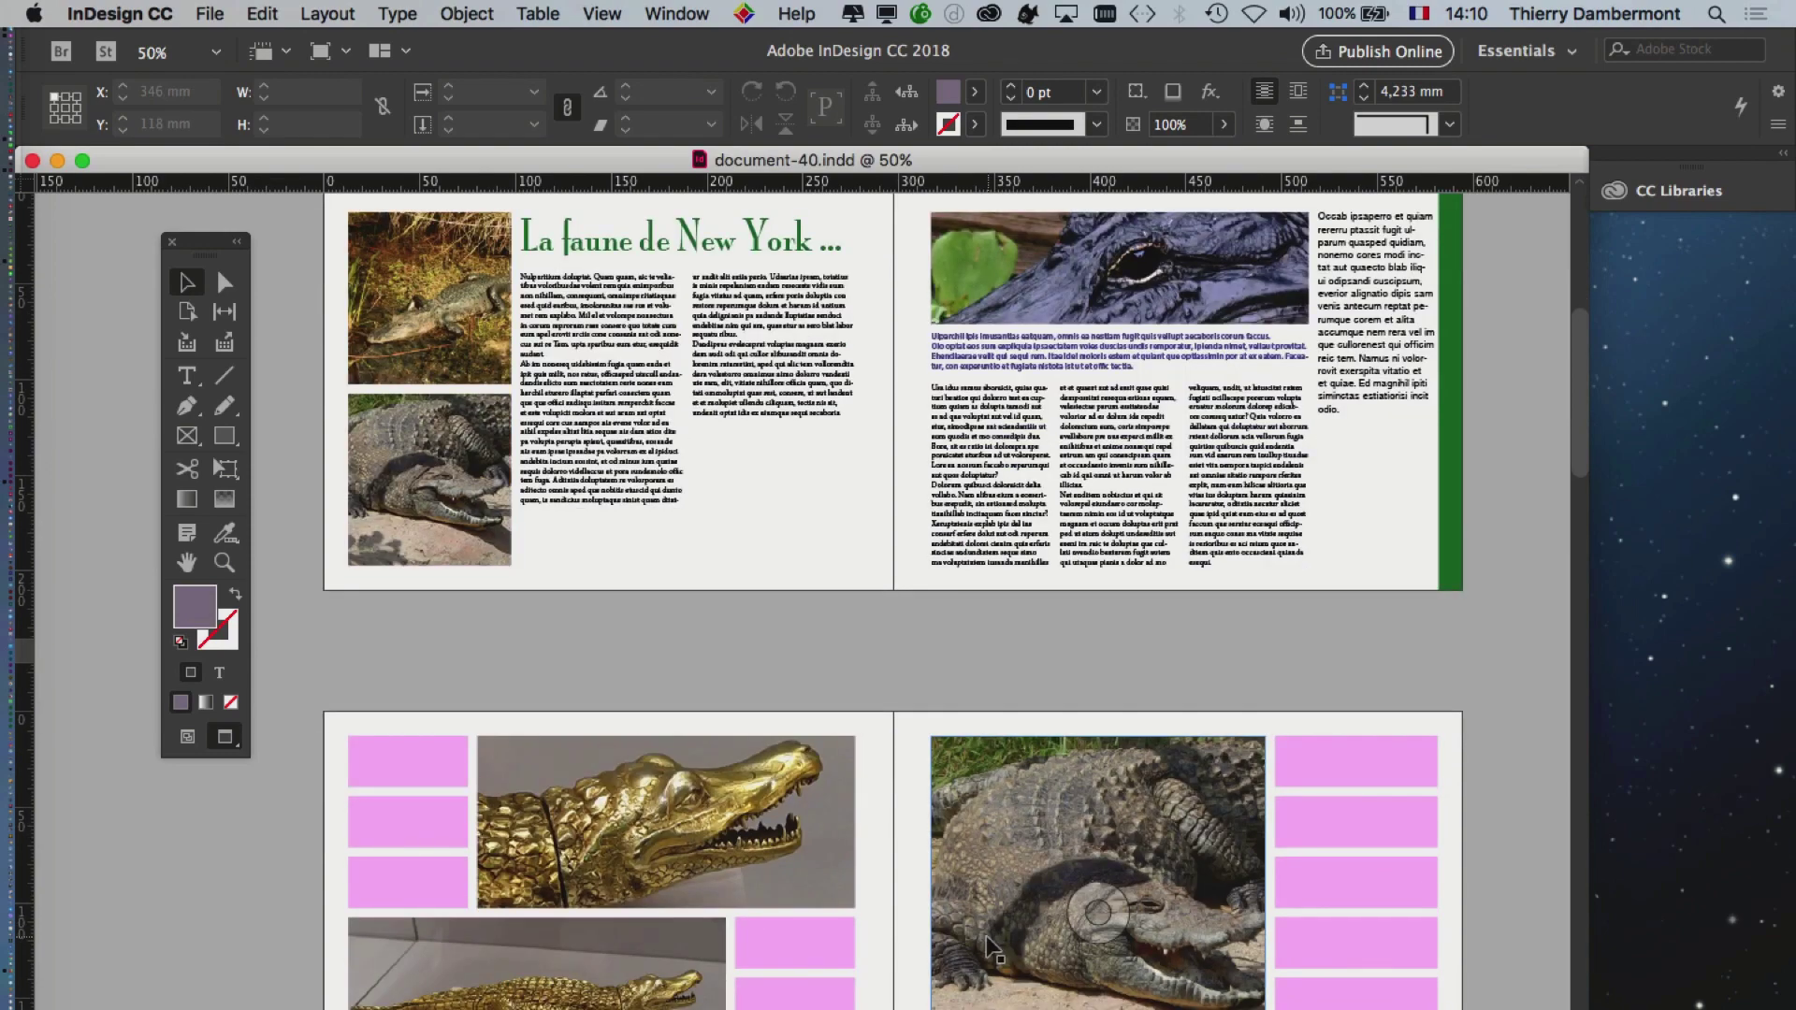
{"action": "scroll", "coordinate": [987, 940], "scroll_direction": "down", "scroll_amount": 4}
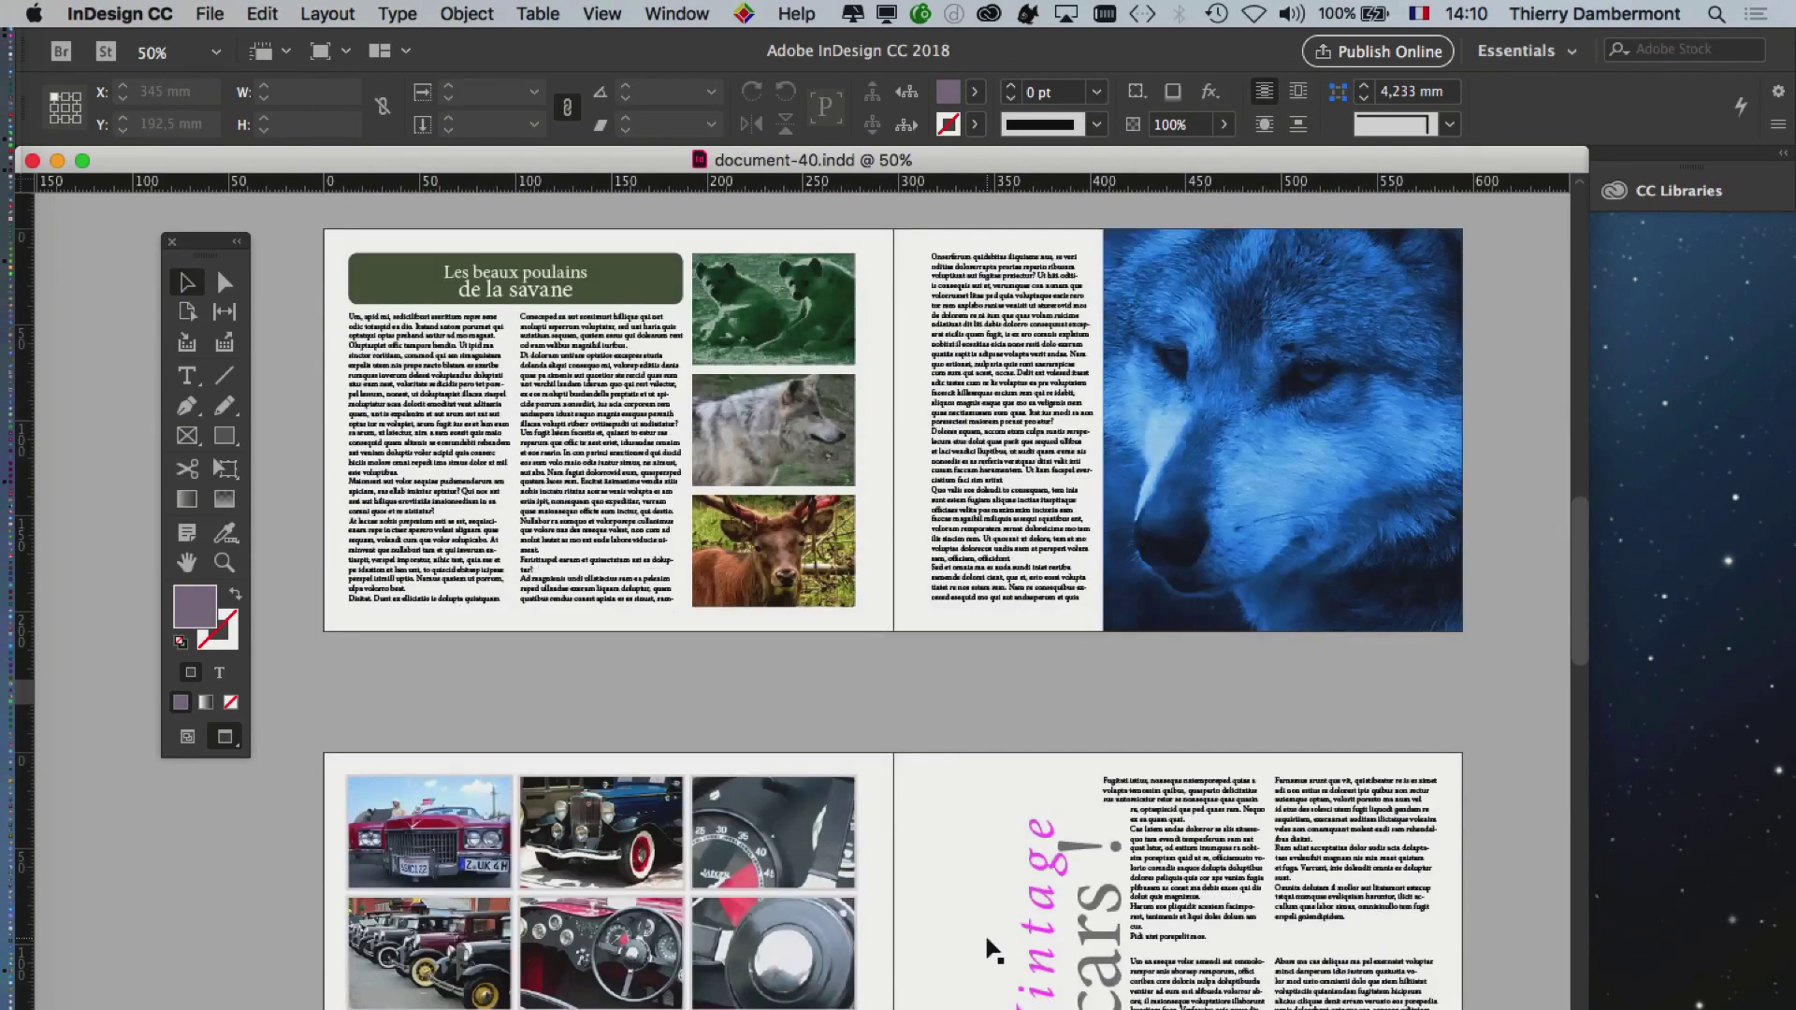
{"action": "scroll", "coordinate": [984, 946], "scroll_direction": "down", "scroll_amount": 1}
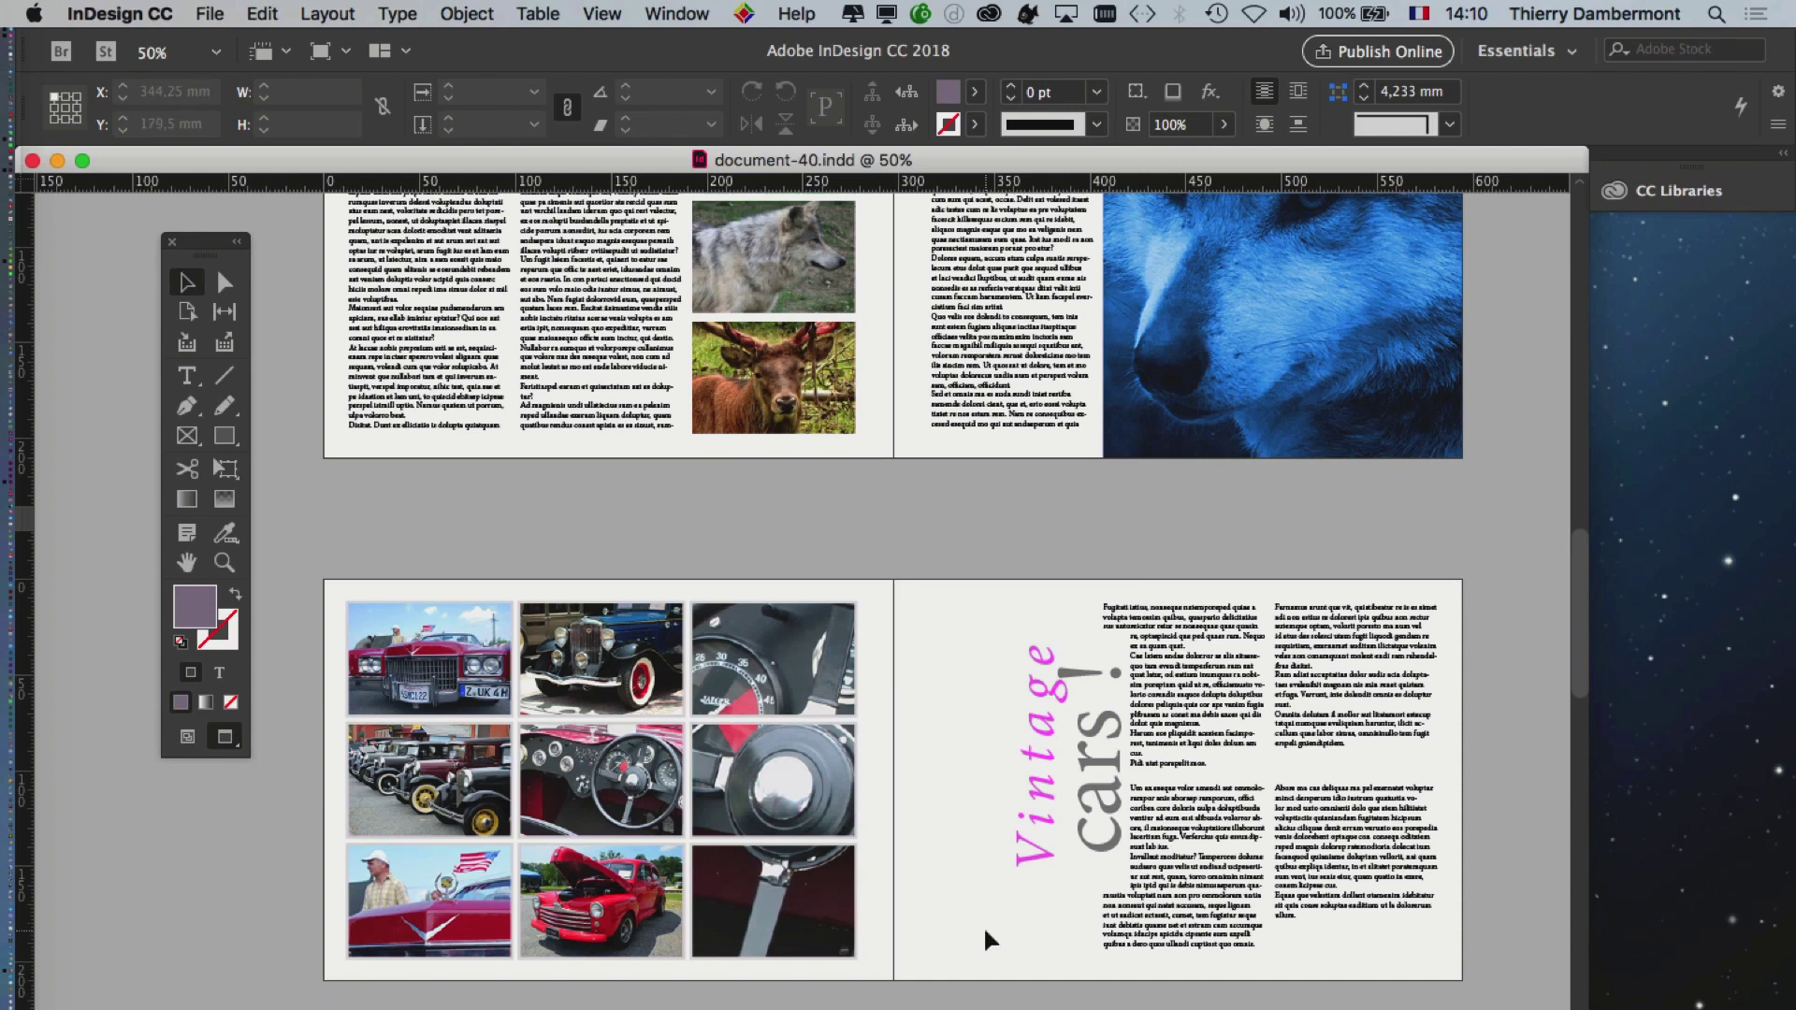
{"action": "scroll", "coordinate": [984, 926], "scroll_direction": "down", "scroll_amount": 4}
{"action": "scroll", "coordinate": [986, 935], "scroll_direction": "down", "scroll_amount": 5}
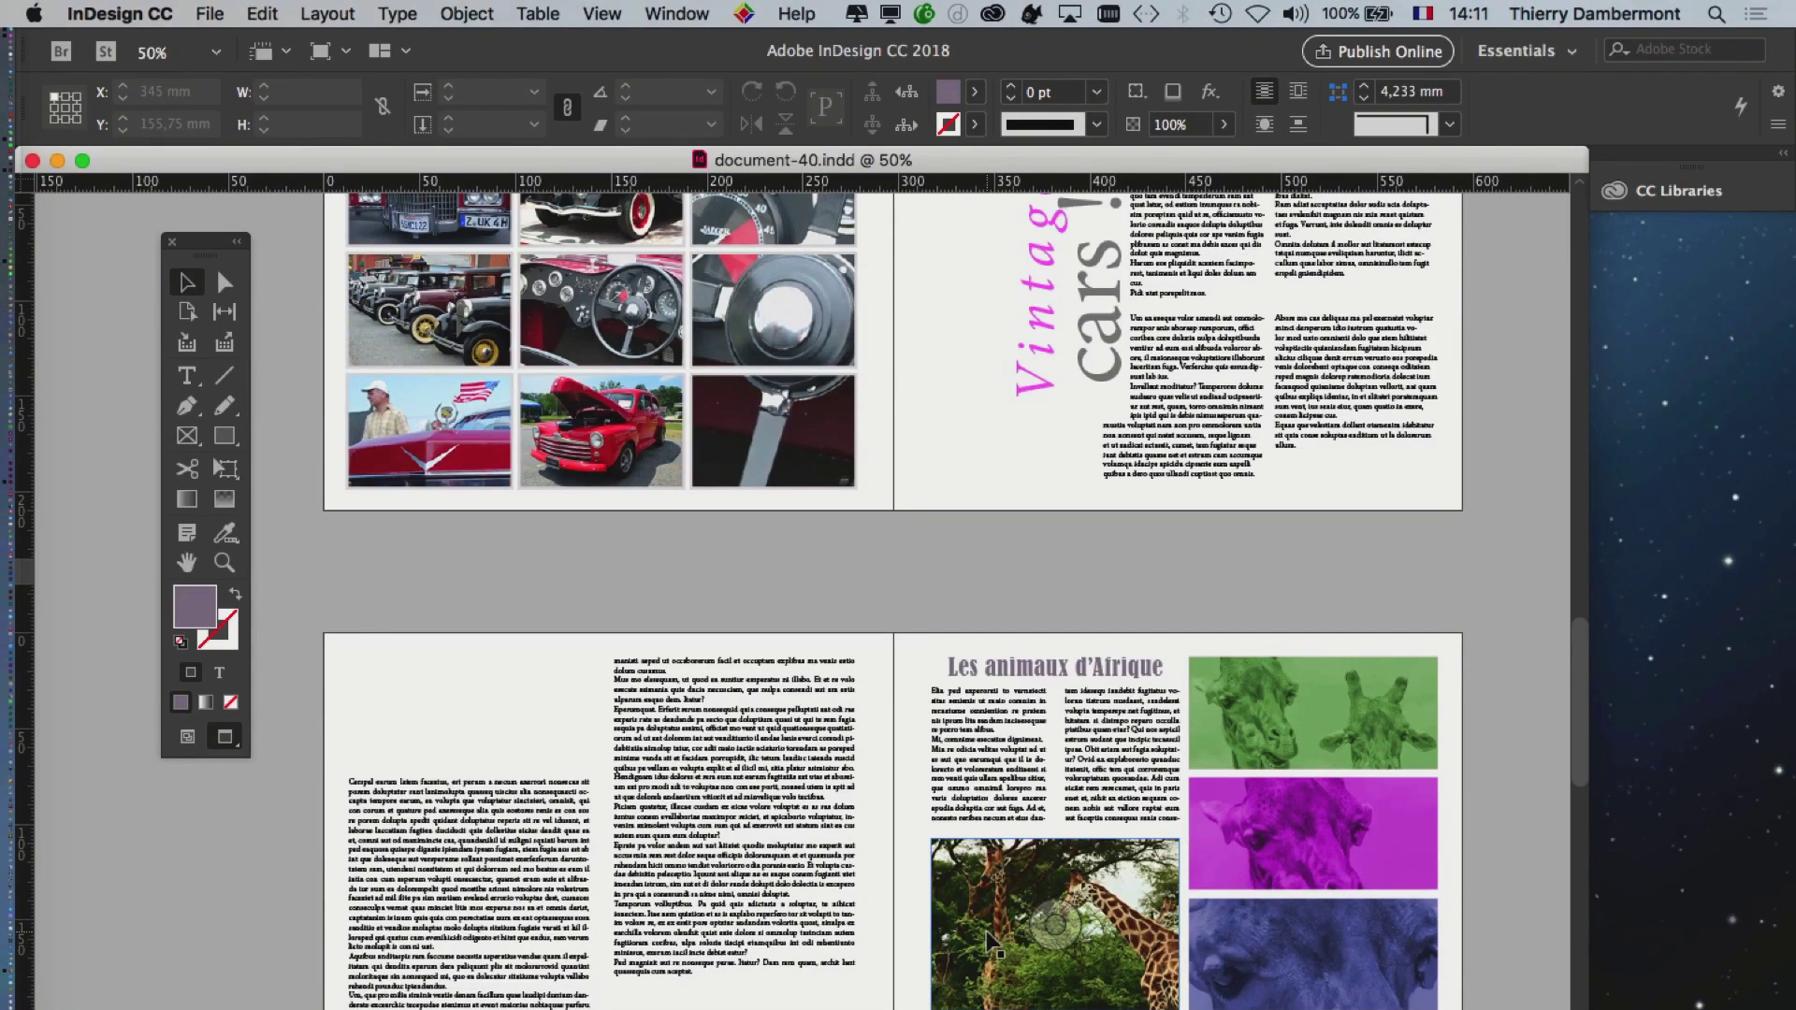
{"action": "scroll", "coordinate": [989, 942], "scroll_direction": "down", "scroll_amount": 4}
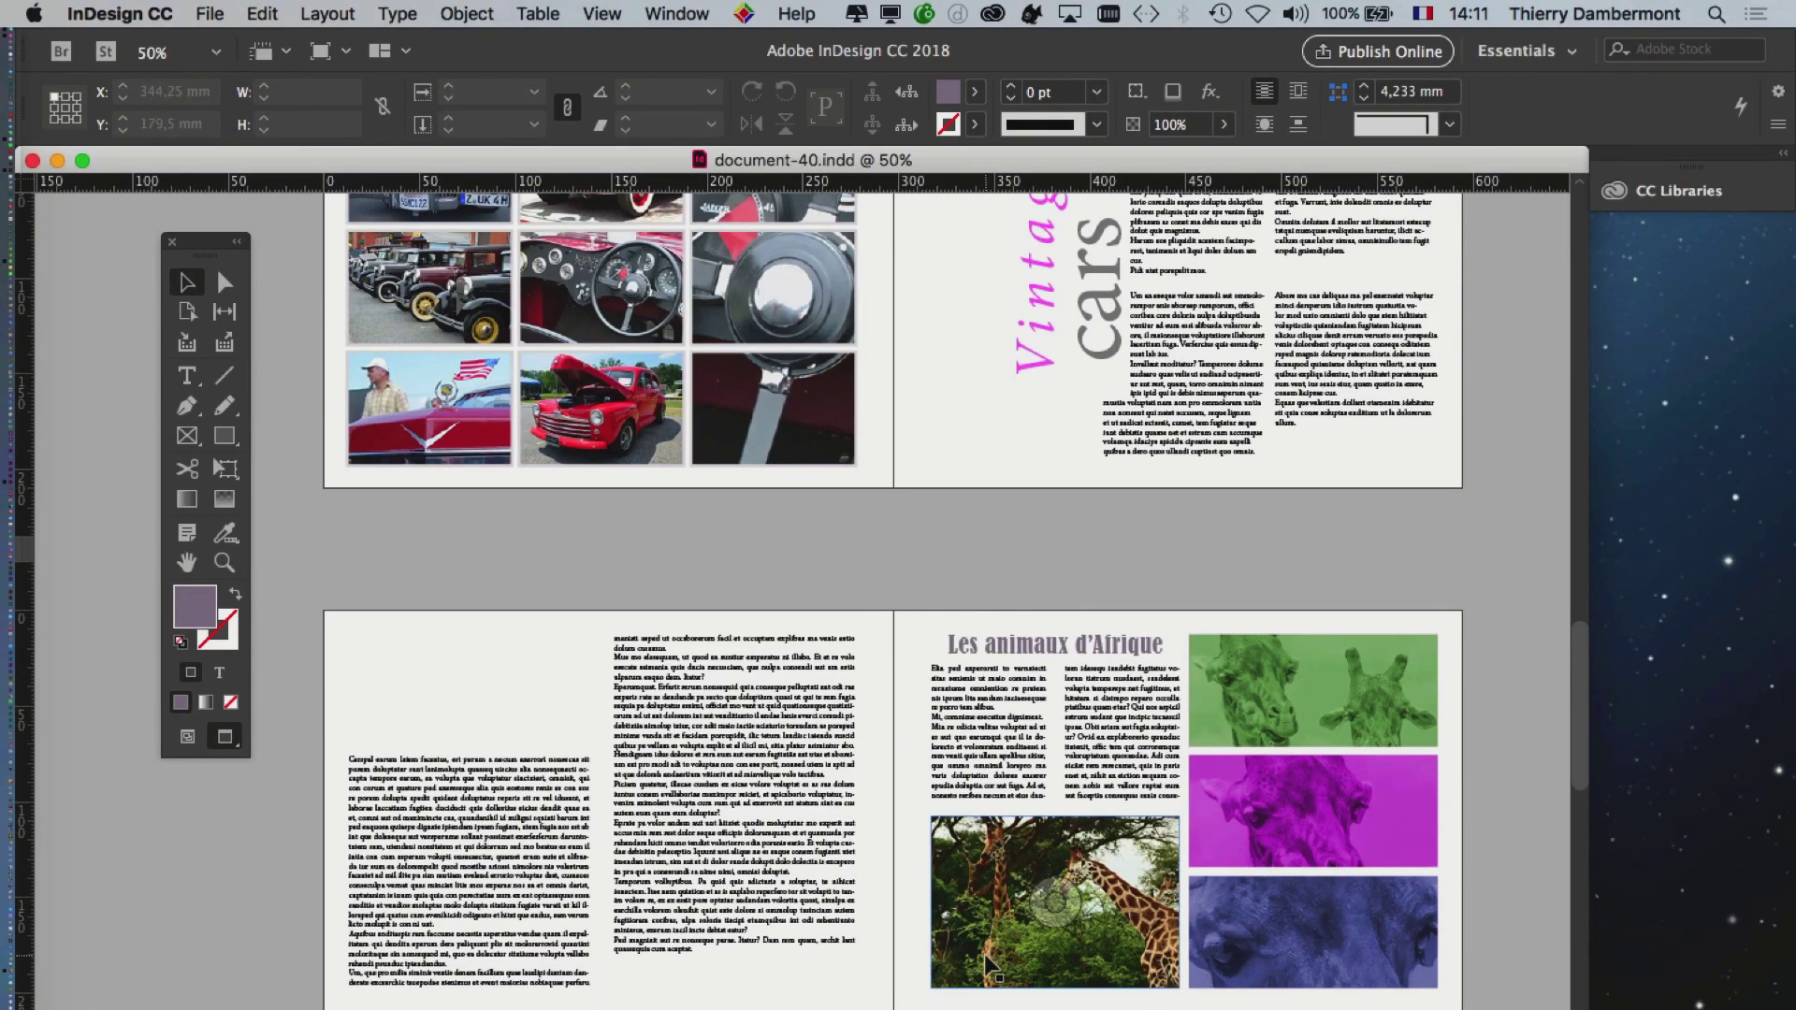
{"action": "scroll", "coordinate": [983, 987], "scroll_direction": "down", "scroll_amount": 7}
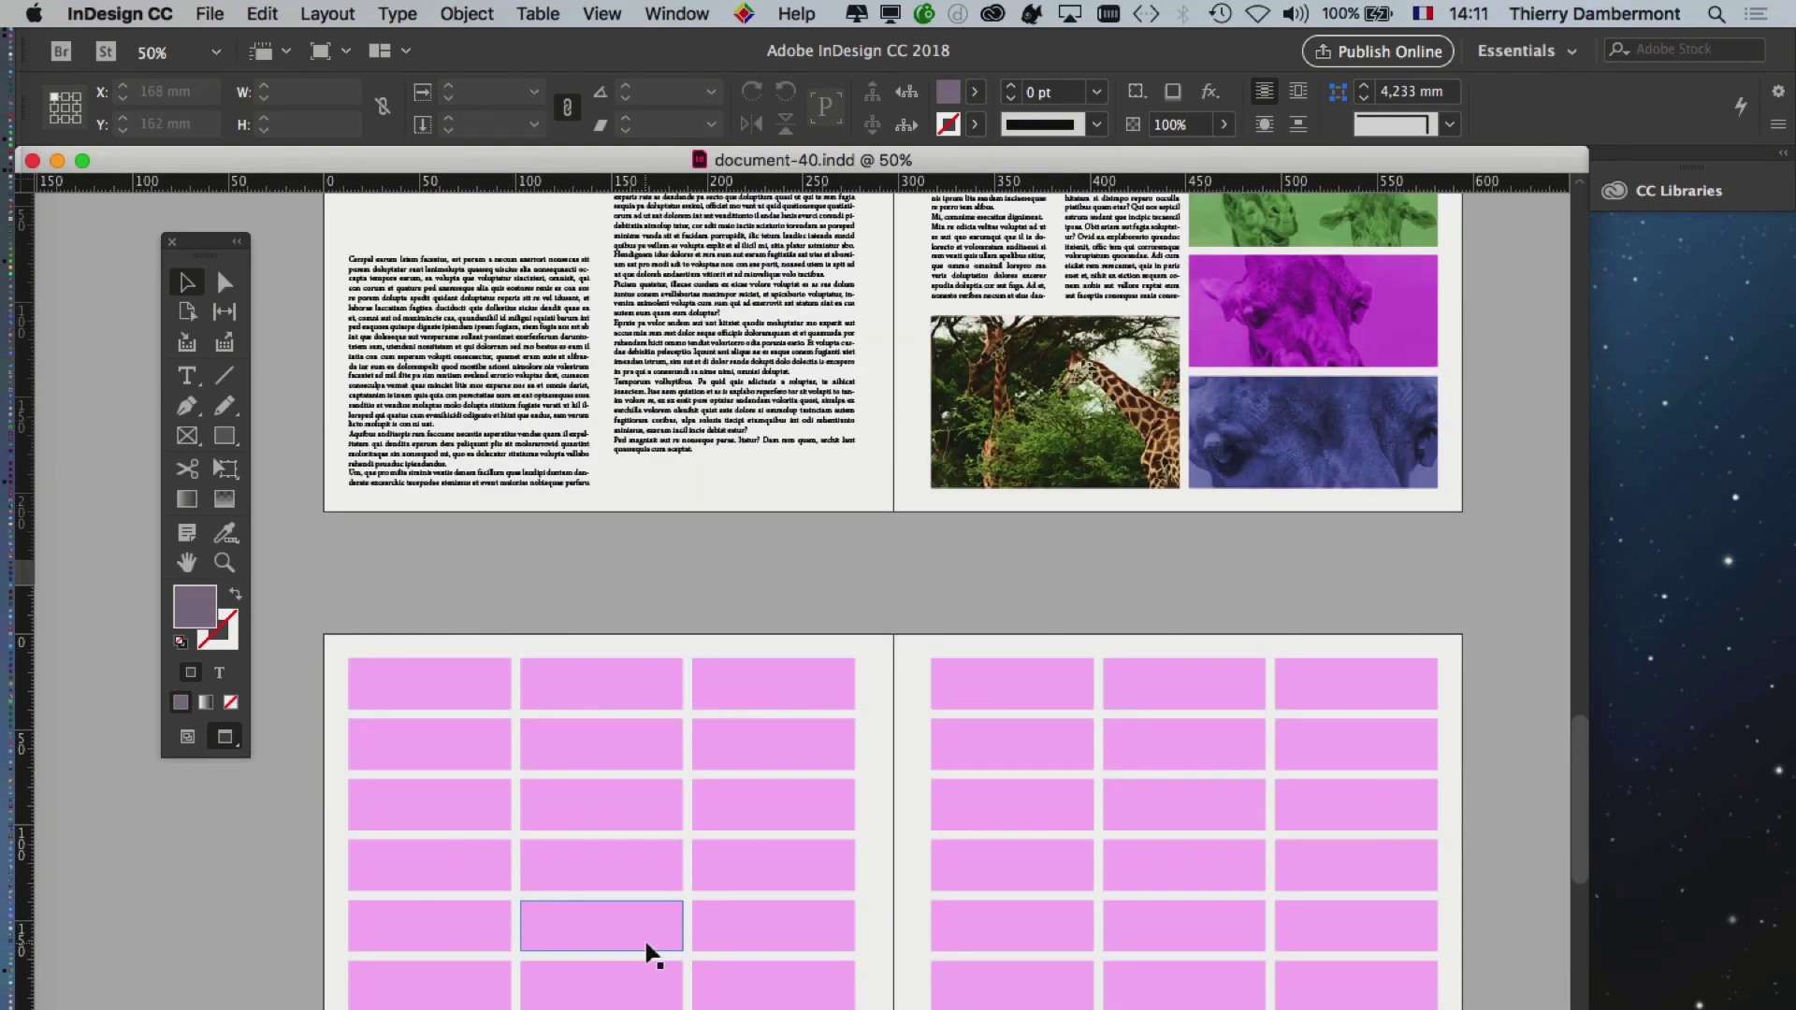
{"action": "scroll", "coordinate": [650, 963], "scroll_direction": "down", "scroll_amount": 1}
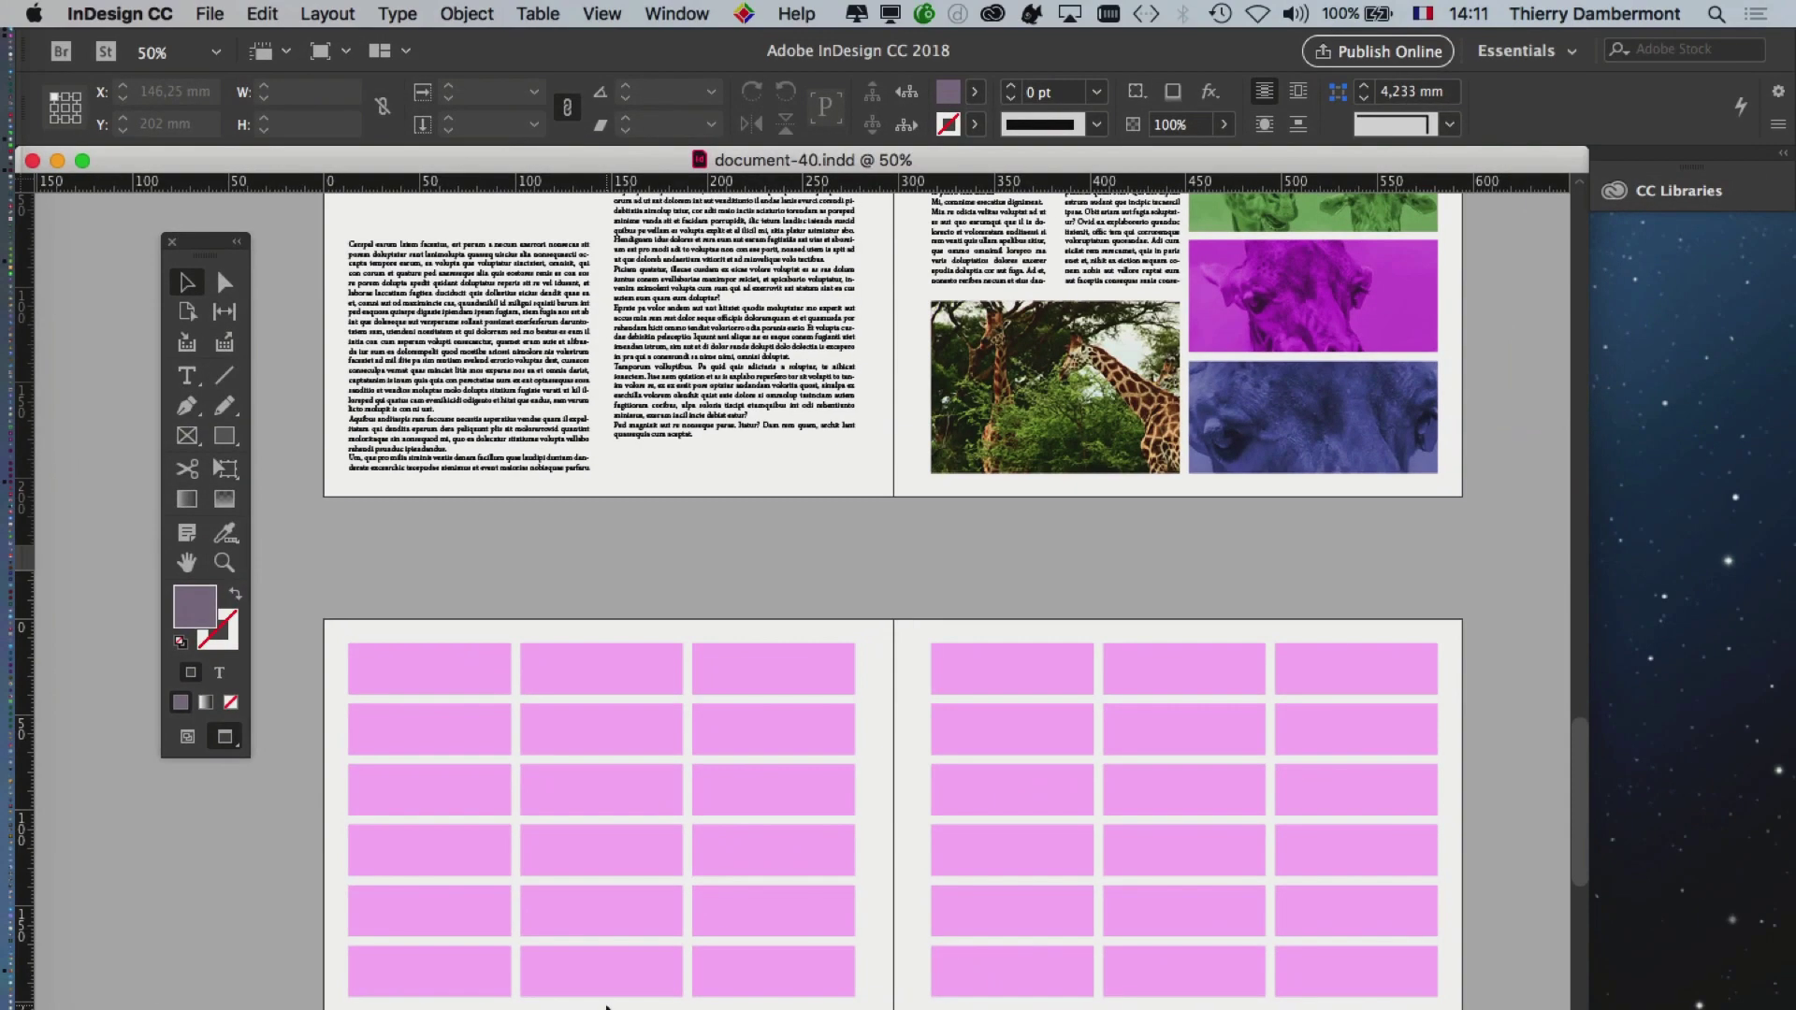
{"action": "left_click", "coordinate": [960, 842]}
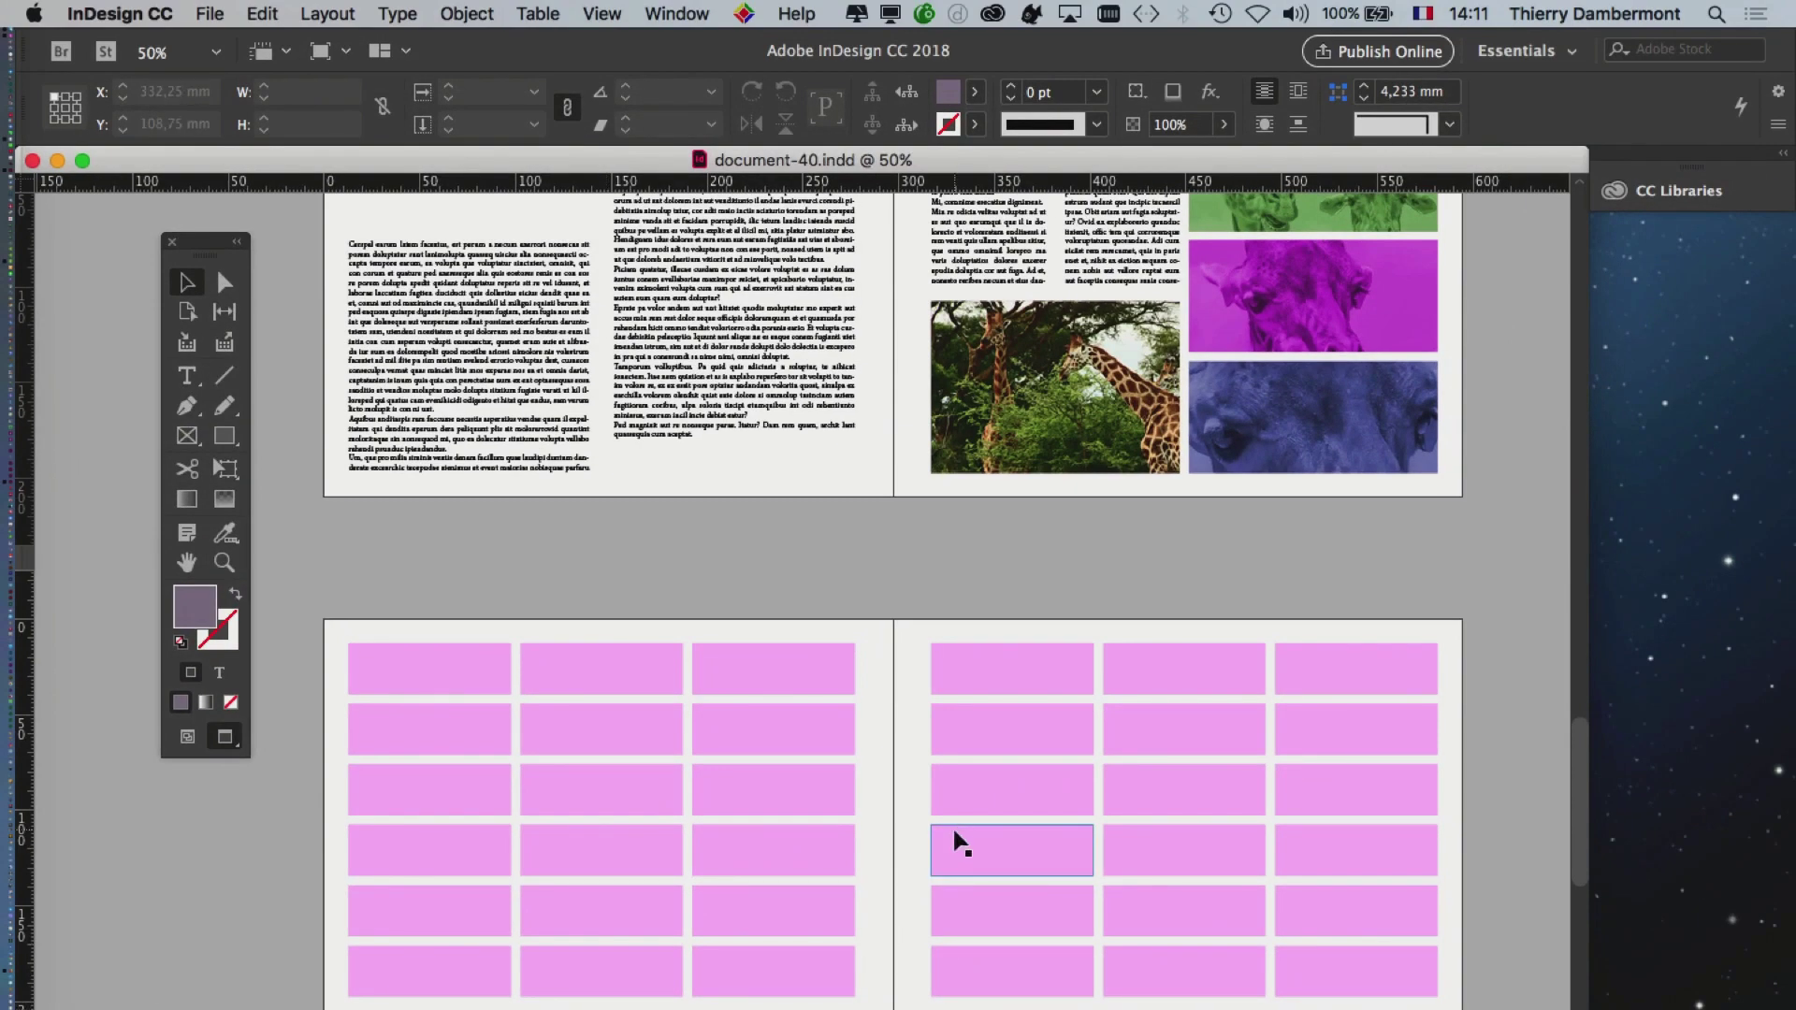
{"action": "scroll", "coordinate": [960, 846], "scroll_direction": "up", "scroll_amount": 15}
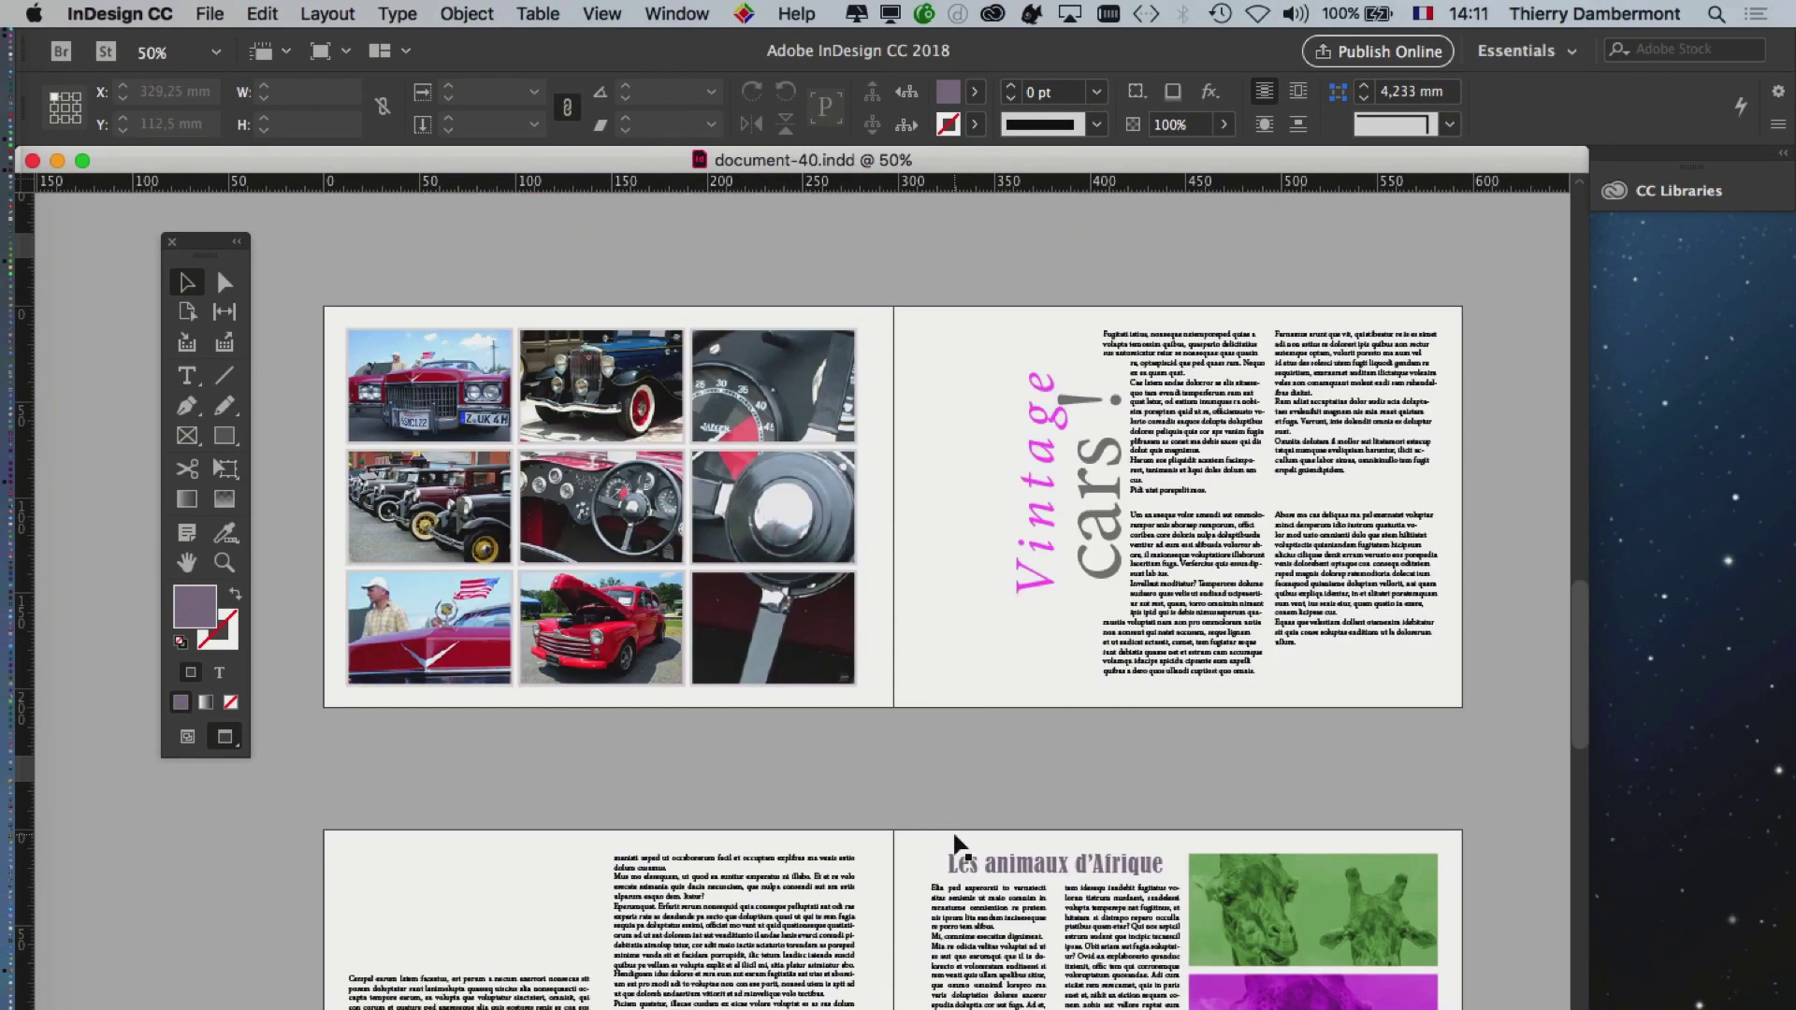
- Show the Pages panel, place it beside the Tools panel and narrow it to a single column of spreads
{"action": "left_click", "coordinate": [679, 13]}
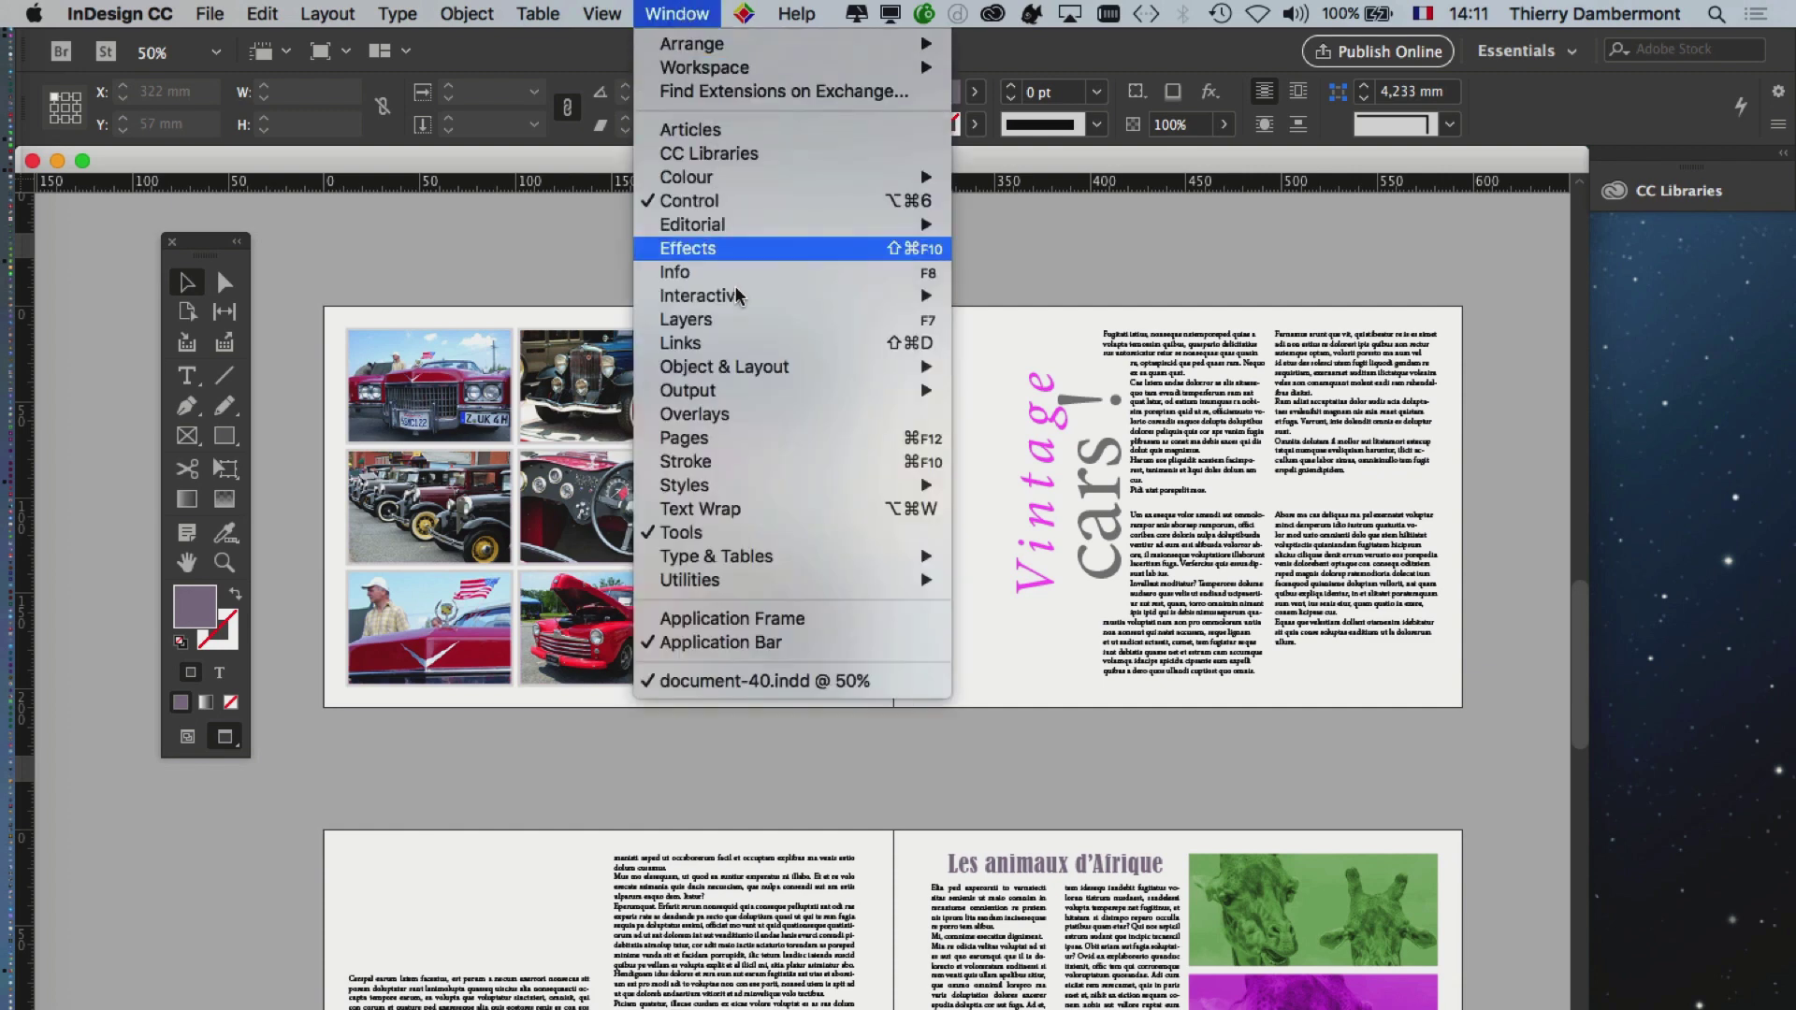
{"action": "left_click", "coordinate": [790, 440]}
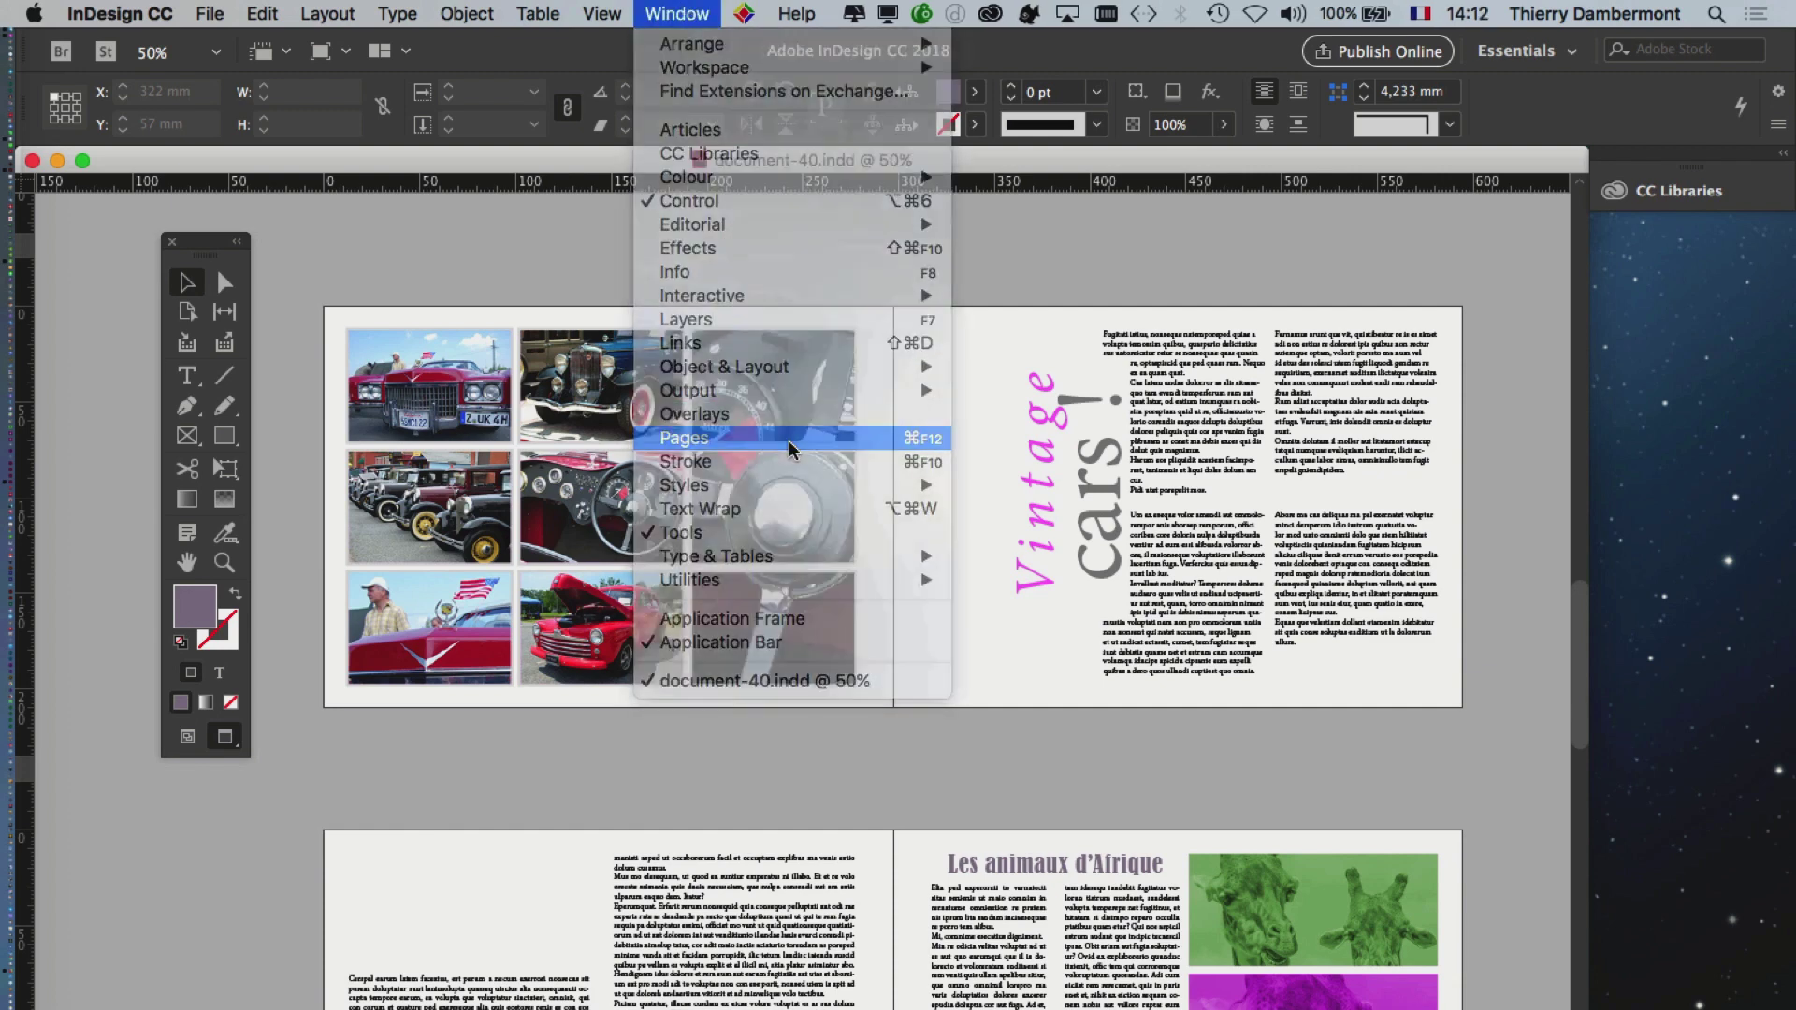
{"action": "left_click_drag", "start_coordinate": [1643, 603], "coordinate": [472, 225]}
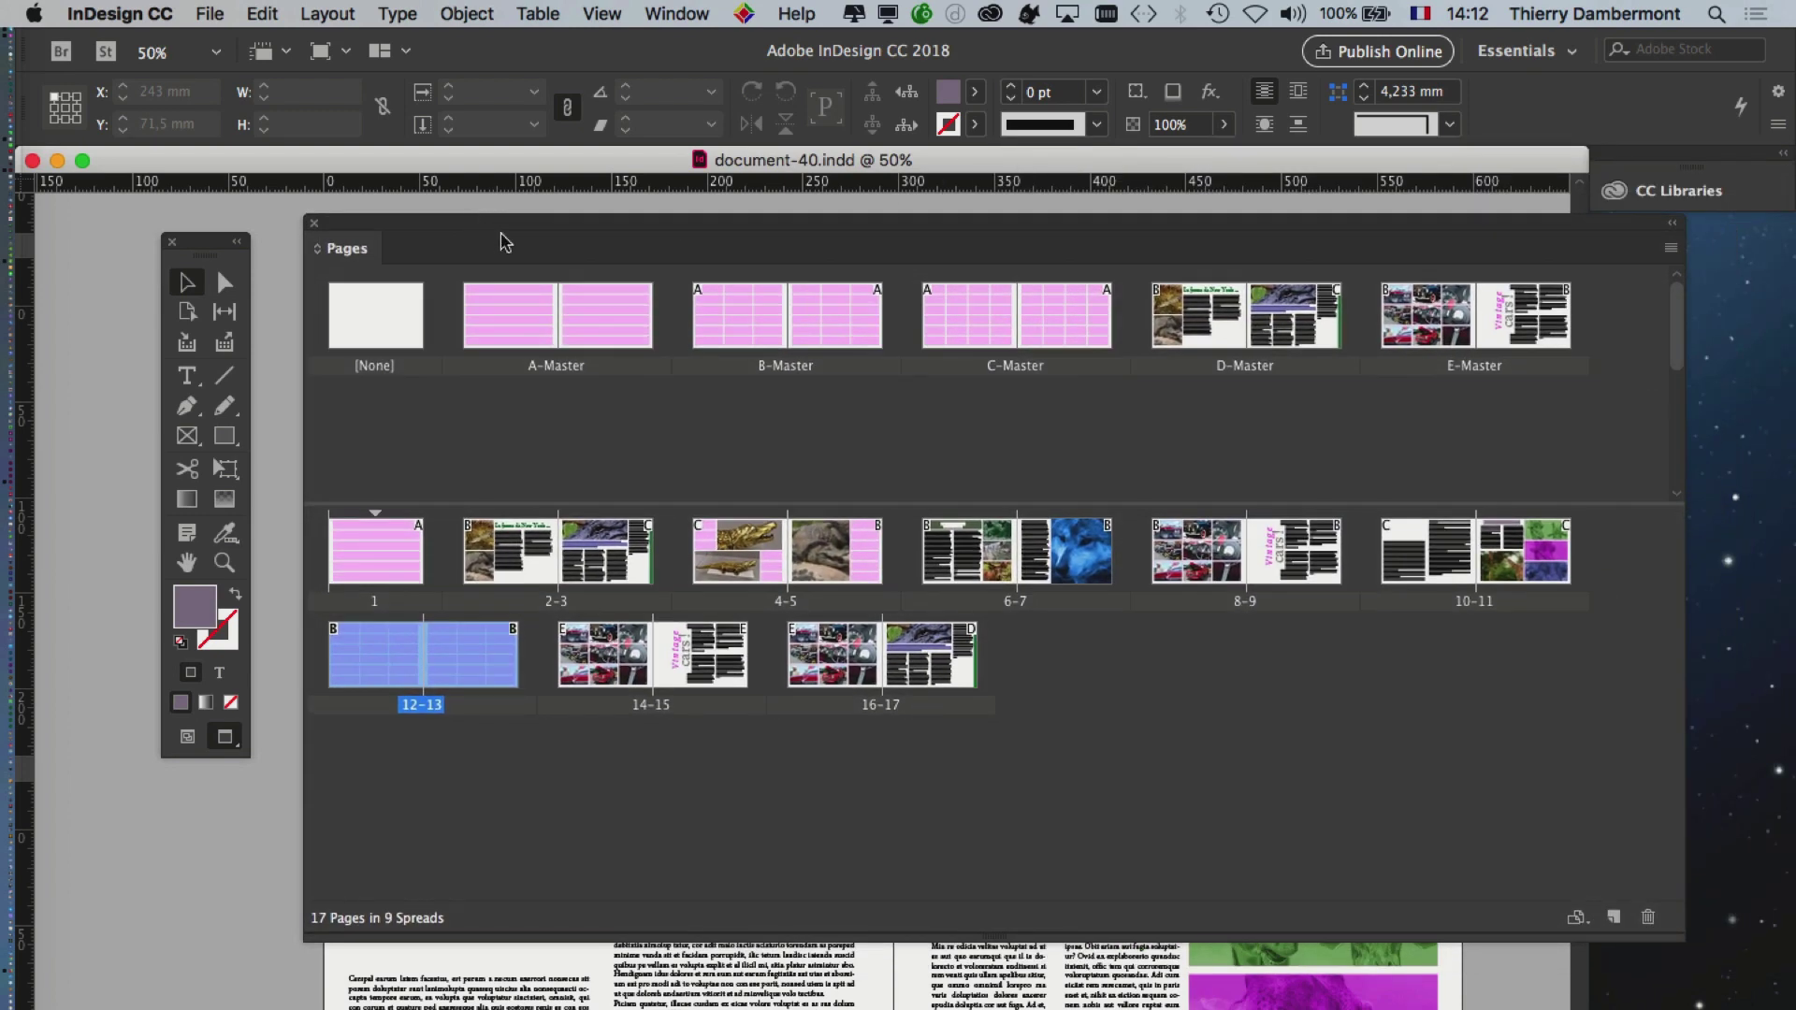
{"action": "left_click_drag", "start_coordinate": [1683, 938], "coordinate": [563, 1008]}
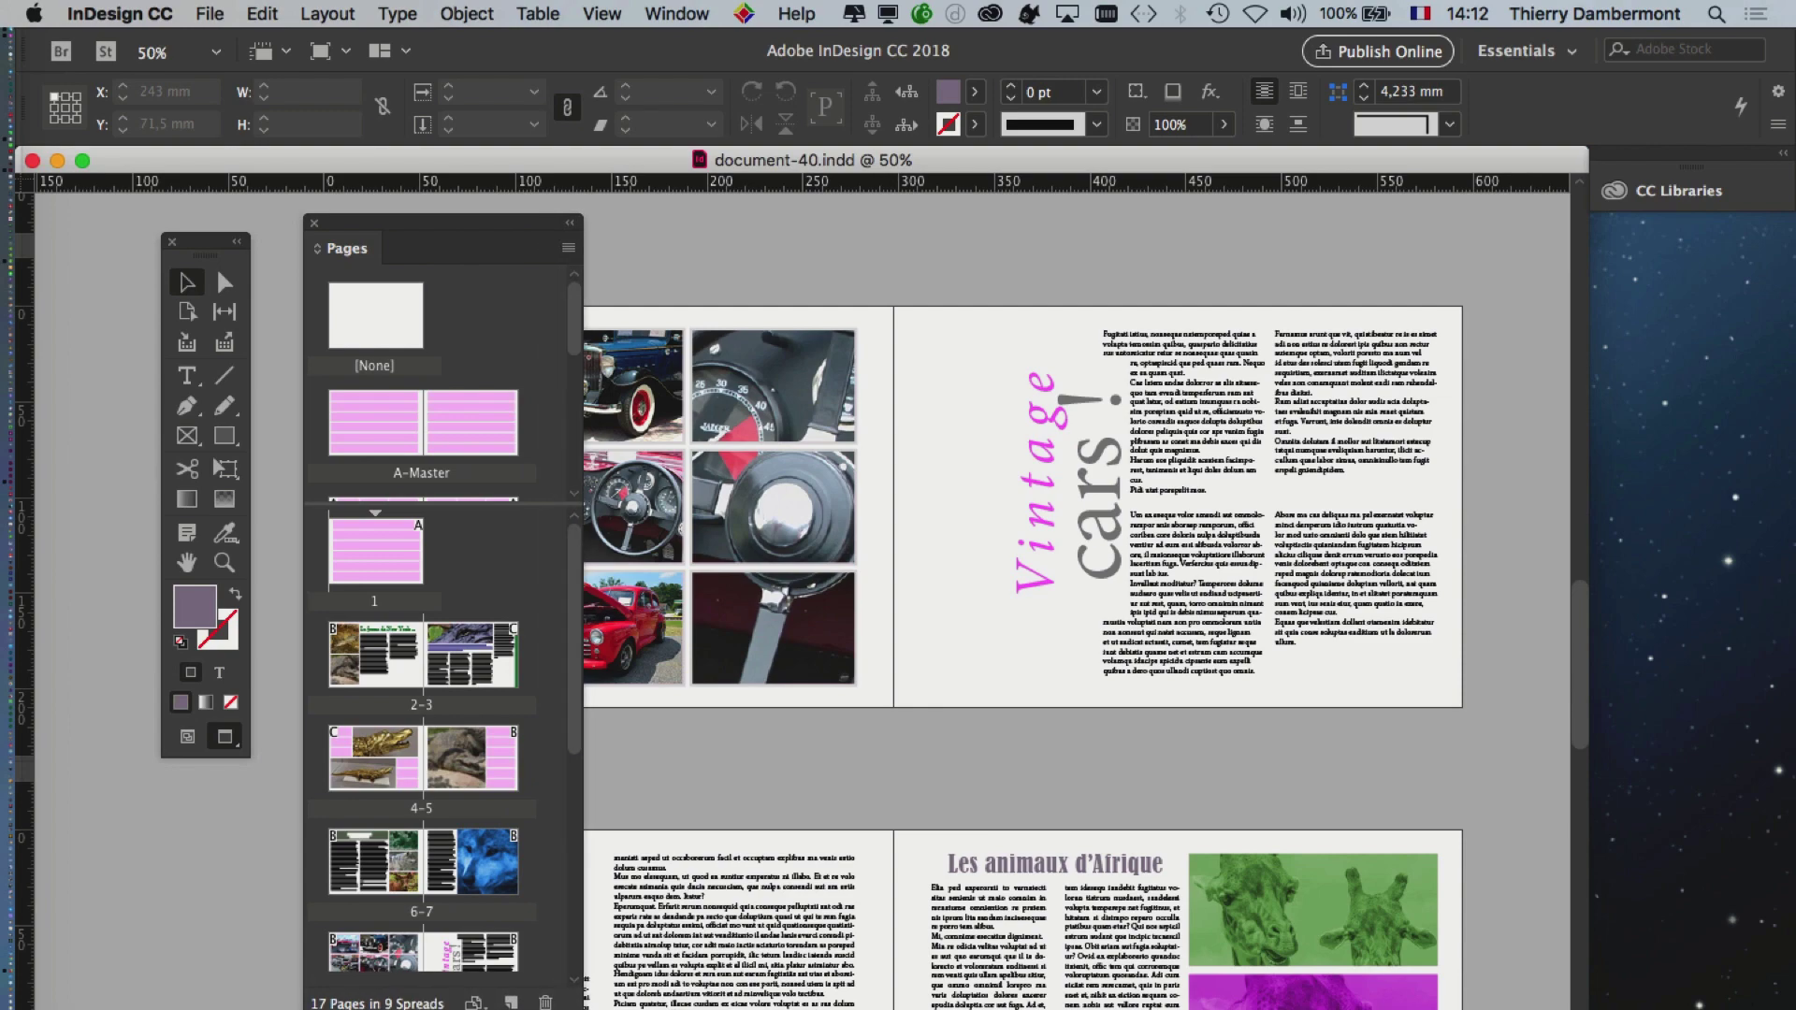
- Dock the Pages panel below CC Libraries, find its entry among the window commands, and collapse and expand the docked panel
{"action": "left_click_drag", "start_coordinate": [346, 248], "coordinate": [1674, 221]}
{"action": "left_click", "coordinate": [683, 13]}
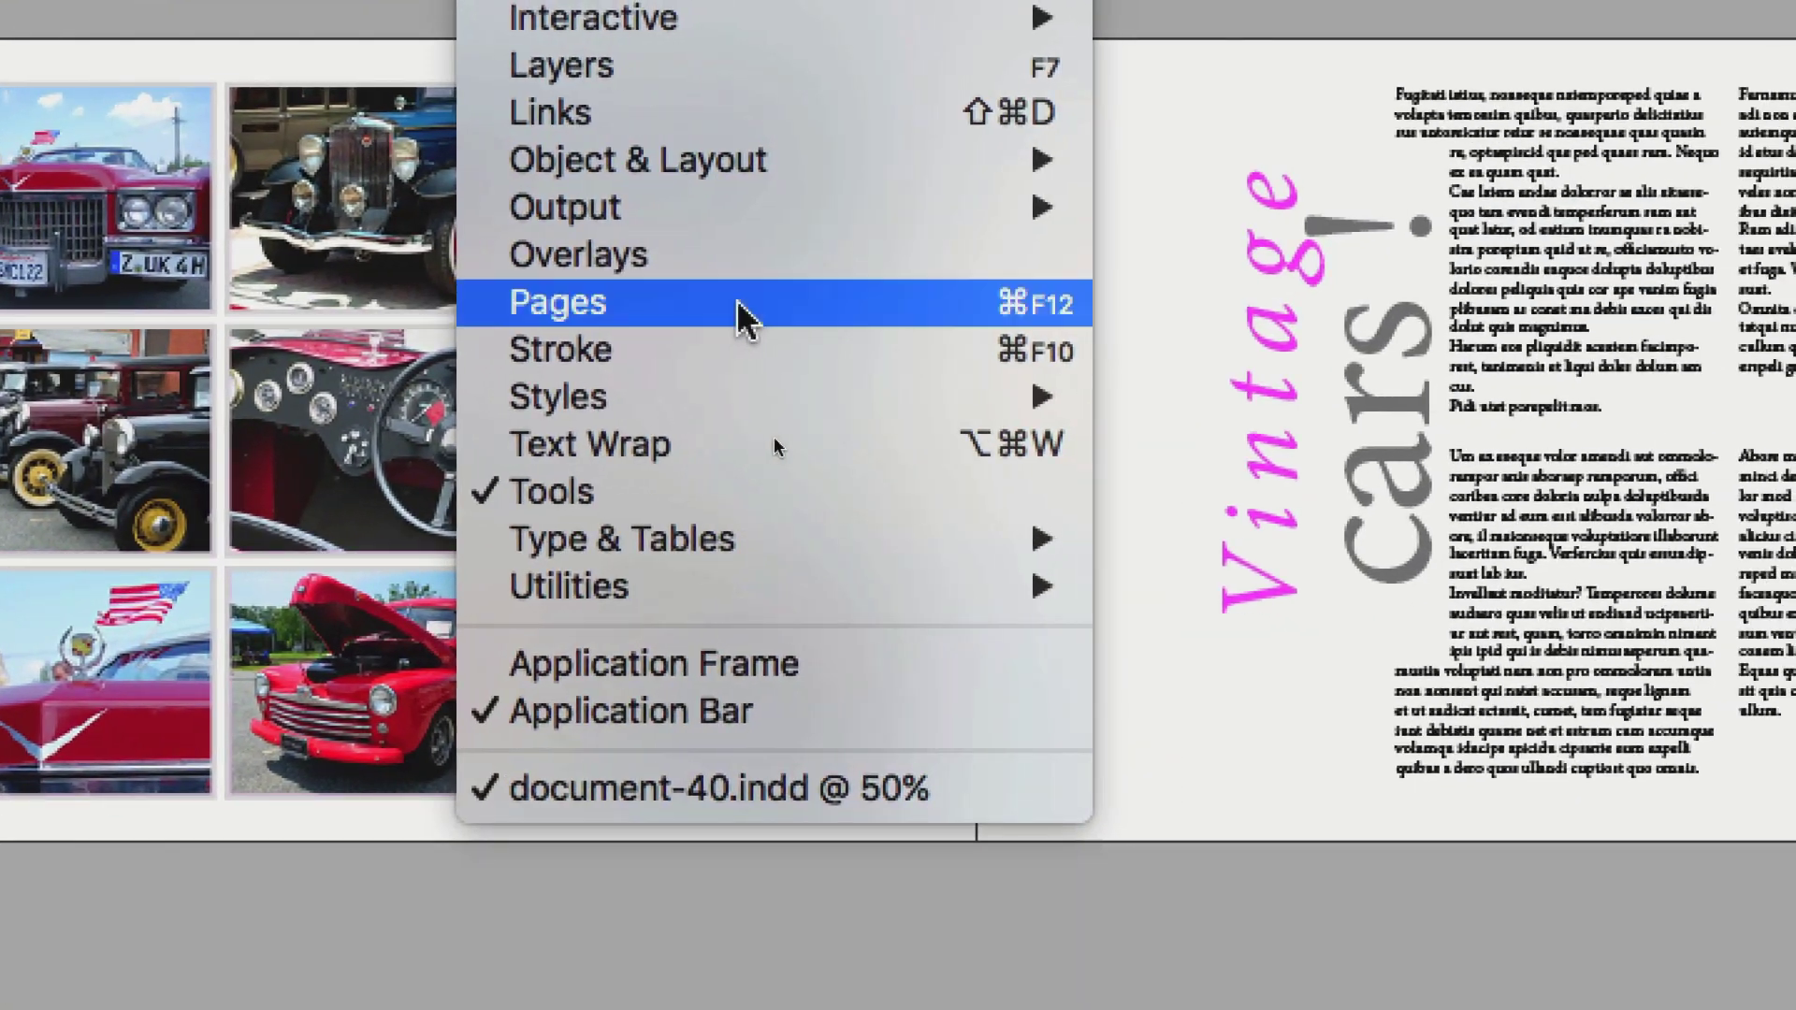
{"action": "left_click", "coordinate": [889, 703]}
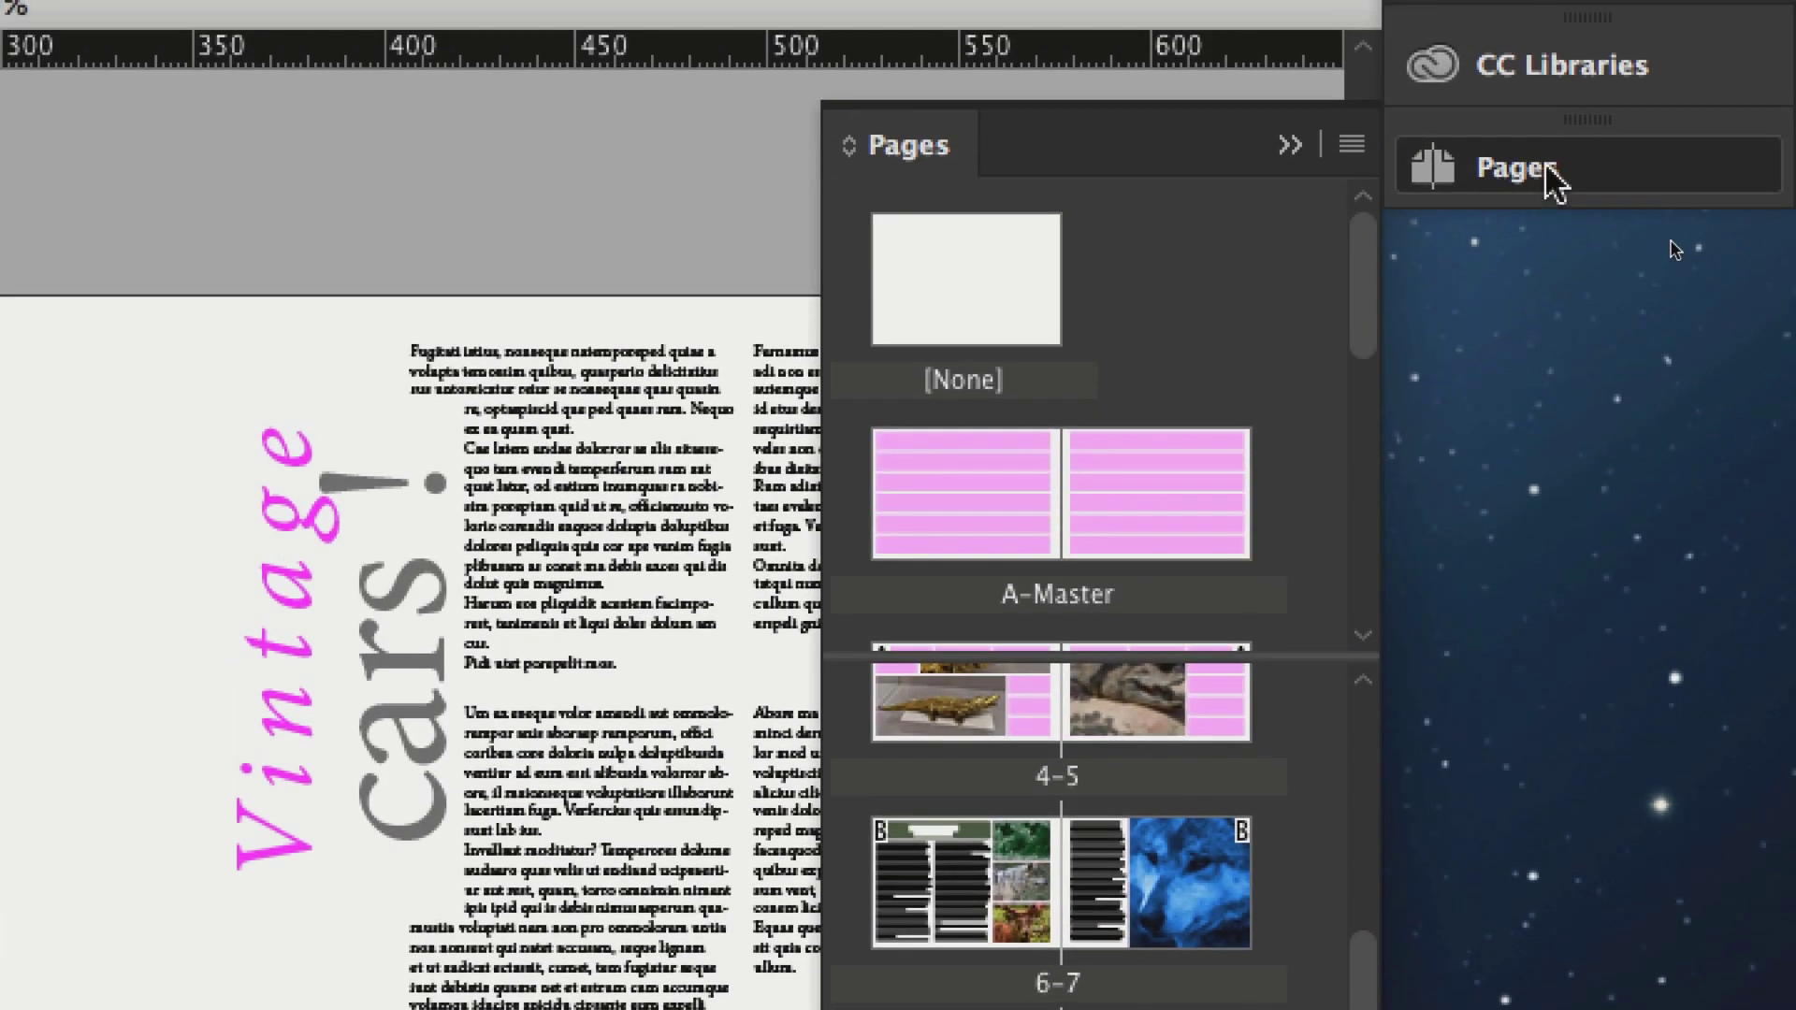
{"action": "left_click", "coordinate": [1564, 168]}
{"action": "left_click", "coordinate": [1564, 168]}
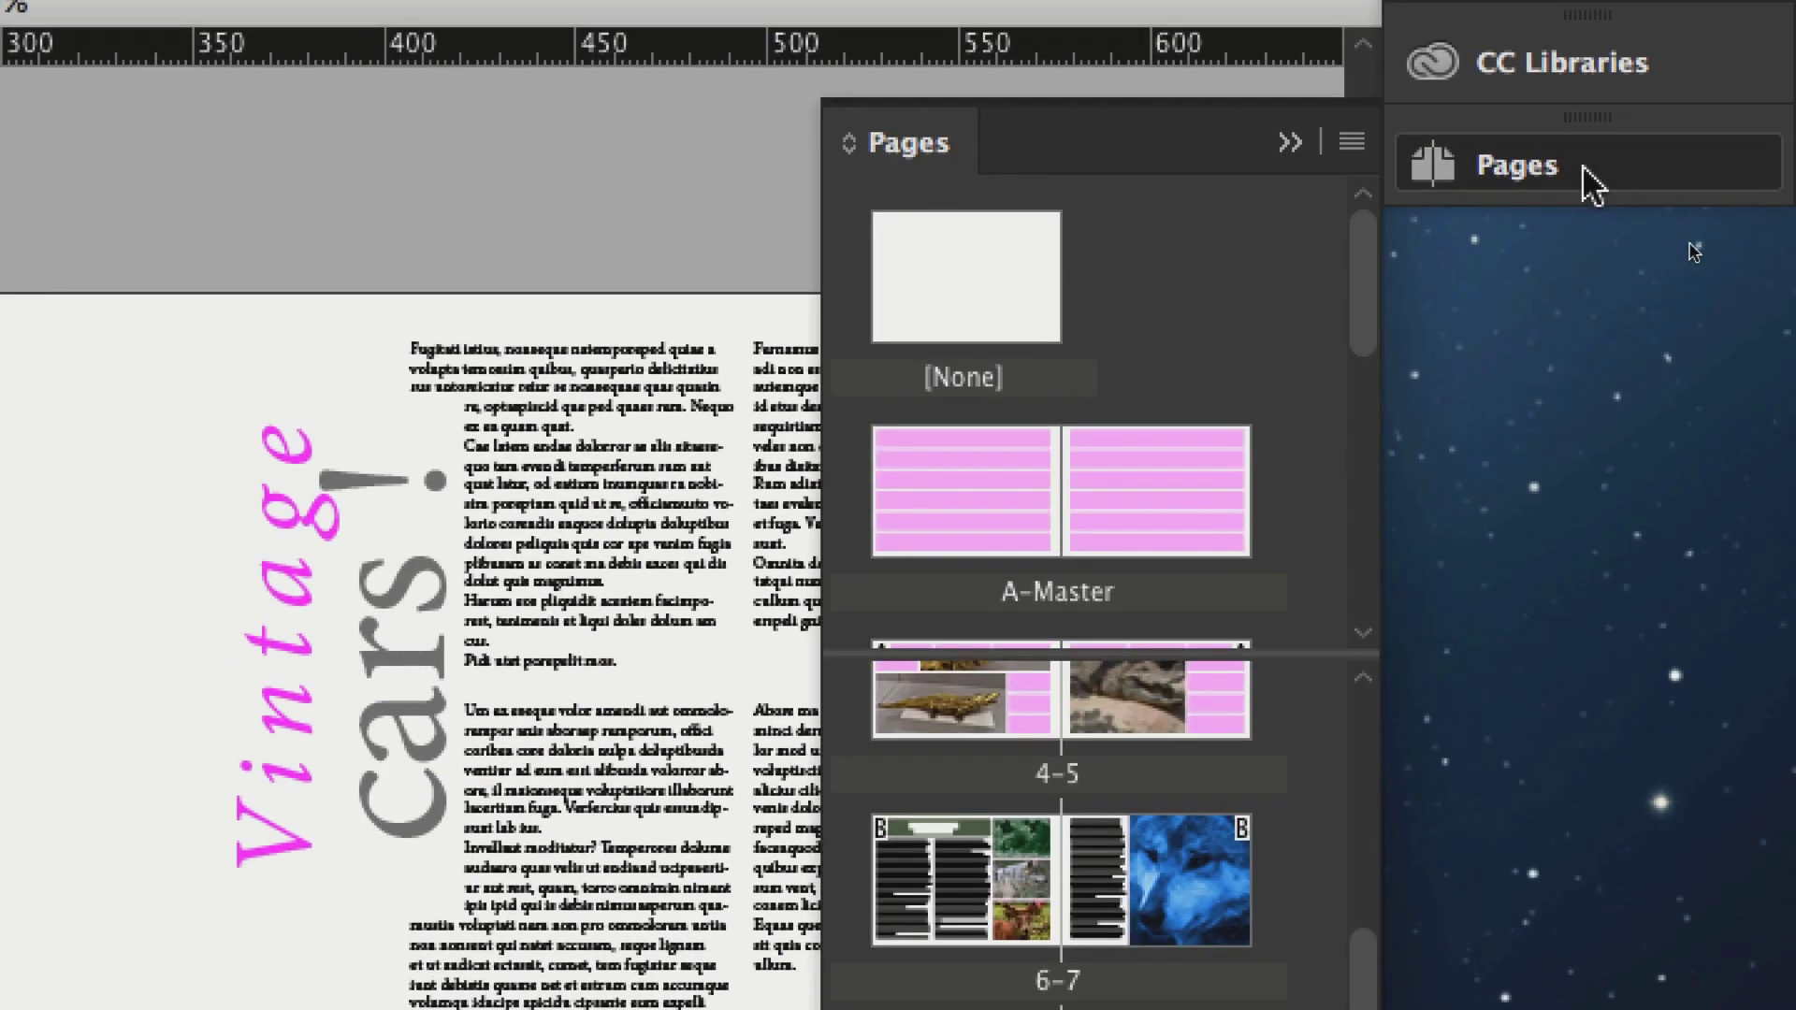
{"action": "left_click", "coordinate": [1571, 176]}
{"action": "left_click", "coordinate": [1571, 176]}
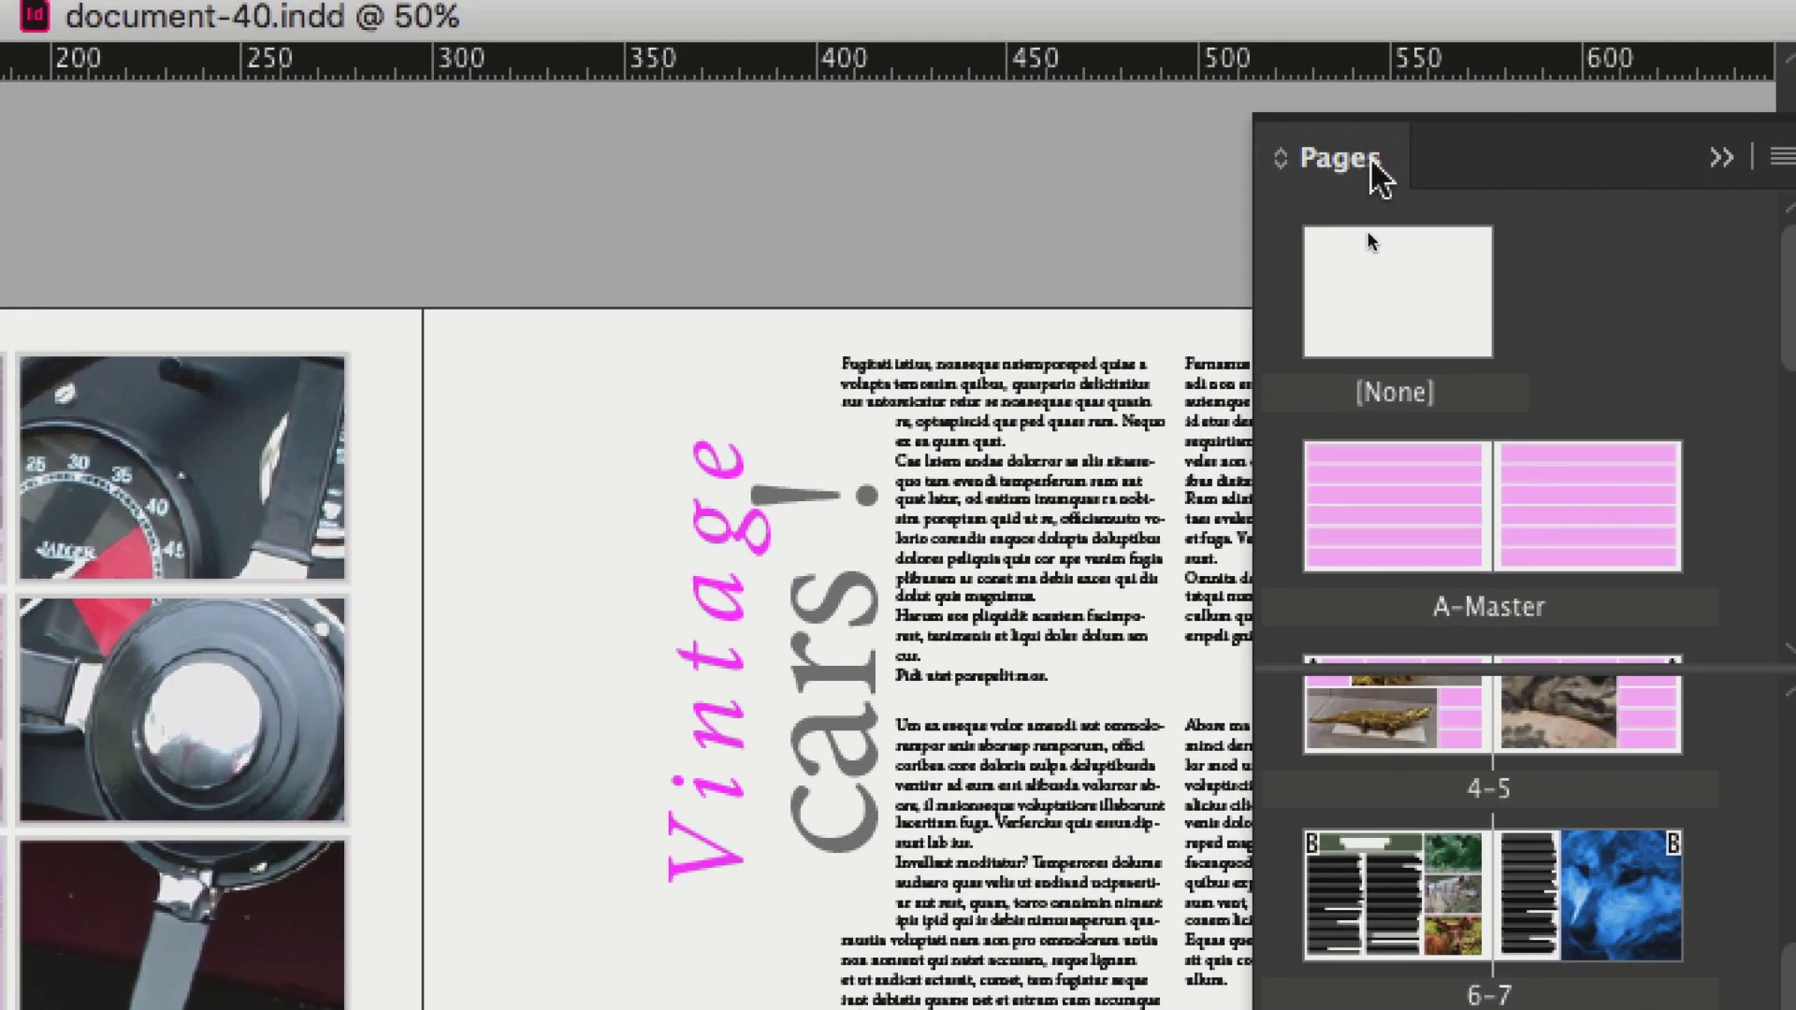
- Undock the Pages panel to float over the document and widen it so masters and spreads lie in rows
{"action": "left_click_drag", "start_coordinate": [1373, 170], "coordinate": [824, 130]}
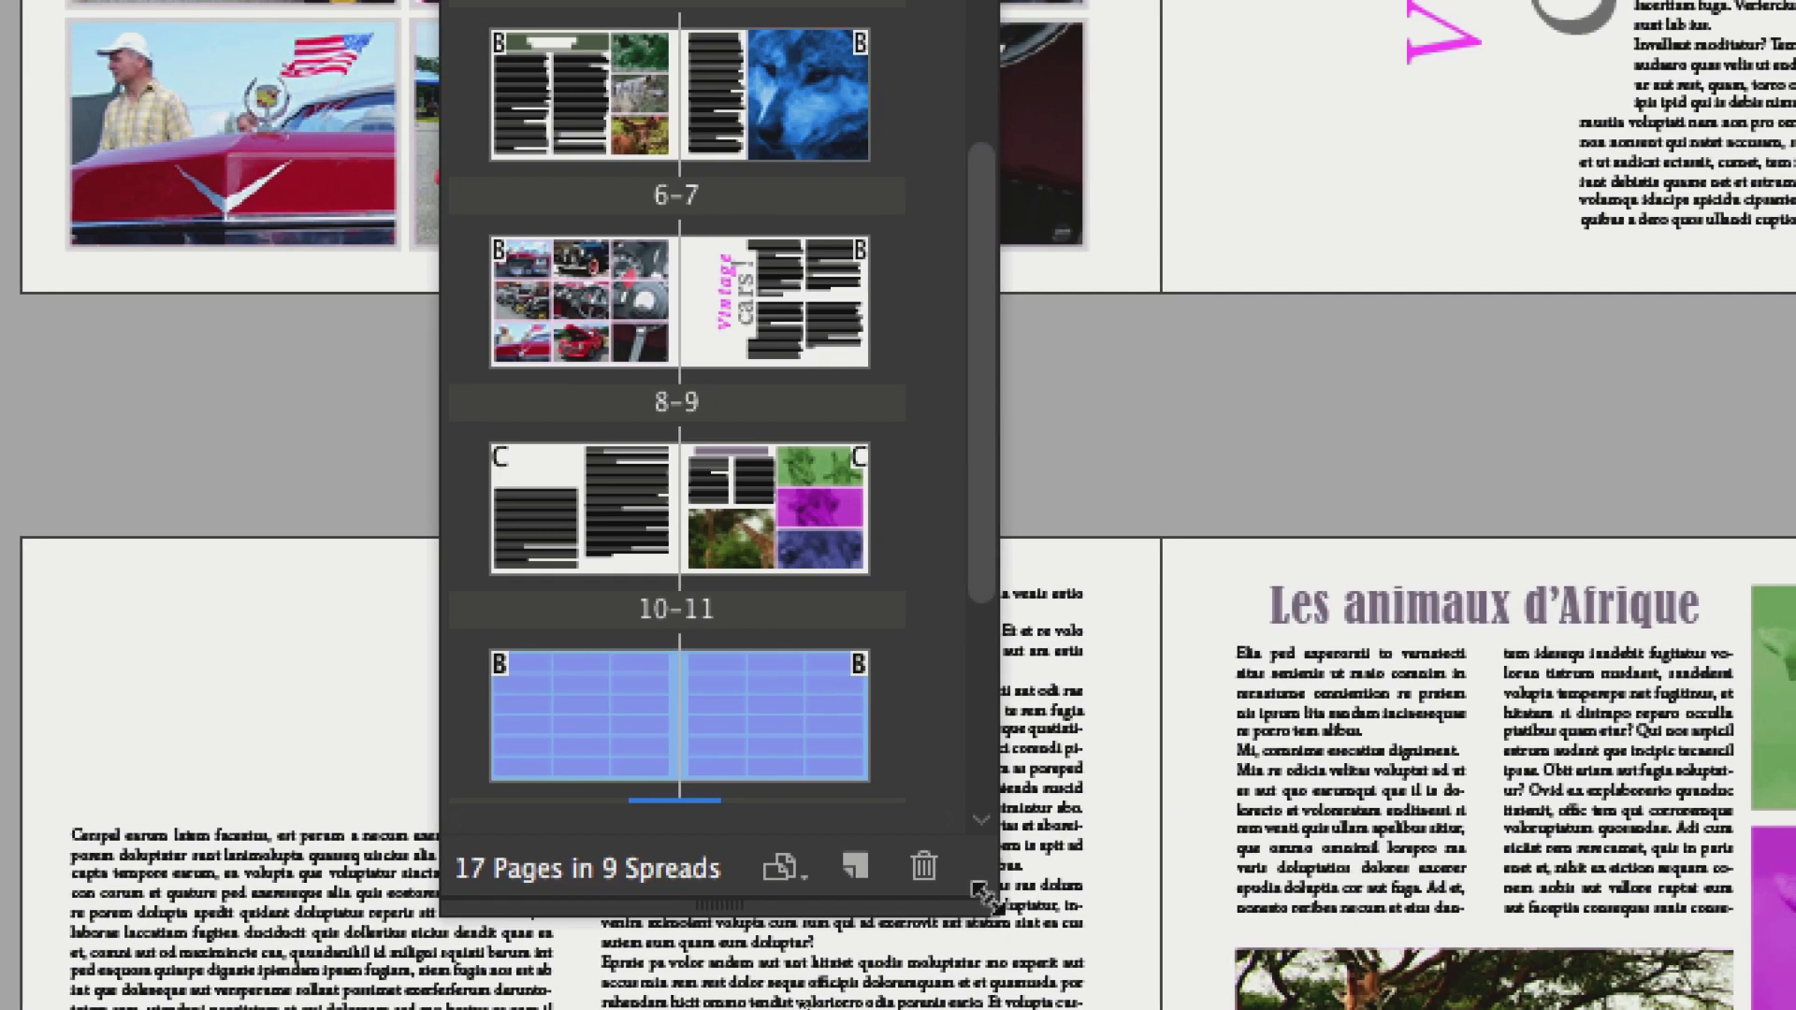
{"action": "left_click_drag", "start_coordinate": [987, 898], "coordinate": [1623, 748]}
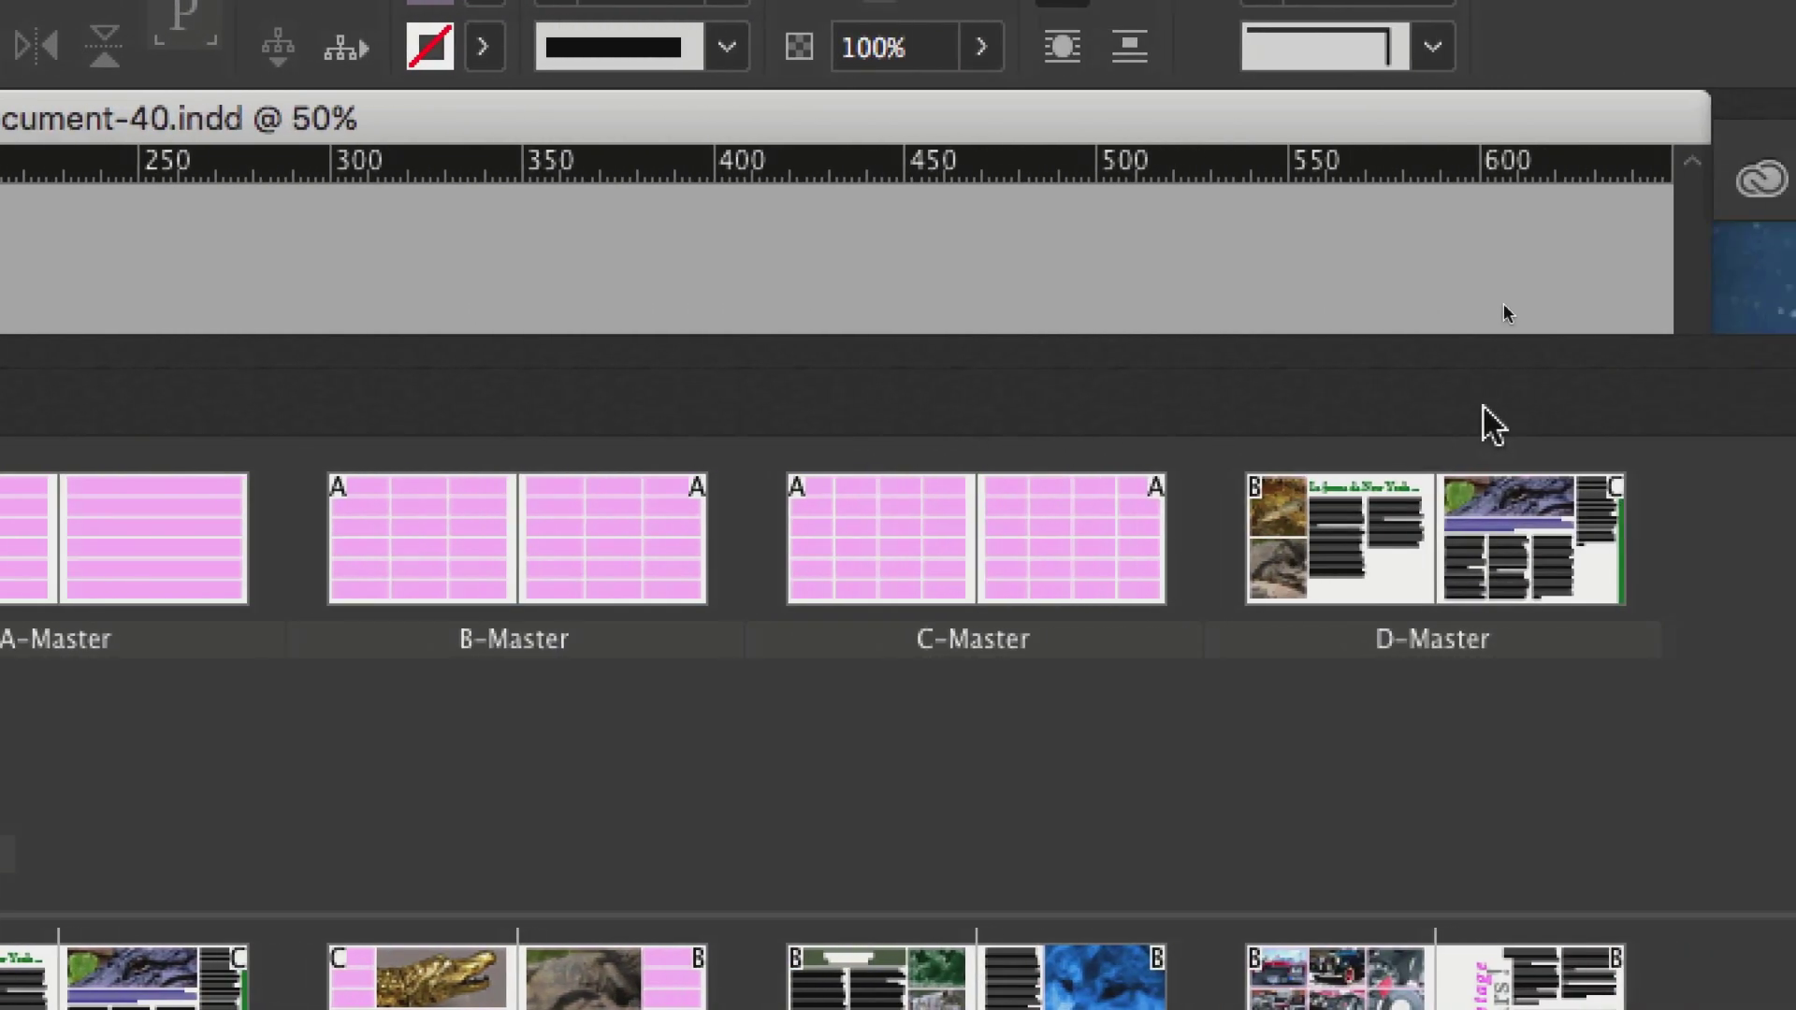
- Examine the View Pages arrangements available for the Pages panel, keeping Horizontally
{"action": "left_click", "coordinate": [1629, 404]}
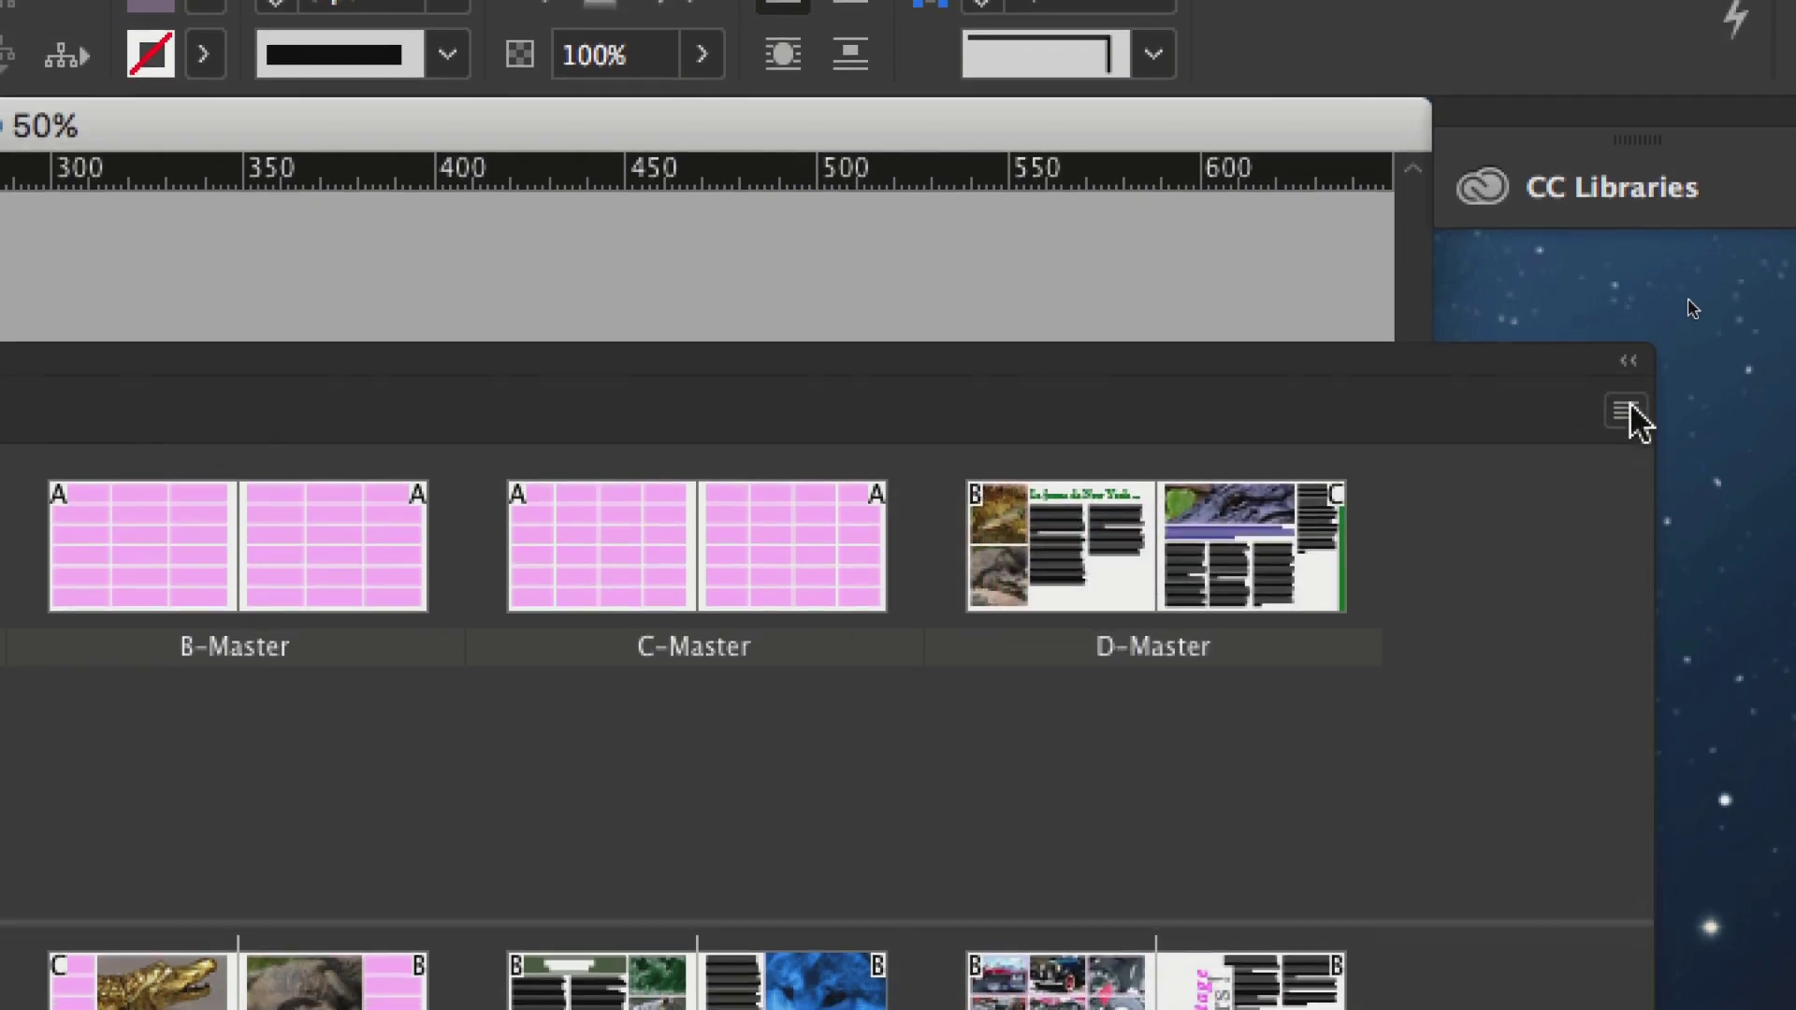
{"action": "left_click", "coordinate": [1630, 403]}
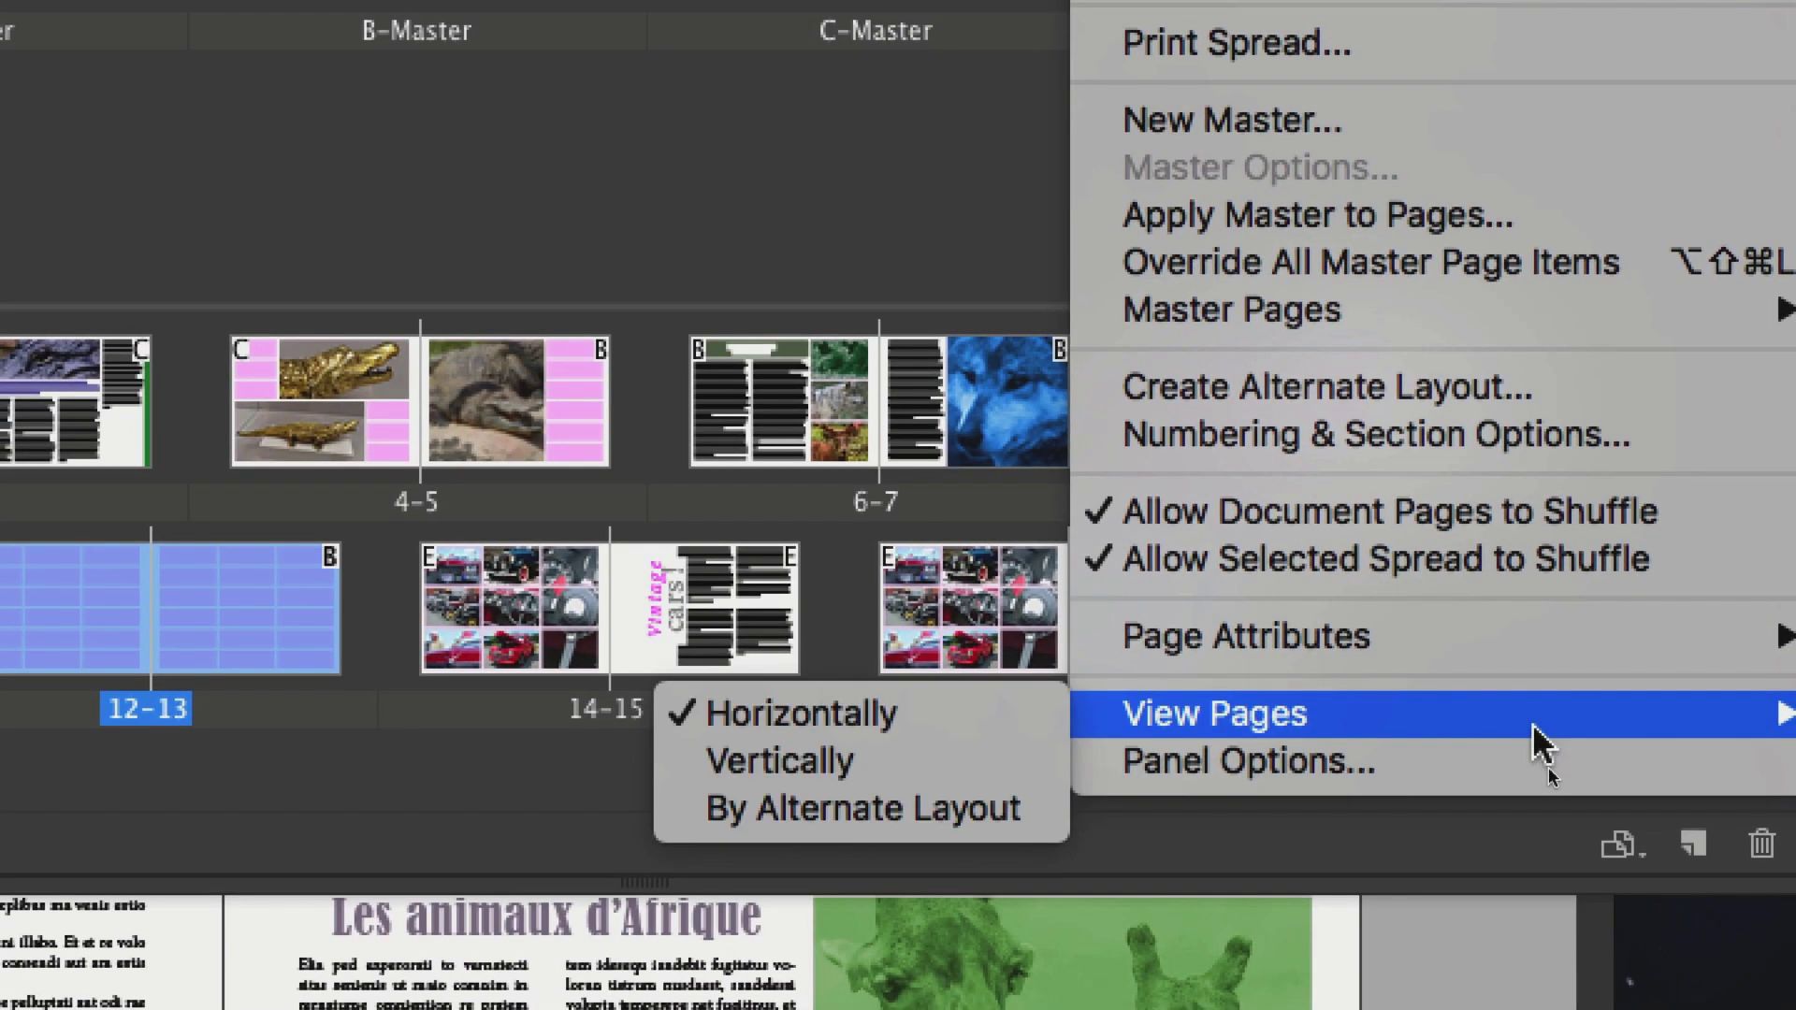
{"action": "mouse_move", "coordinate": [1535, 733]}
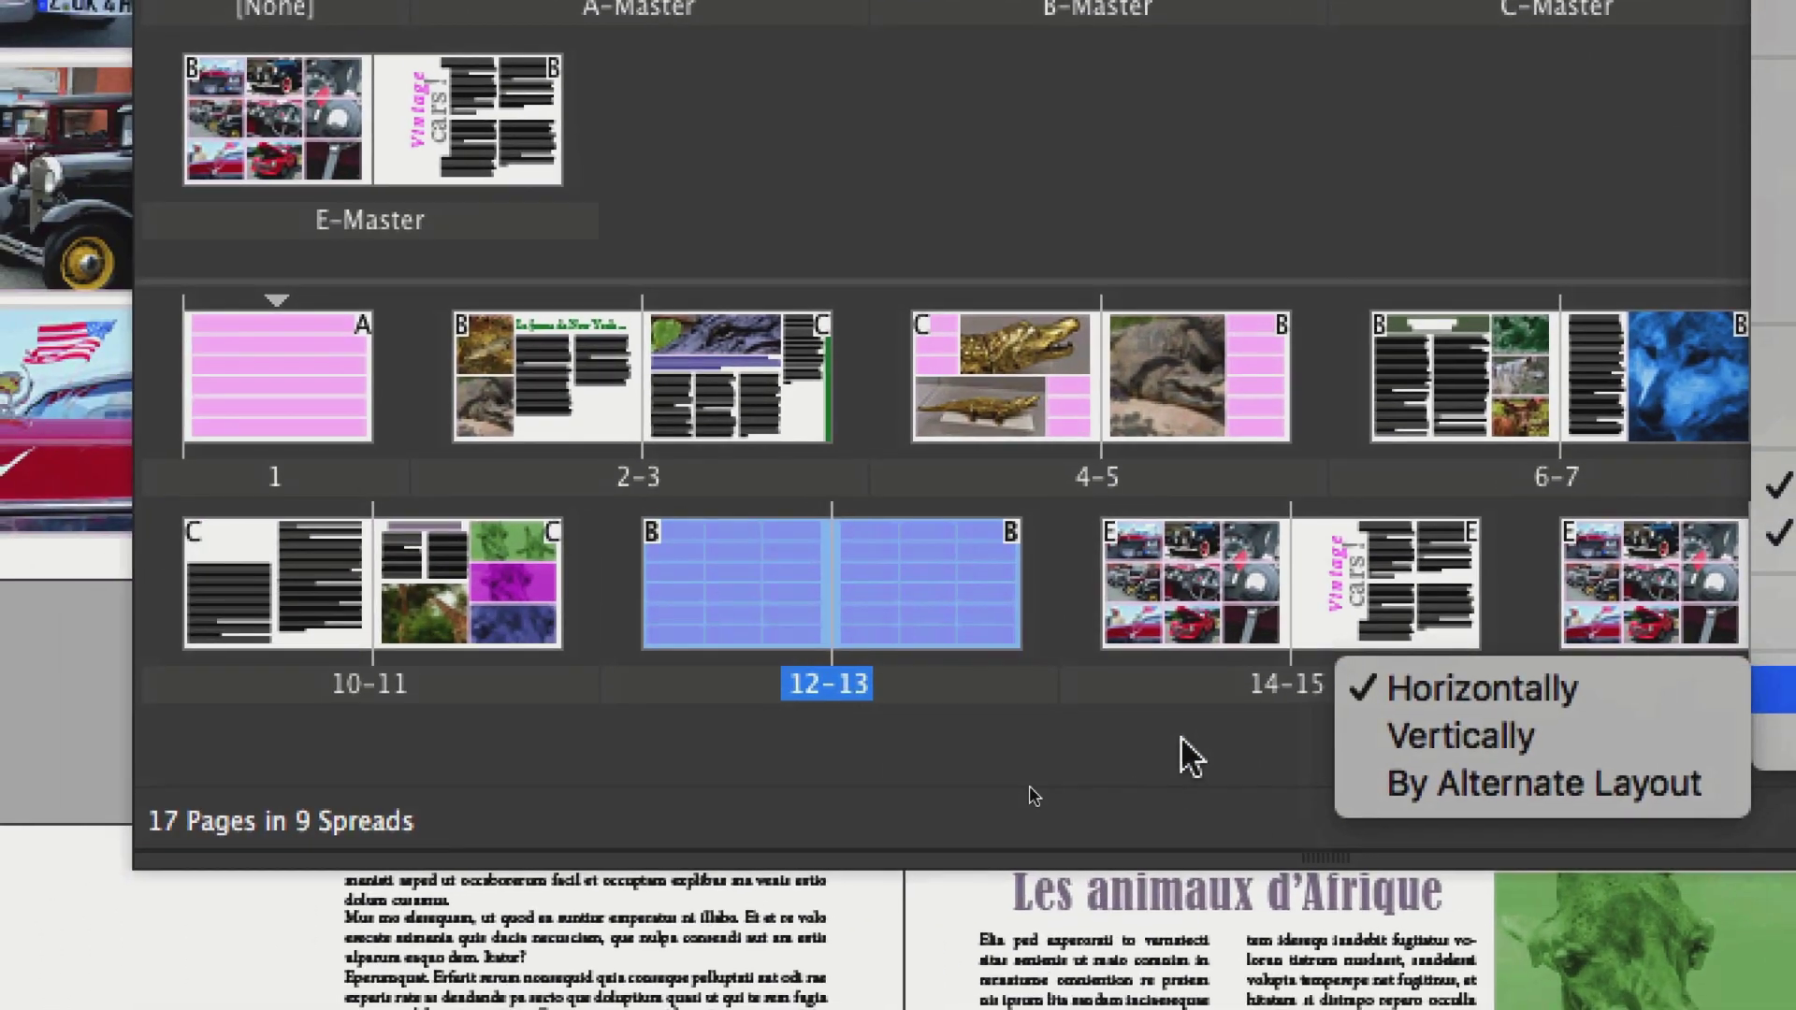
{"action": "left_click", "coordinate": [628, 795]}
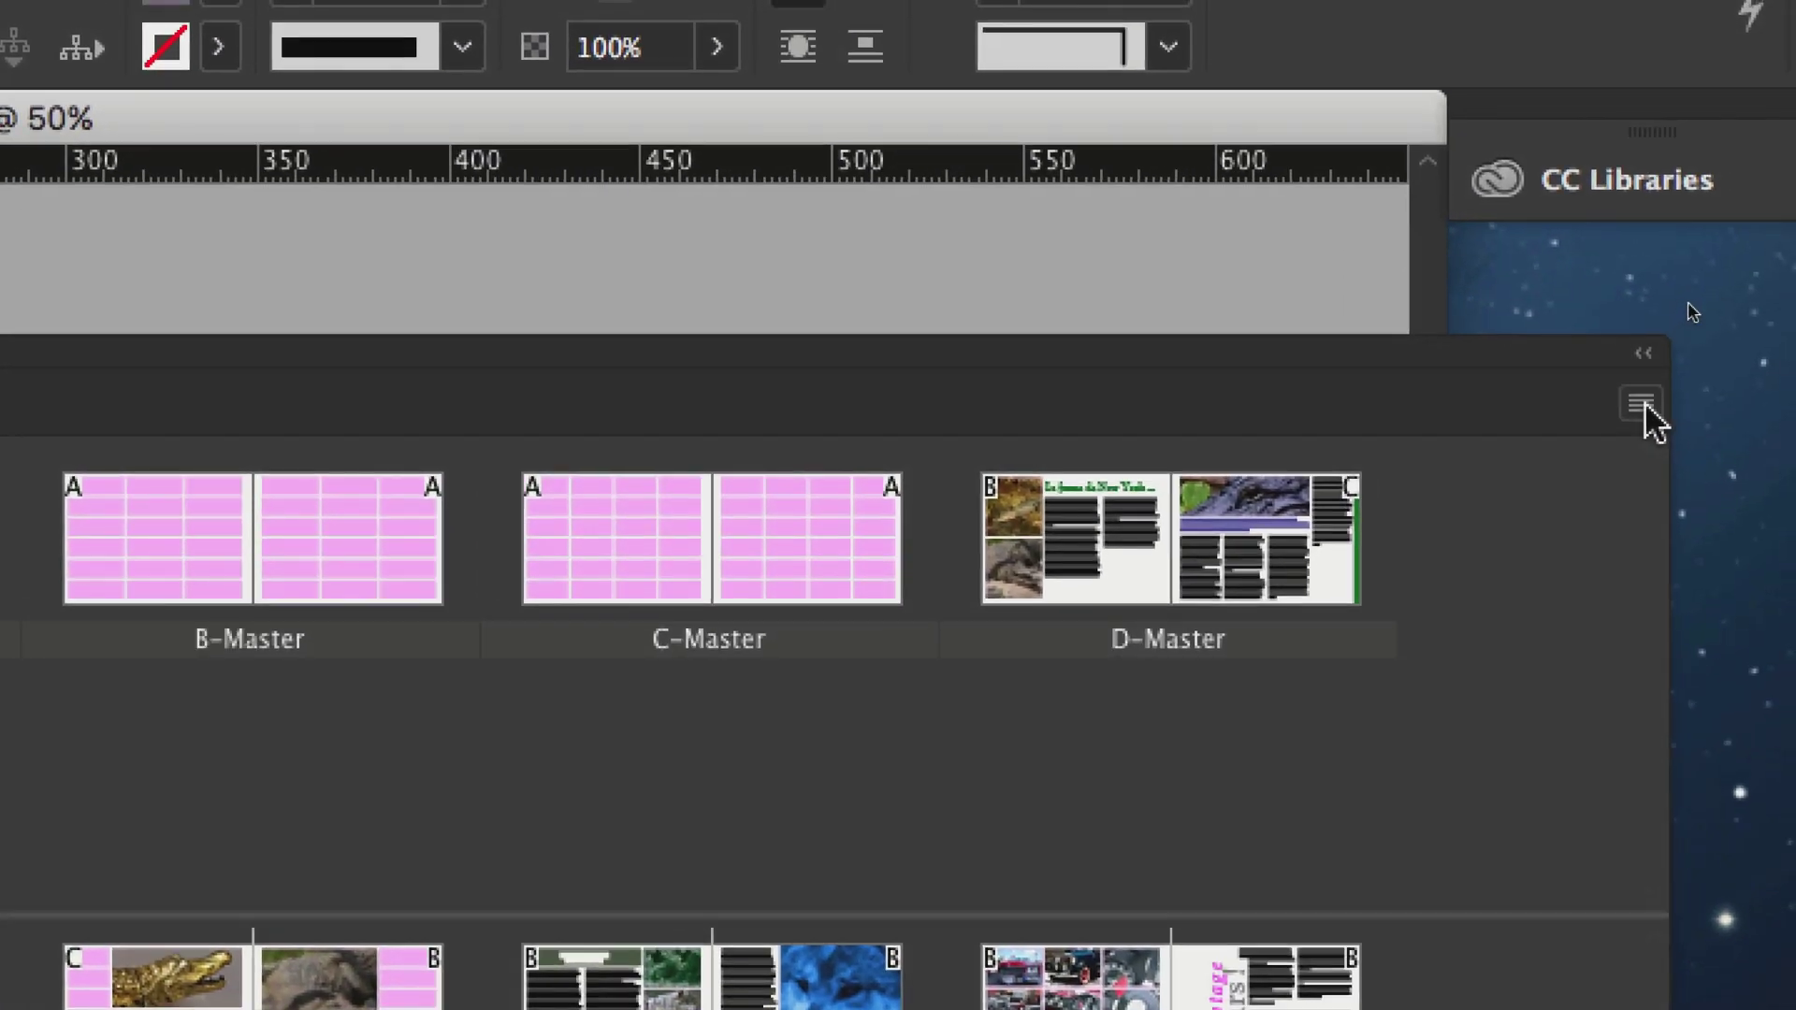
{"action": "left_click", "coordinate": [1644, 404]}
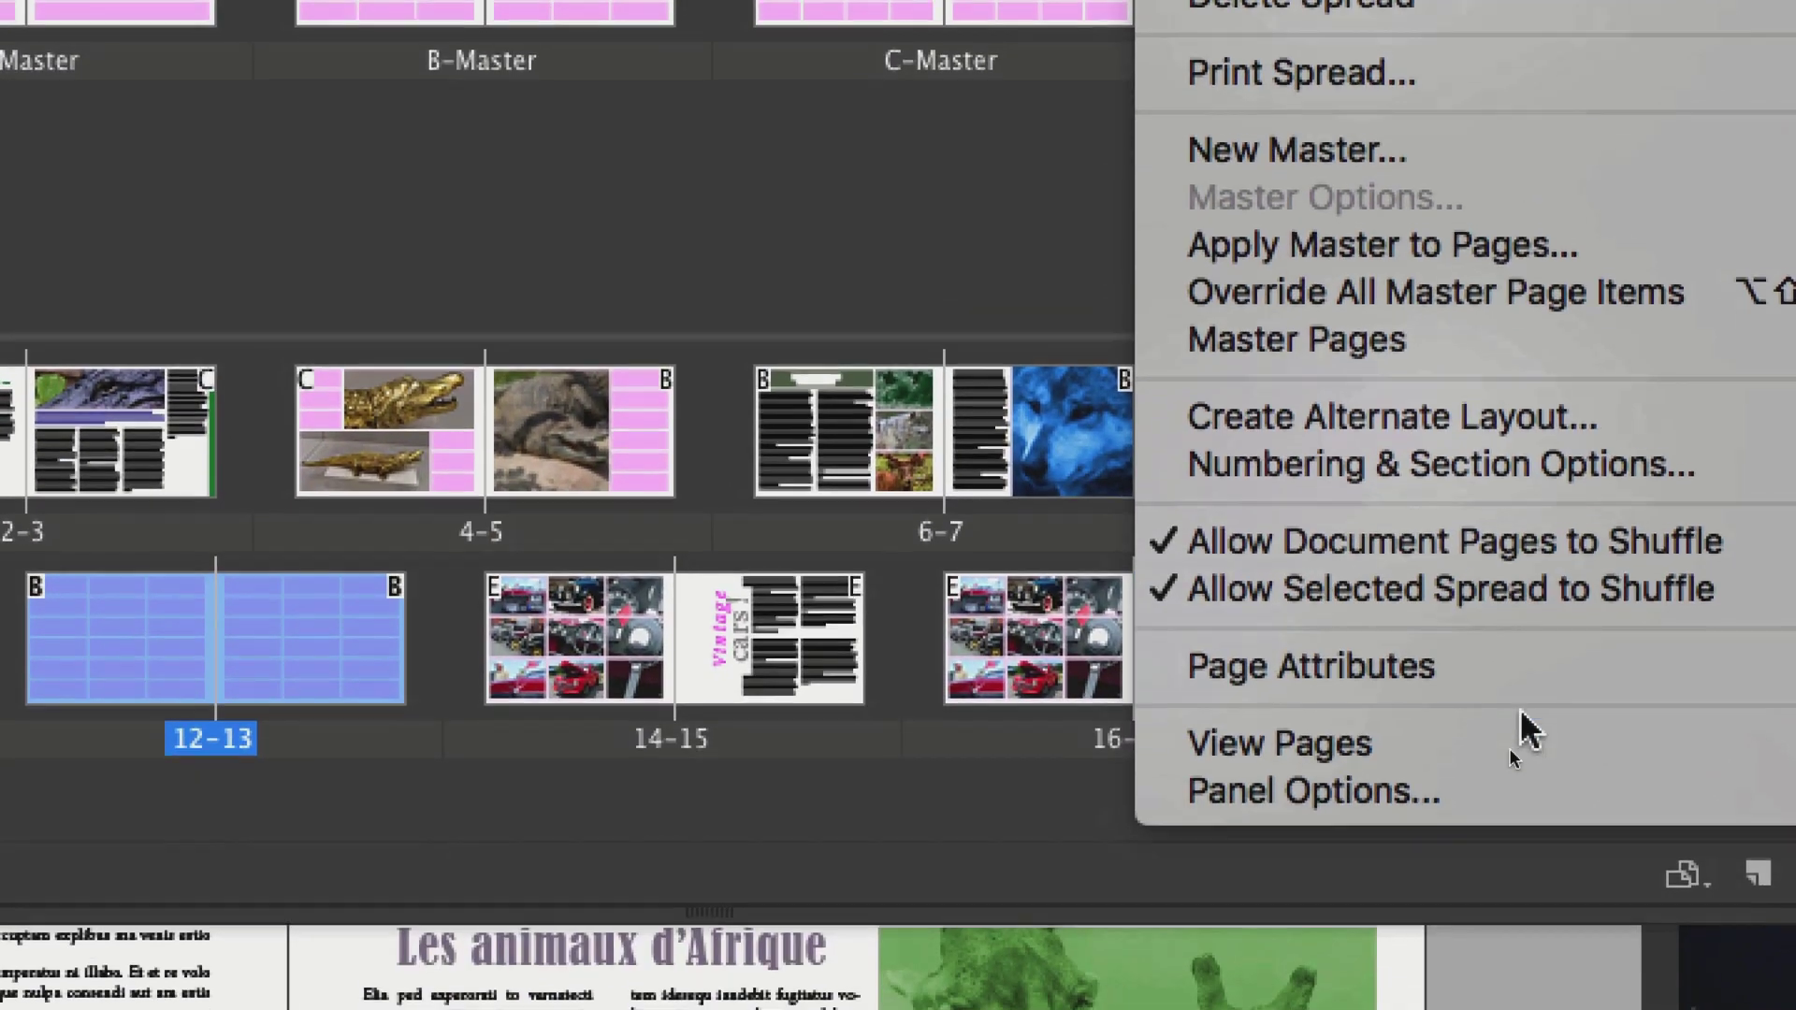
{"action": "mouse_move", "coordinate": [1520, 720]}
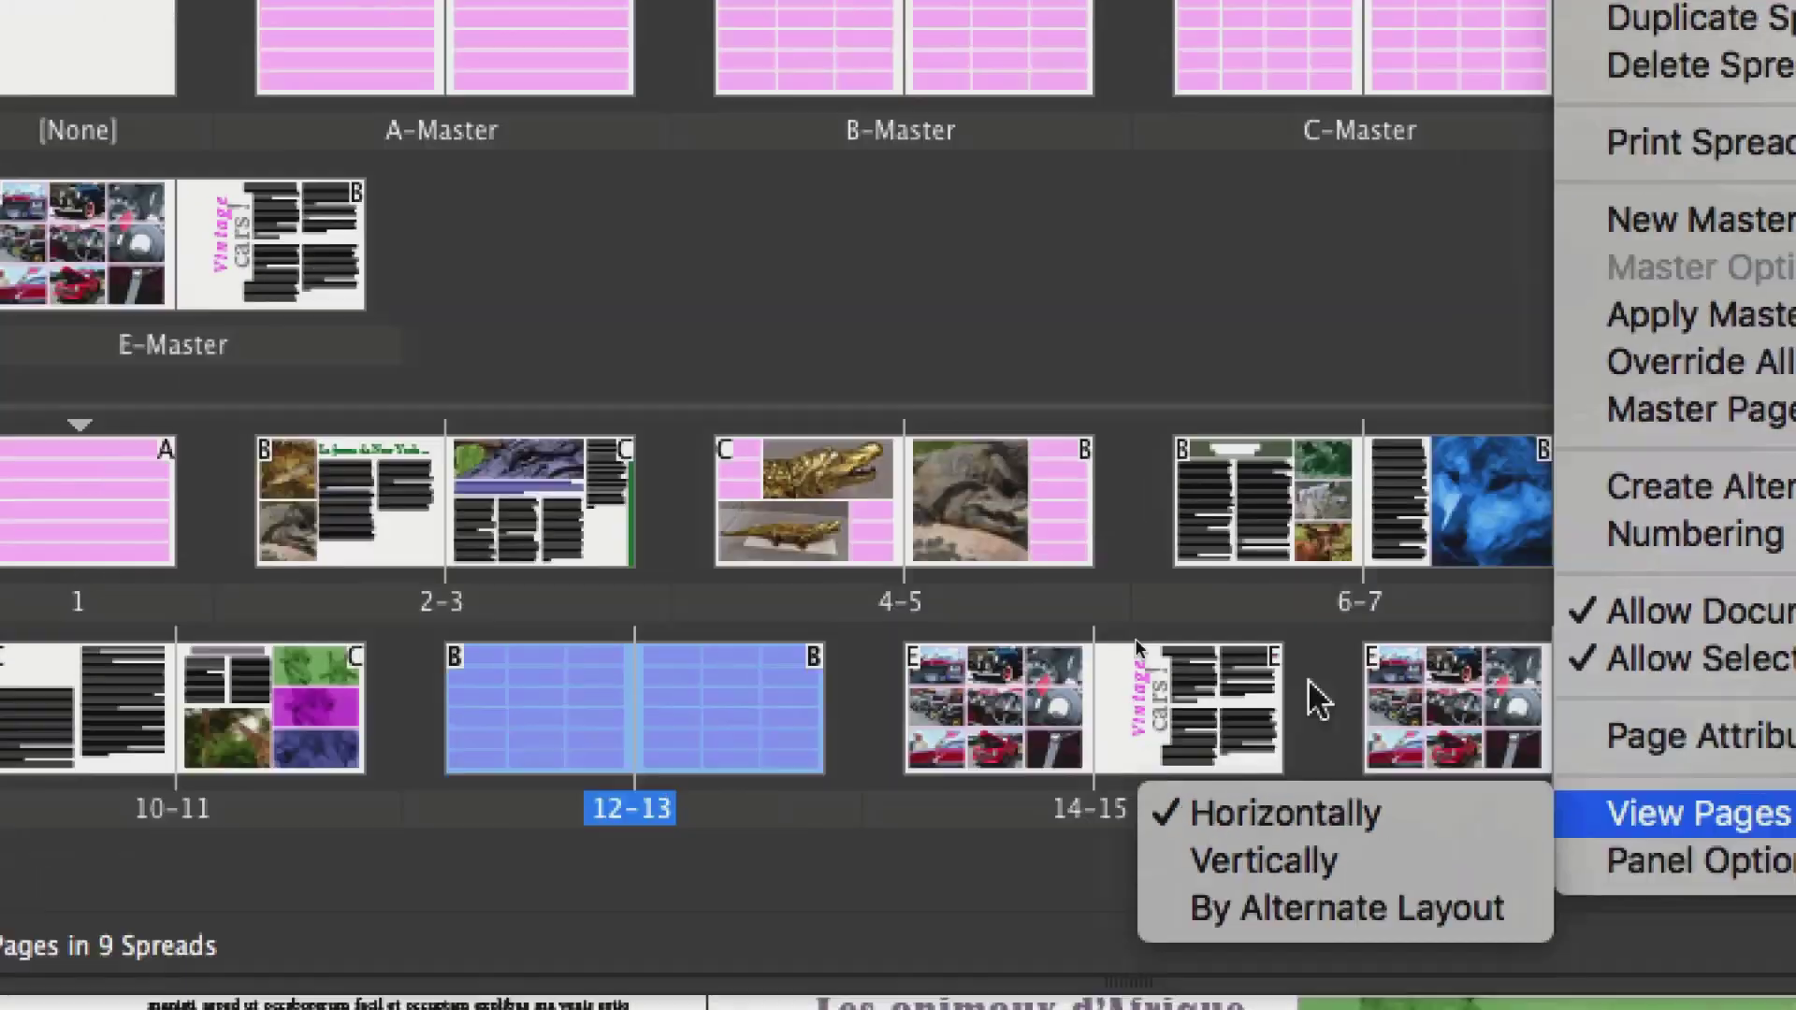
{"action": "left_click", "coordinate": [811, 216]}
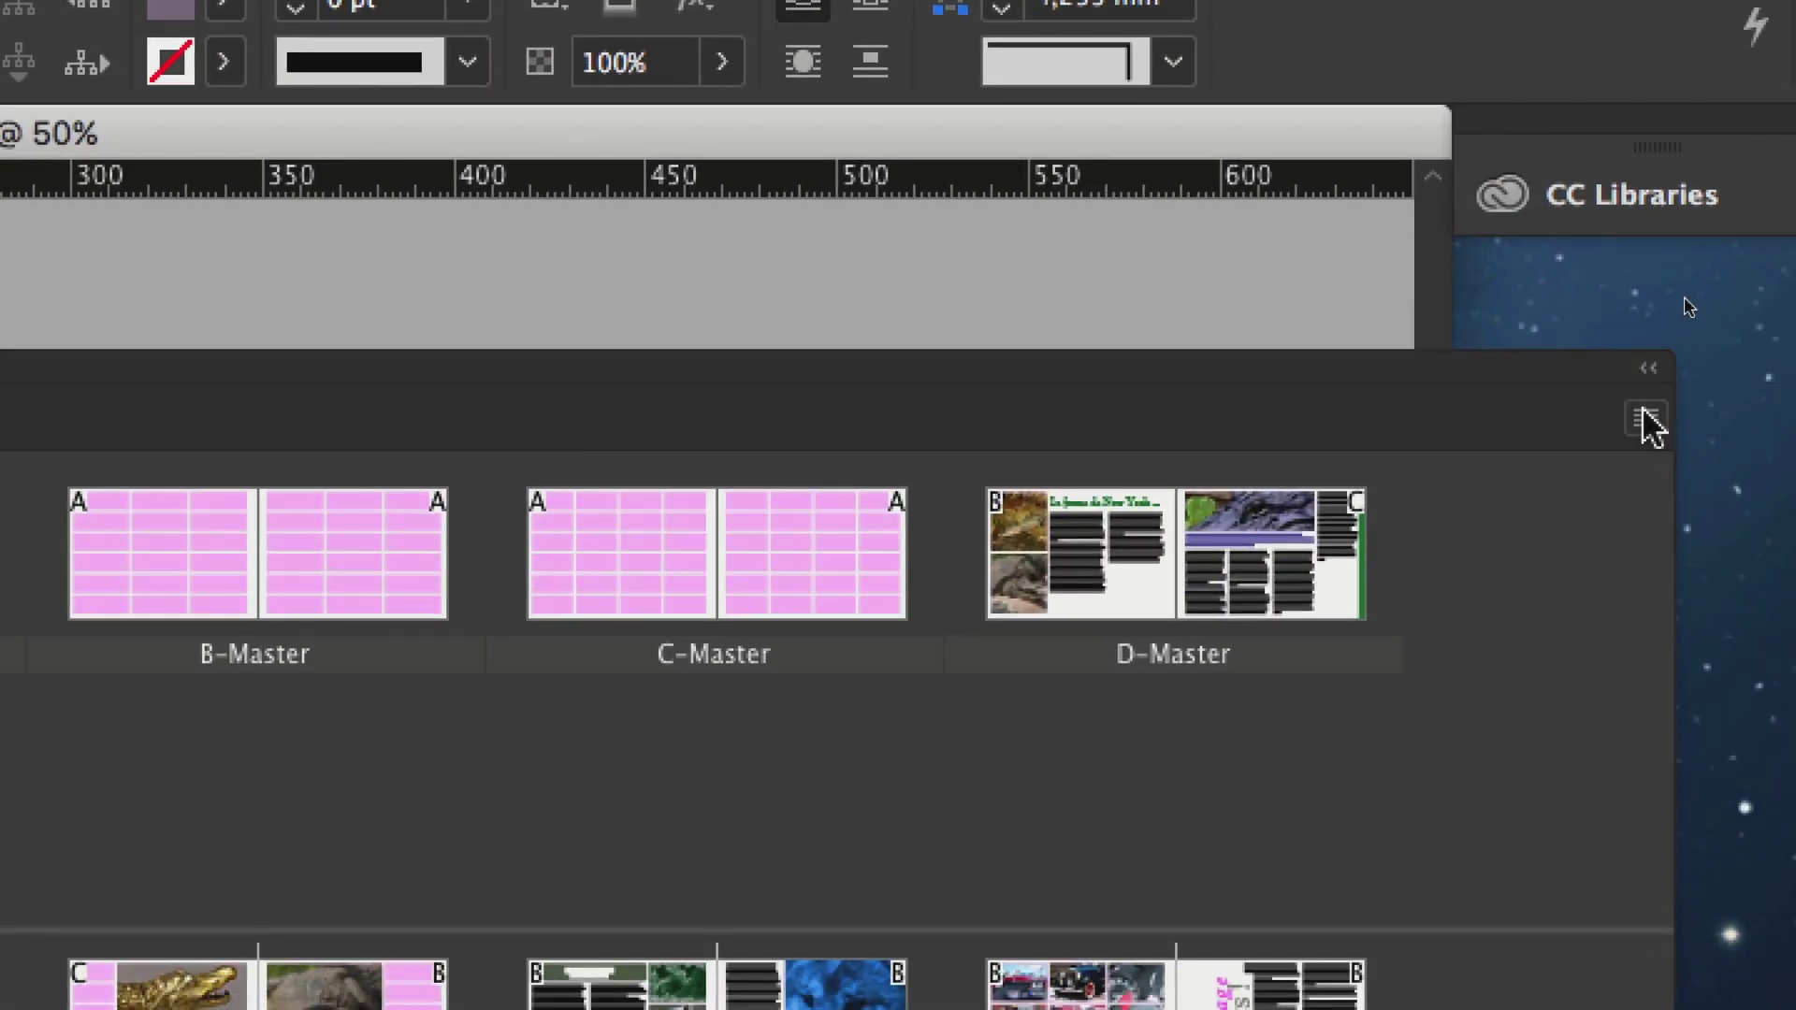
- Review the Pages panel's Panel Options for thumbnail sizes, icons and layout, and accept them as they are
{"action": "left_click", "coordinate": [1644, 417]}
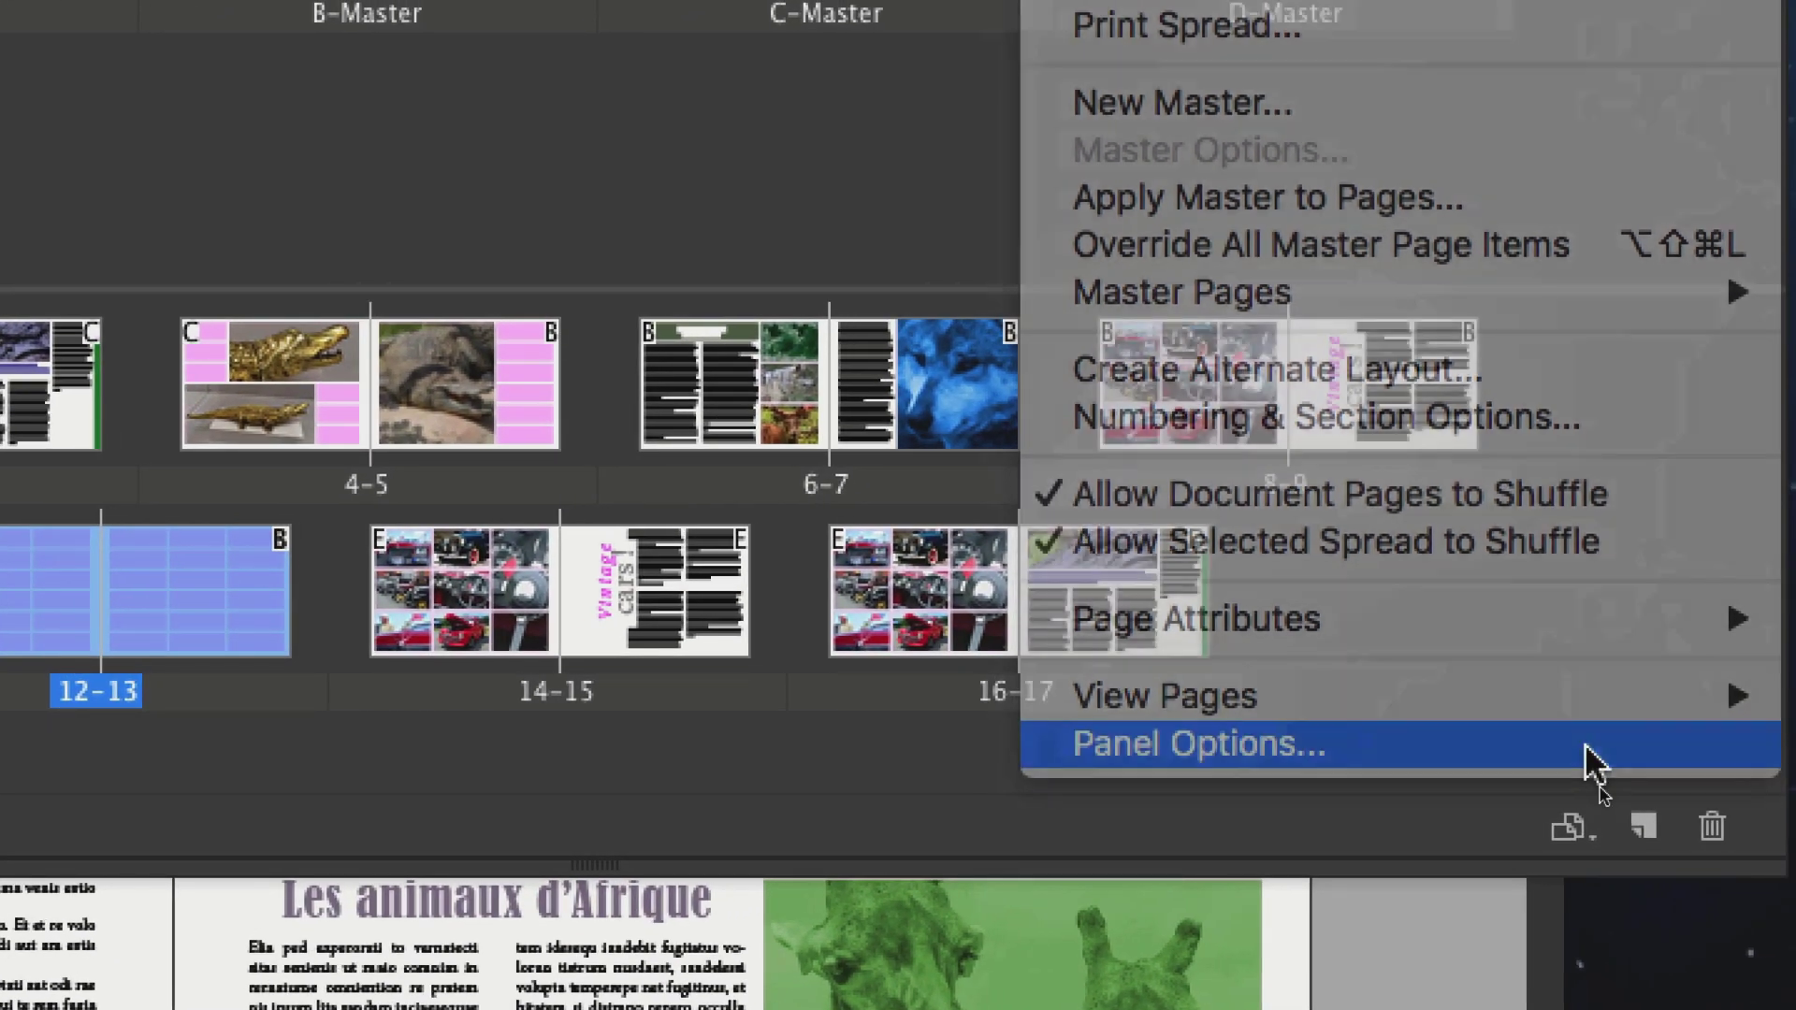
{"action": "left_click", "coordinate": [1587, 761]}
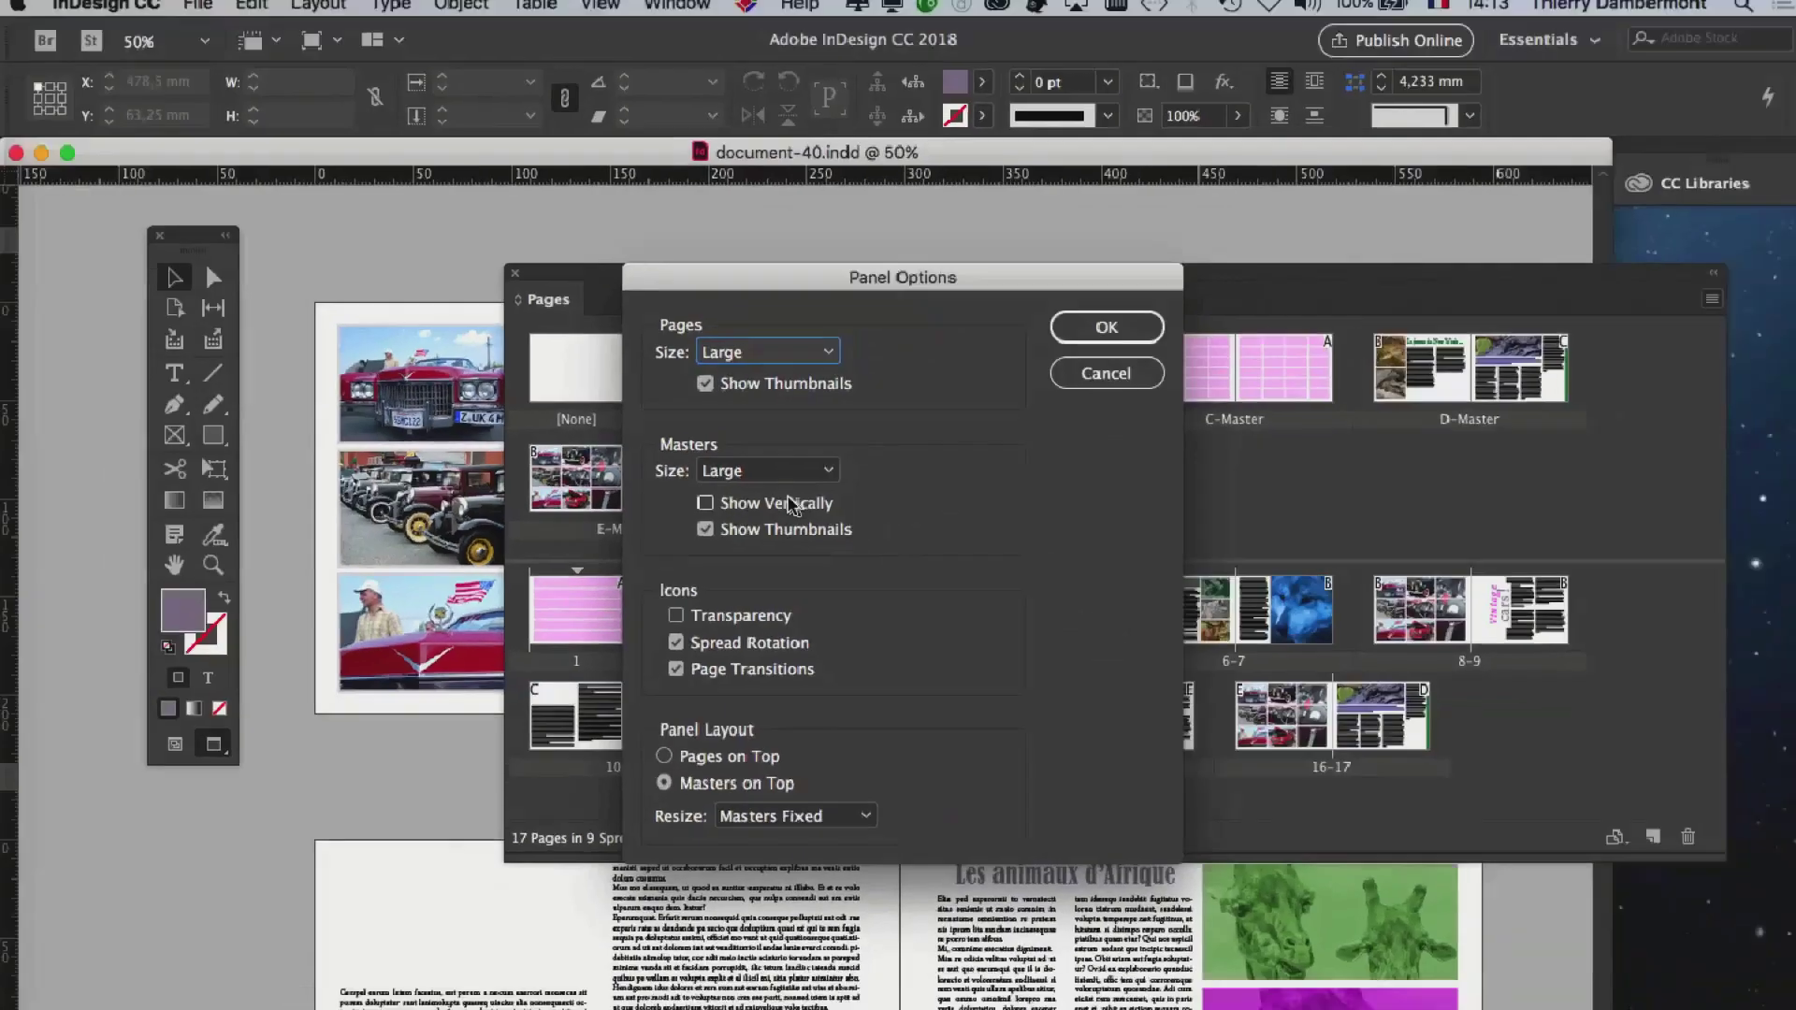
{"action": "left_click", "coordinate": [1106, 326]}
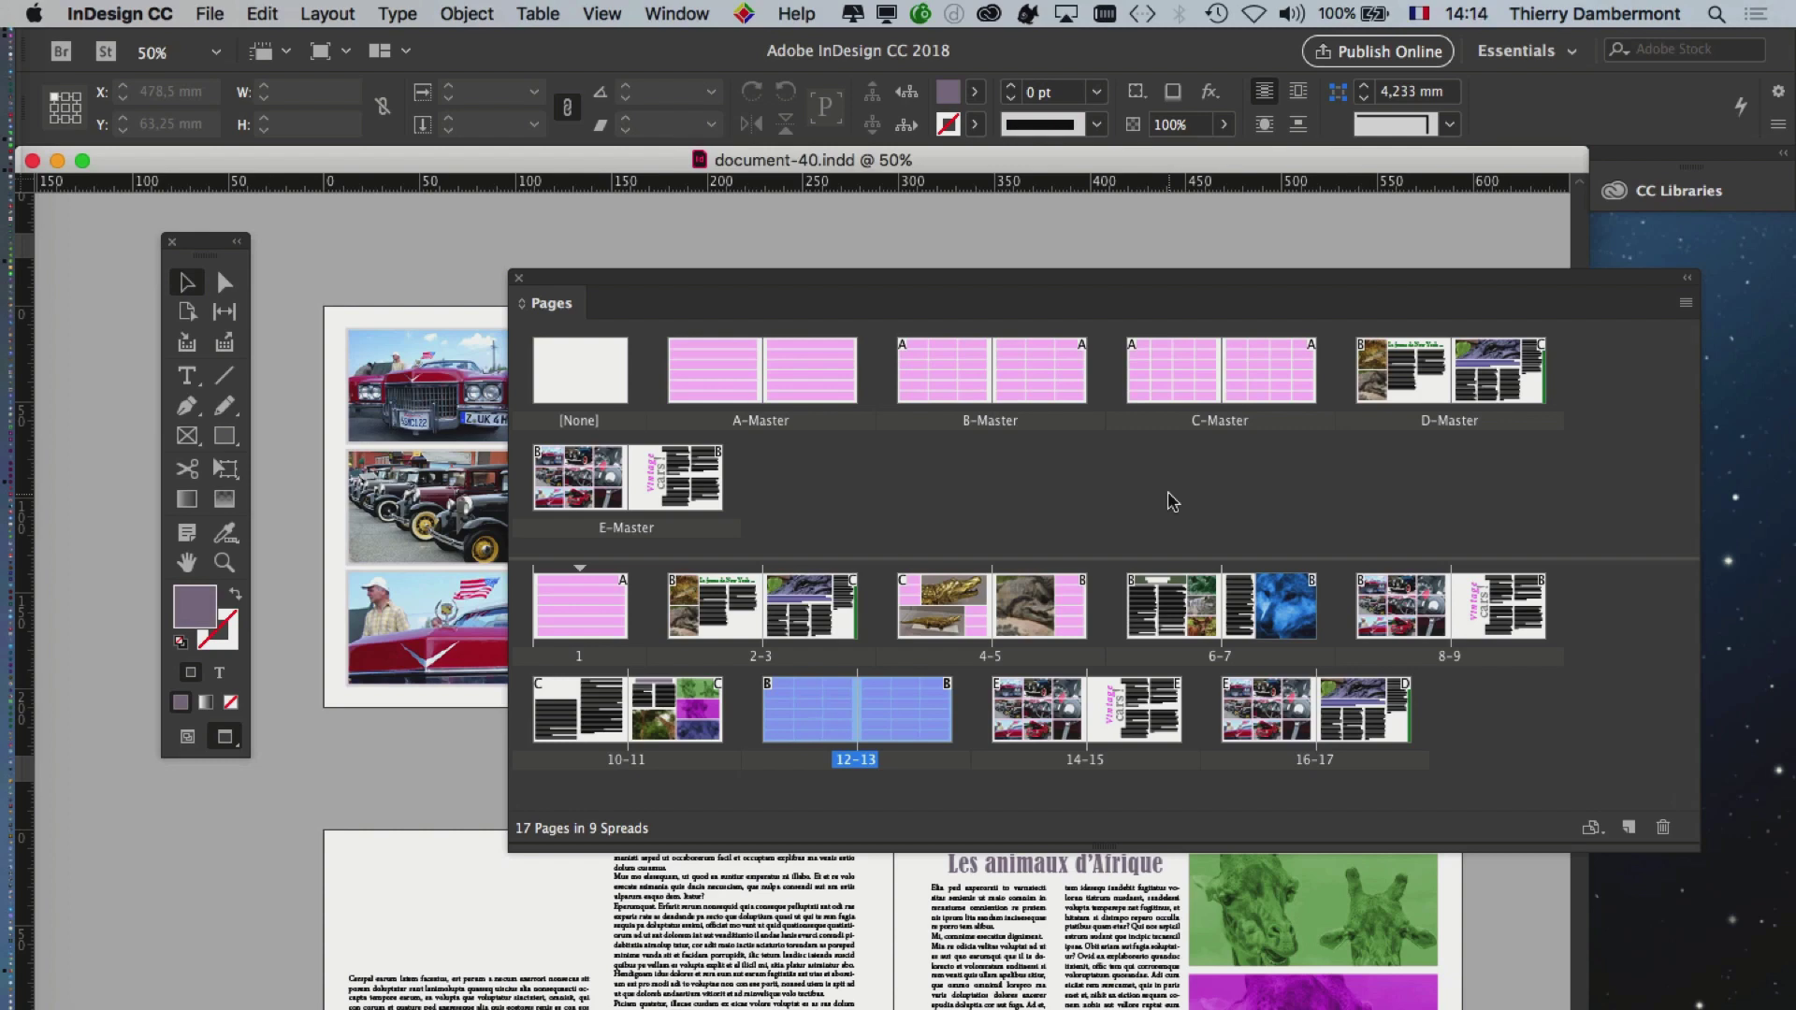
- Reposition the Pages panel and turn the complete 6–7 spread into a new master by placing it in the masters area
{"action": "left_click_drag", "start_coordinate": [922, 279], "coordinate": [884, 233]}
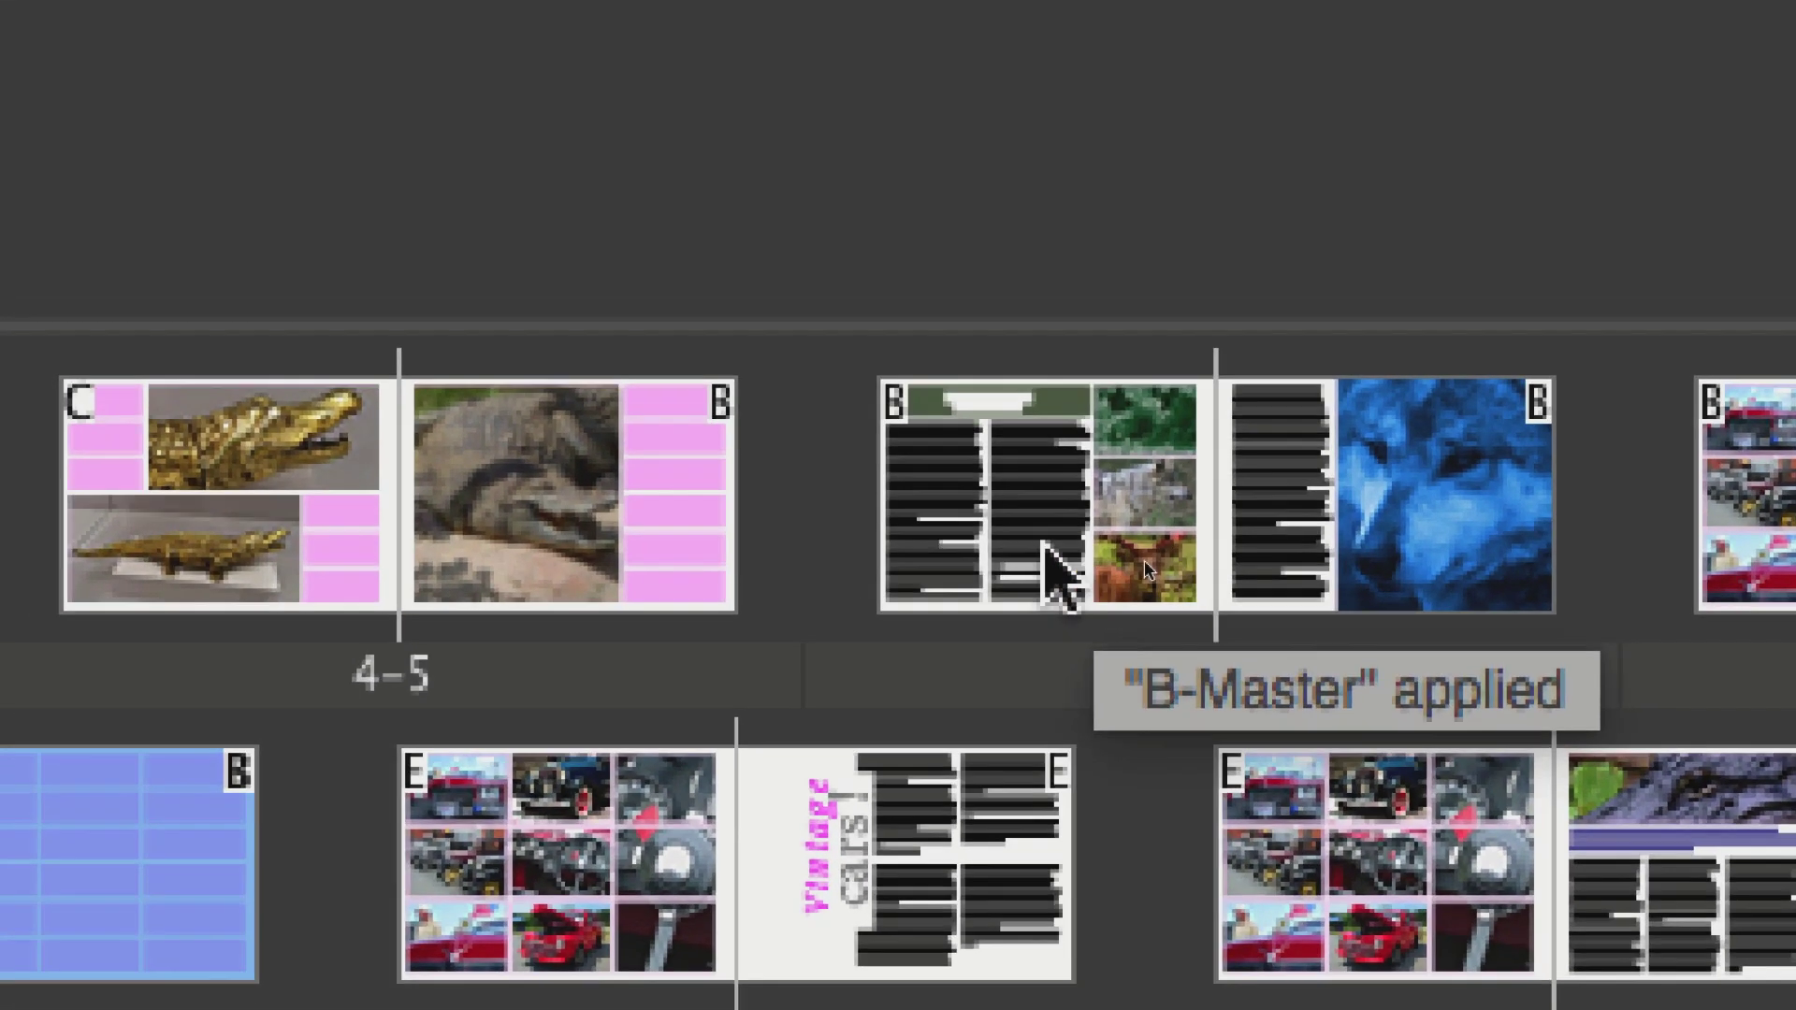
{"action": "left_click", "coordinate": [1061, 551]}
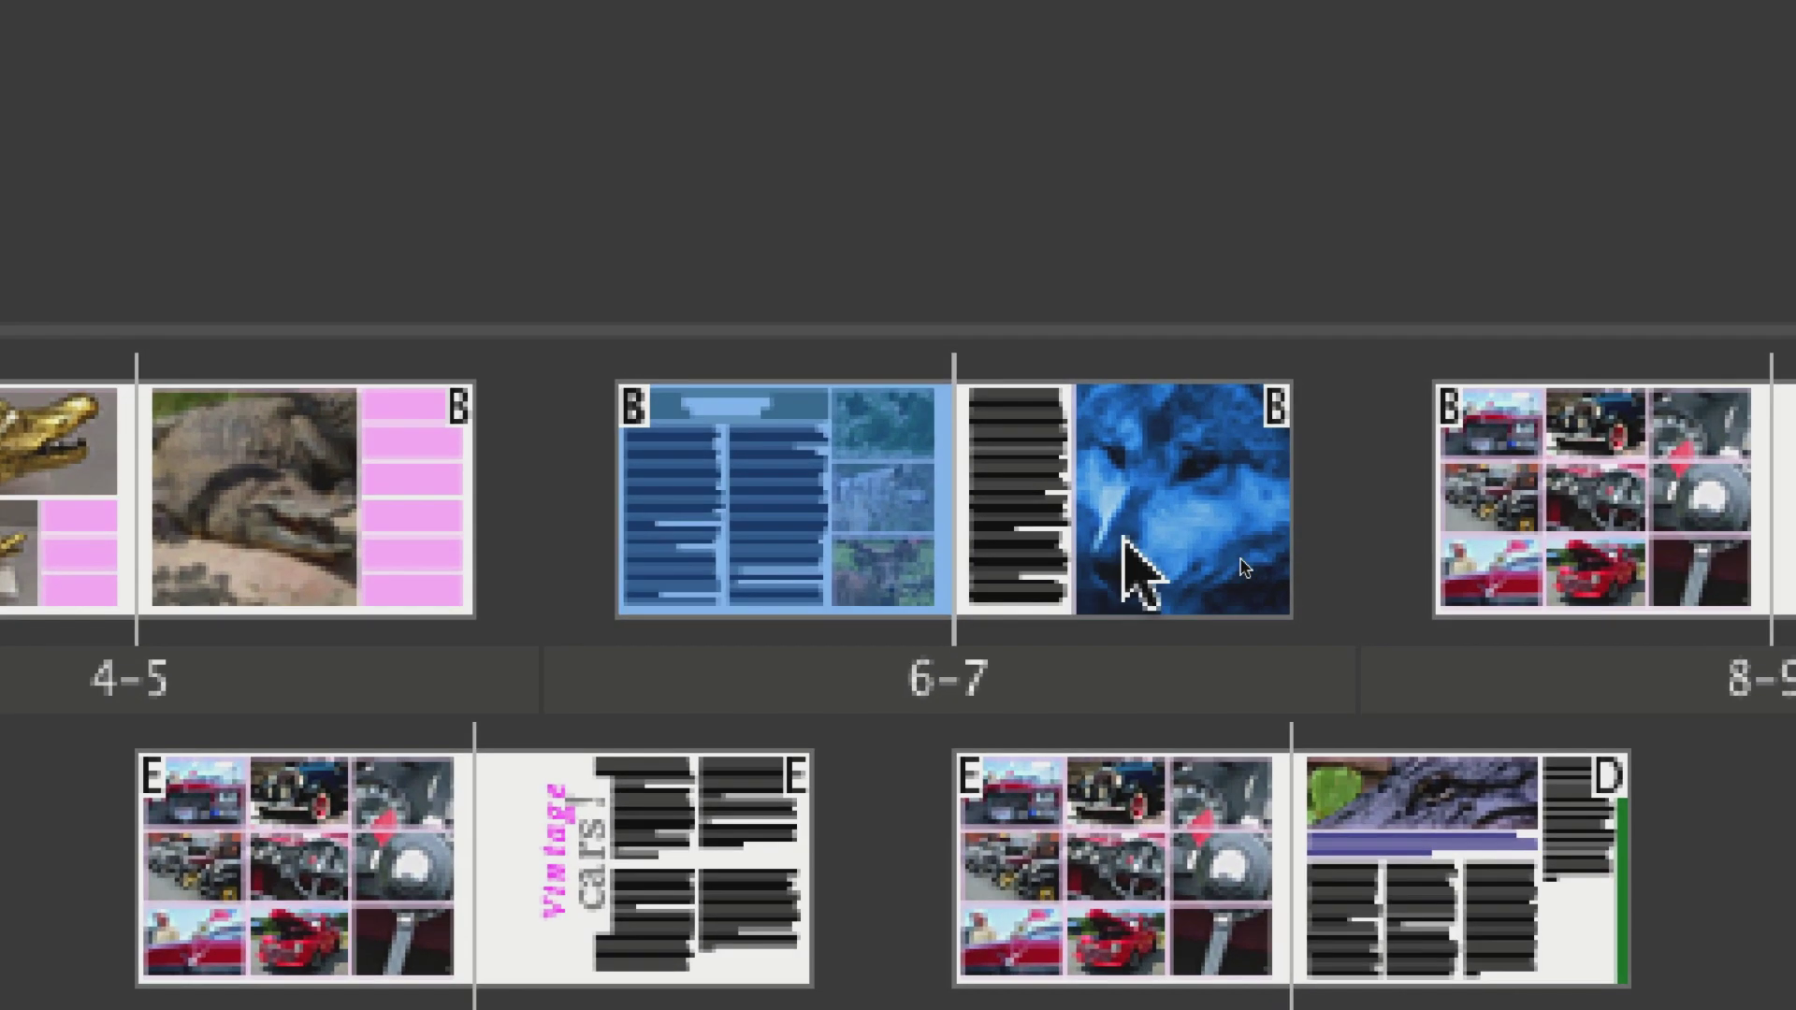
{"action": "left_click", "coordinate": [1384, 535], "text": "shift"}
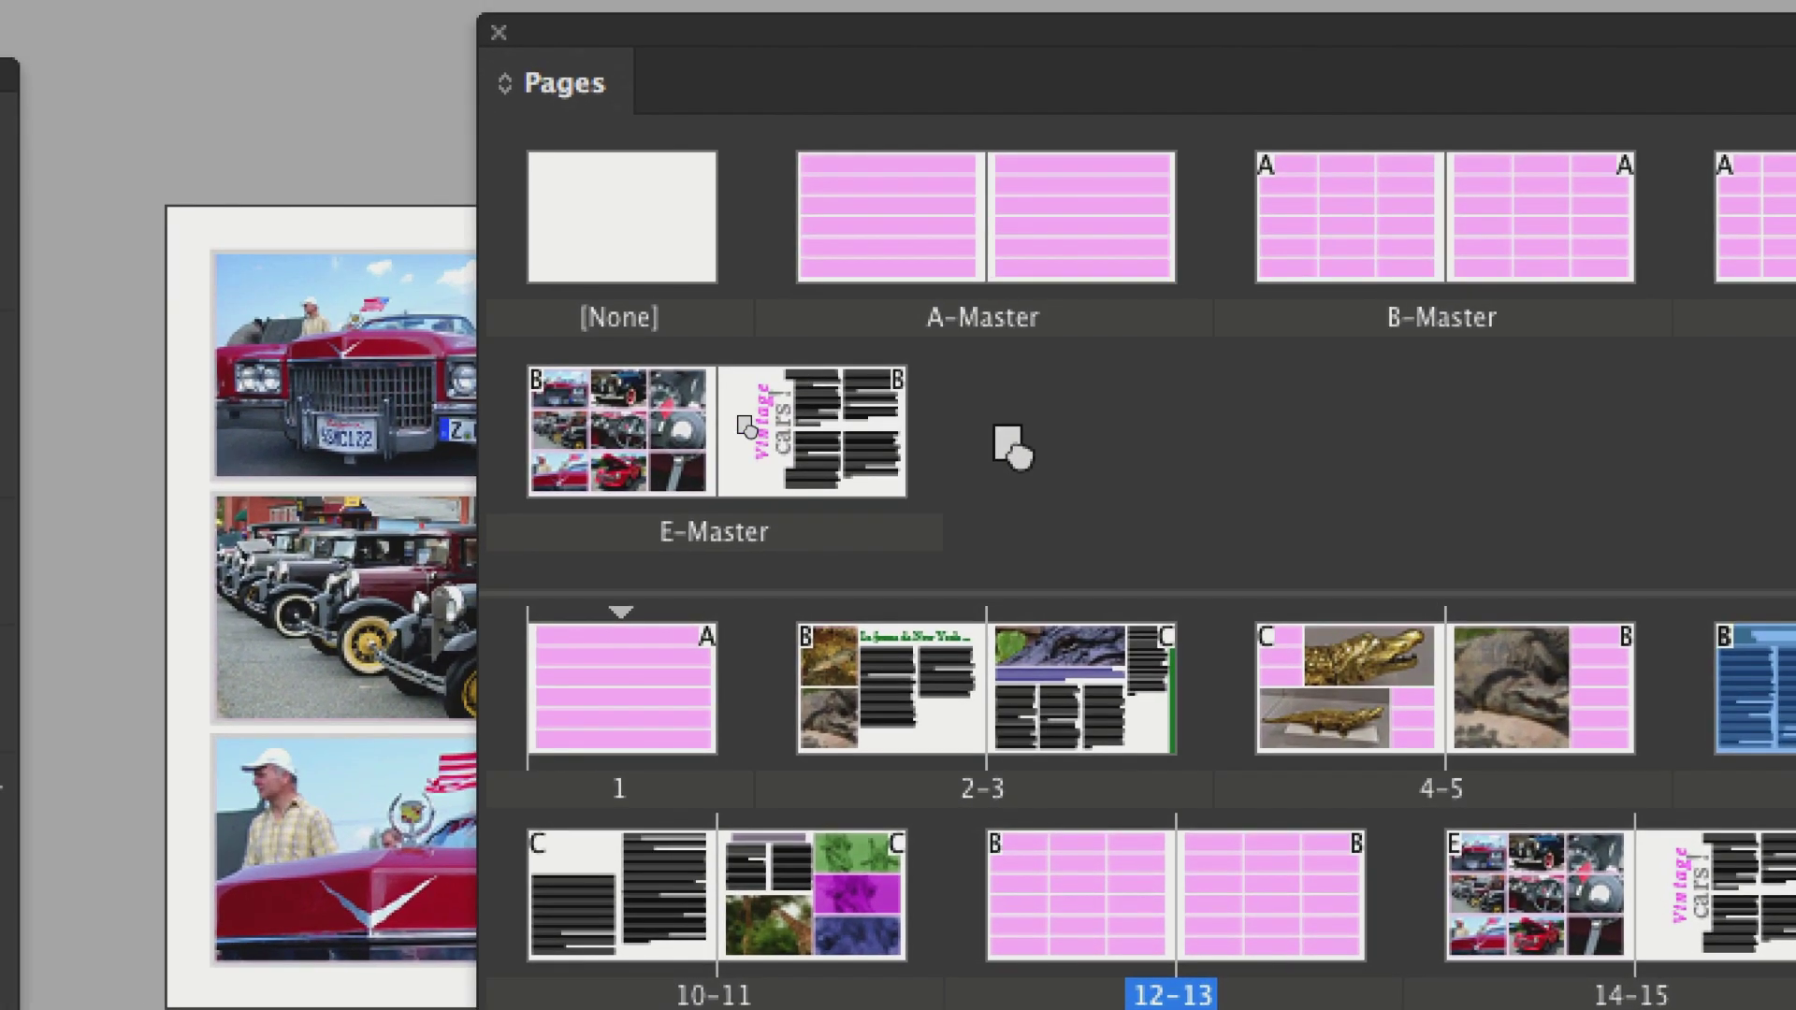
{"action": "left_click_drag", "start_coordinate": [1019, 446], "coordinate": [1018, 446]}
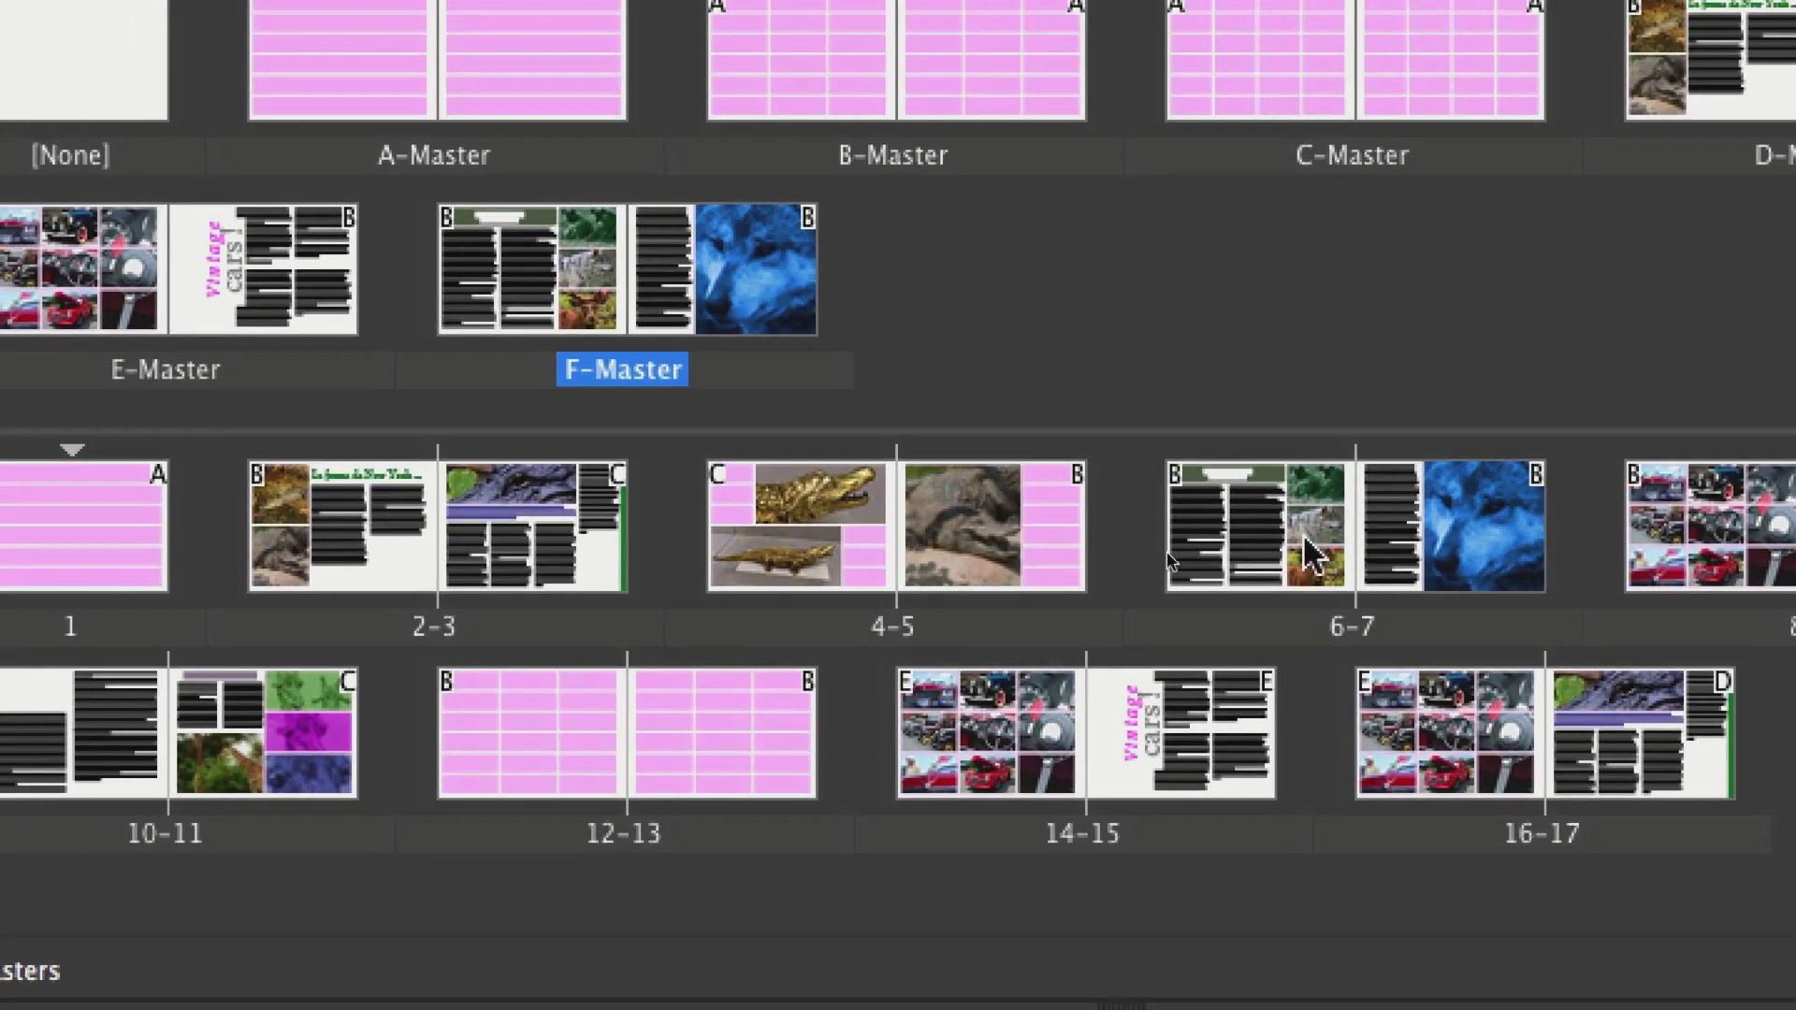
- Select the 6–7 spread again and look at the Master Pages commands, including Save as Master, without applying any
{"action": "left_click", "coordinate": [1253, 706]}
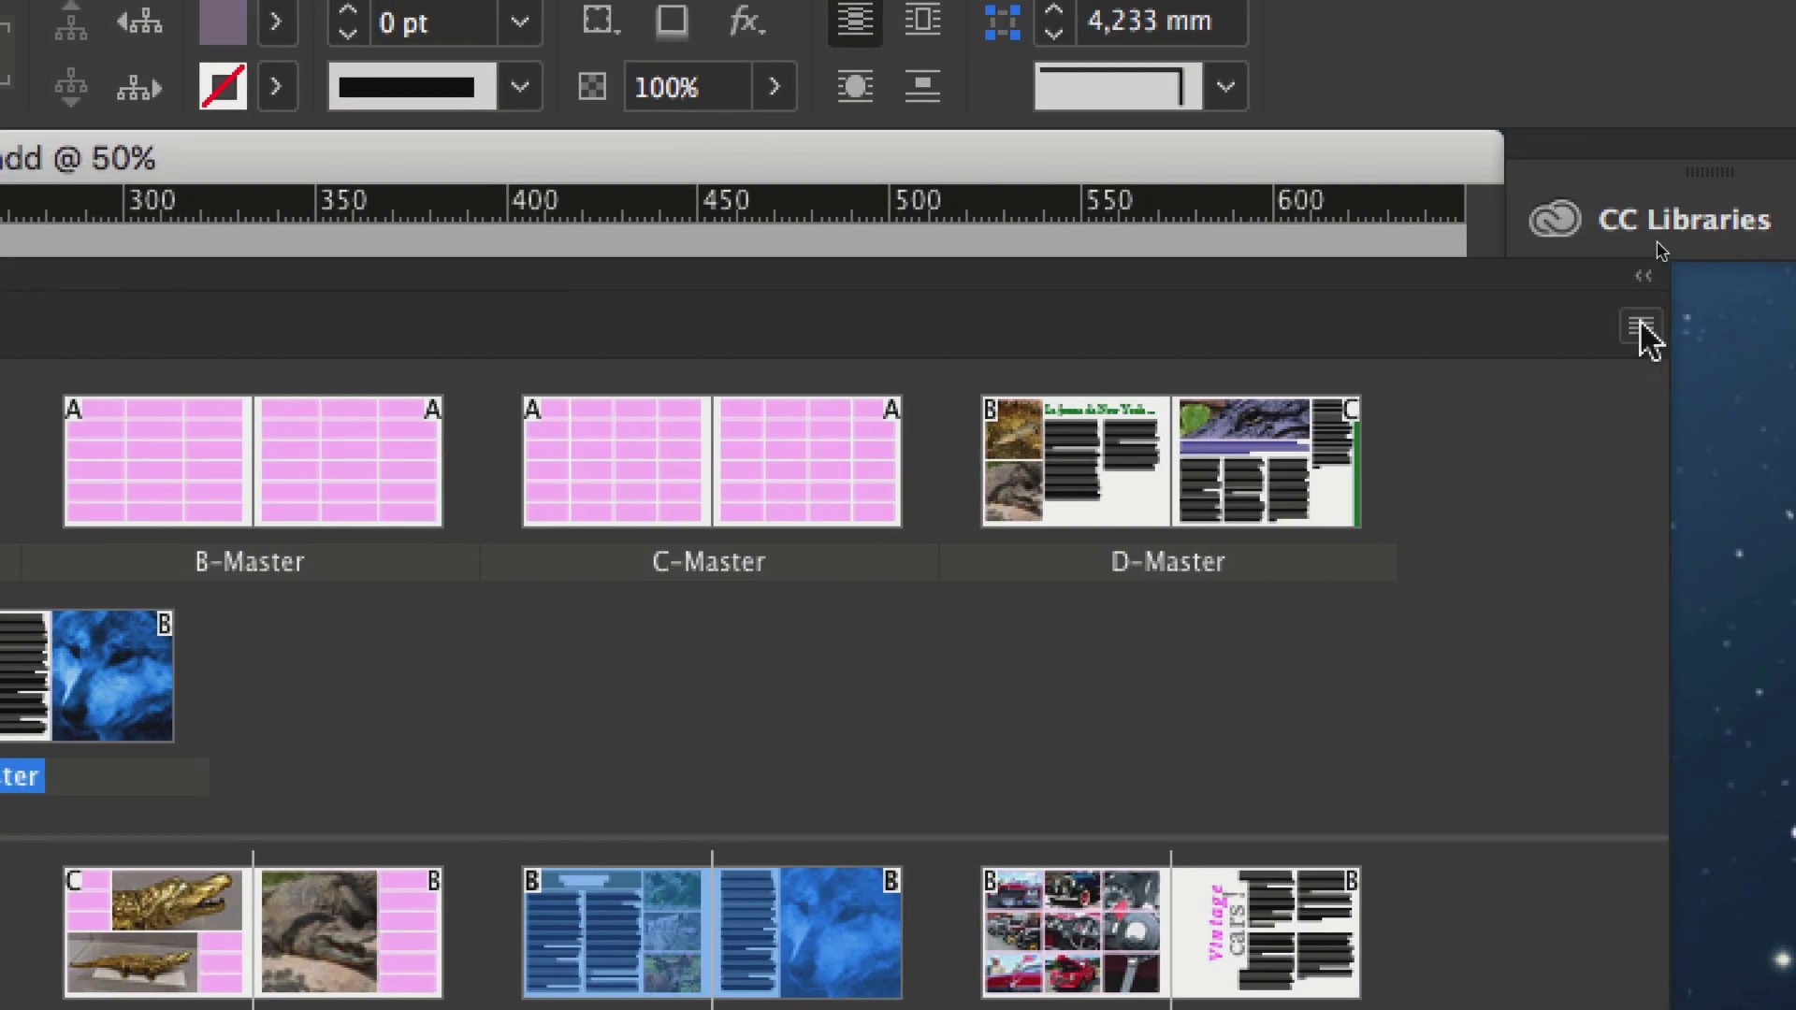
{"action": "left_click", "coordinate": [1641, 332]}
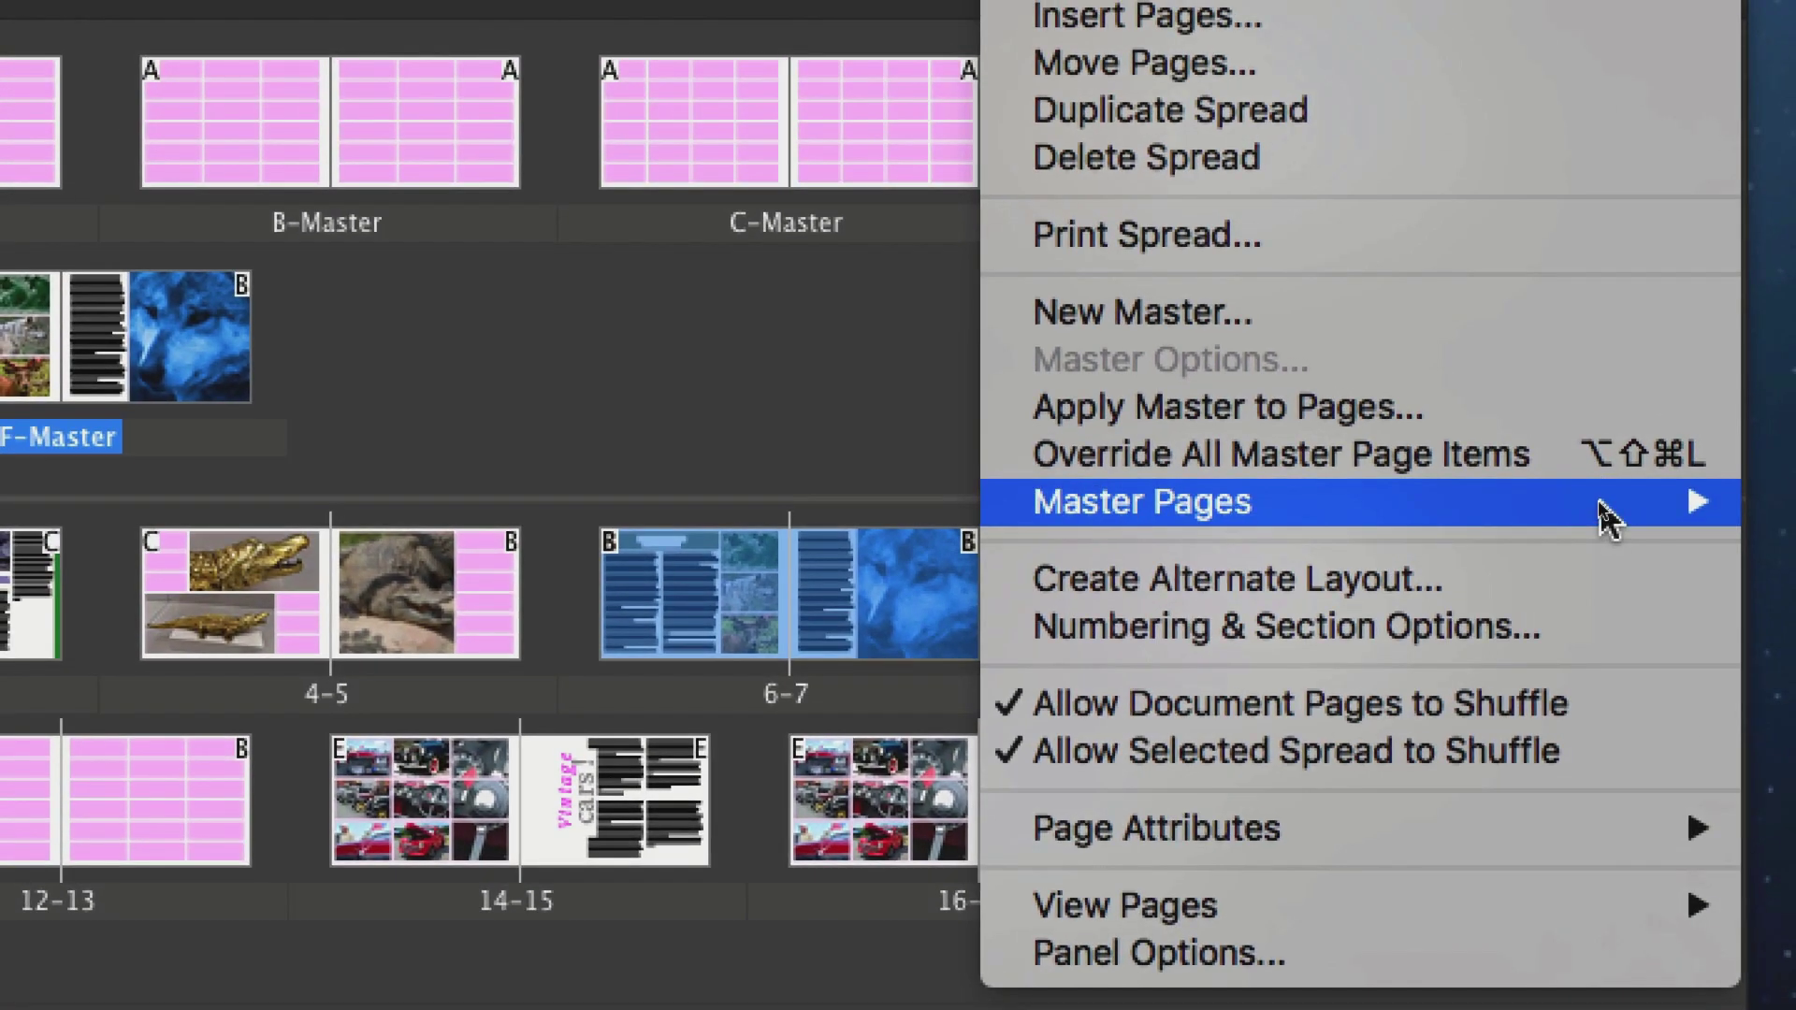
{"action": "mouse_move", "coordinate": [1529, 856]}
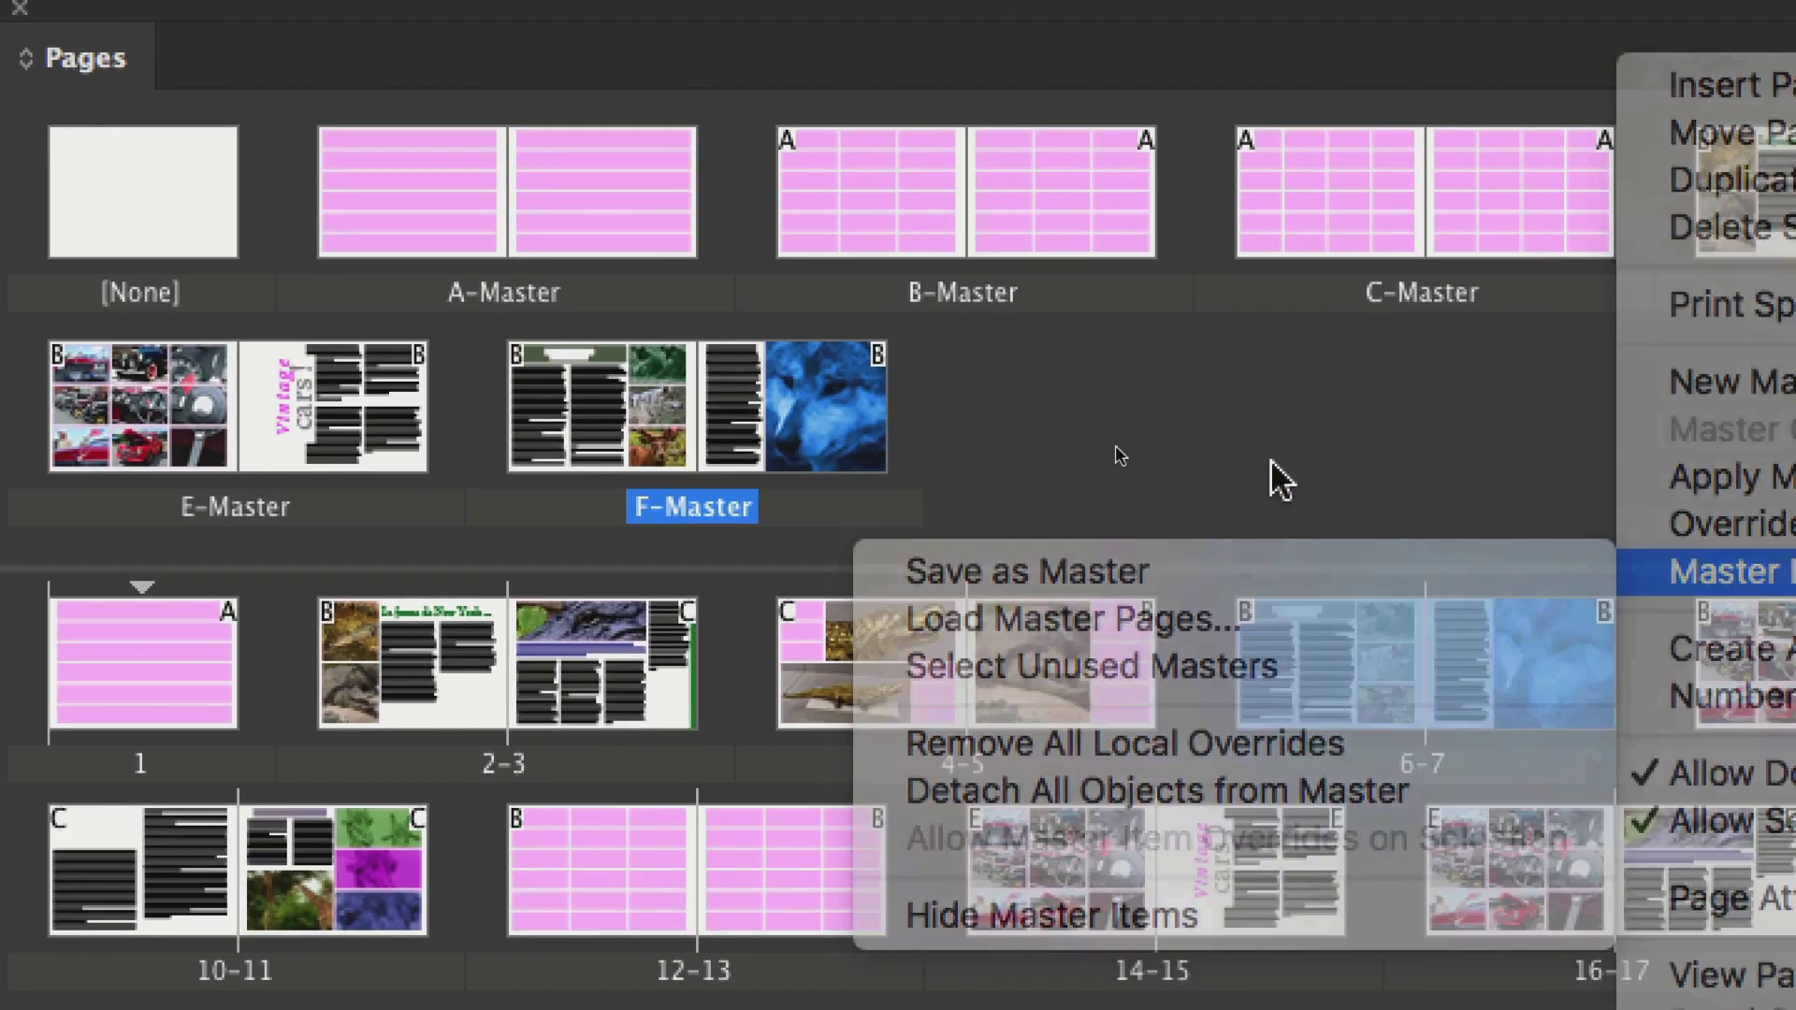
{"action": "left_click", "coordinate": [1200, 408]}
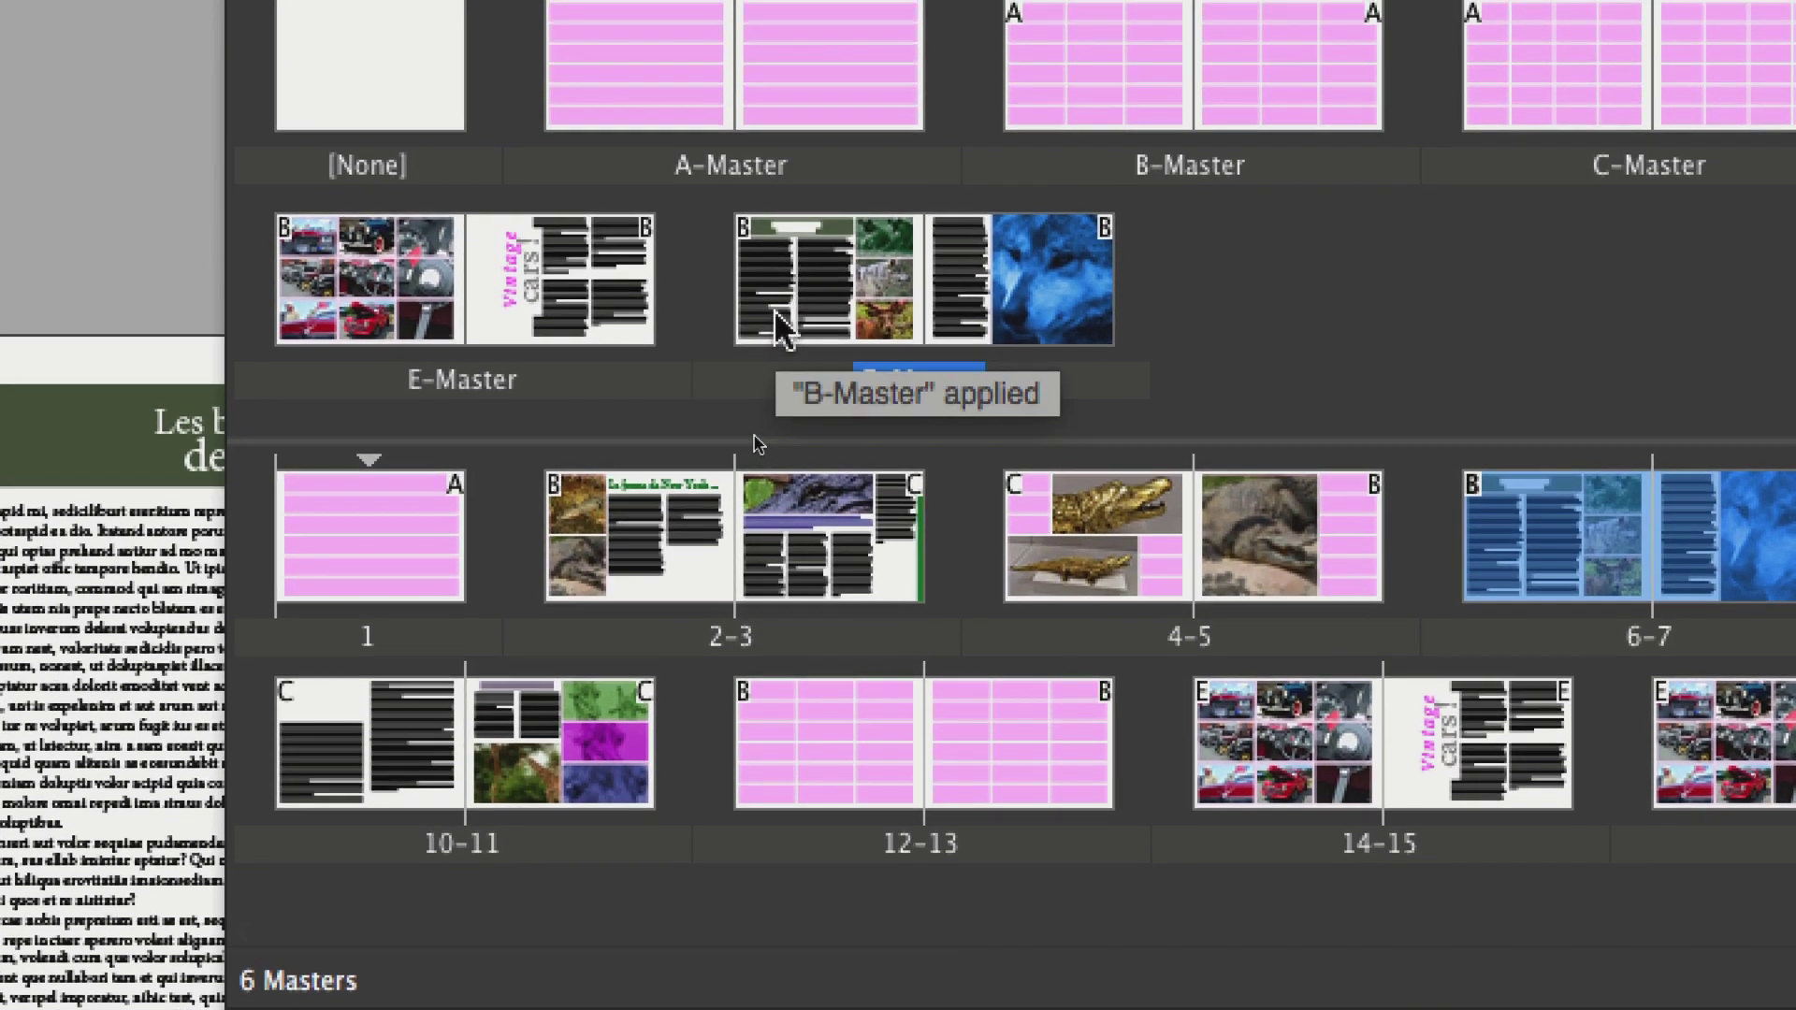
- Select the F-Master spread and review its Master Options, keeping prefix F, the name Master, base B-Master and 2 pages
{"action": "left_click", "coordinate": [917, 305]}
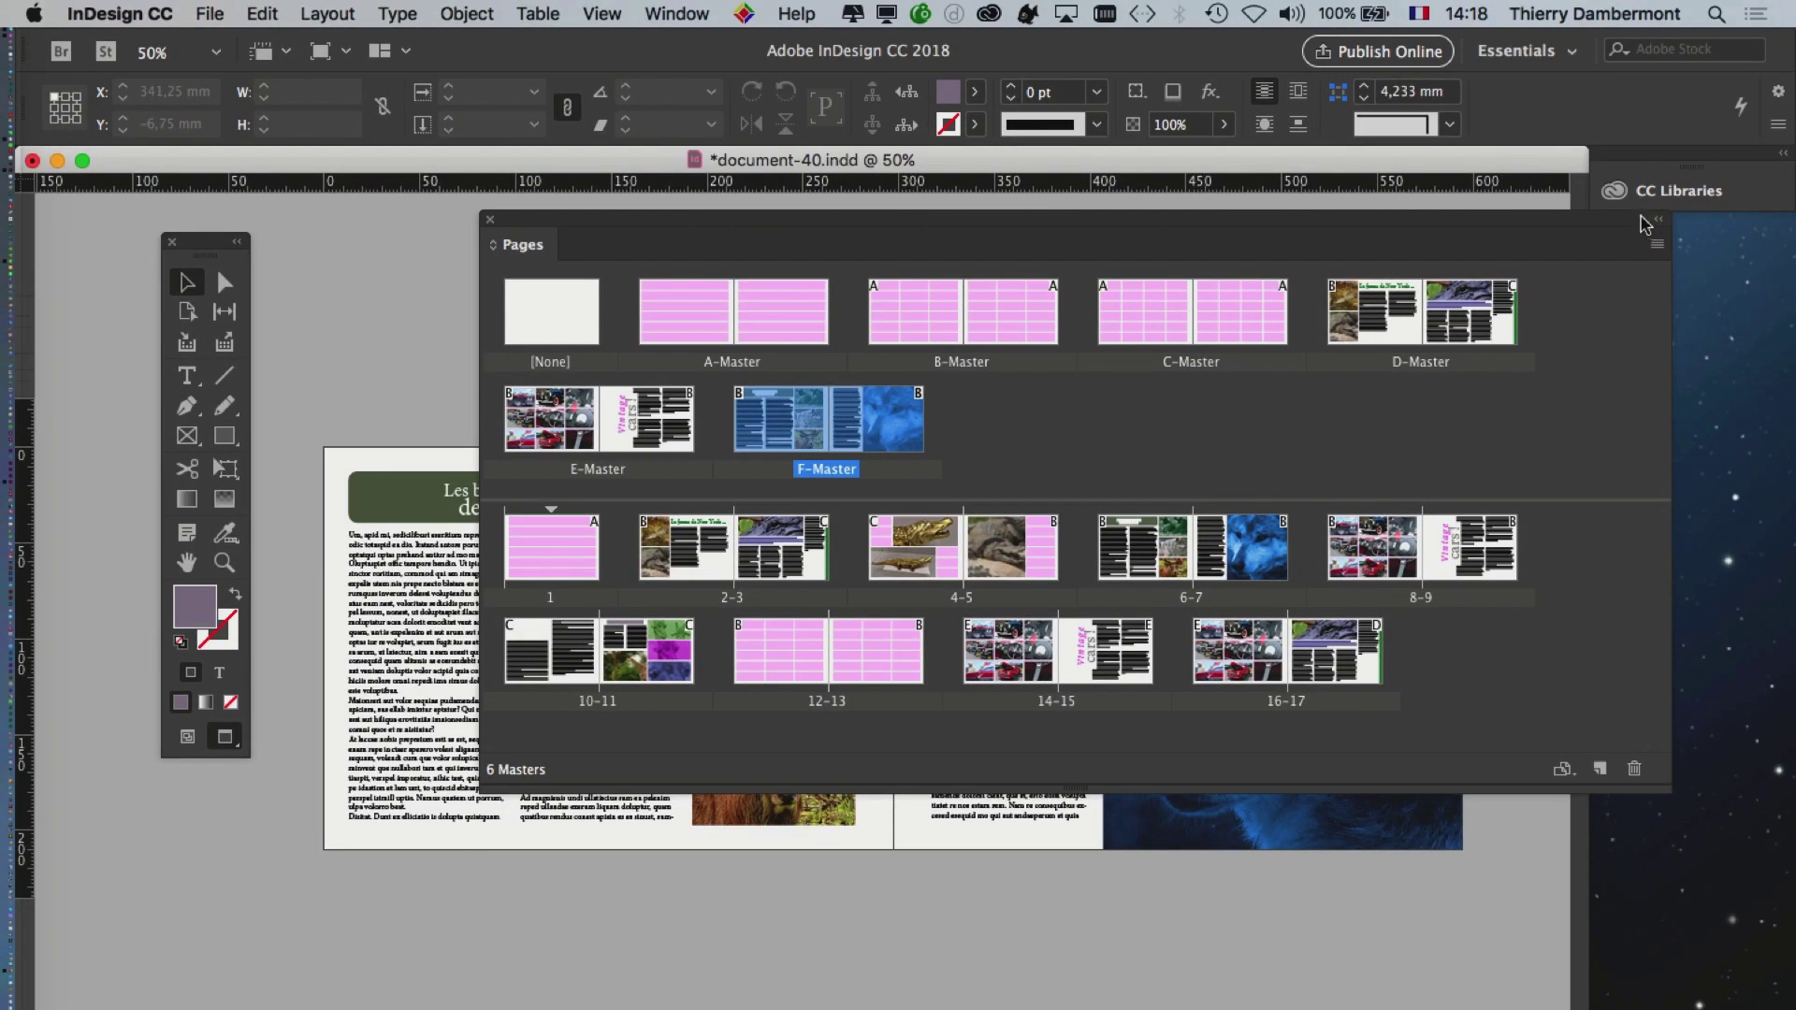
{"action": "left_click_drag", "start_coordinate": [1624, 222], "coordinate": [1638, 276]}
{"action": "left_click", "coordinate": [1664, 298]}
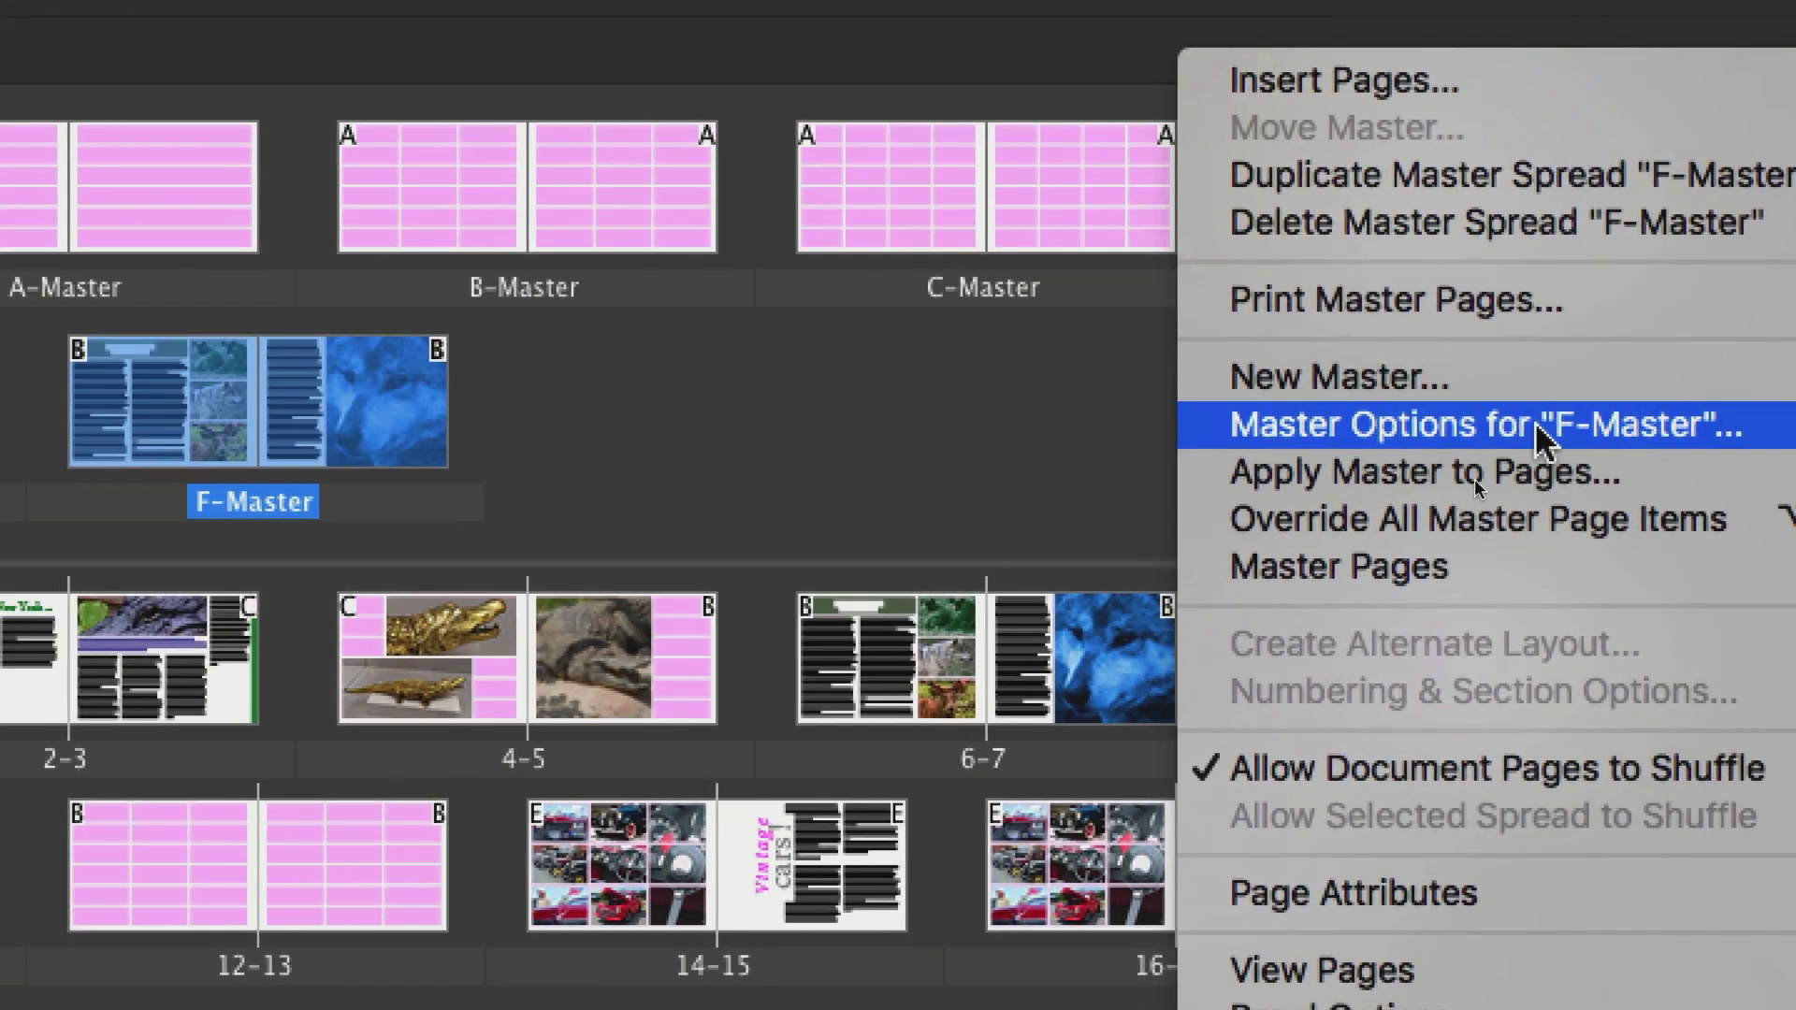
{"action": "left_click", "coordinate": [1536, 429]}
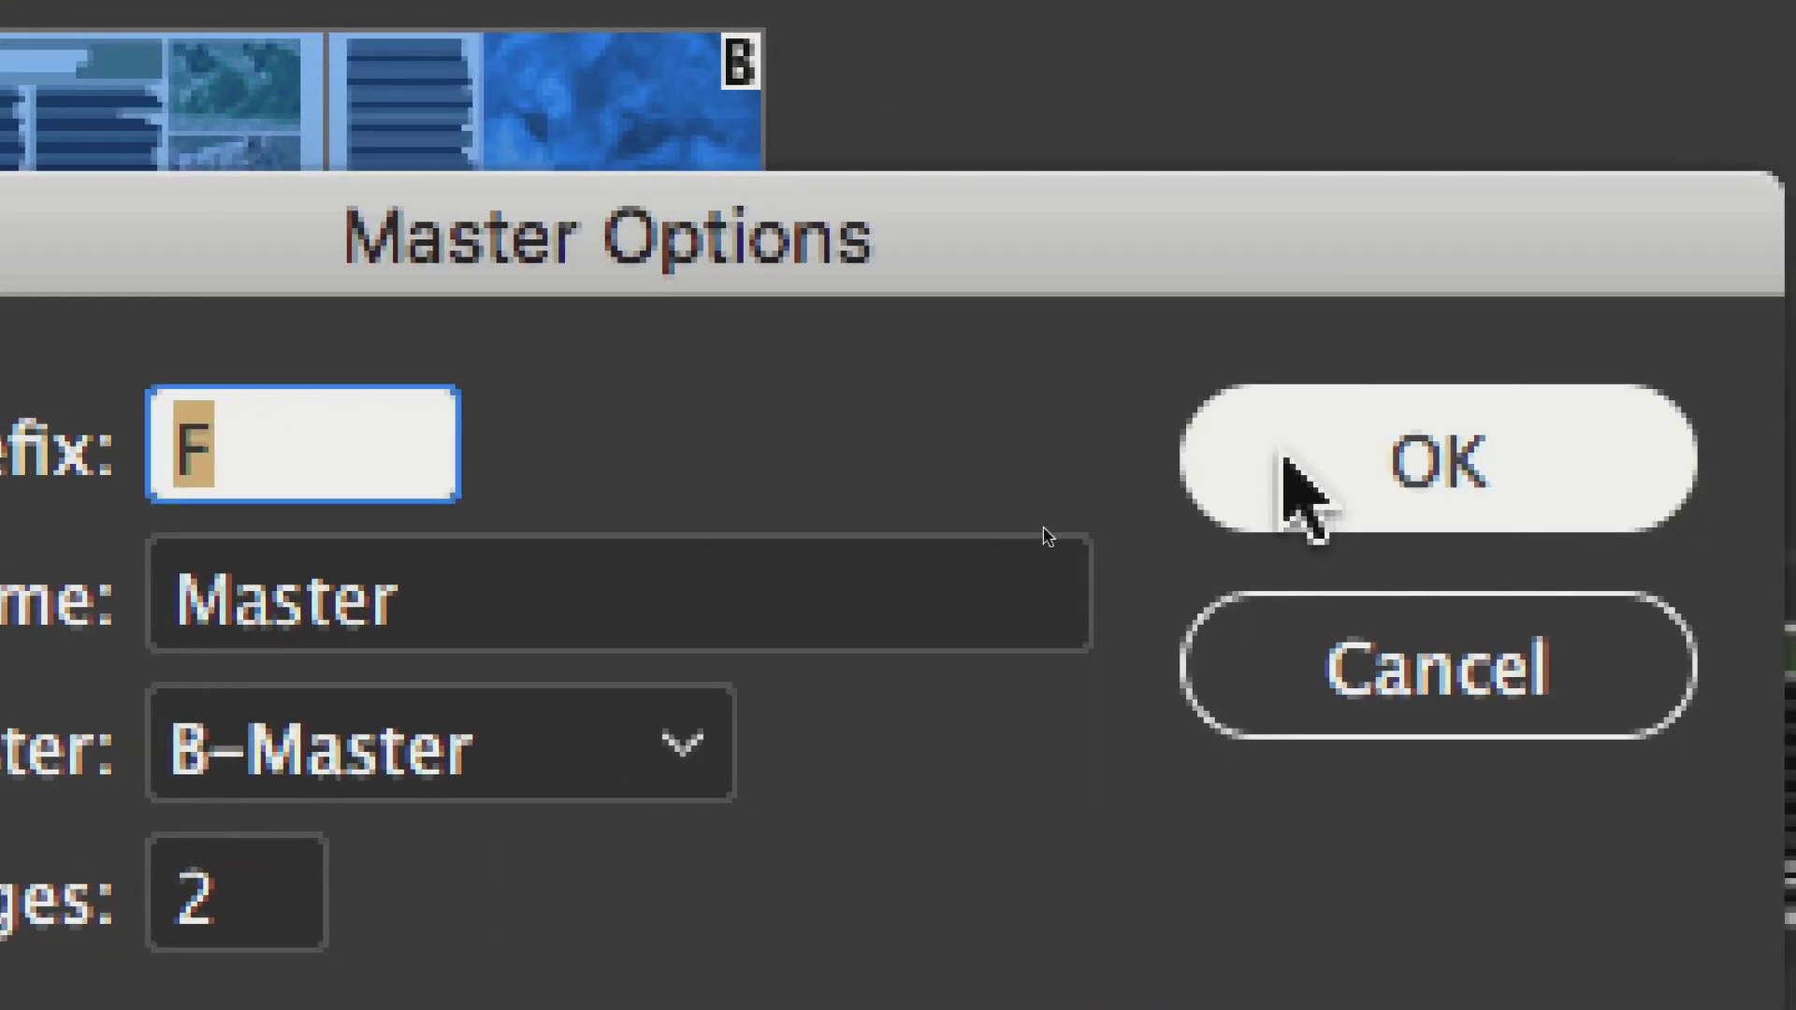
{"action": "left_click", "coordinate": [1290, 463]}
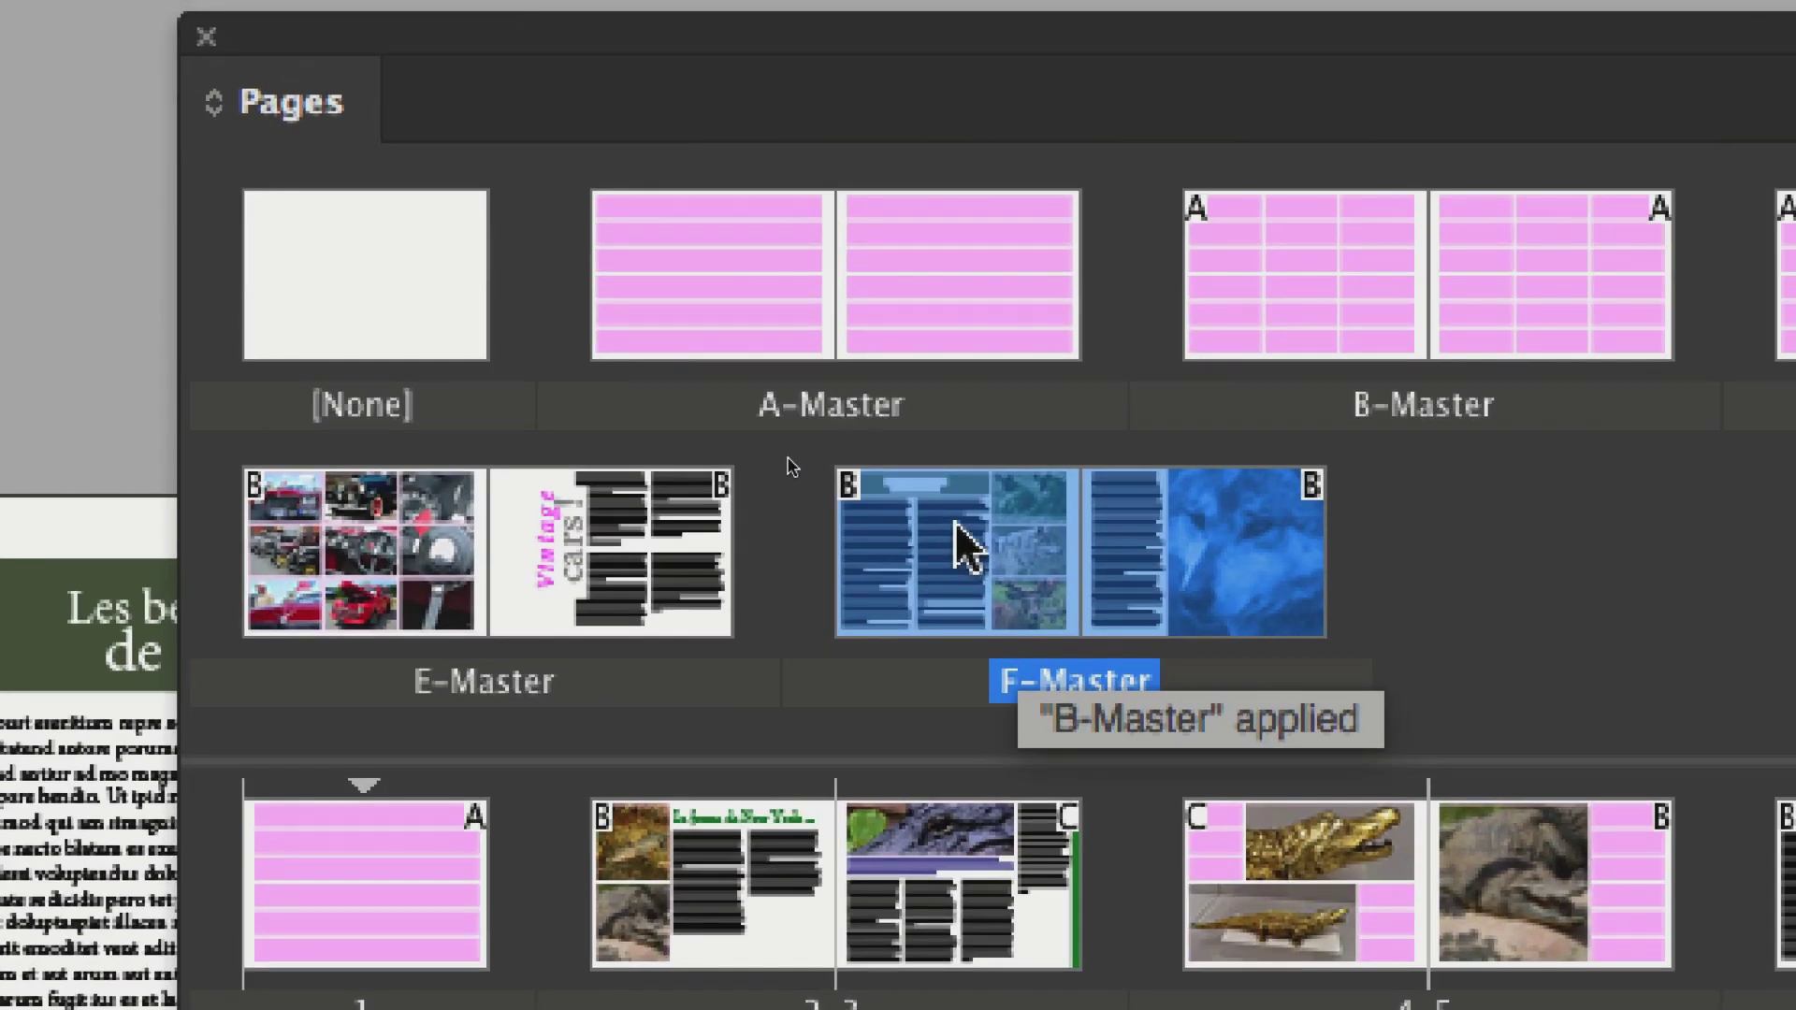
- Add a spread based on F-Master at the end of the document, and resize the Pages panel to show it fully
{"action": "left_click_drag", "start_coordinate": [954, 520], "coordinate": [1416, 711]}
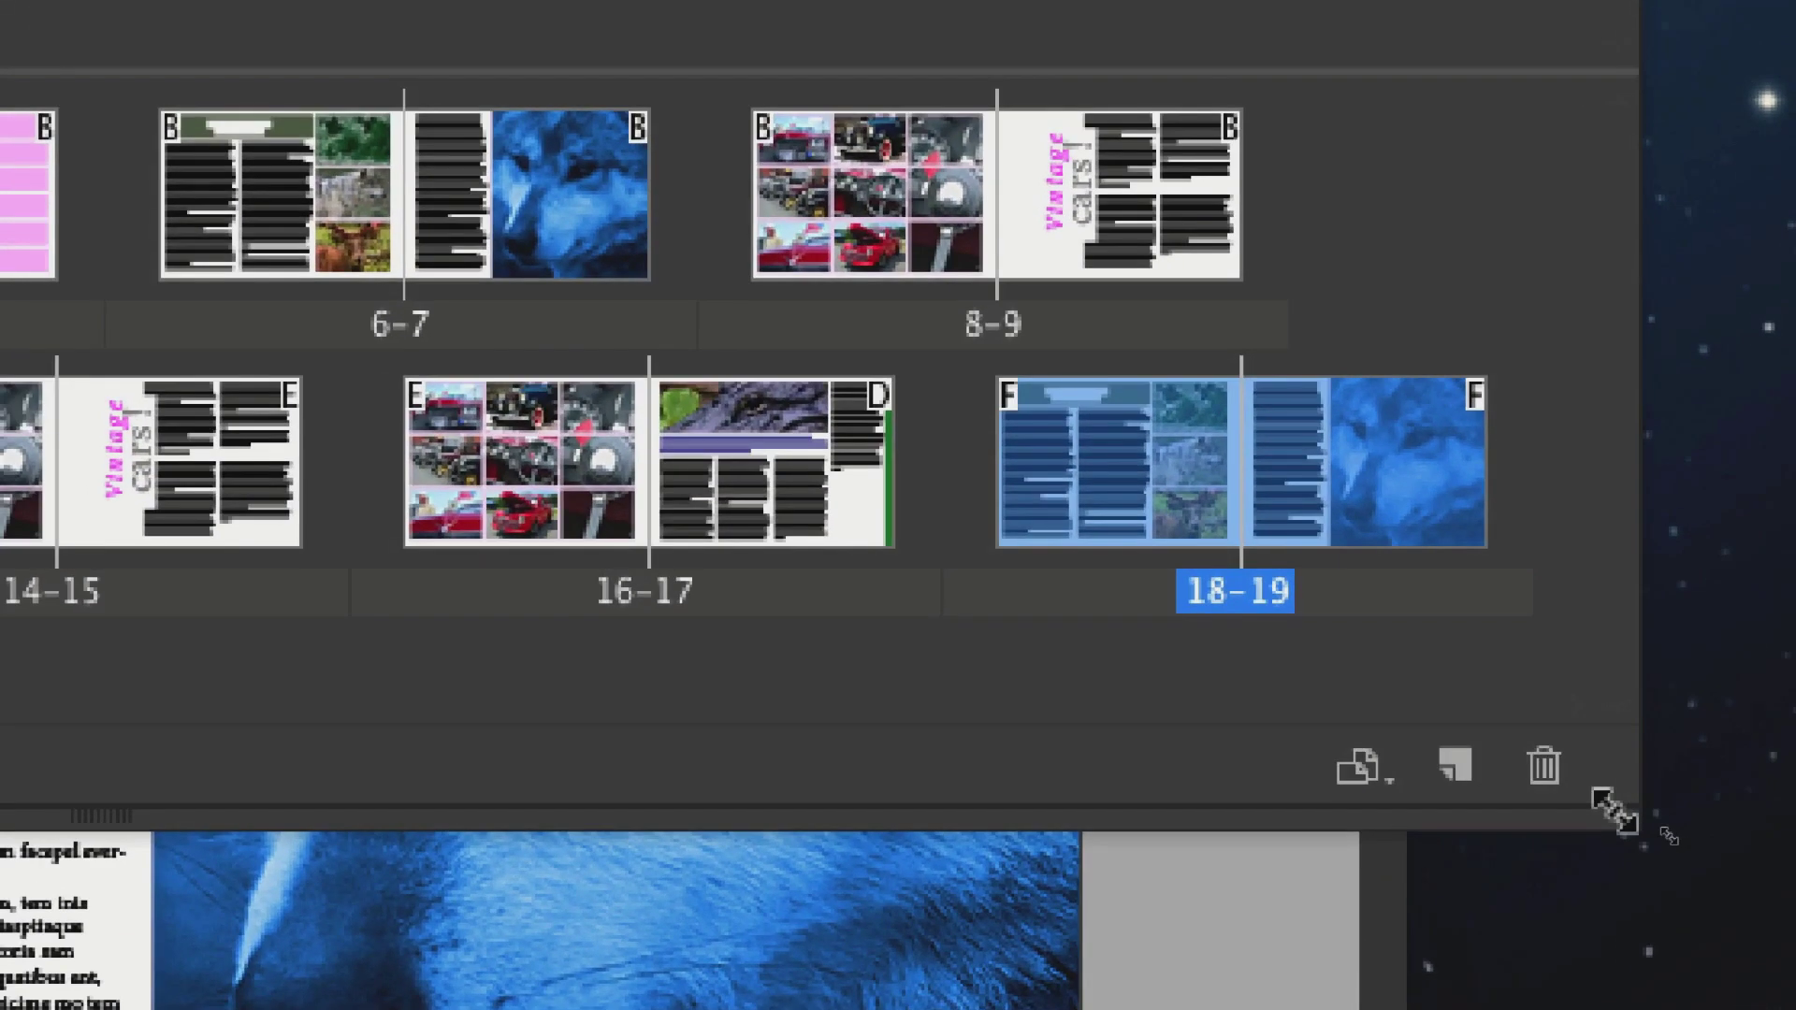
{"action": "left_click_drag", "start_coordinate": [1617, 812], "coordinate": [1531, 826]}
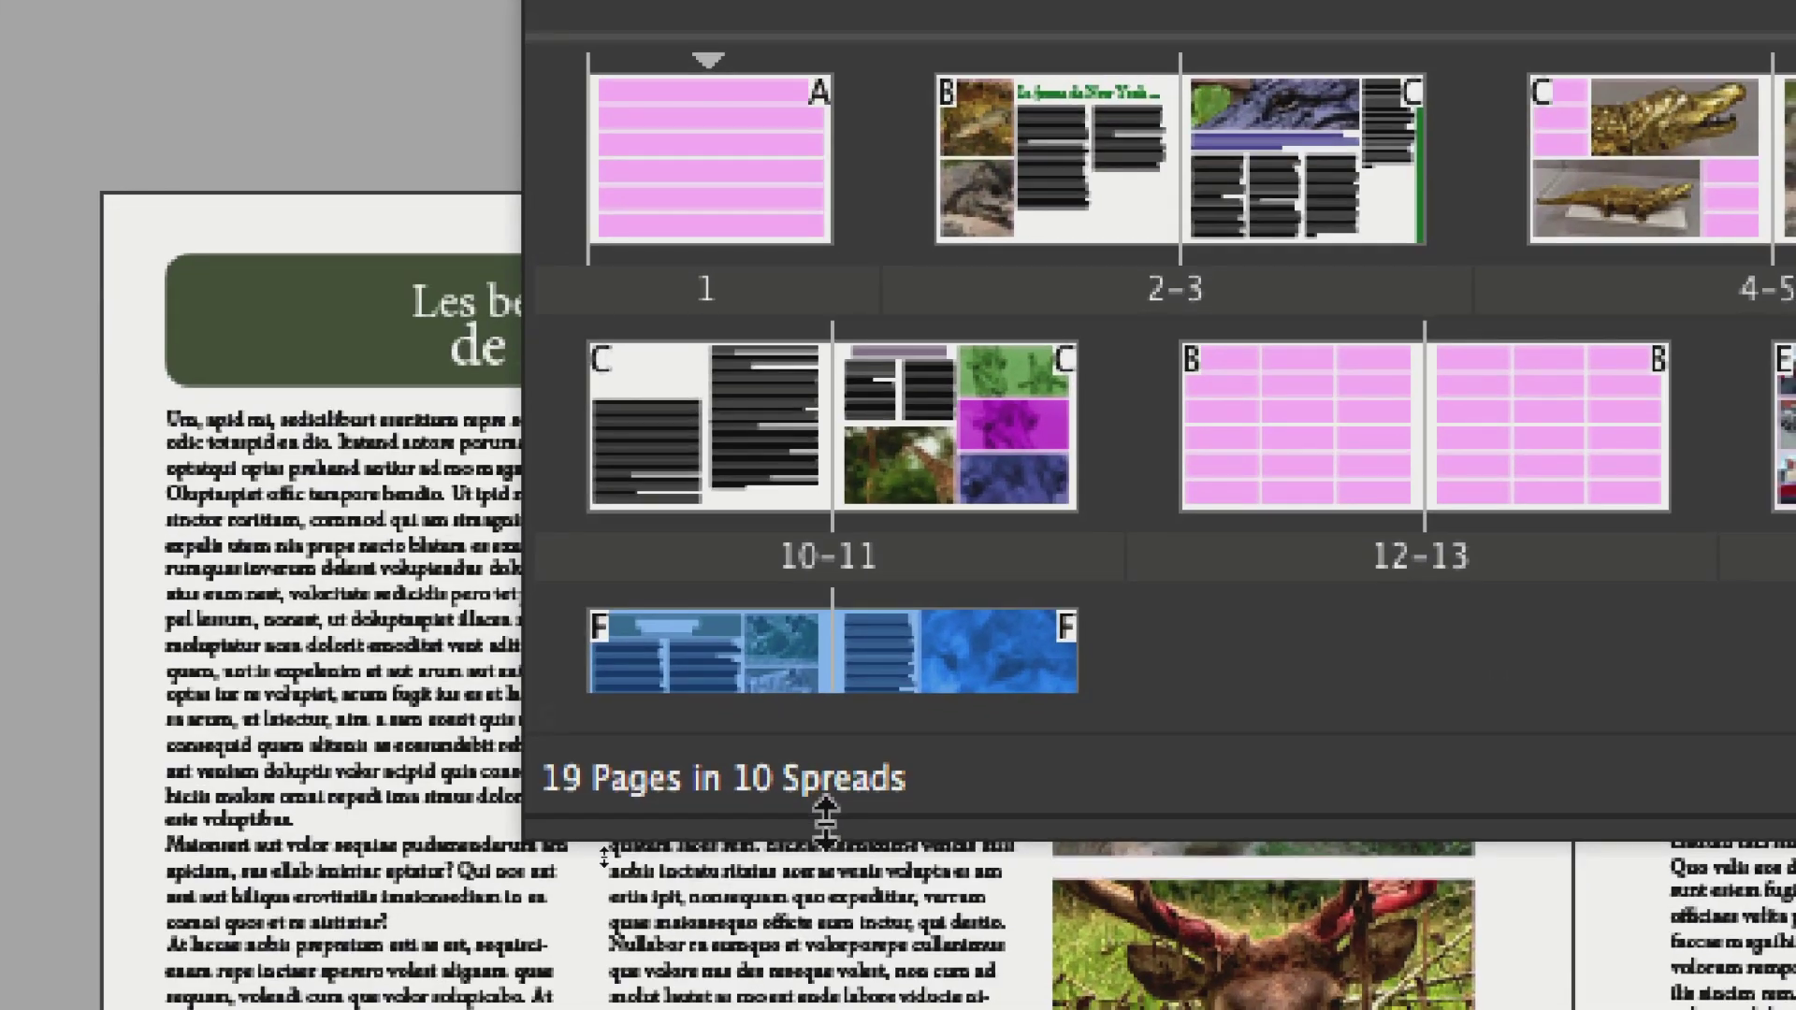
{"action": "left_click_drag", "start_coordinate": [911, 907], "coordinate": [832, 874]}
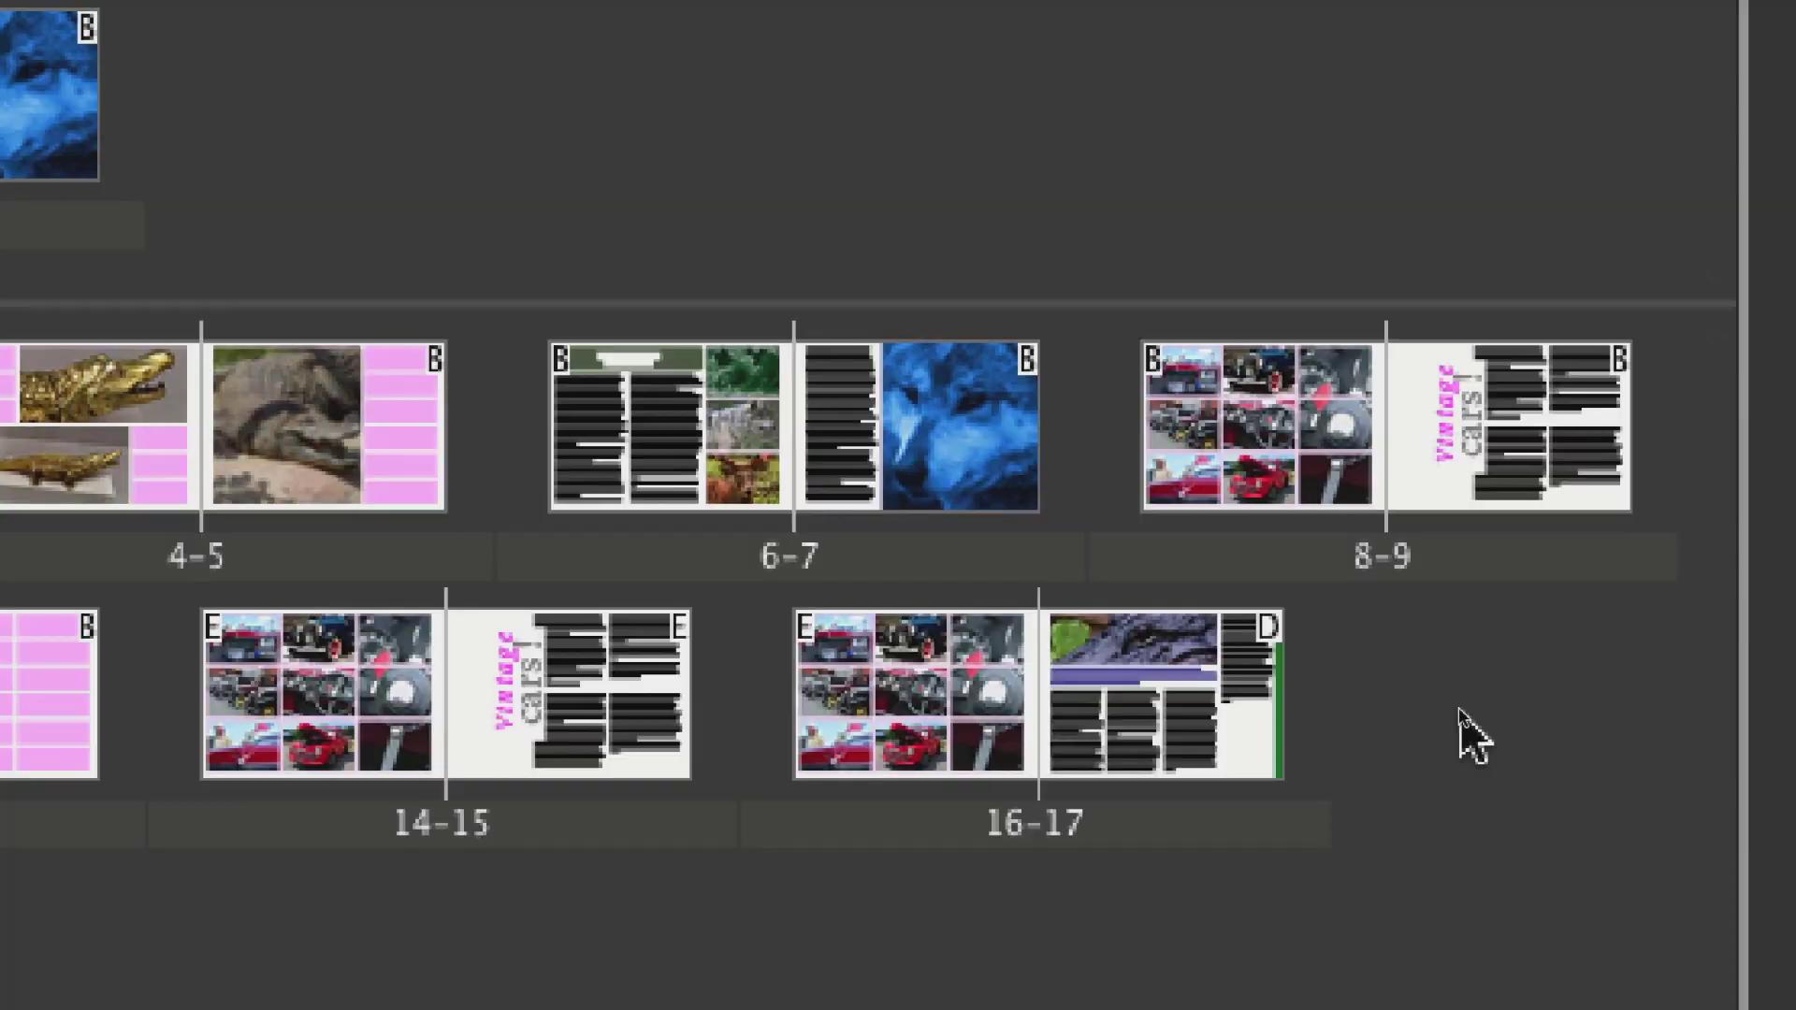
{"action": "left_click", "coordinate": [802, 823]}
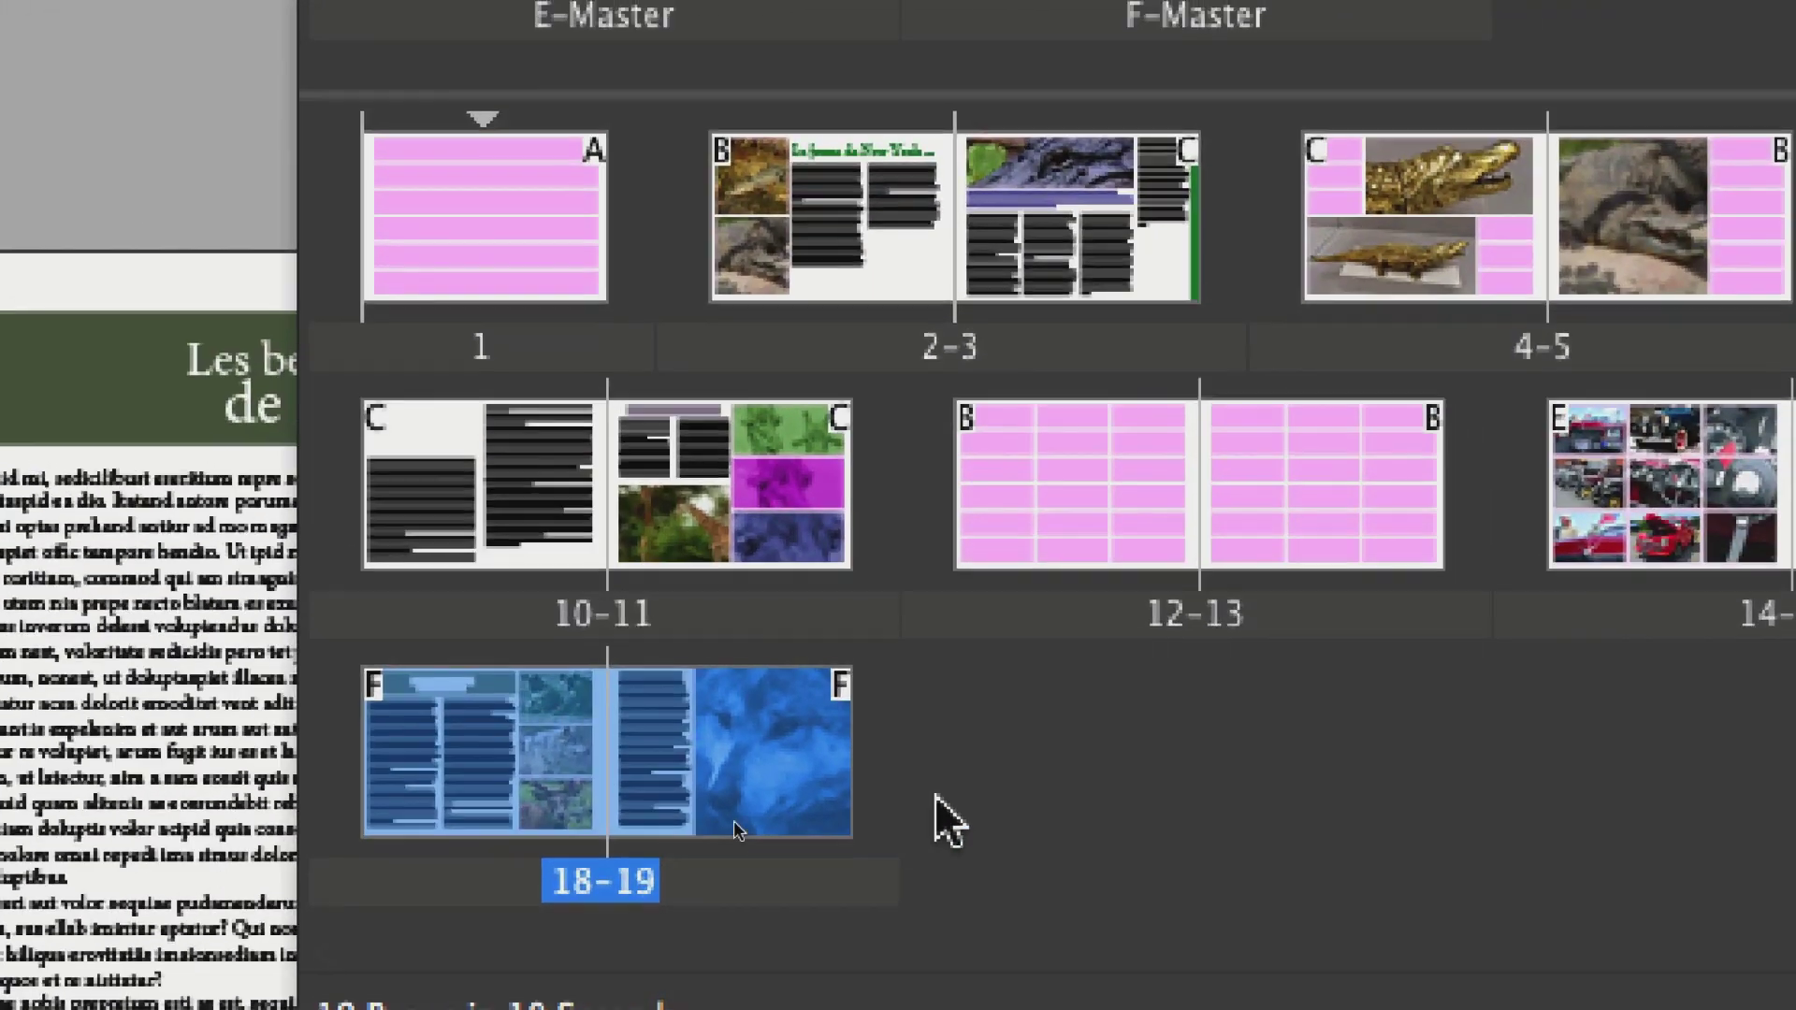
- Deselect the 18–19 spread's pages and reposition the Pages panel over the document
{"action": "left_click", "coordinate": [934, 795]}
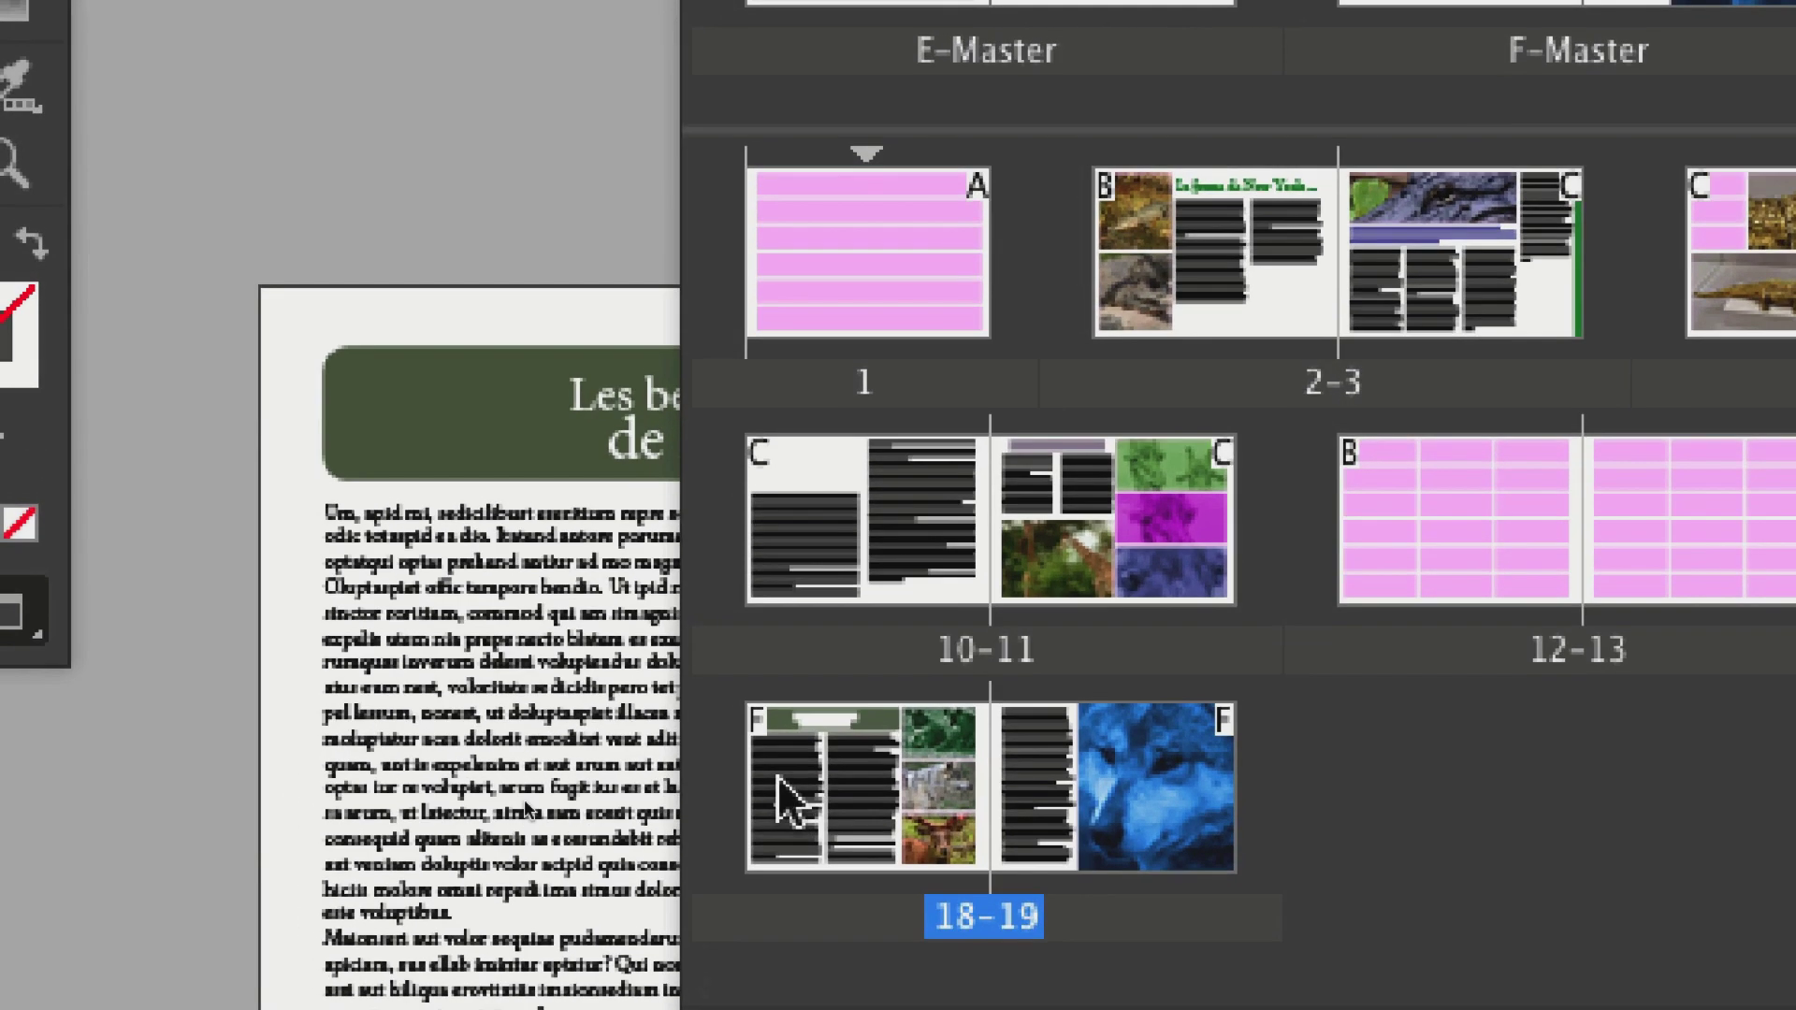
{"action": "left_click", "coordinate": [748, 785]}
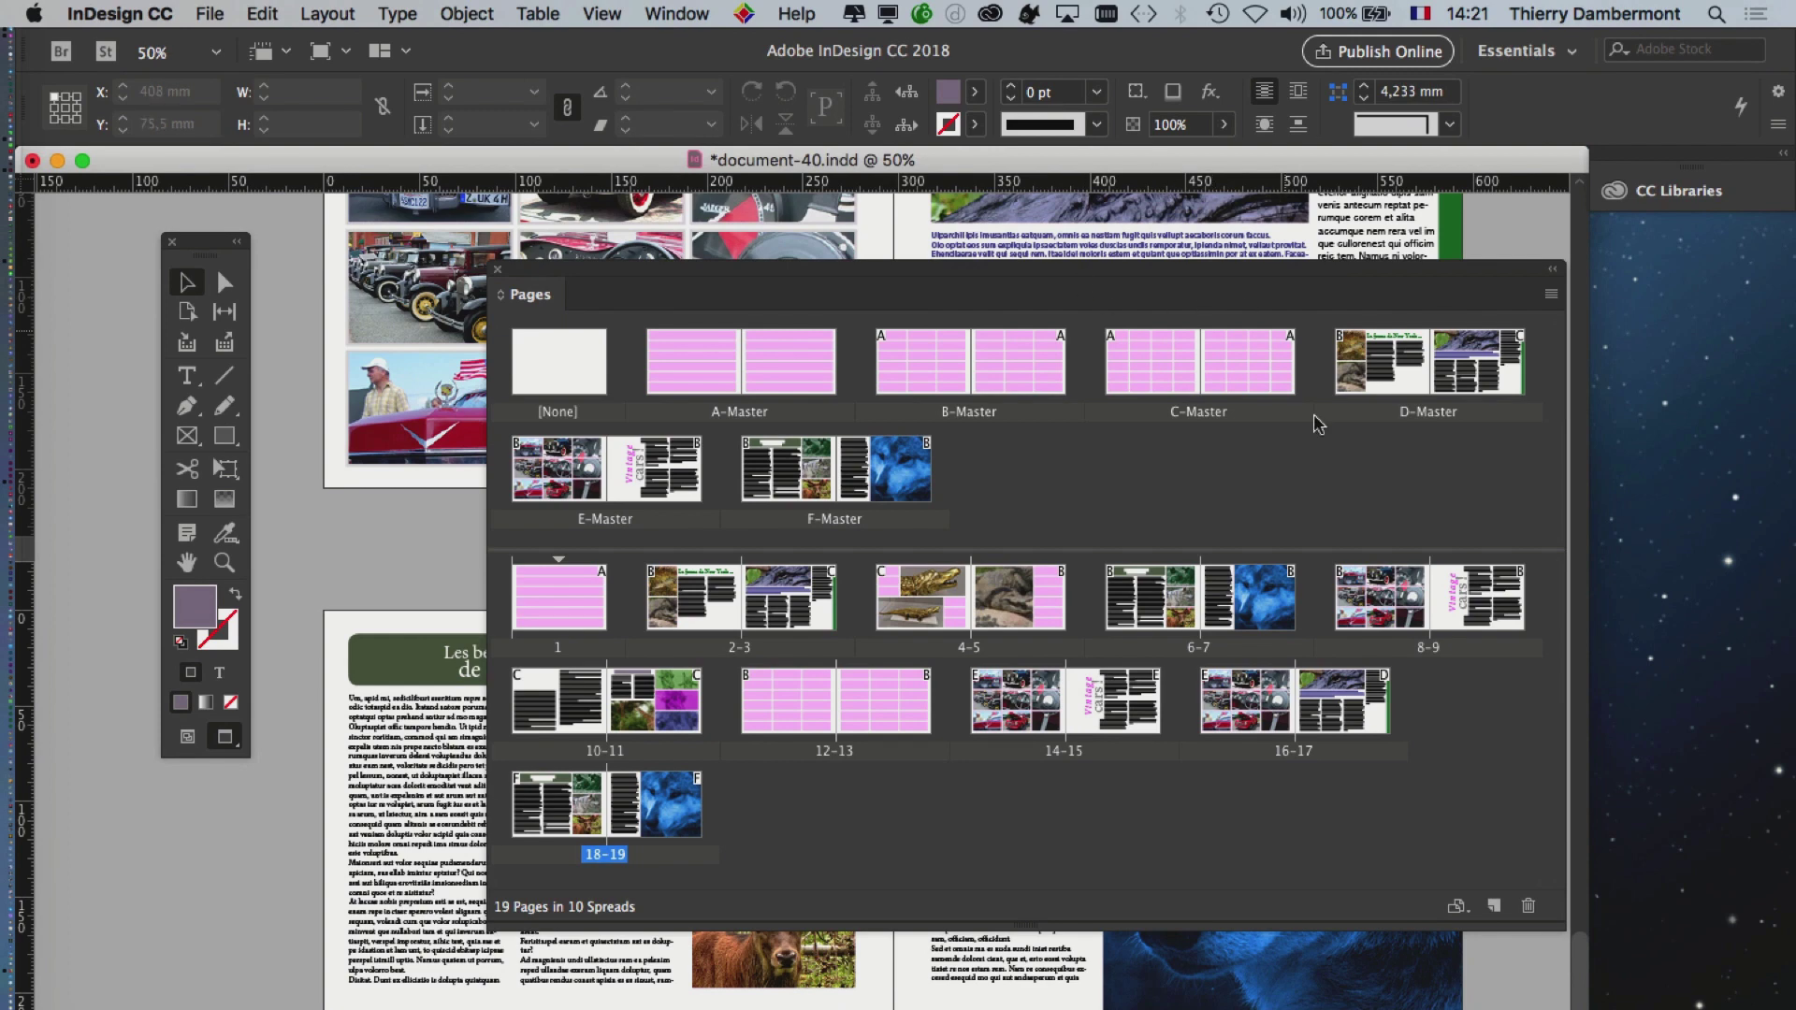
{"action": "left_click_drag", "start_coordinate": [1145, 278], "coordinate": [1319, 290]}
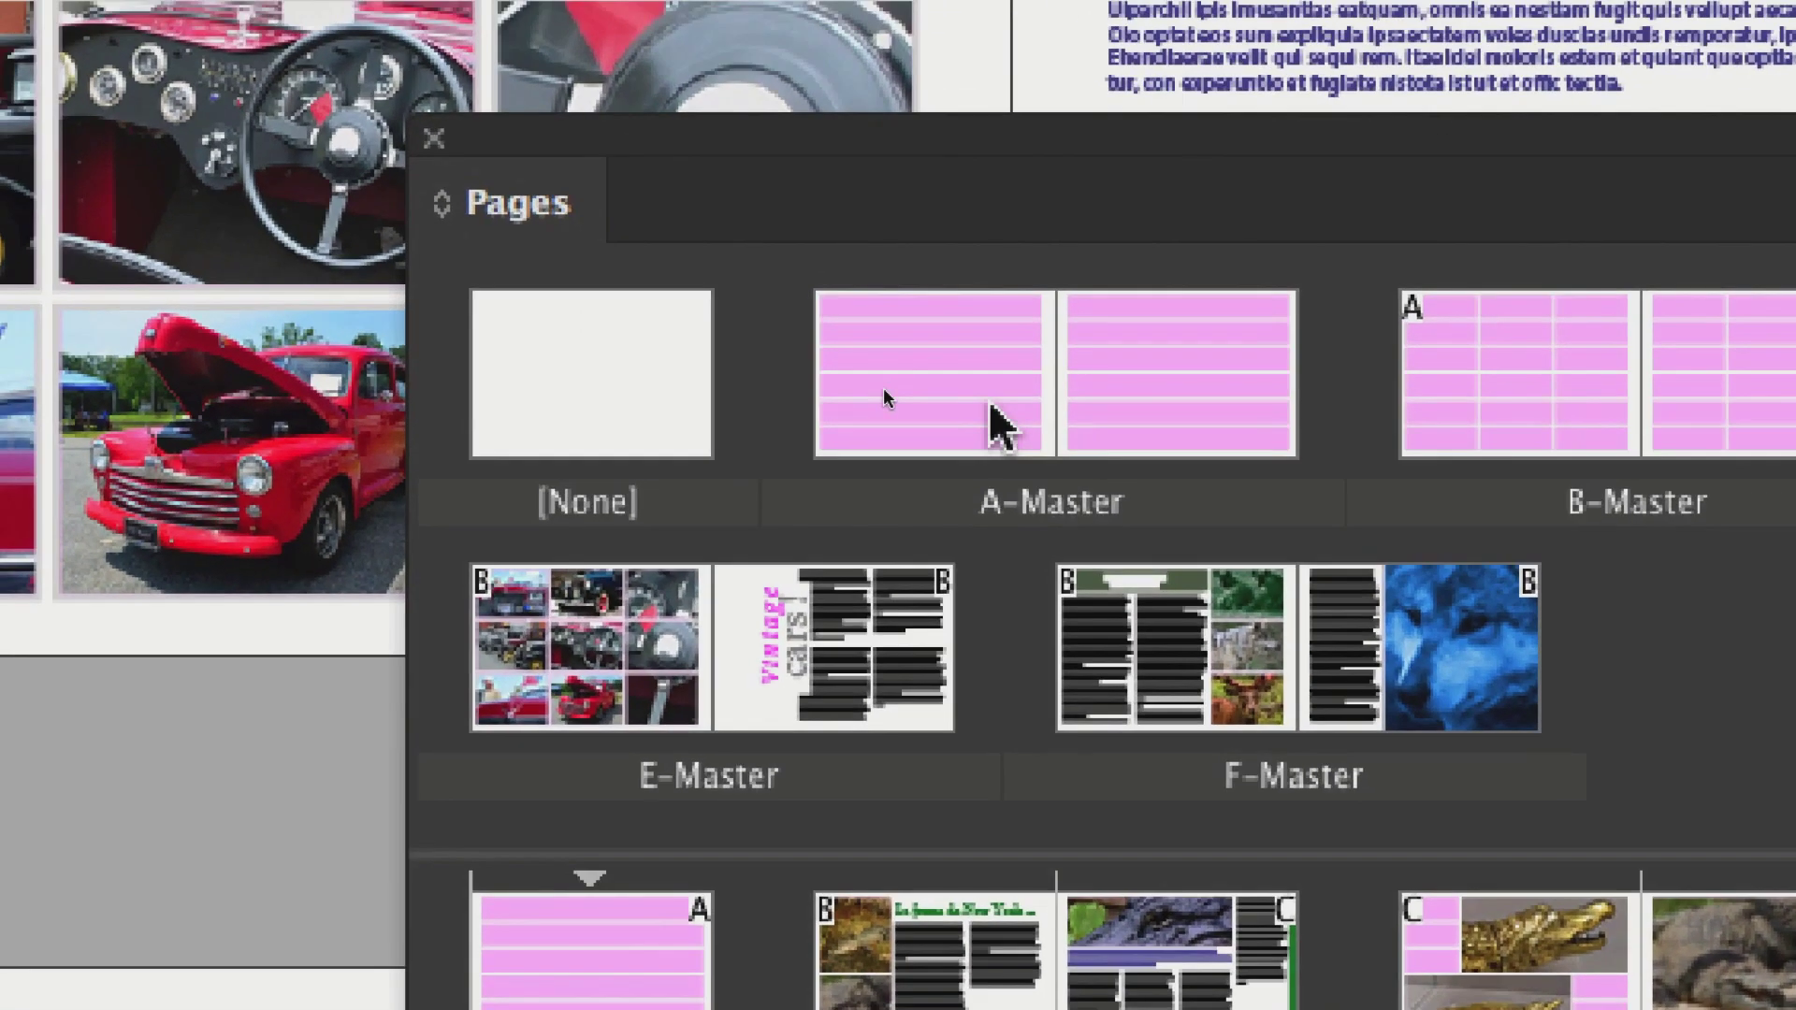
- Select the two pages of the A-Master spread in turn, and open the spread in the document window from its left page
{"action": "left_click", "coordinate": [272, 281]}
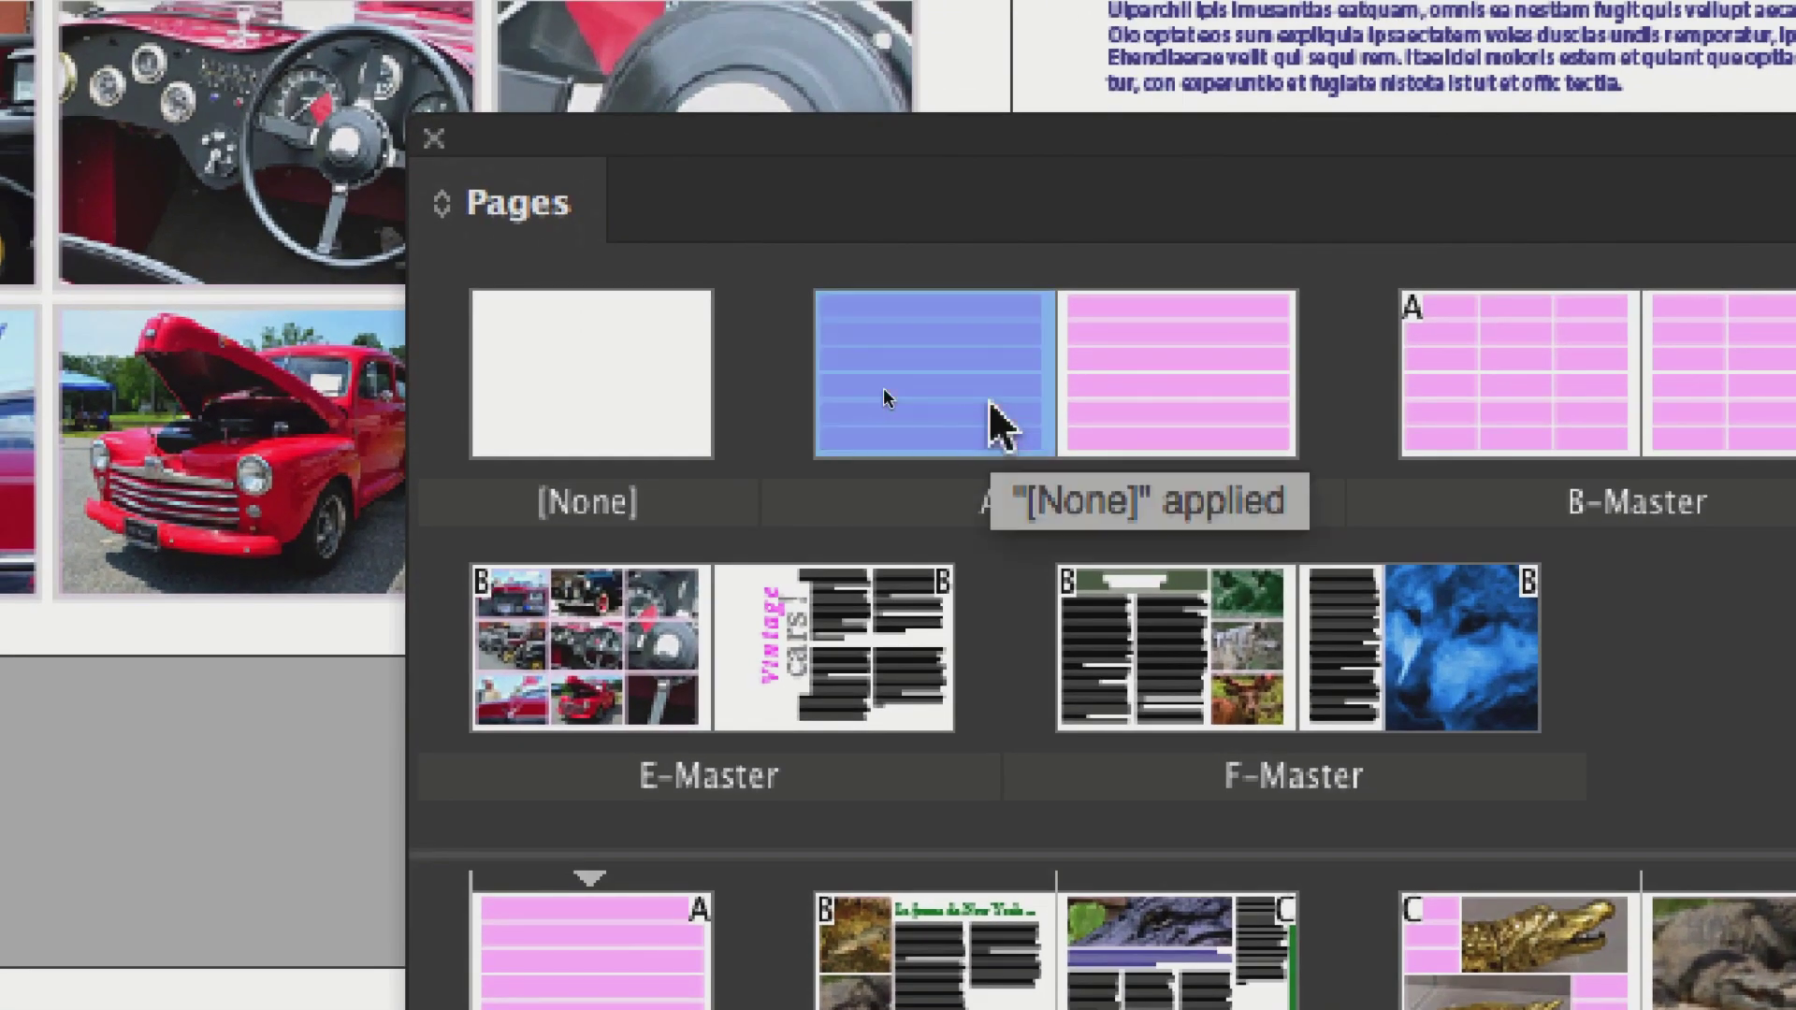
{"action": "left_click", "coordinate": [1025, 408]}
{"action": "left_click", "coordinate": [921, 406]}
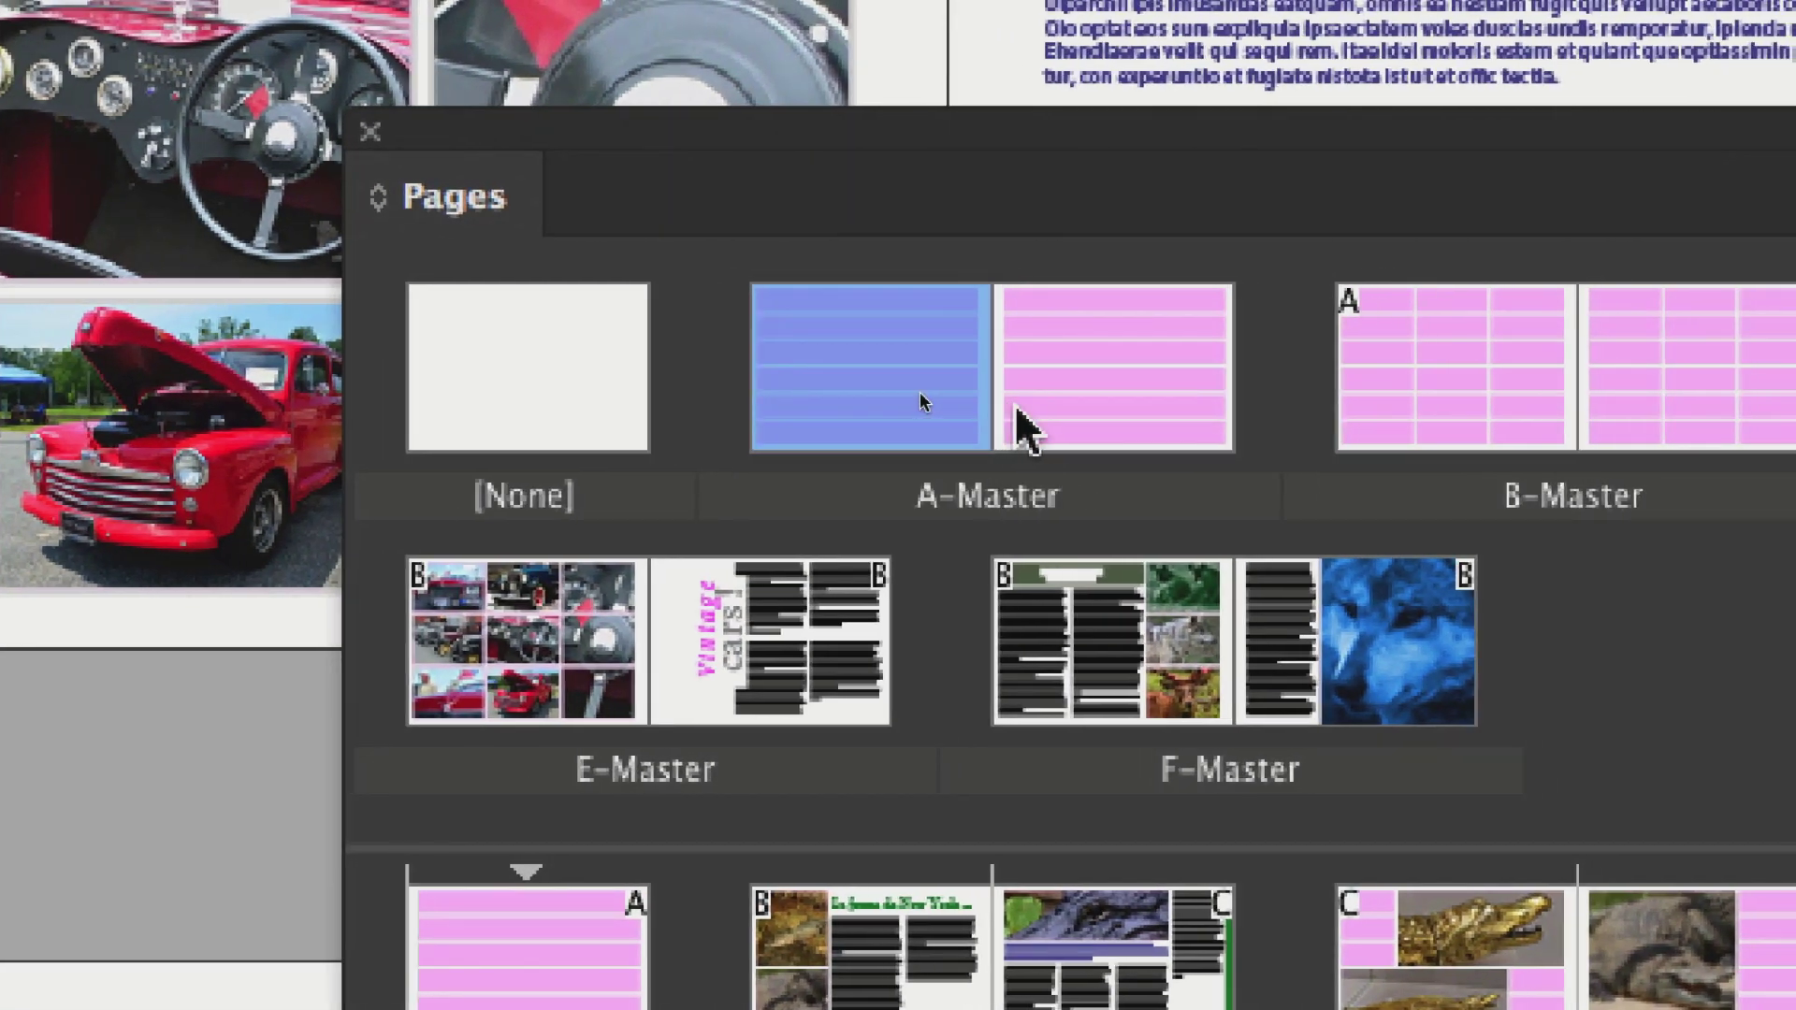
{"action": "left_click", "coordinate": [1022, 408]}
{"action": "left_click", "coordinate": [921, 405]}
{"action": "left_click", "coordinate": [1025, 408]}
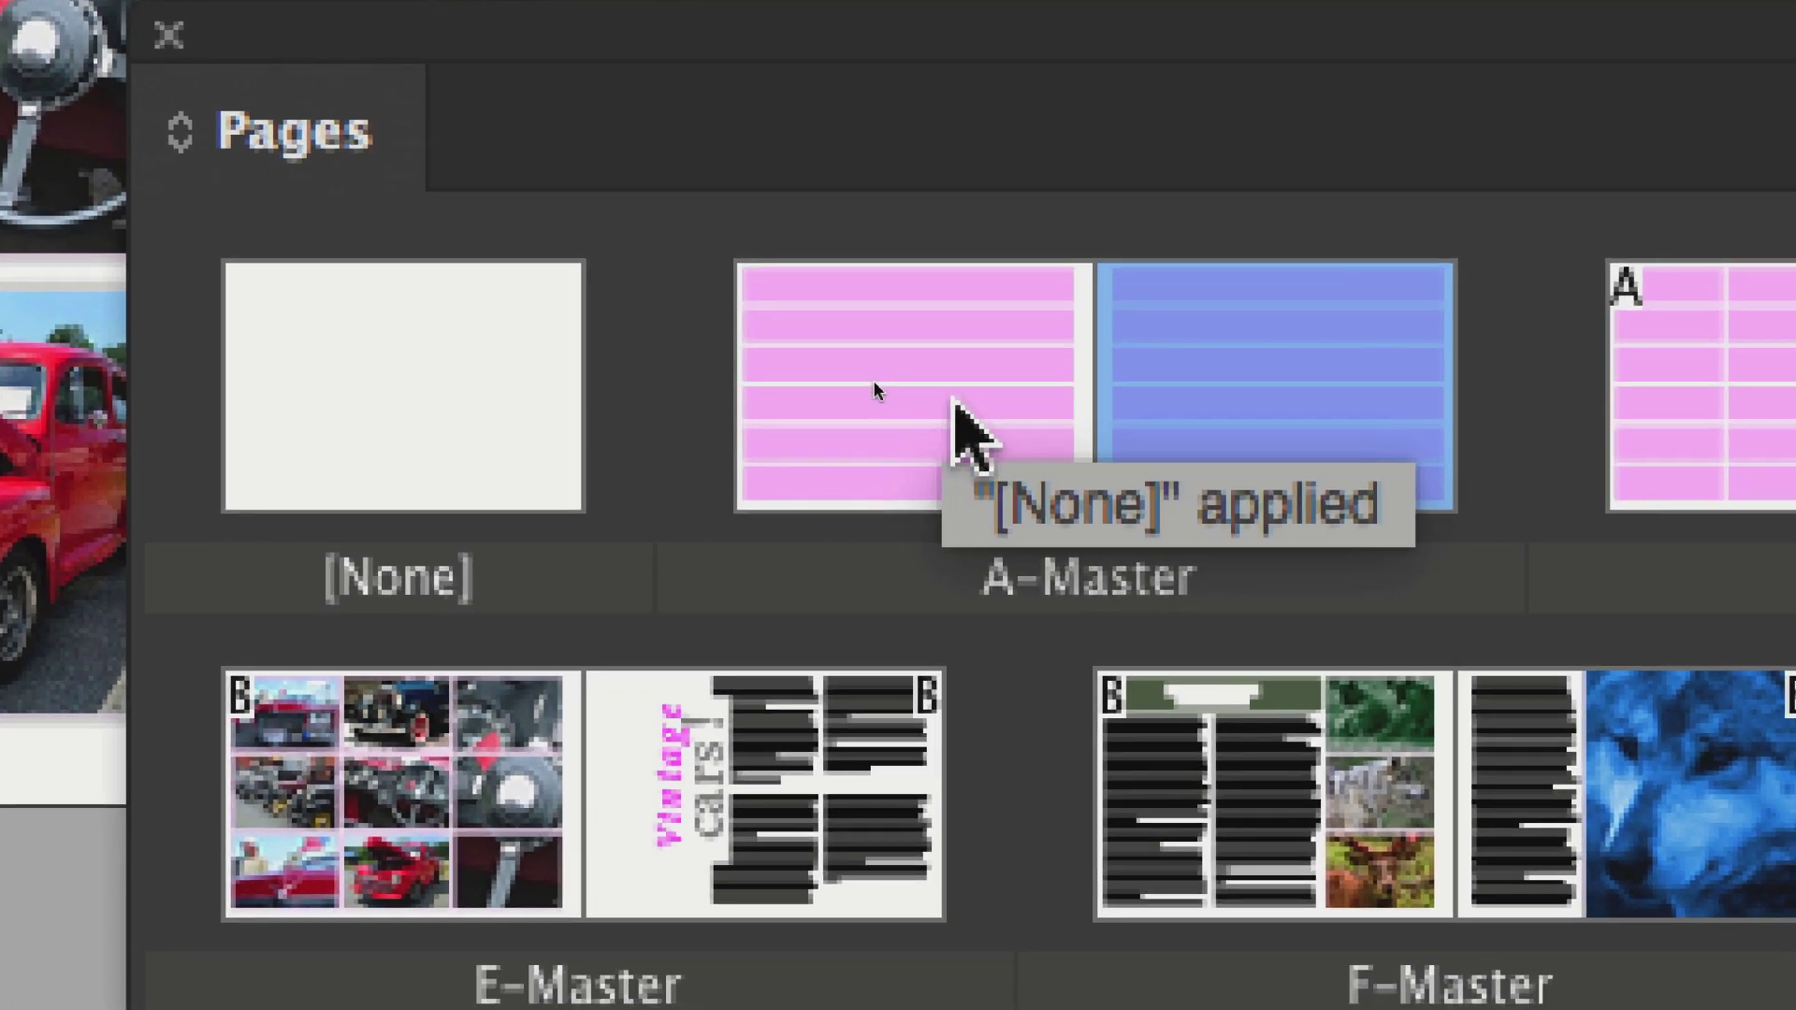
{"action": "left_click", "coordinate": [874, 383]}
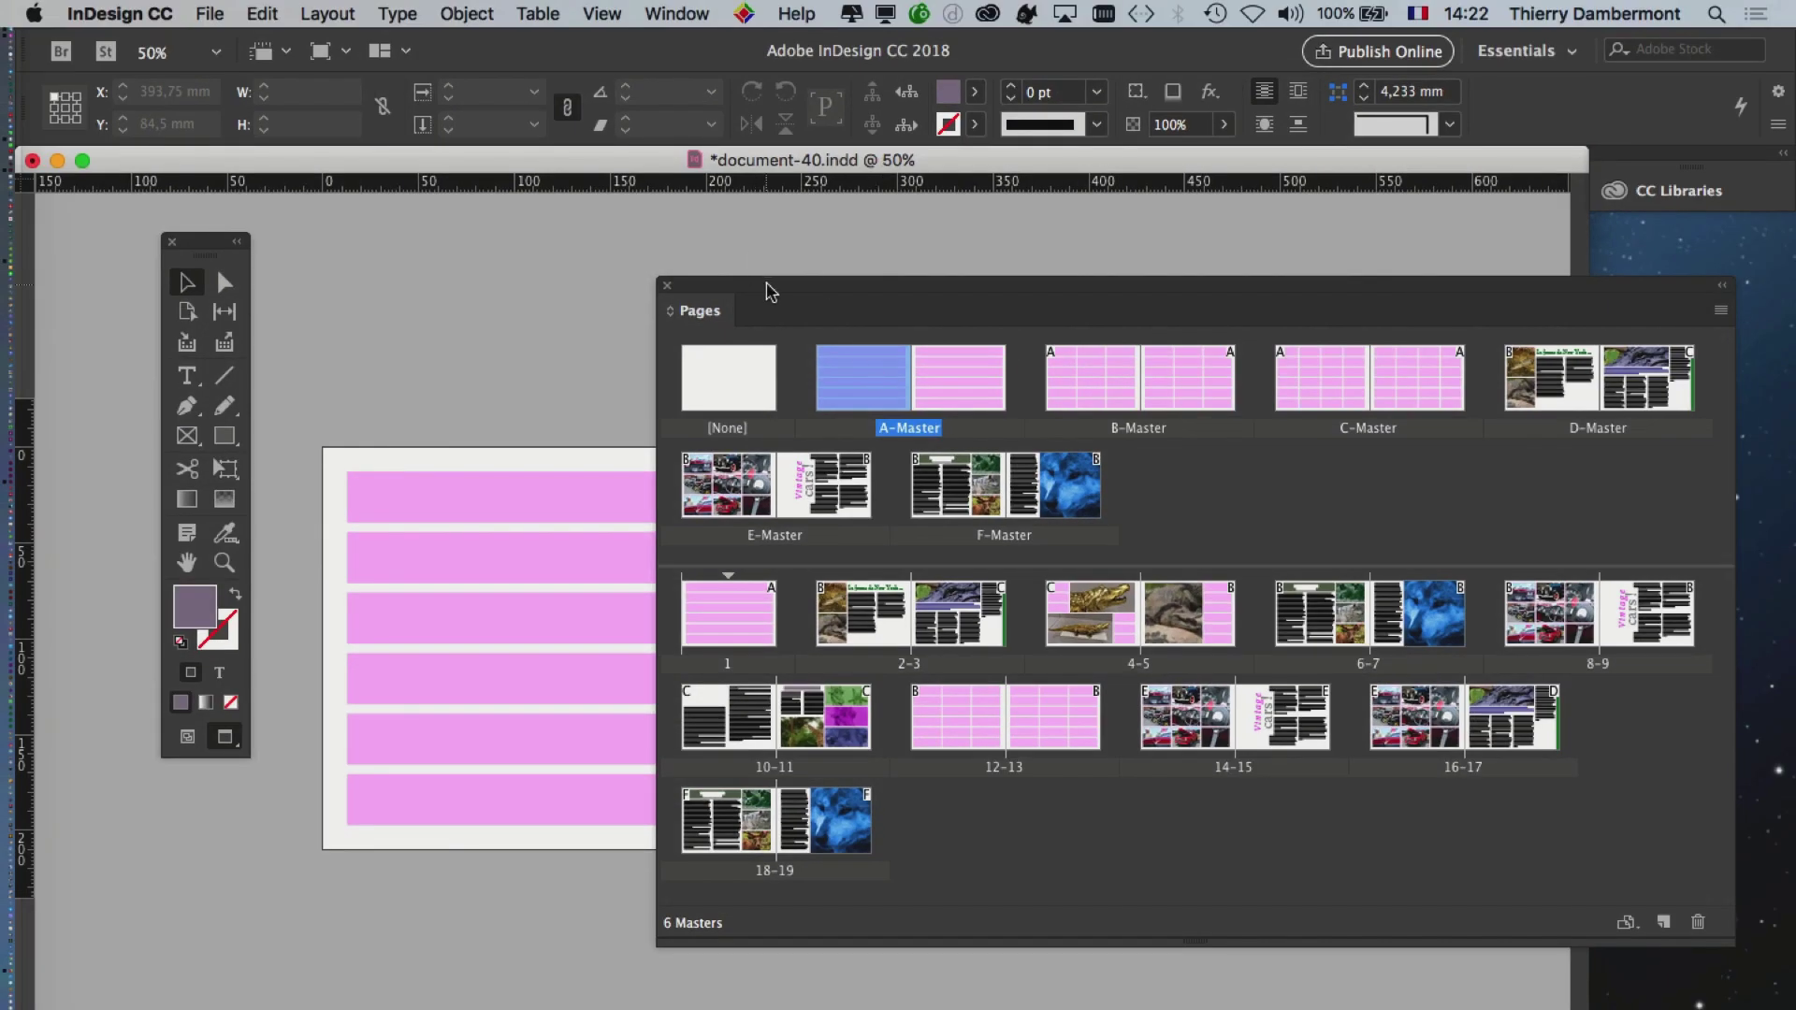
- Move the Pages and Tools panels aside, then narrow and reposition the document window so the whole A-Master spread is unobstructed
{"action": "left_click_drag", "start_coordinate": [766, 289], "coordinate": [1403, 430]}
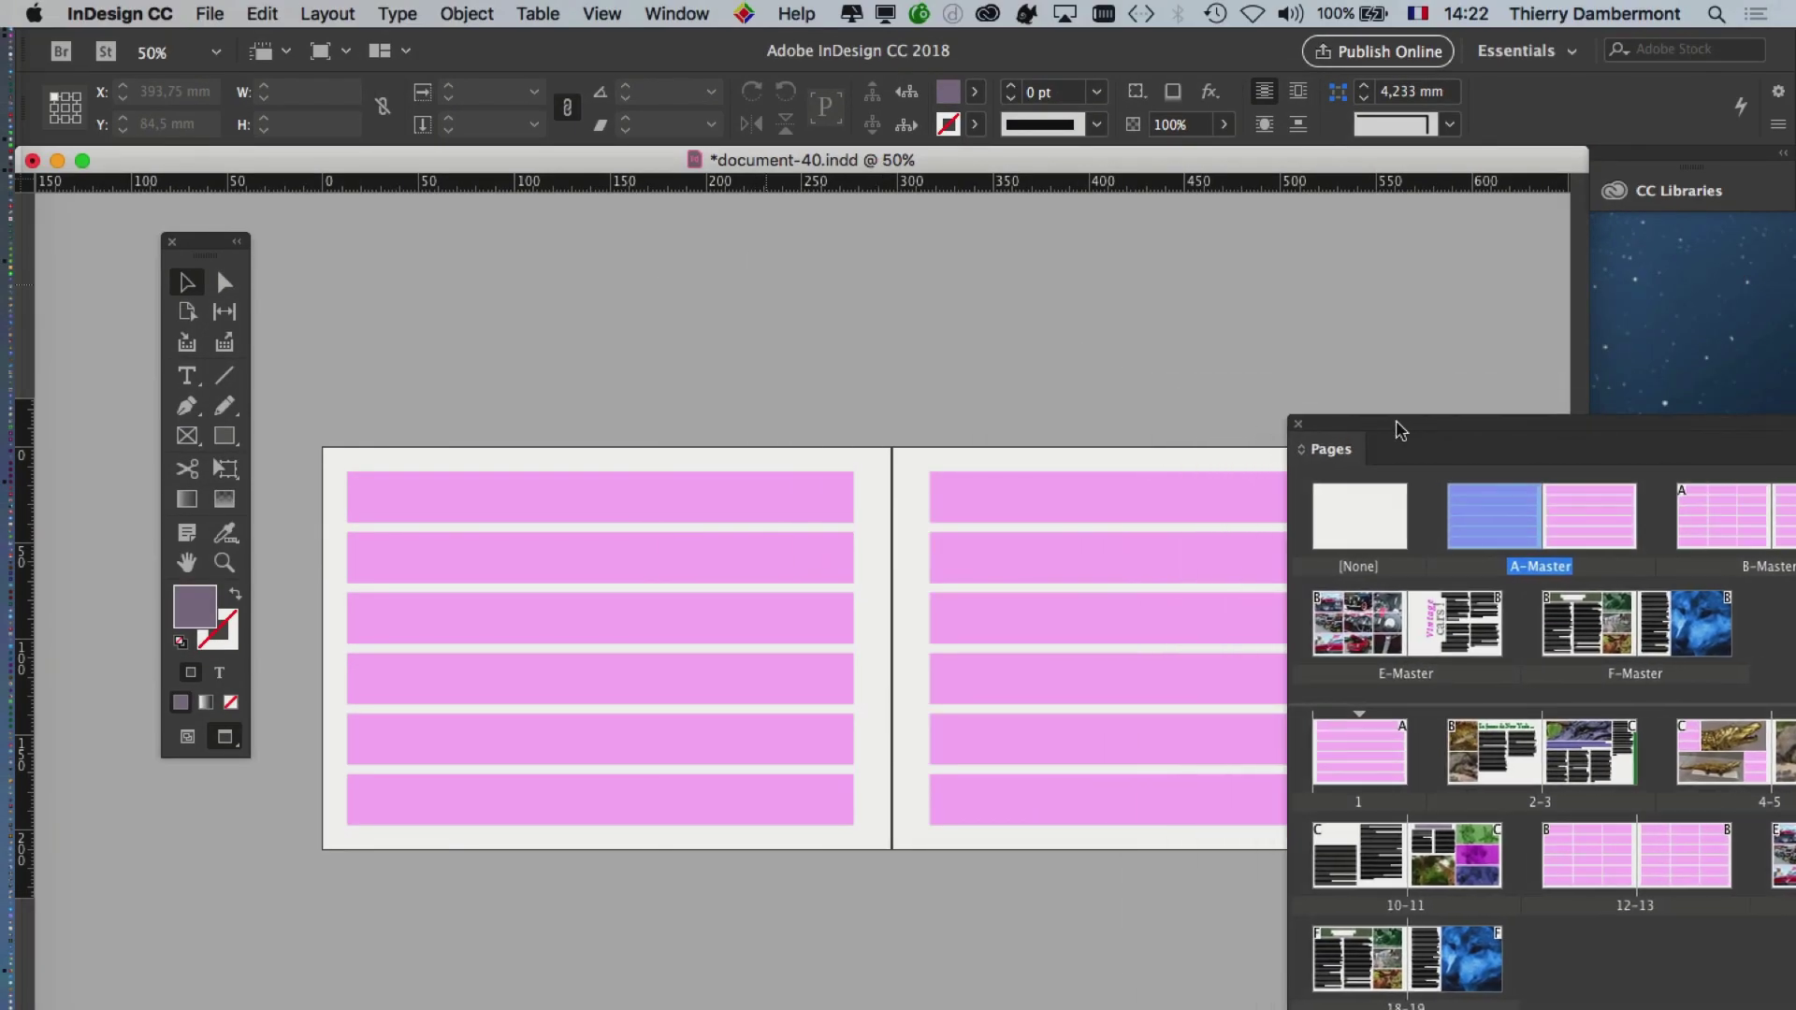
{"action": "scroll", "coordinate": [930, 481], "scroll_direction": "right", "scroll_amount": 3}
{"action": "left_click_drag", "start_coordinate": [197, 239], "coordinate": [105, 228]}
{"action": "left_click_drag", "start_coordinate": [1397, 428], "coordinate": [1523, 332]}
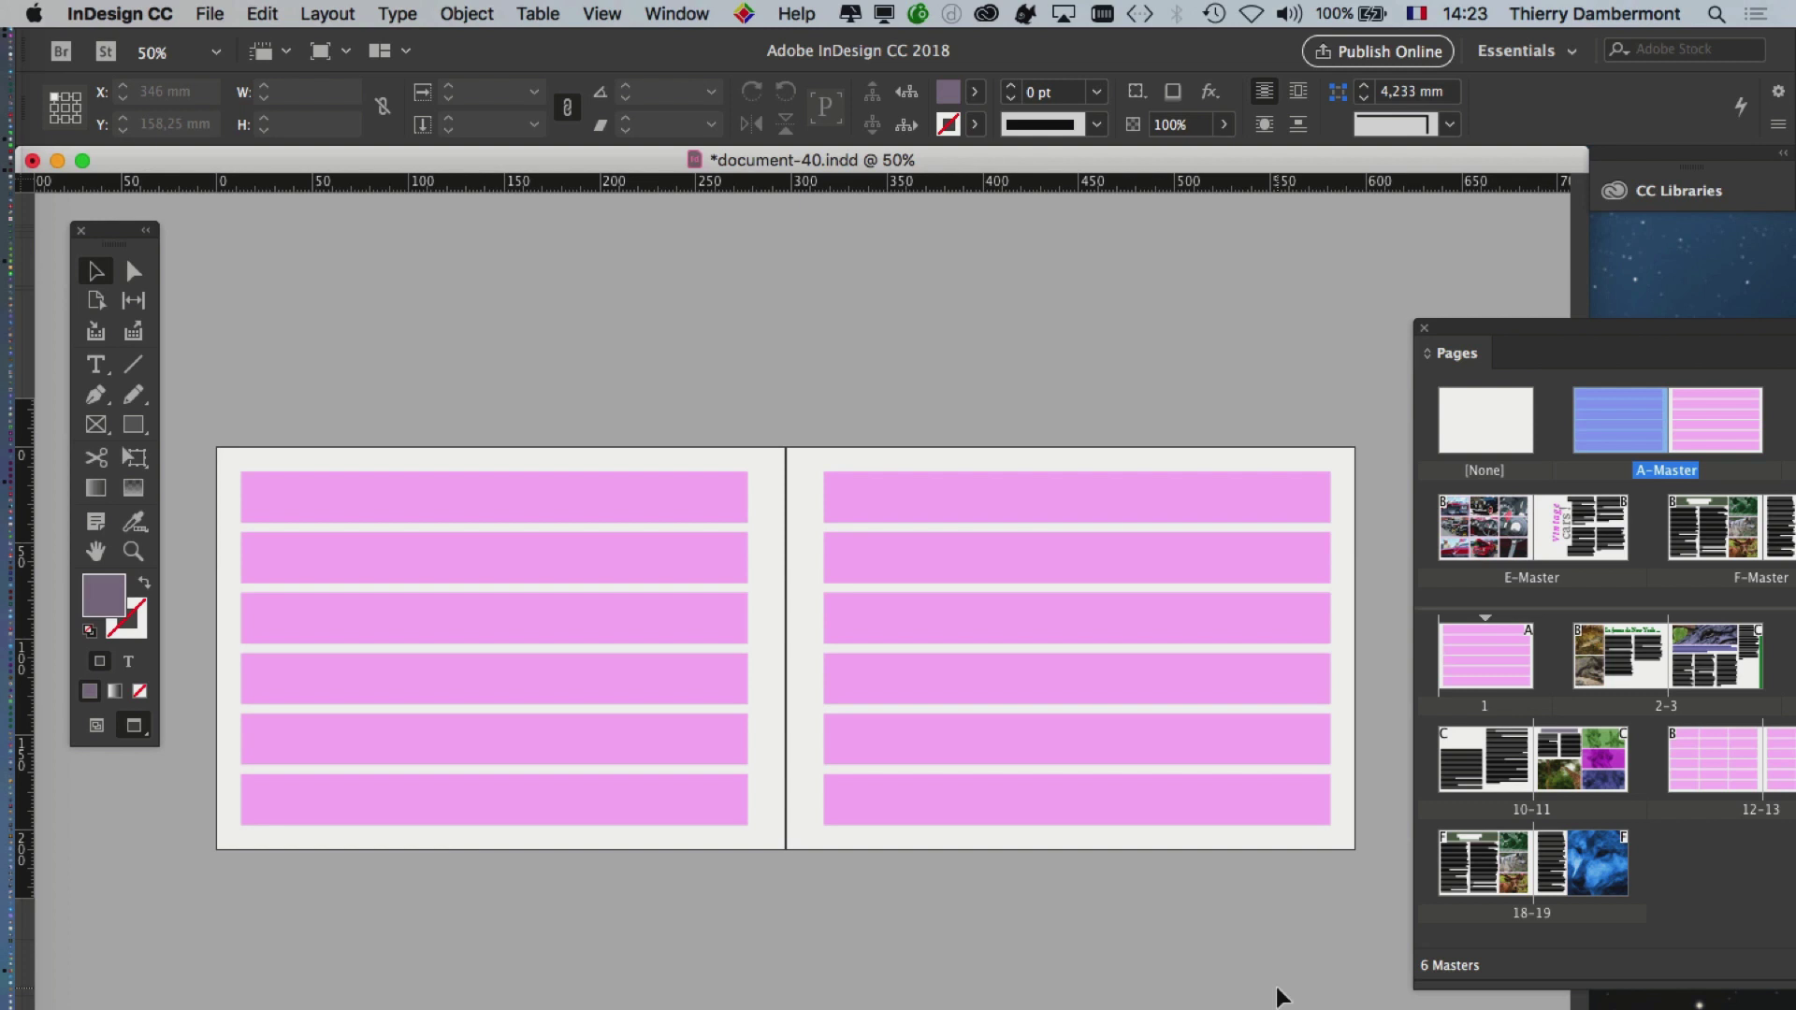
{"action": "left_click_drag", "start_coordinate": [1587, 1009], "coordinate": [1458, 1009]}
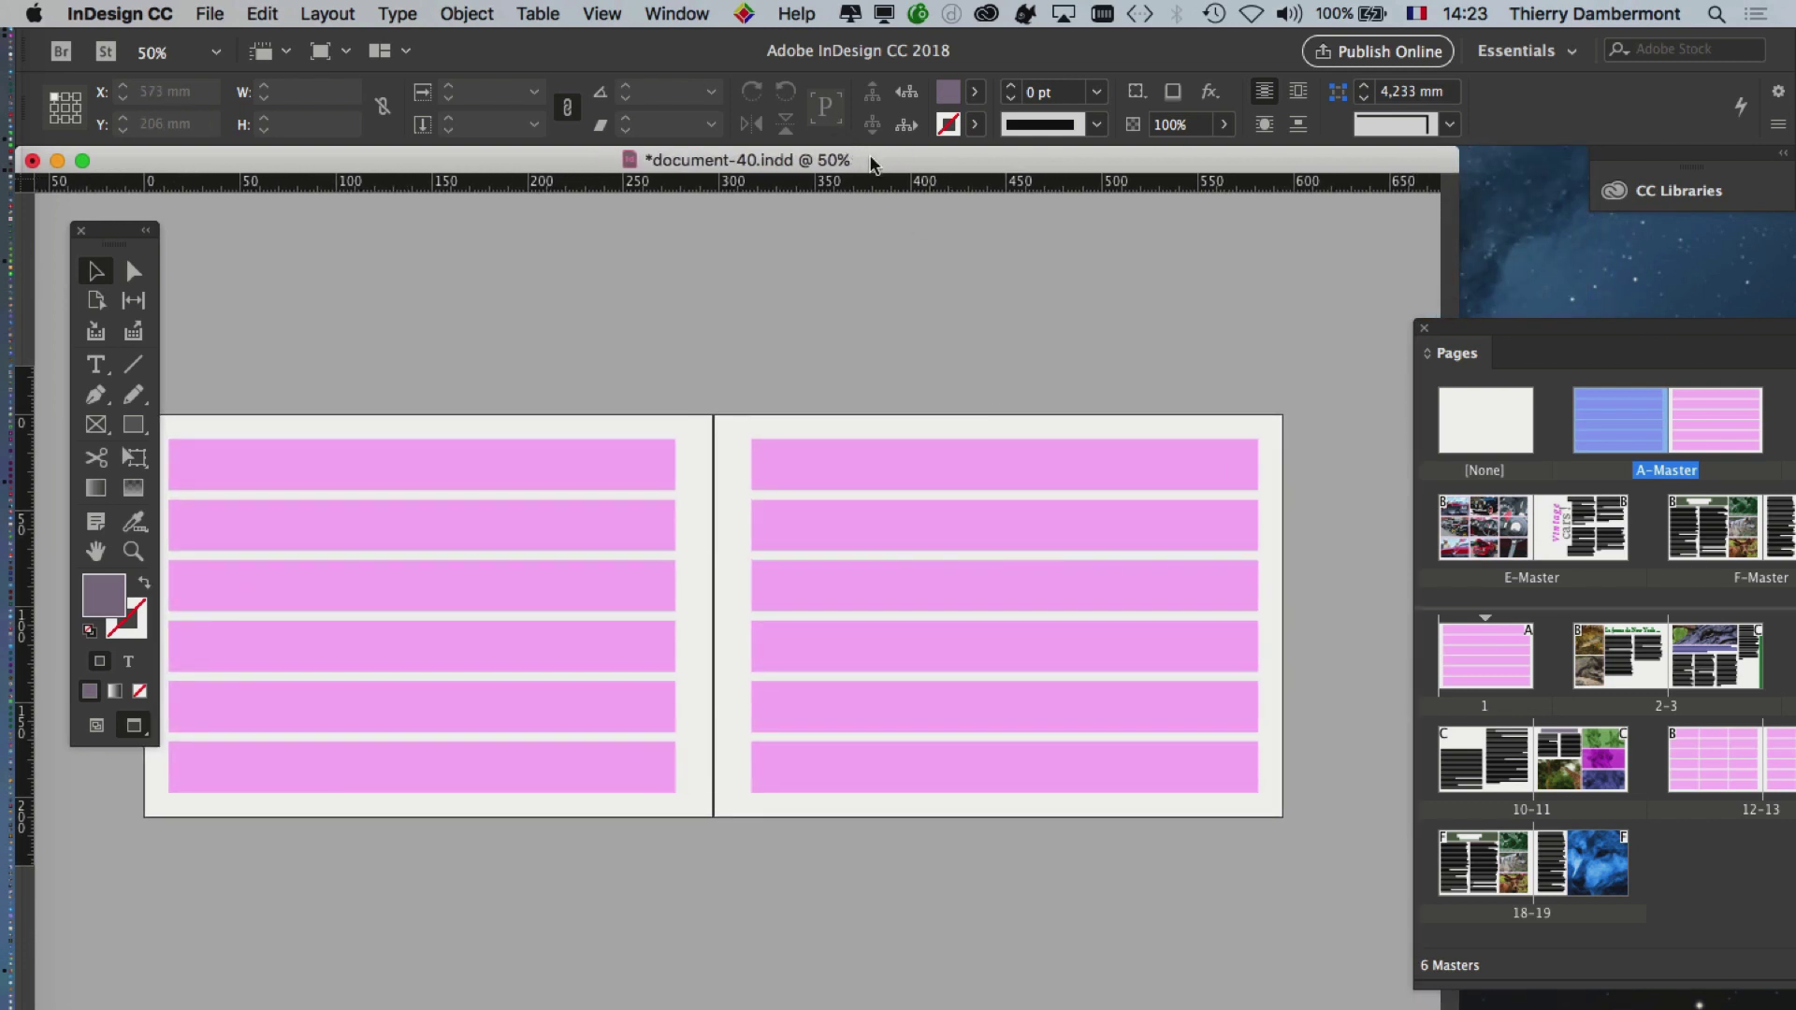
{"action": "left_click_drag", "start_coordinate": [873, 161], "coordinate": [997, 161]}
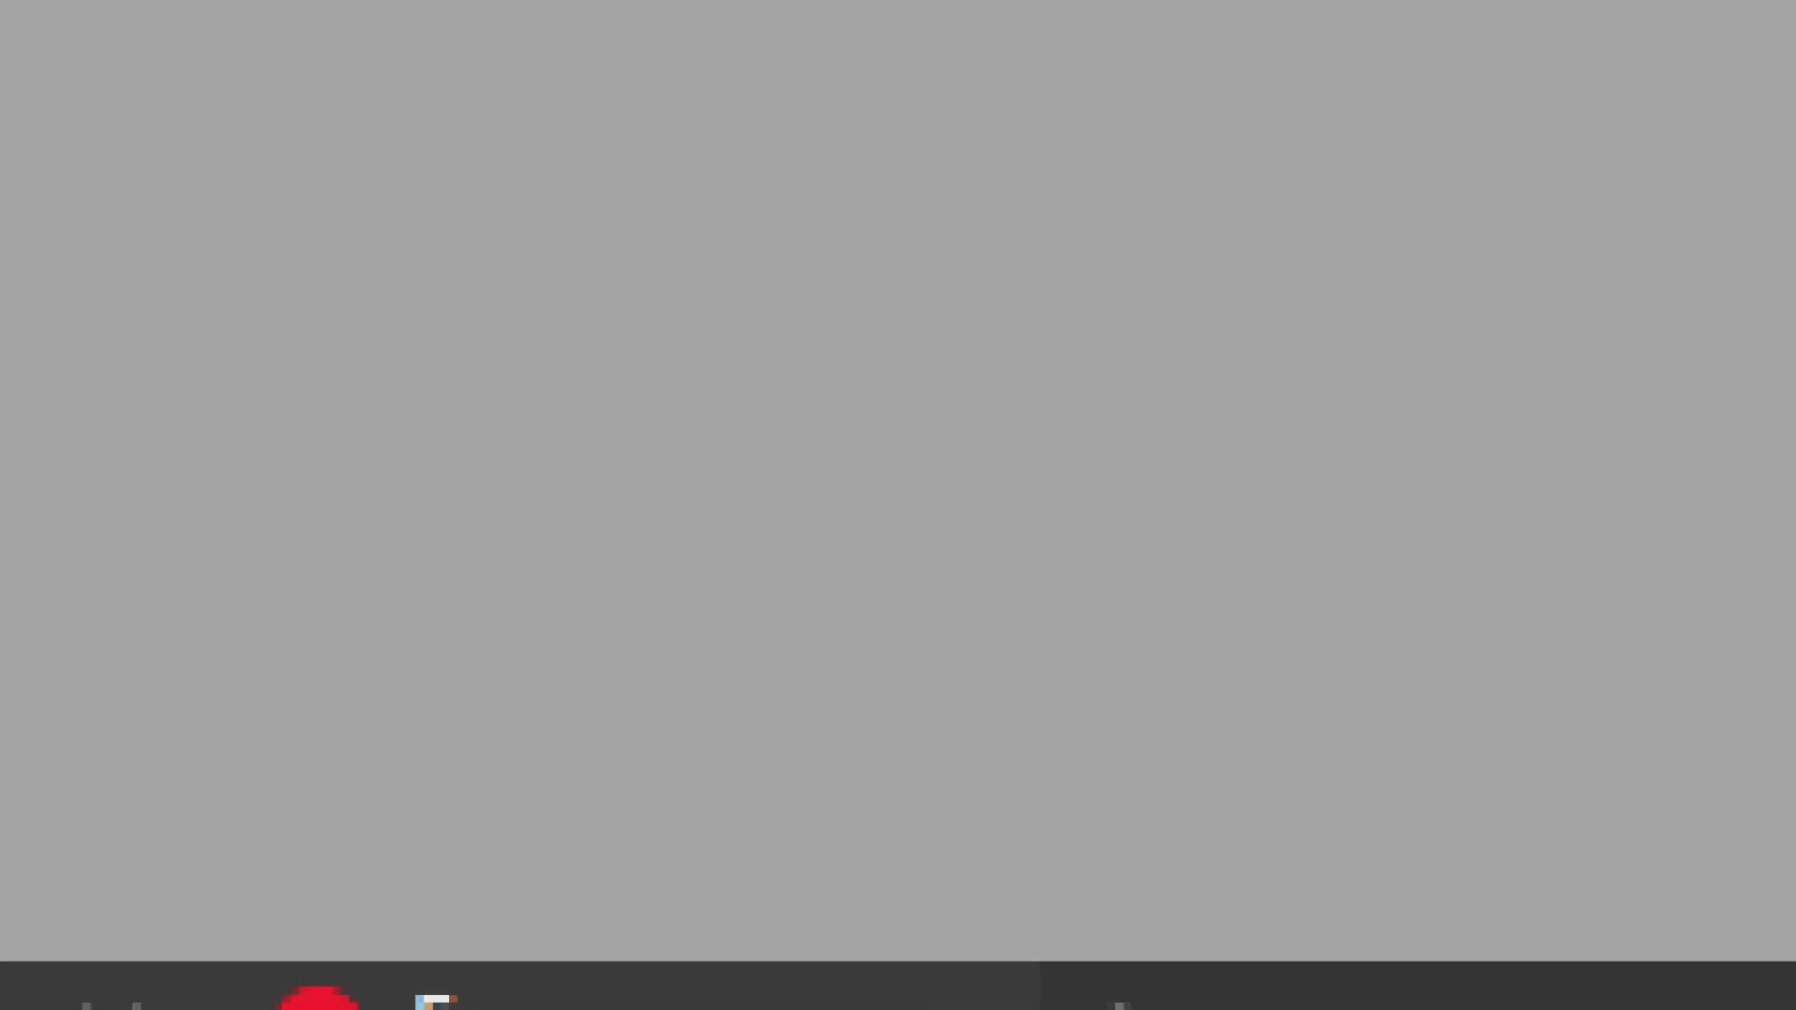
- Open the Preflight panel, examine the overset text entries under the TEXT errors, collapse the list and close the panel
{"action": "left_click", "coordinate": [638, 997]}
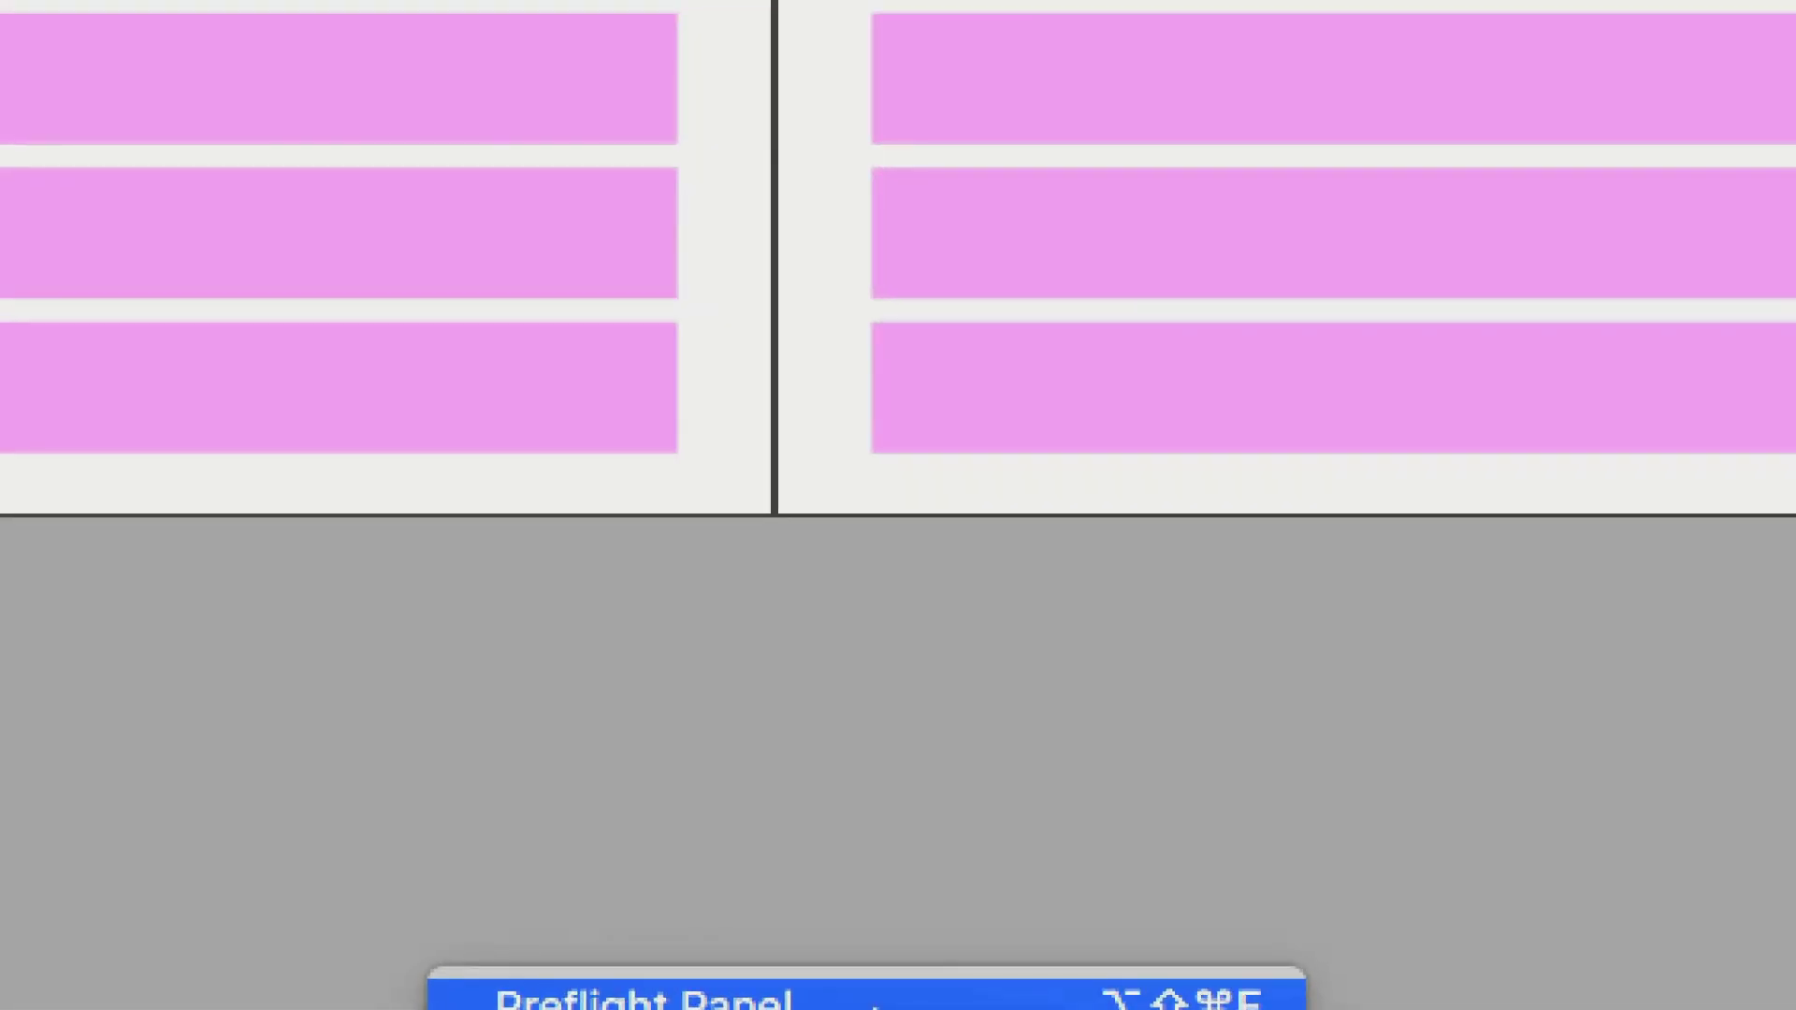
{"action": "left_click", "coordinate": [875, 1000]}
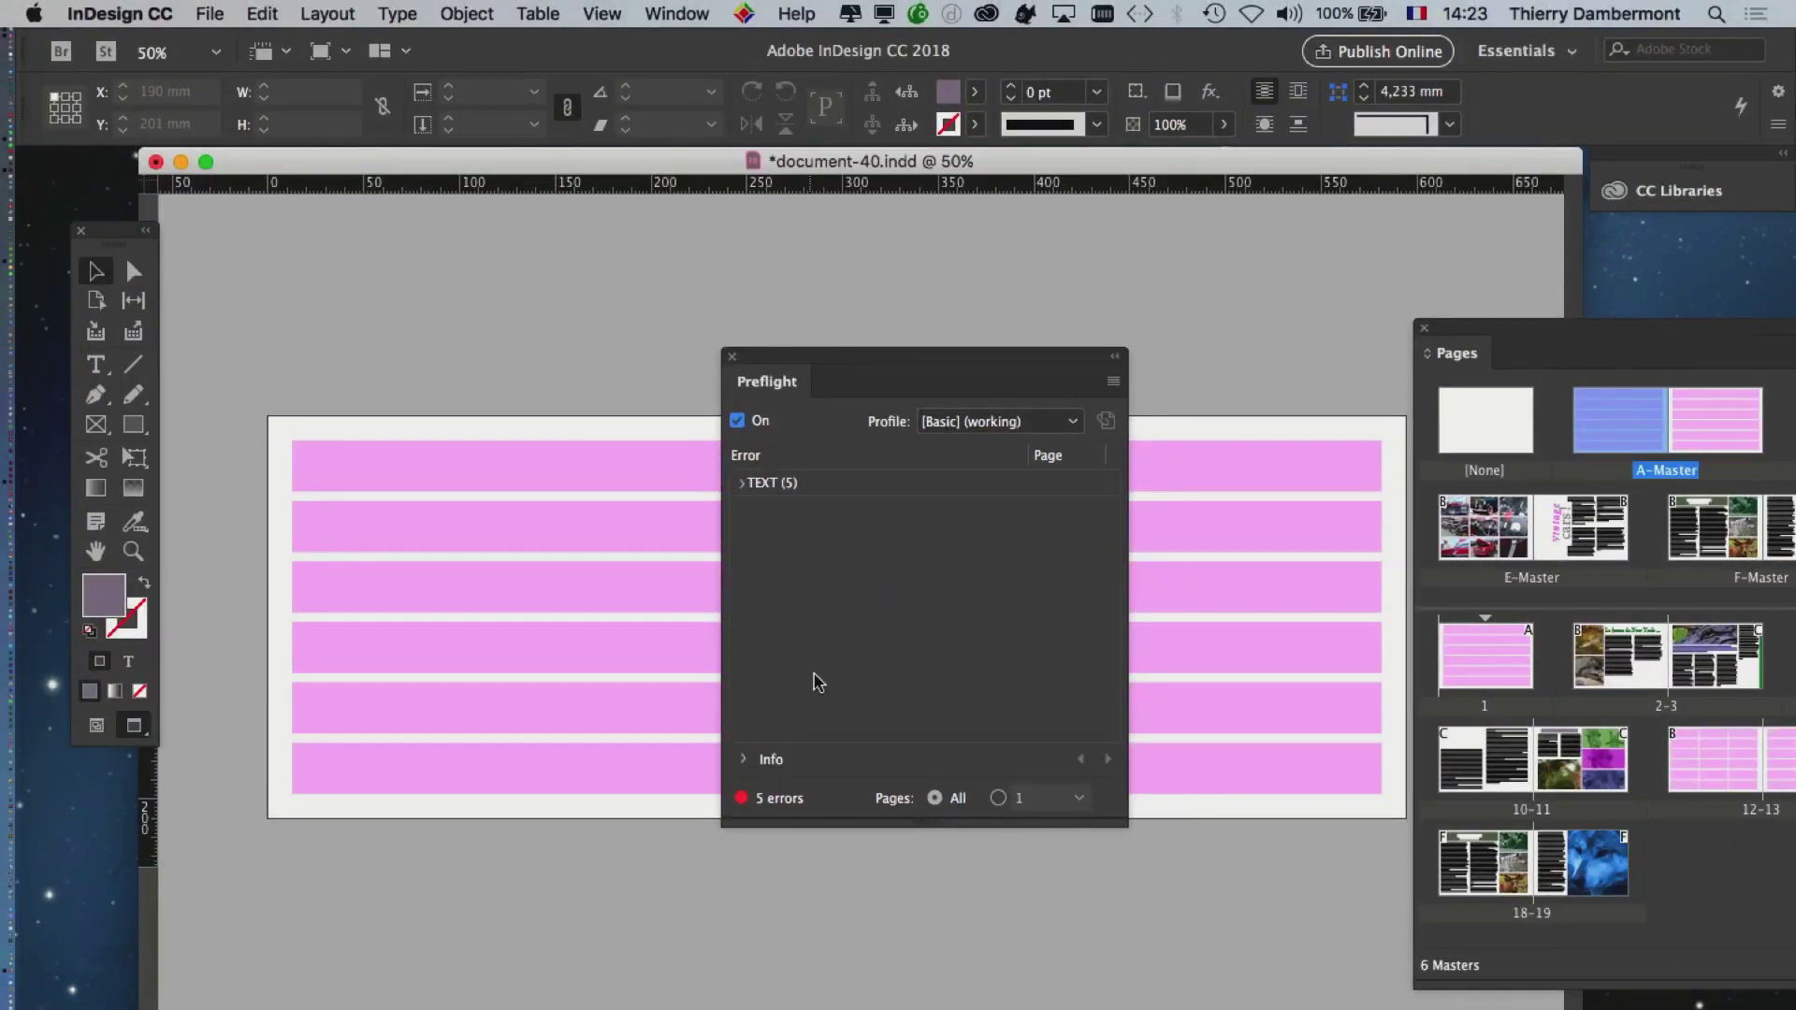
{"action": "left_click_drag", "start_coordinate": [928, 354], "coordinate": [982, 427]}
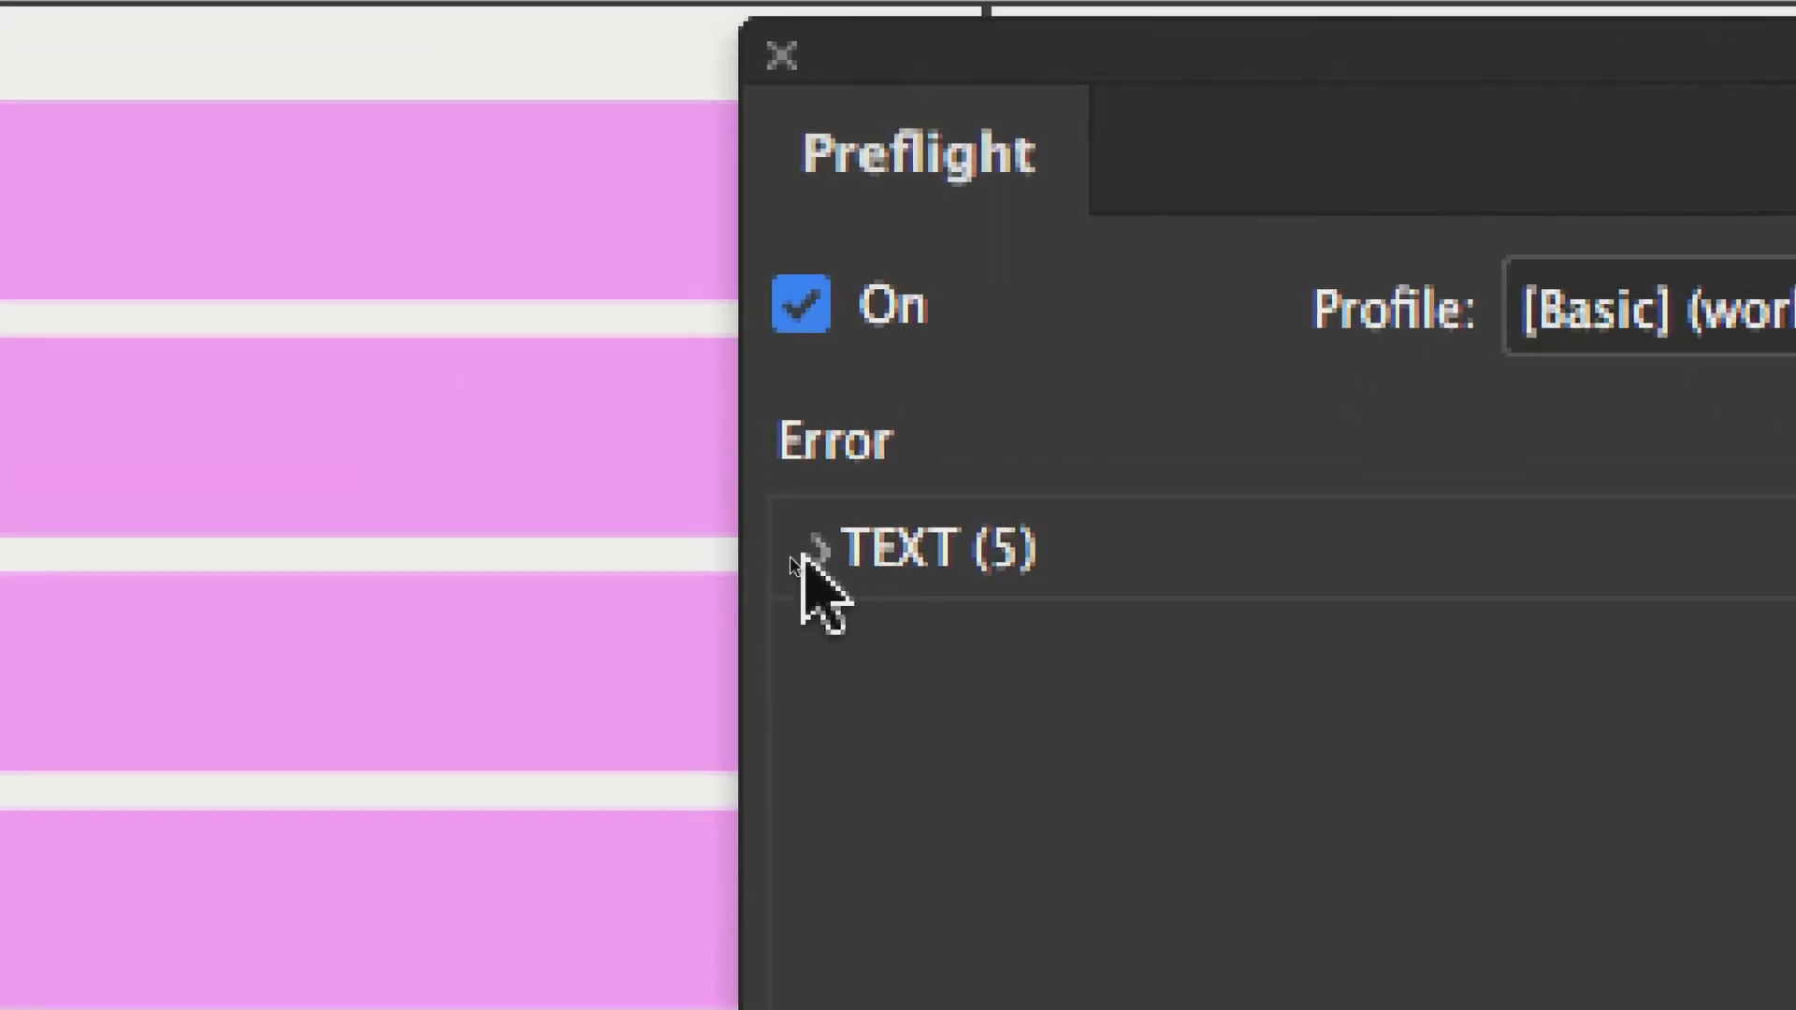
{"action": "left_click", "coordinate": [814, 547]}
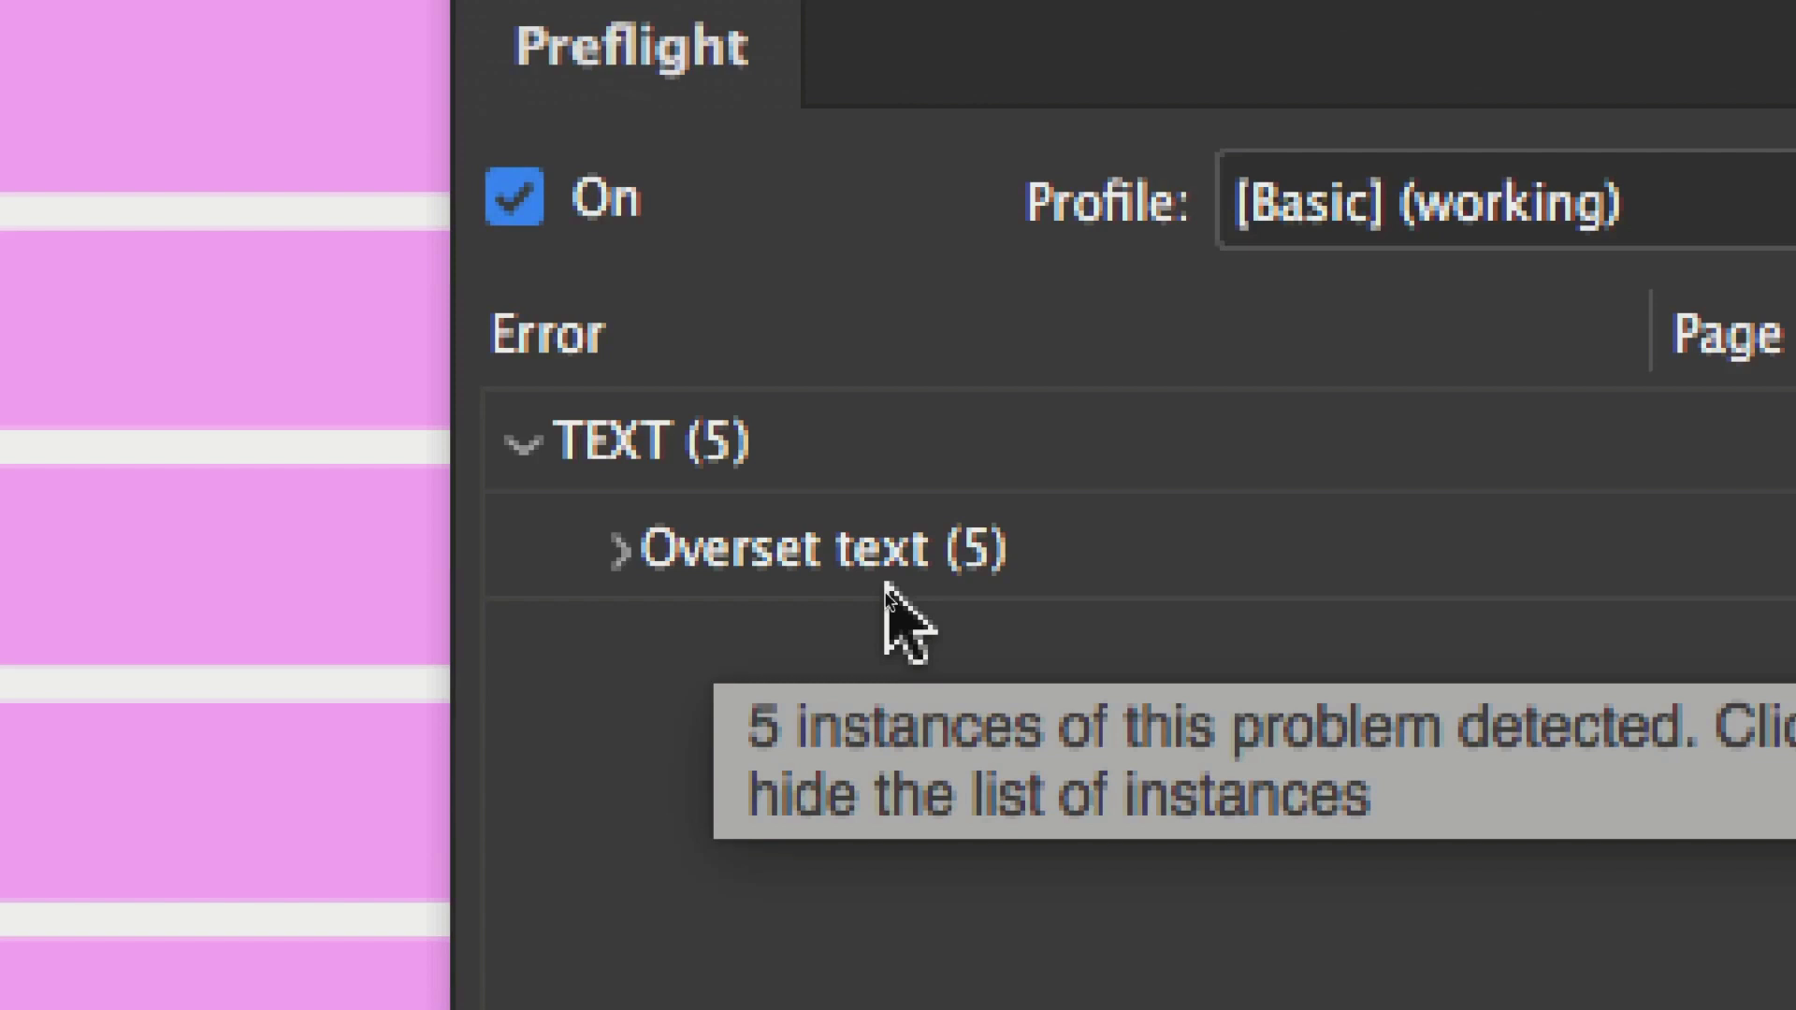
{"action": "left_click", "coordinate": [619, 550]}
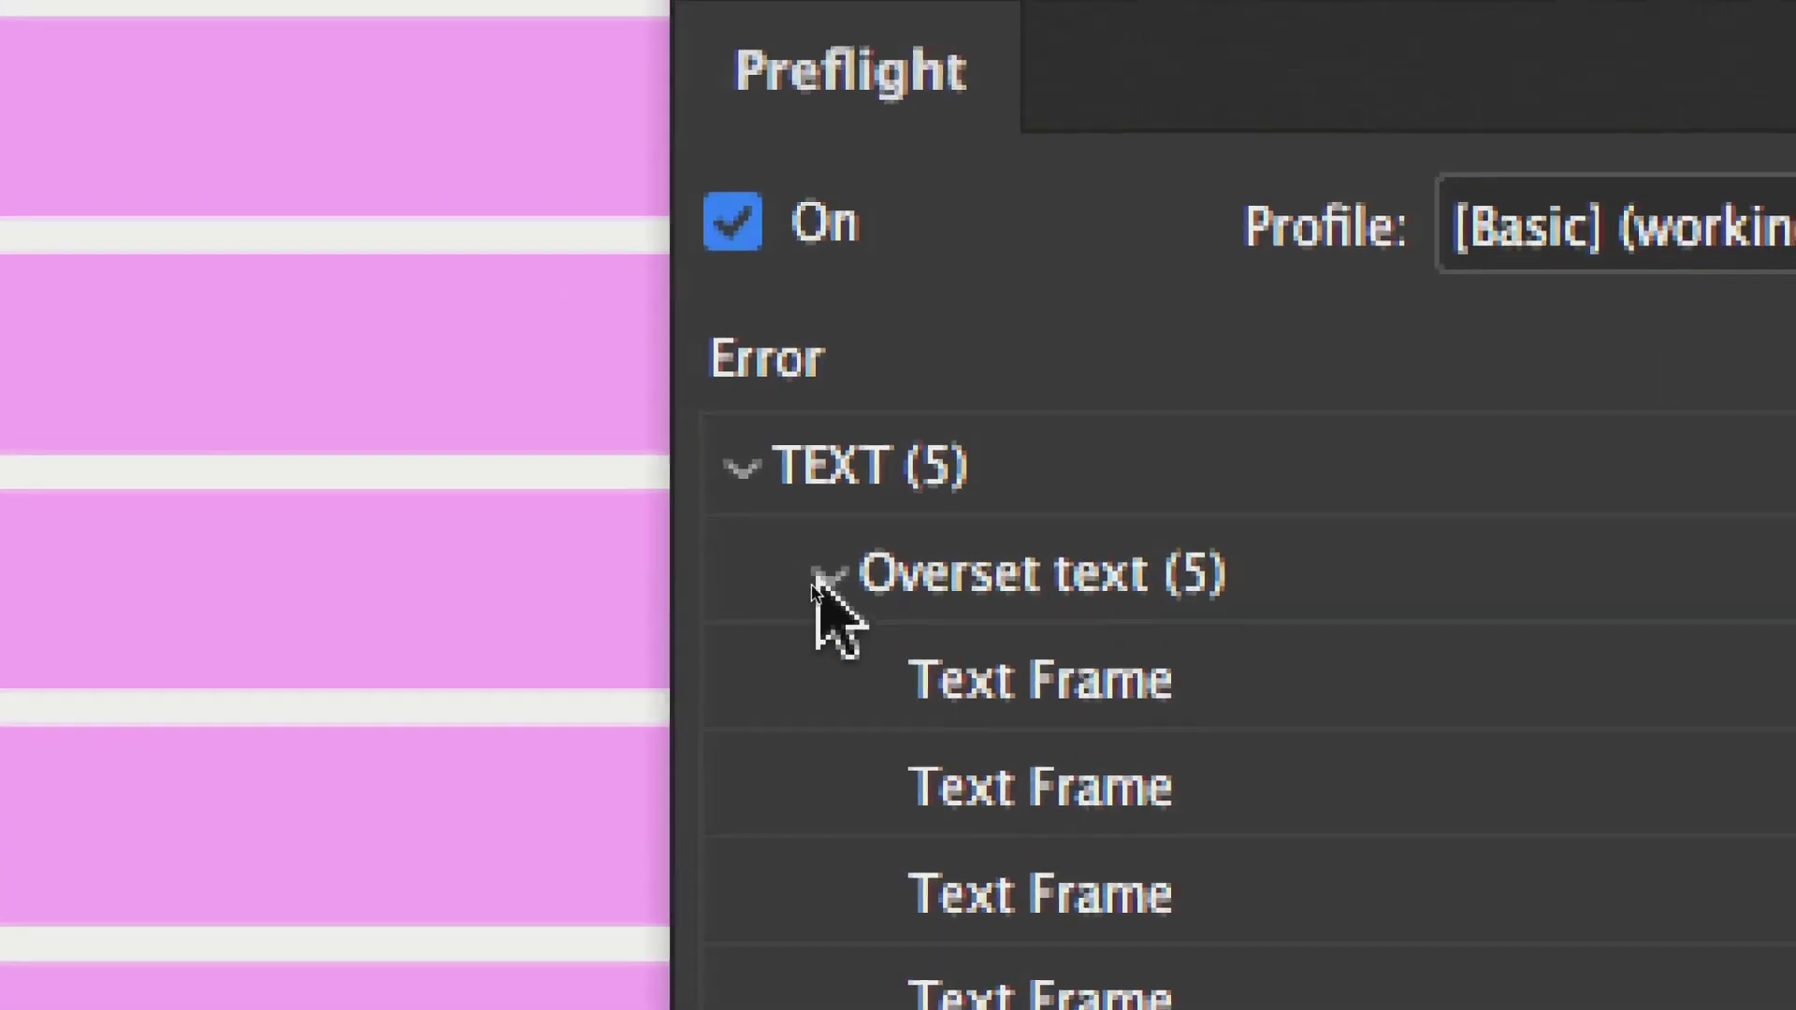
{"action": "left_click", "coordinate": [828, 578]}
{"action": "left_click", "coordinate": [757, 519]}
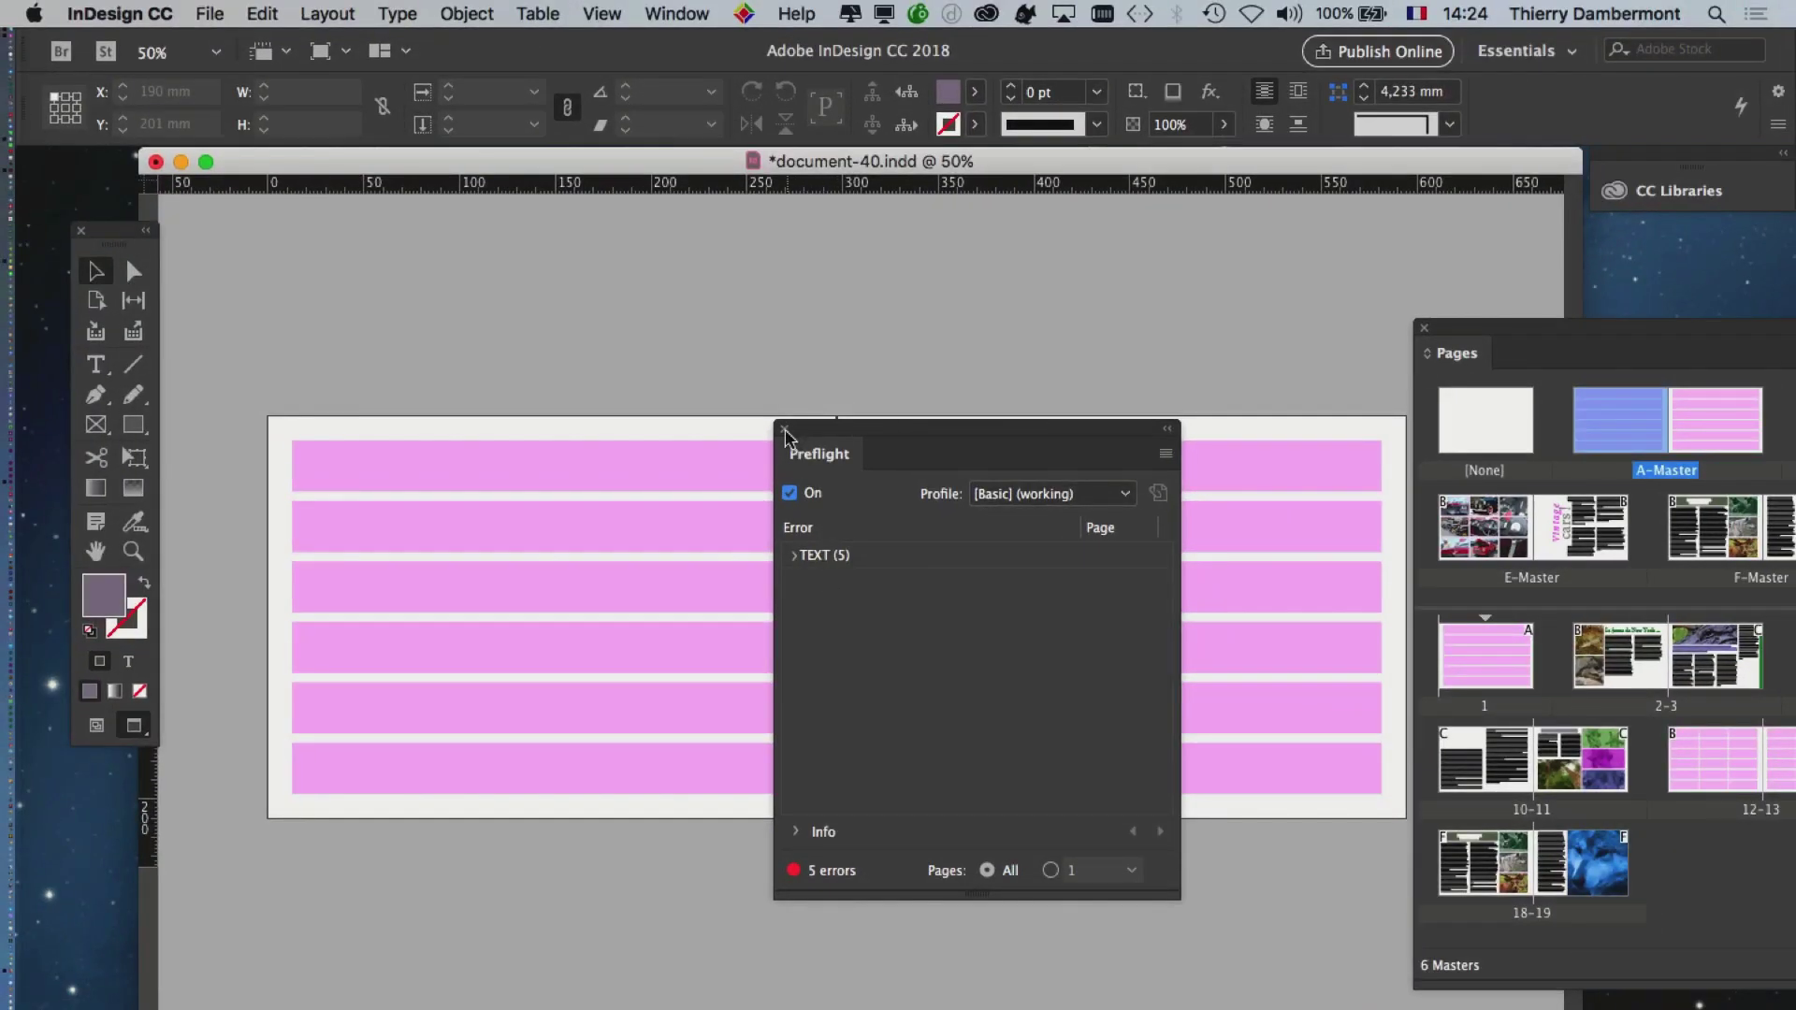
{"action": "left_click", "coordinate": [781, 419]}
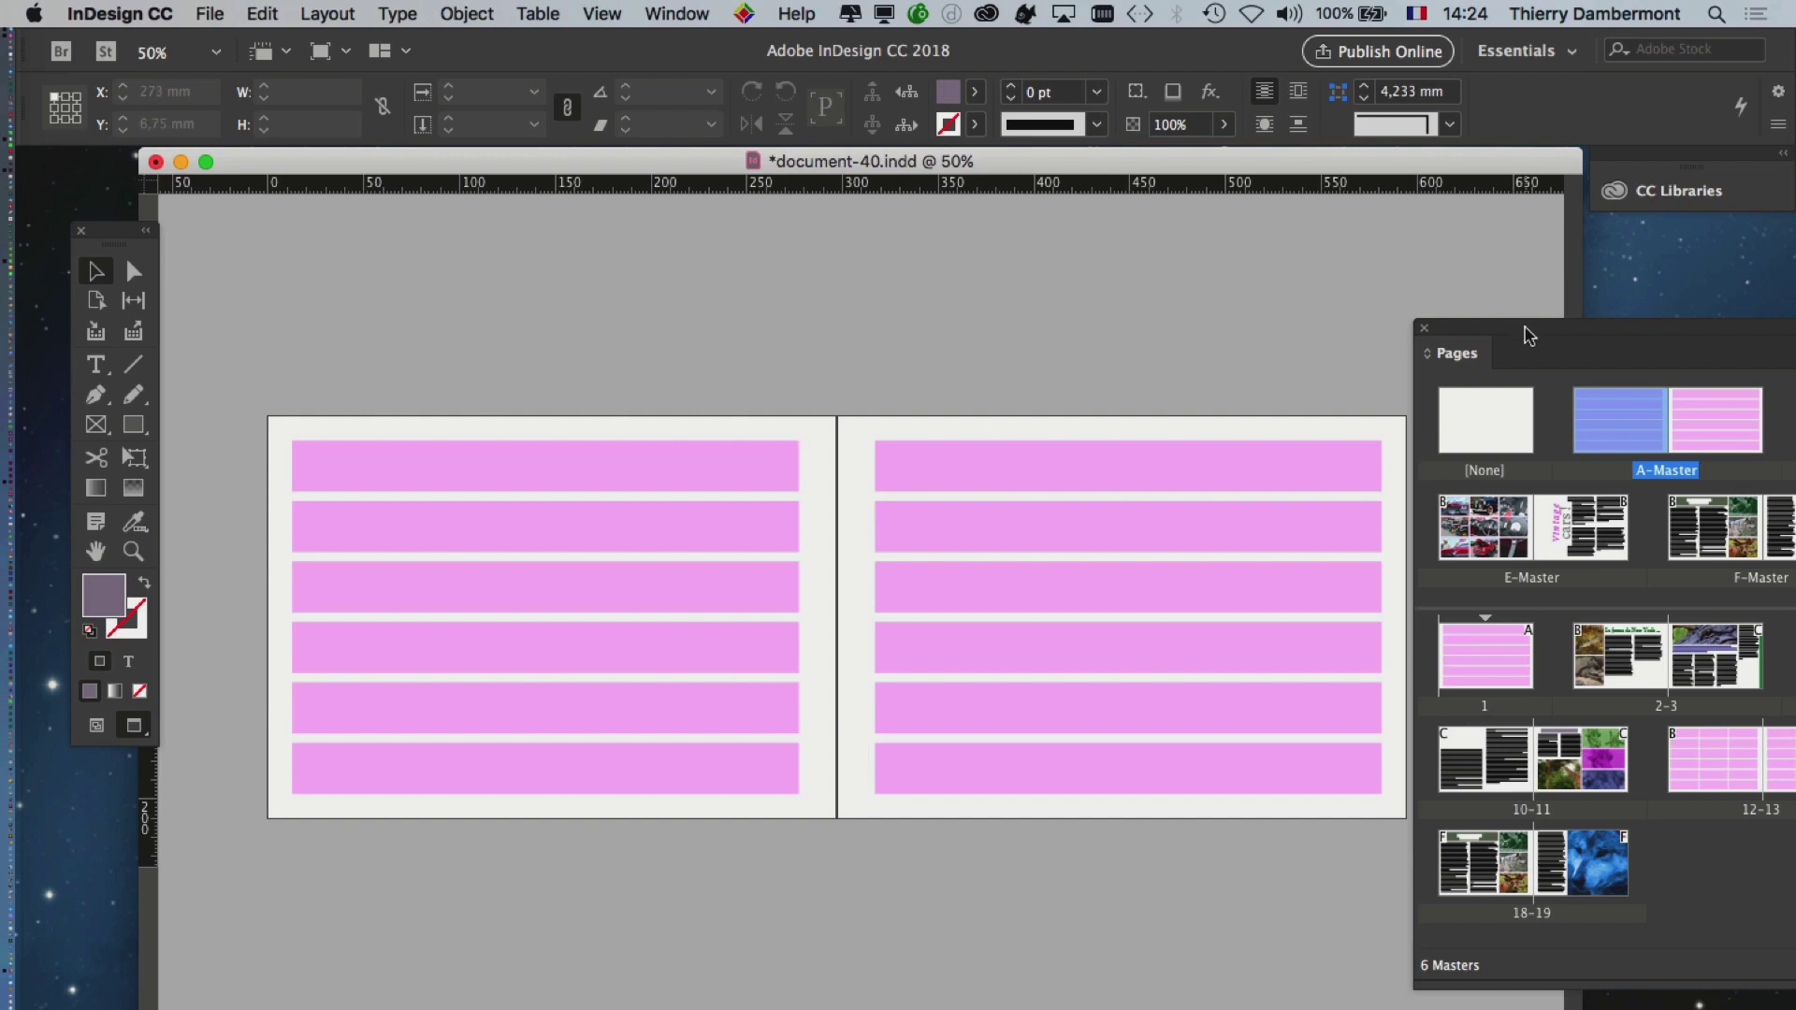
- Bring the Pages panel over the document to review its masters and pages, and move it back clear of the A-Master spread
{"action": "left_click_drag", "start_coordinate": [1526, 335], "coordinate": [1159, 248]}
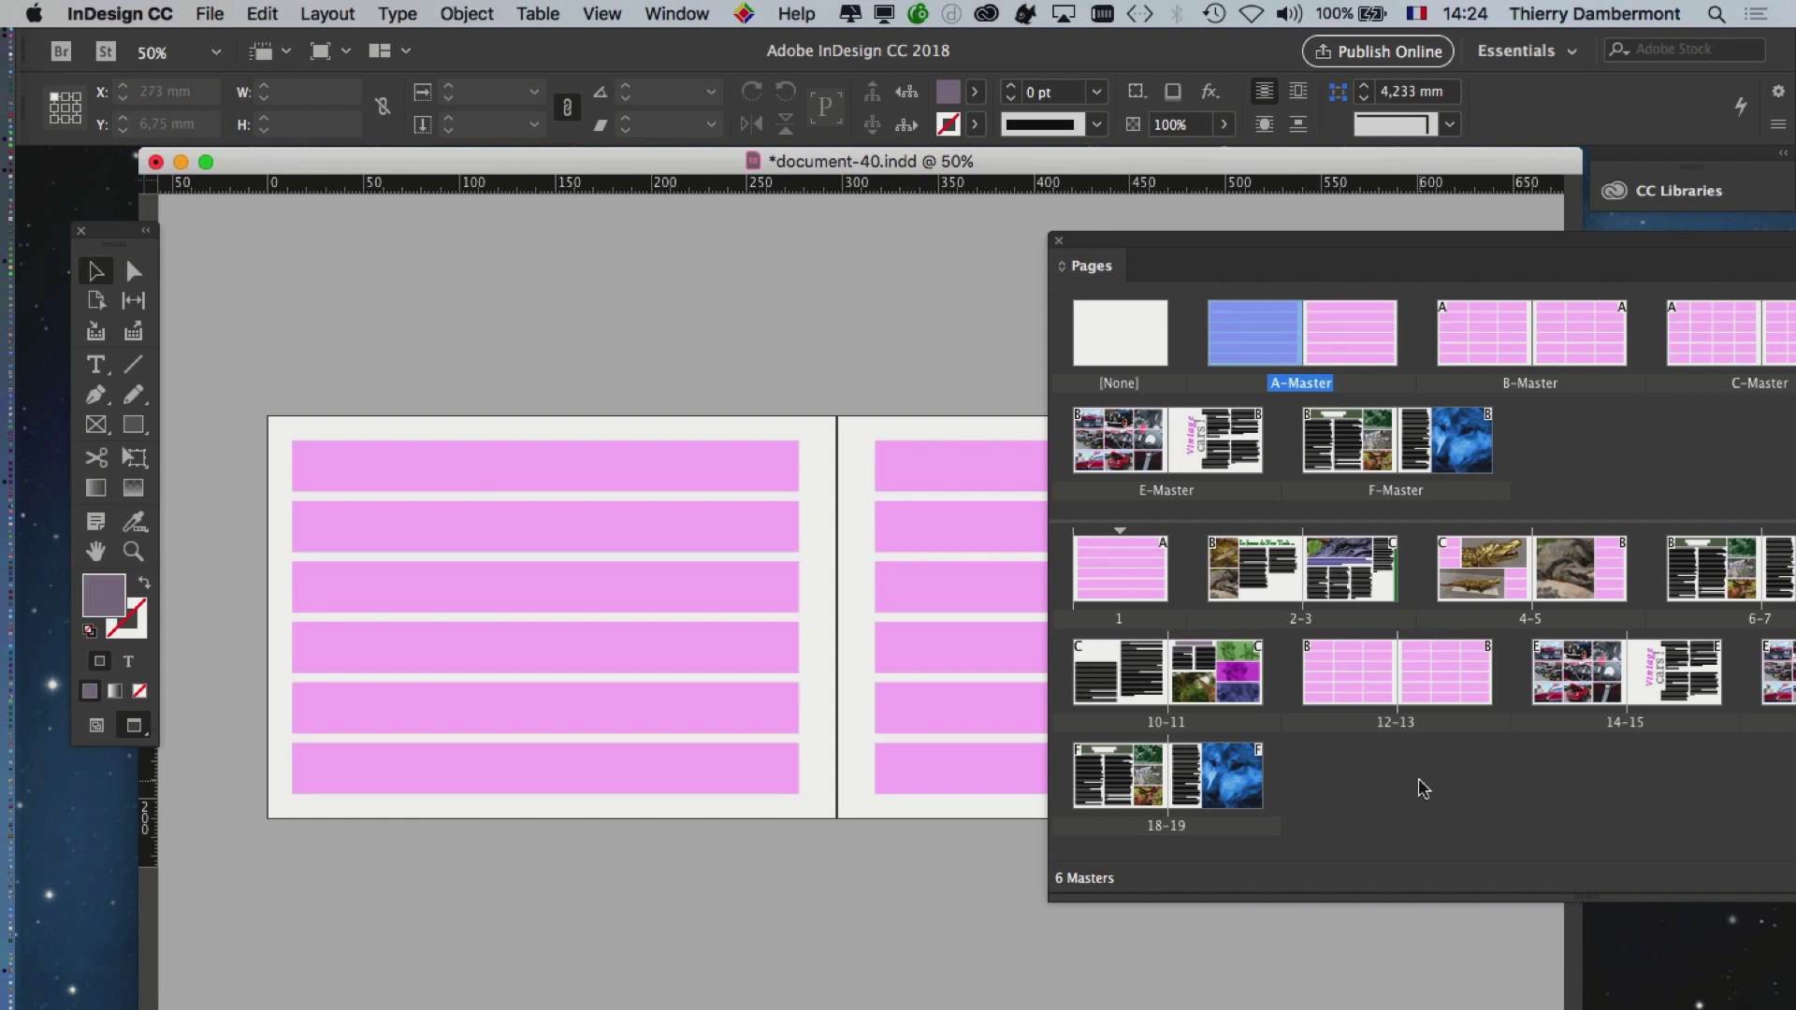
{"action": "left_click_drag", "start_coordinate": [1394, 245], "coordinate": [783, 263]}
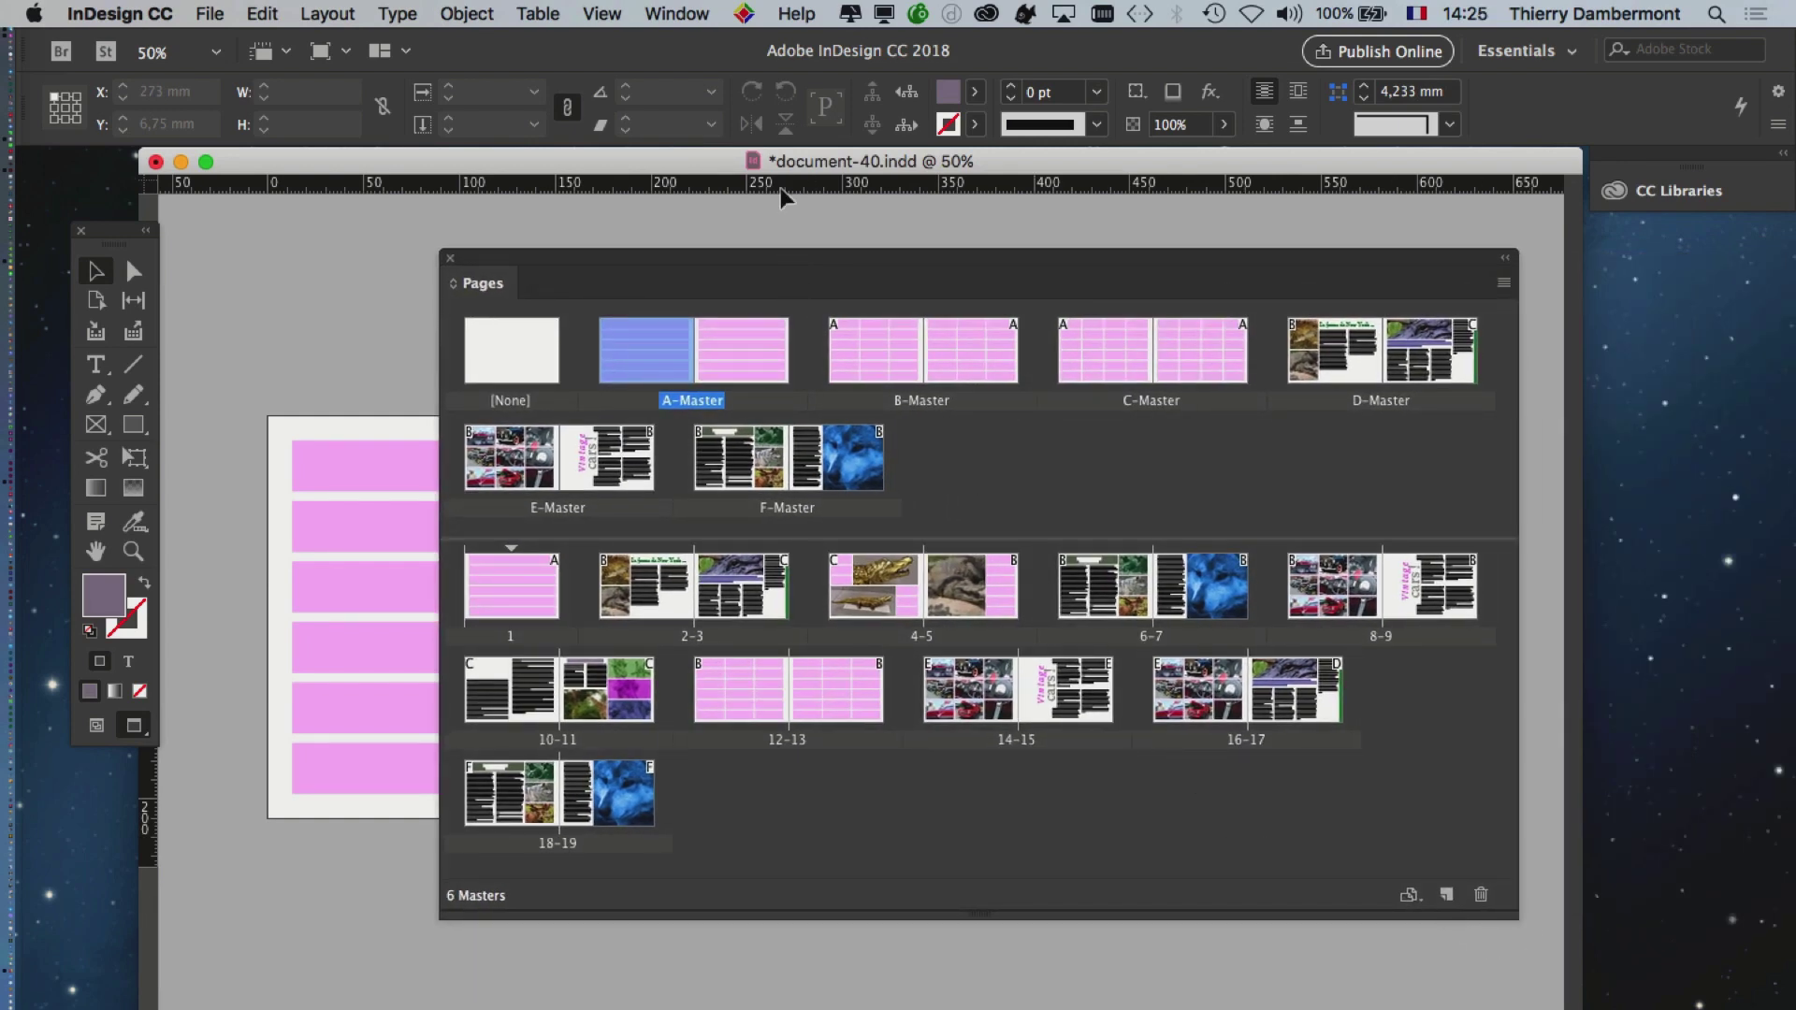
{"action": "left_click_drag", "start_coordinate": [1063, 263], "coordinate": [1464, 336]}
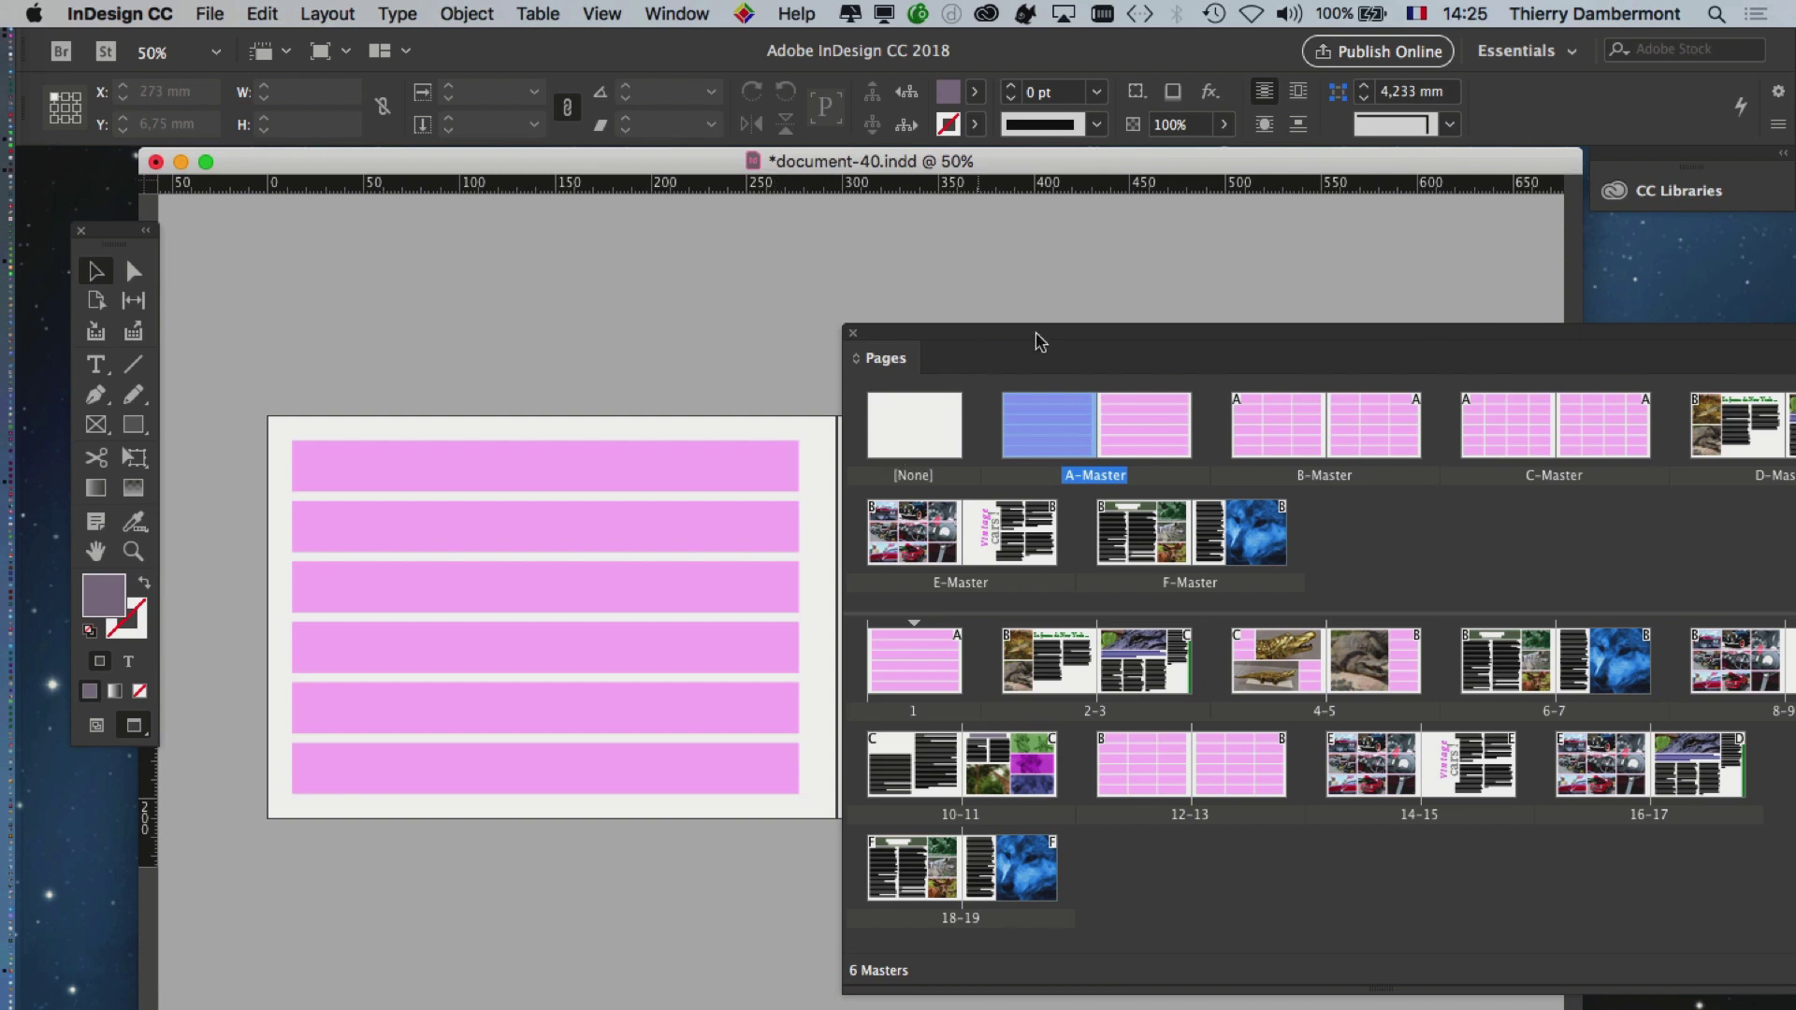
{"action": "left_click_drag", "start_coordinate": [1038, 341], "coordinate": [1757, 483]}
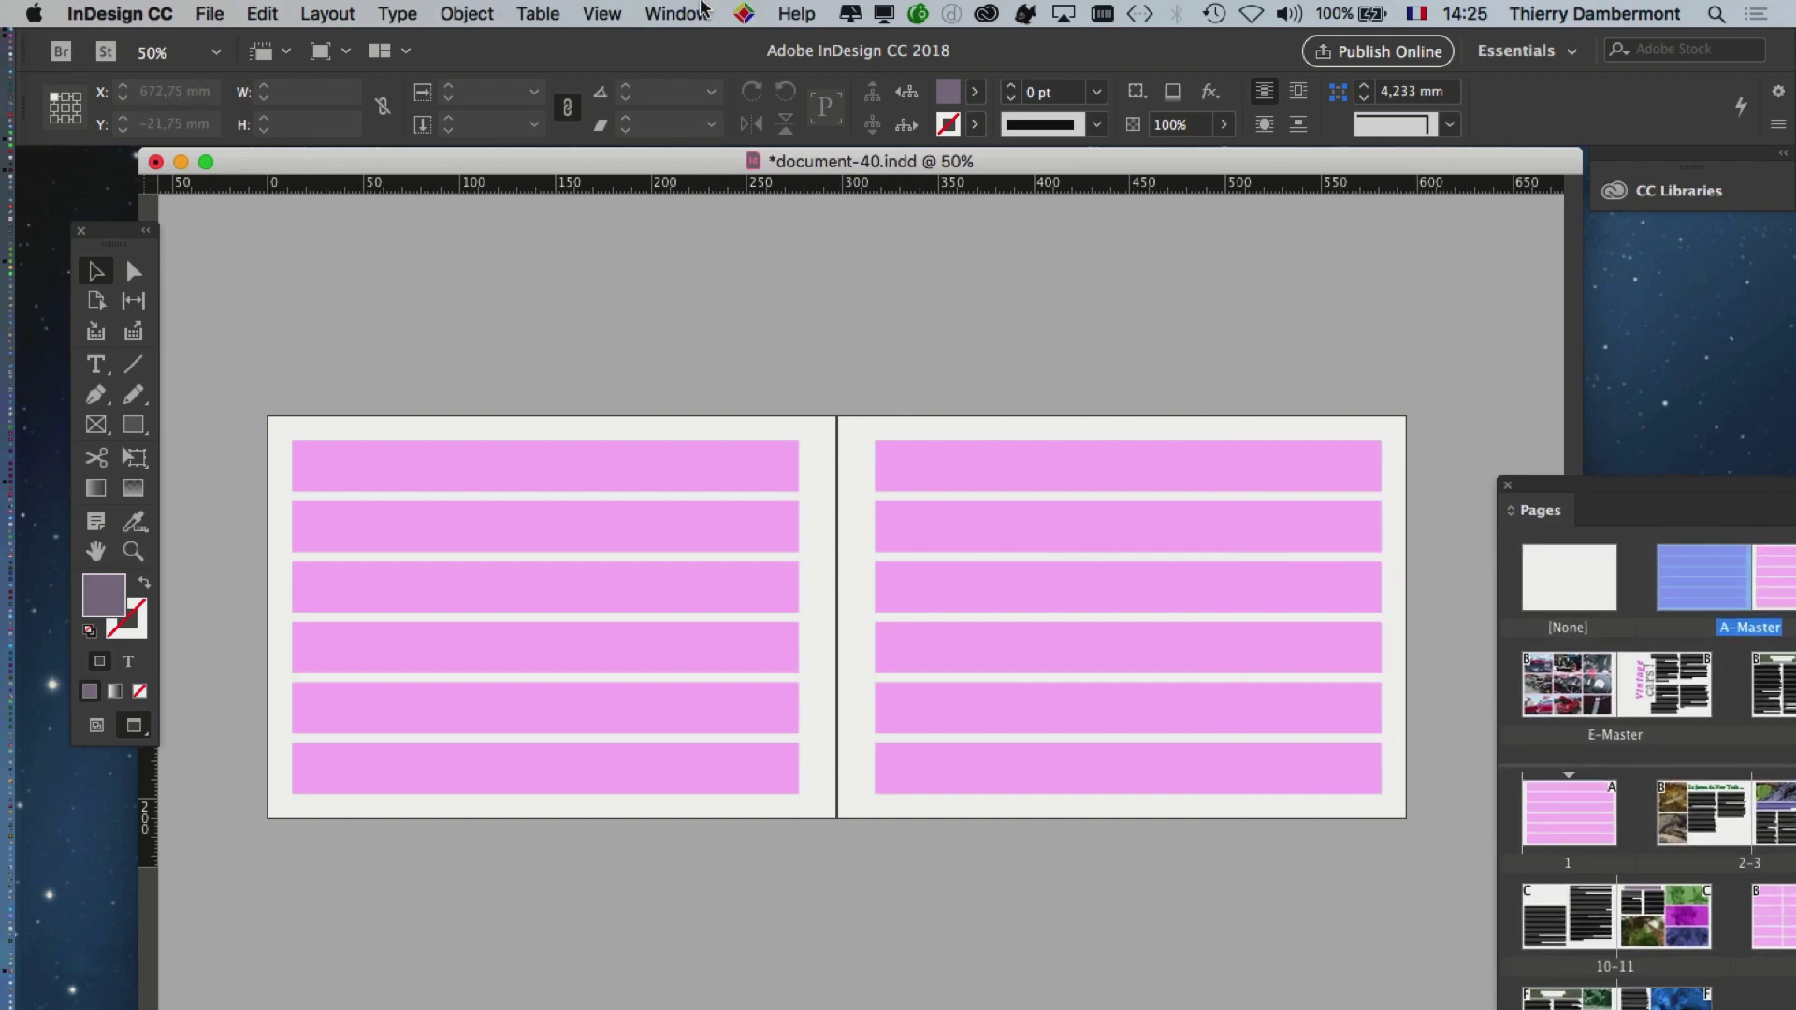
- Show the Layers panel and place it over the A-Master spread
{"action": "left_click", "coordinate": [702, 8]}
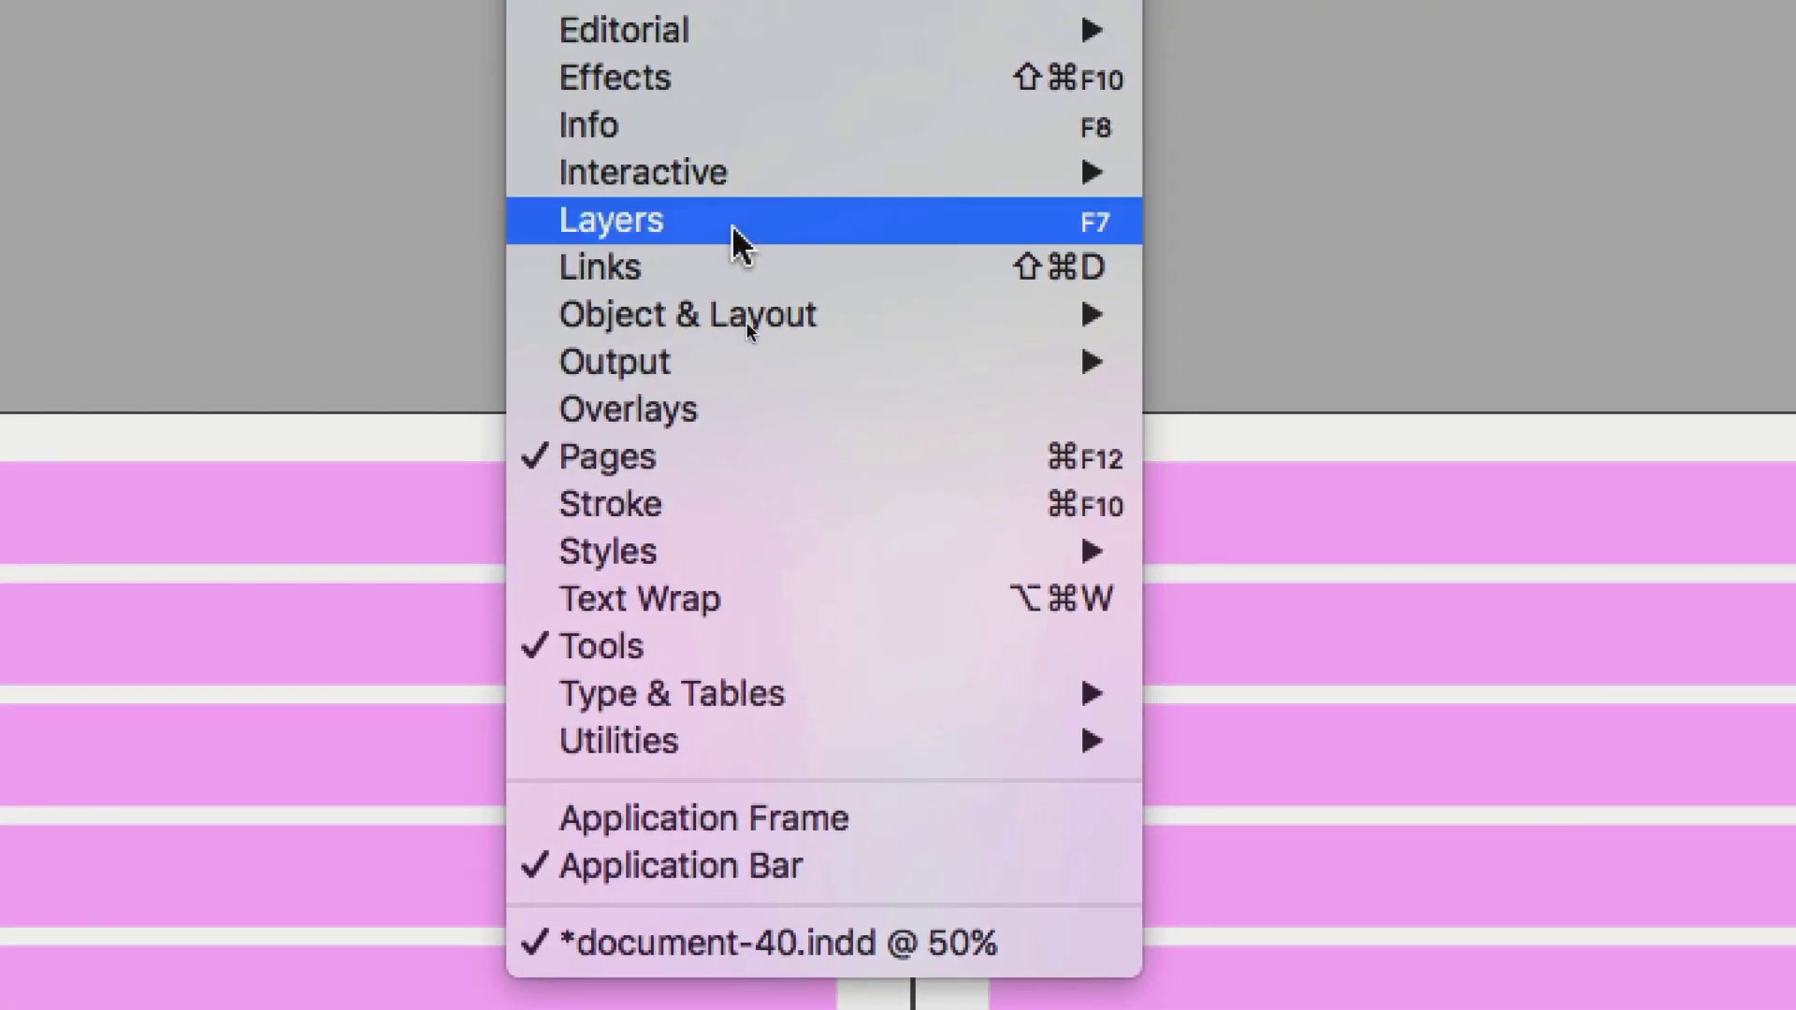
{"action": "left_click", "coordinate": [729, 226]}
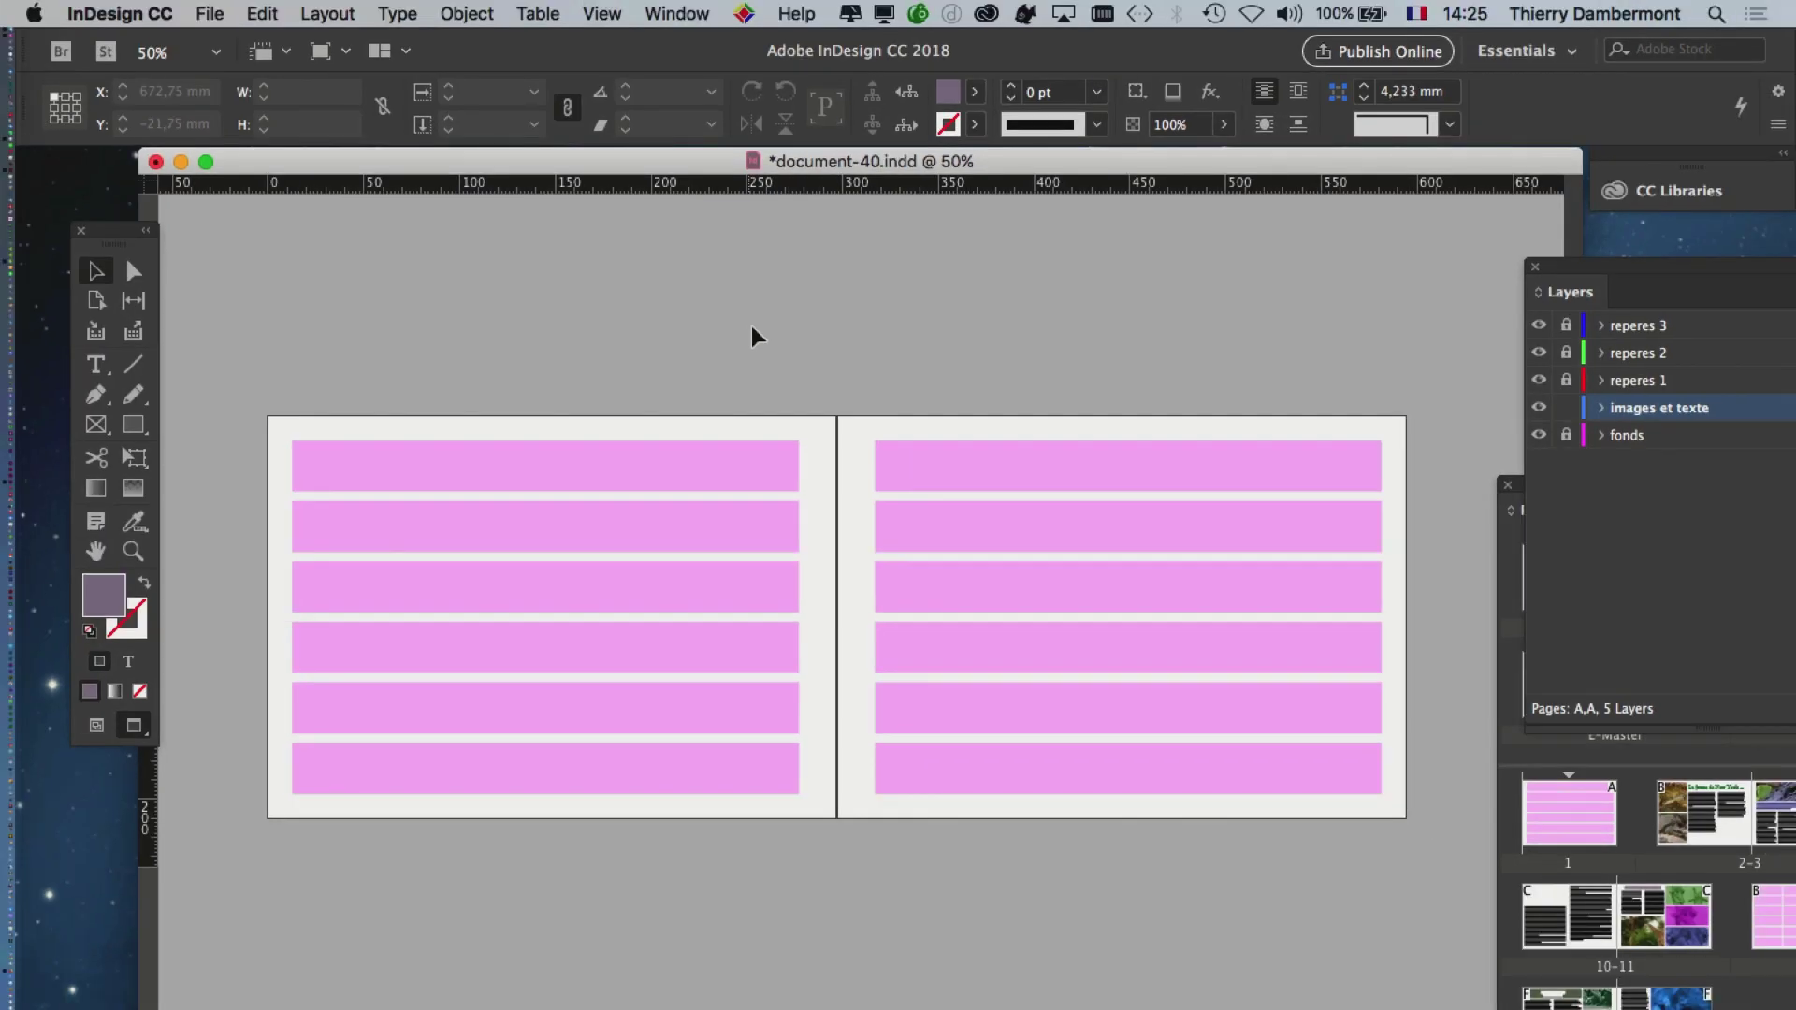
{"action": "left_click_drag", "start_coordinate": [1571, 296], "coordinate": [944, 243]}
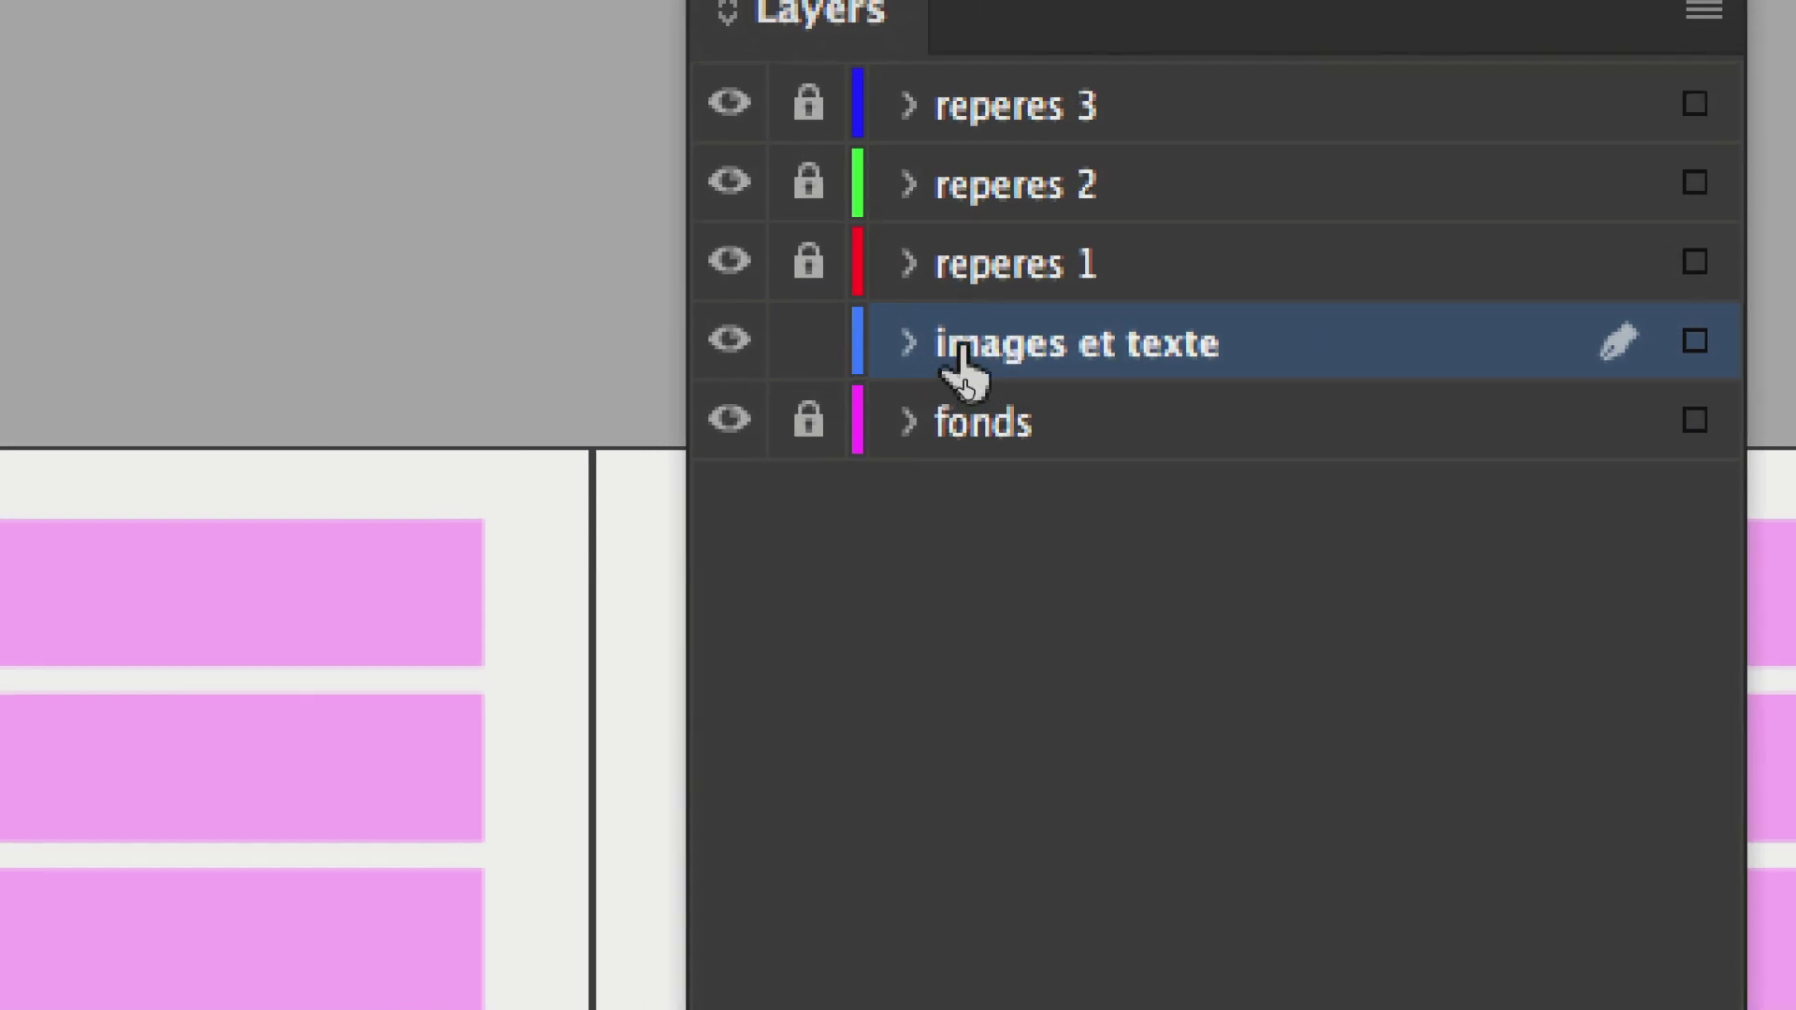
- Expand the images et texte layer to compare its rectangles with the frames on the A-Master spread, and collapse it again
{"action": "left_click", "coordinate": [933, 402]}
{"action": "scroll", "coordinate": [938, 408], "scroll_direction": "down", "scroll_amount": 2}
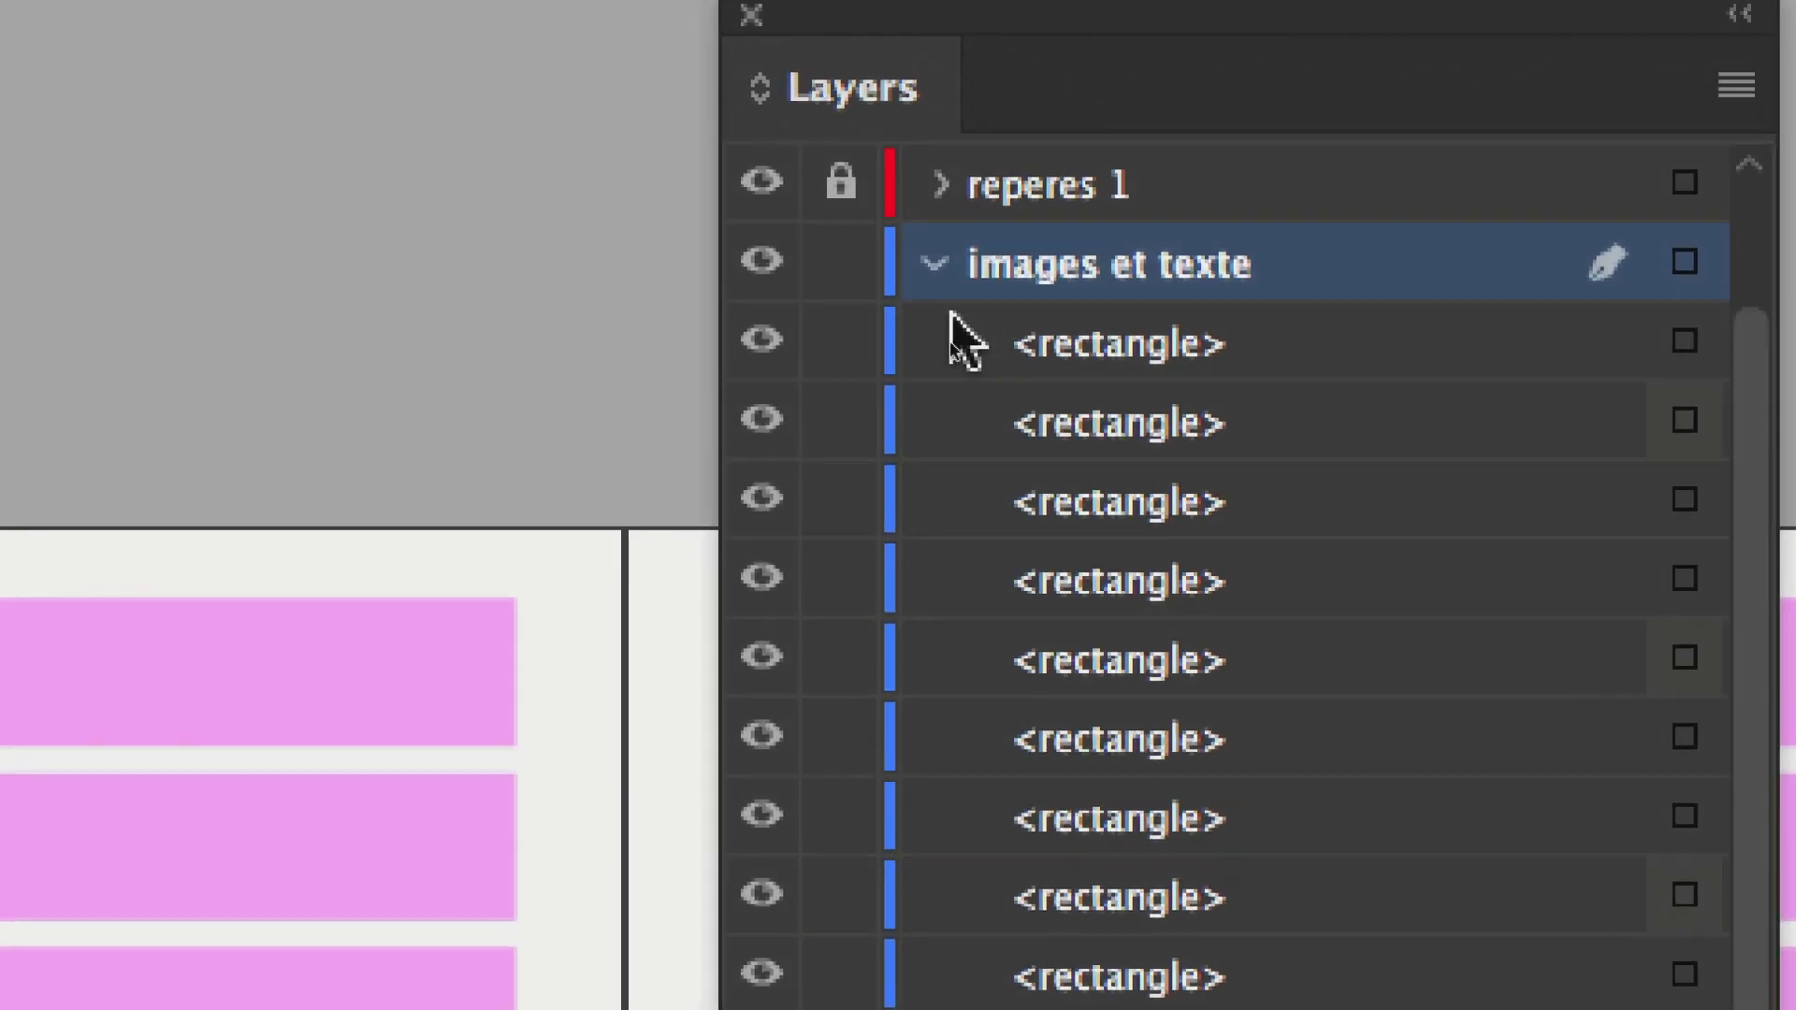
{"action": "left_click", "coordinate": [946, 301]}
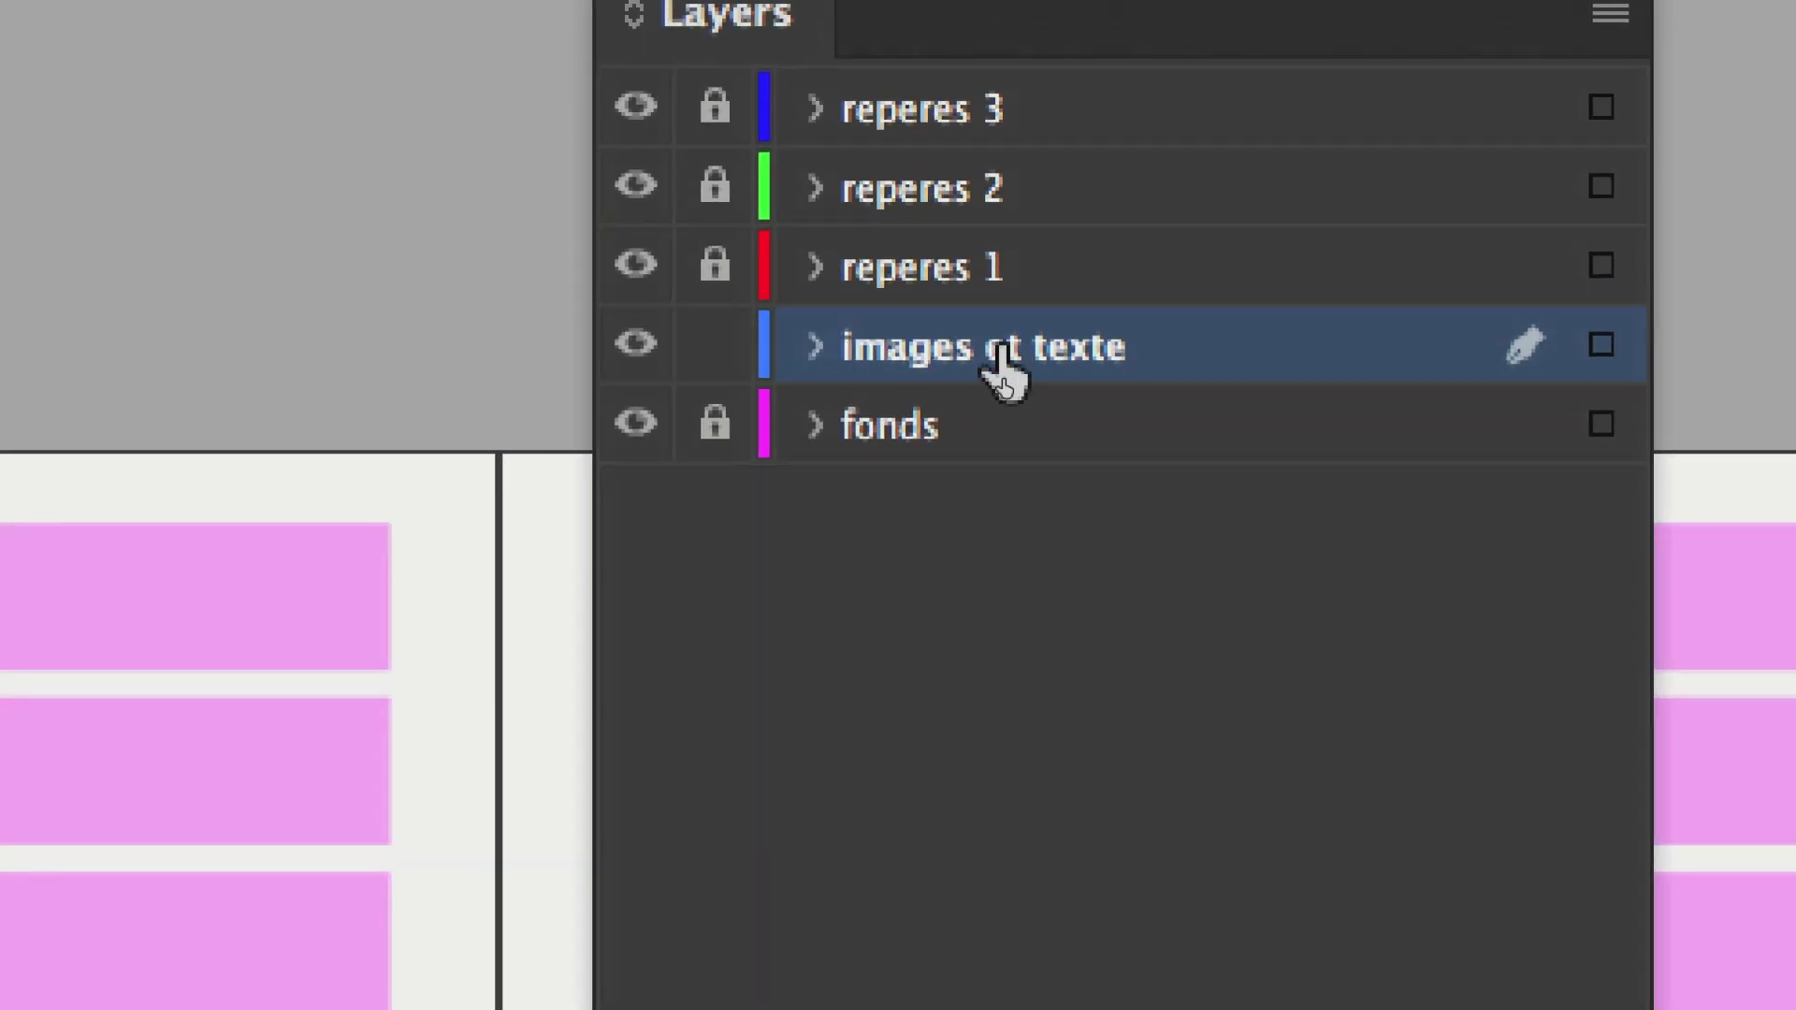
{"action": "left_click", "coordinate": [928, 347]}
{"action": "scroll", "coordinate": [939, 355], "scroll_direction": "down", "scroll_amount": 2}
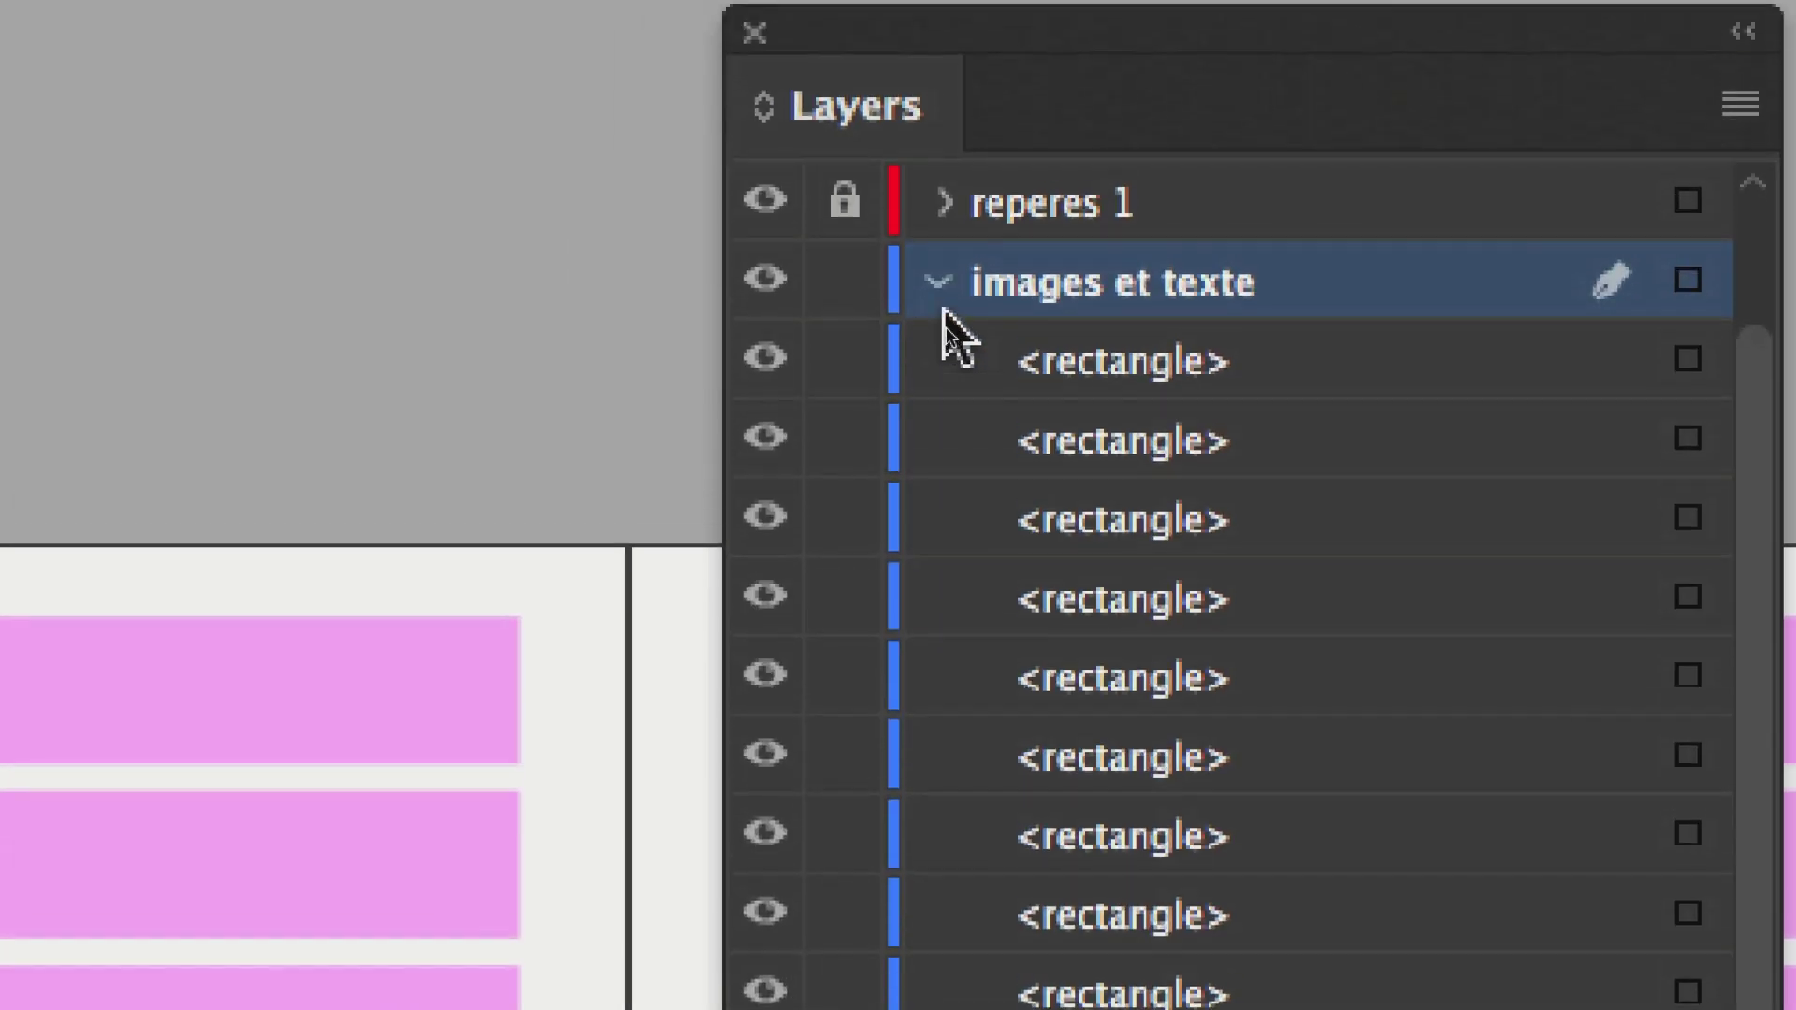
{"action": "left_click", "coordinate": [926, 187]}
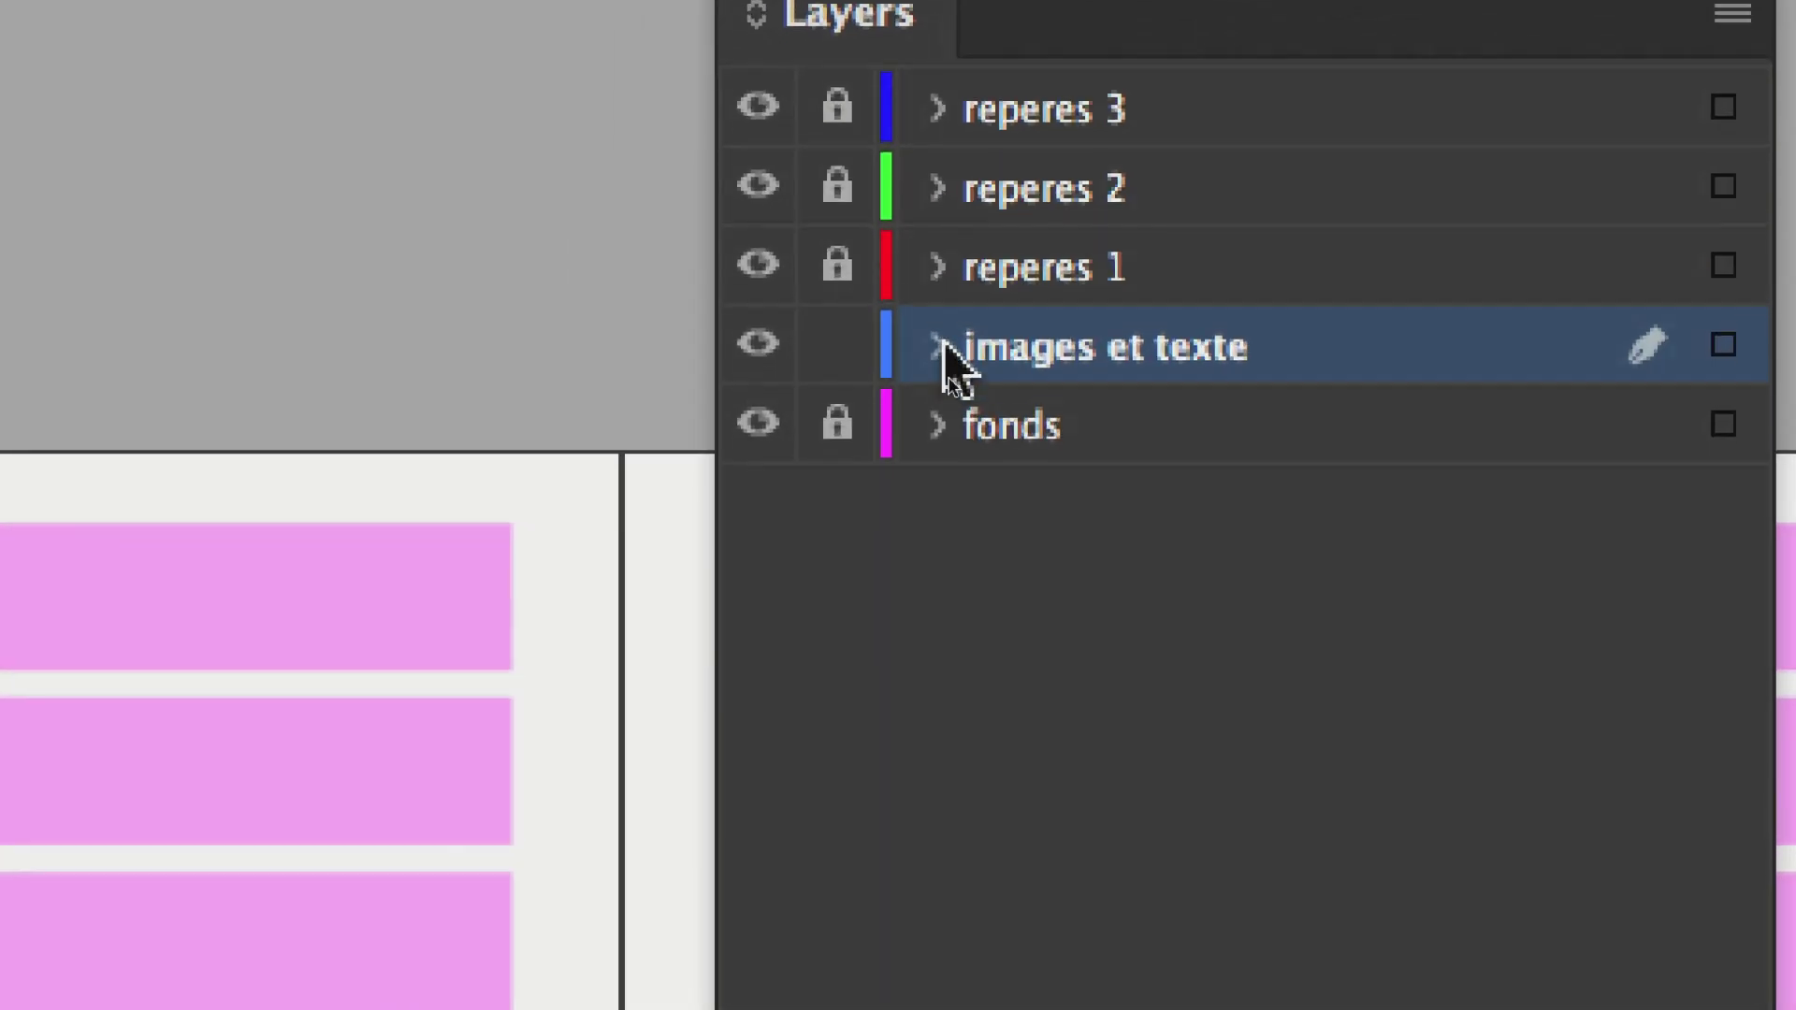
{"action": "left_click", "coordinate": [947, 454]}
{"action": "scroll", "coordinate": [964, 472], "scroll_direction": "down", "scroll_amount": 2}
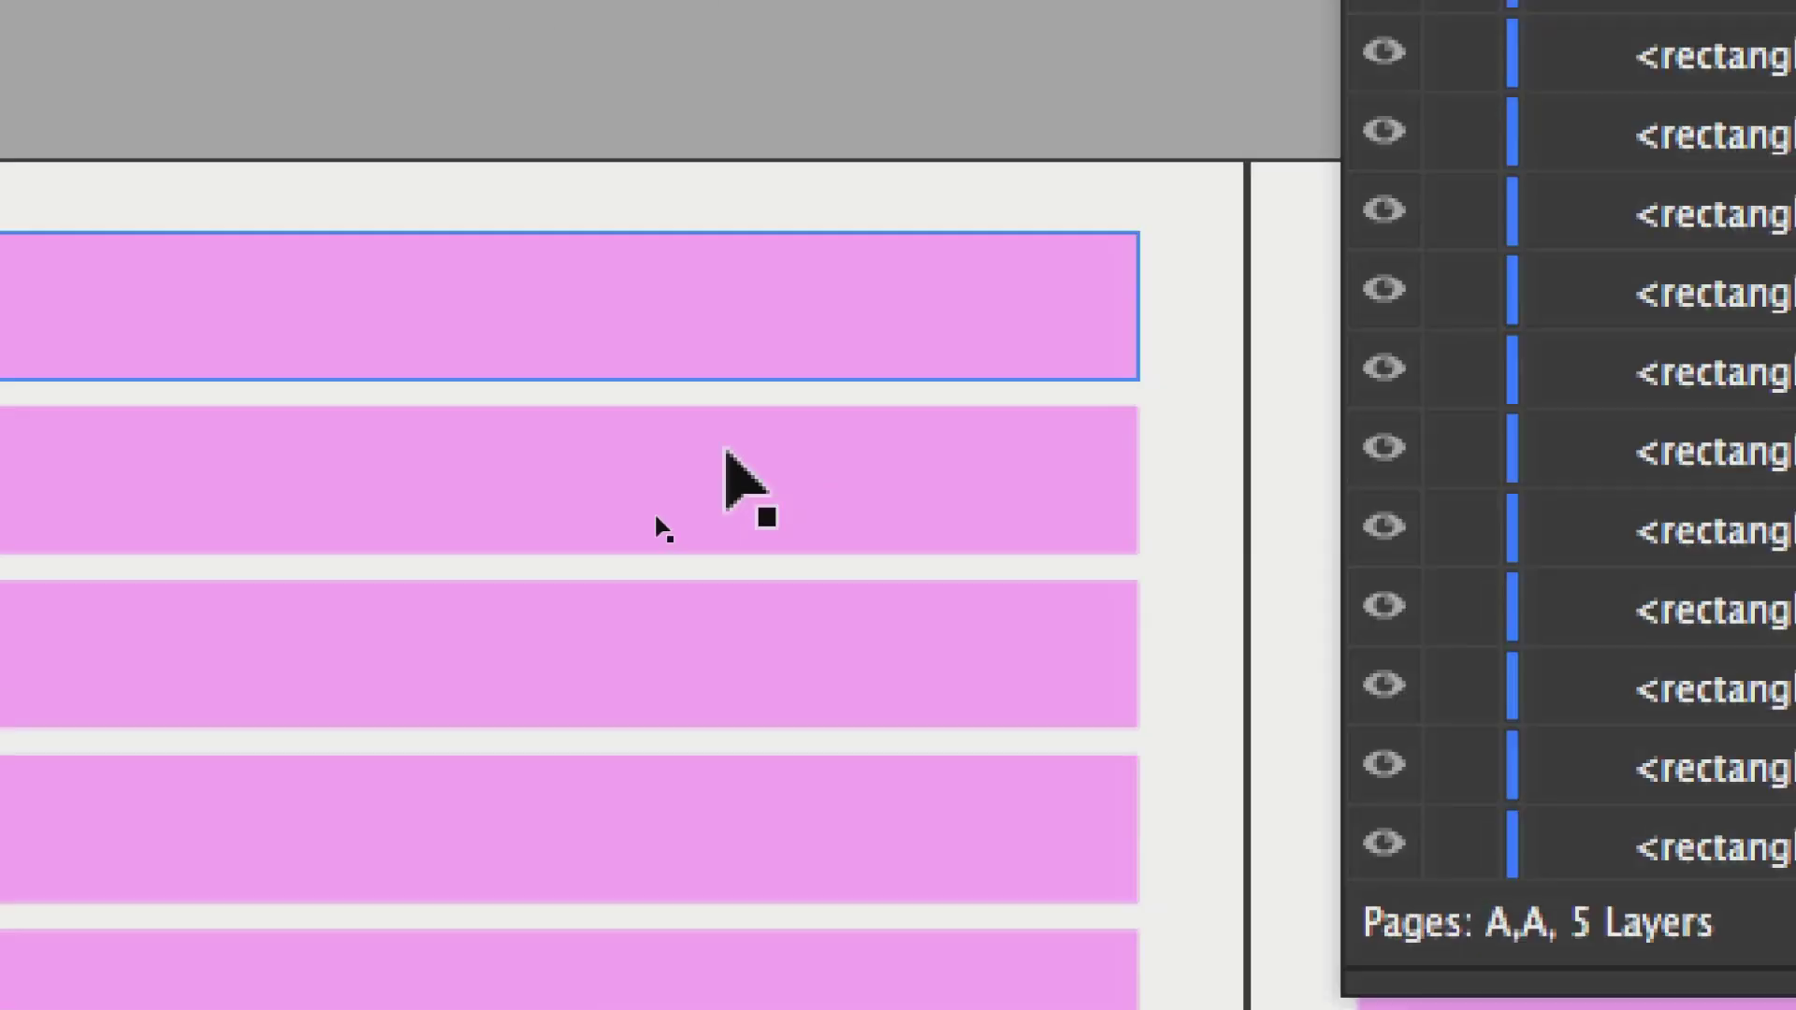
{"action": "left_click", "coordinate": [726, 453]}
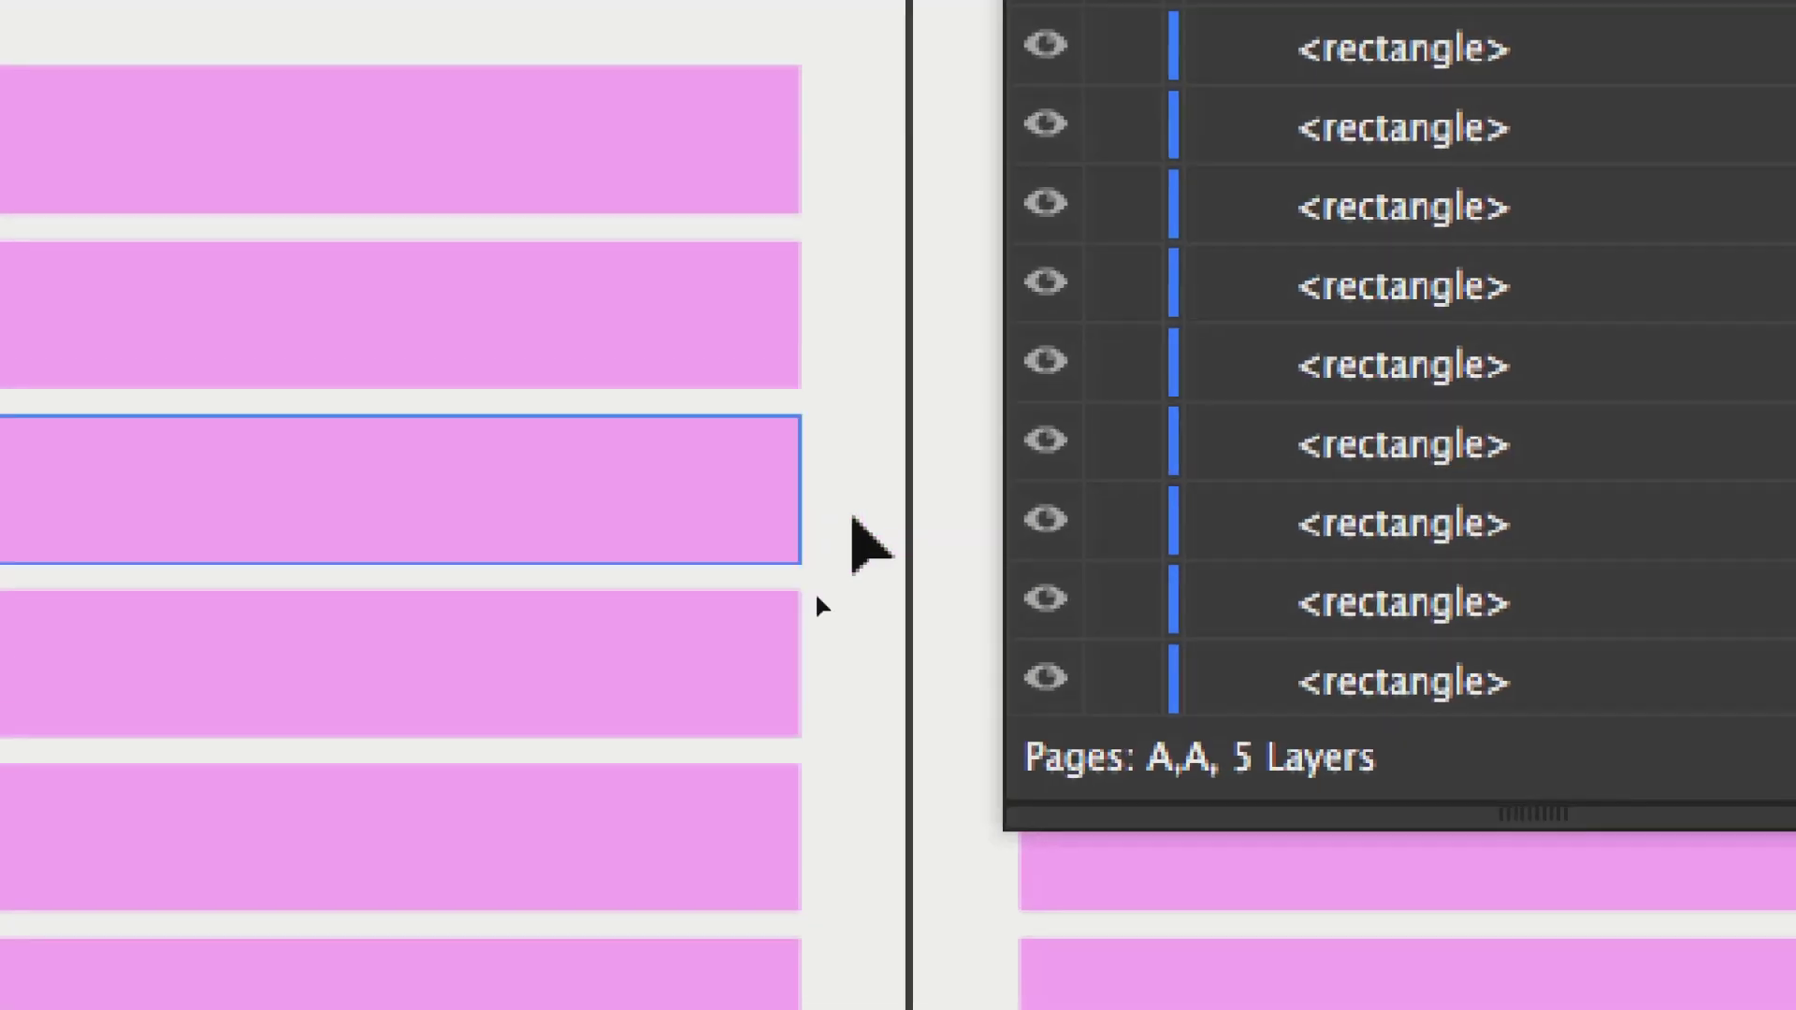
{"action": "left_click", "coordinate": [1411, 607]}
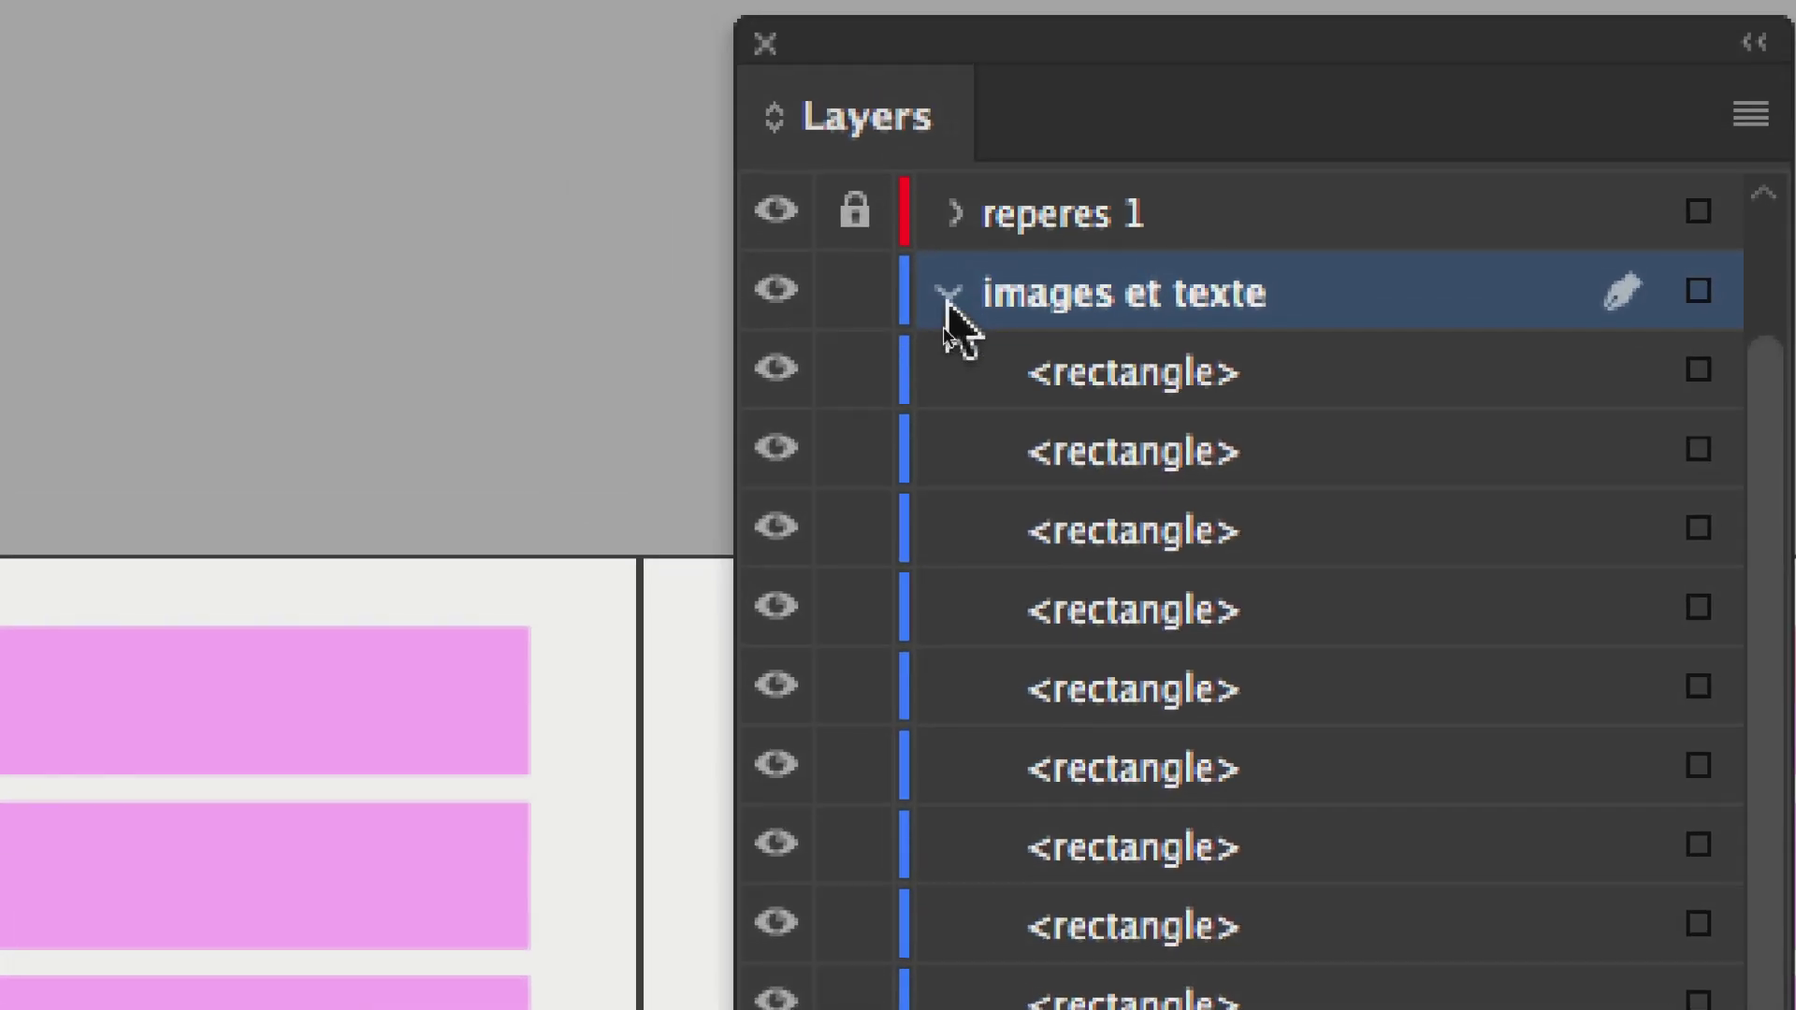
{"action": "left_click", "coordinate": [944, 295]}
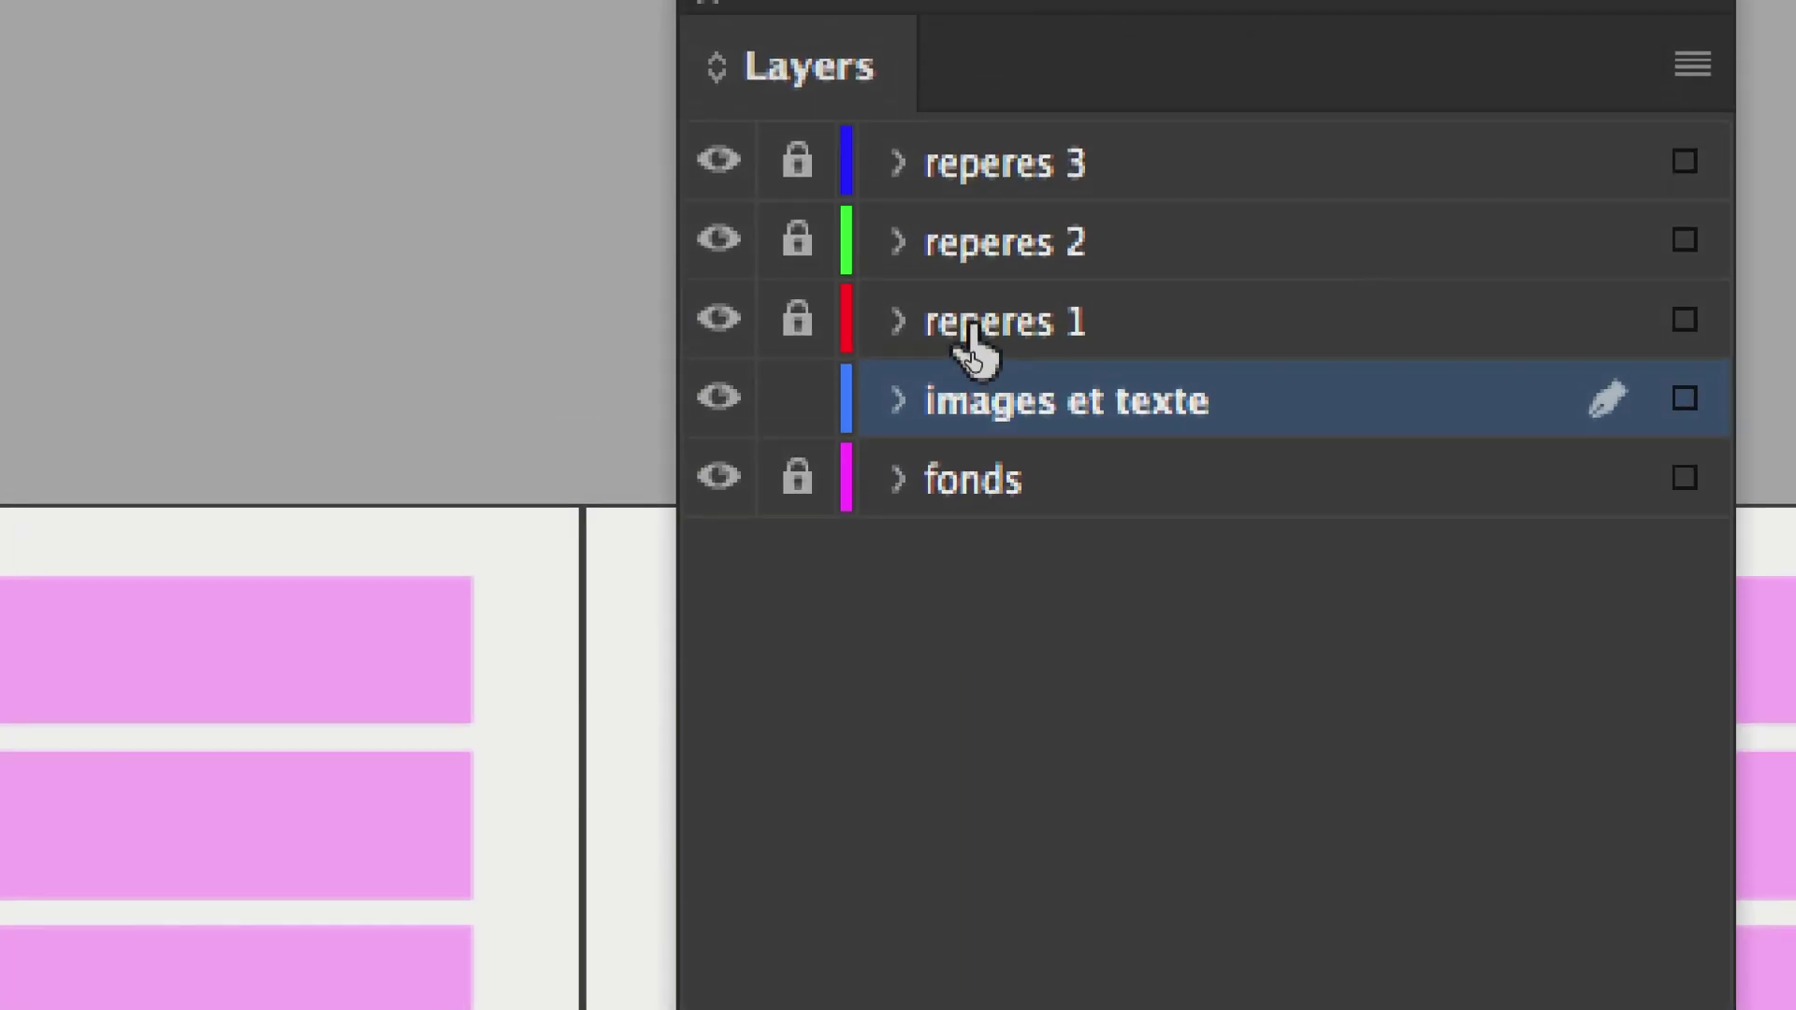
- Make the reperes 3 layer active after selecting reperes 1 and 2, and view the spread in Normal mode before returning to Preview
{"action": "left_click", "coordinate": [976, 328]}
{"action": "left_click", "coordinate": [982, 253]}
{"action": "left_click", "coordinate": [879, 166]}
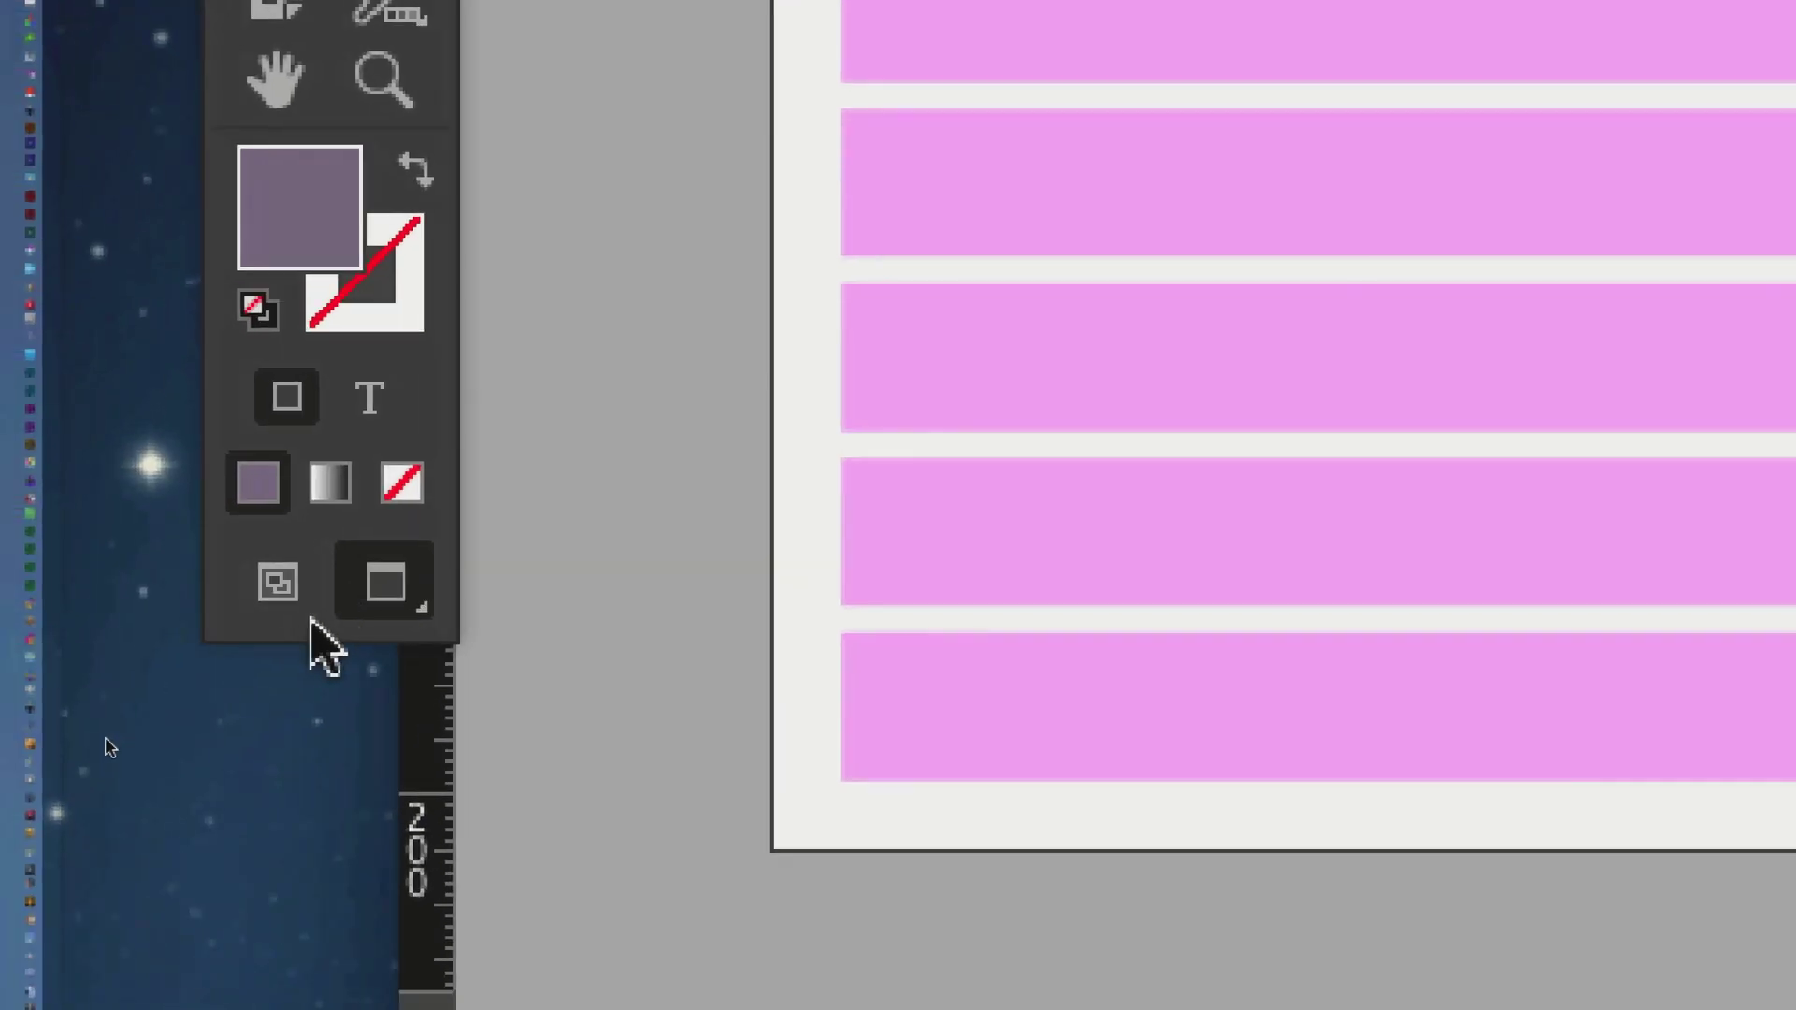
{"action": "left_click", "coordinate": [297, 621]}
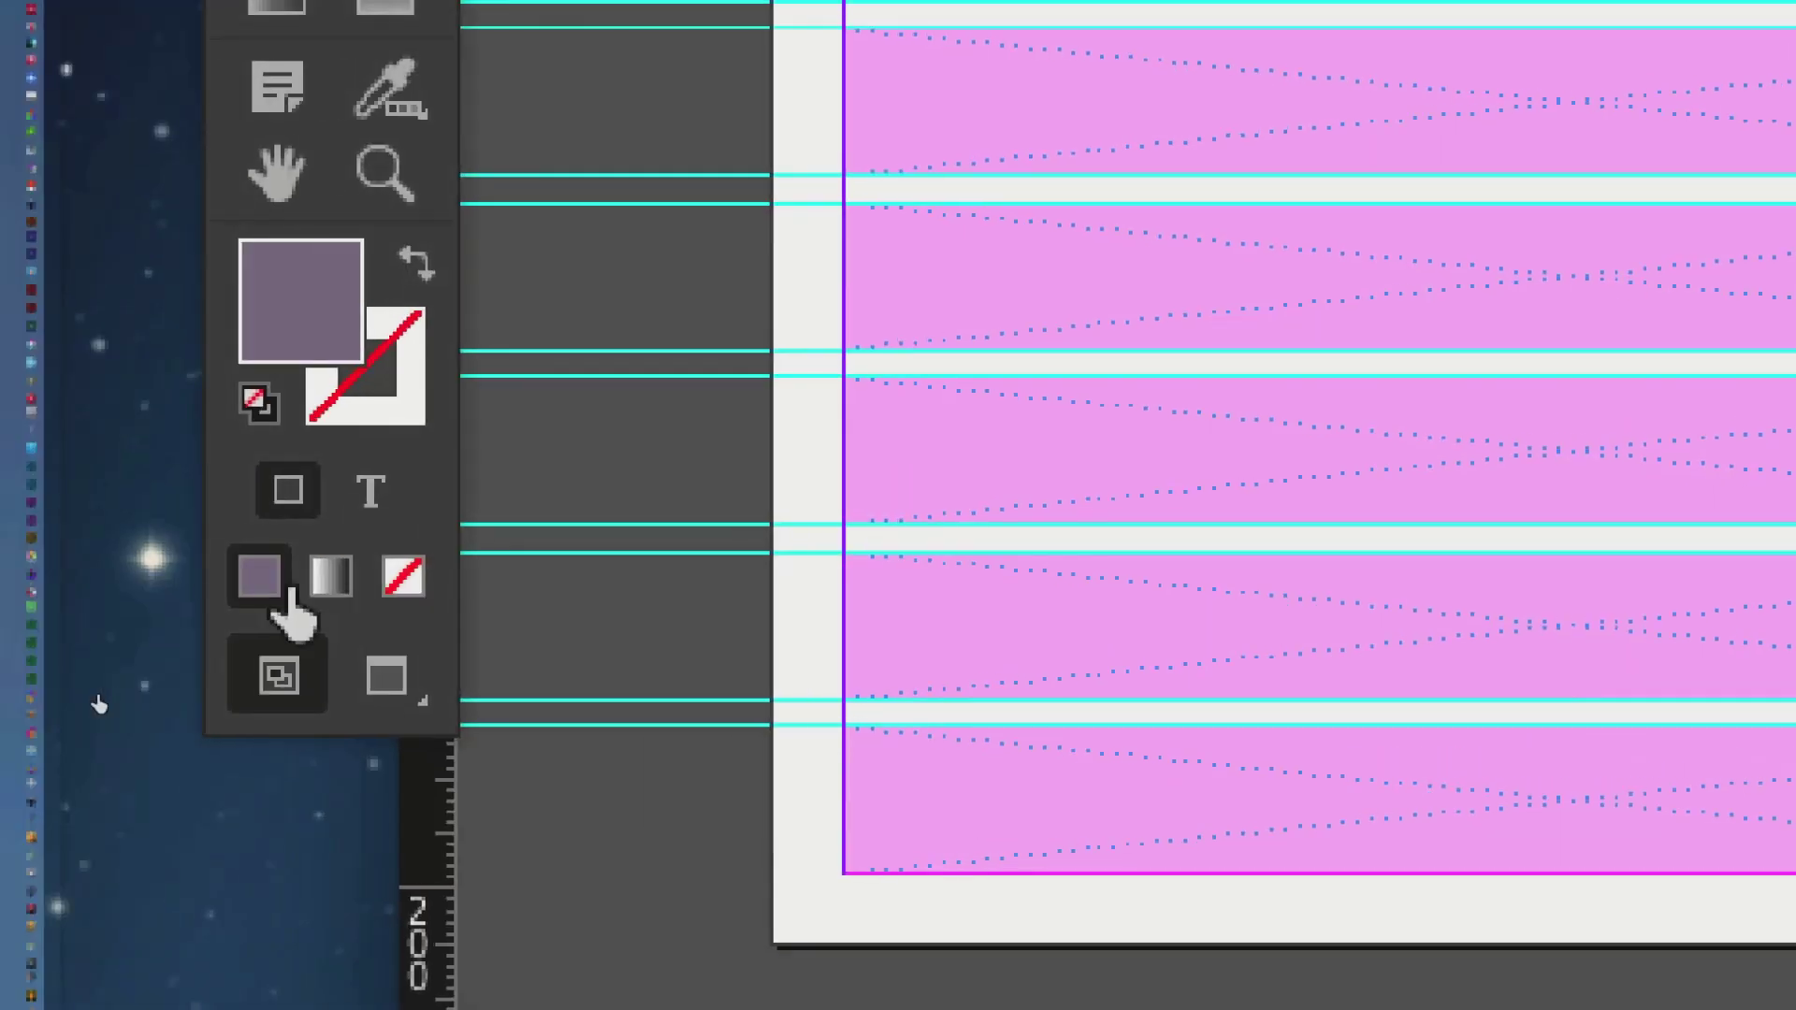
{"action": "left_click", "coordinate": [389, 677]}
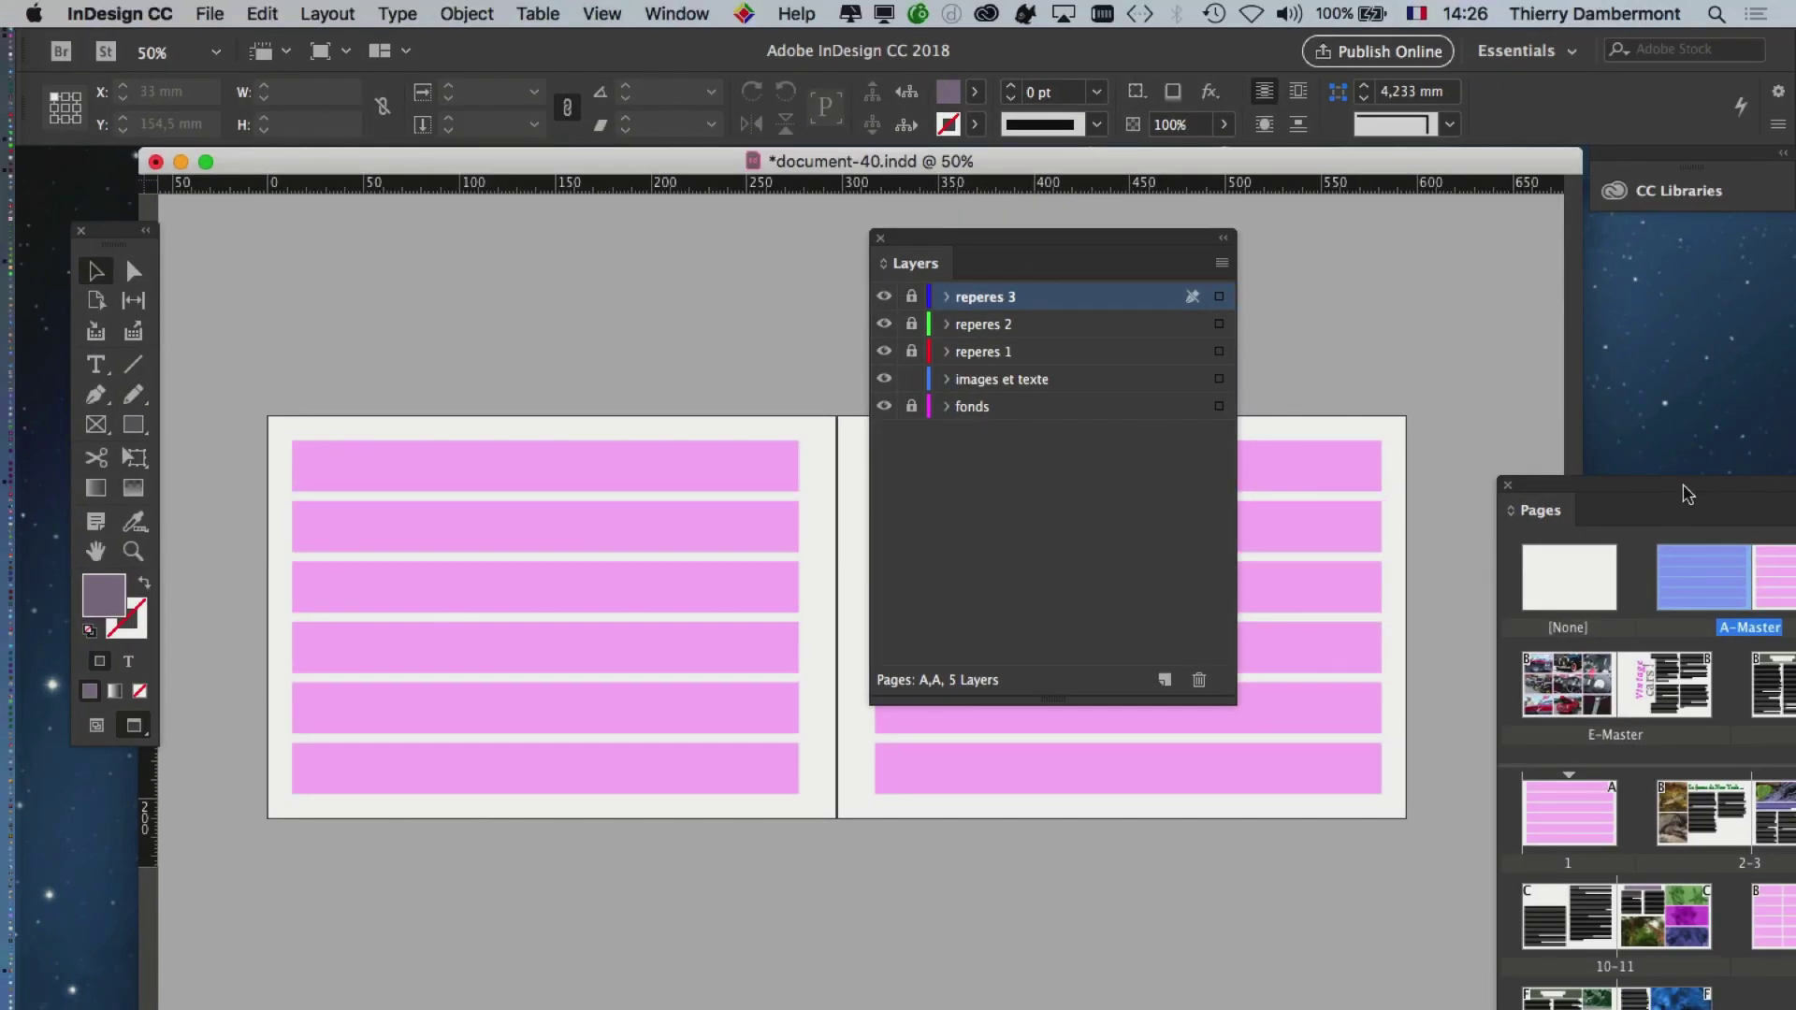
- Bring the Pages panel forward to look over all masters and spreads, and move it aside to uncover the Layers panel
{"action": "left_click_drag", "start_coordinate": [1687, 494], "coordinate": [486, 270]}
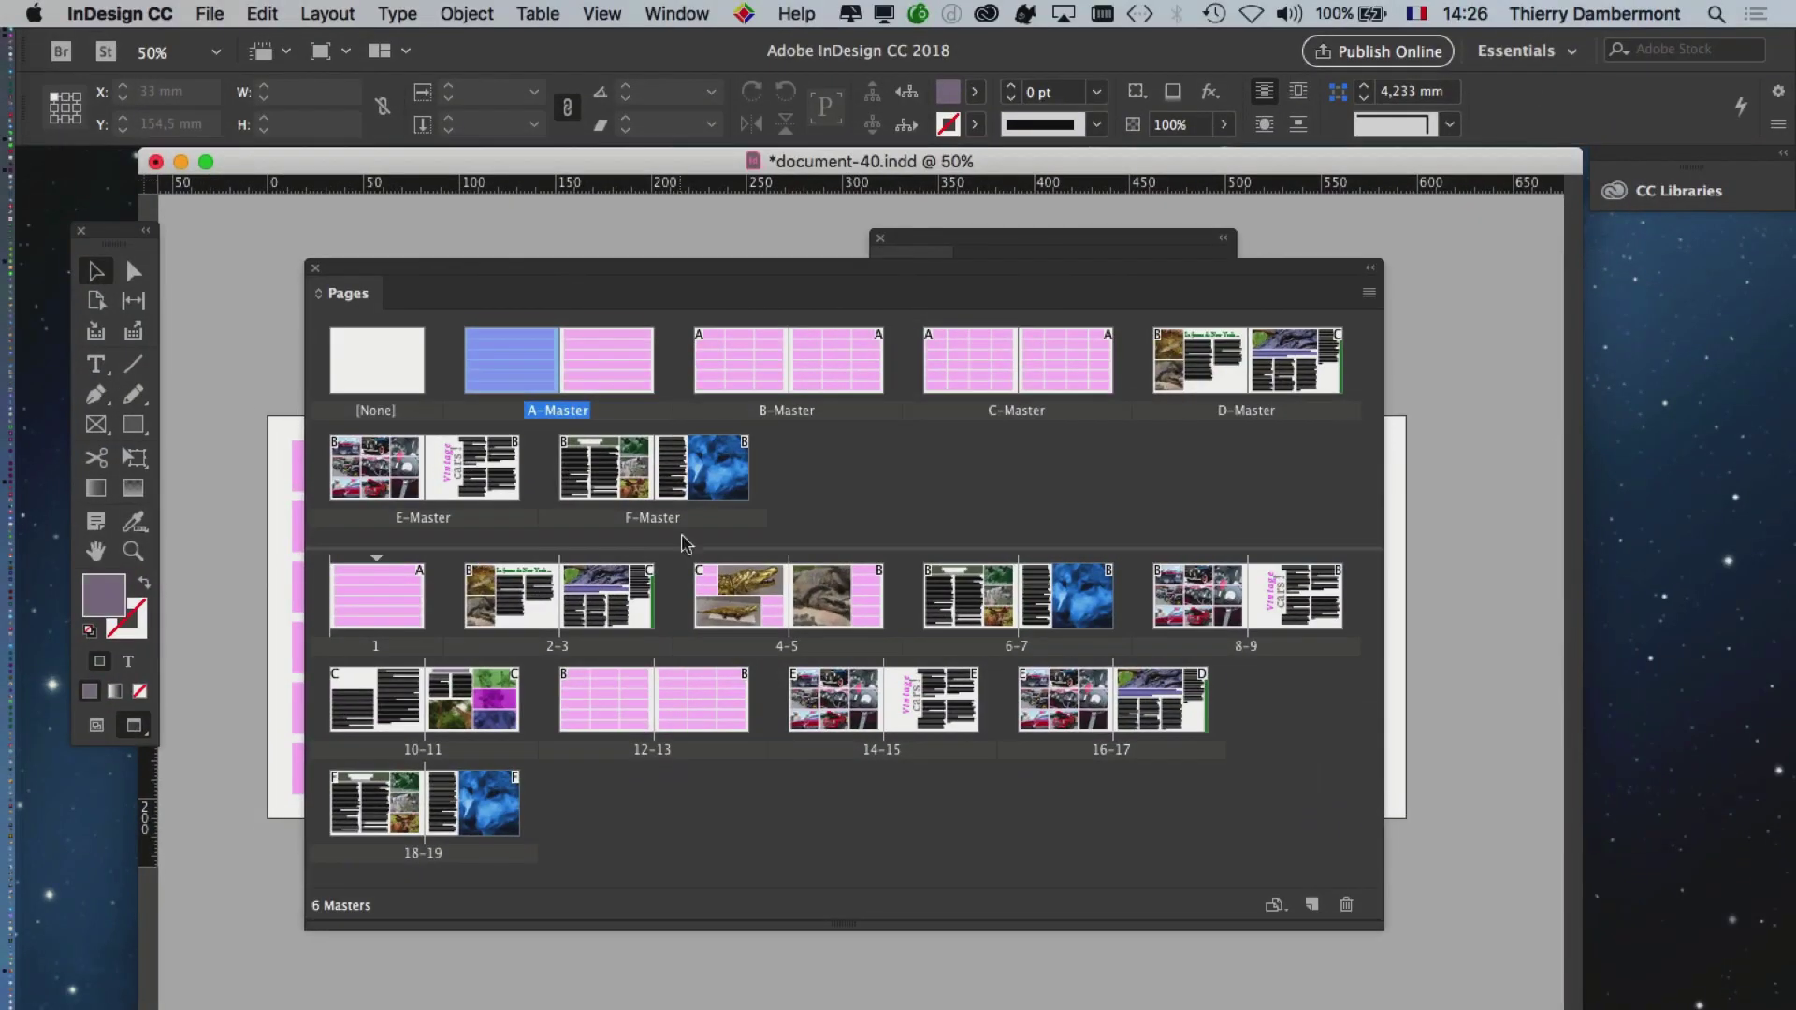
{"action": "left_click_drag", "start_coordinate": [562, 274], "coordinate": [1428, 409]}
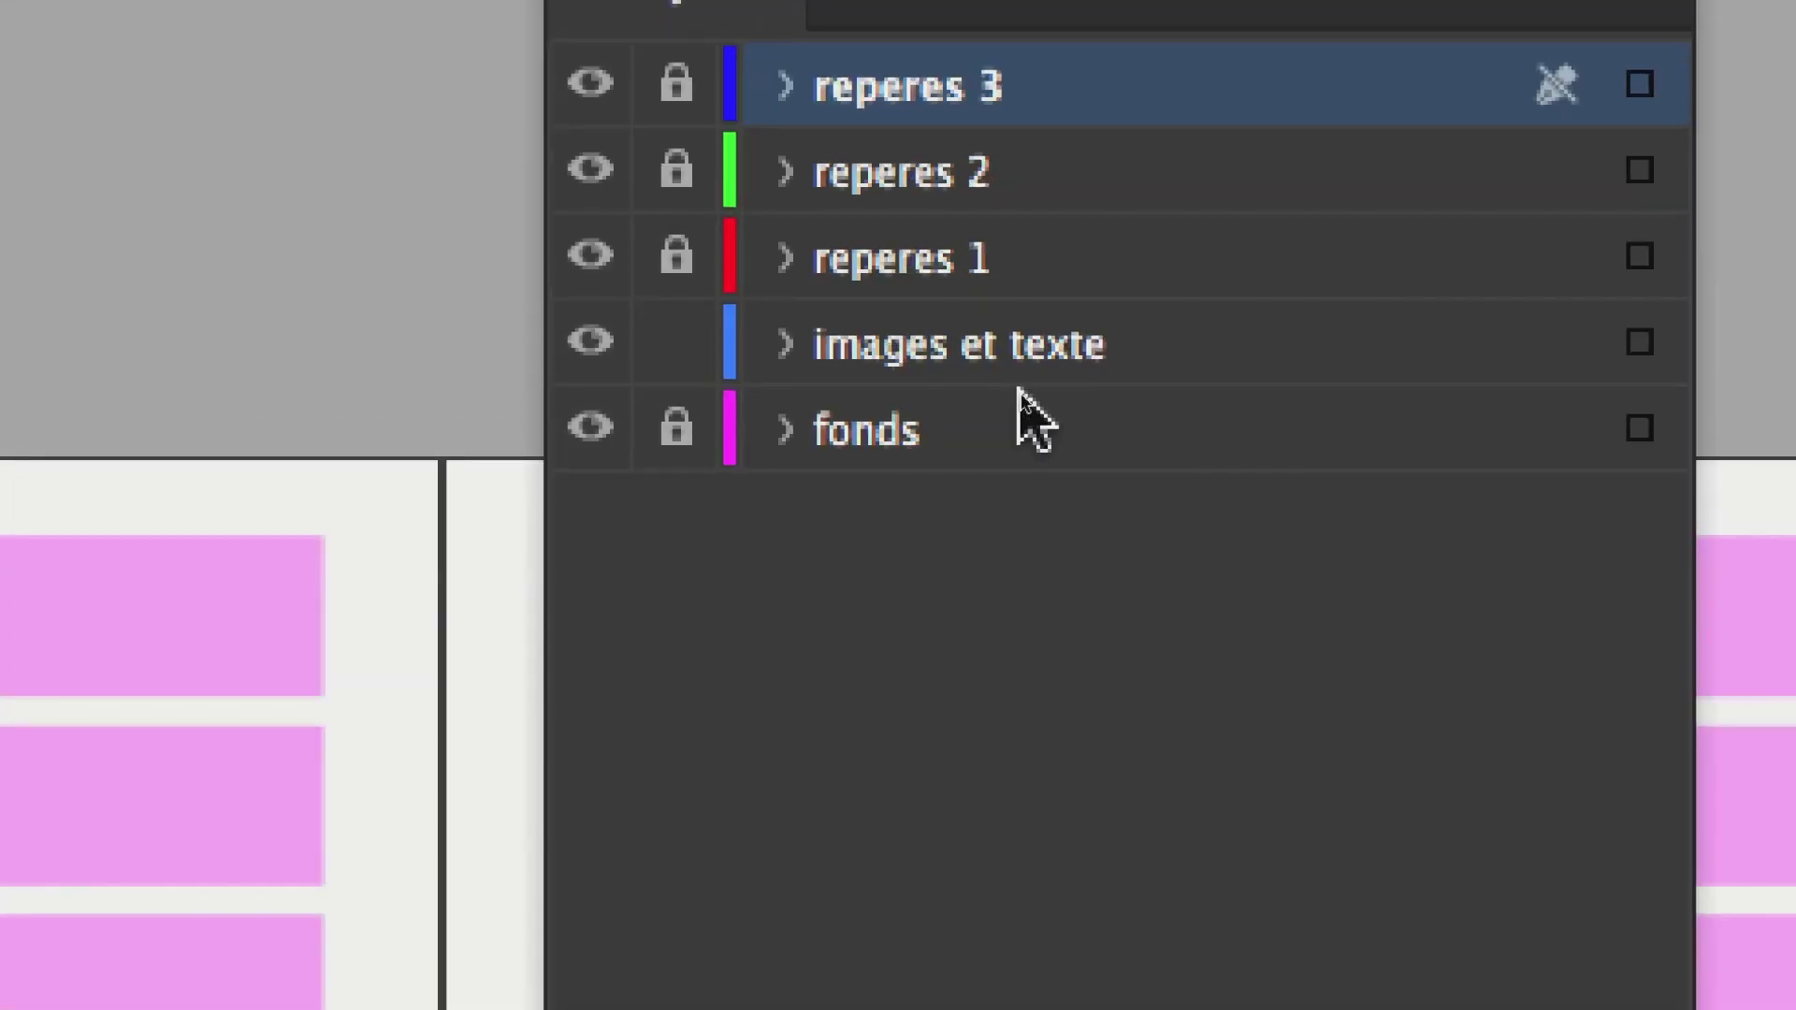
- Rename the fonds layer as "bandeaux de navigation"
{"action": "double_click", "coordinate": [990, 411]}
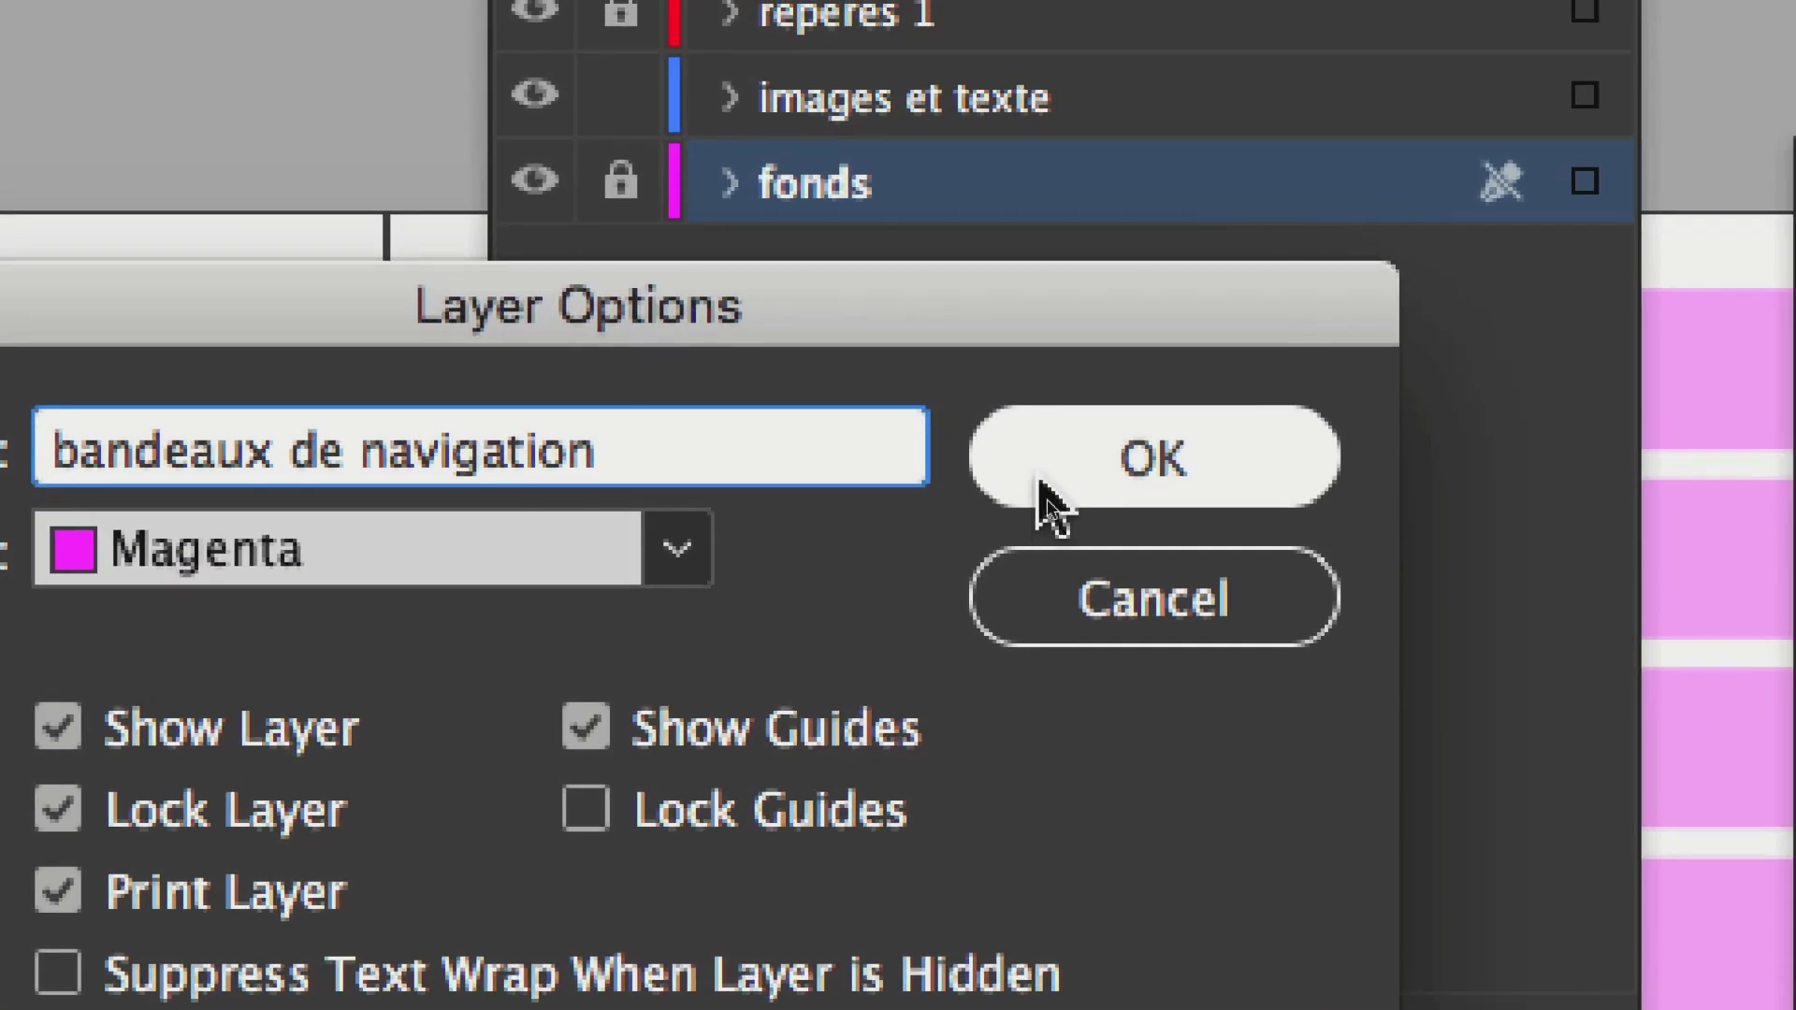
{"action": "left_click", "coordinate": [1499, 506]}
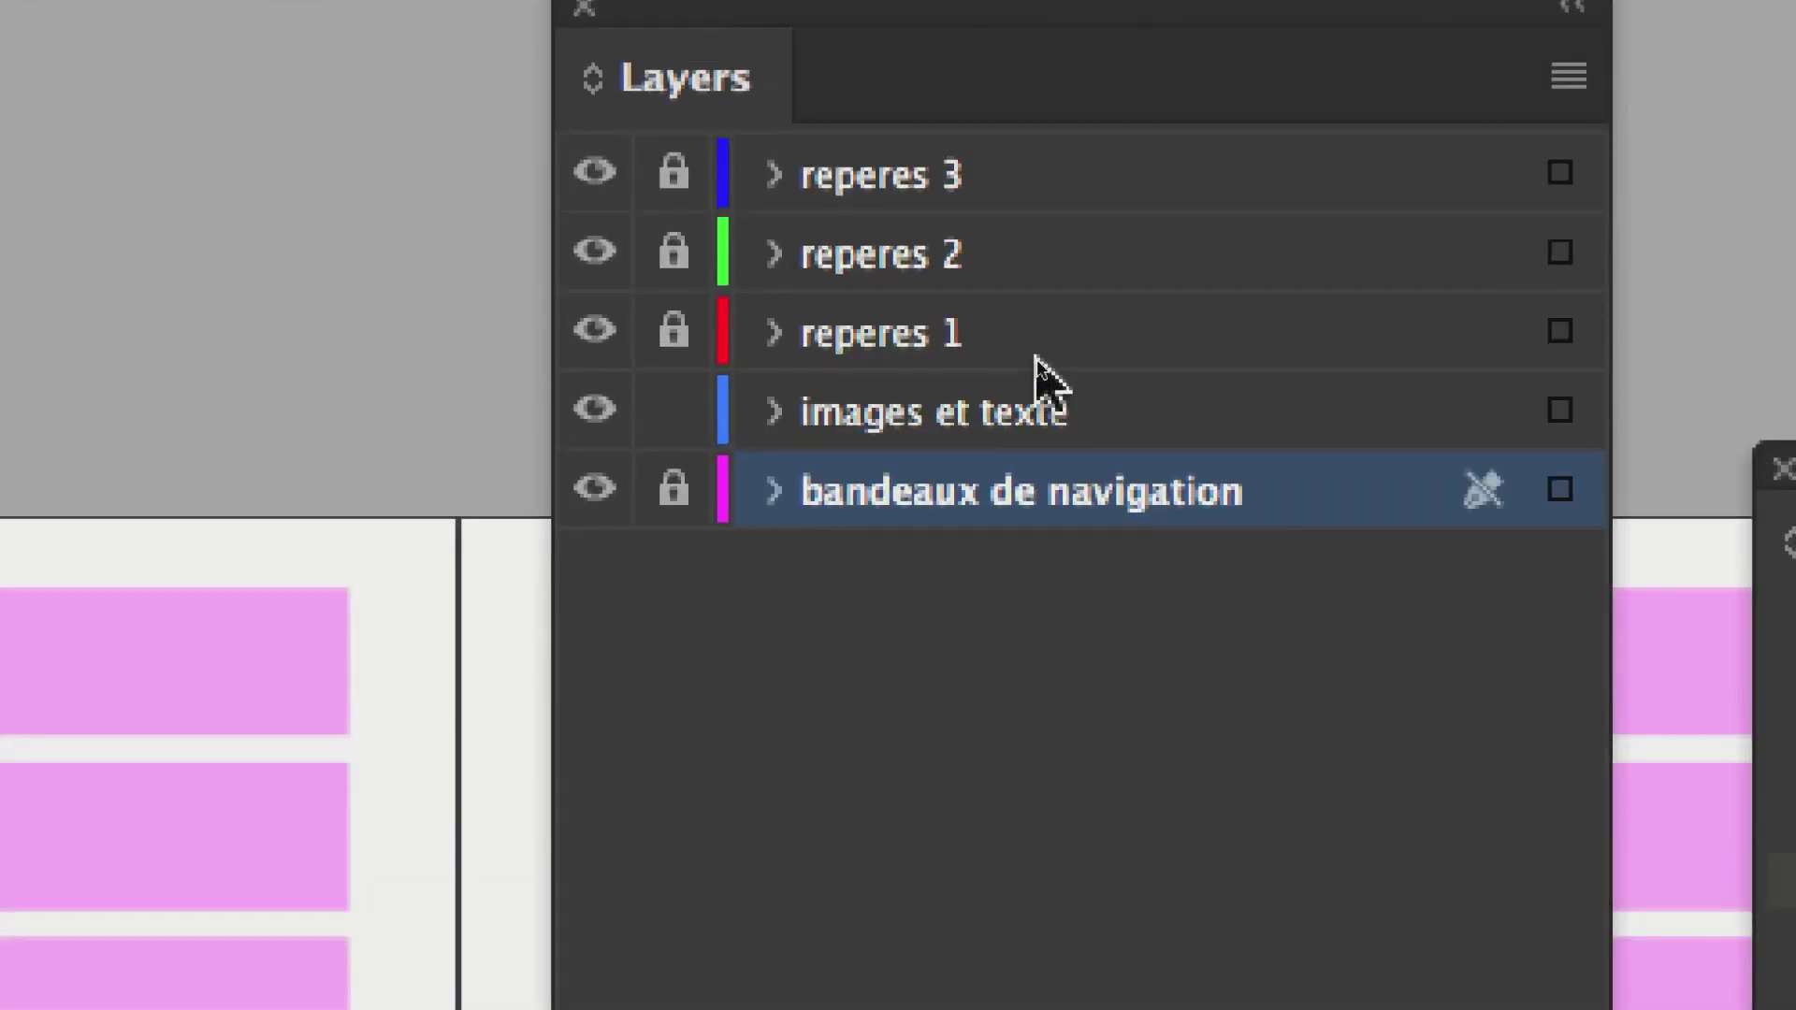
- Add a new layer directly above images et texte and adjust the Layers panel's height to fit the list
{"action": "left_click", "coordinate": [1157, 417]}
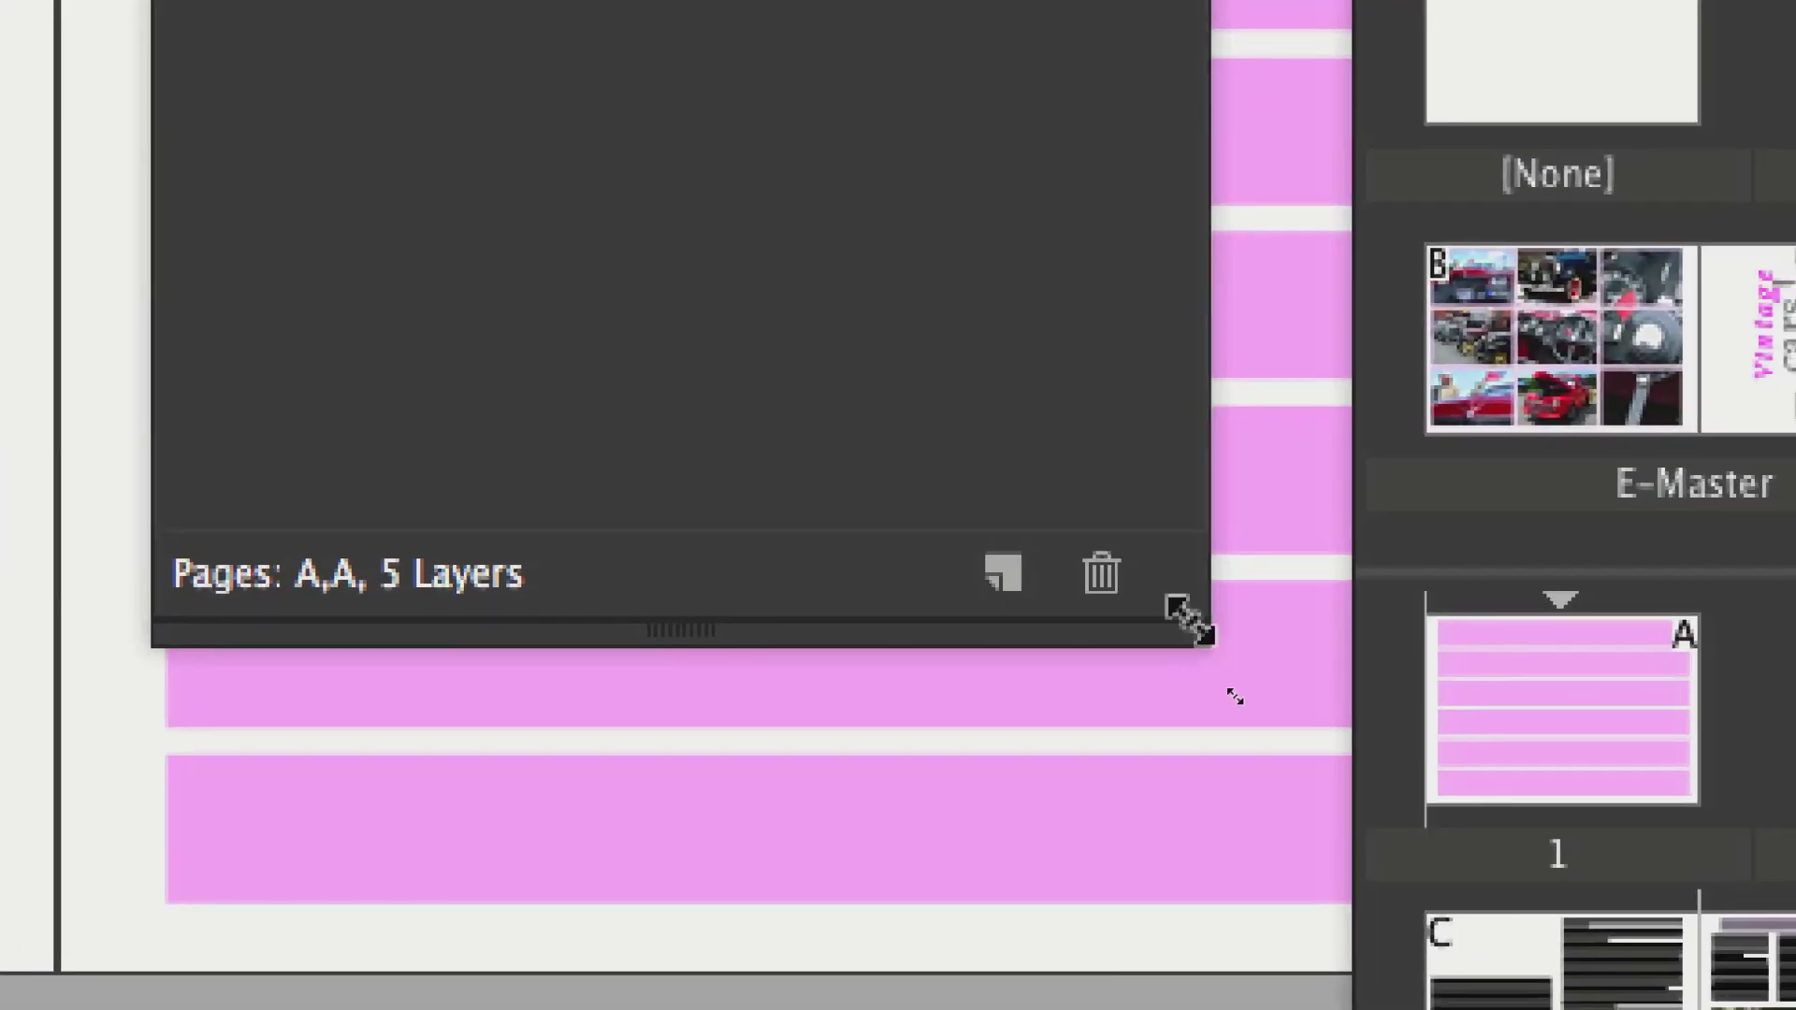
{"action": "left_click_drag", "start_coordinate": [1190, 619], "coordinate": [1167, 18]}
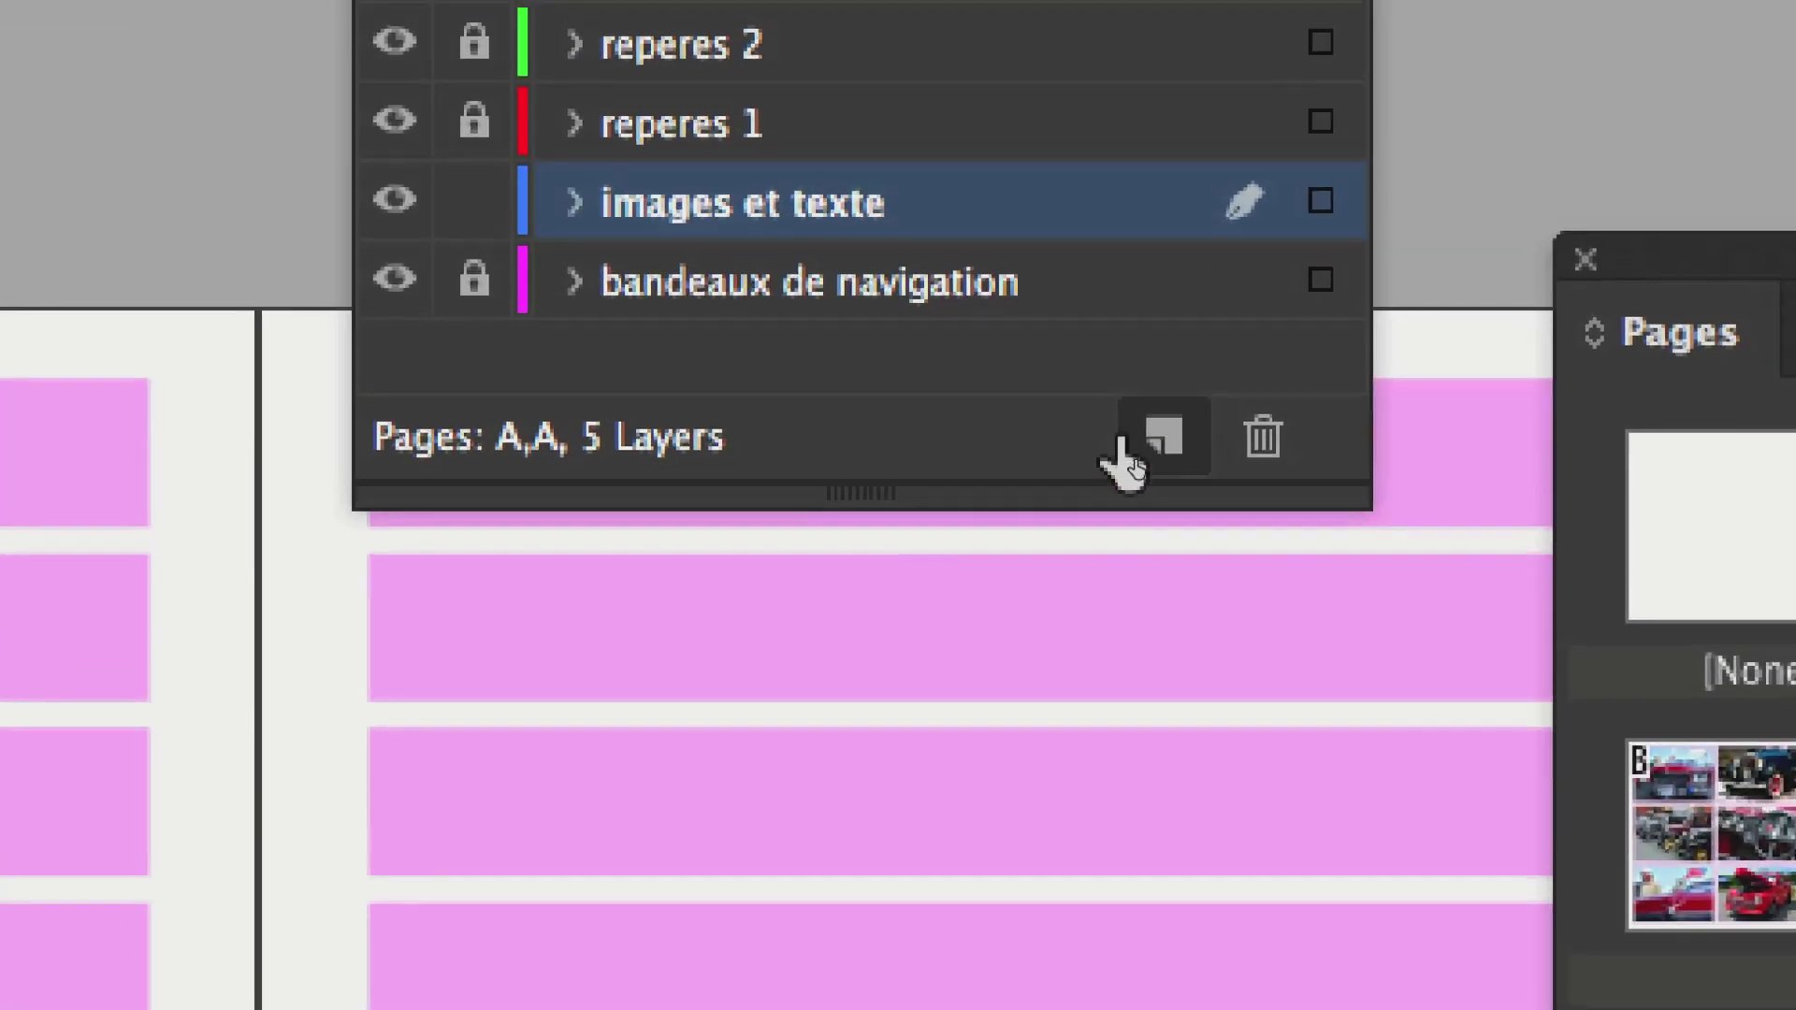
{"action": "left_click", "coordinate": [1134, 454]}
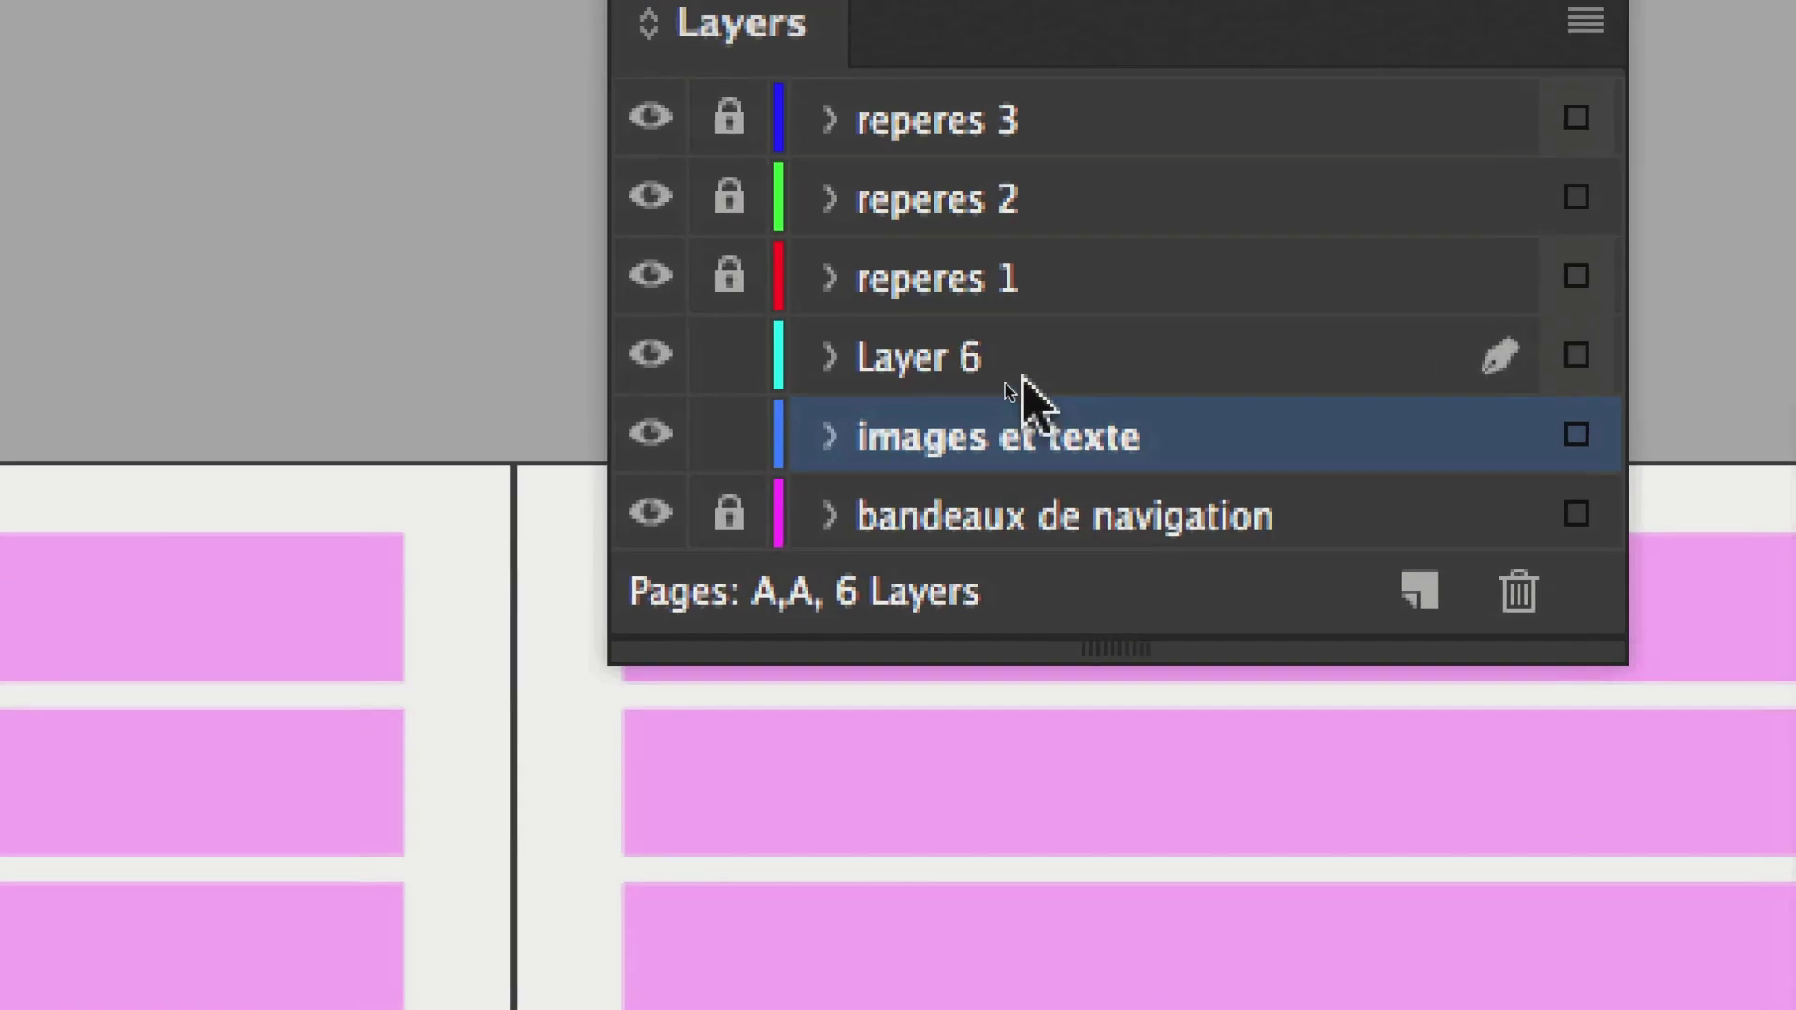
{"action": "left_click", "coordinate": [1019, 372]}
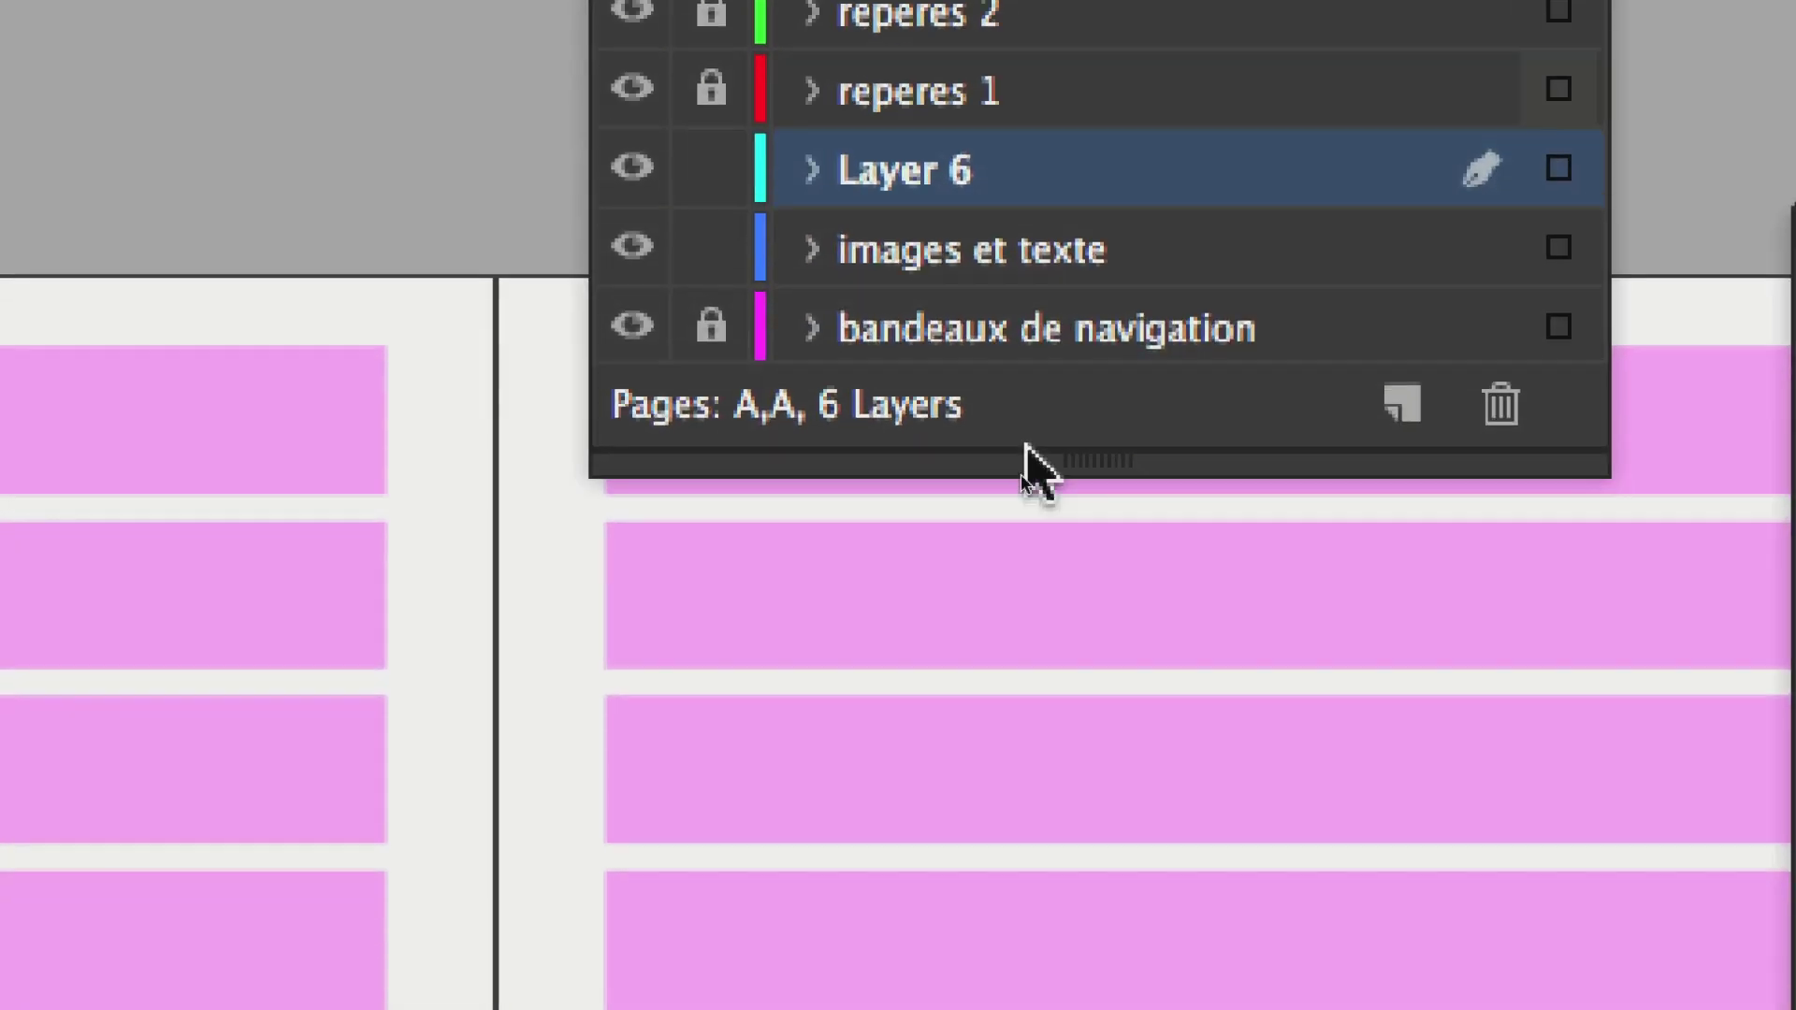
{"action": "left_click_drag", "start_coordinate": [1026, 449], "coordinate": [1029, 636]}
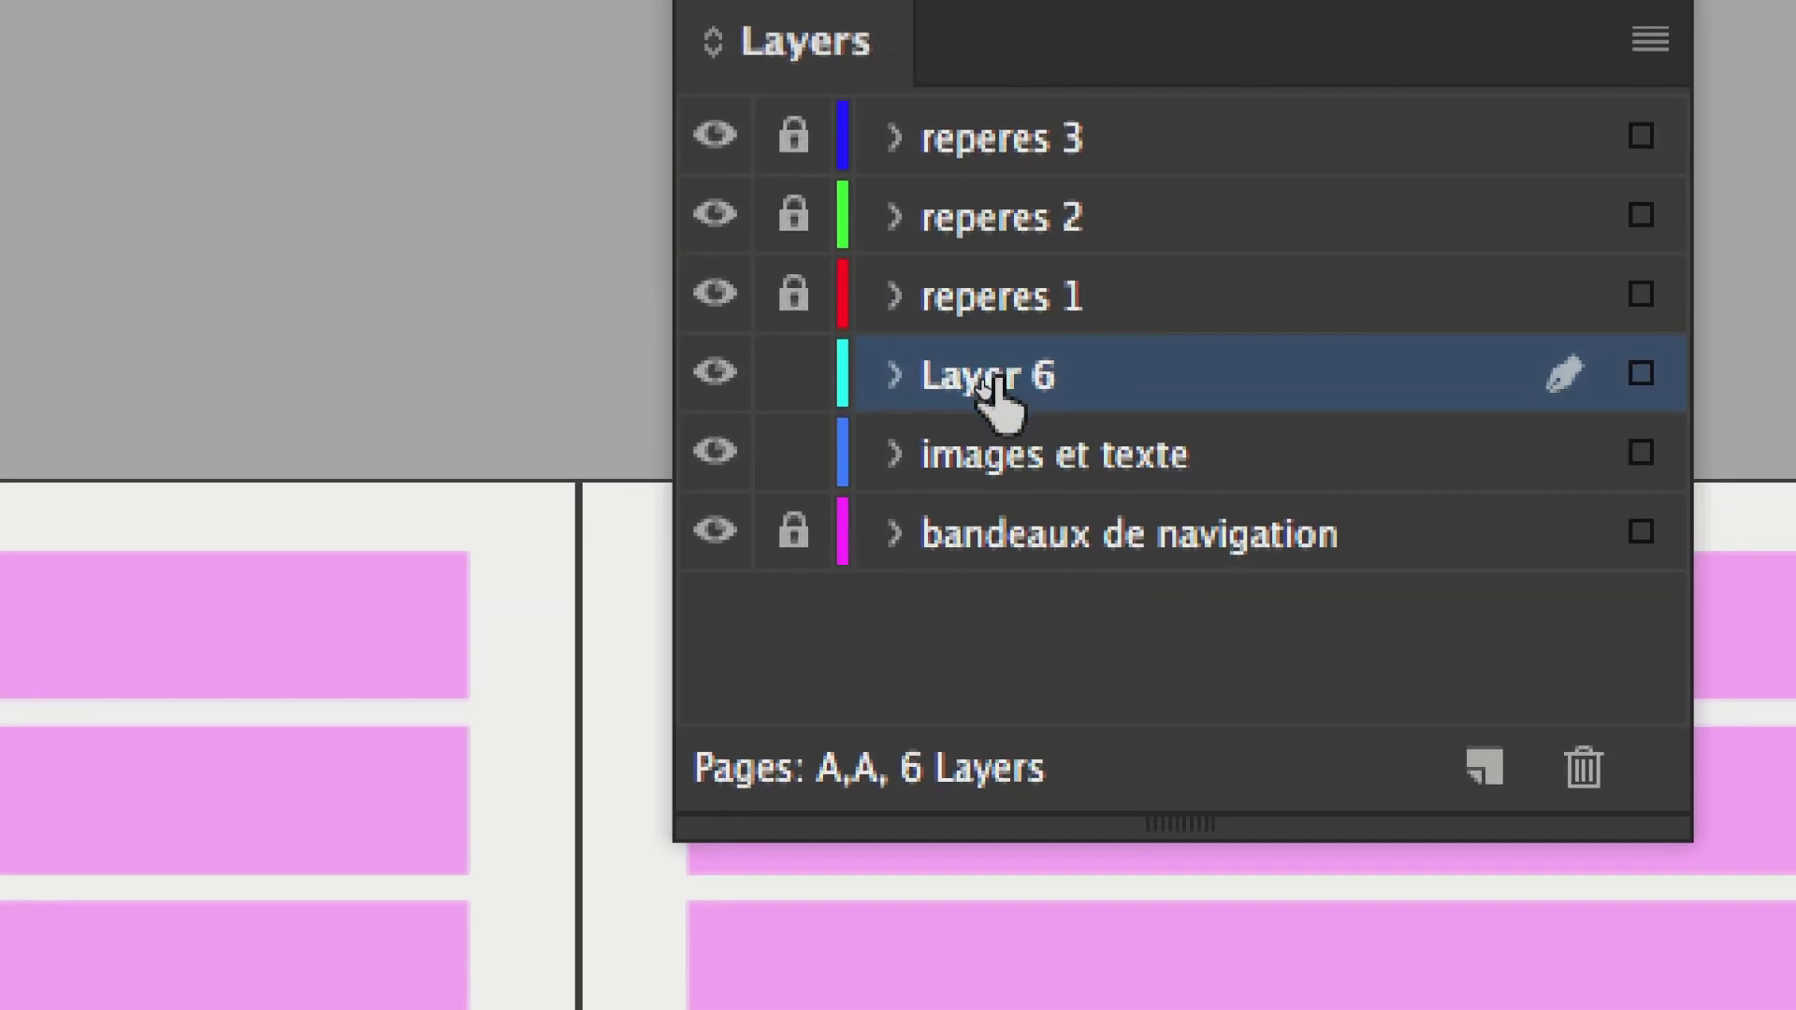
- Rename the new layer as "numérotation"
{"action": "double_click", "coordinate": [987, 379]}
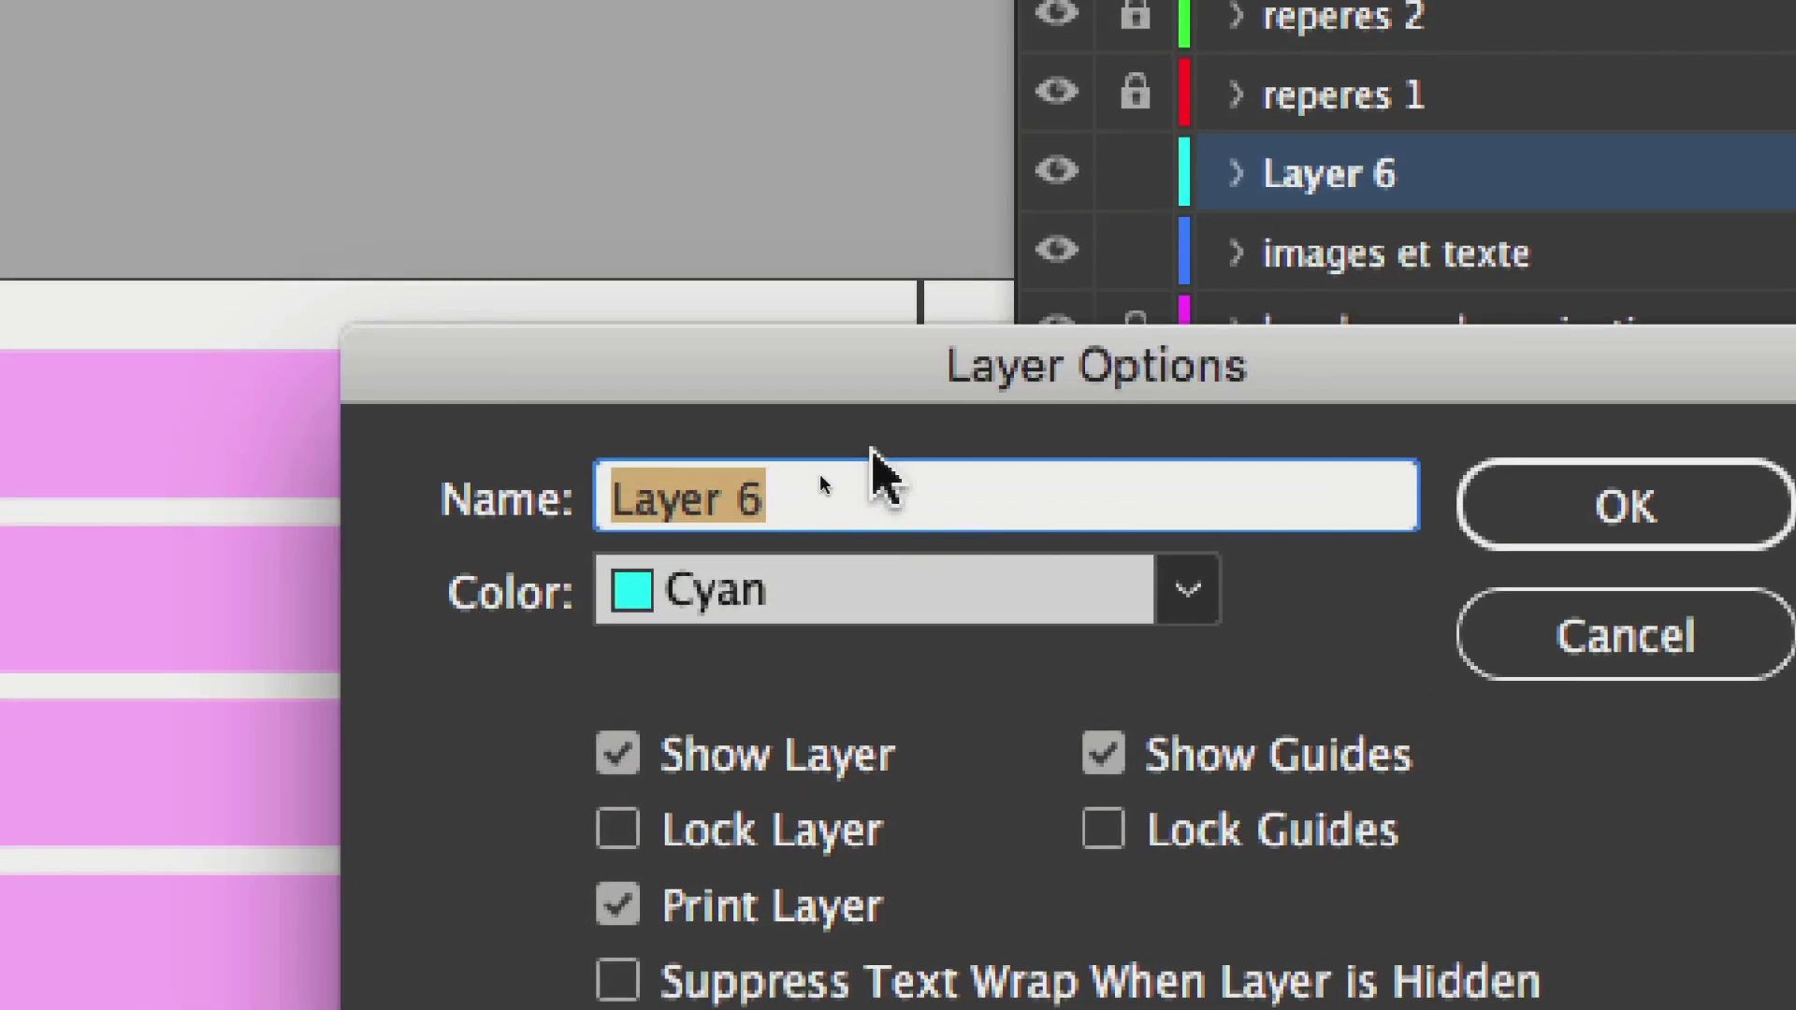
{"action": "type", "text": "numérotation"}
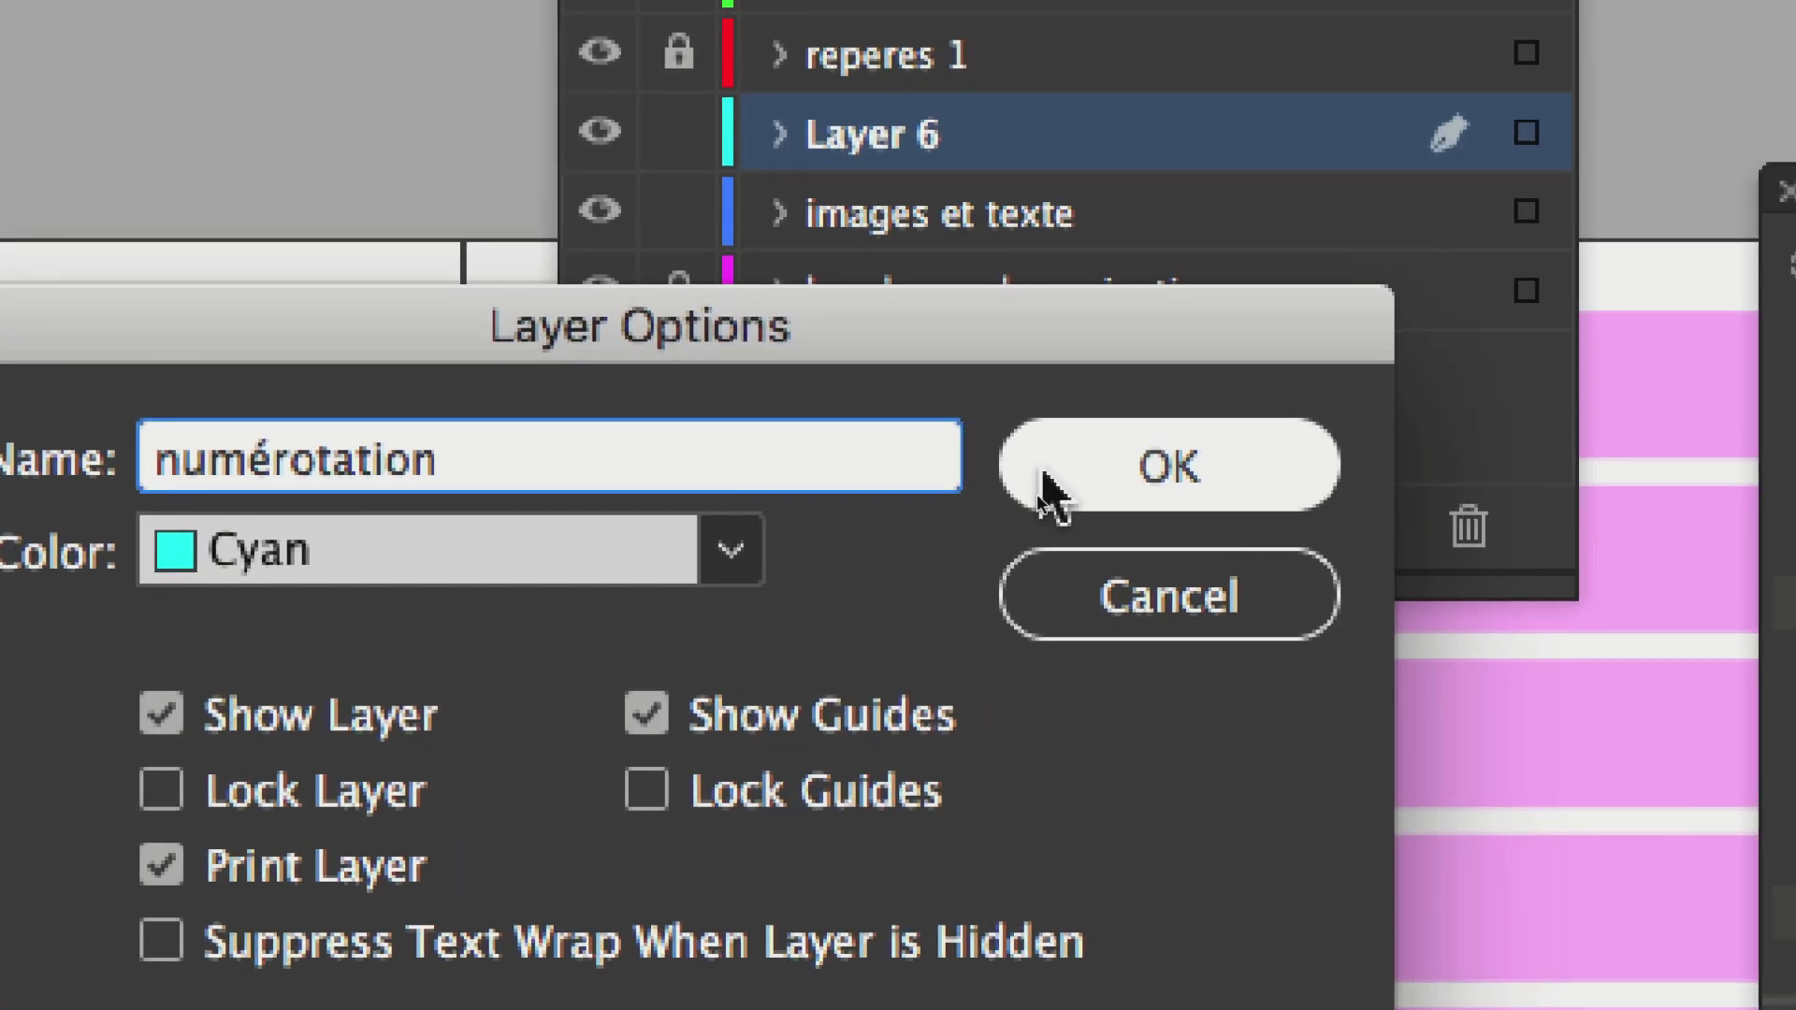
{"action": "left_click", "coordinate": [1043, 488]}
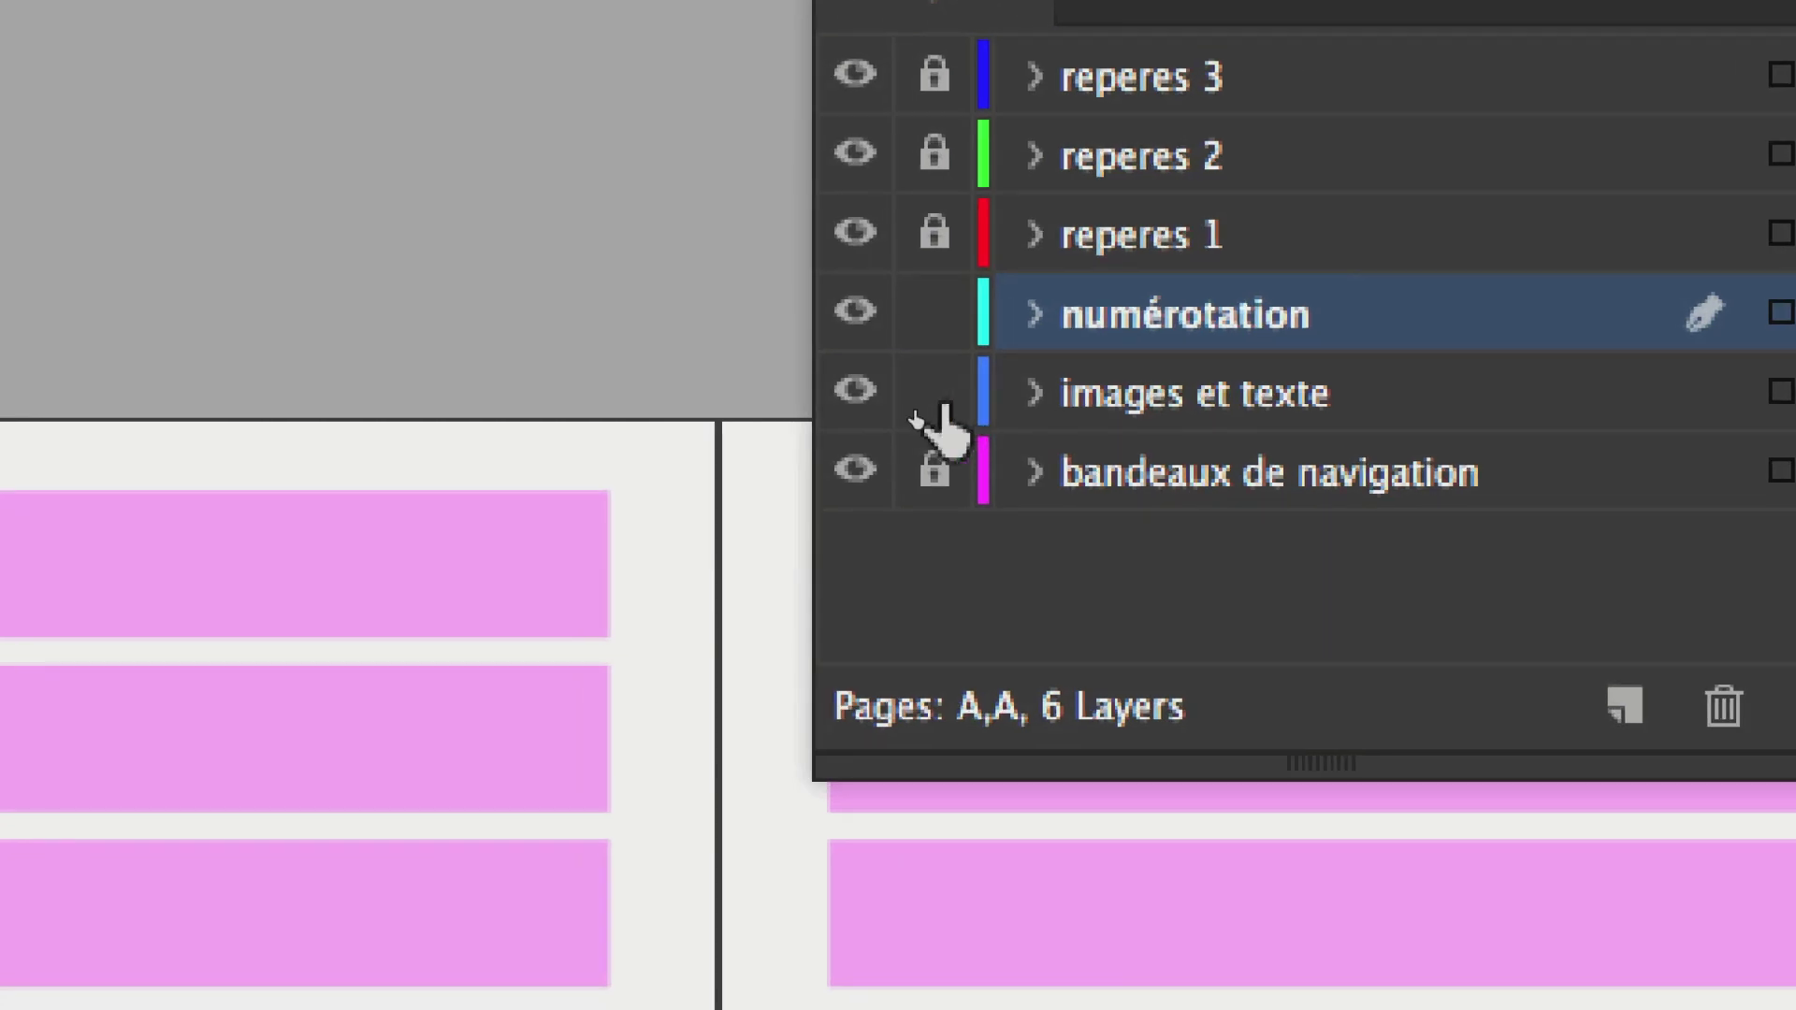
- Lock the images et texte layer and move the Layers panel clear of the left A-Master page
{"action": "left_click", "coordinate": [795, 434]}
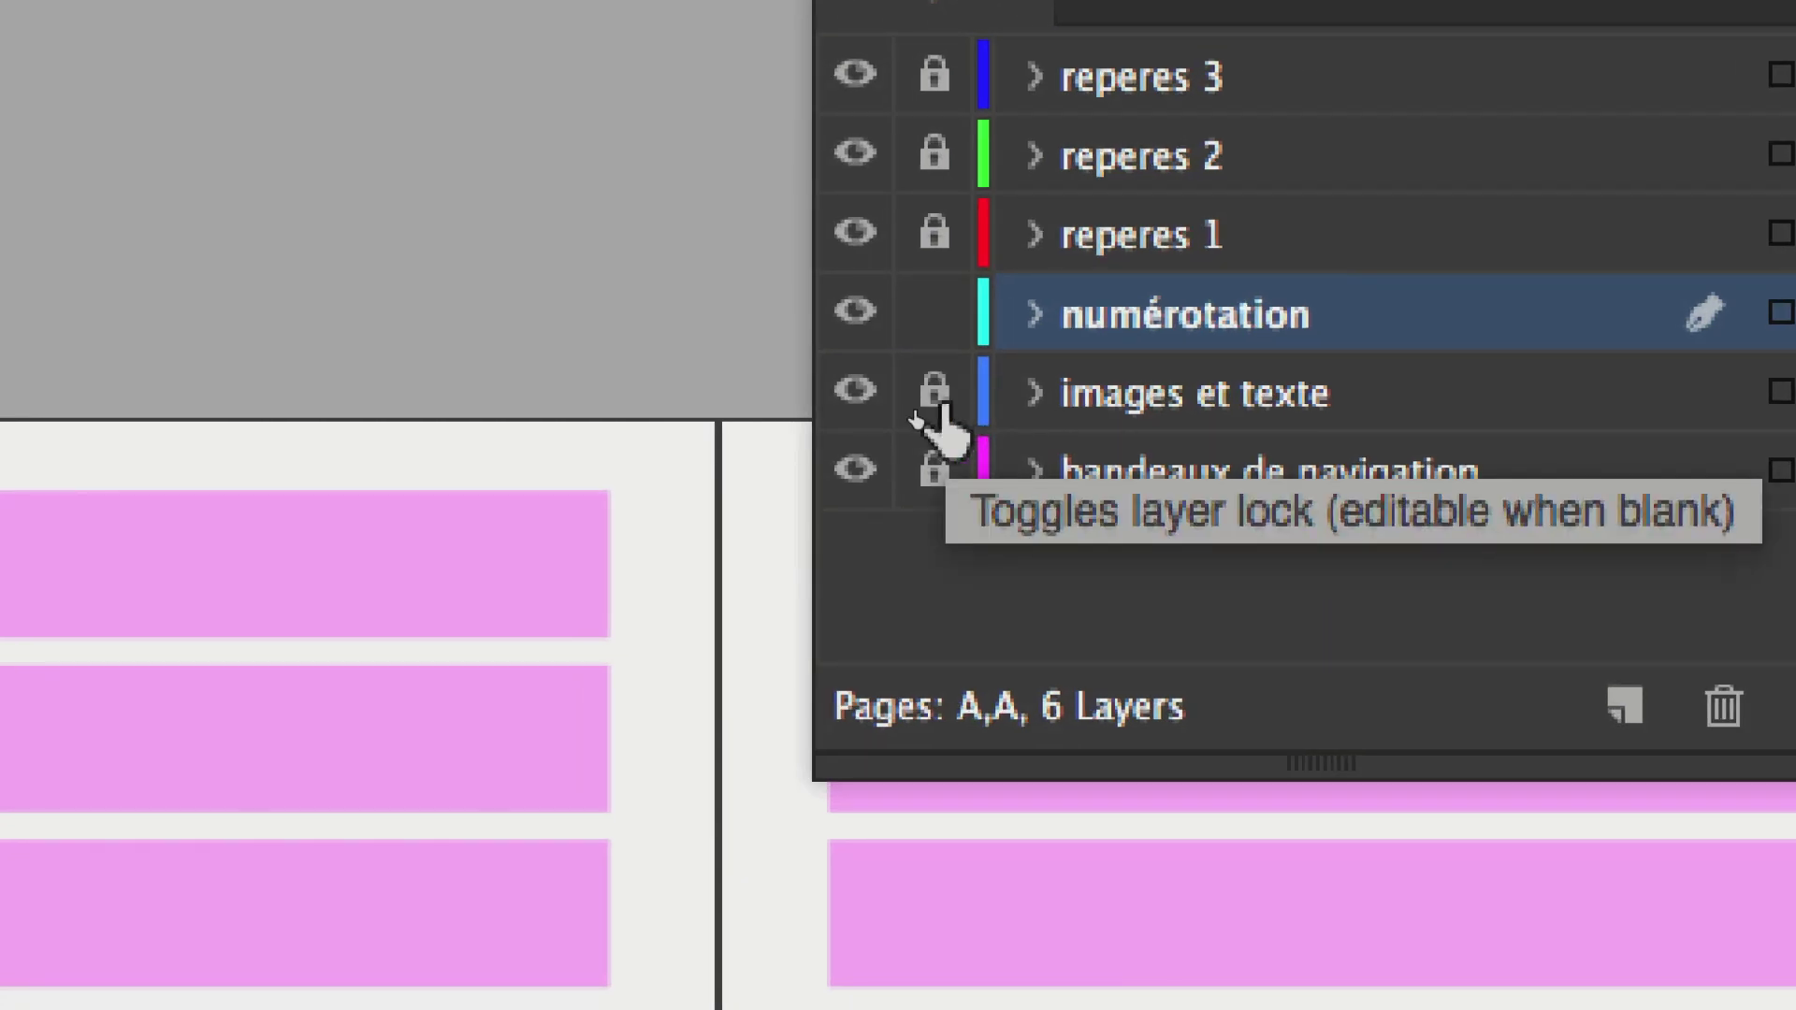
{"action": "left_click", "coordinate": [941, 411]}
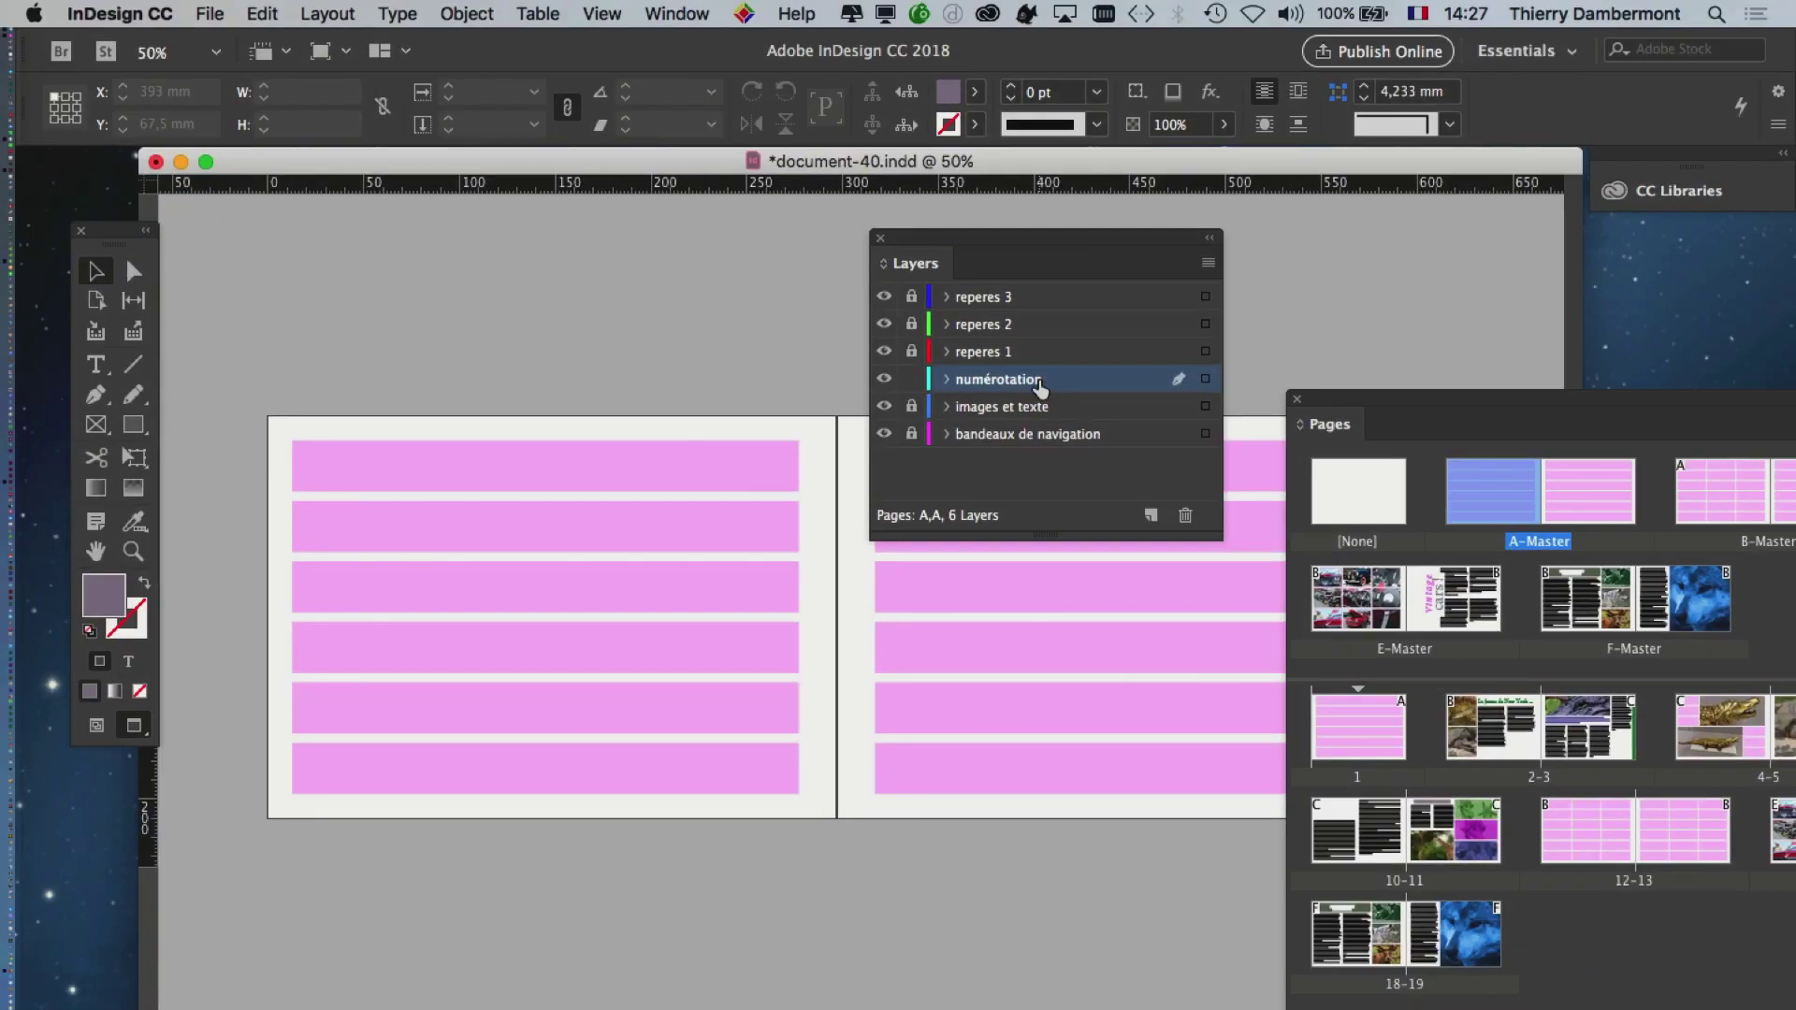
{"action": "left_click_drag", "start_coordinate": [1041, 246], "coordinate": [1136, 239]}
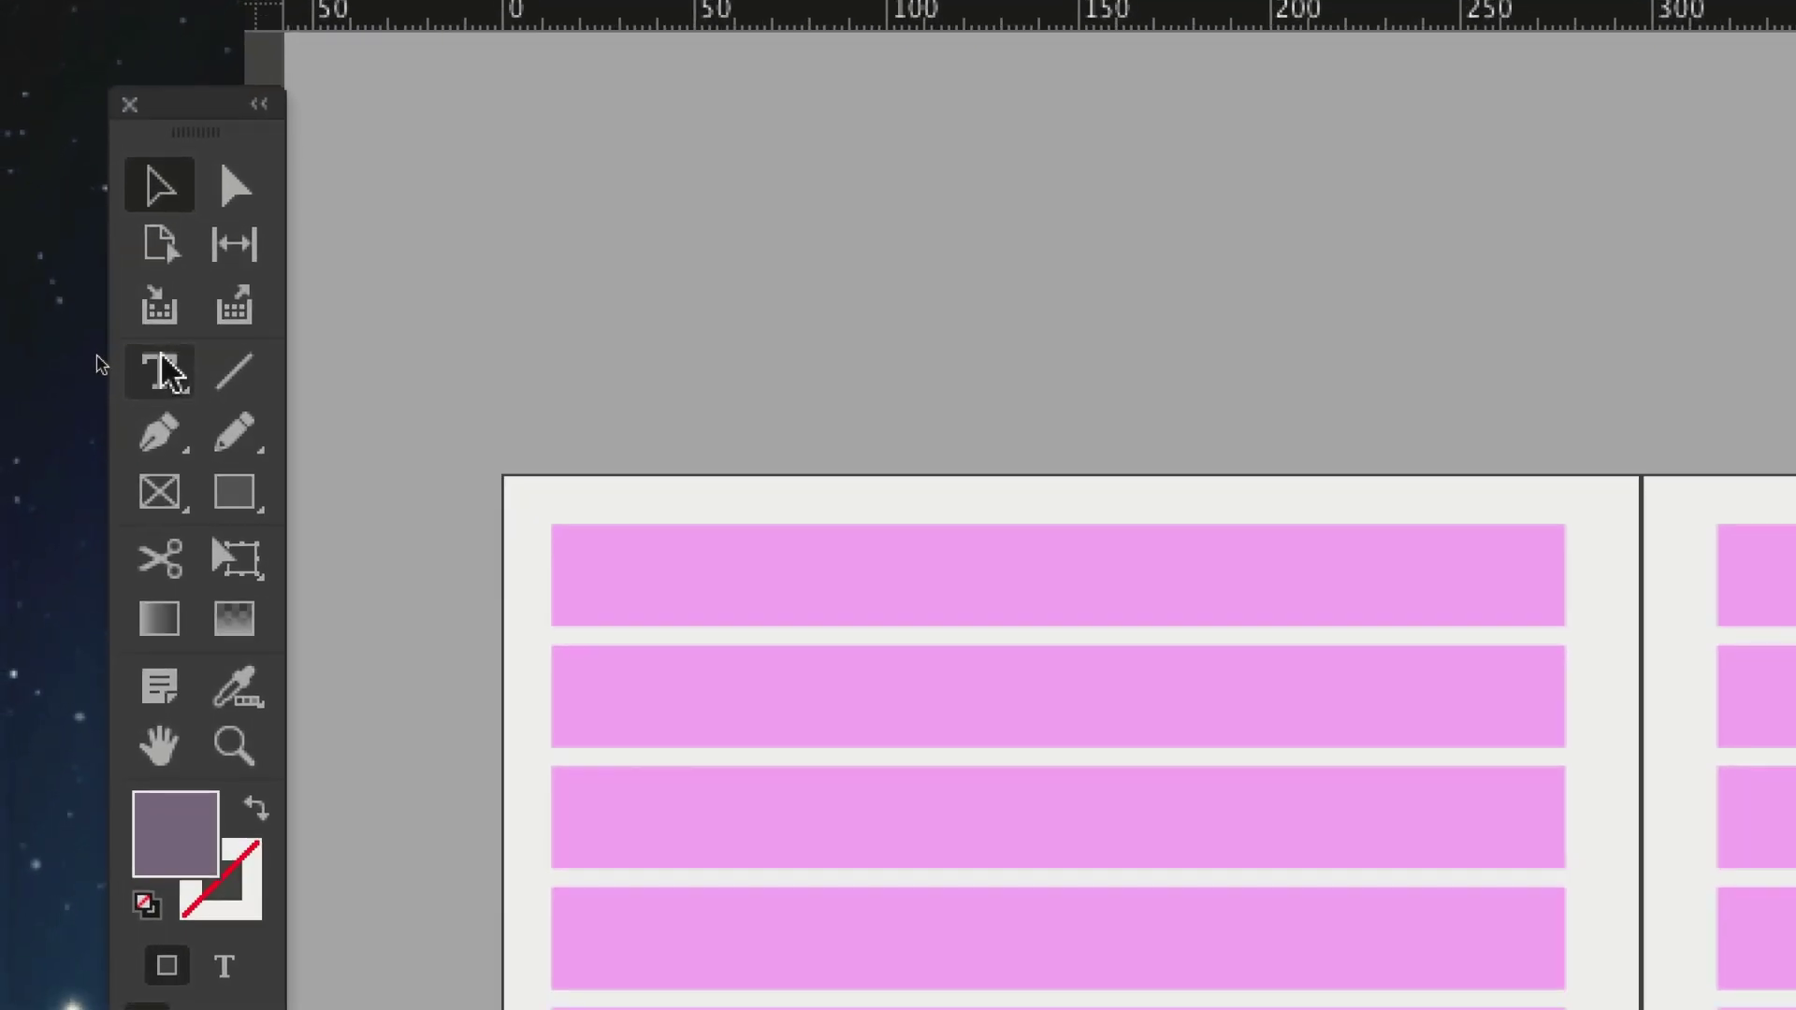
- Draw a text frame about 45 mm by 25 mm on the left A-Master page and show it selected in Normal mode
{"action": "left_click", "coordinate": [161, 372]}
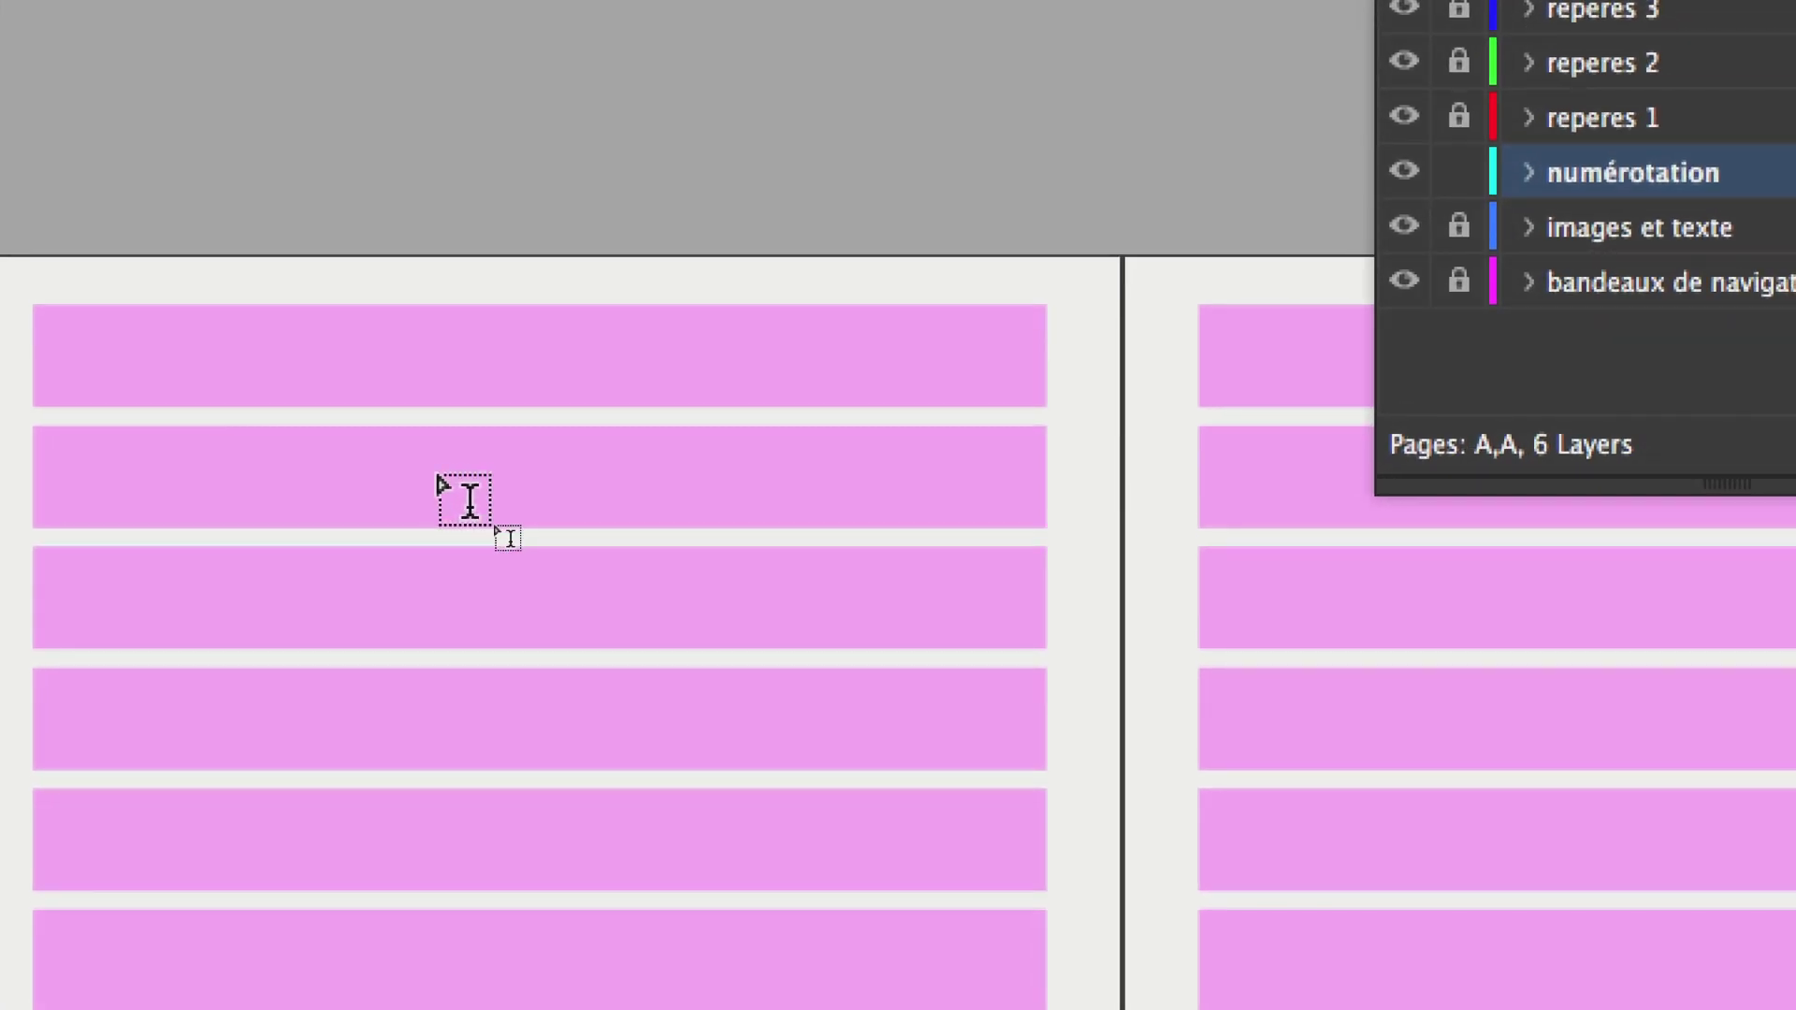
{"action": "left_click_drag", "start_coordinate": [442, 477], "coordinate": [608, 572]}
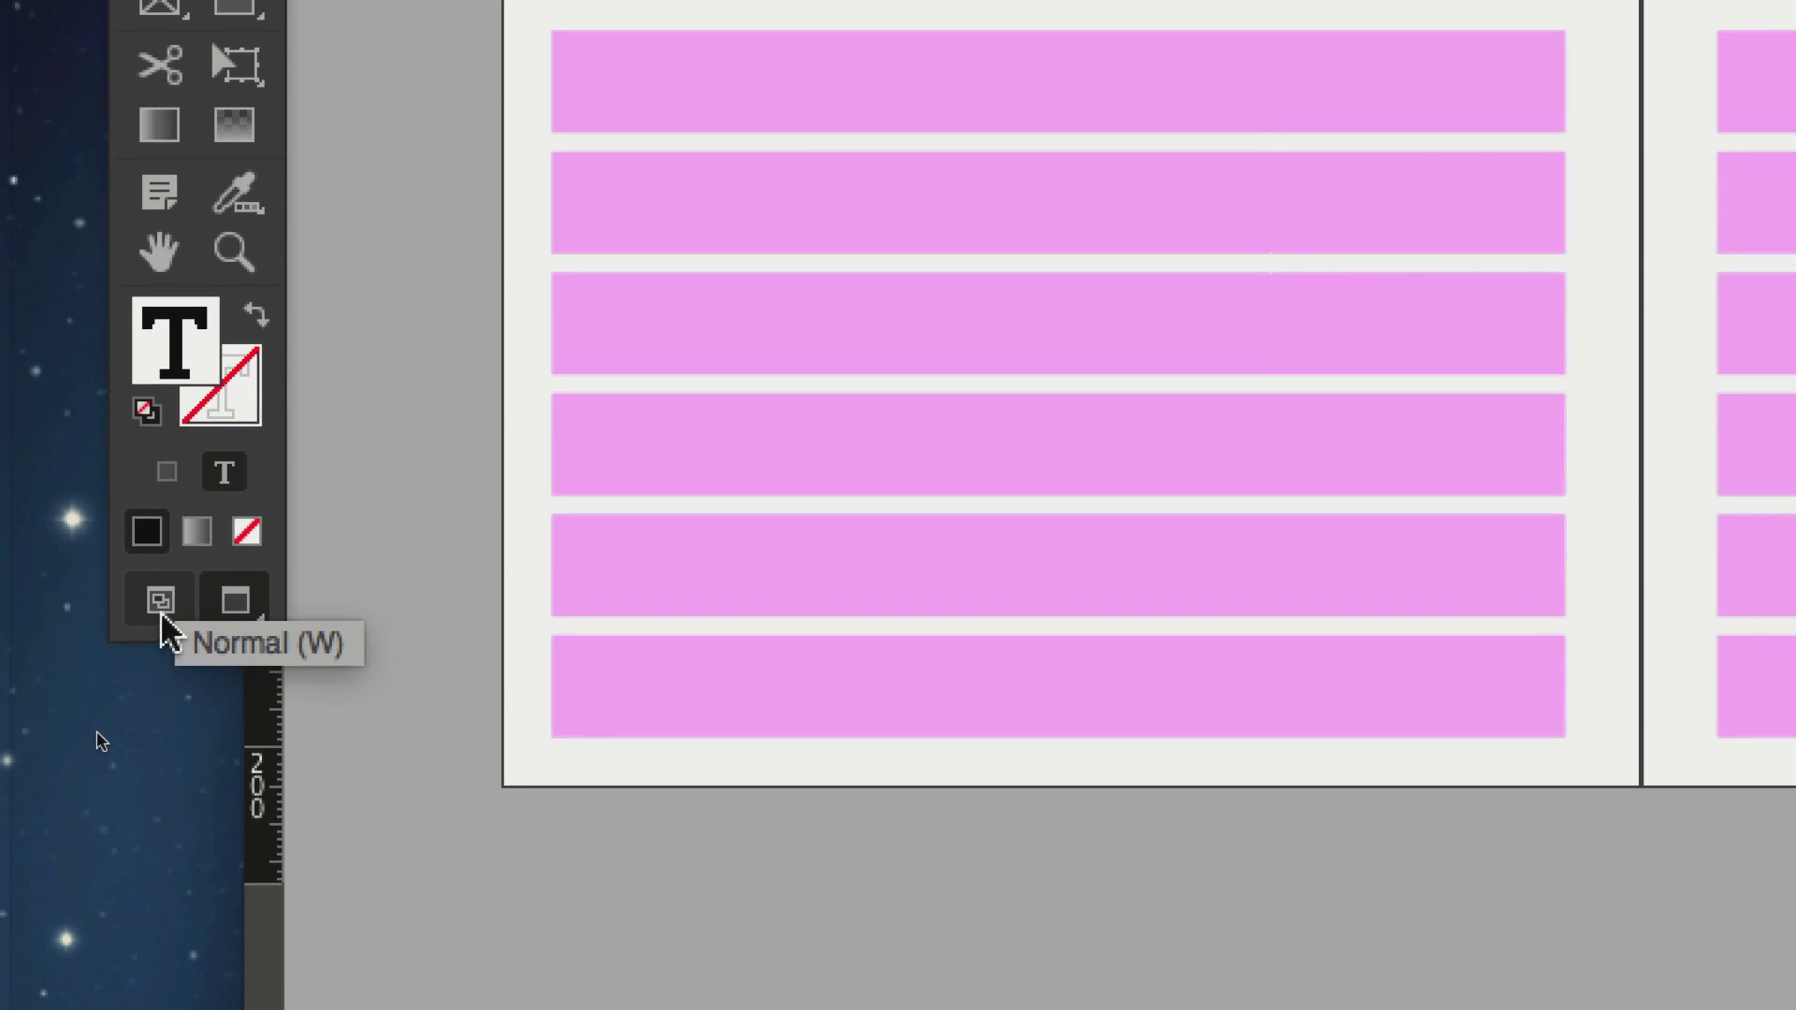
{"action": "left_click", "coordinate": [162, 617]}
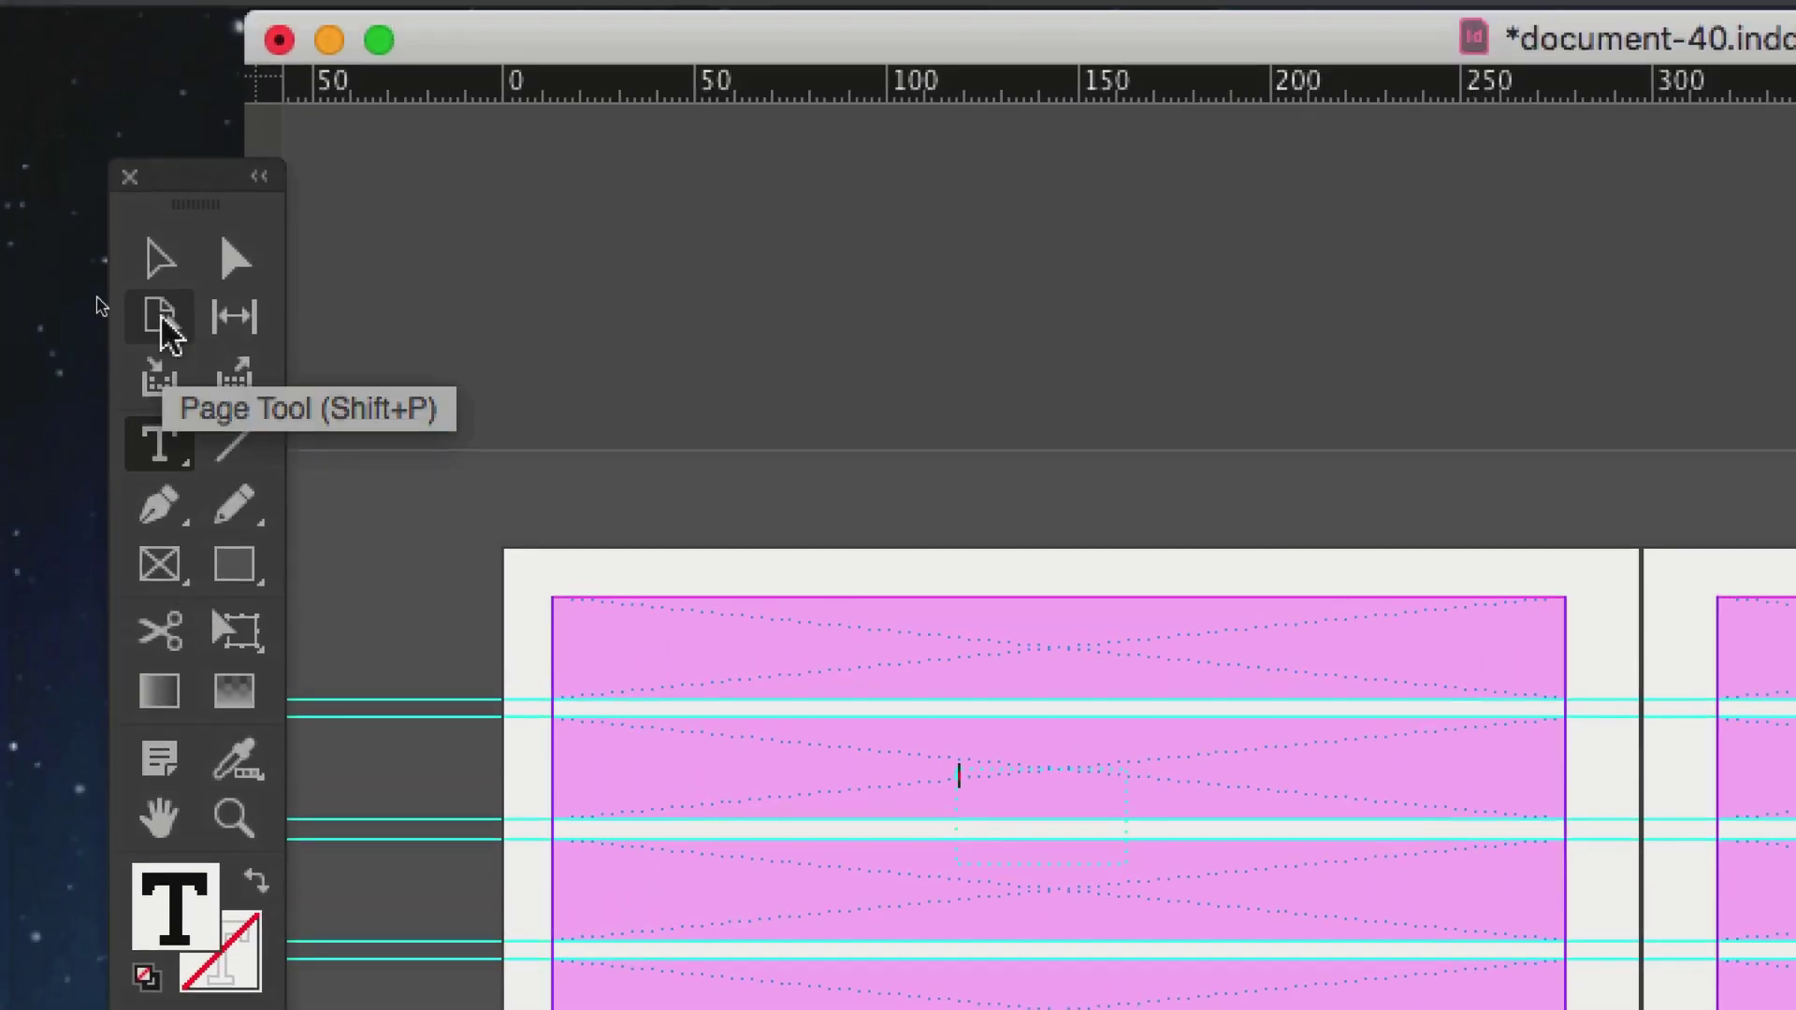
{"action": "left_click", "coordinate": [159, 259]}
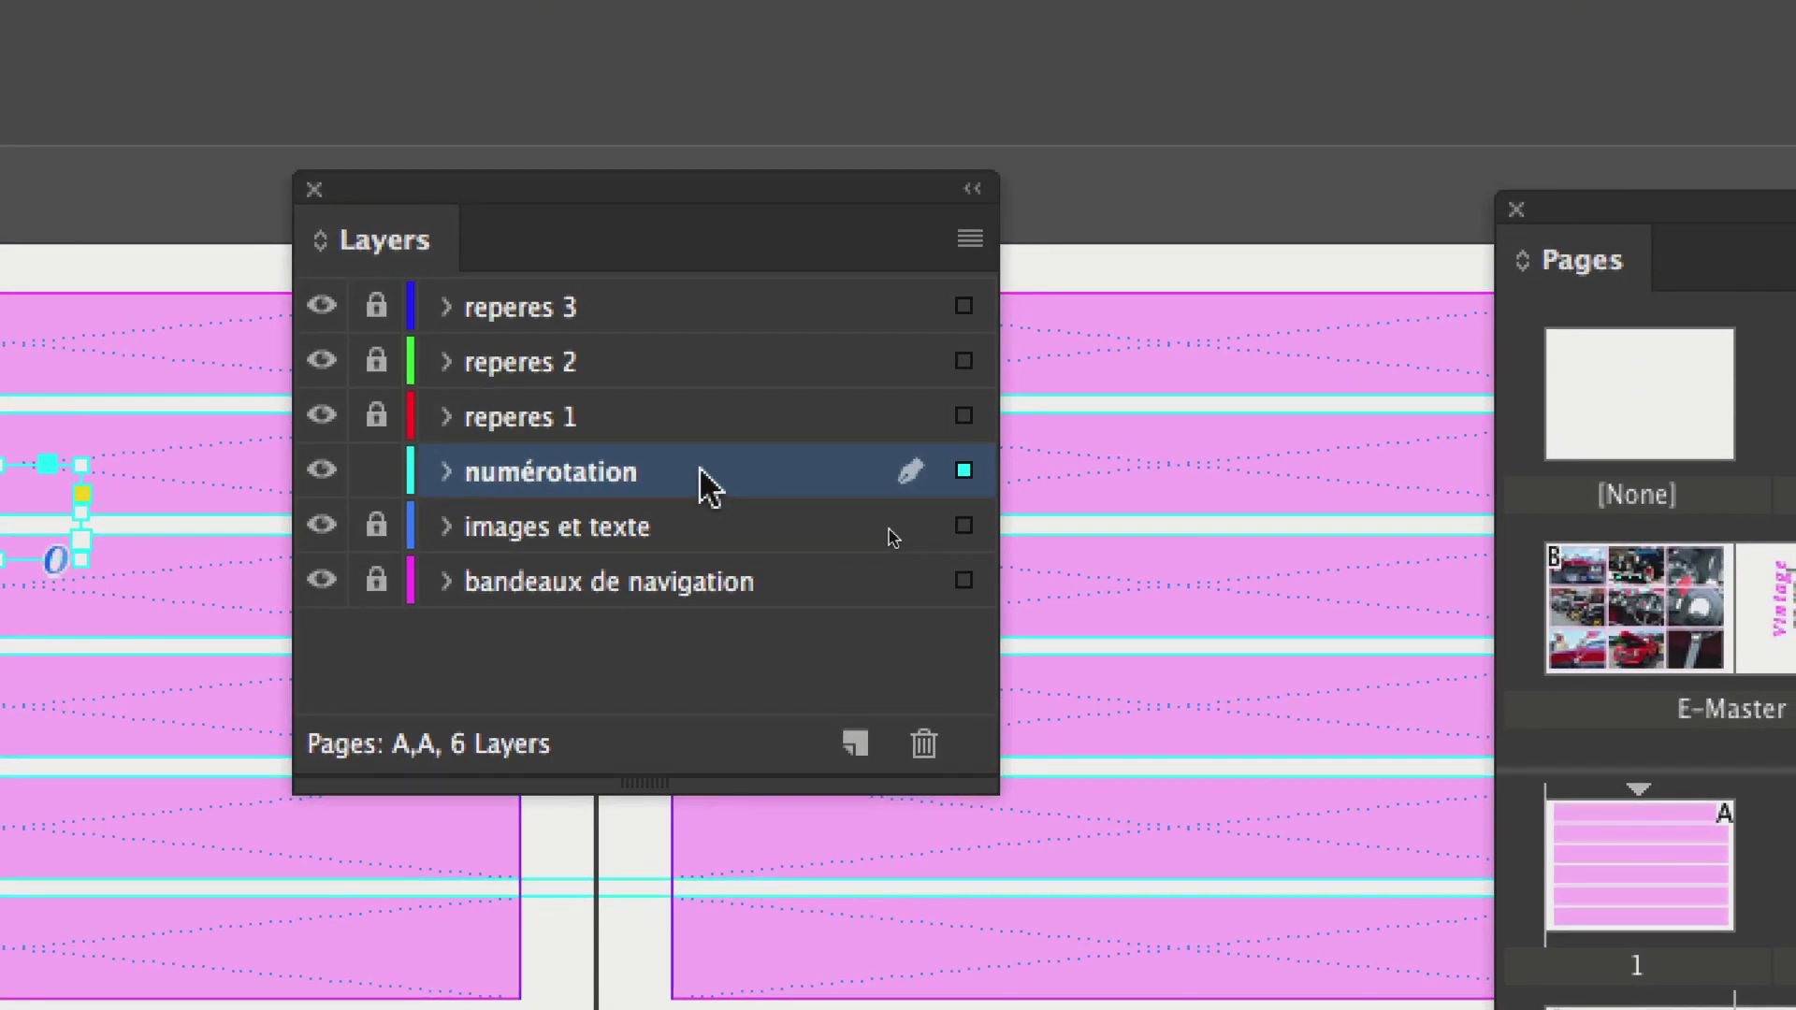
- Set the numérotation layer's colour to Dark Green
{"action": "double_click", "coordinate": [699, 466]}
{"action": "left_click", "coordinate": [529, 477]}
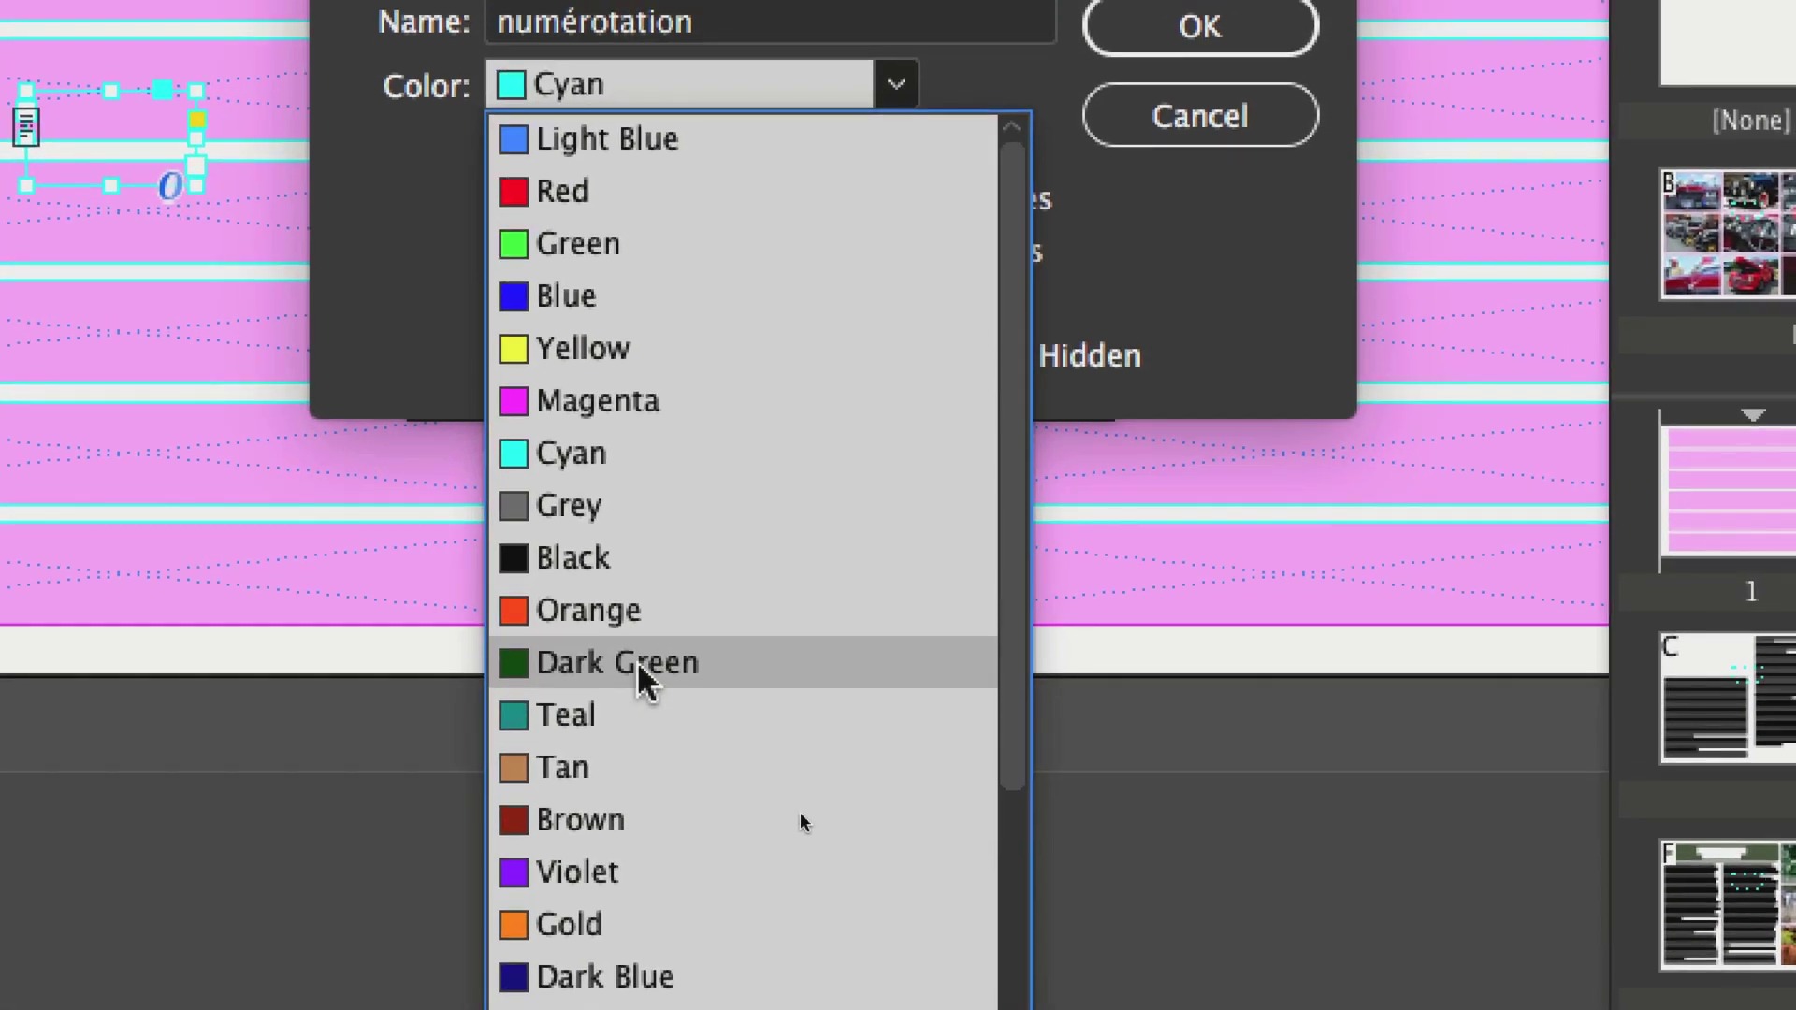
{"action": "left_click", "coordinate": [644, 664]}
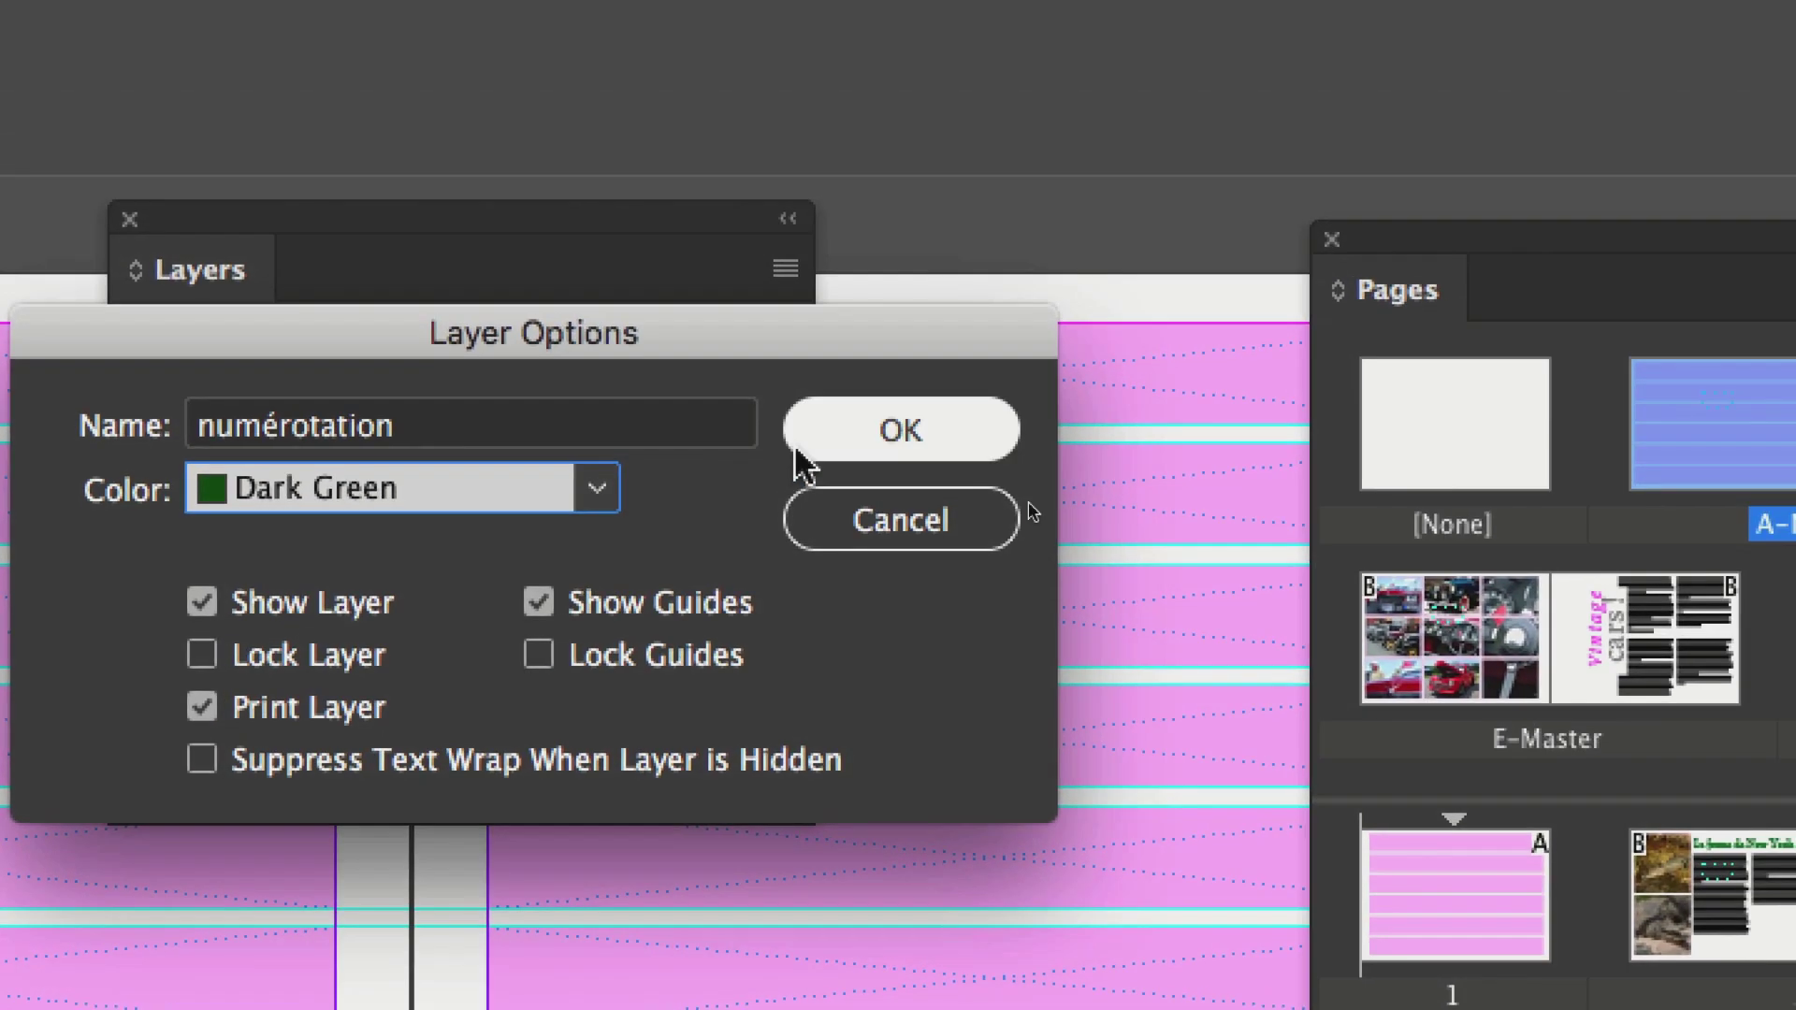
{"action": "left_click", "coordinate": [853, 443]}
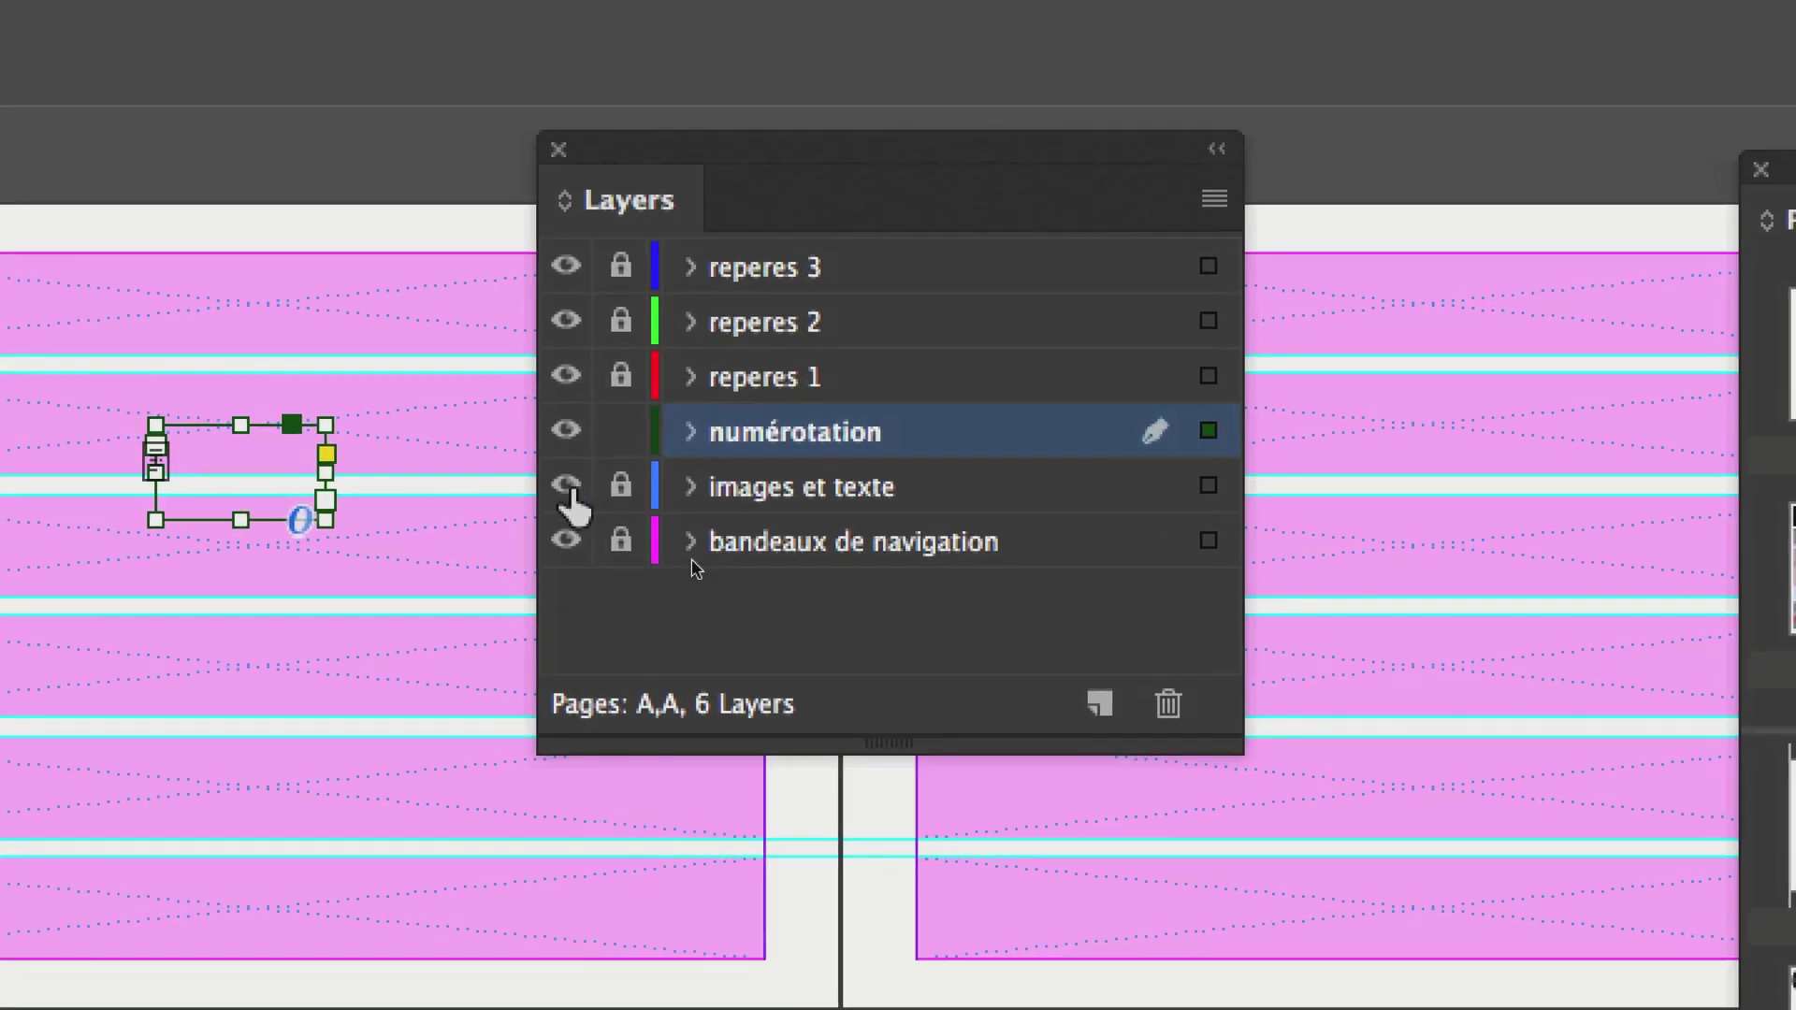
- Move the Layers panel clear of the text frame and place the text cursor inside the frame
{"action": "key", "text": "super+equal"}
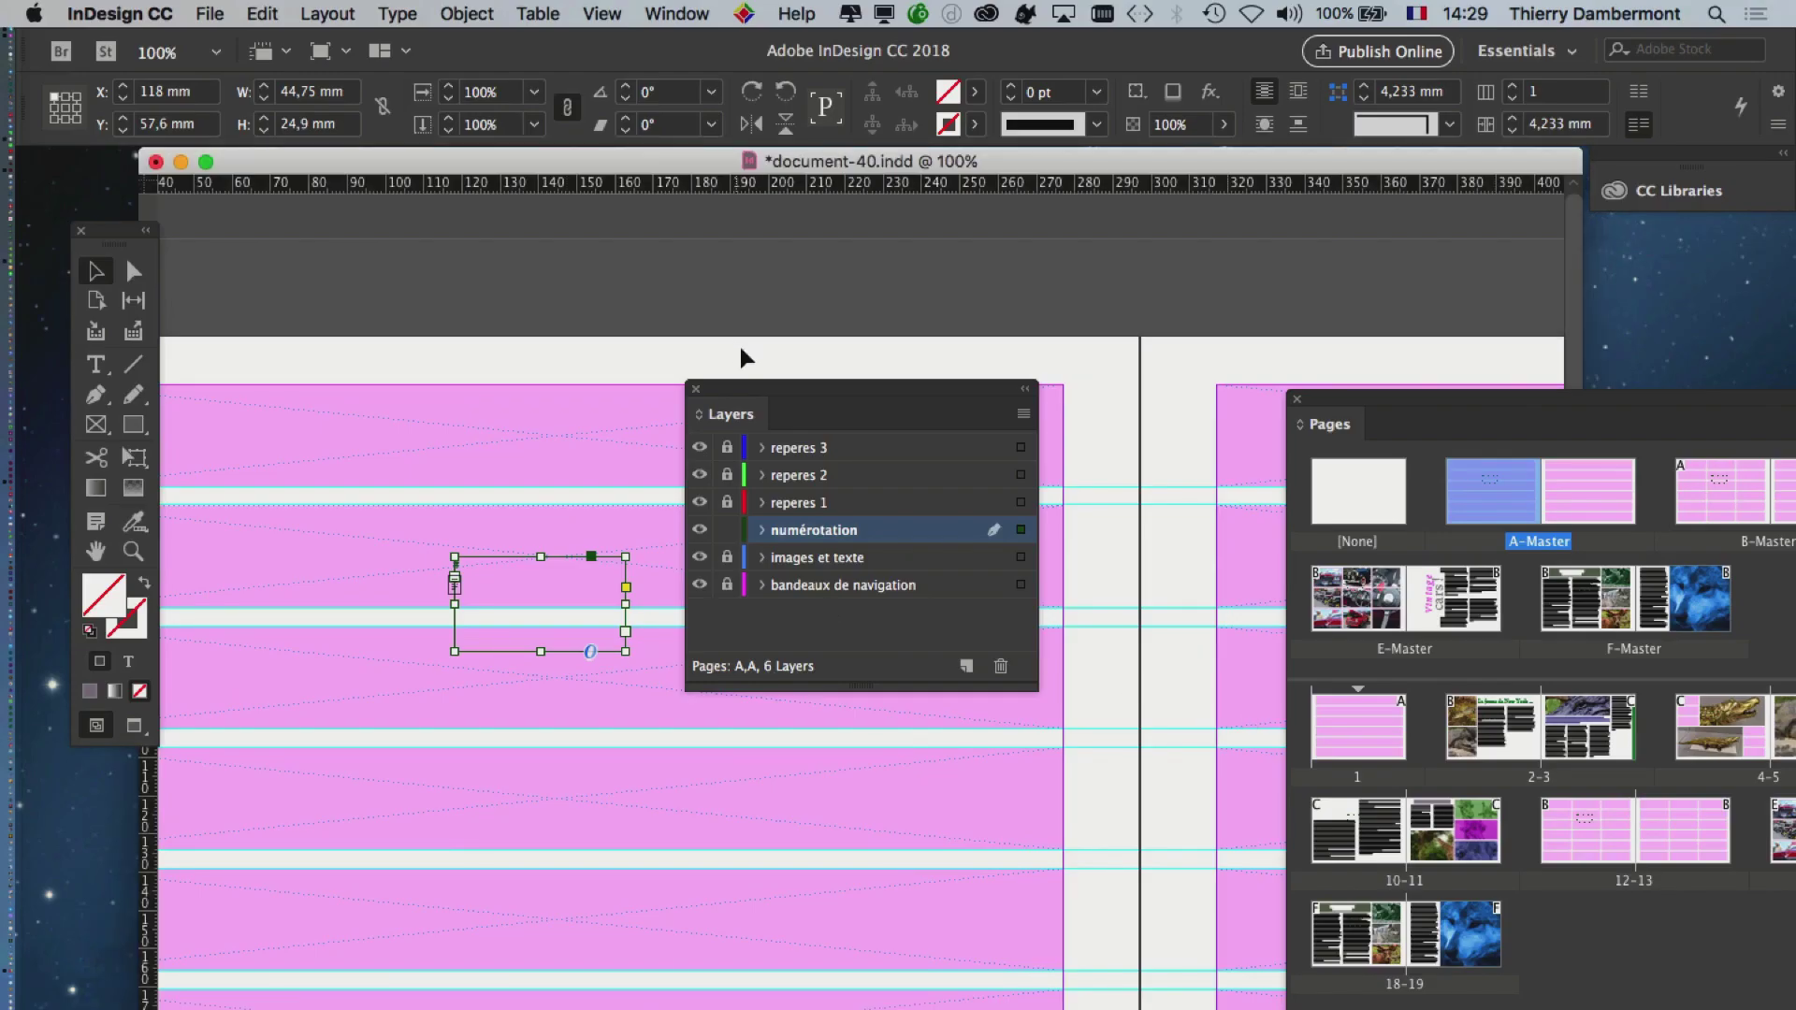
{"action": "left_click_drag", "start_coordinate": [759, 389], "coordinate": [1007, 329]}
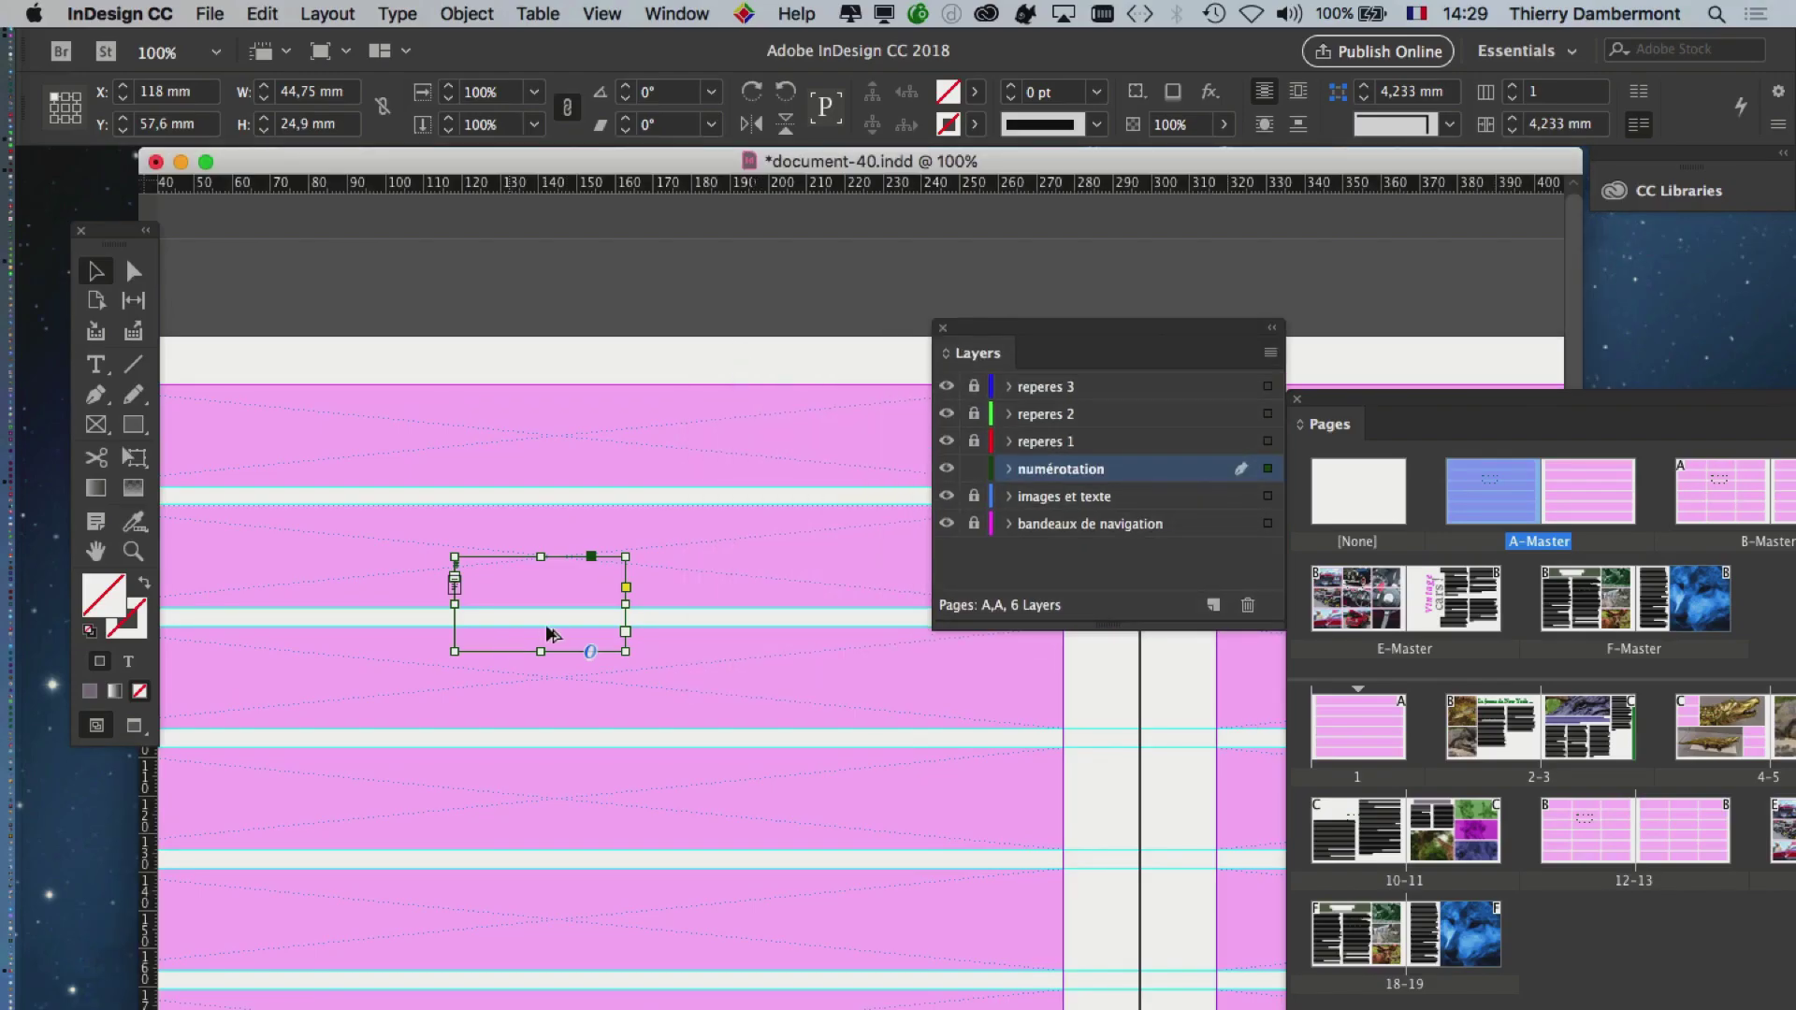
{"action": "scroll", "coordinate": [546, 614], "scroll_direction": "up", "scroll_amount": 1}
{"action": "scroll", "coordinate": [546, 613], "scroll_direction": "up", "scroll_amount": 1}
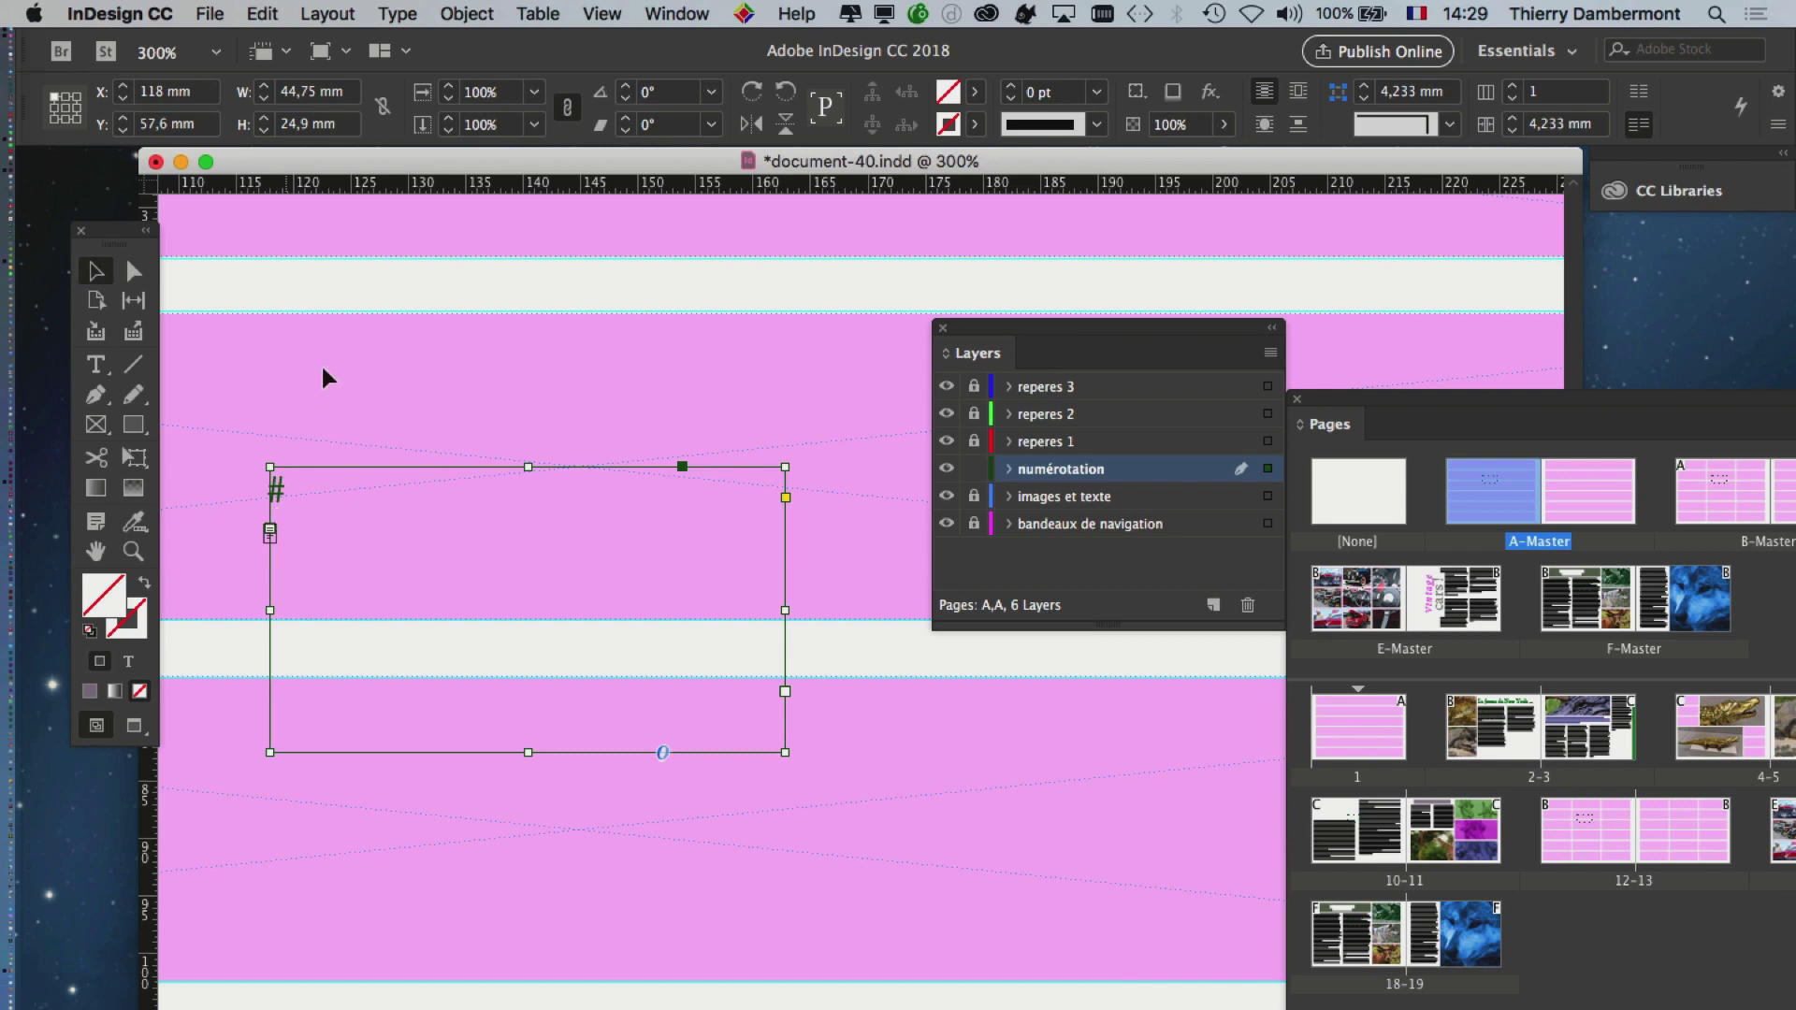
{"action": "left_click", "coordinate": [97, 366]}
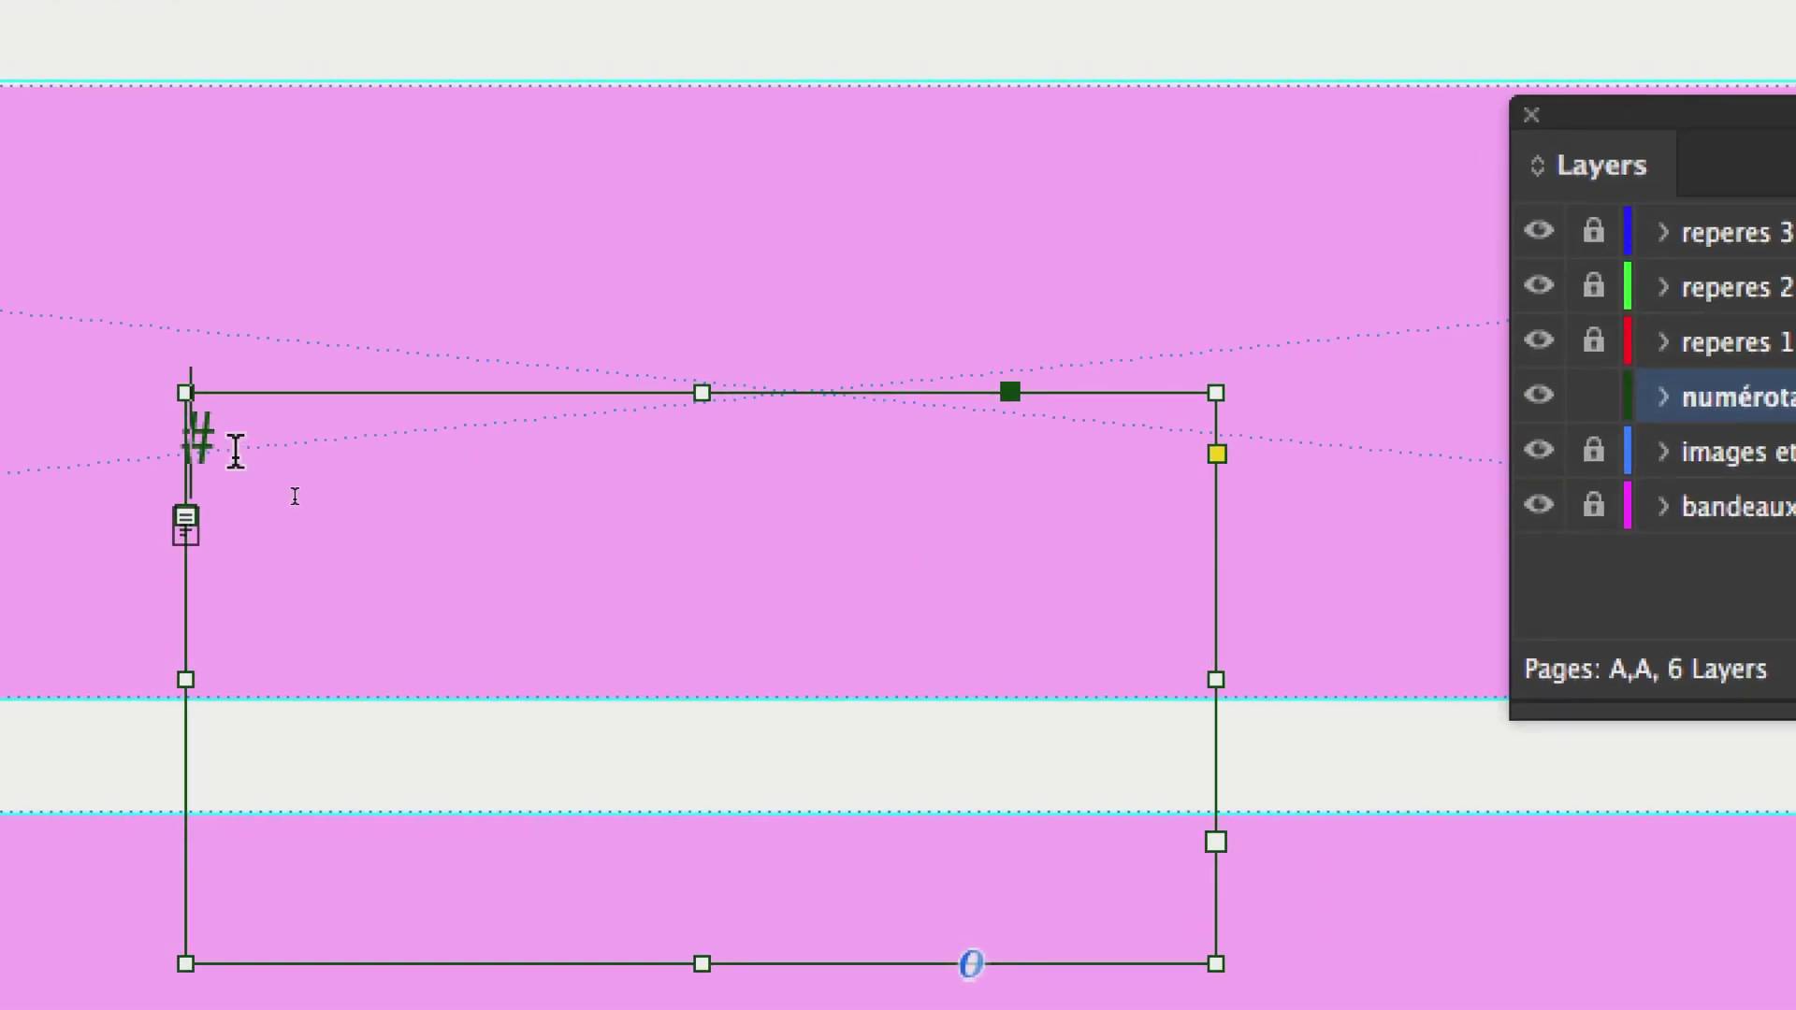
{"action": "left_click", "coordinate": [295, 506]}
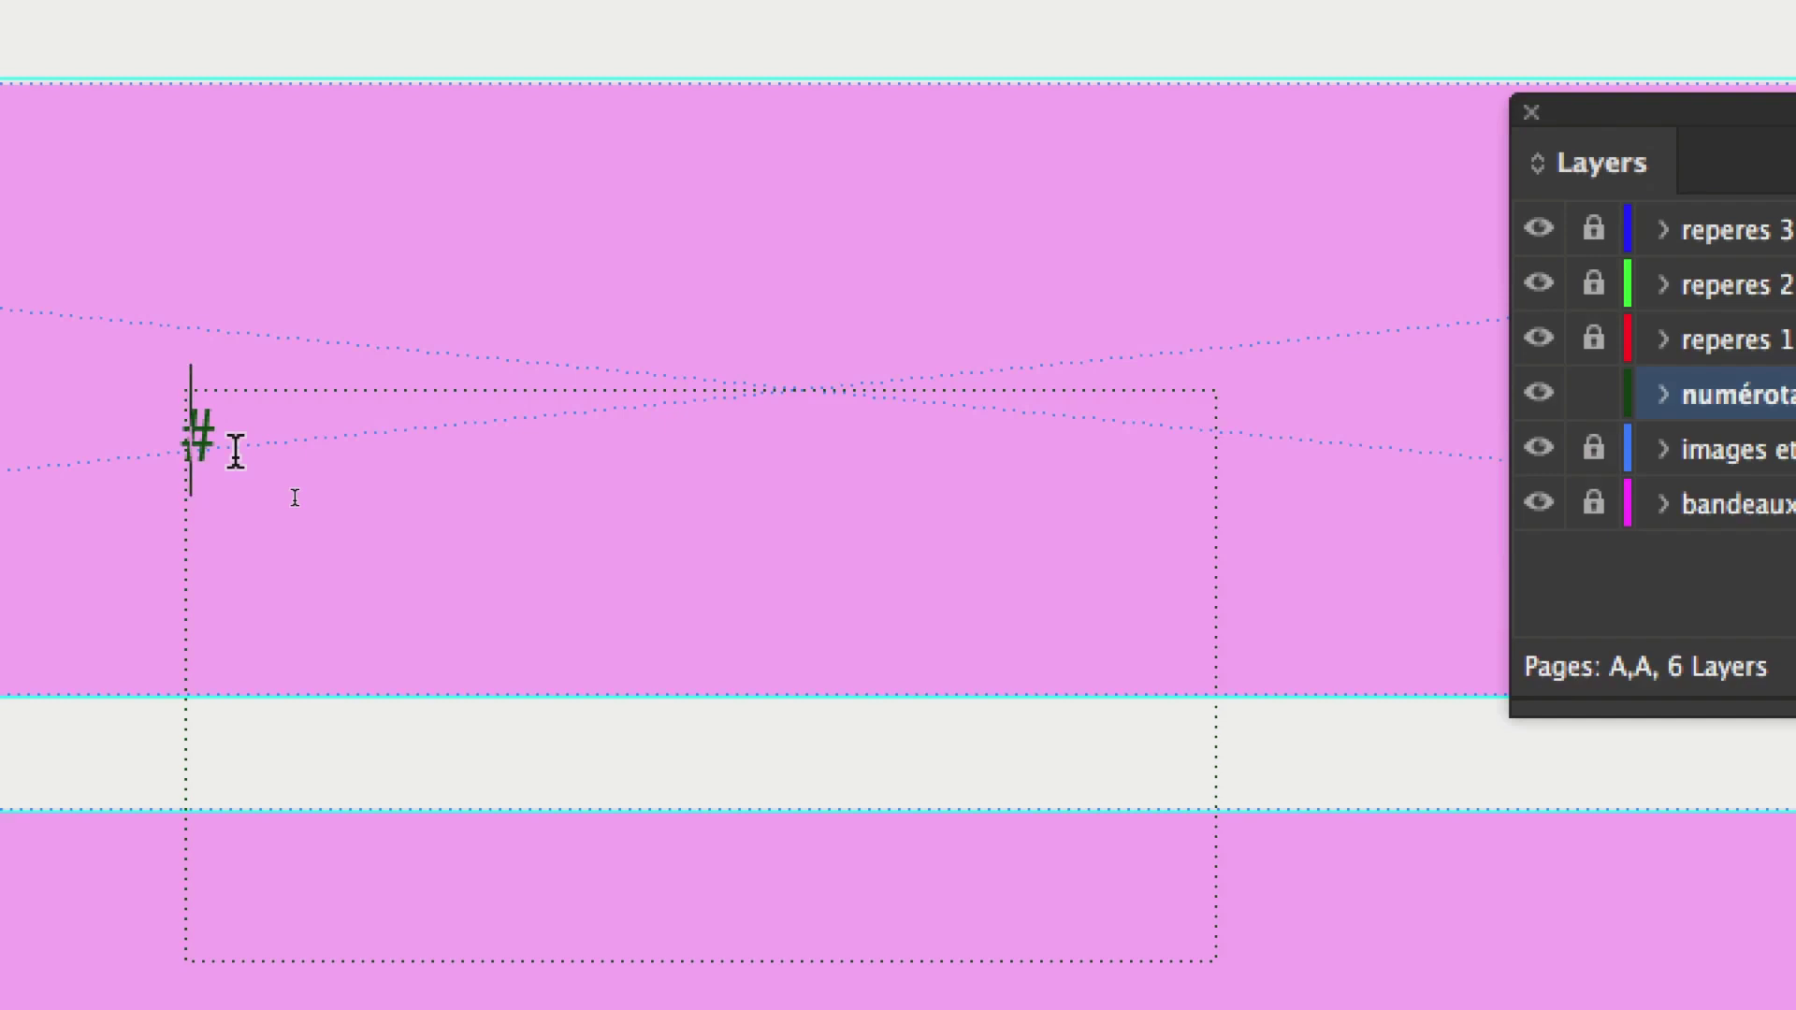
- Look up the marker special characters for the text frame and try to insert the current page number
{"action": "right_click", "coordinate": [235, 454]}
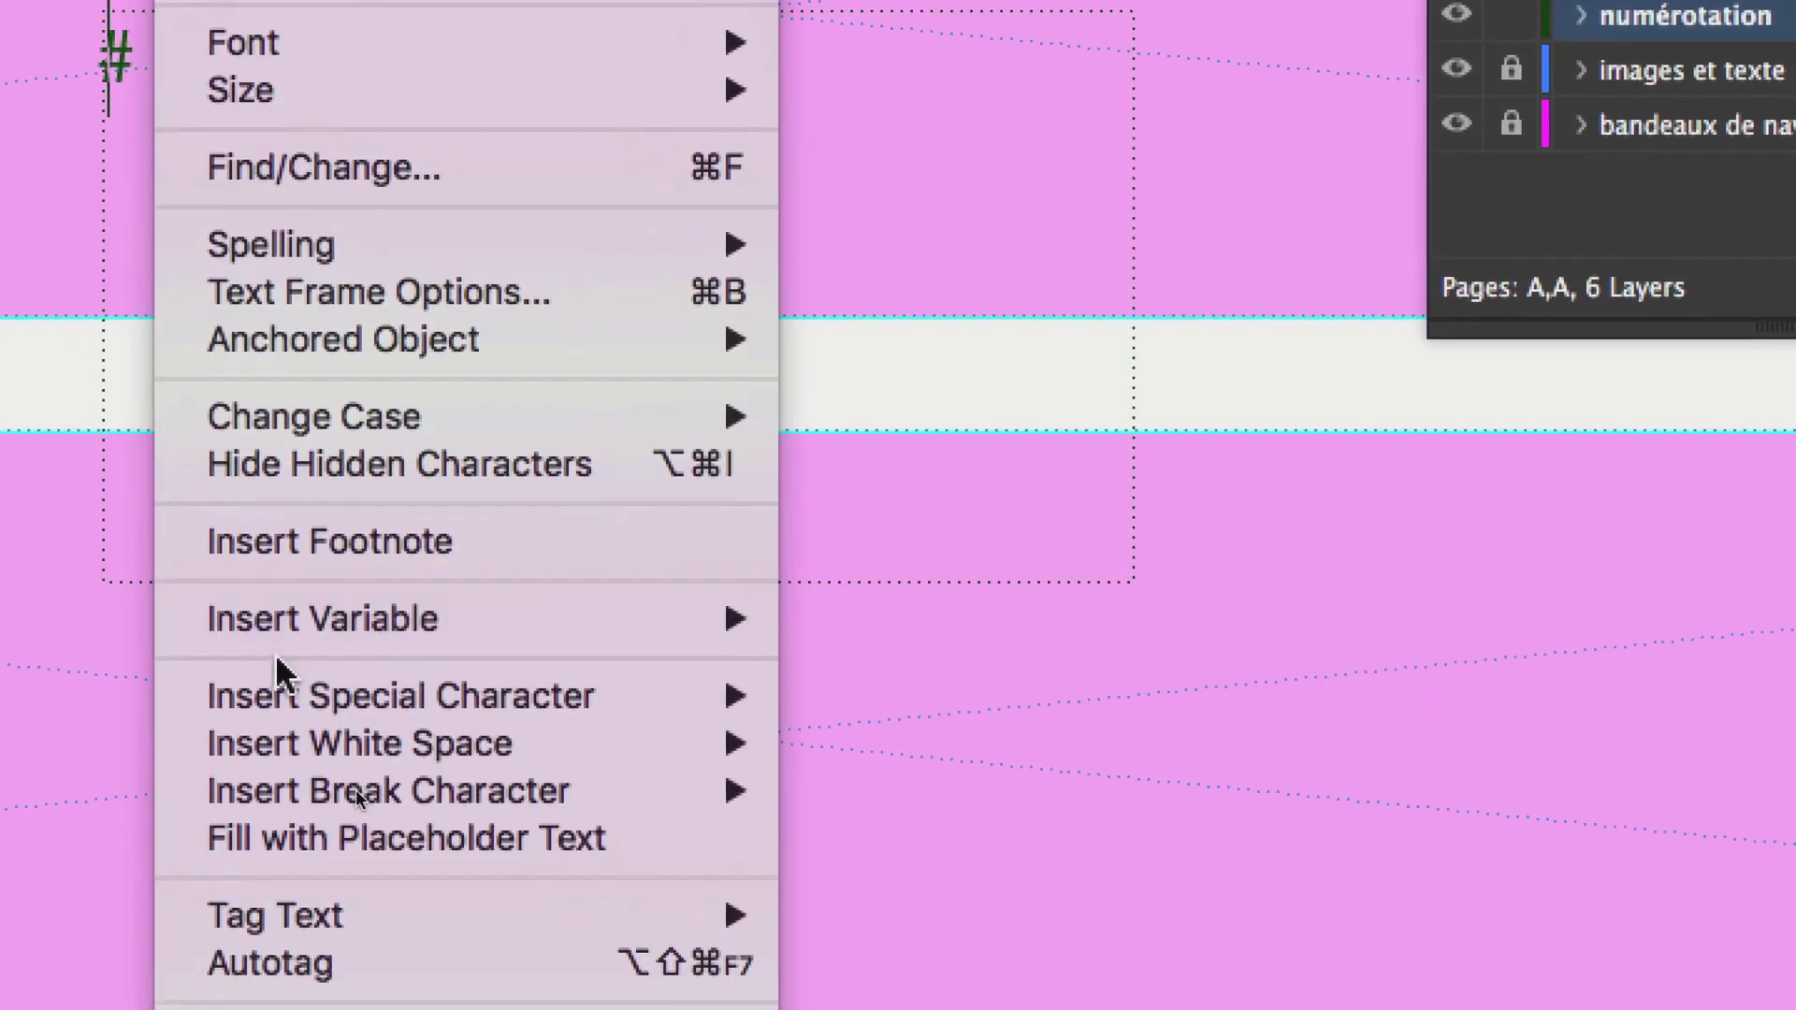
{"action": "mouse_move", "coordinate": [276, 678]}
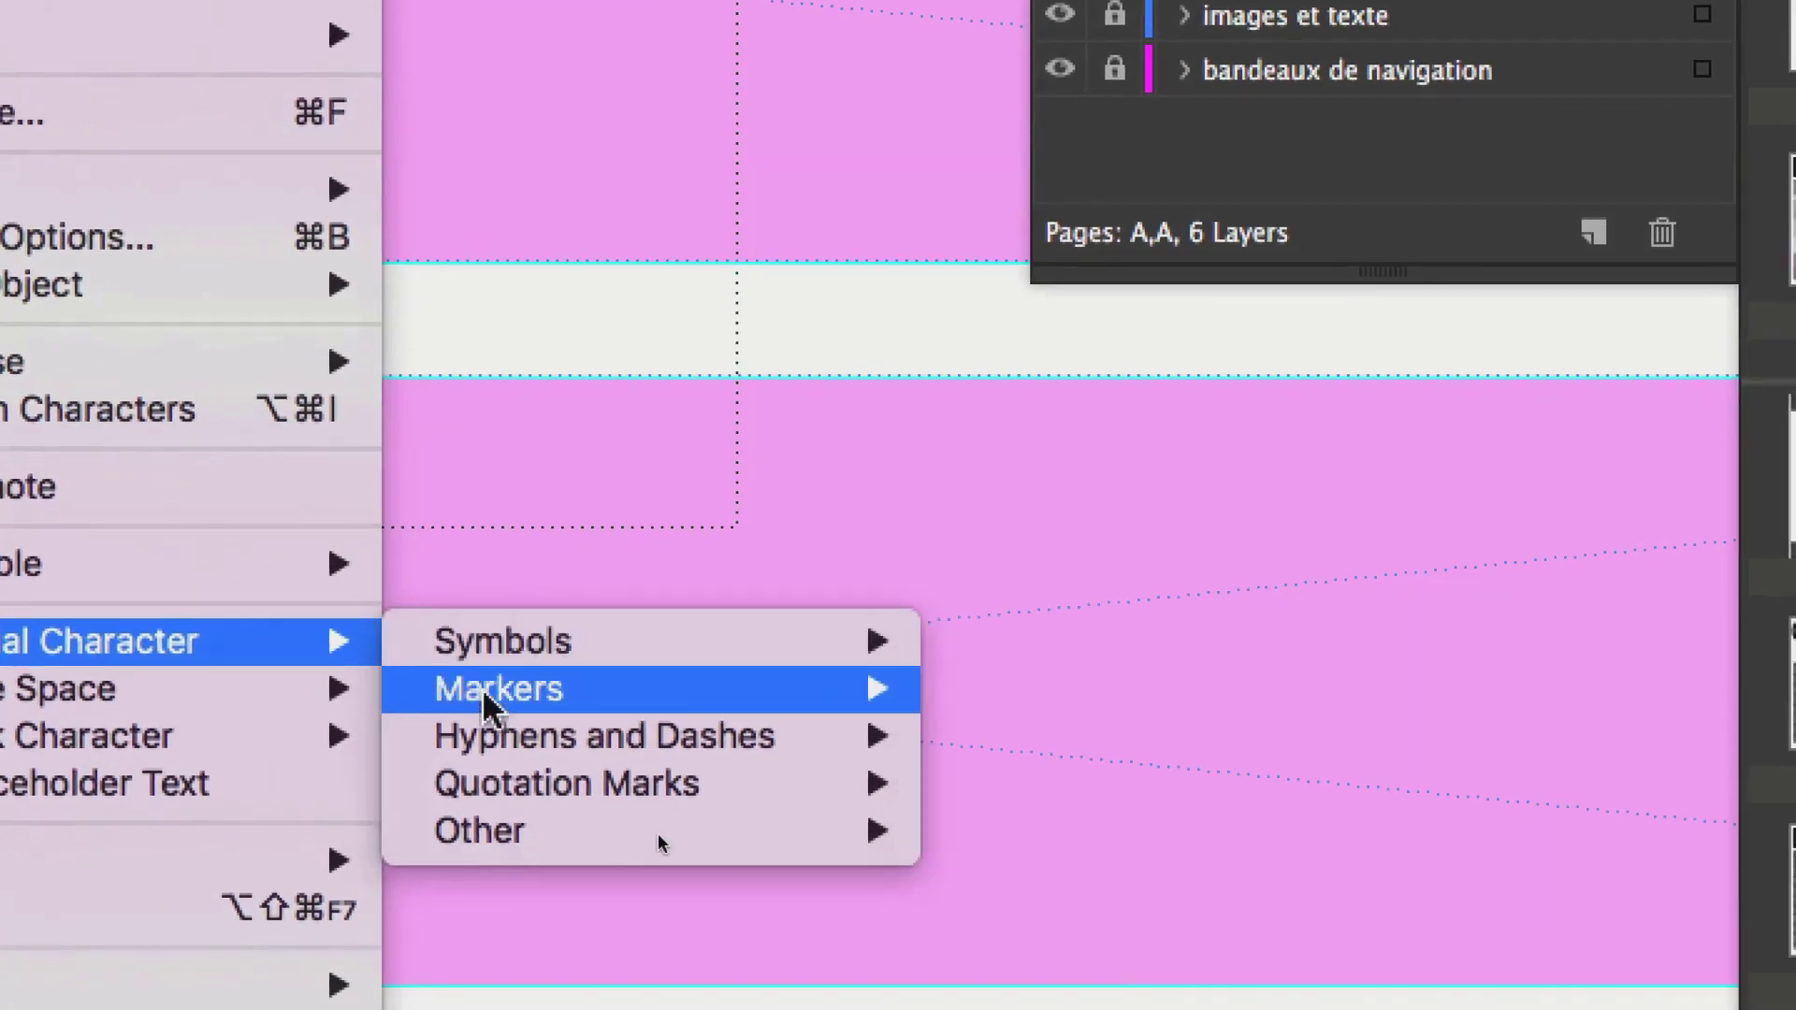
{"action": "mouse_move", "coordinate": [591, 722]}
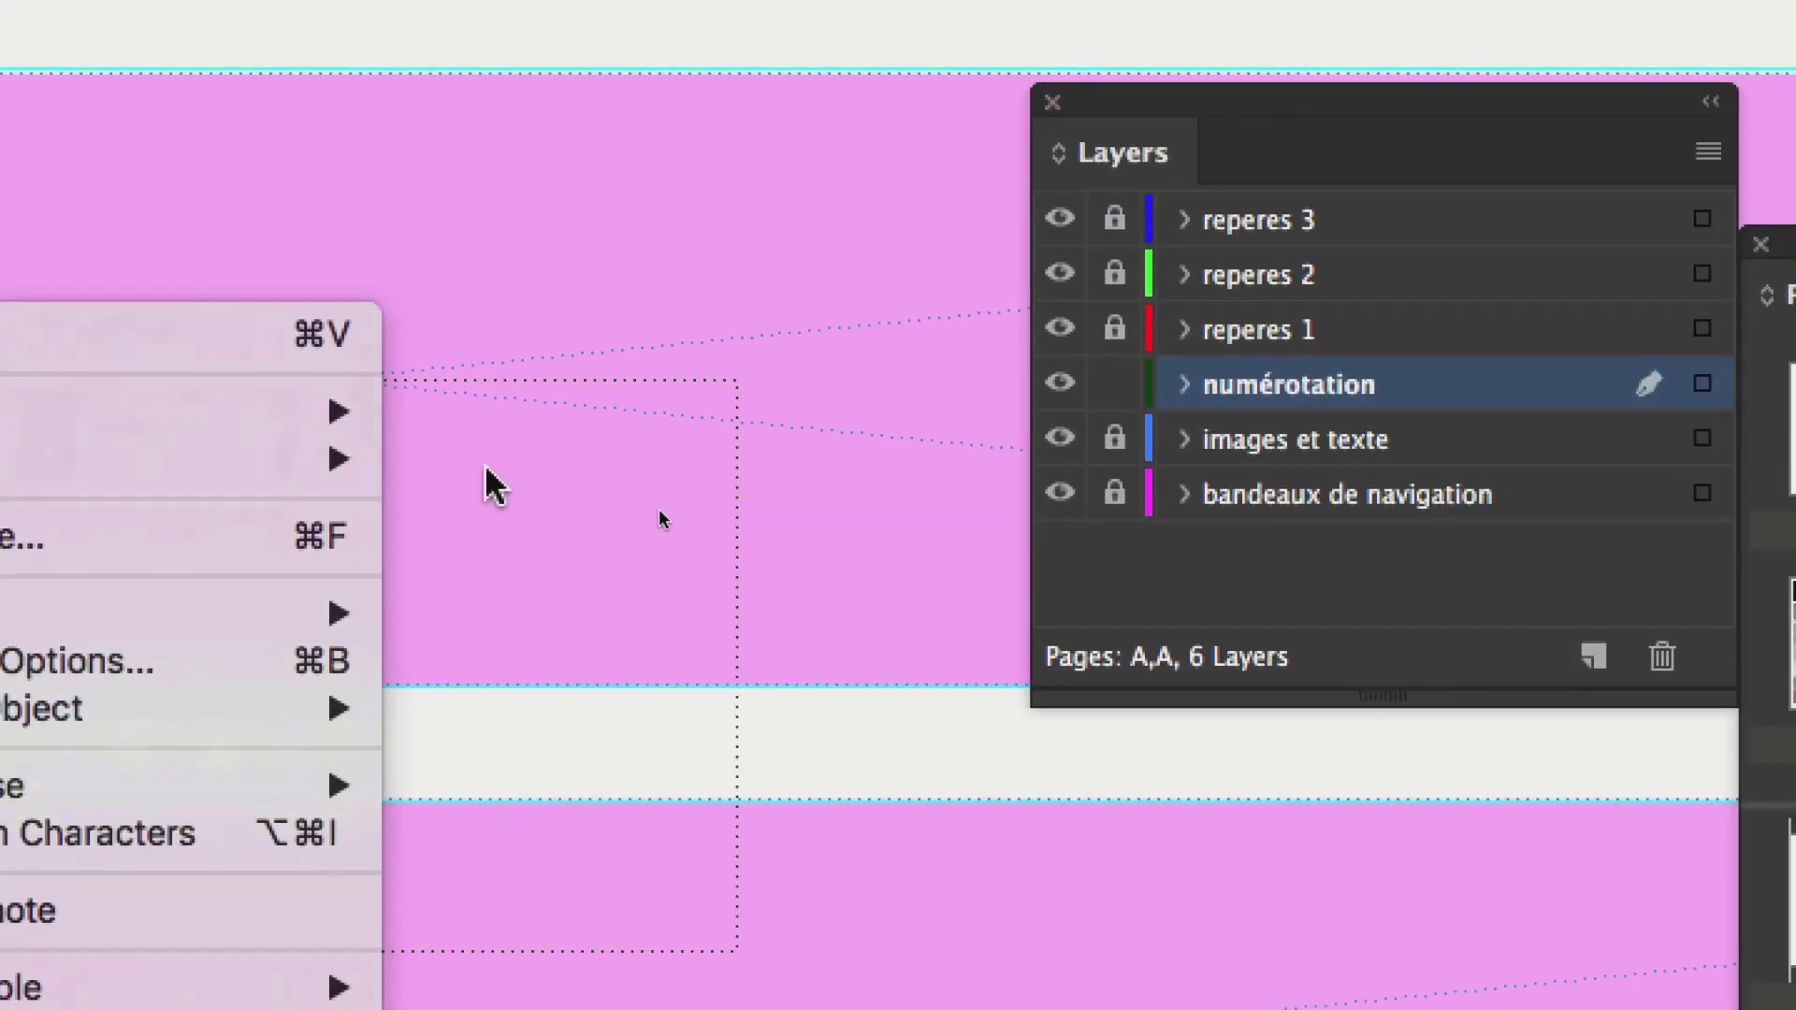
{"action": "left_click", "coordinate": [659, 517]}
{"action": "key", "text": "super+alt+shift+n"}
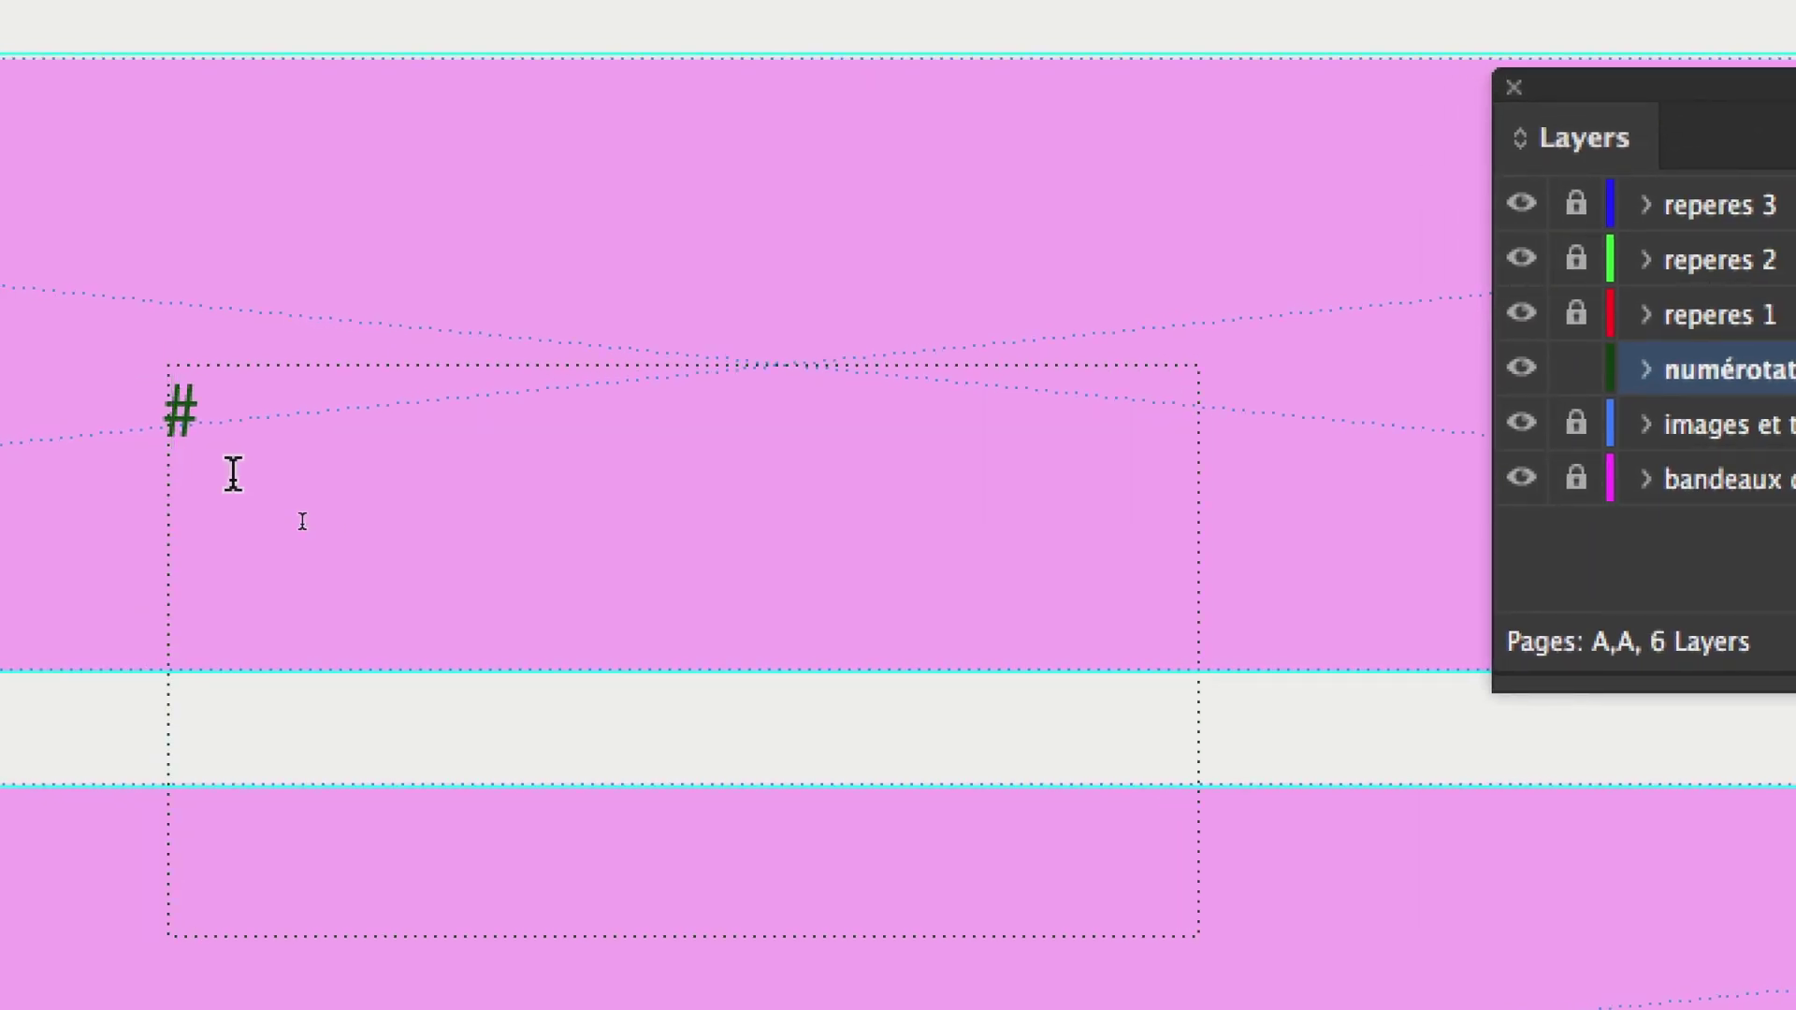
{"action": "key", "text": "Escape"}
{"action": "double_click", "coordinate": [225, 445]}
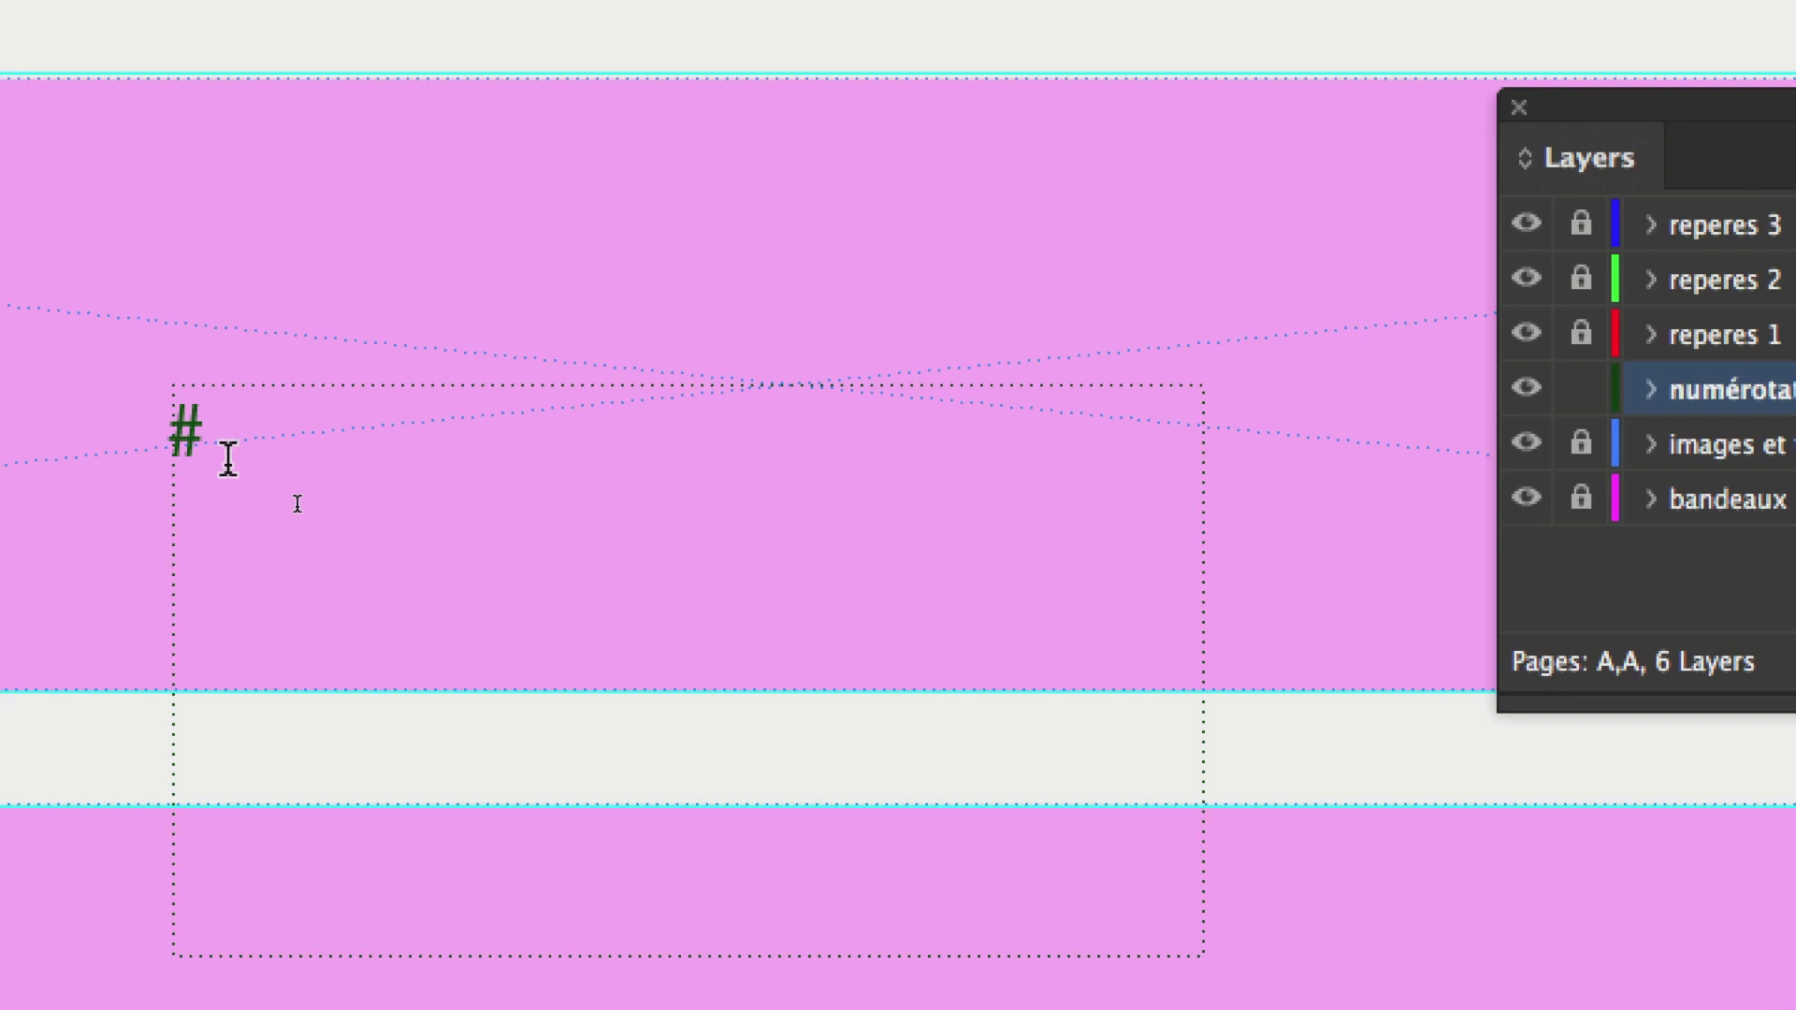
{"action": "right_click", "coordinate": [228, 458]}
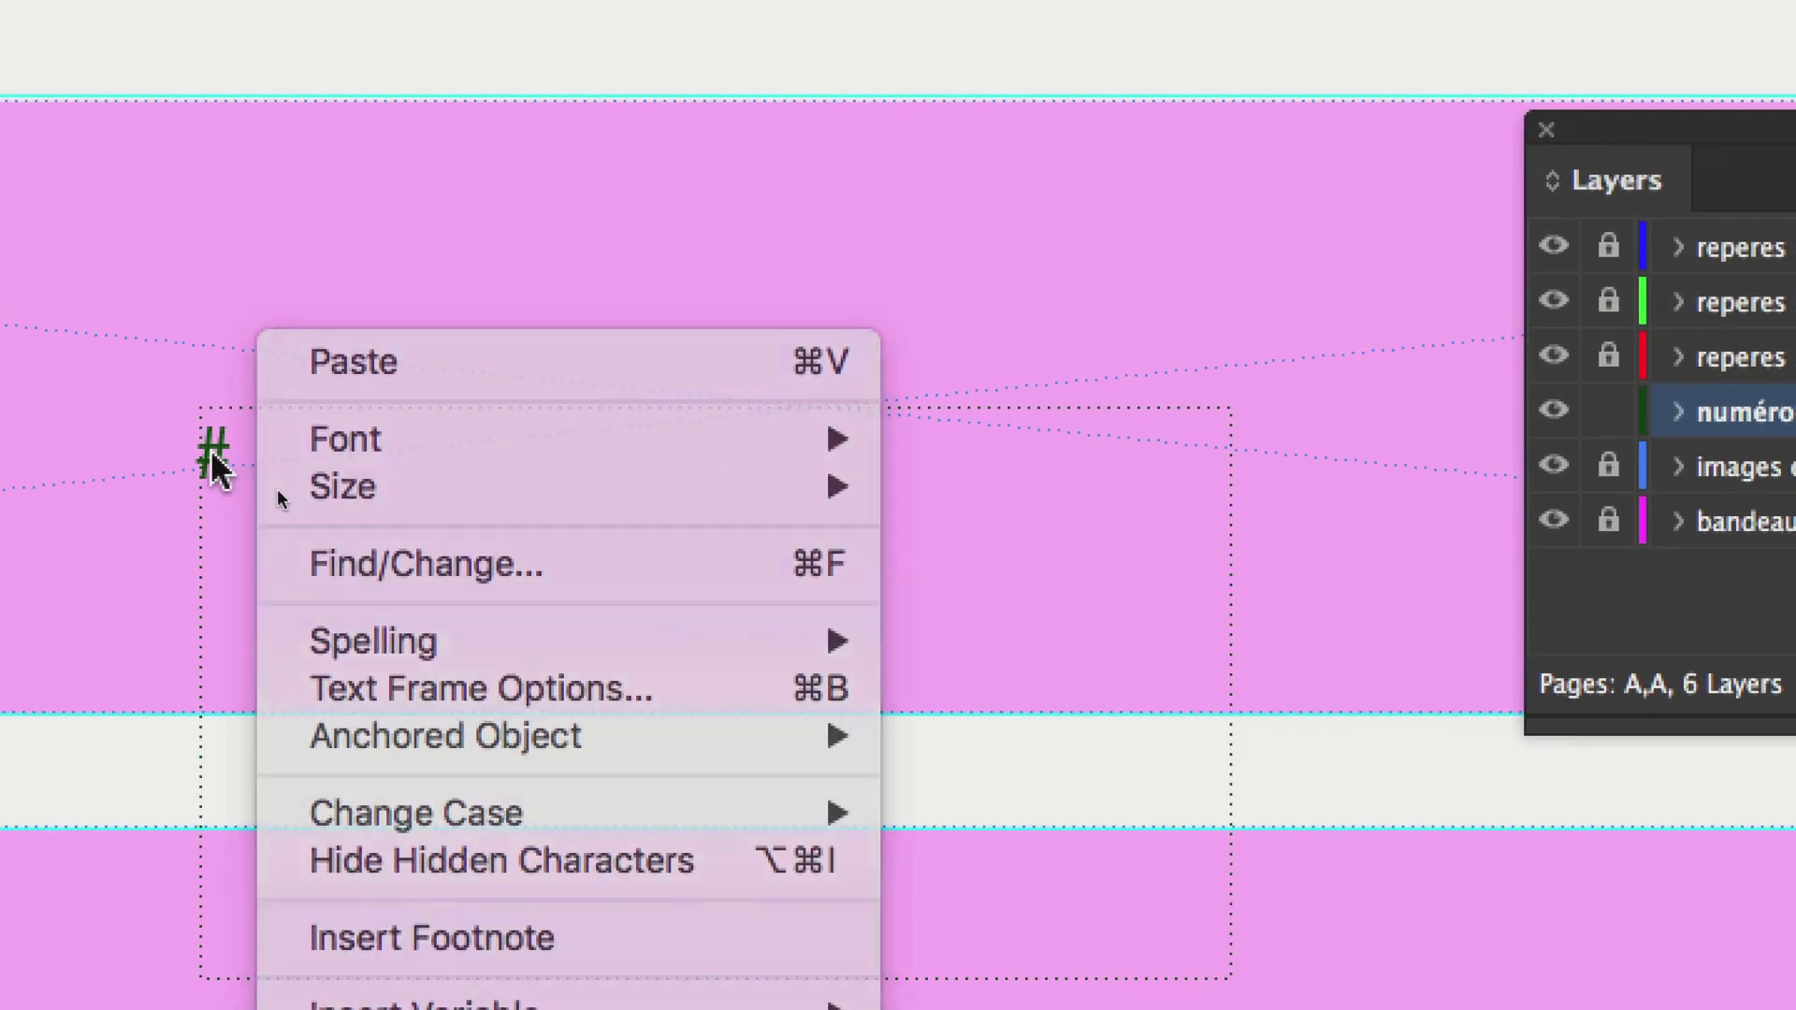
{"action": "left_click", "coordinate": [213, 456]}
{"action": "right_click", "coordinate": [216, 456]}
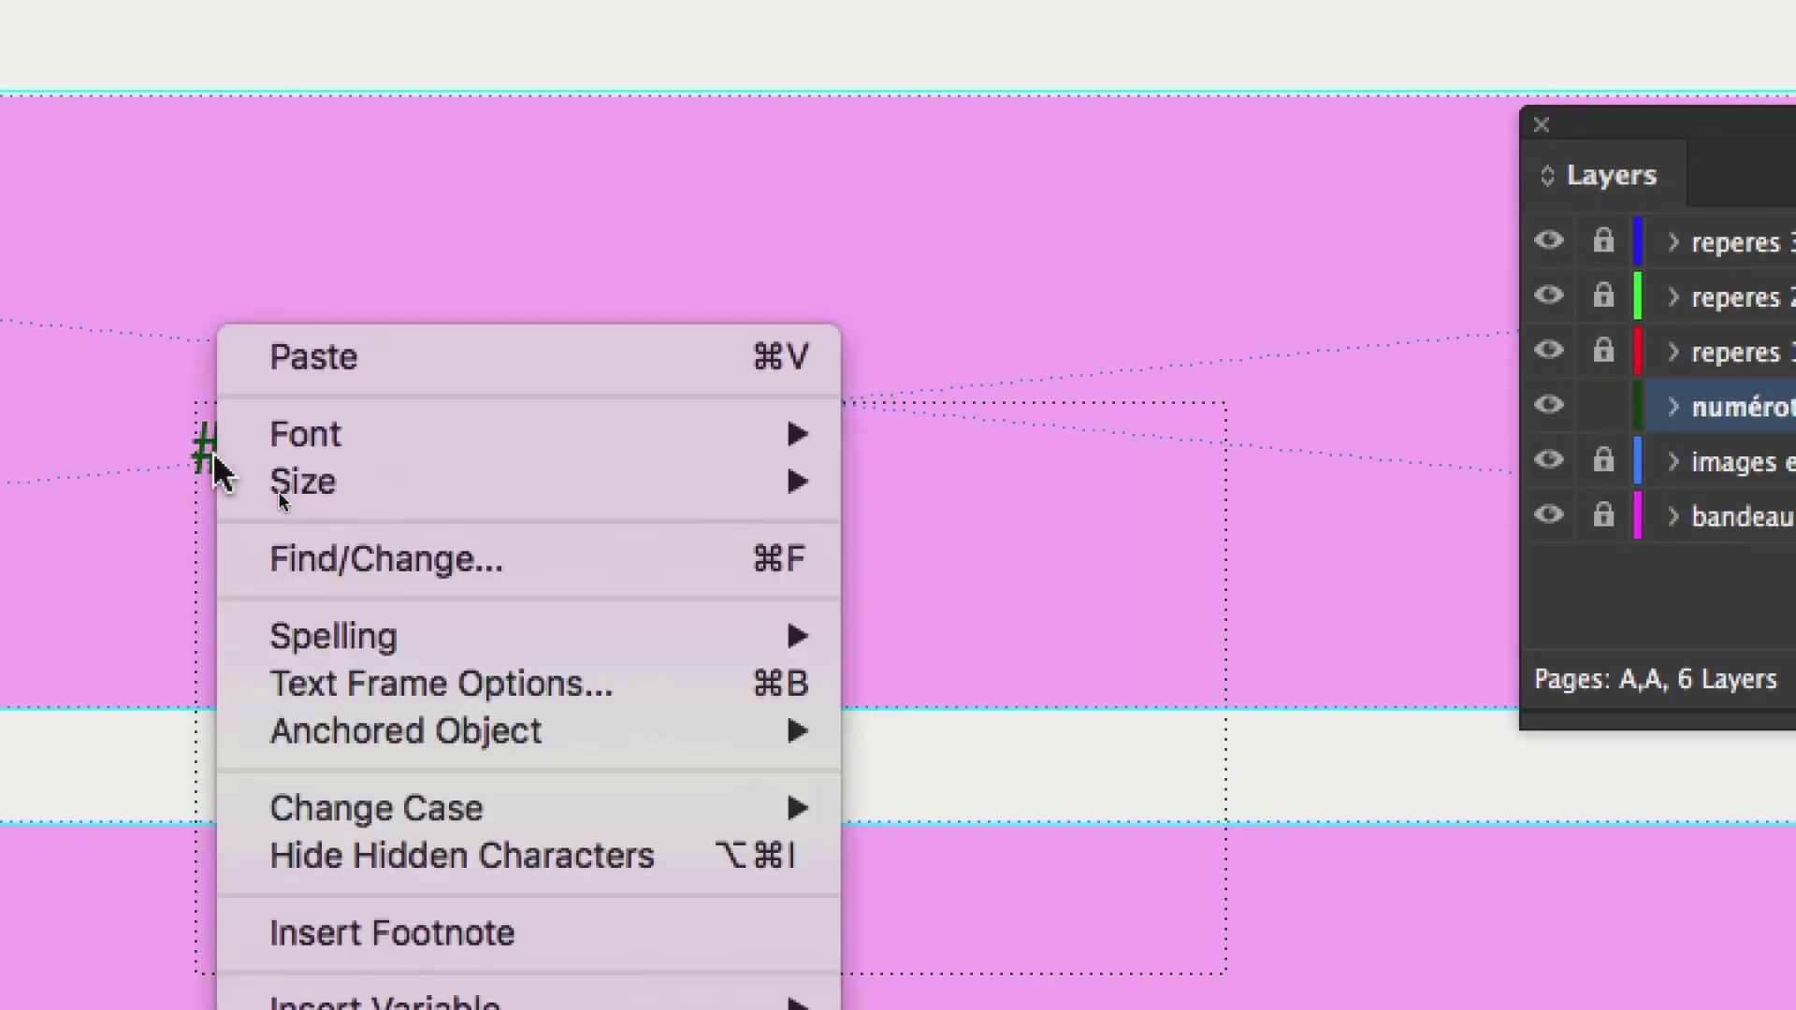
{"action": "left_click", "coordinate": [213, 455]}
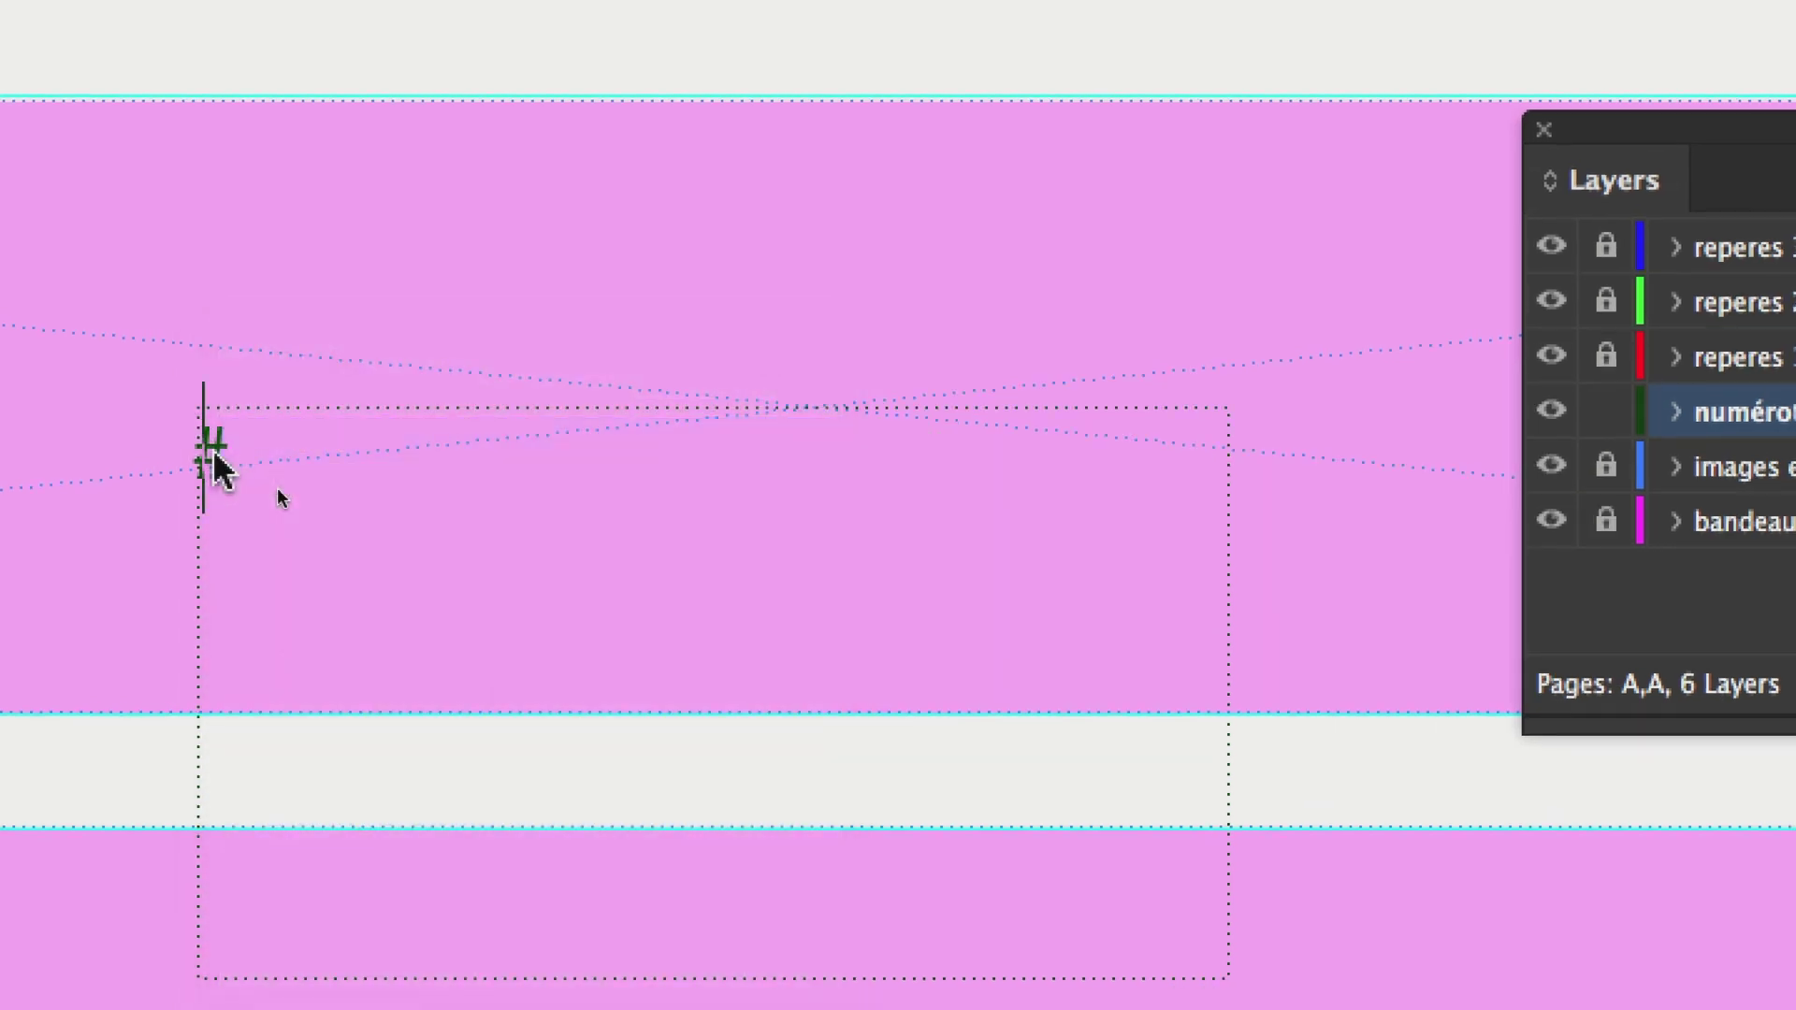
{"action": "right_click", "coordinate": [213, 455]}
{"action": "left_click", "coordinate": [214, 455]}
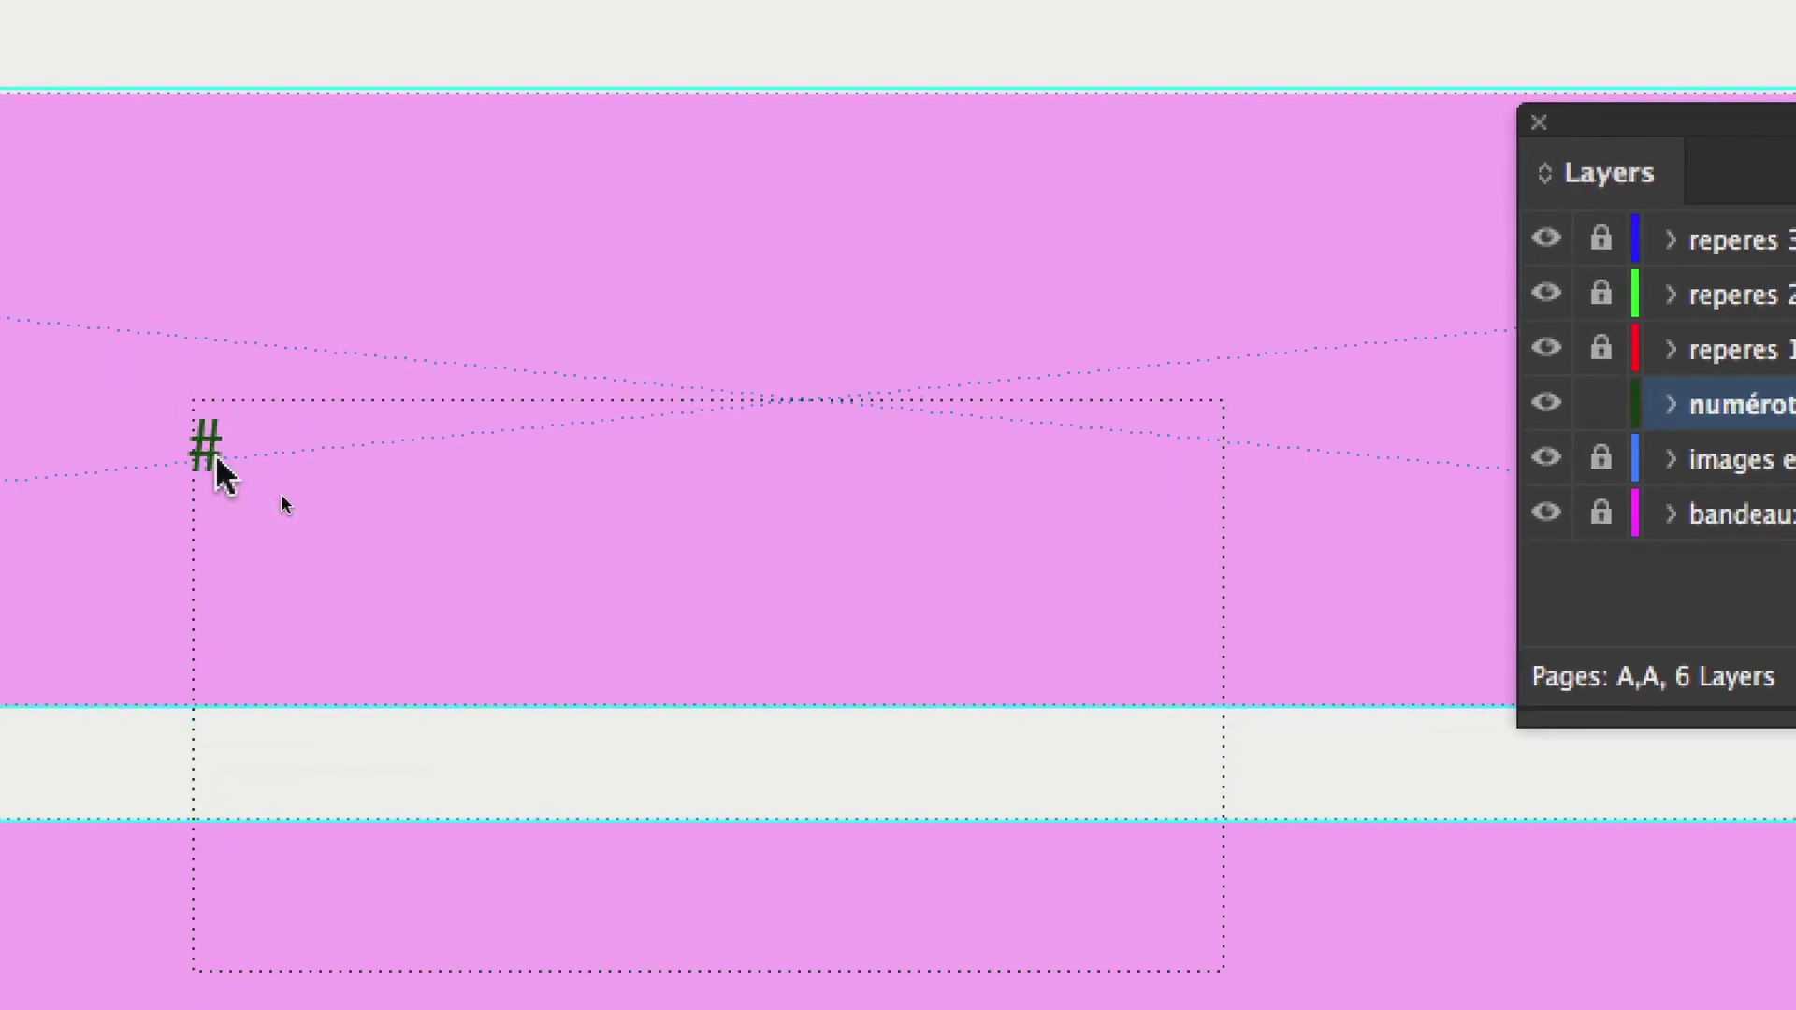
- Insert the Current Page Number marker into the text frame on the left A-Master page
{"action": "right_click", "coordinate": [215, 457]}
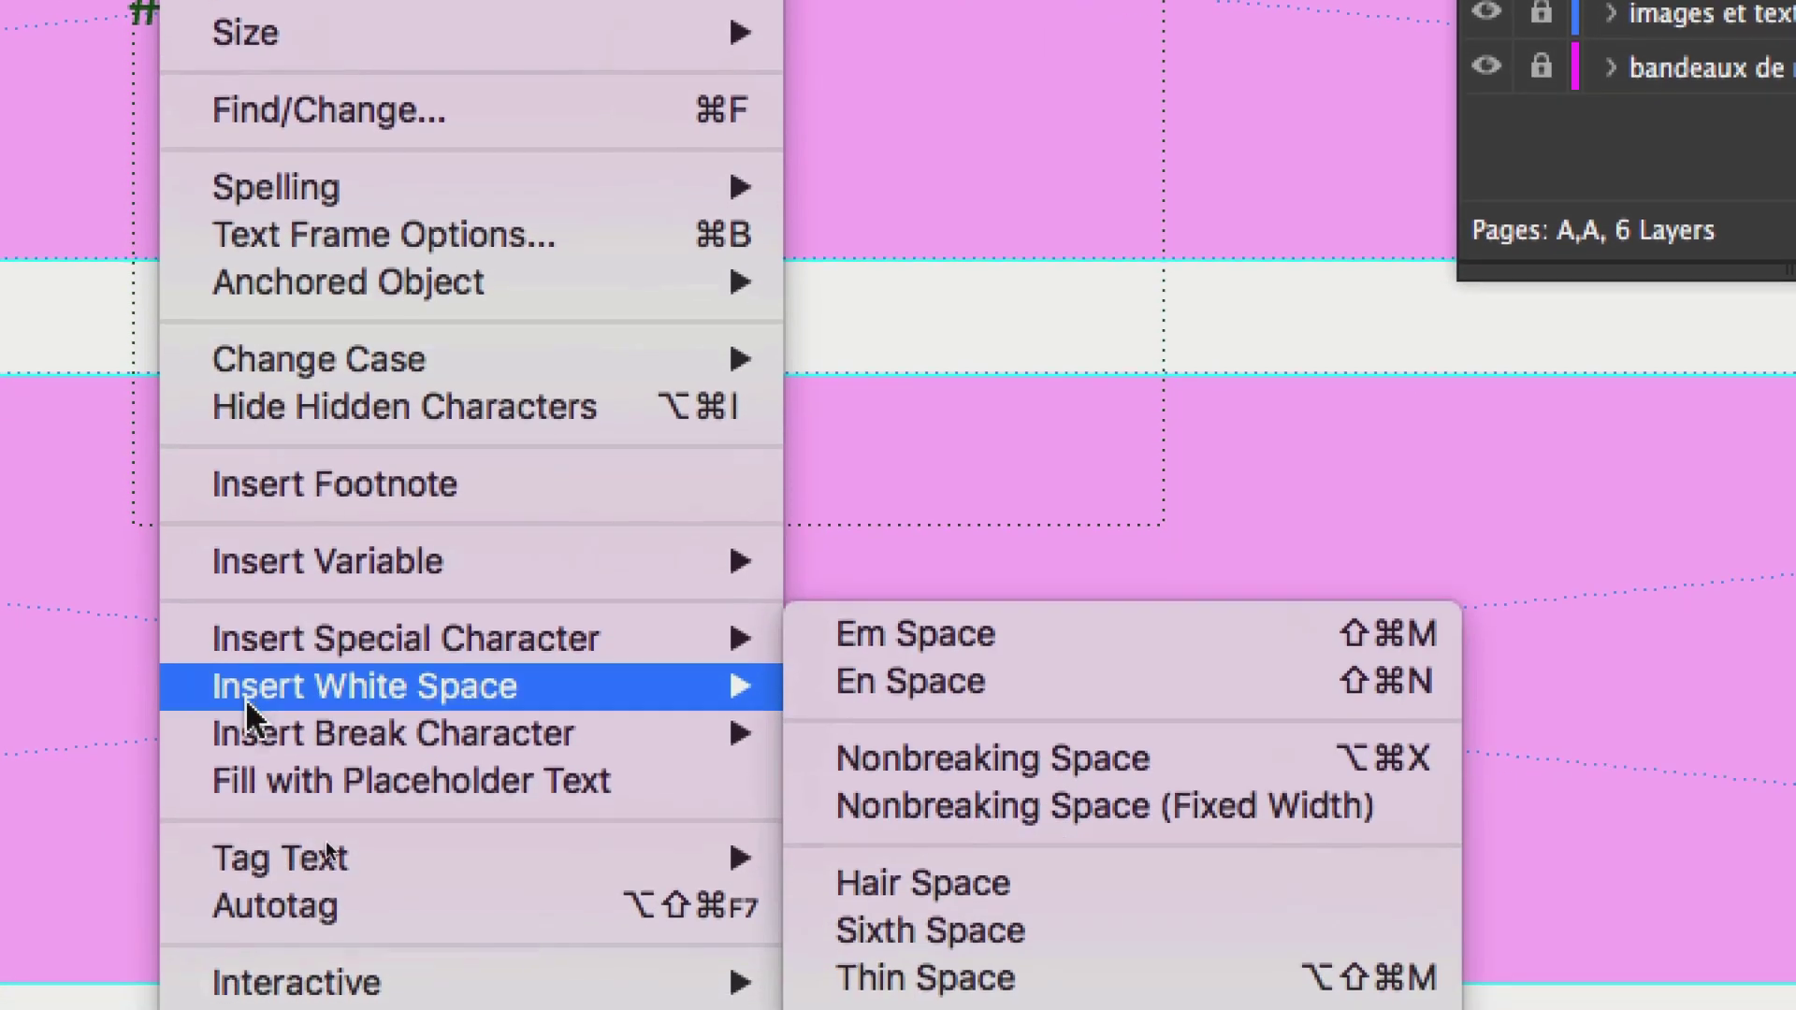
{"action": "mouse_move", "coordinate": [241, 814]}
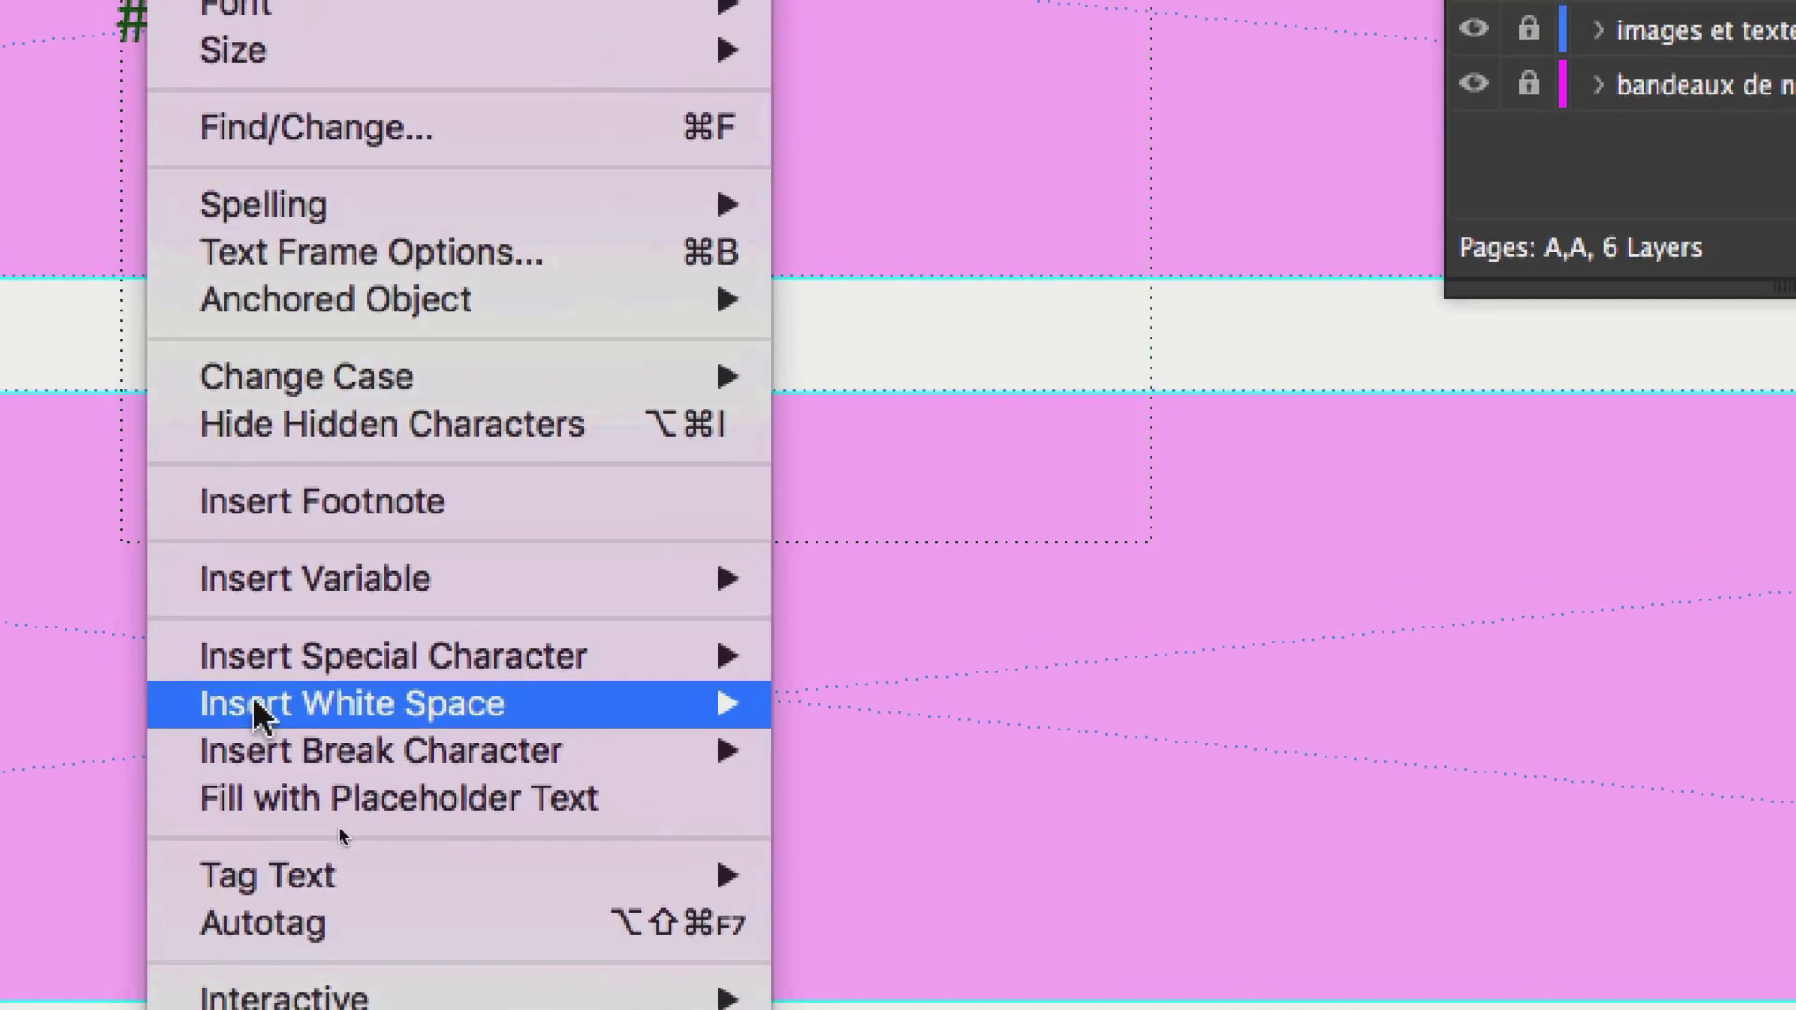
{"action": "mouse_move", "coordinate": [245, 624]}
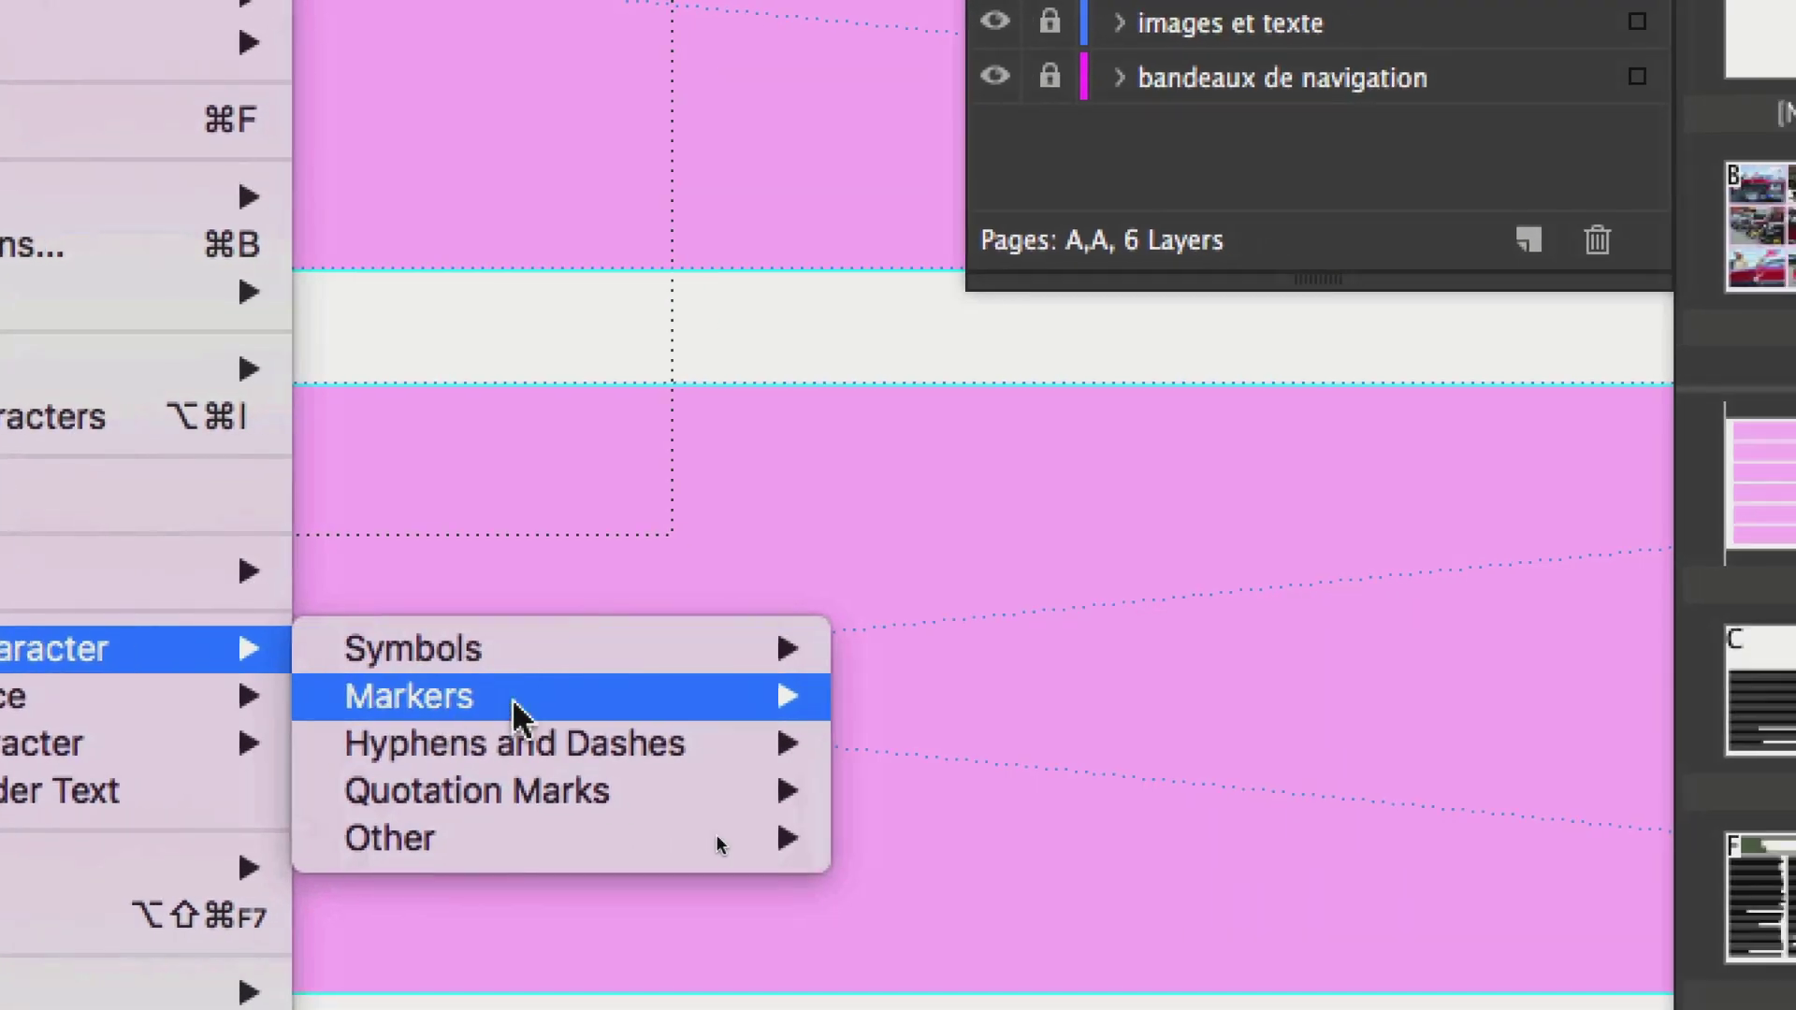
{"action": "mouse_move", "coordinate": [806, 743]}
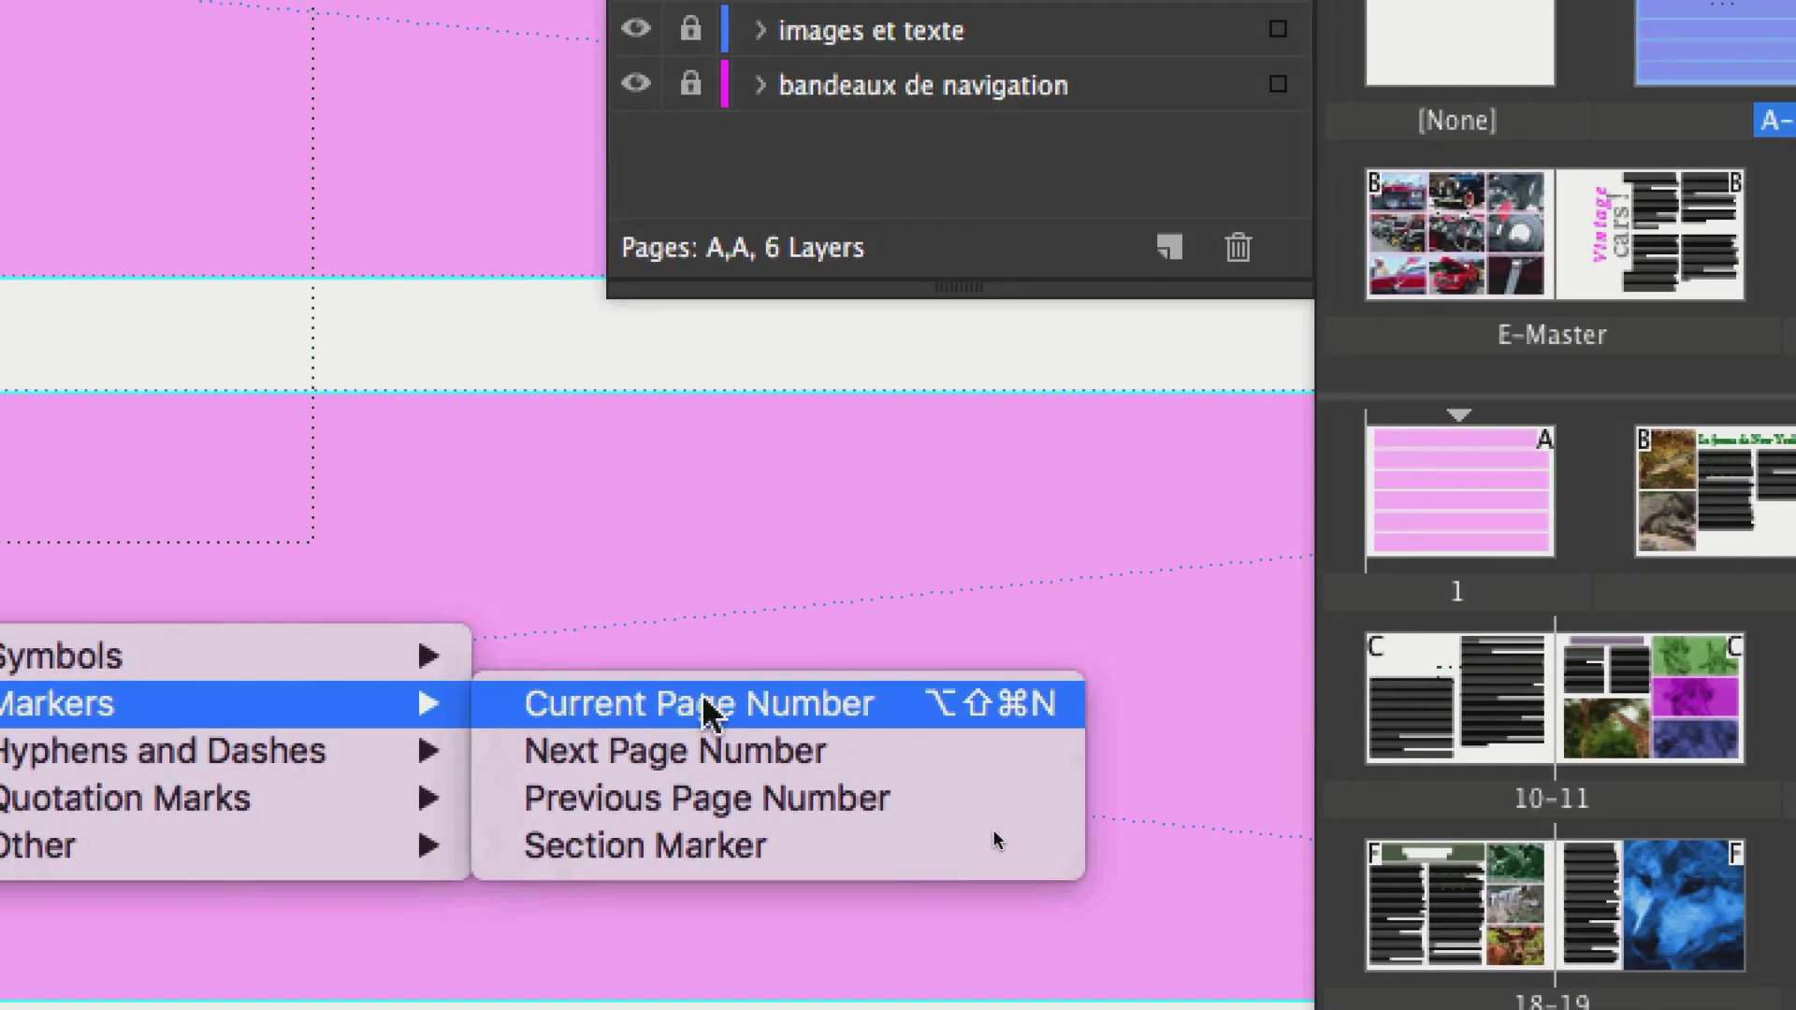
{"action": "left_click", "coordinate": [776, 703]}
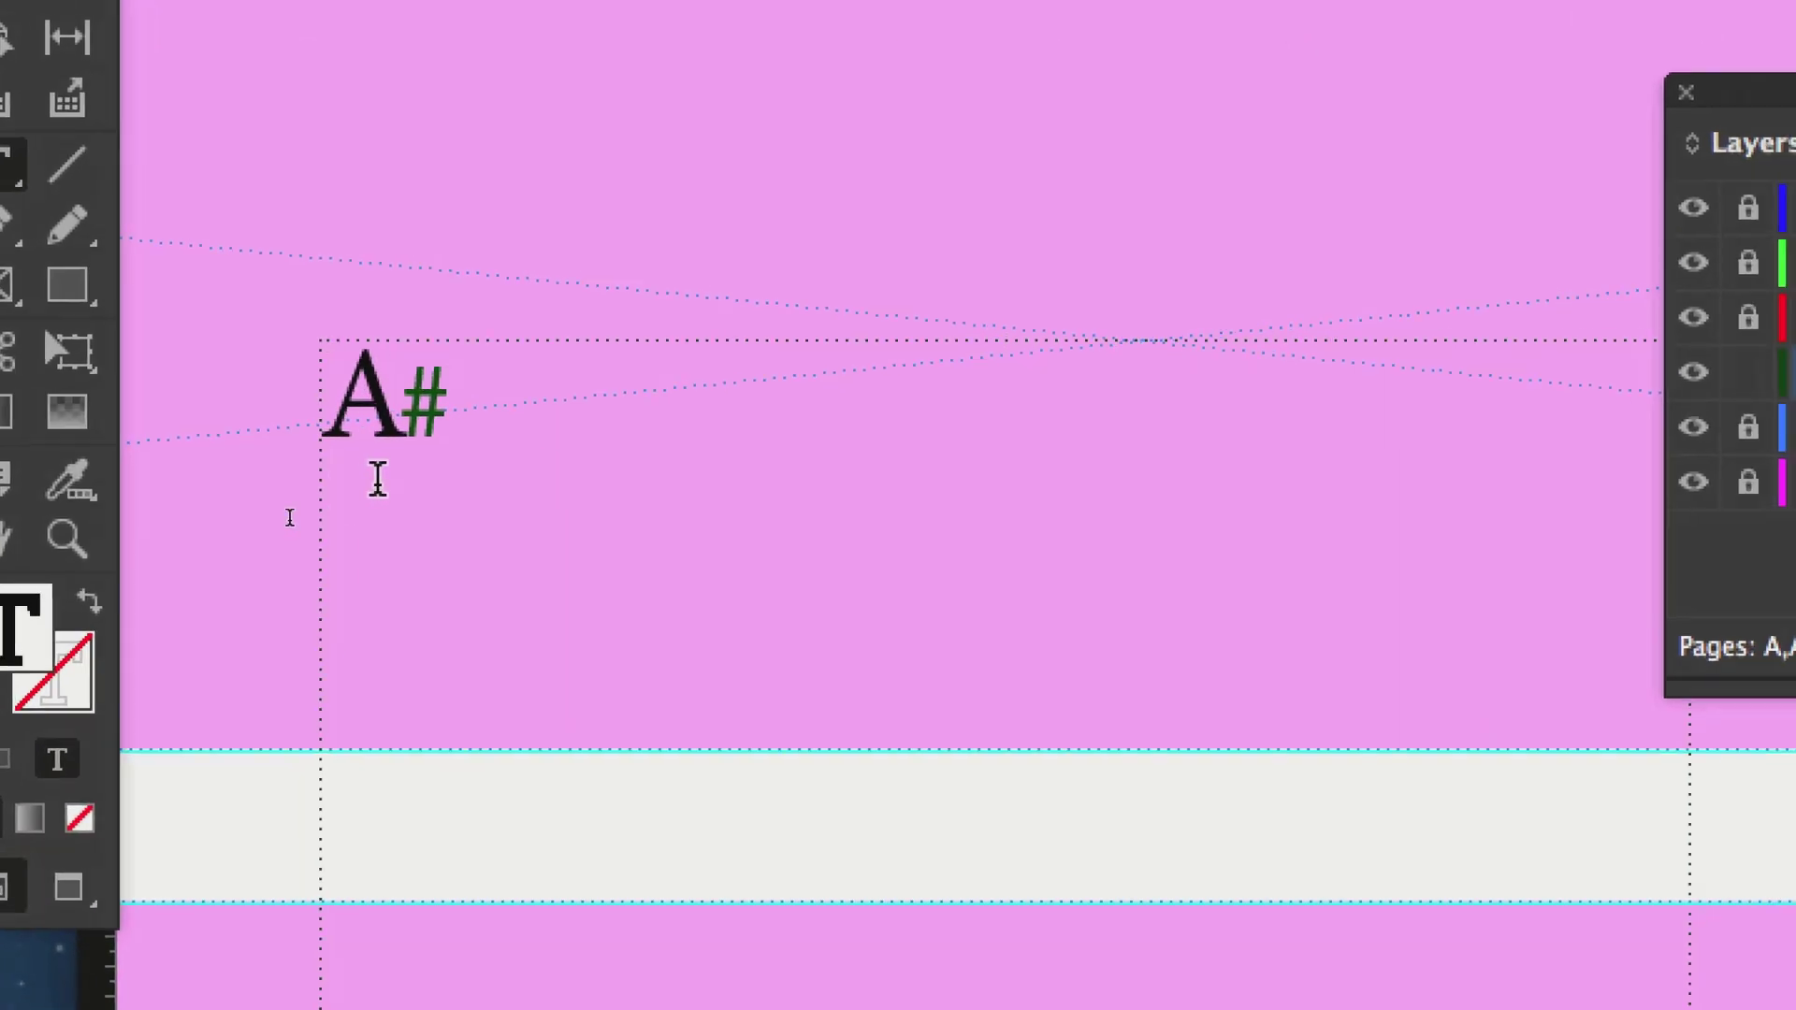
- Examine the page-number marker up close, selecting it to tell it apart from the end-of-story sign beside it
{"action": "left_click_drag", "start_coordinate": [404, 392], "coordinate": [318, 386]}
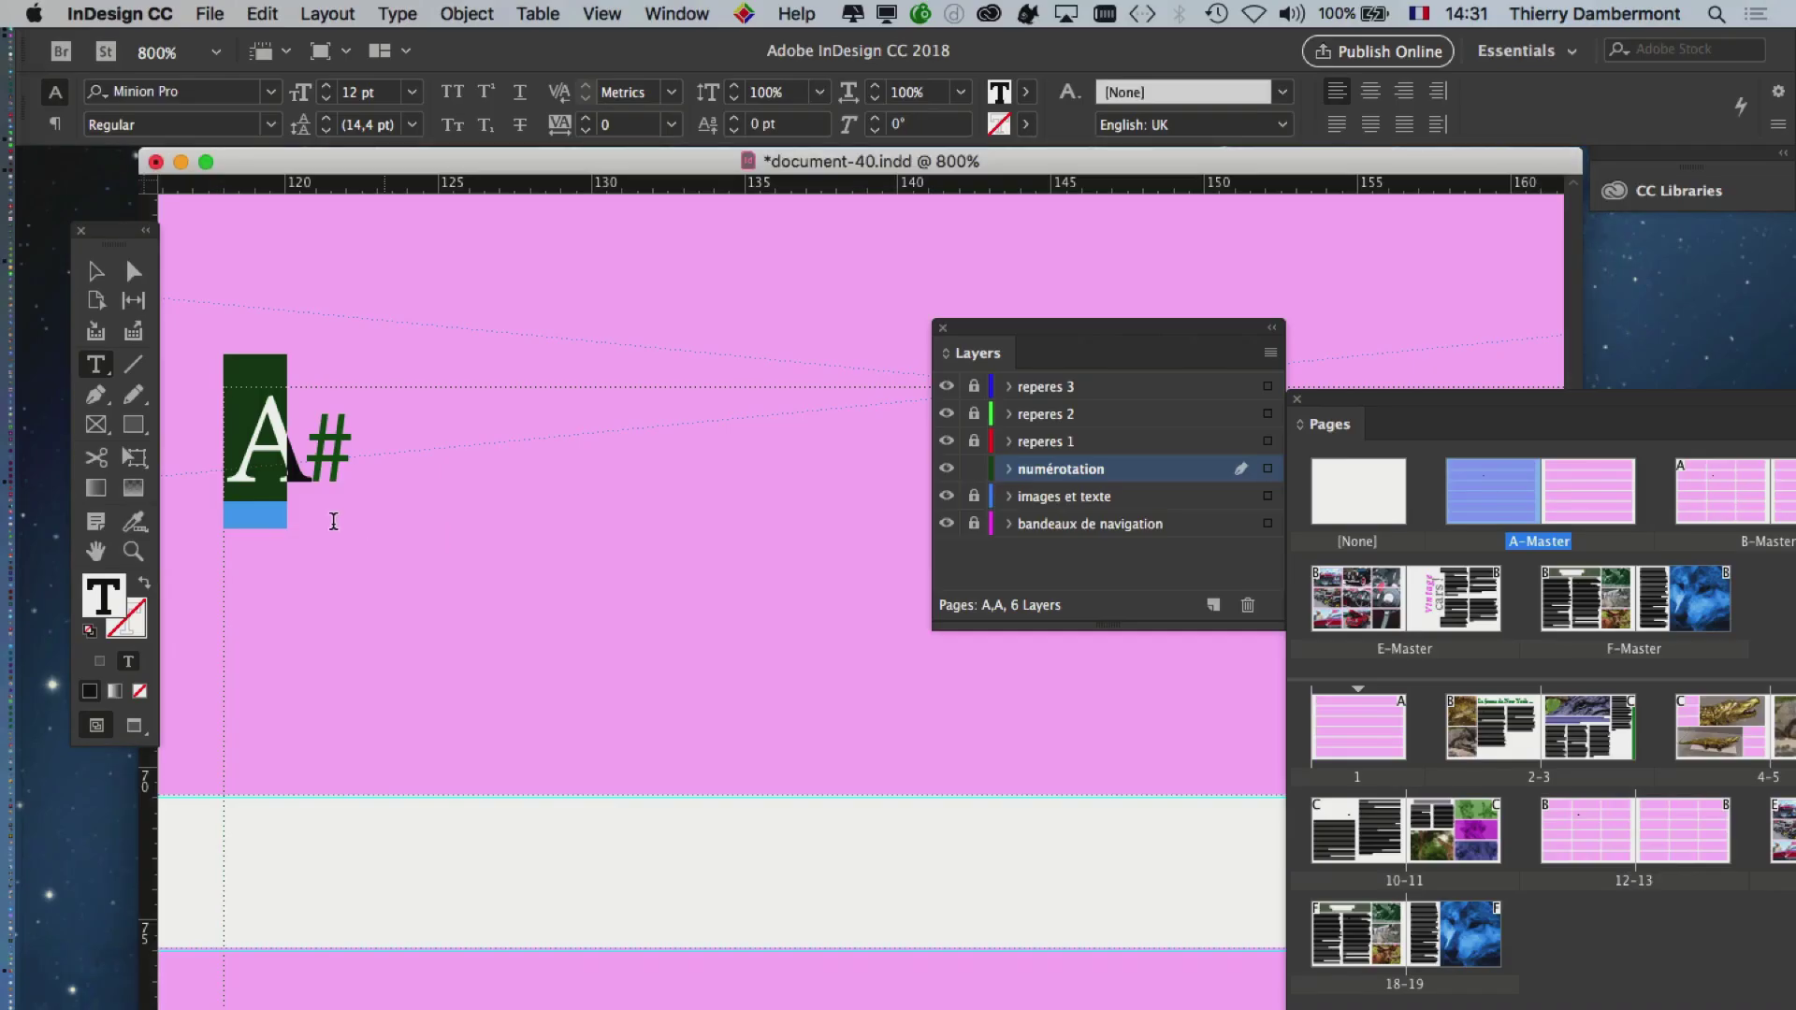
{"action": "left_click", "coordinate": [423, 254]}
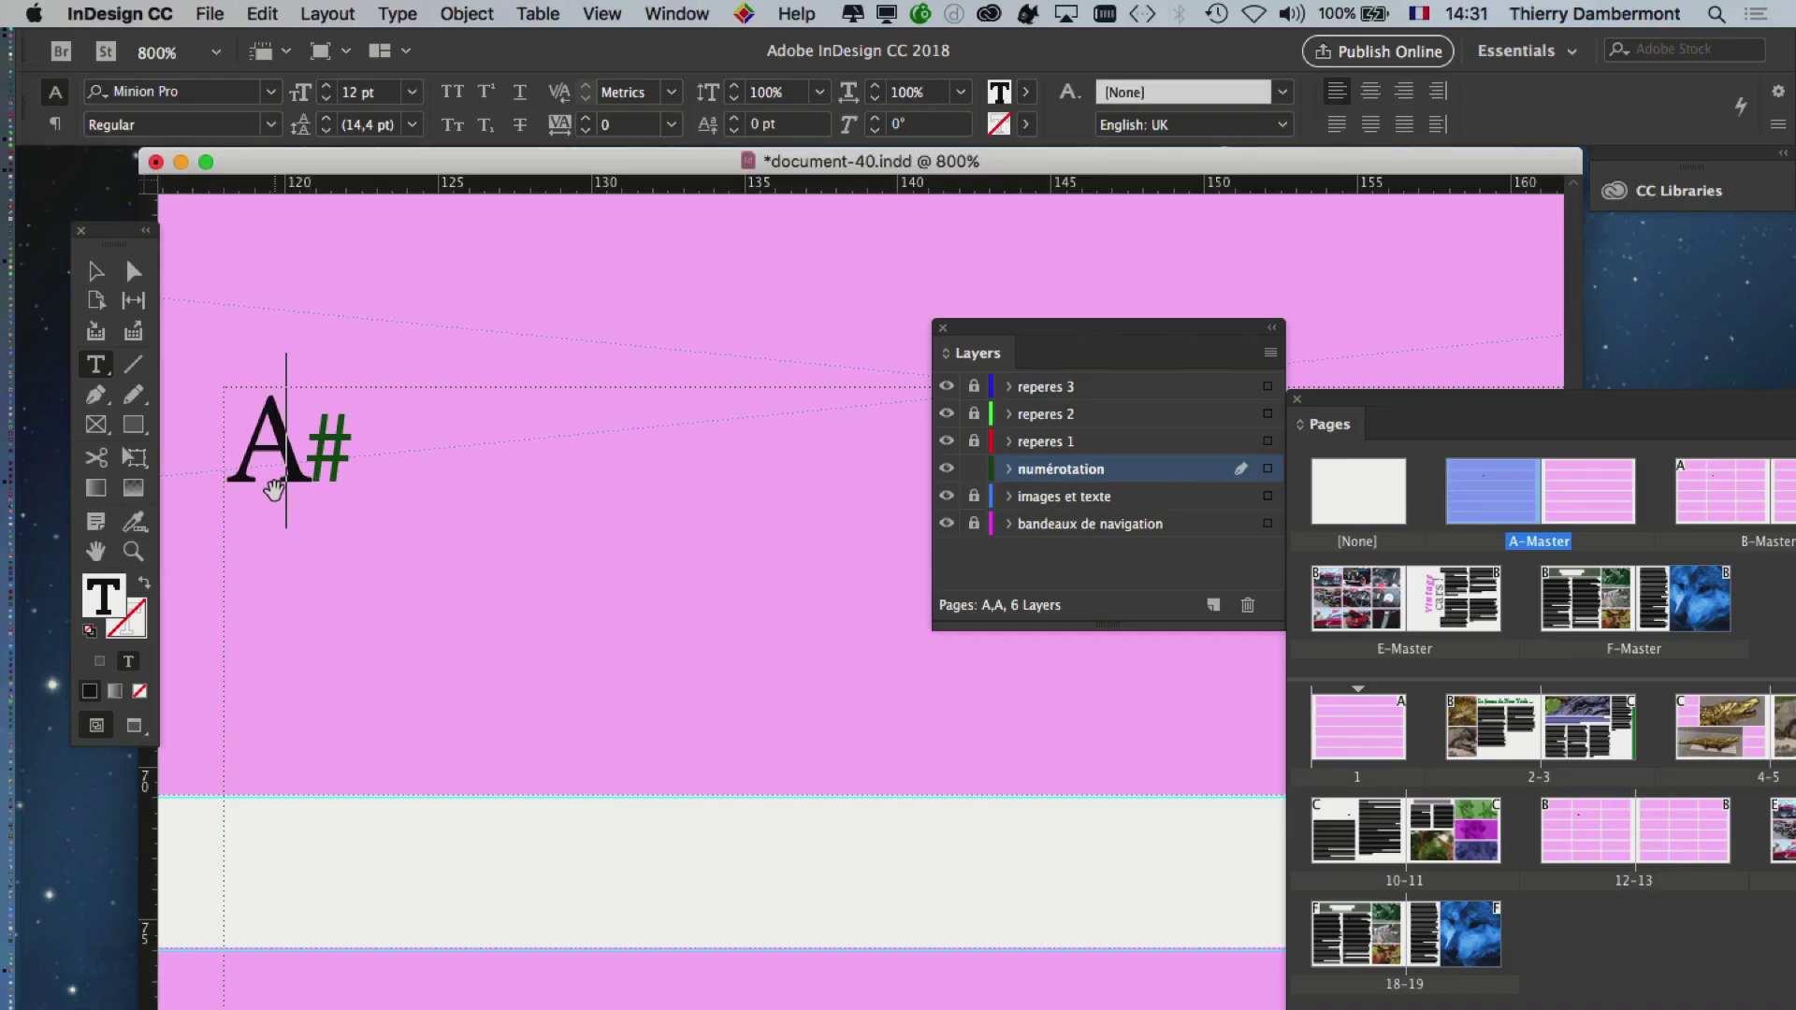
{"action": "key", "text": "super+equal"}
{"action": "key", "text": "super+equal"}
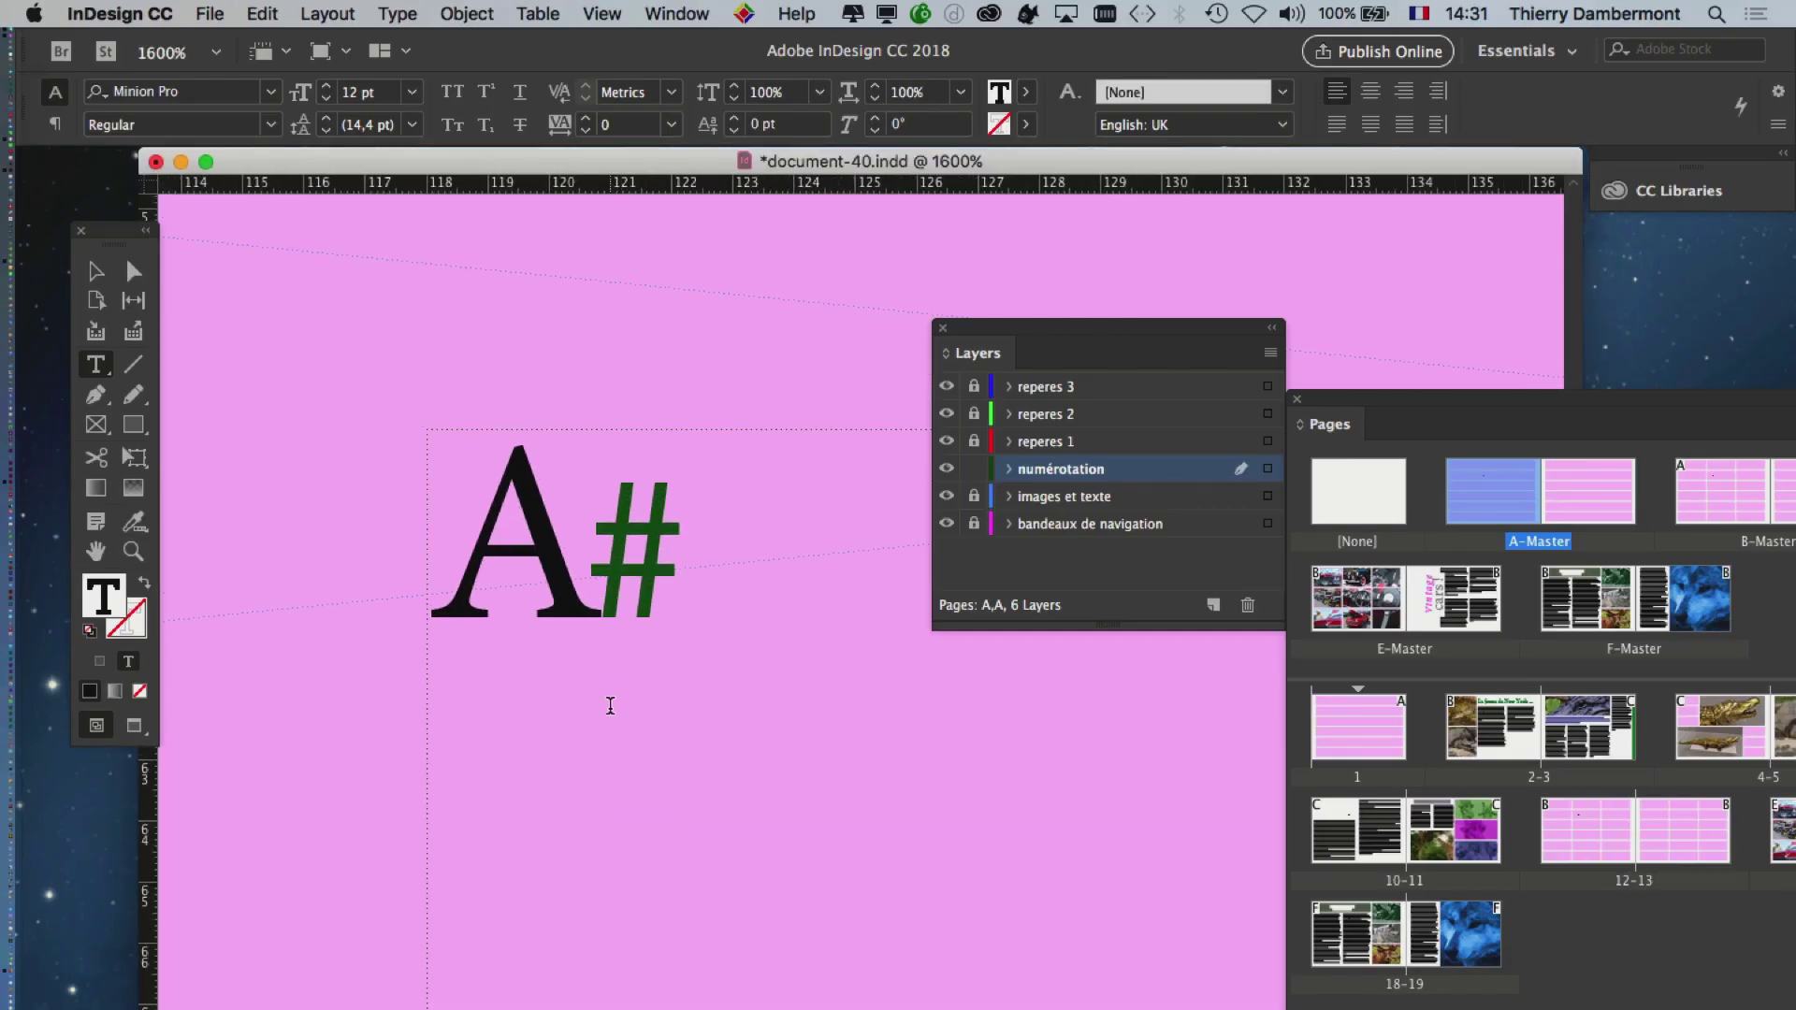
{"action": "double_click", "coordinate": [590, 609]}
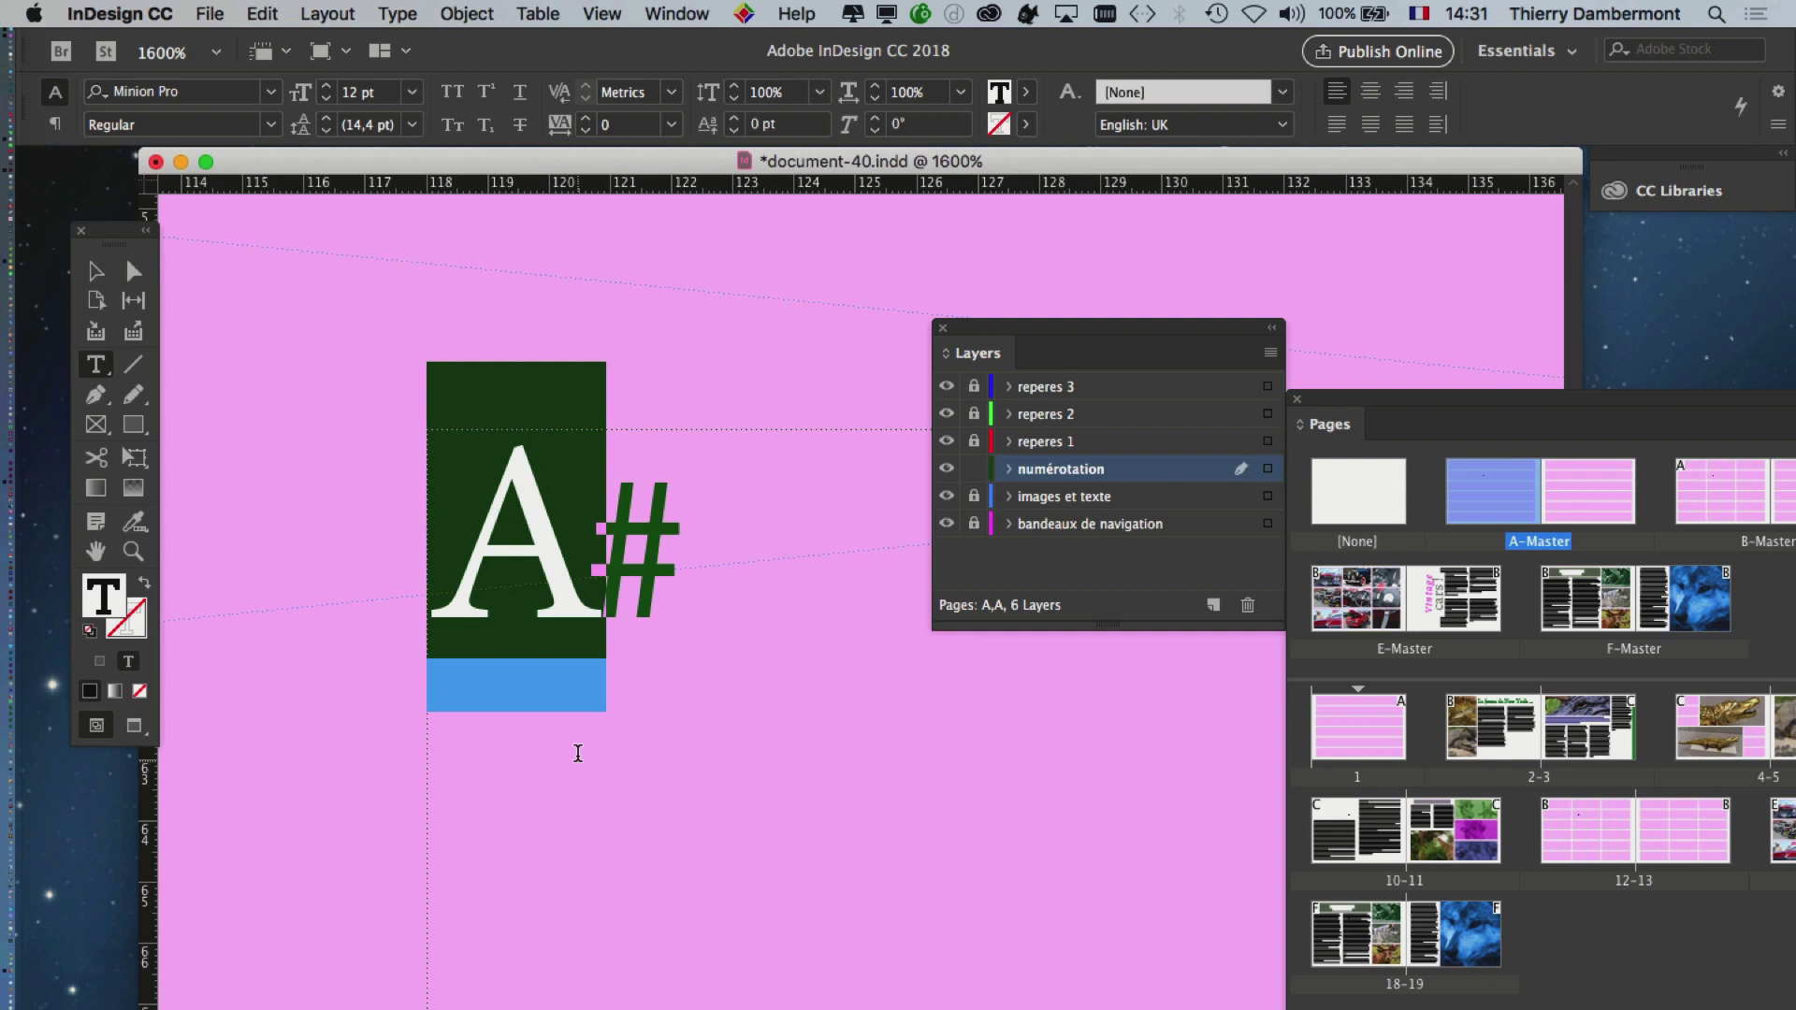
{"action": "left_click", "coordinate": [589, 623]}
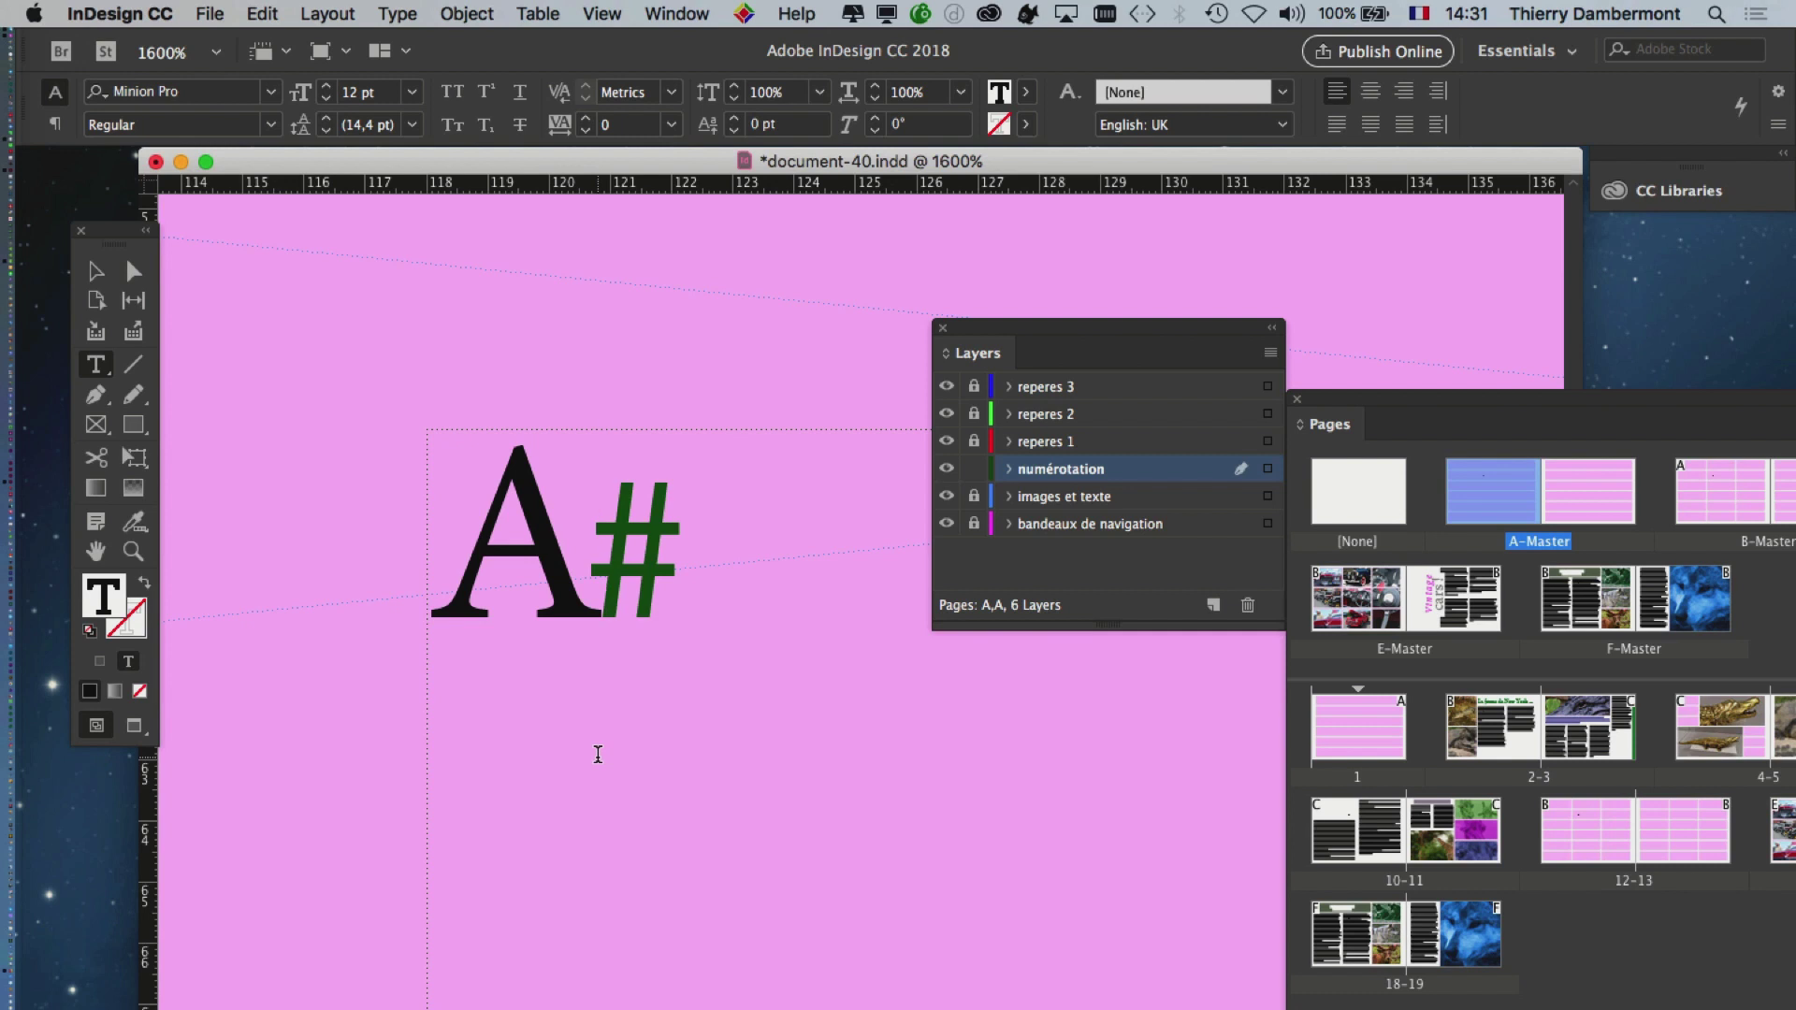
{"action": "scroll", "coordinate": [625, 768], "scroll_direction": "left", "scroll_amount": 3}
{"action": "scroll", "coordinate": [923, 782], "scroll_direction": "up", "scroll_amount": 2}
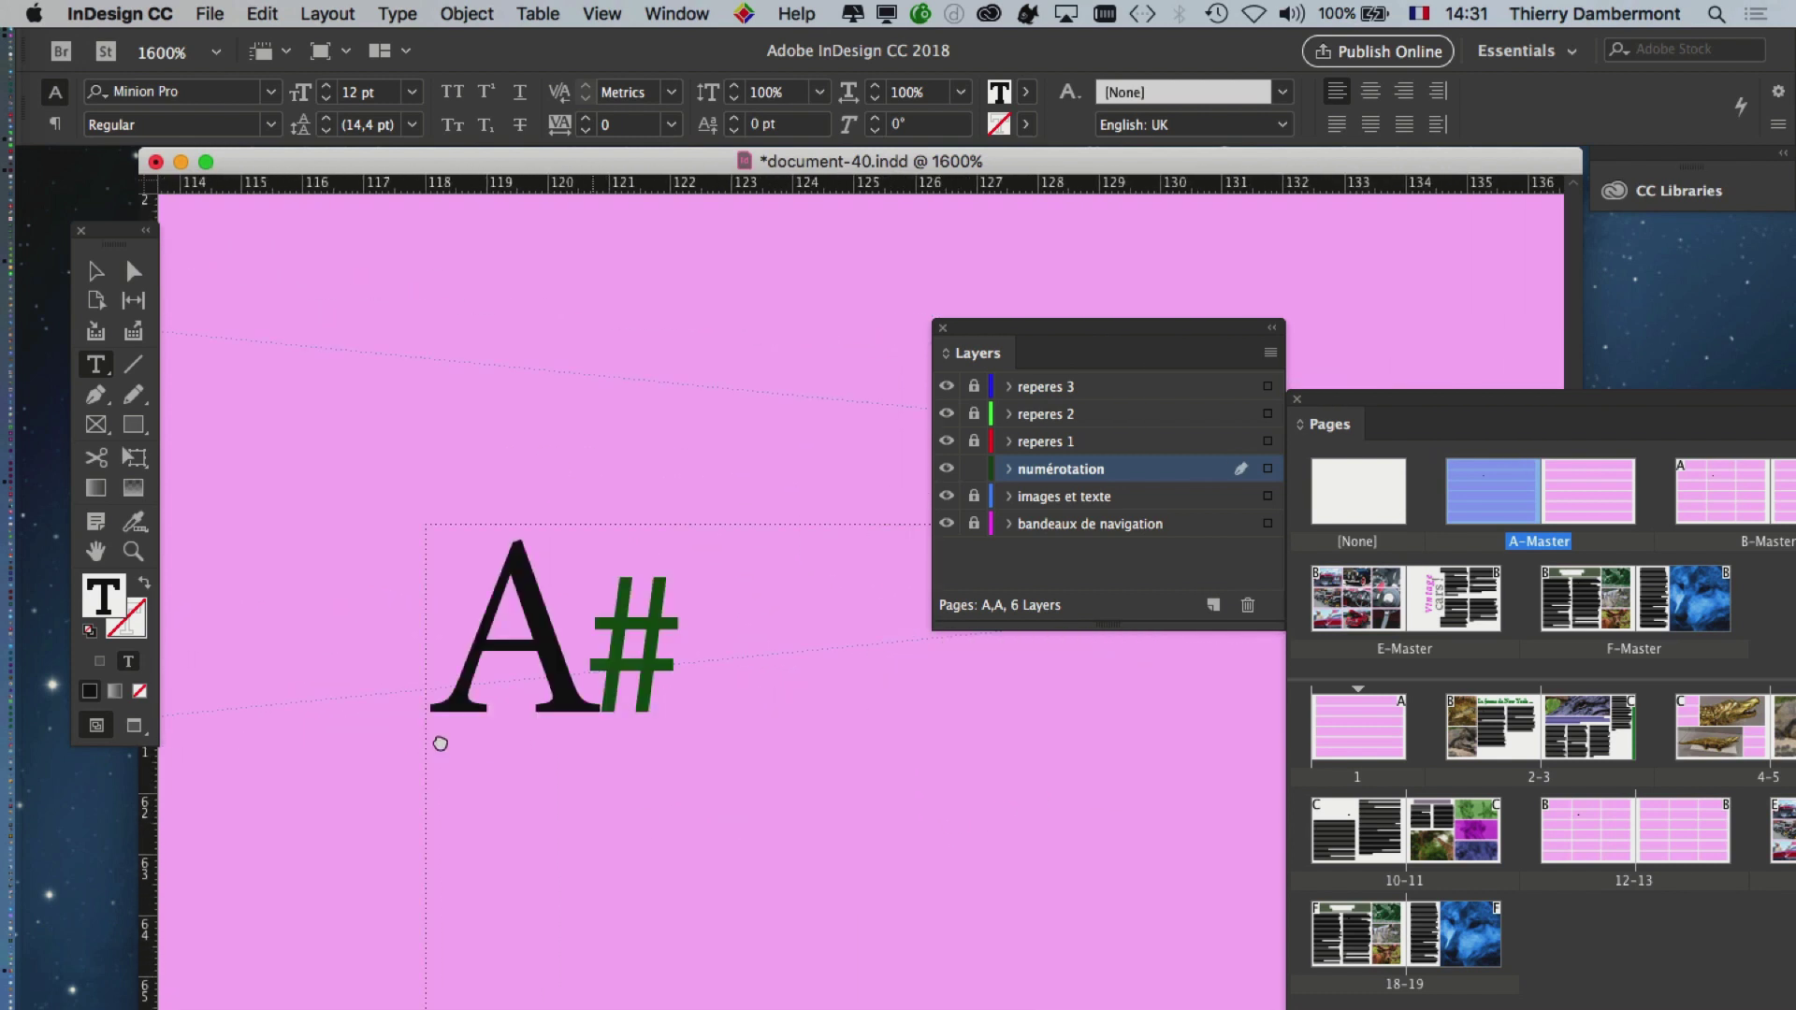
{"action": "scroll", "coordinate": [442, 743], "scroll_direction": "down", "scroll_amount": 4}
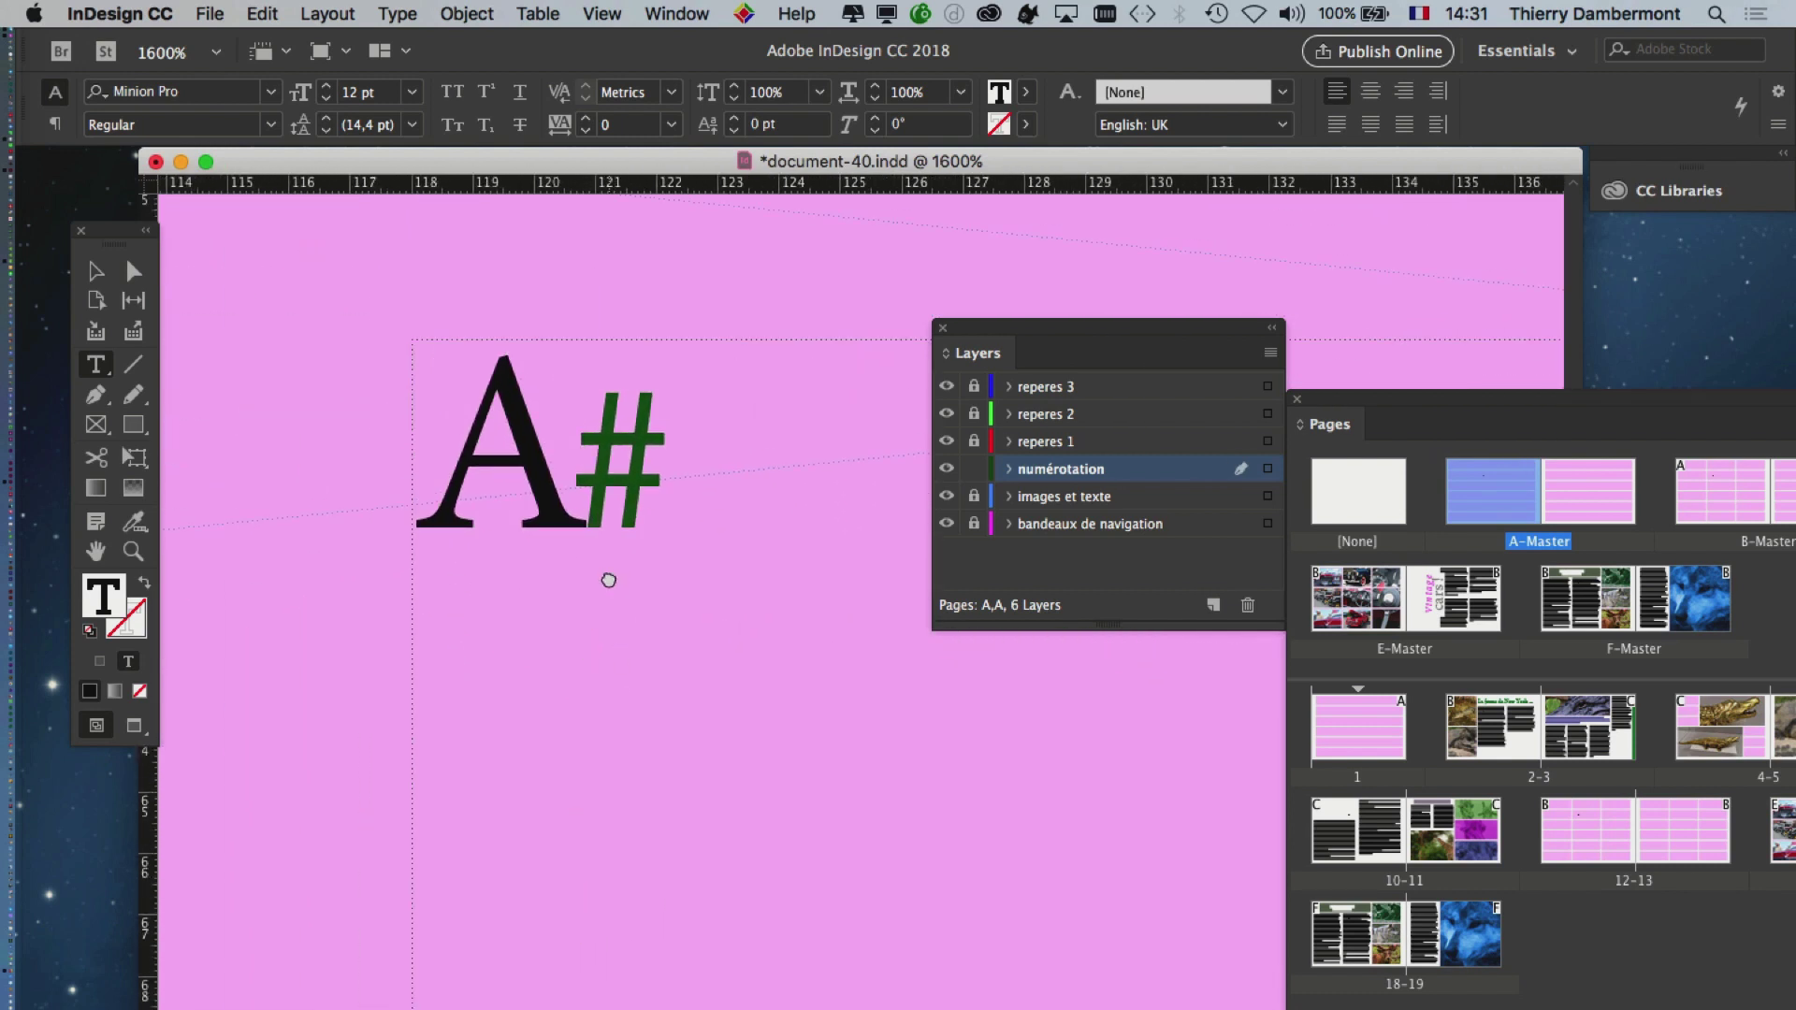
{"action": "scroll", "coordinate": [609, 581], "scroll_direction": "up", "scroll_amount": 2}
{"action": "scroll", "coordinate": [608, 581], "scroll_direction": "left", "scroll_amount": 1}
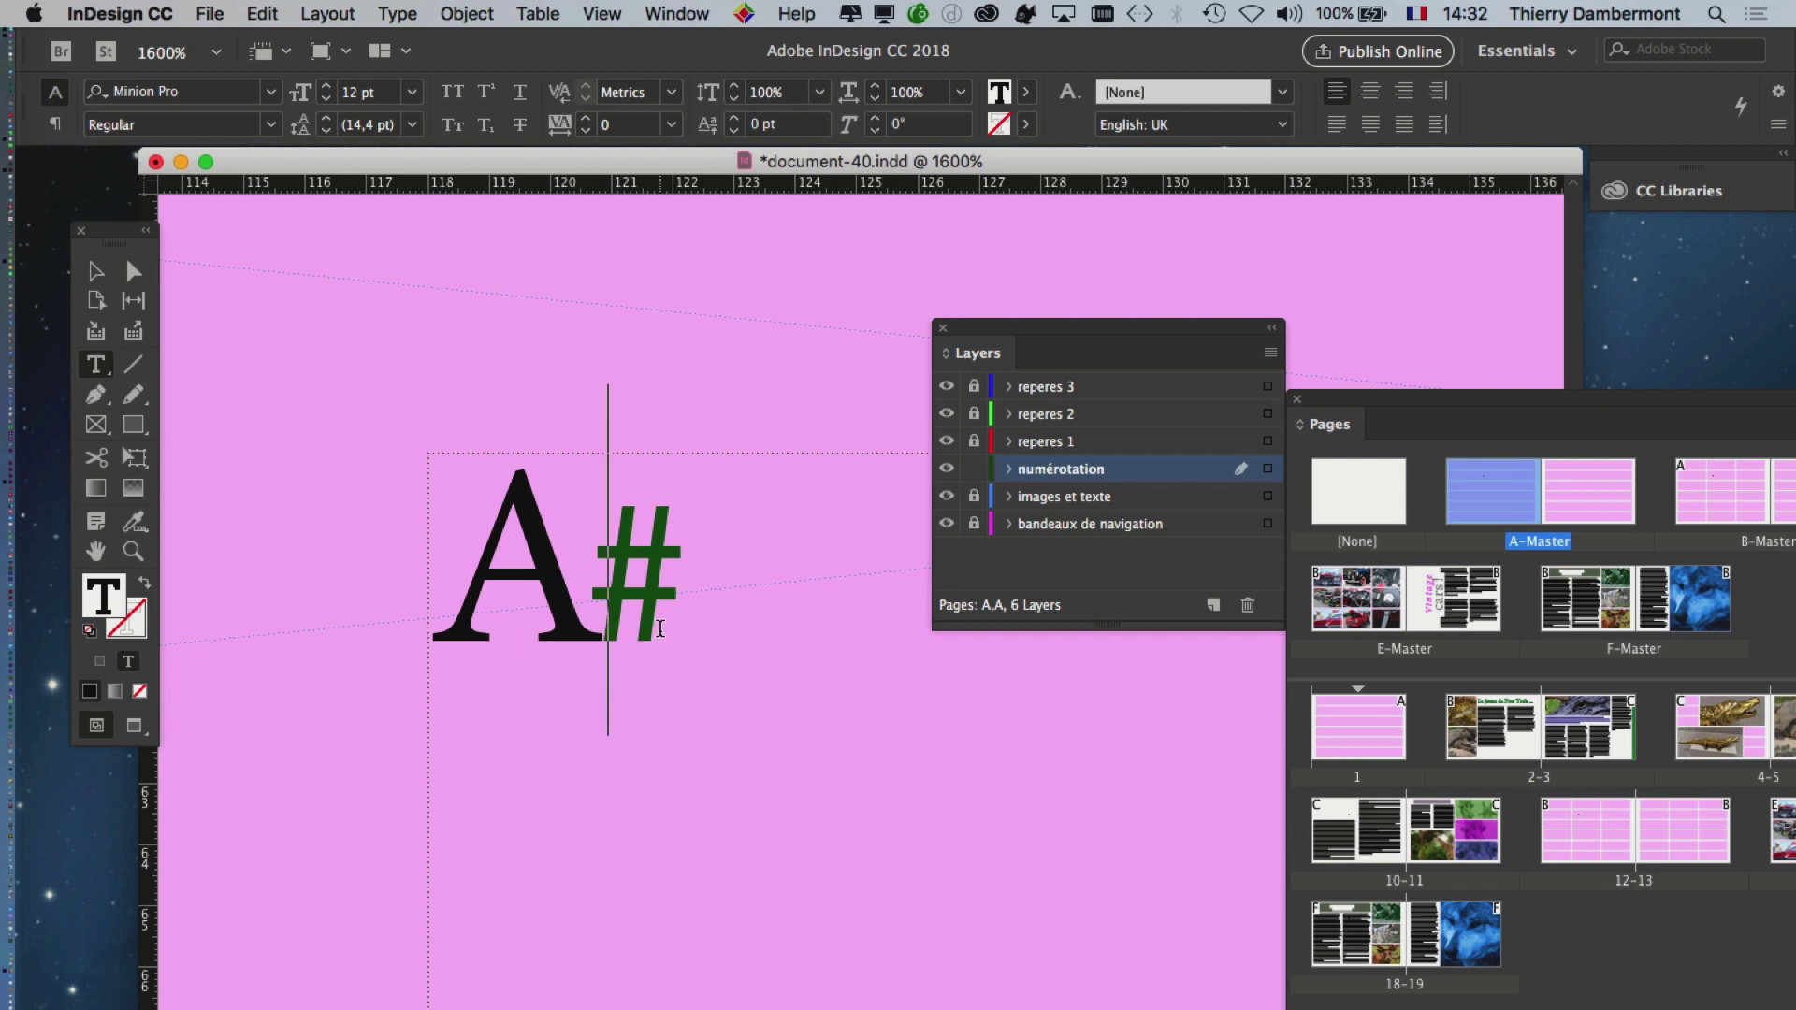
{"action": "left_click_drag", "start_coordinate": [738, 710], "coordinate": [729, 673]}
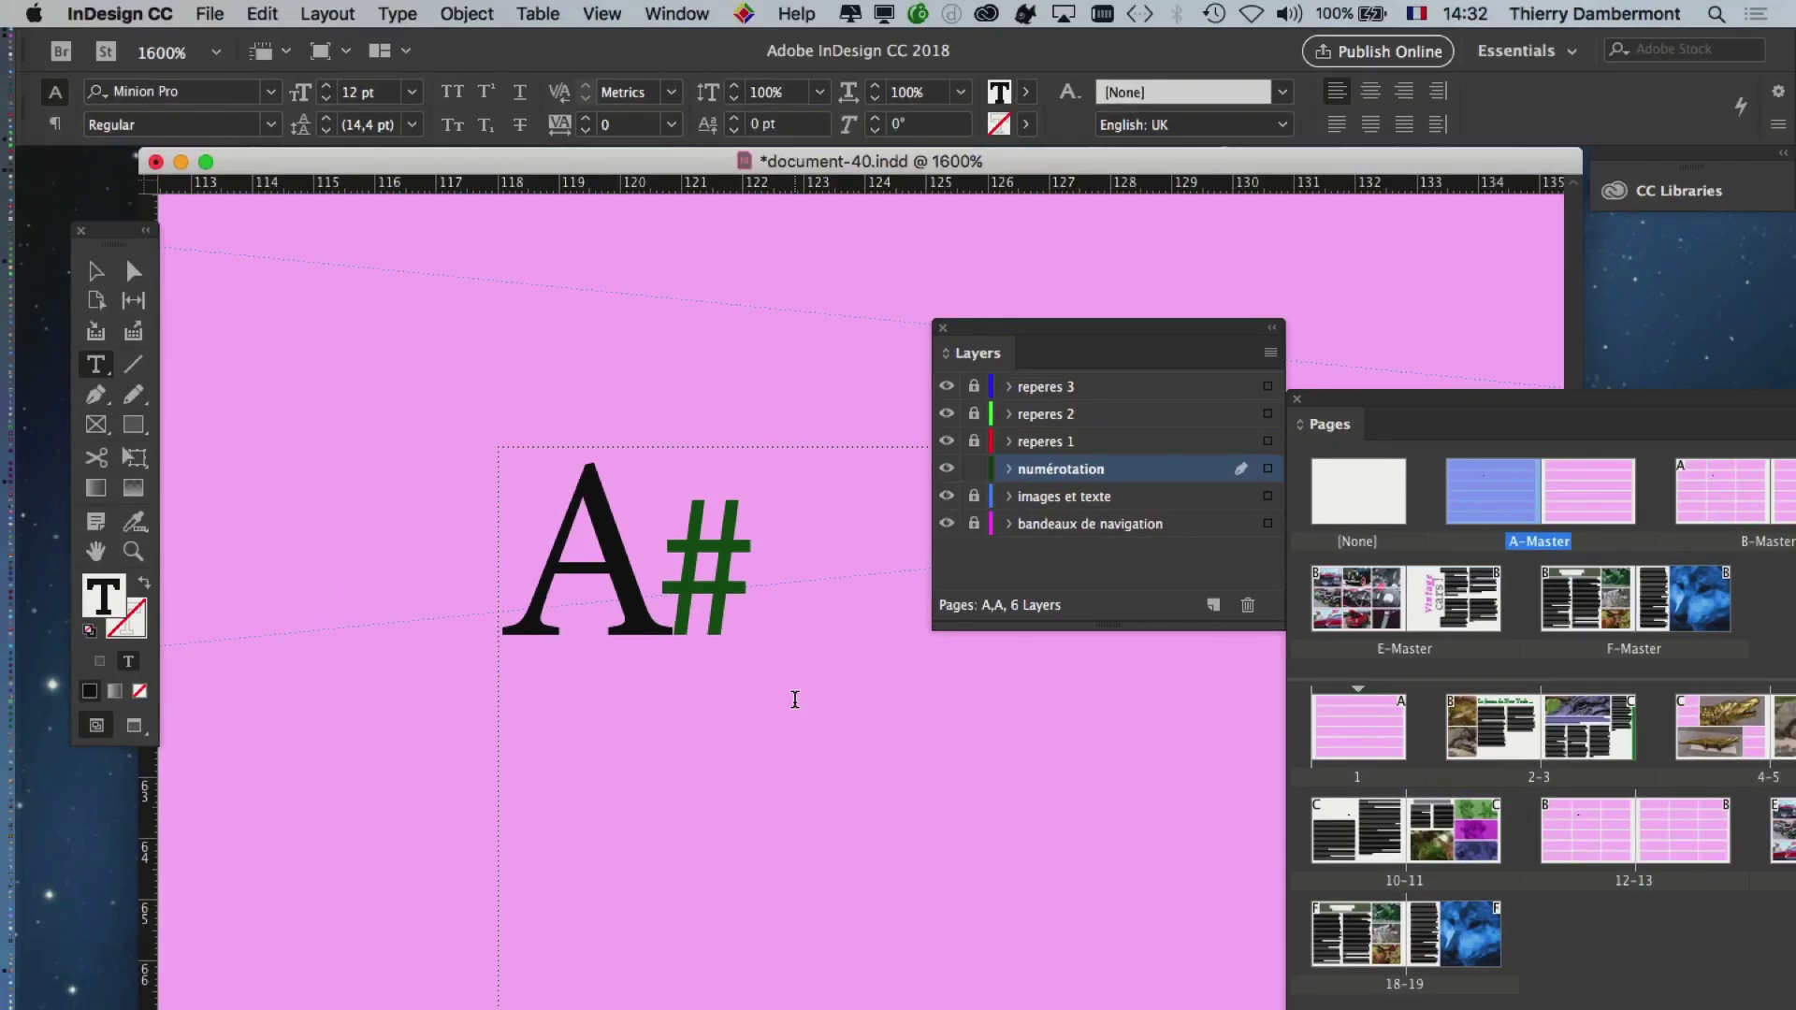
{"action": "scroll", "coordinate": [831, 700], "scroll_direction": "down", "scroll_amount": 1}
{"action": "left_click_drag", "start_coordinate": [914, 782], "coordinate": [674, 602]}
{"action": "scroll", "coordinate": [663, 688], "scroll_direction": "down", "scroll_amount": 2}
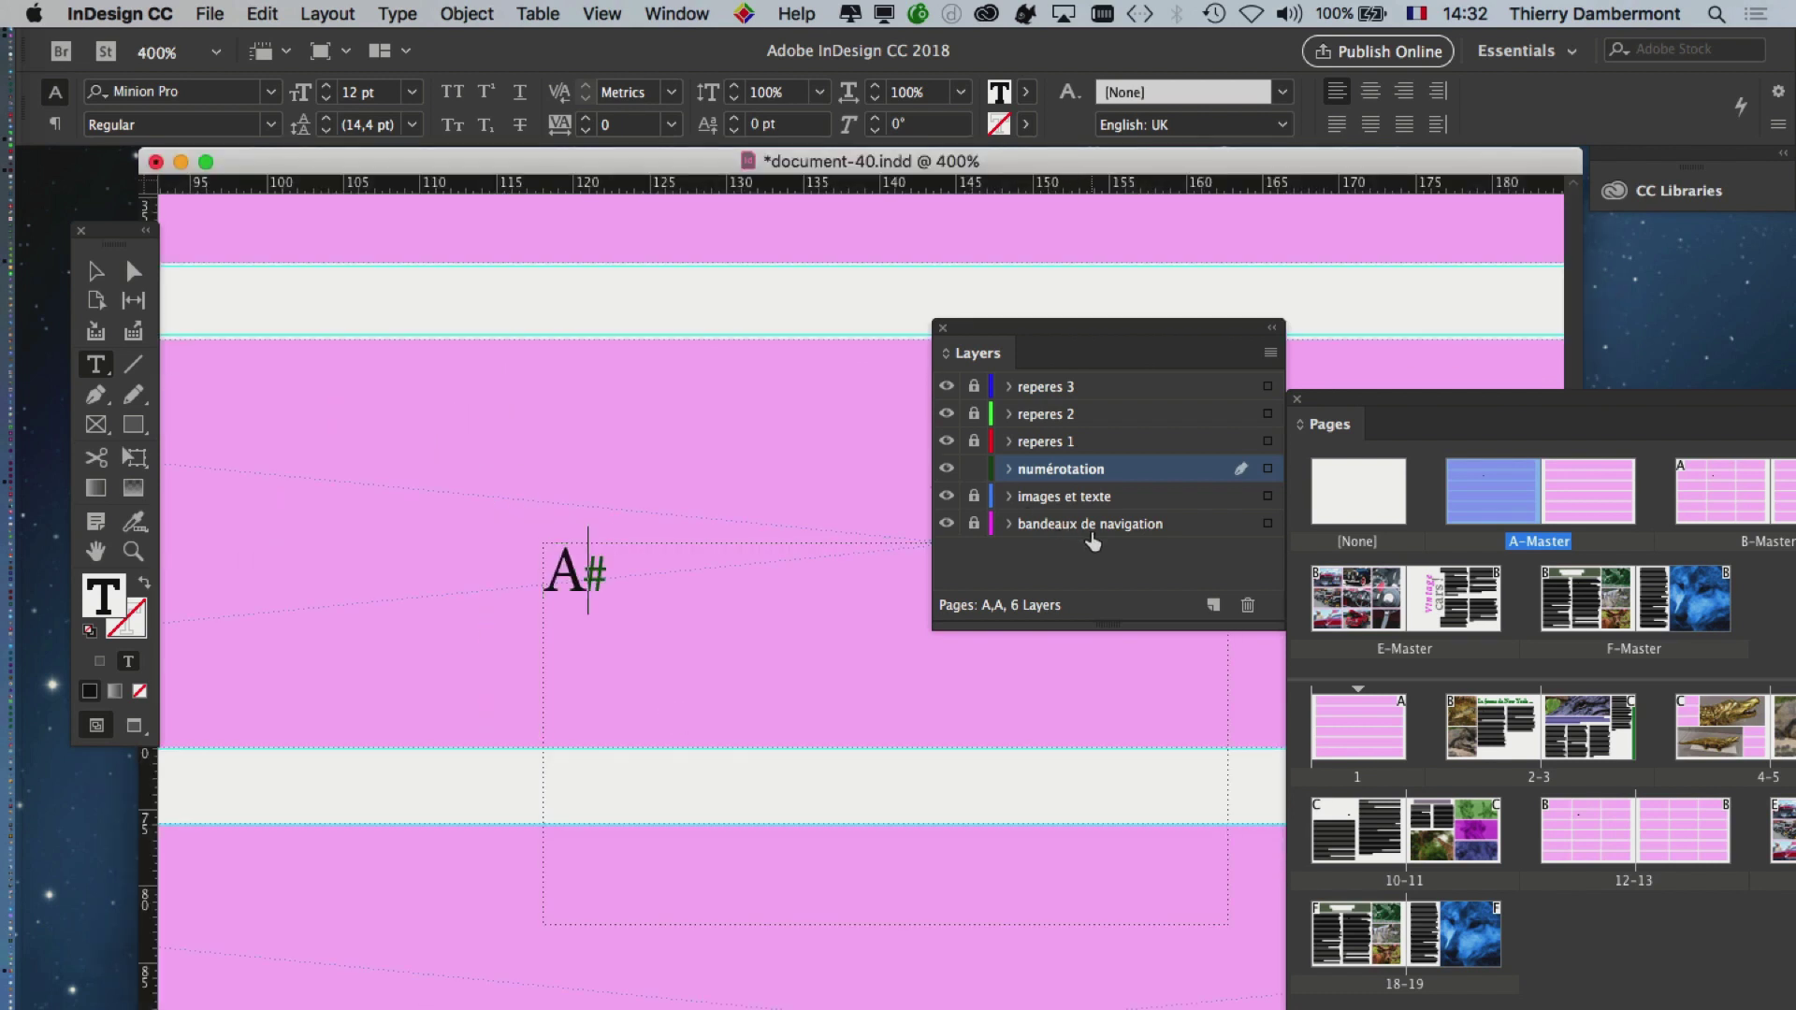
- Move the Layers panel clear of the page-number text frame
{"action": "left_click_drag", "start_coordinate": [1036, 334], "coordinate": [1339, 326]}
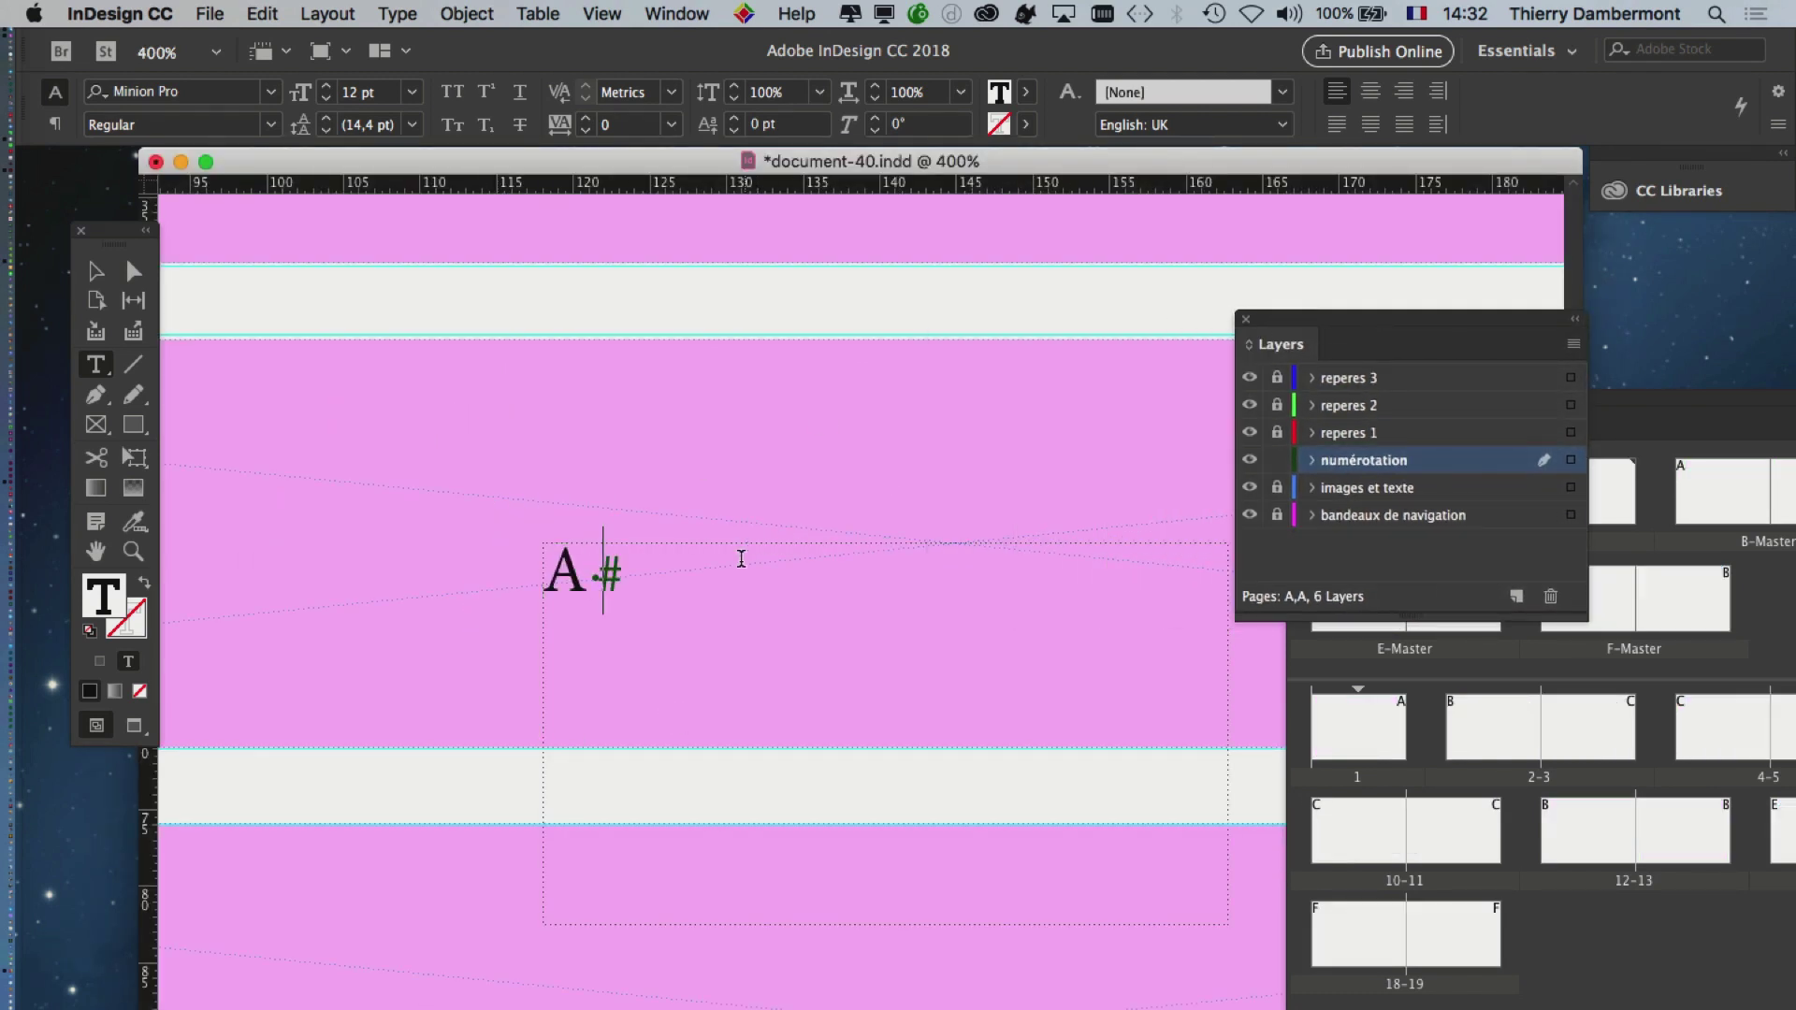
{"action": "scroll", "coordinate": [636, 629], "scroll_direction": "down", "scroll_amount": 5}
{"action": "scroll", "coordinate": [636, 629], "scroll_direction": "right", "scroll_amount": 3}
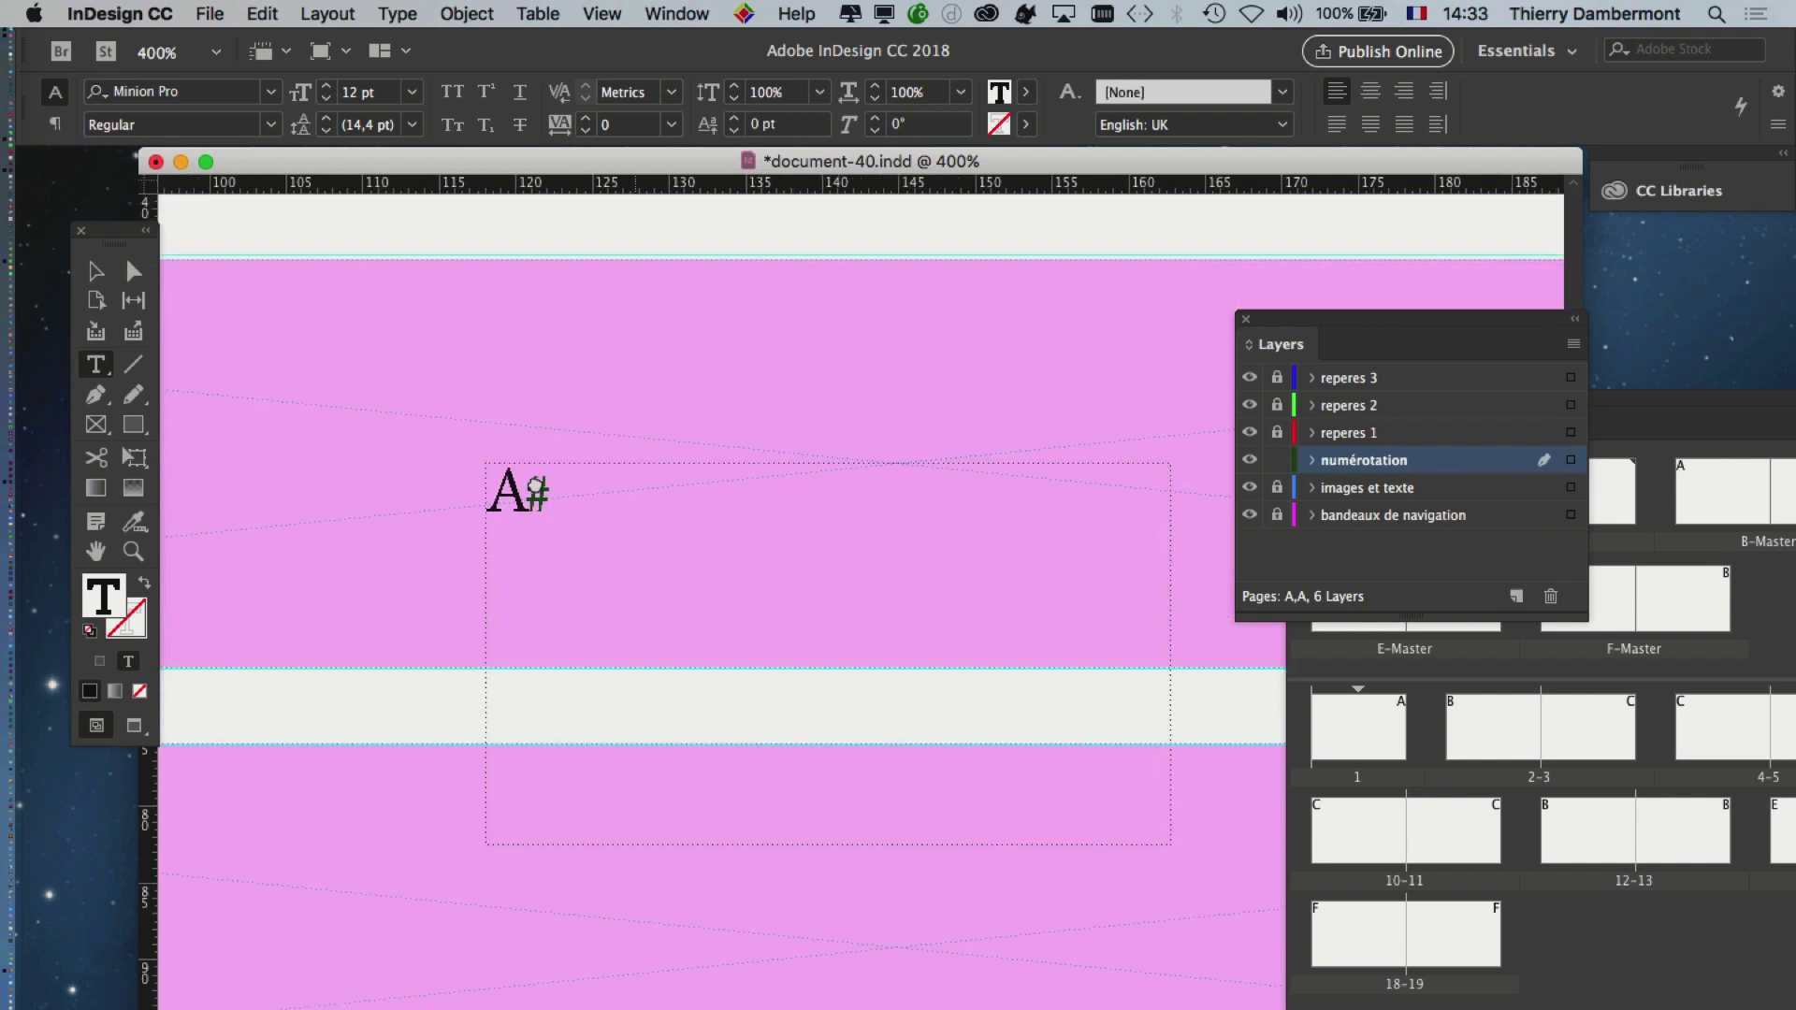
- Select the page-number text frame as an object and centre its paragraph horizontally through the Paragraph settings
{"action": "left_click", "coordinate": [96, 270]}
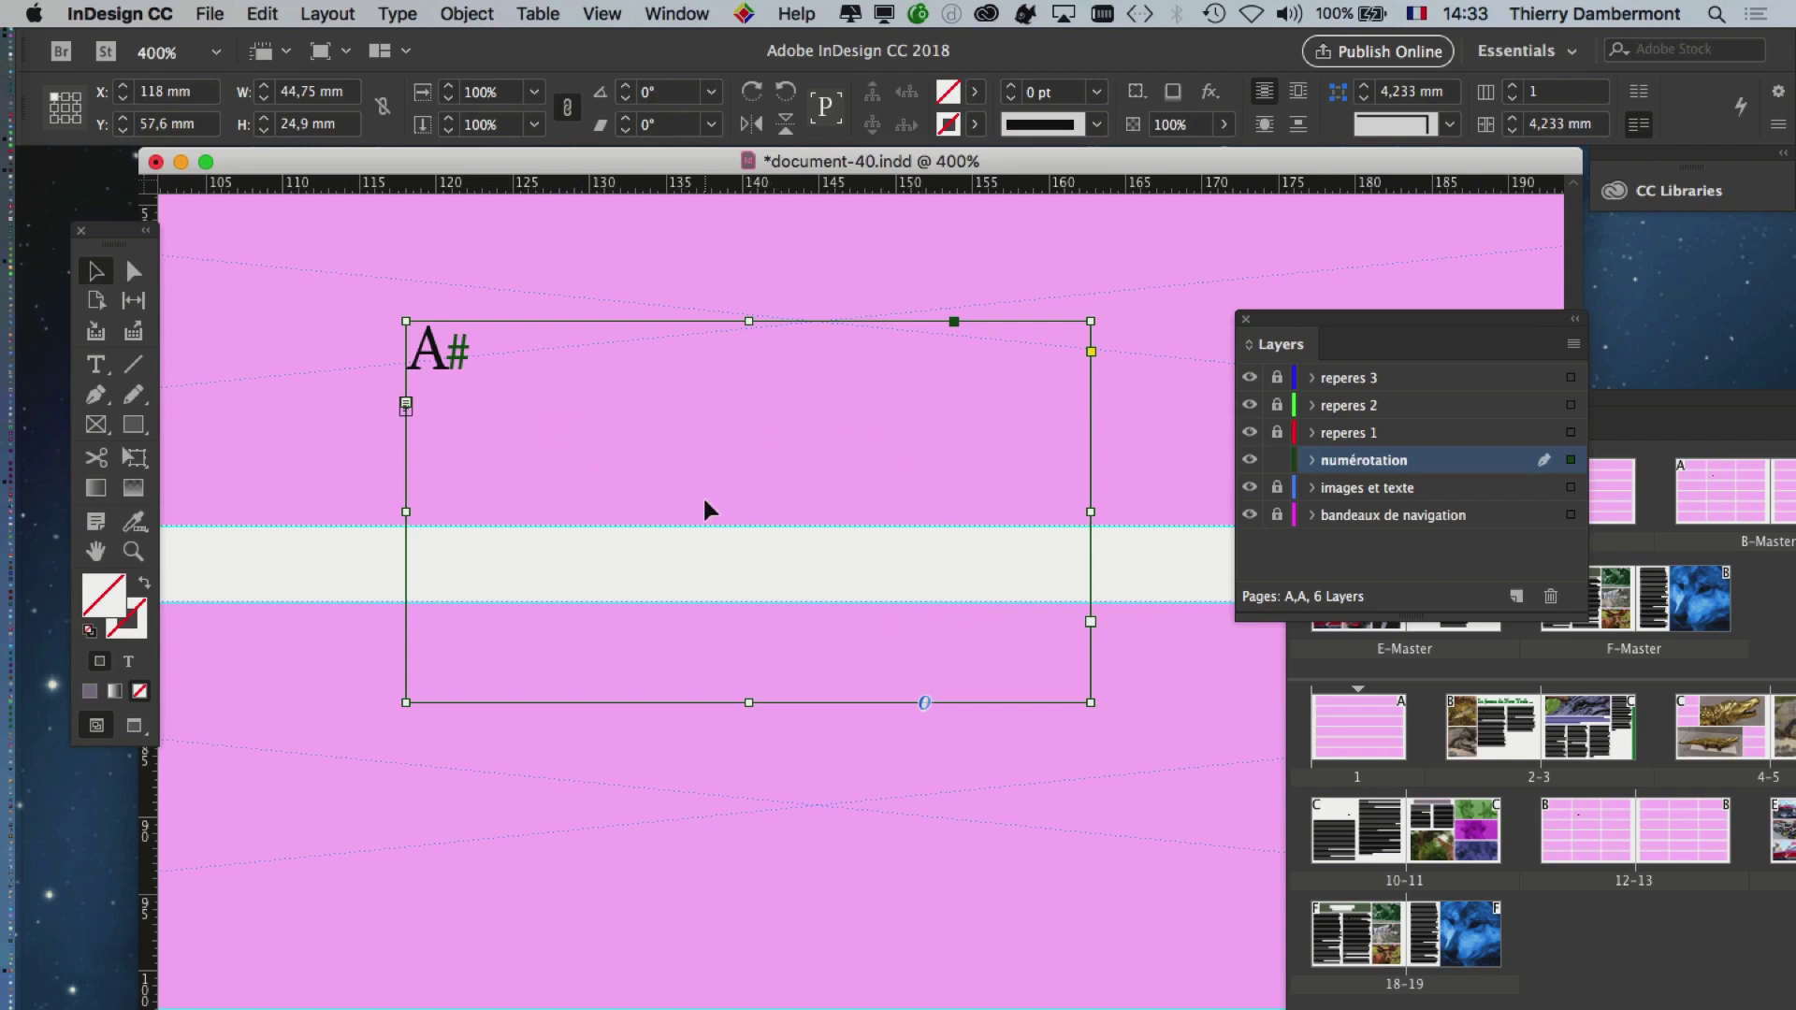
{"action": "left_click", "coordinate": [398, 14]}
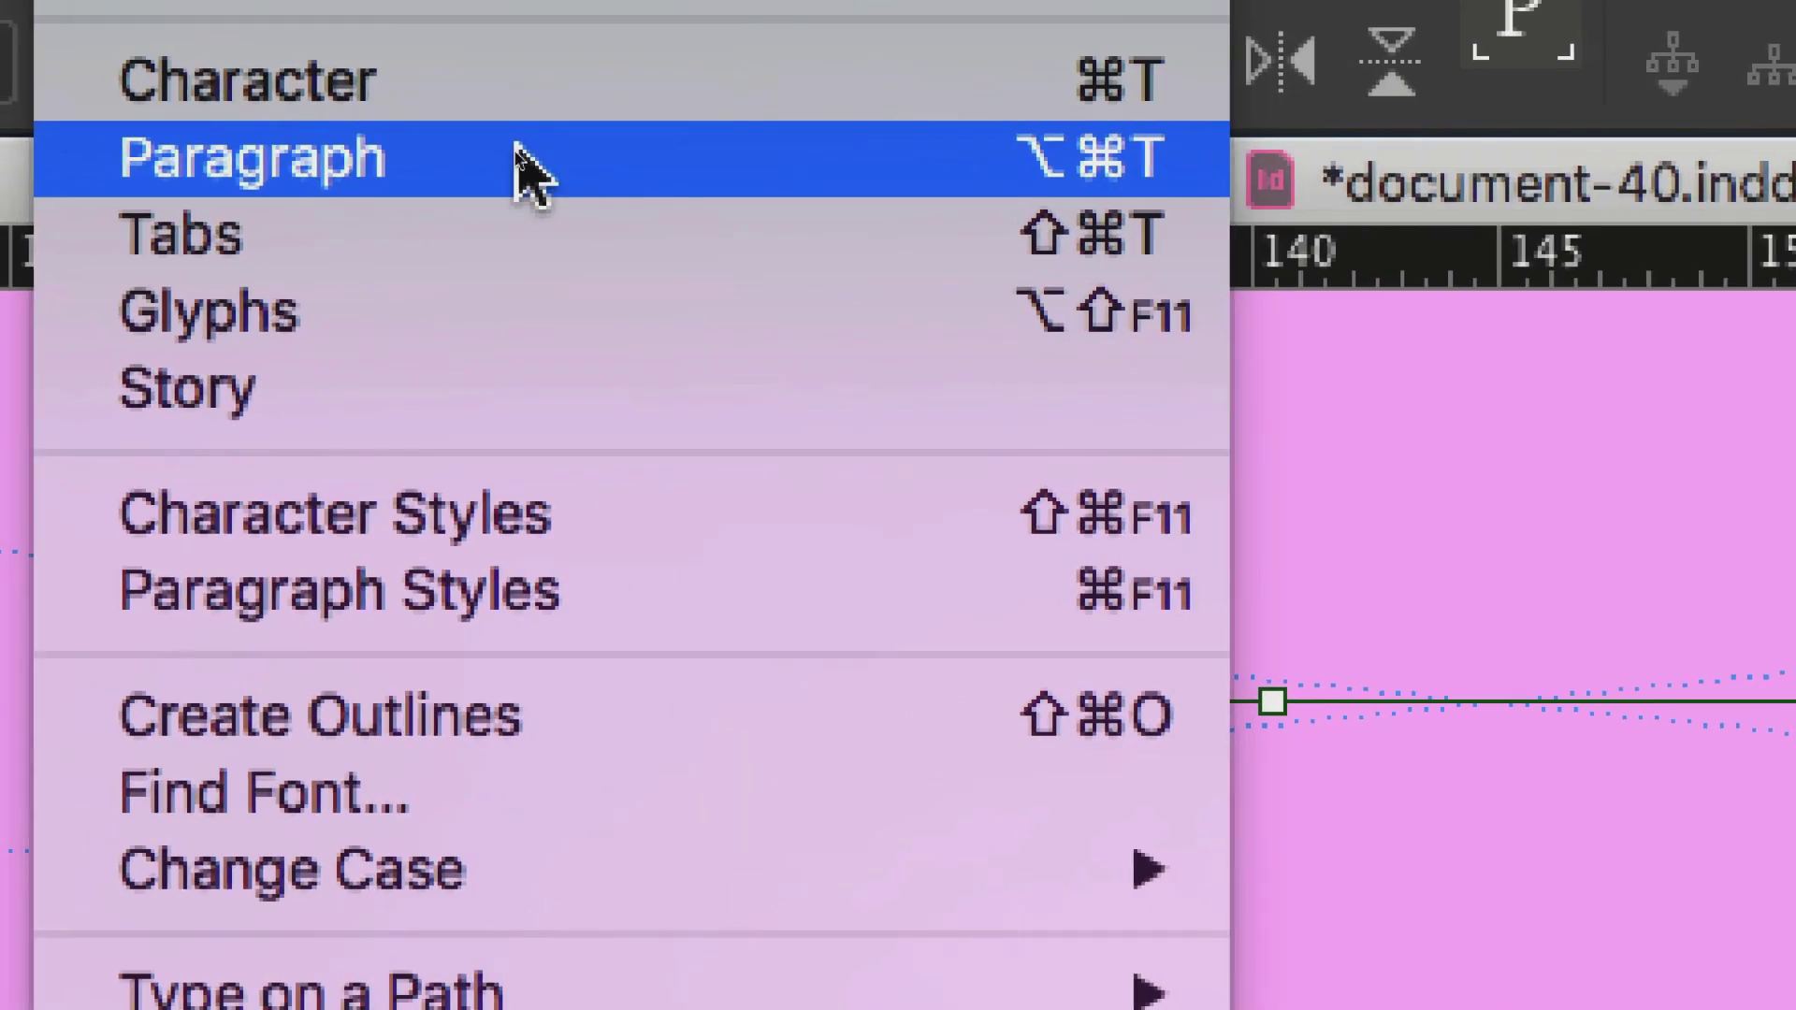
{"action": "left_click", "coordinate": [513, 168]}
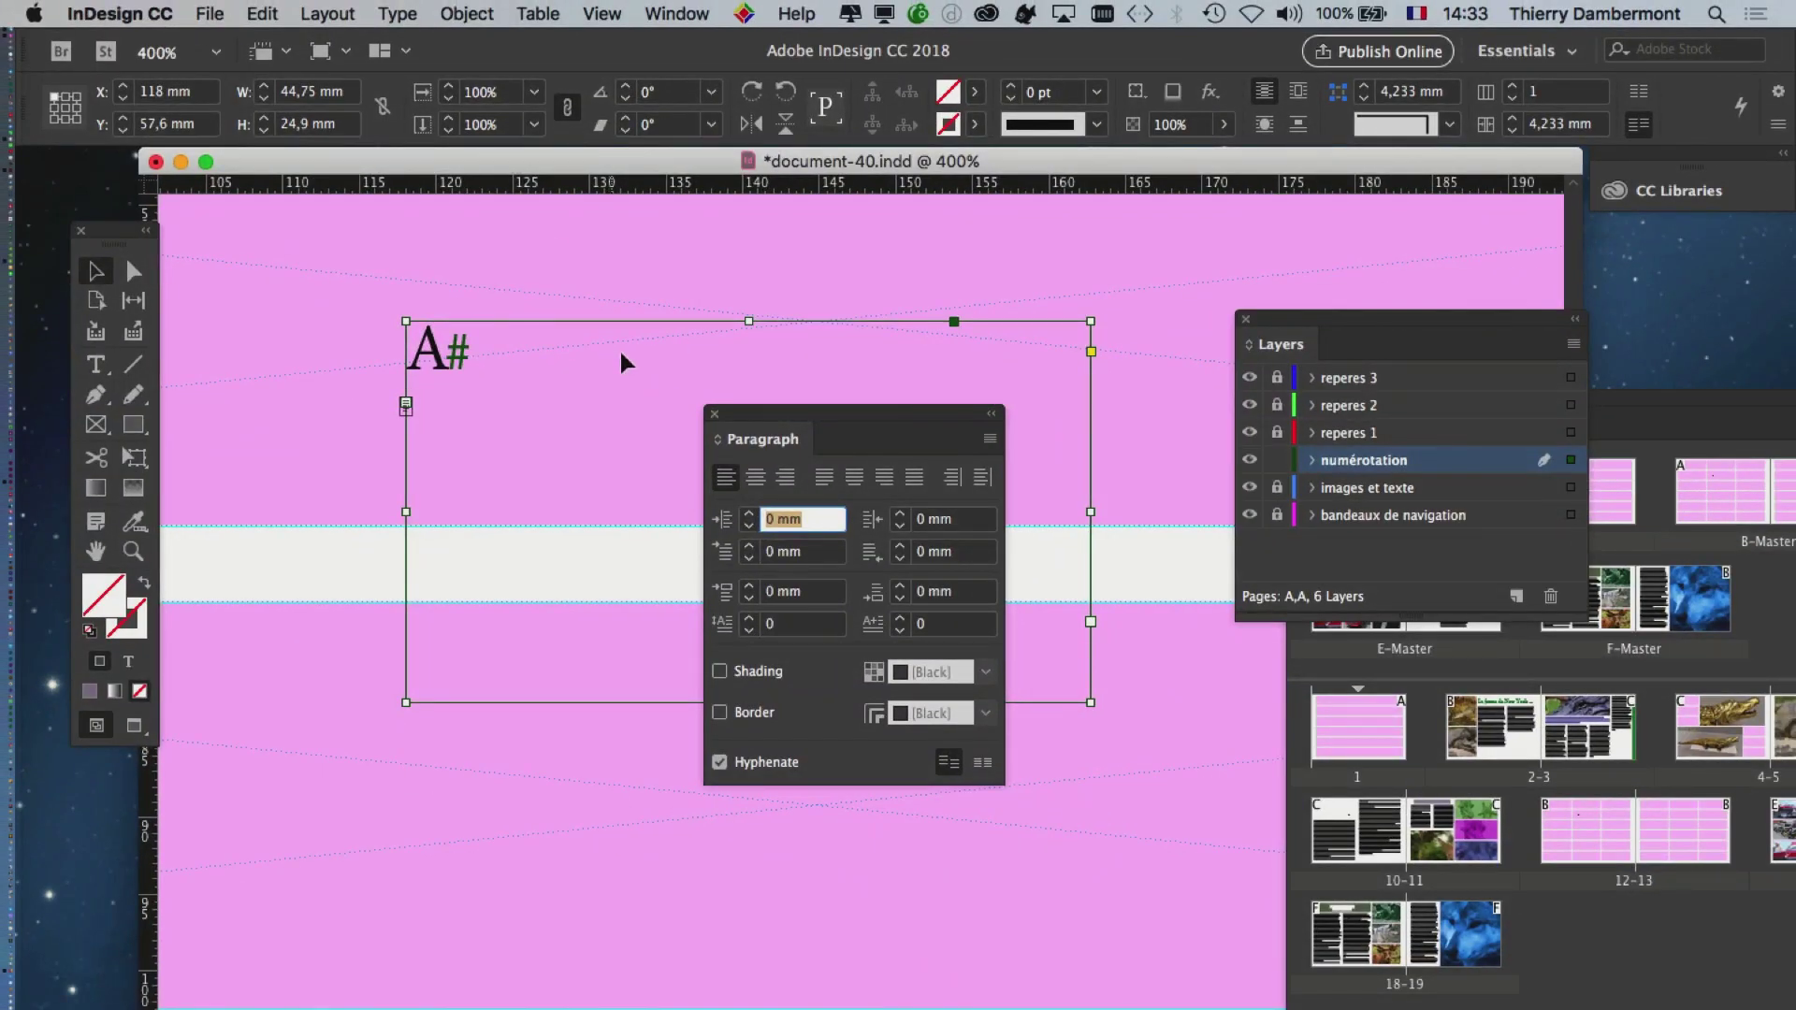
{"action": "left_click_drag", "start_coordinate": [778, 414], "coordinate": [675, 243]}
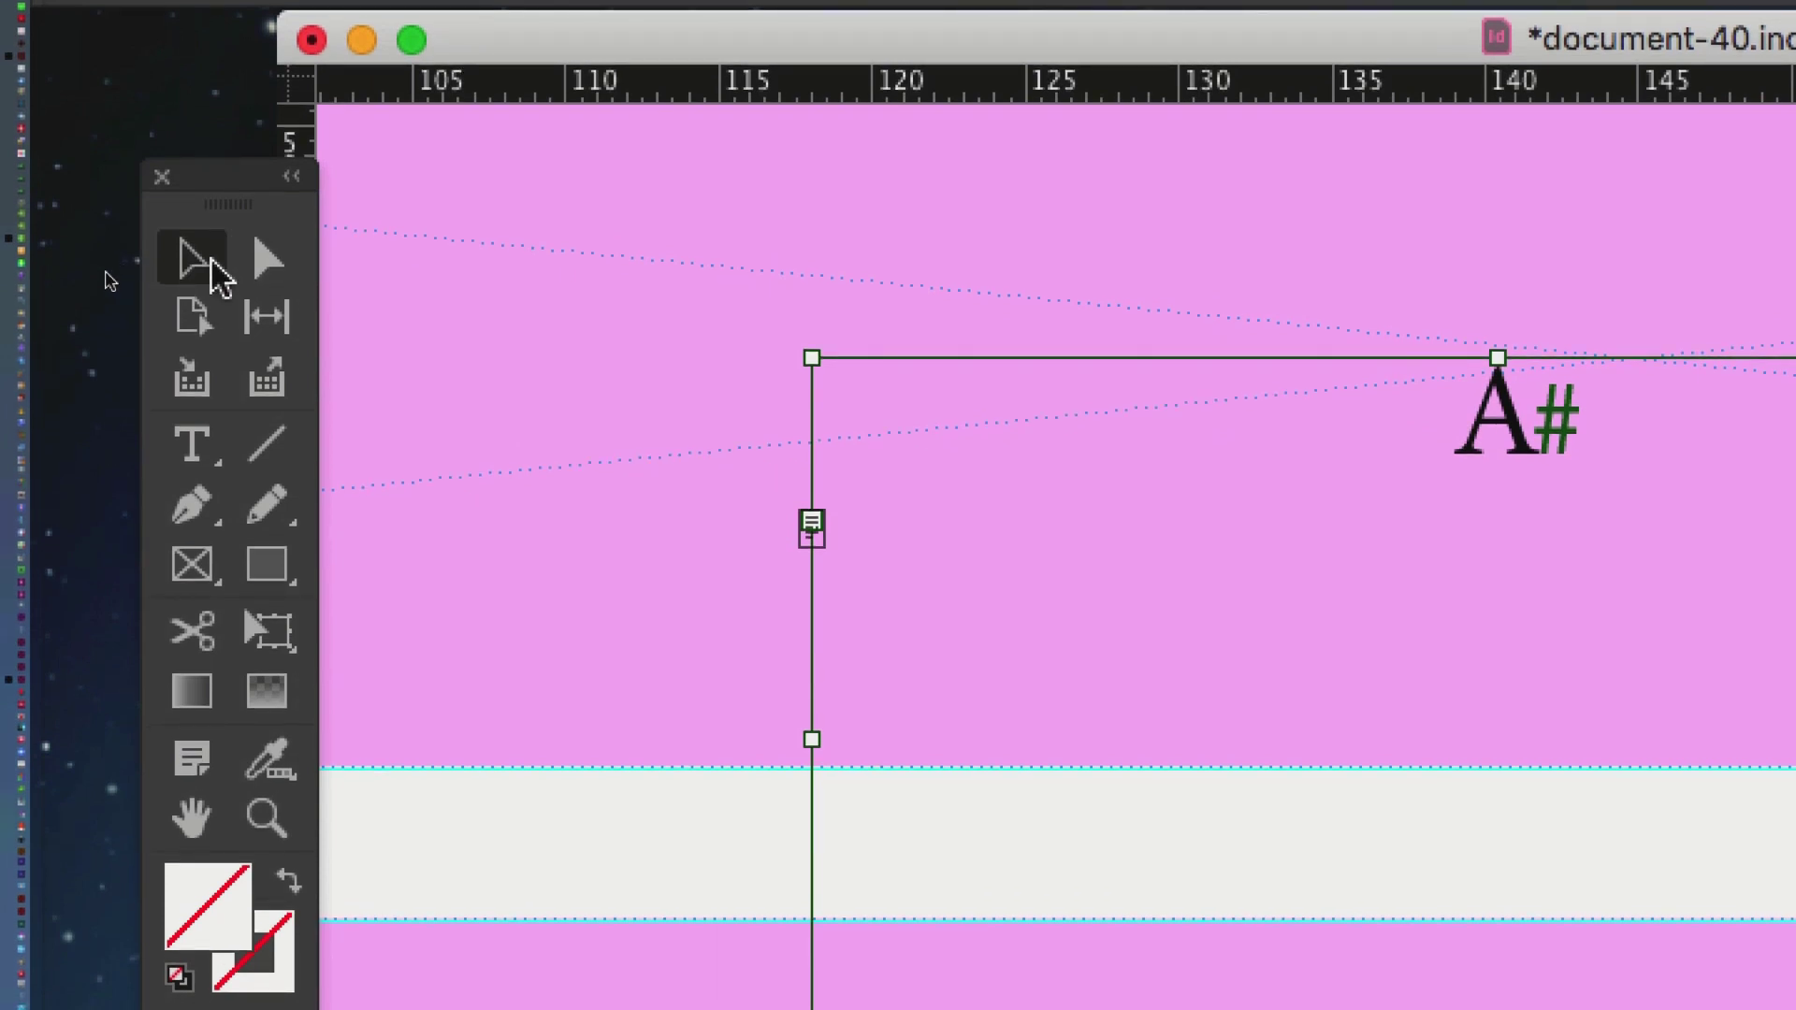
{"action": "left_click", "coordinate": [194, 445]}
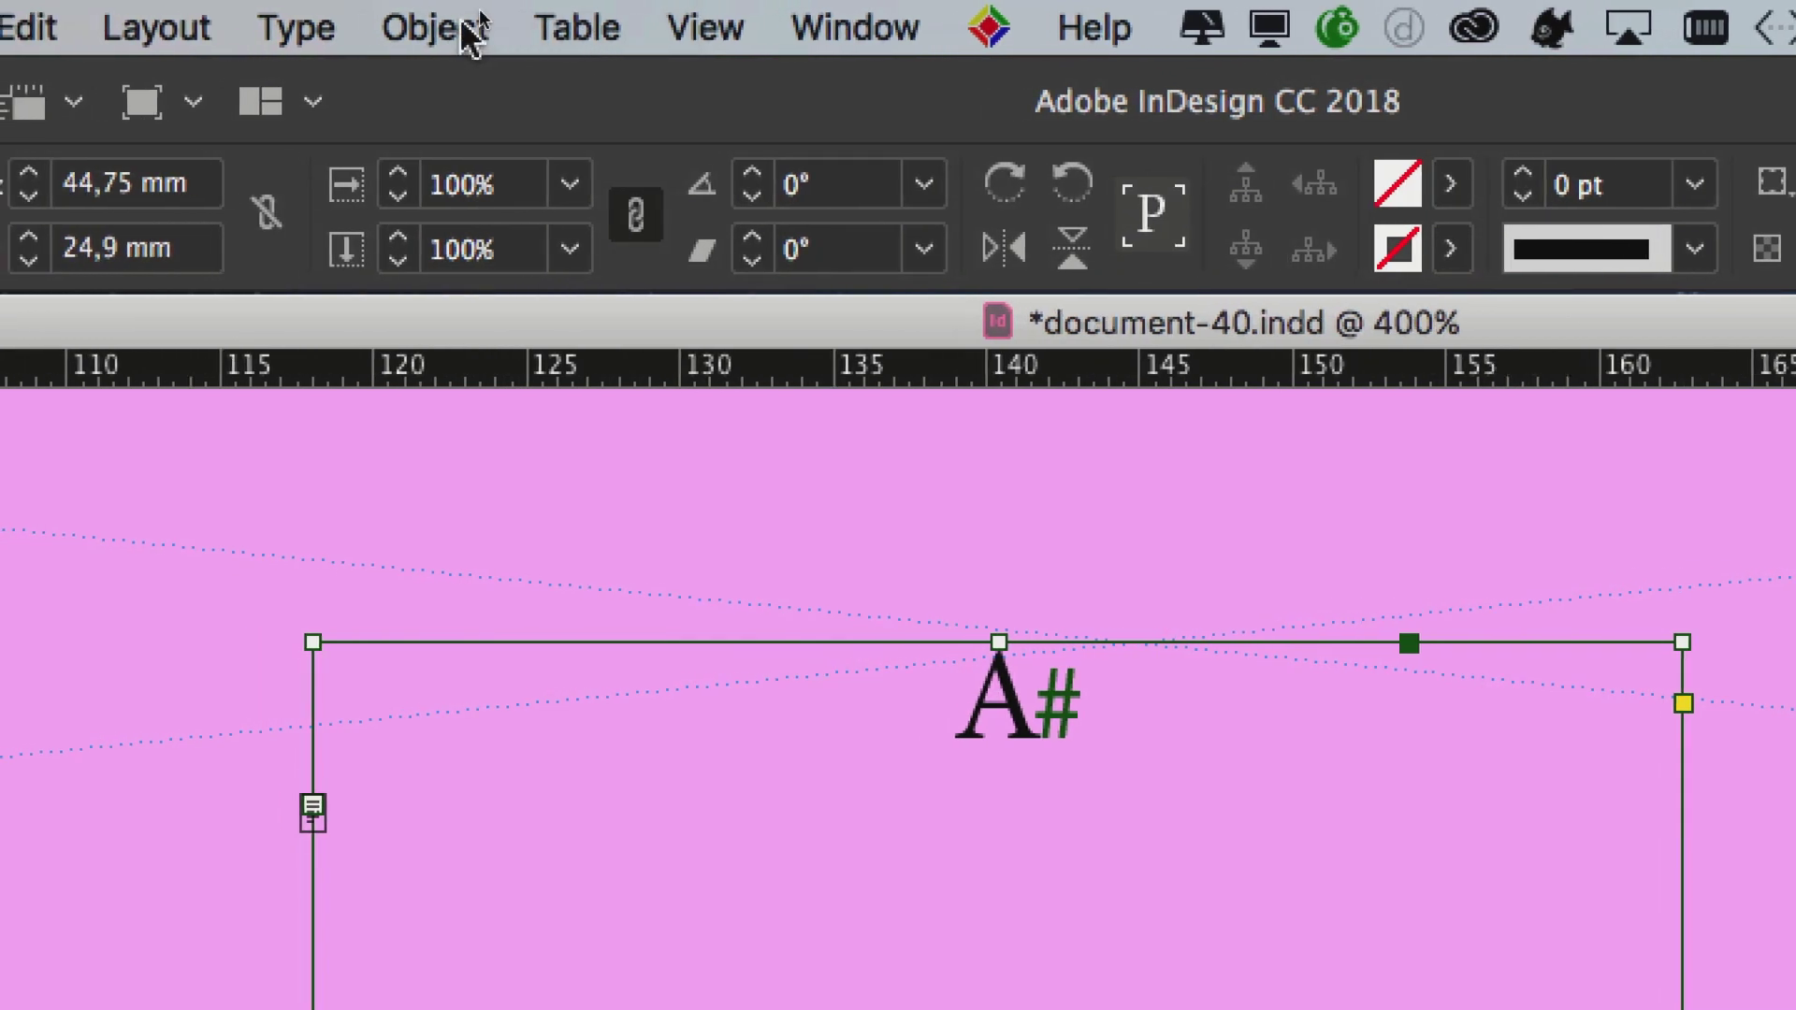
- Set the text frame's vertical justification to Centre in Text Frame Options, with Preview enabled
{"action": "left_click", "coordinate": [433, 28]}
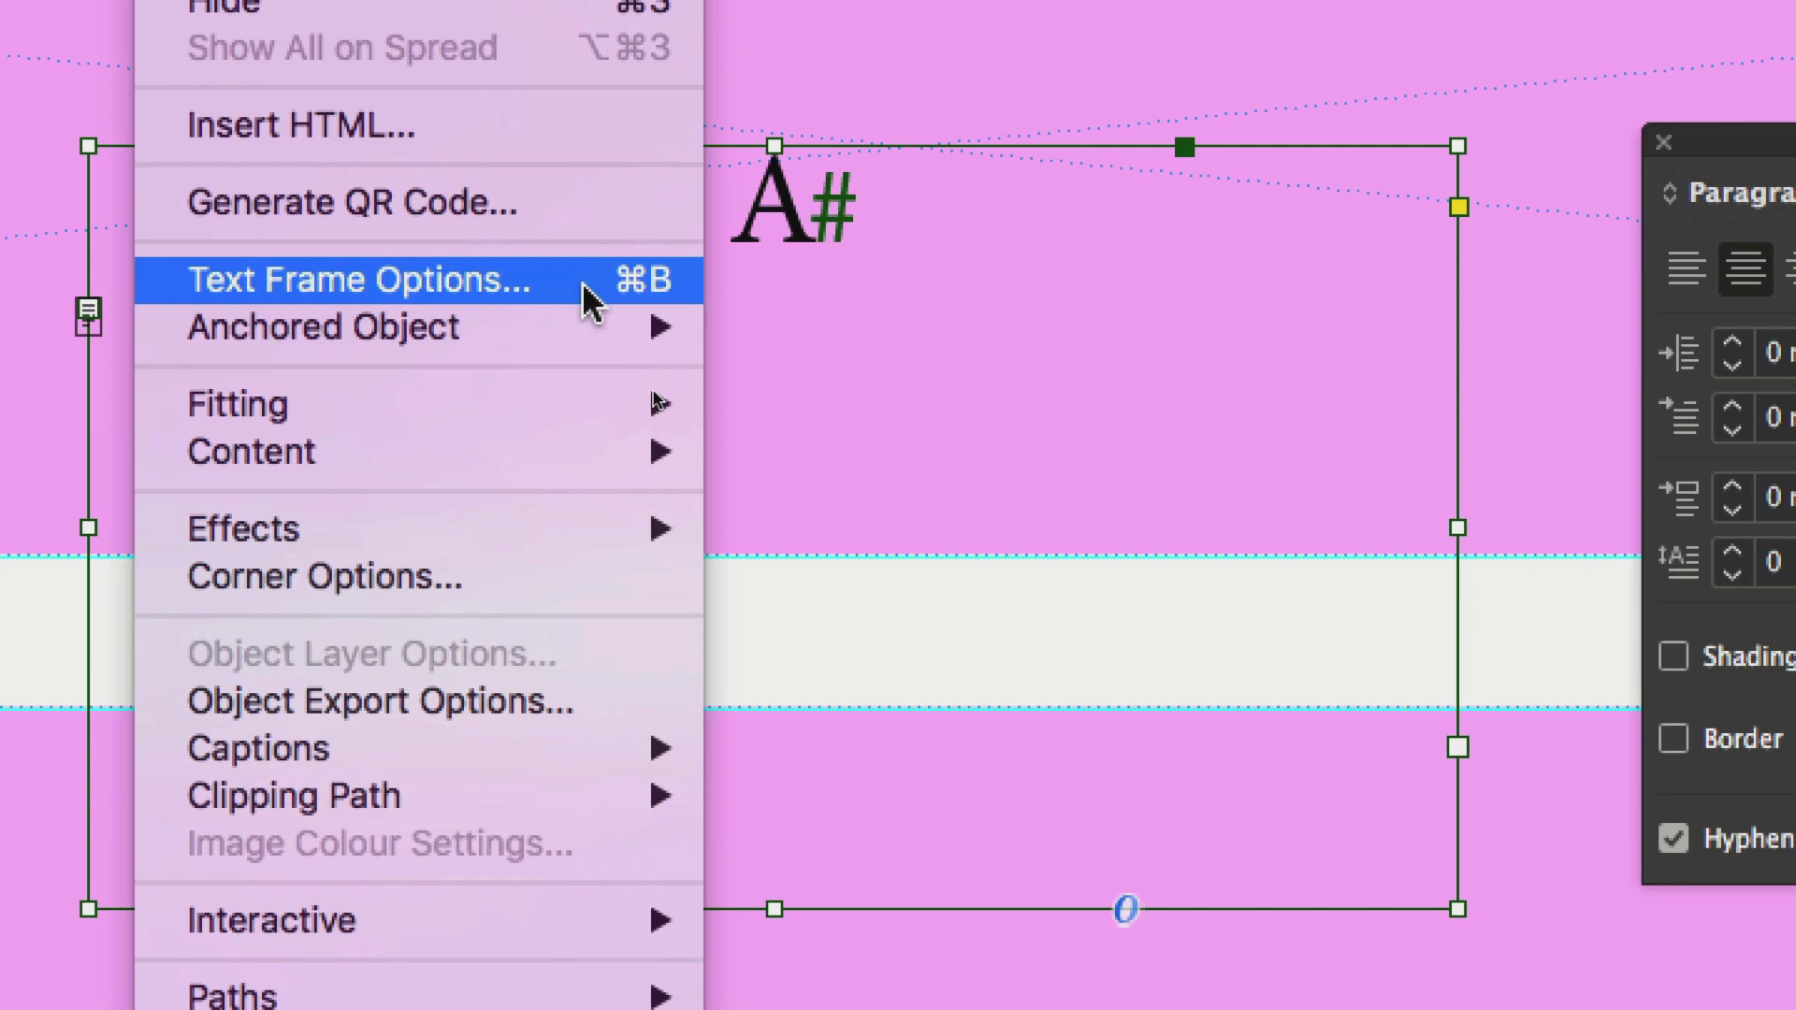
{"action": "left_click", "coordinate": [586, 282]}
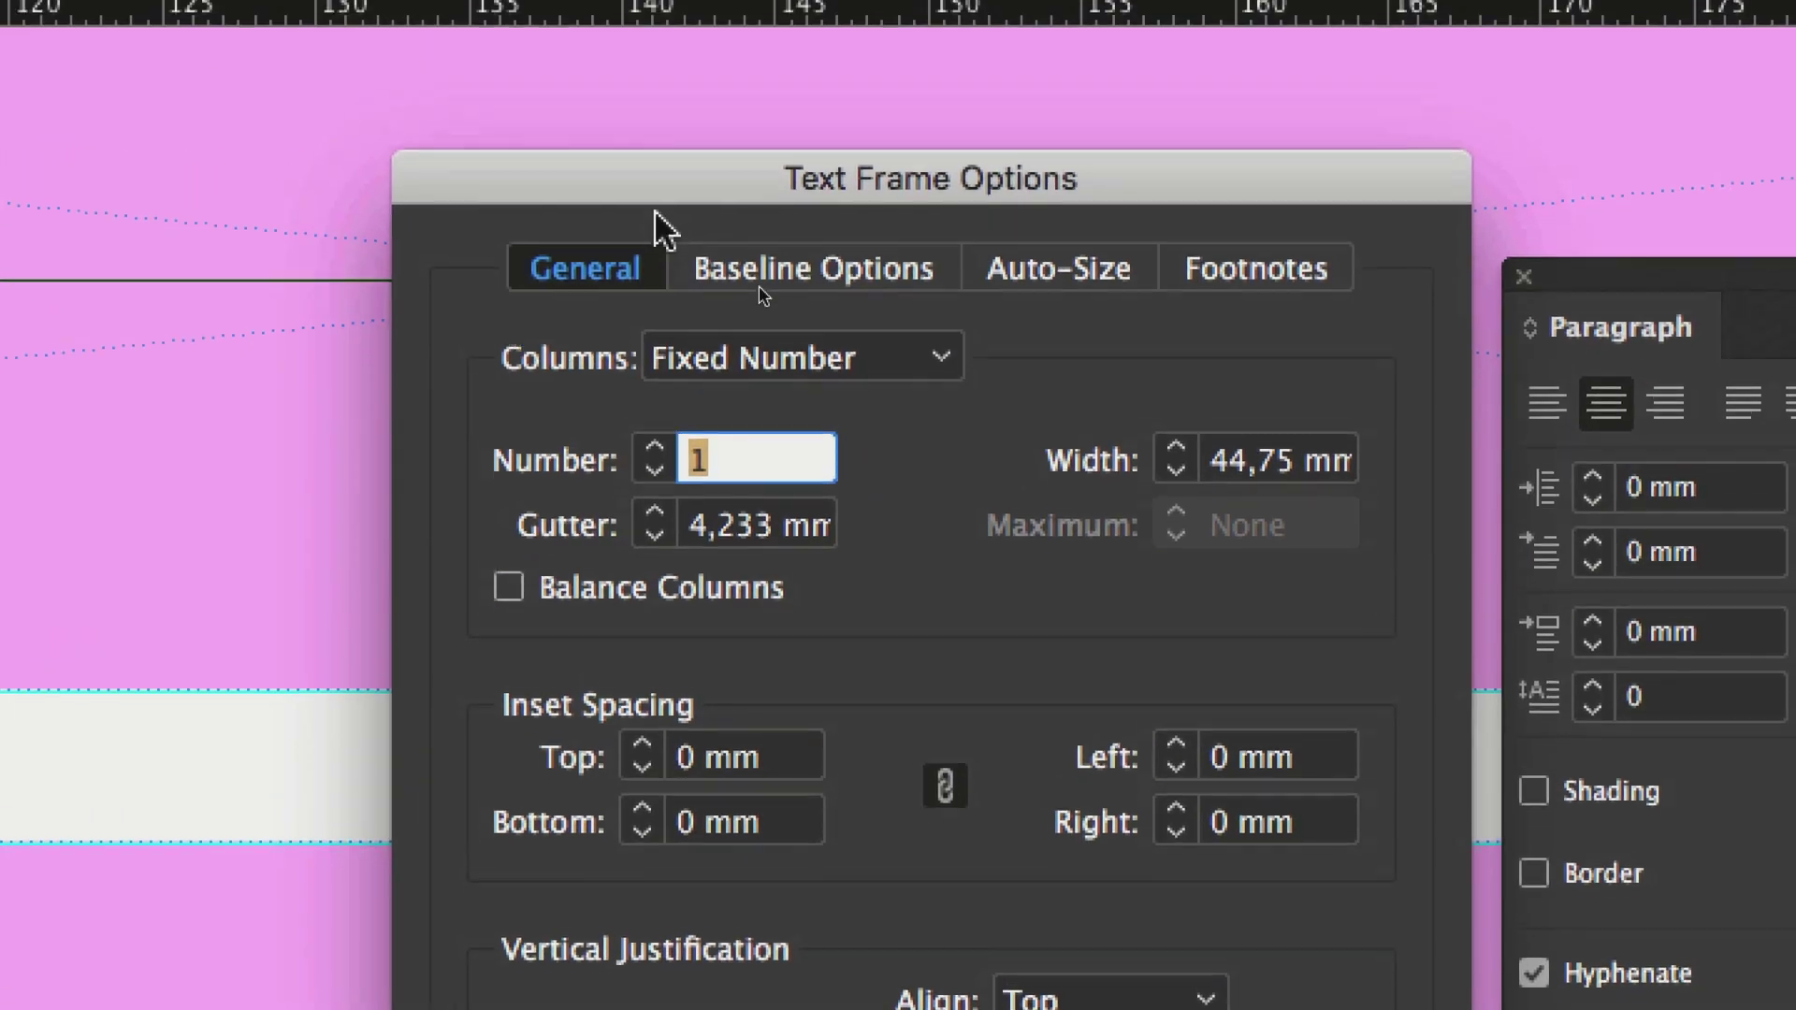
{"action": "left_click_drag", "start_coordinate": [654, 211], "coordinate": [954, 128]}
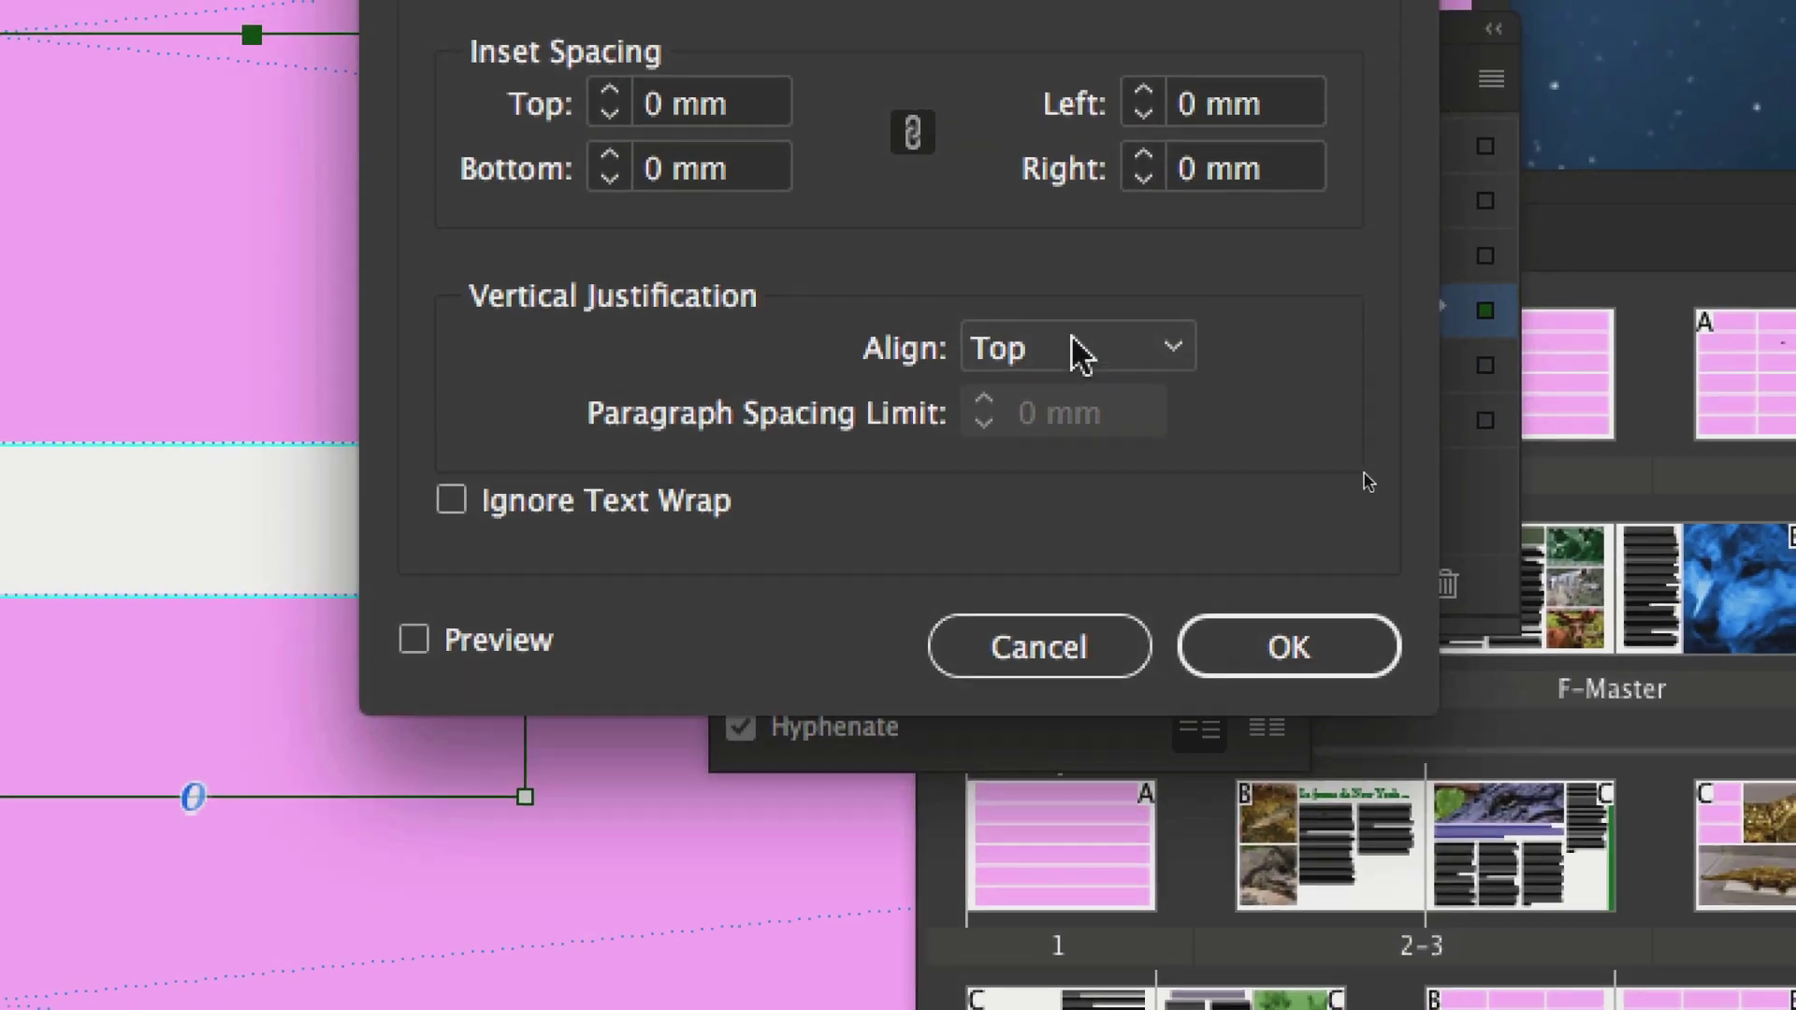
{"action": "left_click", "coordinate": [1082, 354]}
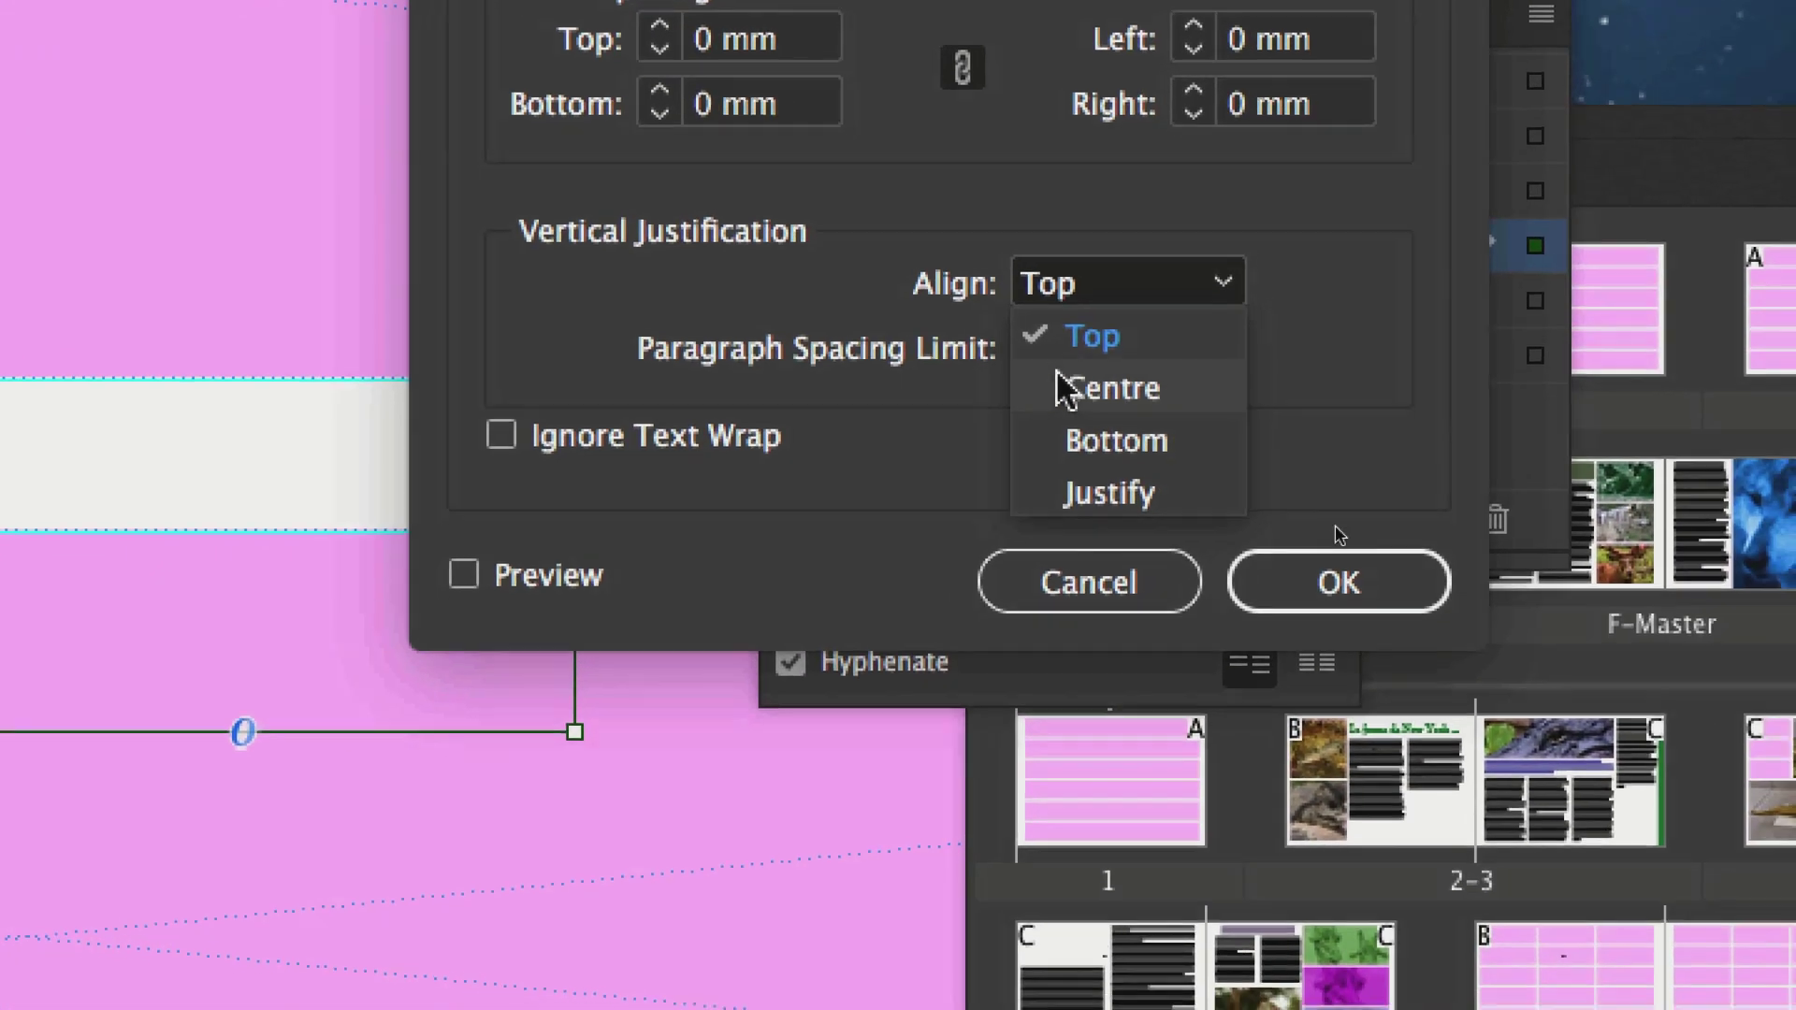
{"action": "left_click", "coordinate": [1063, 388]}
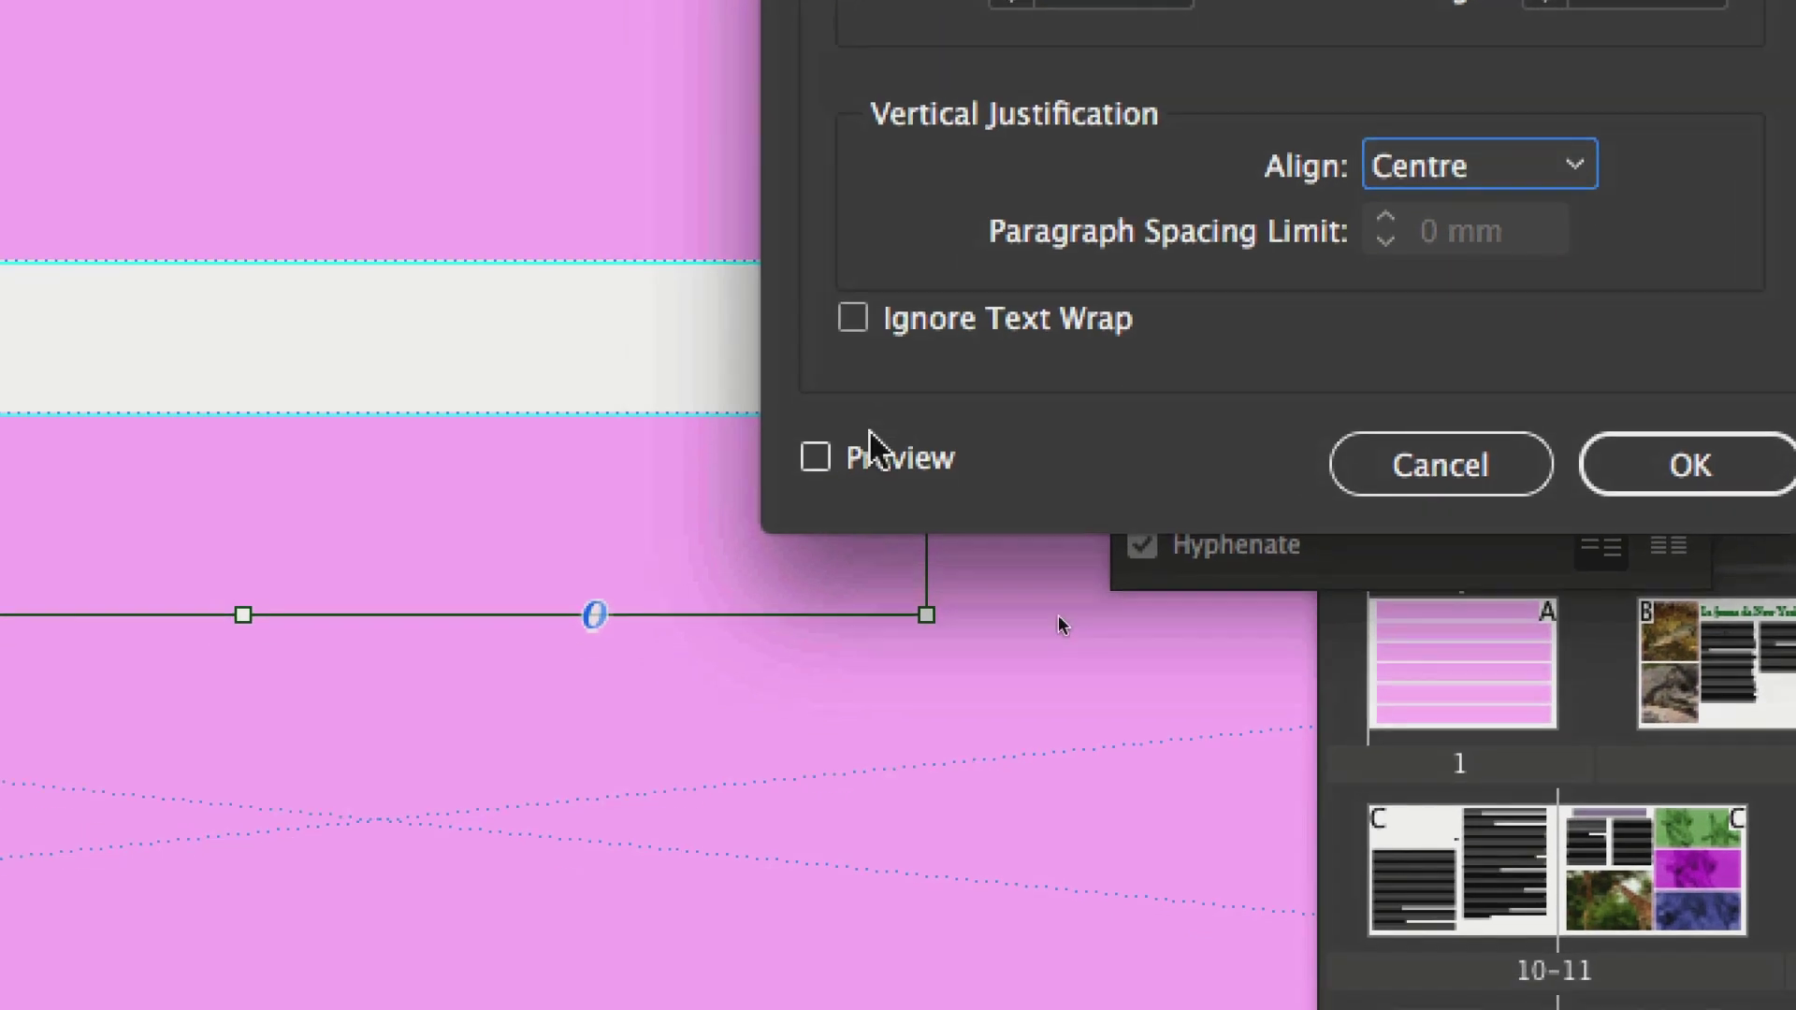
{"action": "left_click", "coordinate": [722, 664]}
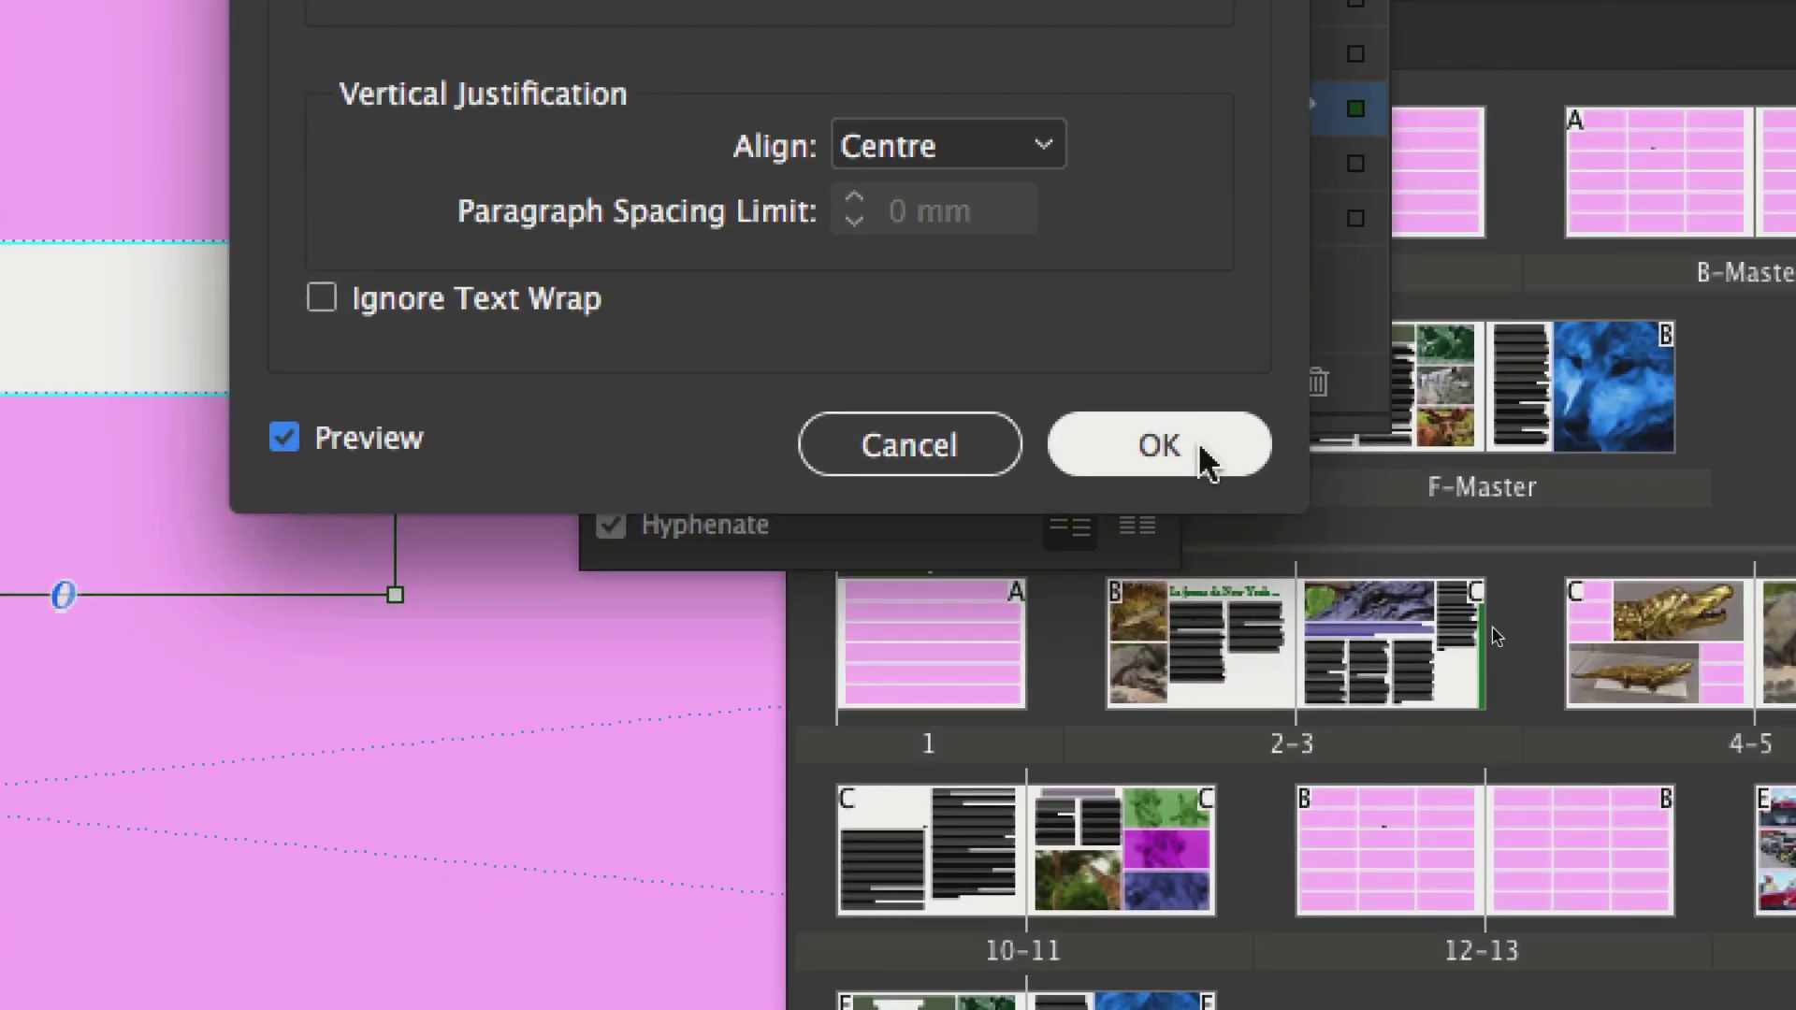
{"action": "left_click", "coordinate": [1482, 571]}
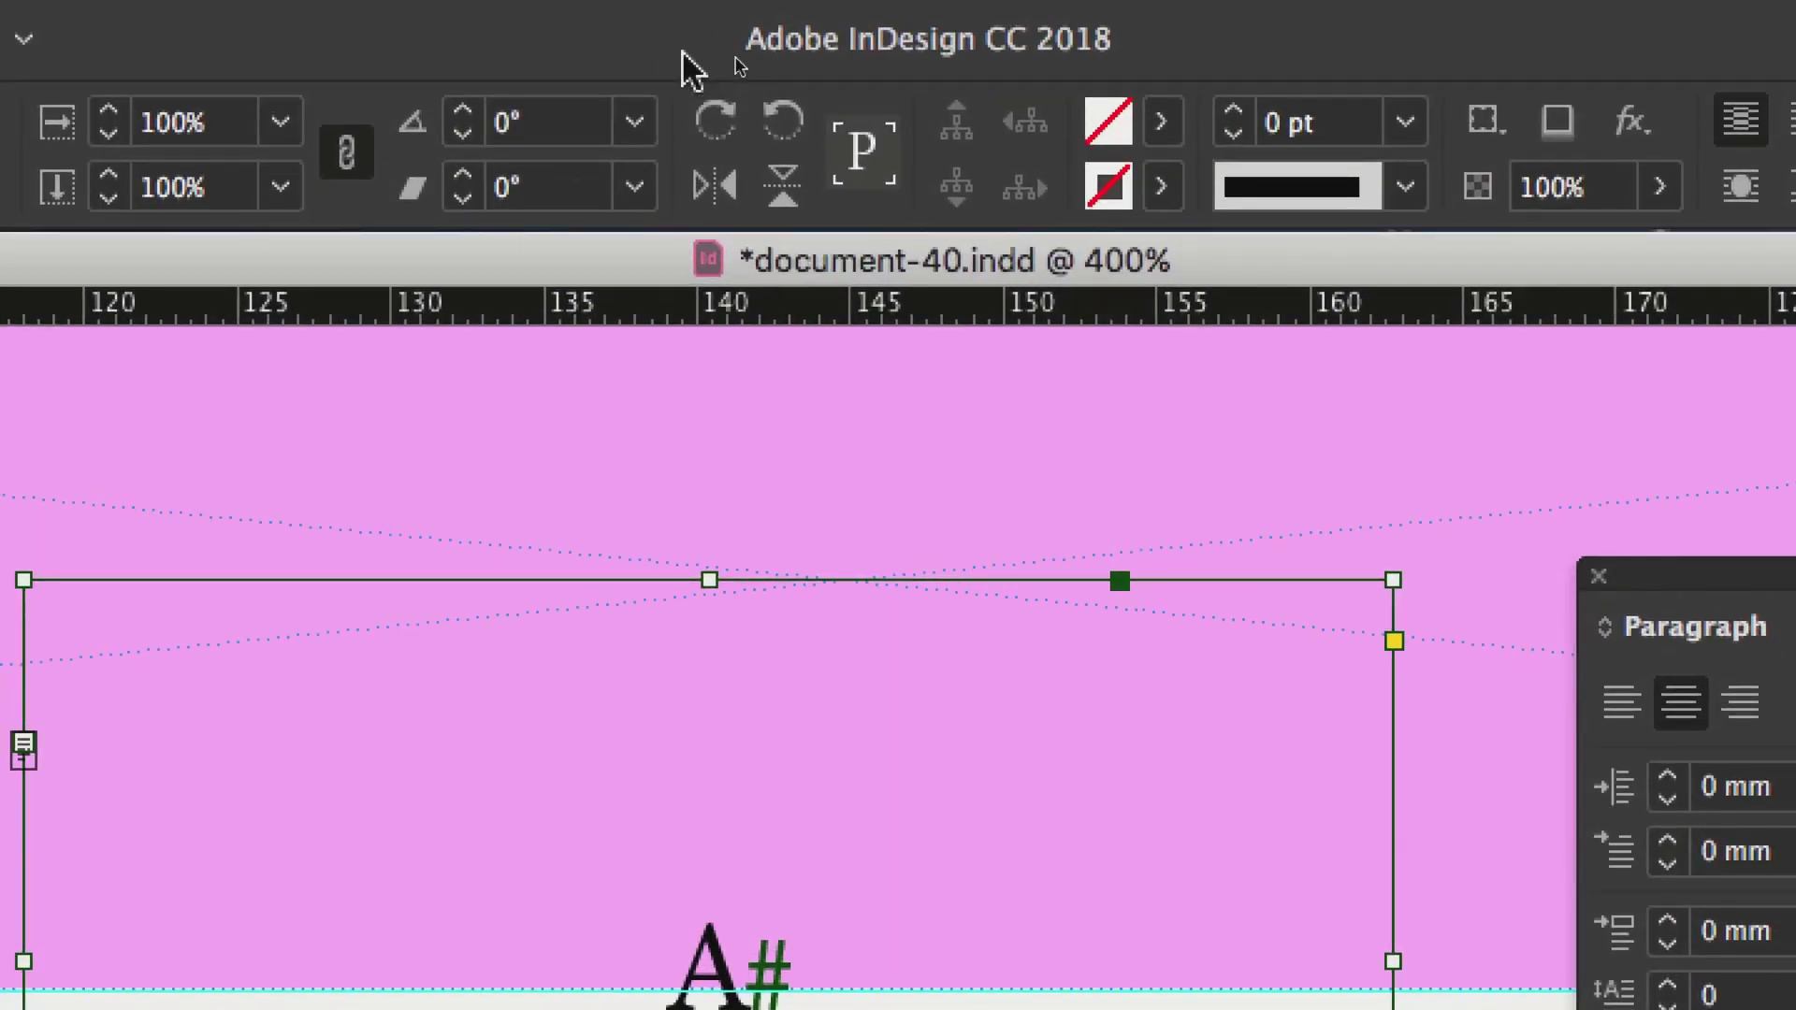
{"action": "key", "text": "super+b"}
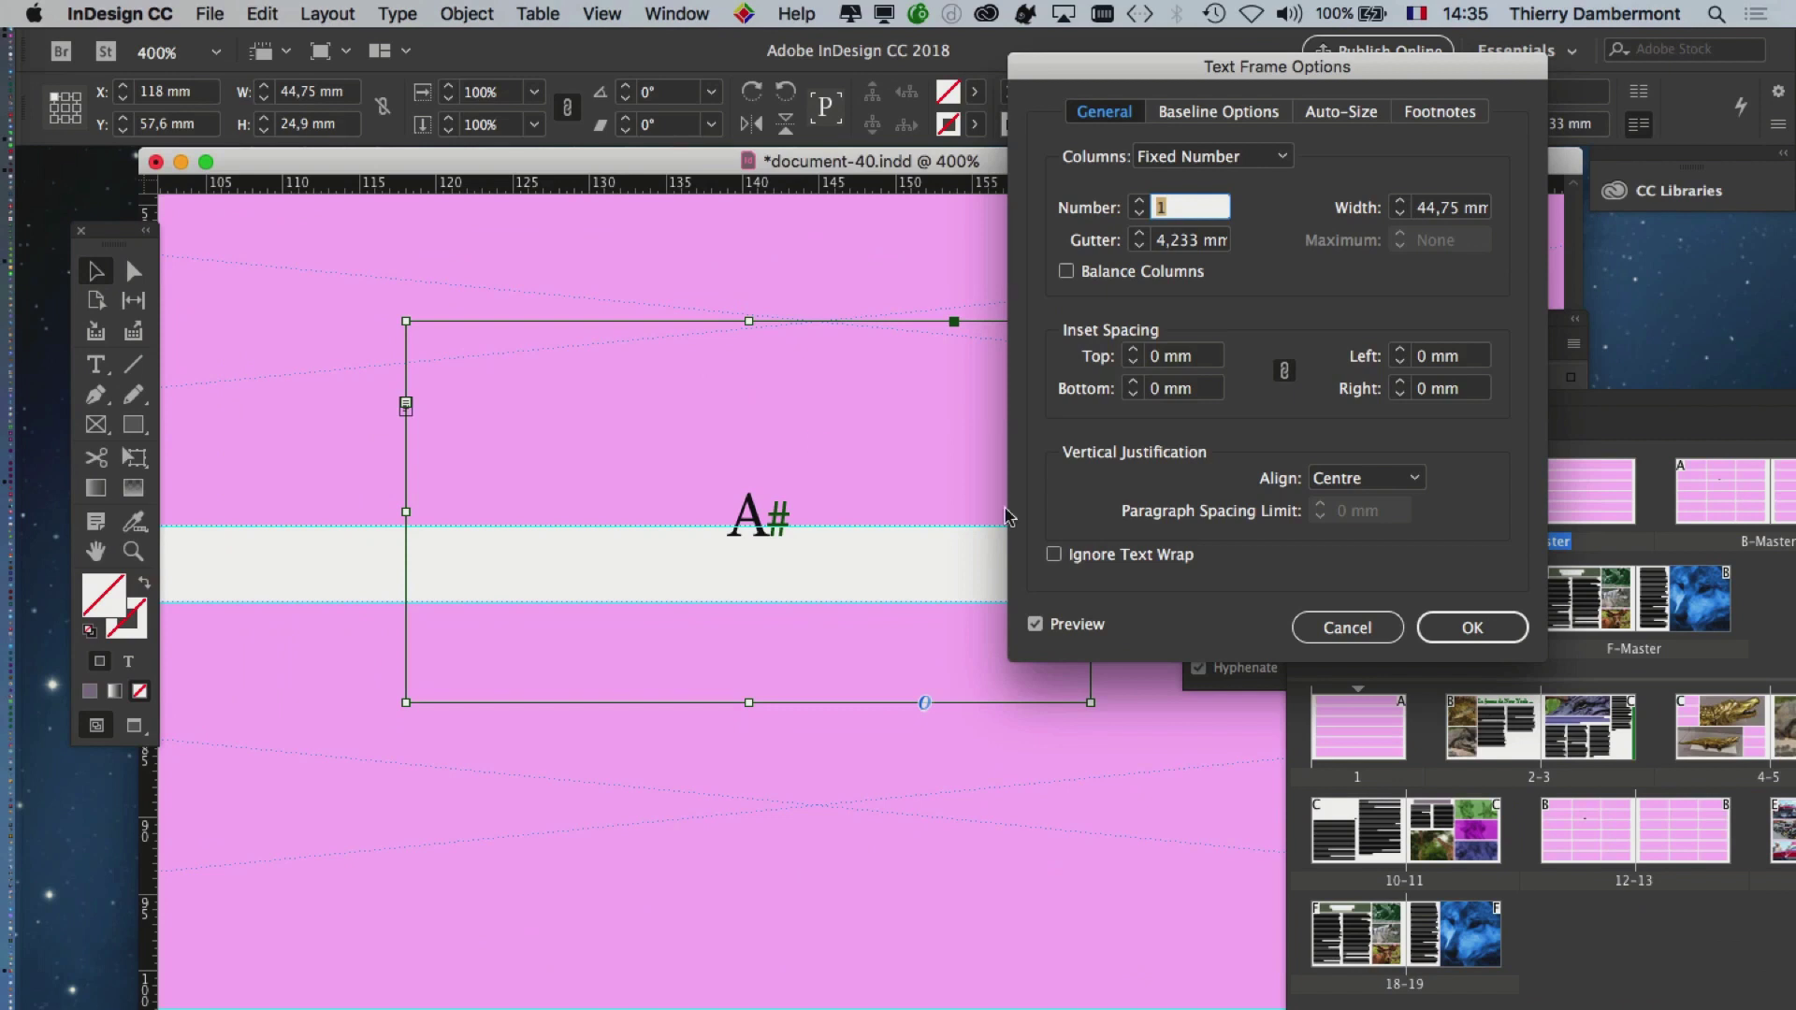
{"action": "left_click", "coordinate": [1519, 636]}
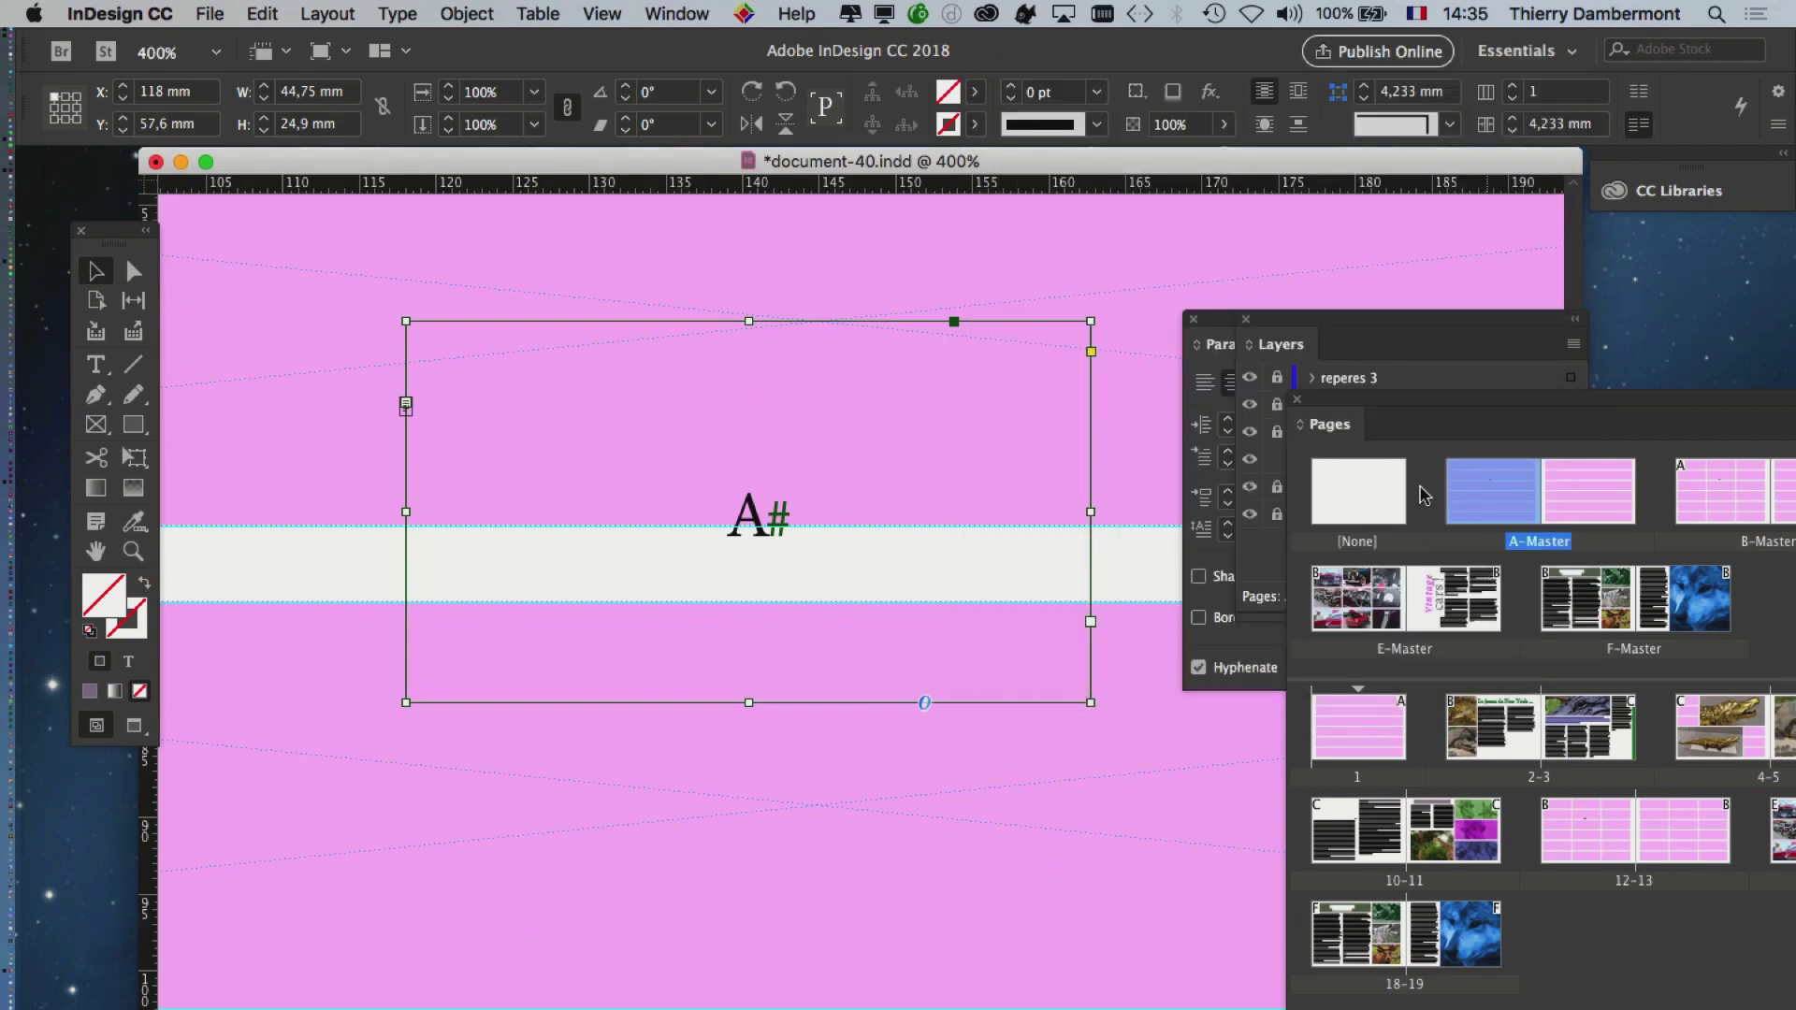
- Move the Layers panel below the text frame and shift the Paragraph panel away from the page so the frame is unobstructed
{"action": "left_click_drag", "start_coordinate": [1284, 326], "coordinate": [331, 784]}
{"action": "left_click_drag", "start_coordinate": [1279, 319], "coordinate": [1519, 271]}
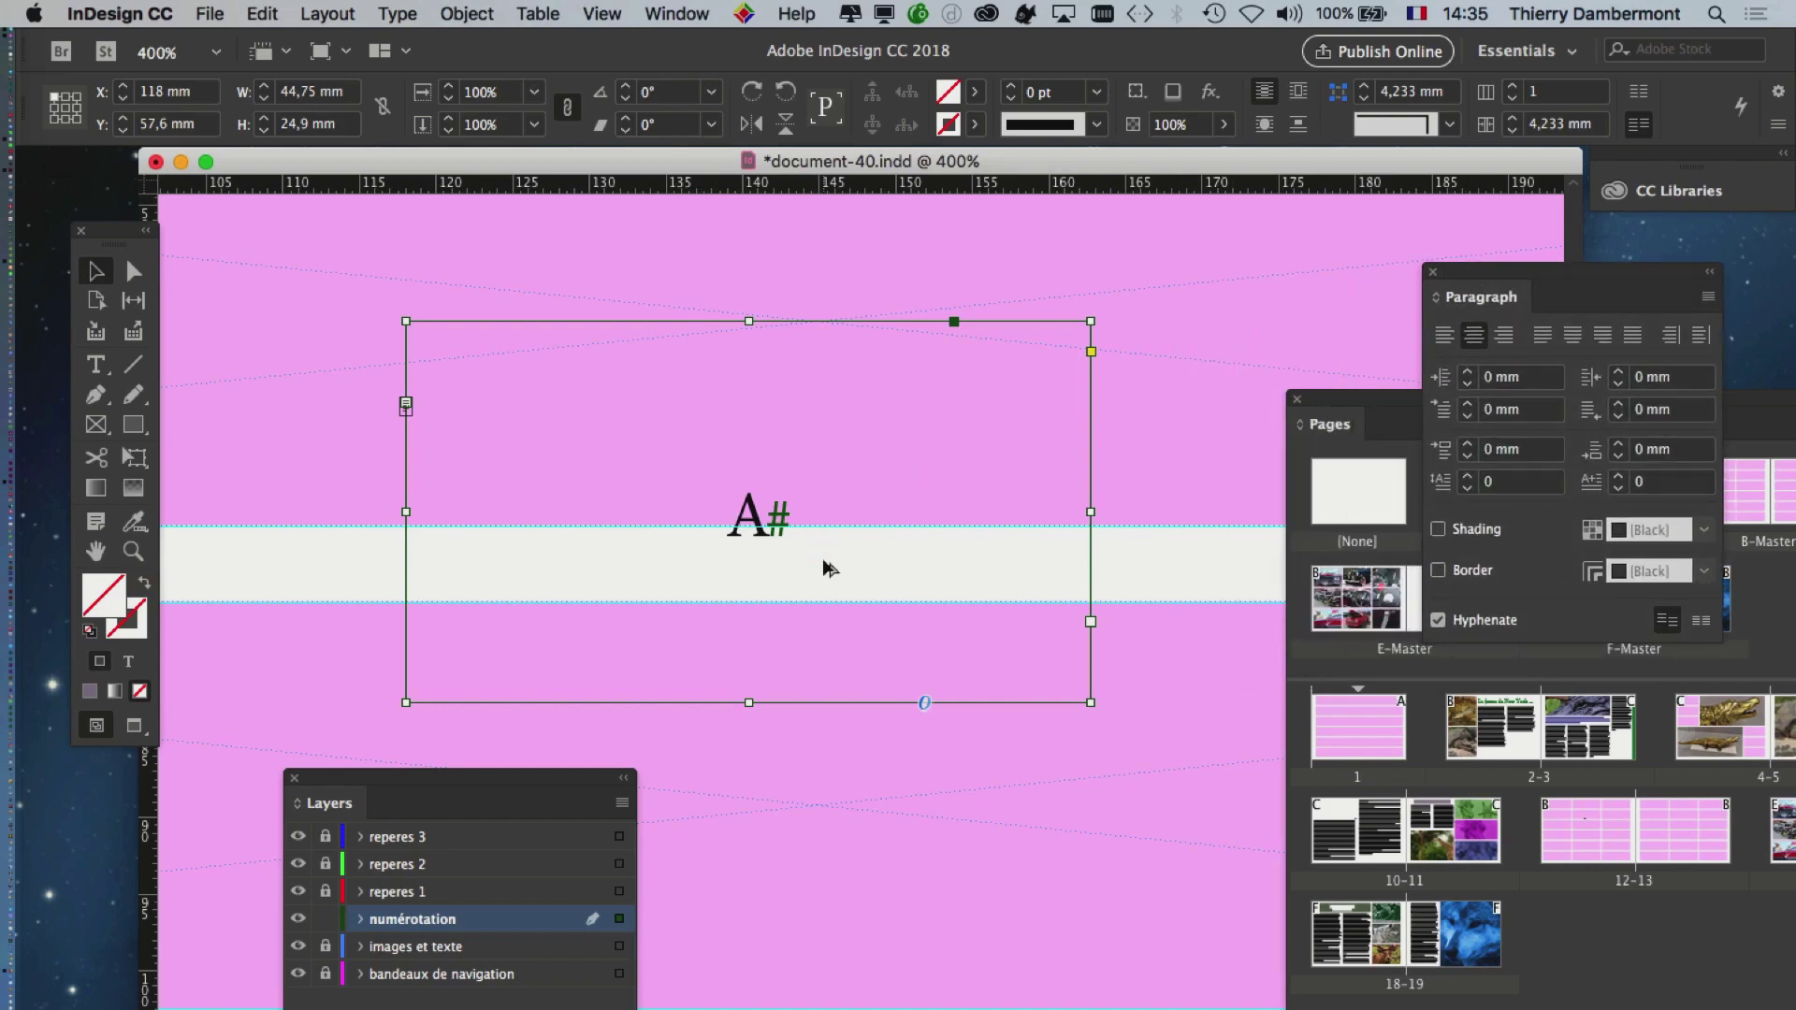
{"action": "scroll", "coordinate": [830, 568], "scroll_direction": "down", "scroll_amount": 1}
{"action": "scroll", "coordinate": [824, 568], "scroll_direction": "down", "scroll_amount": 3}
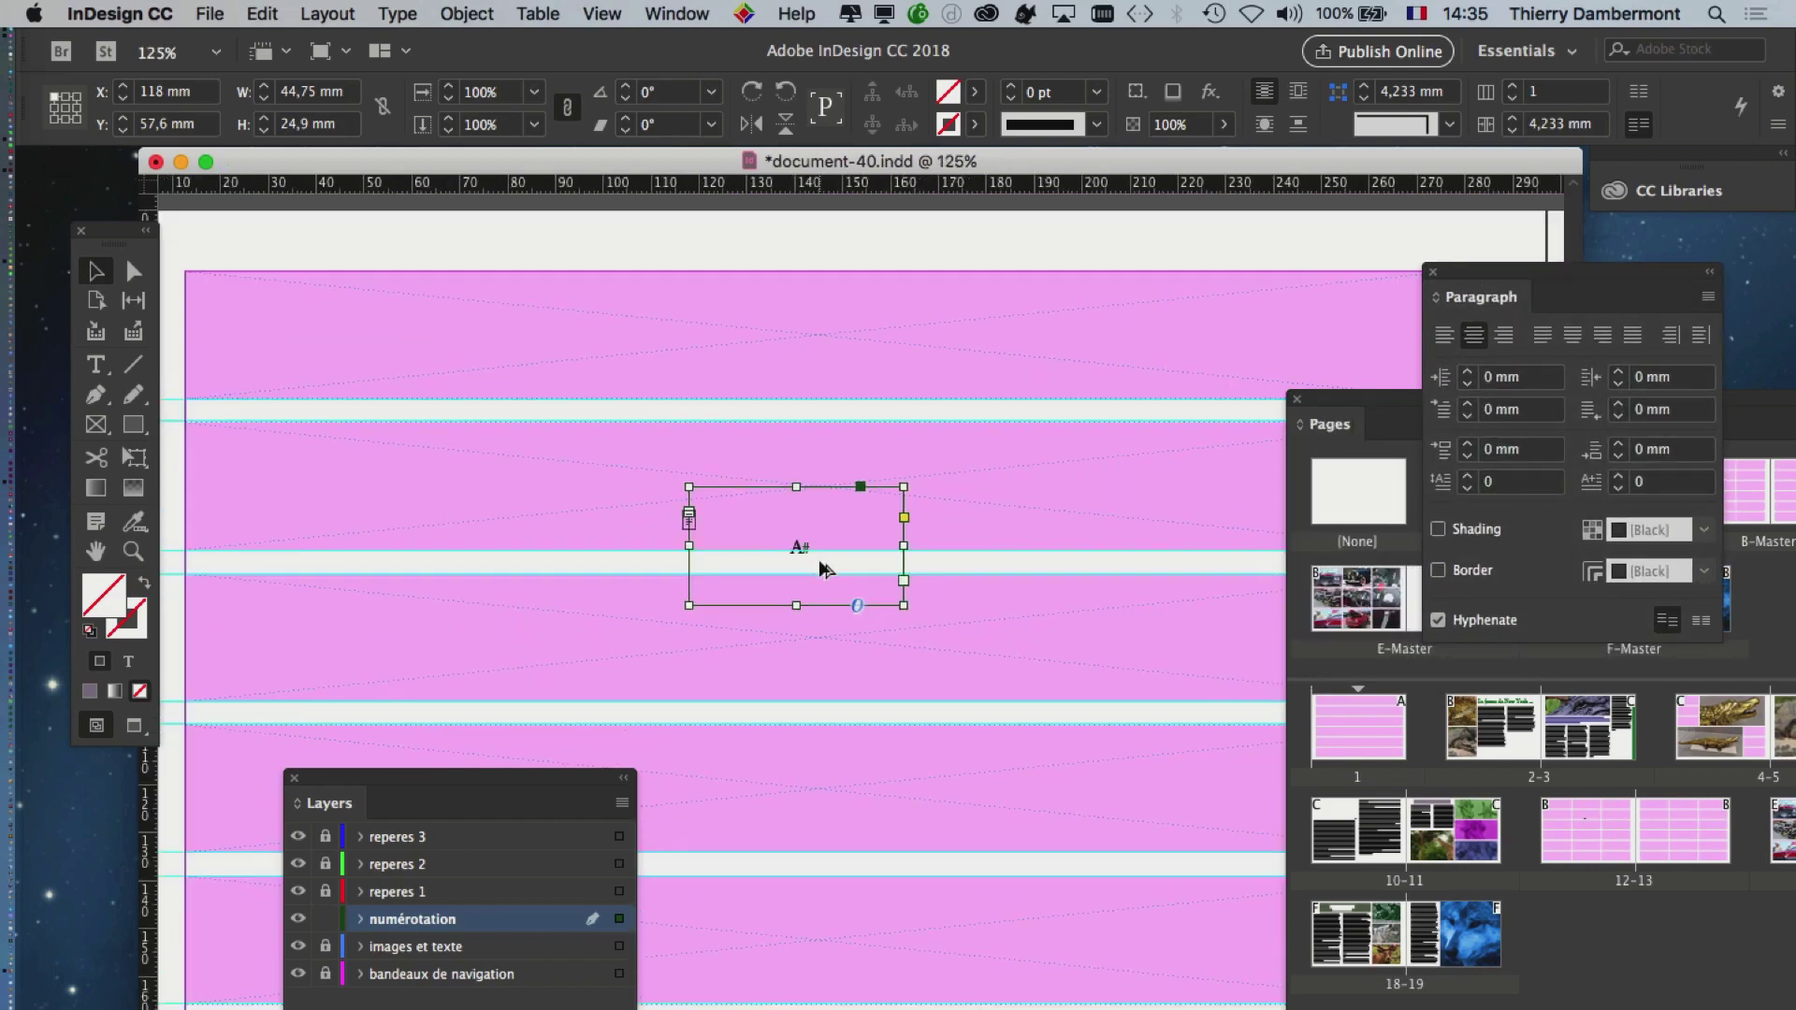
{"action": "scroll", "coordinate": [851, 870], "scroll_direction": "down", "scroll_amount": 1}
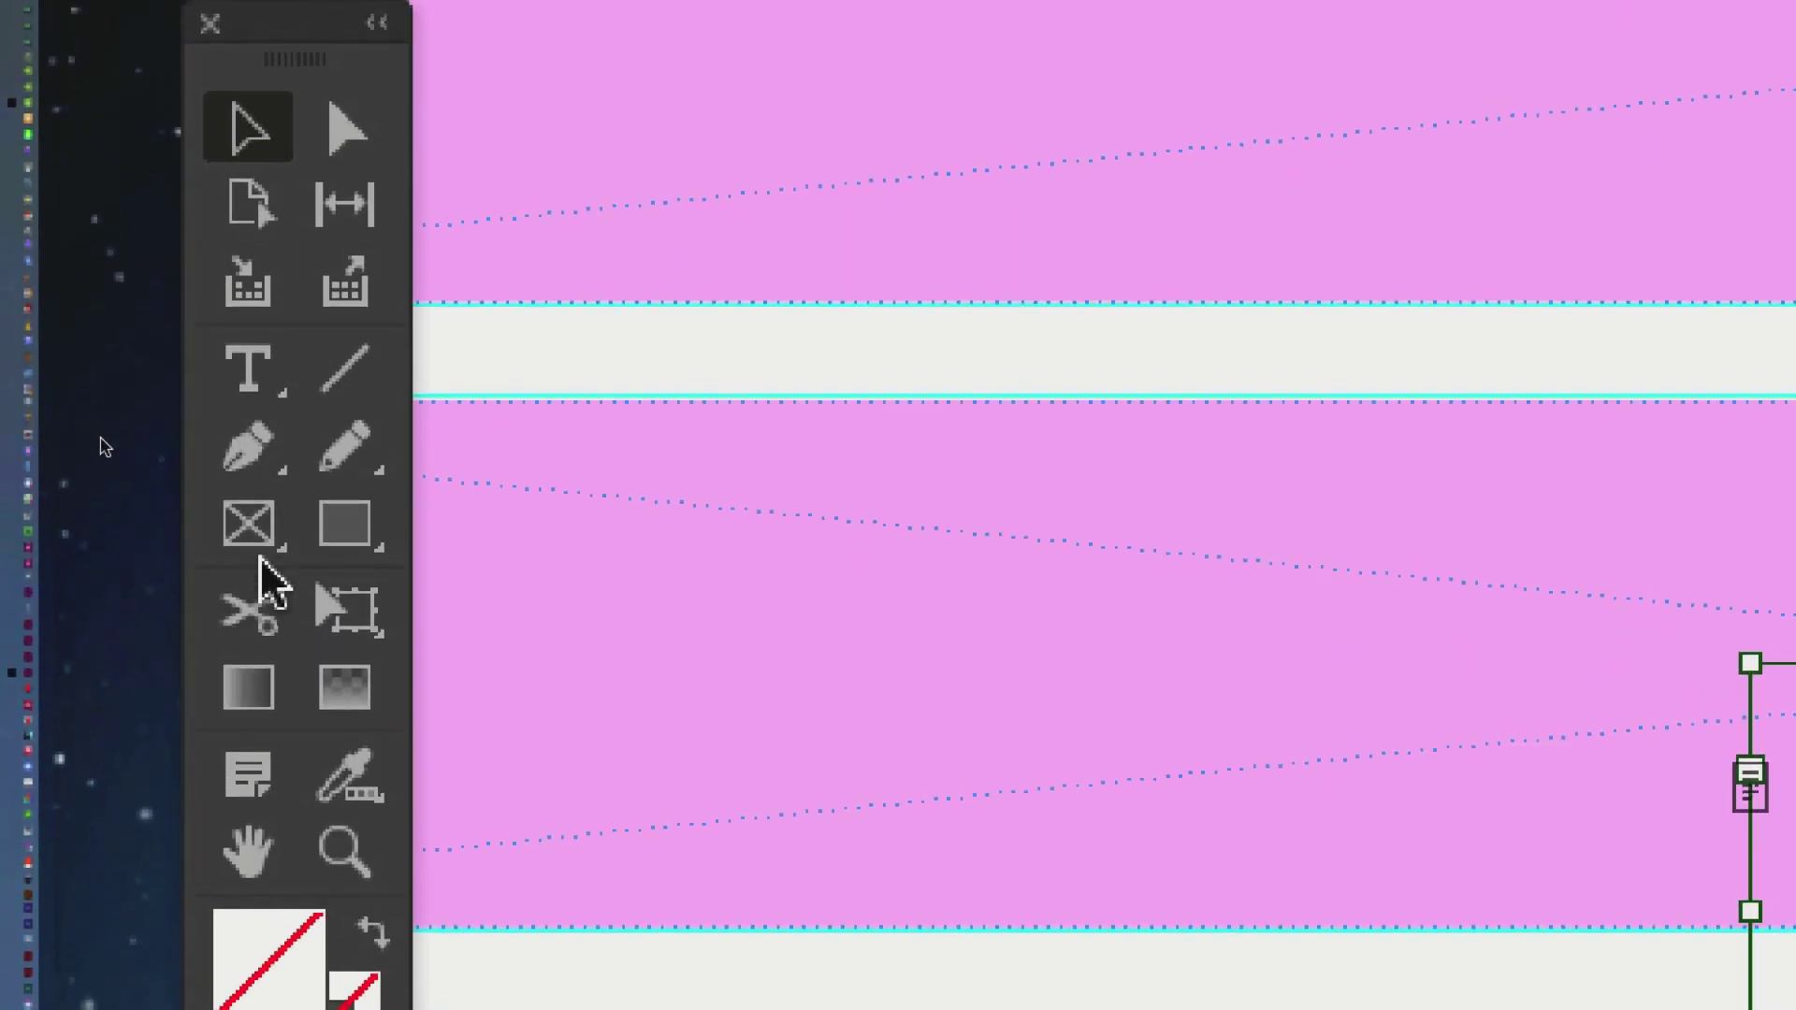
{"action": "left_click", "coordinate": [251, 549]}
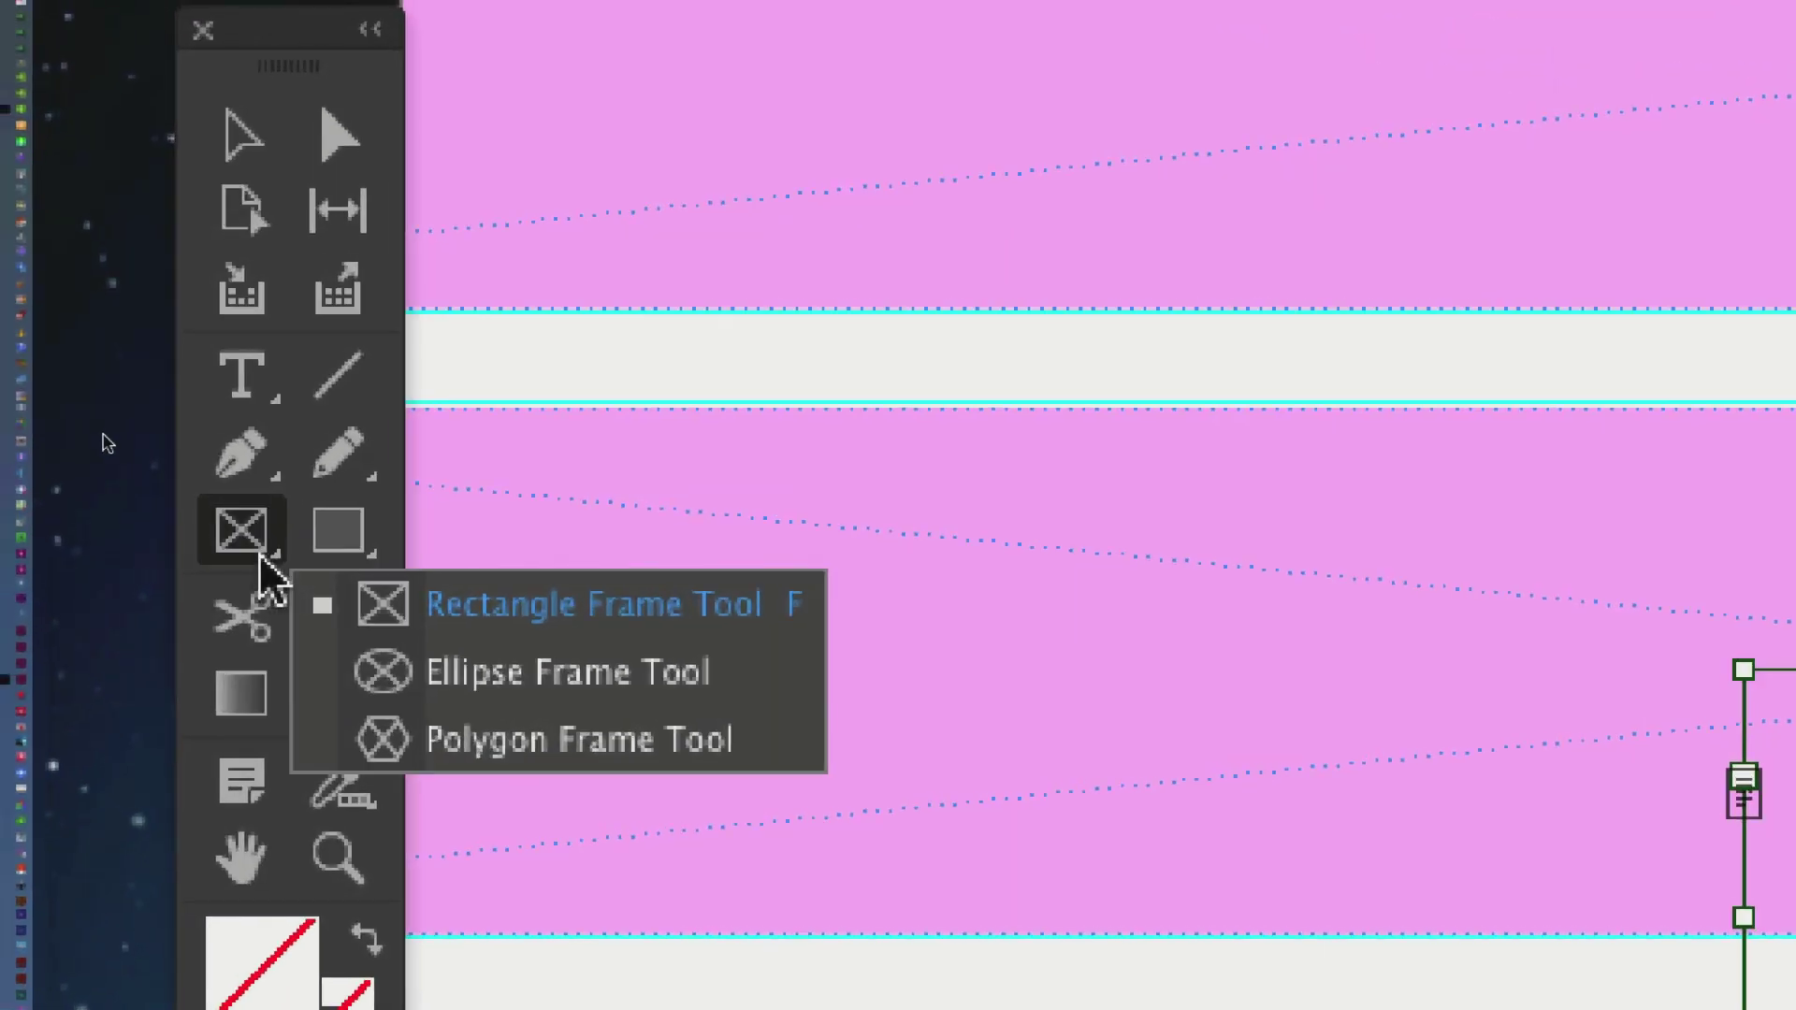
{"action": "left_click", "coordinate": [258, 555]}
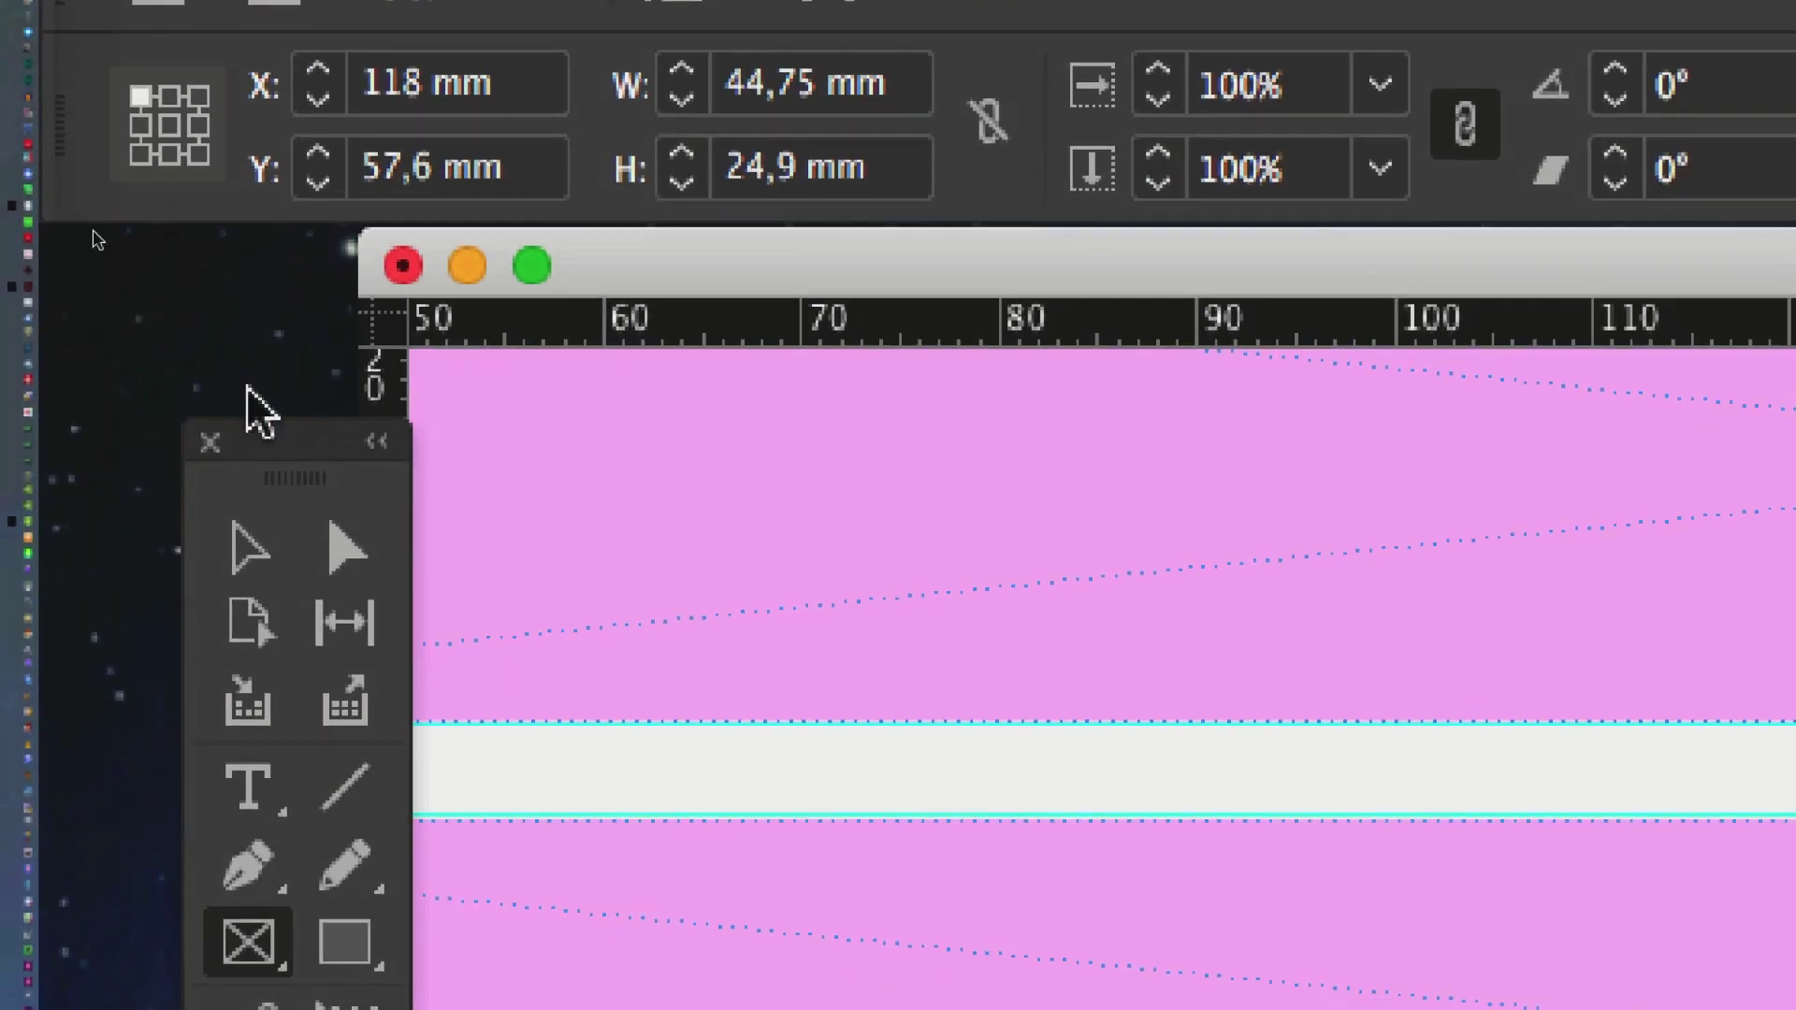
{"action": "left_click", "coordinate": [245, 443]}
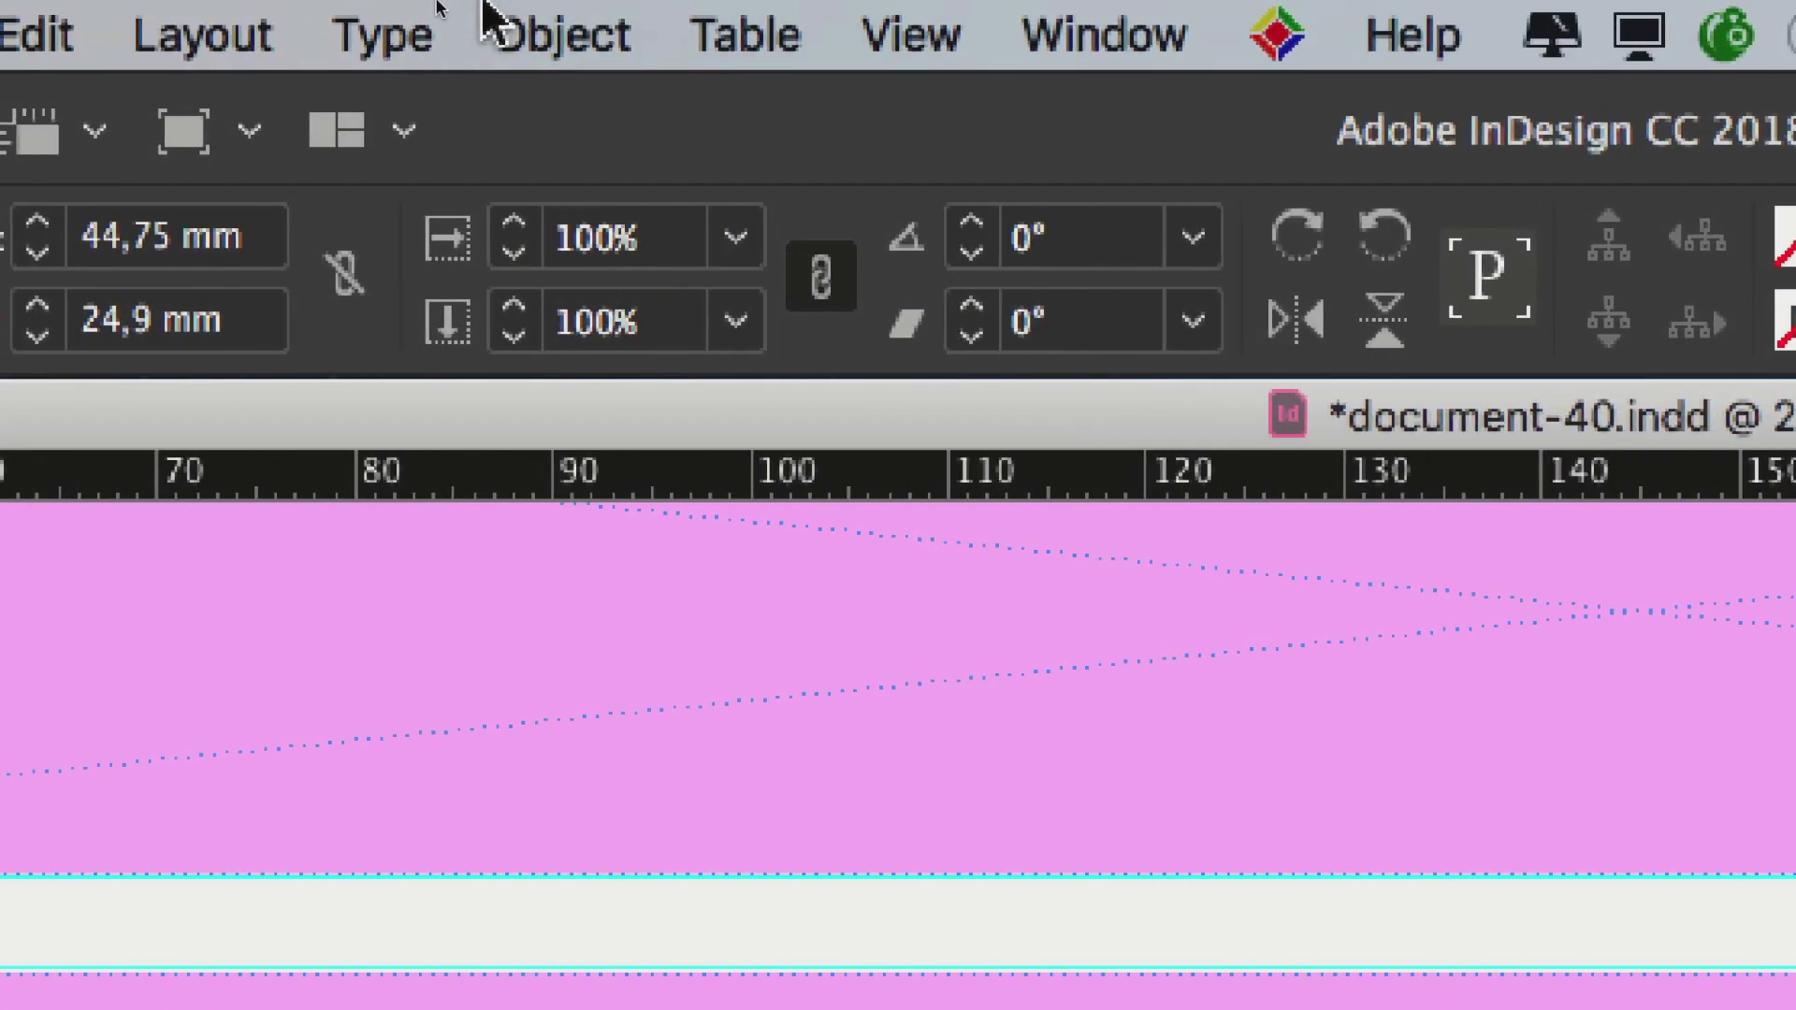
- Convert the page-number text frame's shape to an ellipse and check its outline by deselecting and reselecting it
{"action": "left_click", "coordinate": [304, 24]}
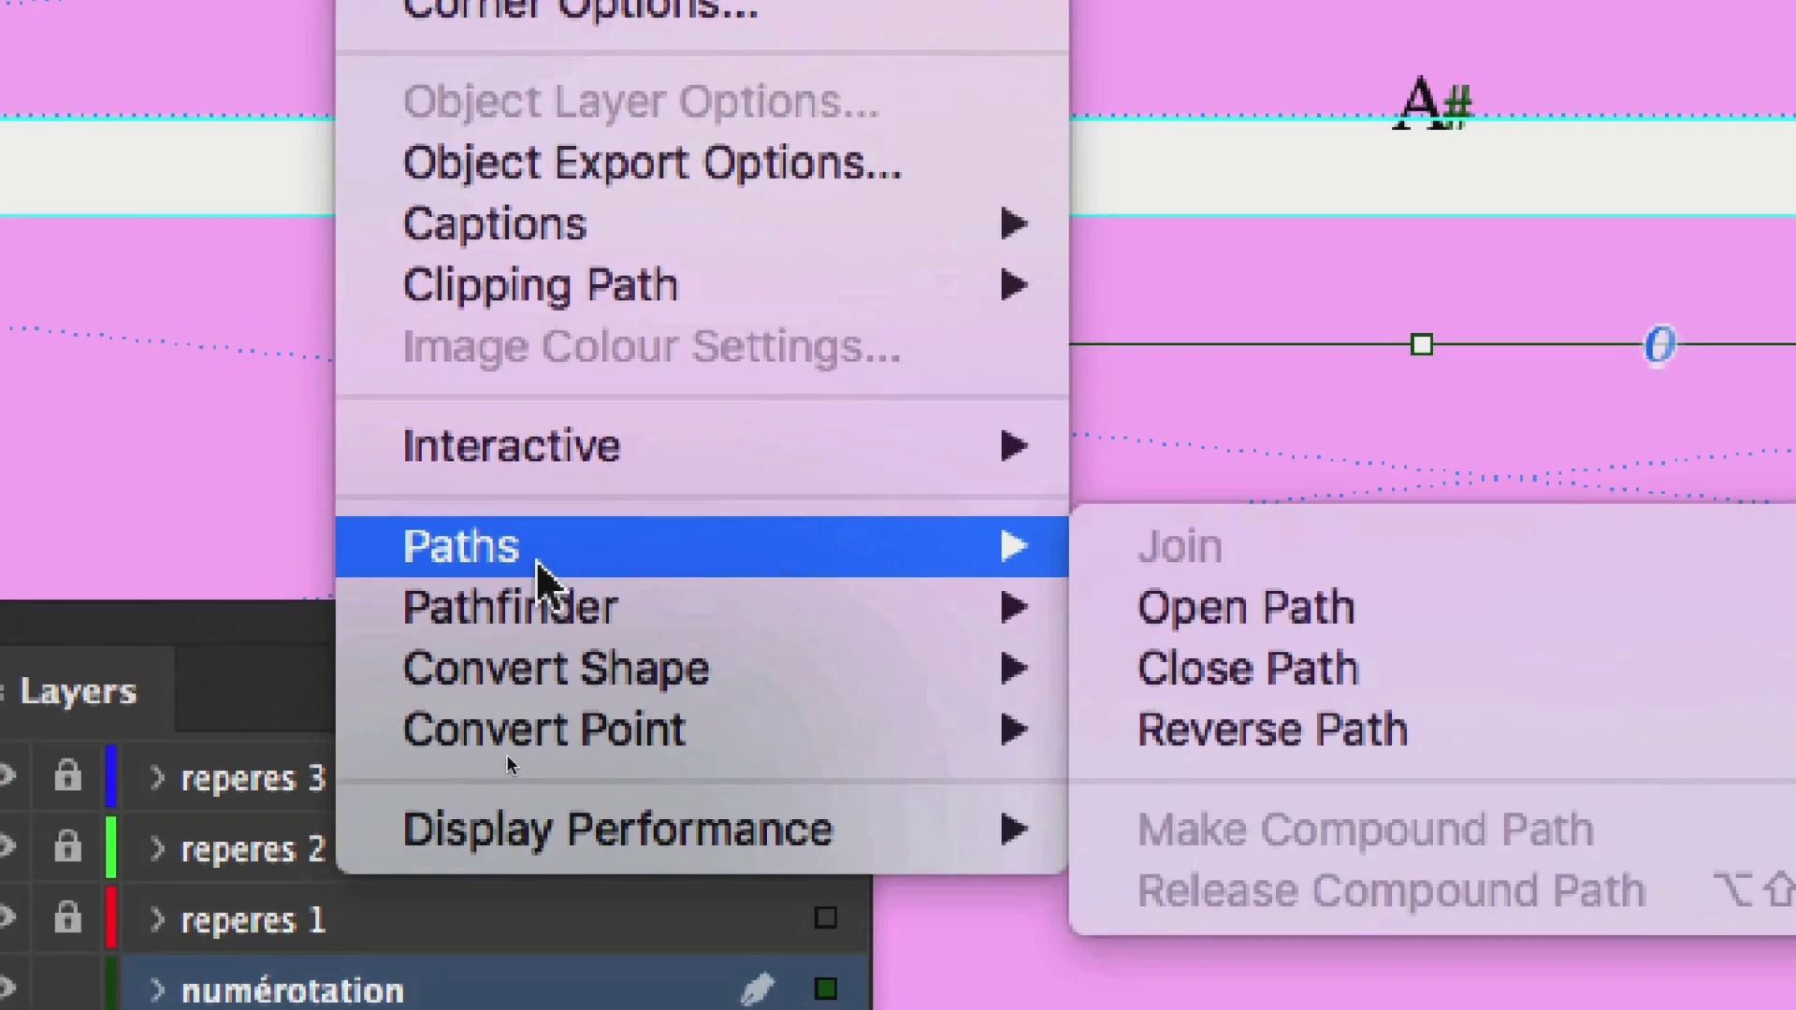
{"action": "mouse_move", "coordinate": [552, 806]}
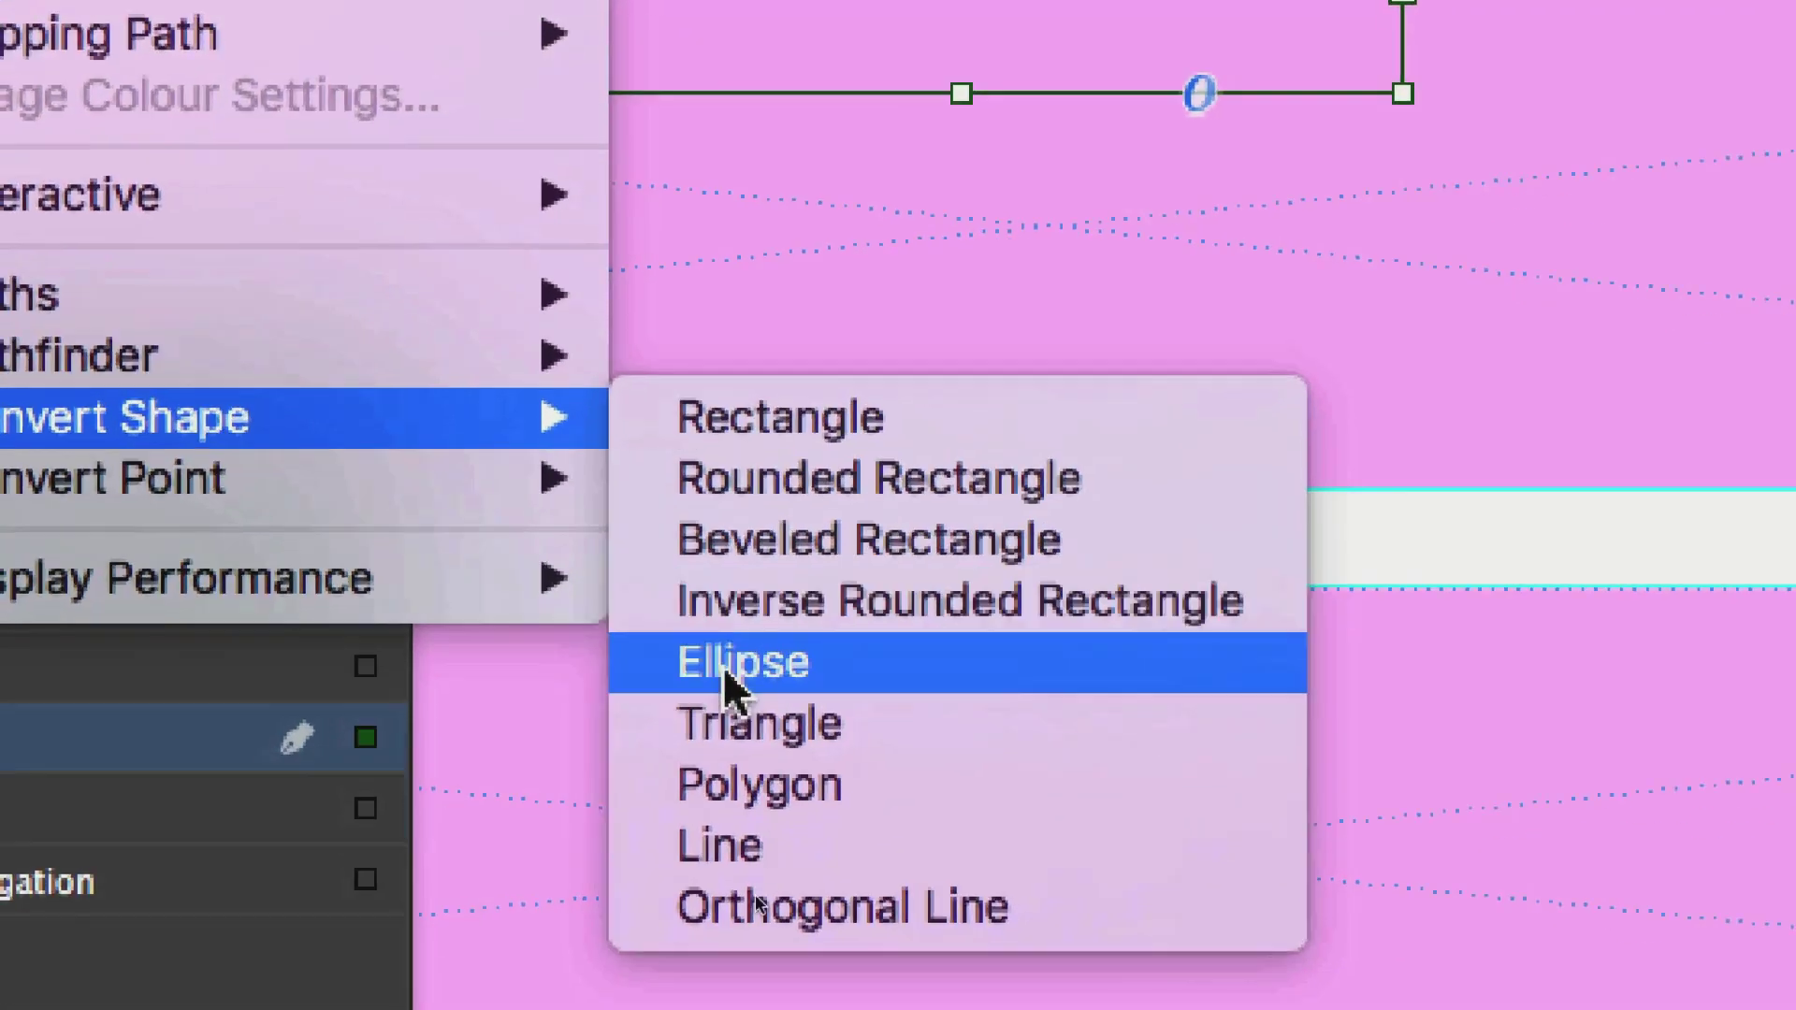
{"action": "left_click", "coordinate": [818, 841]}
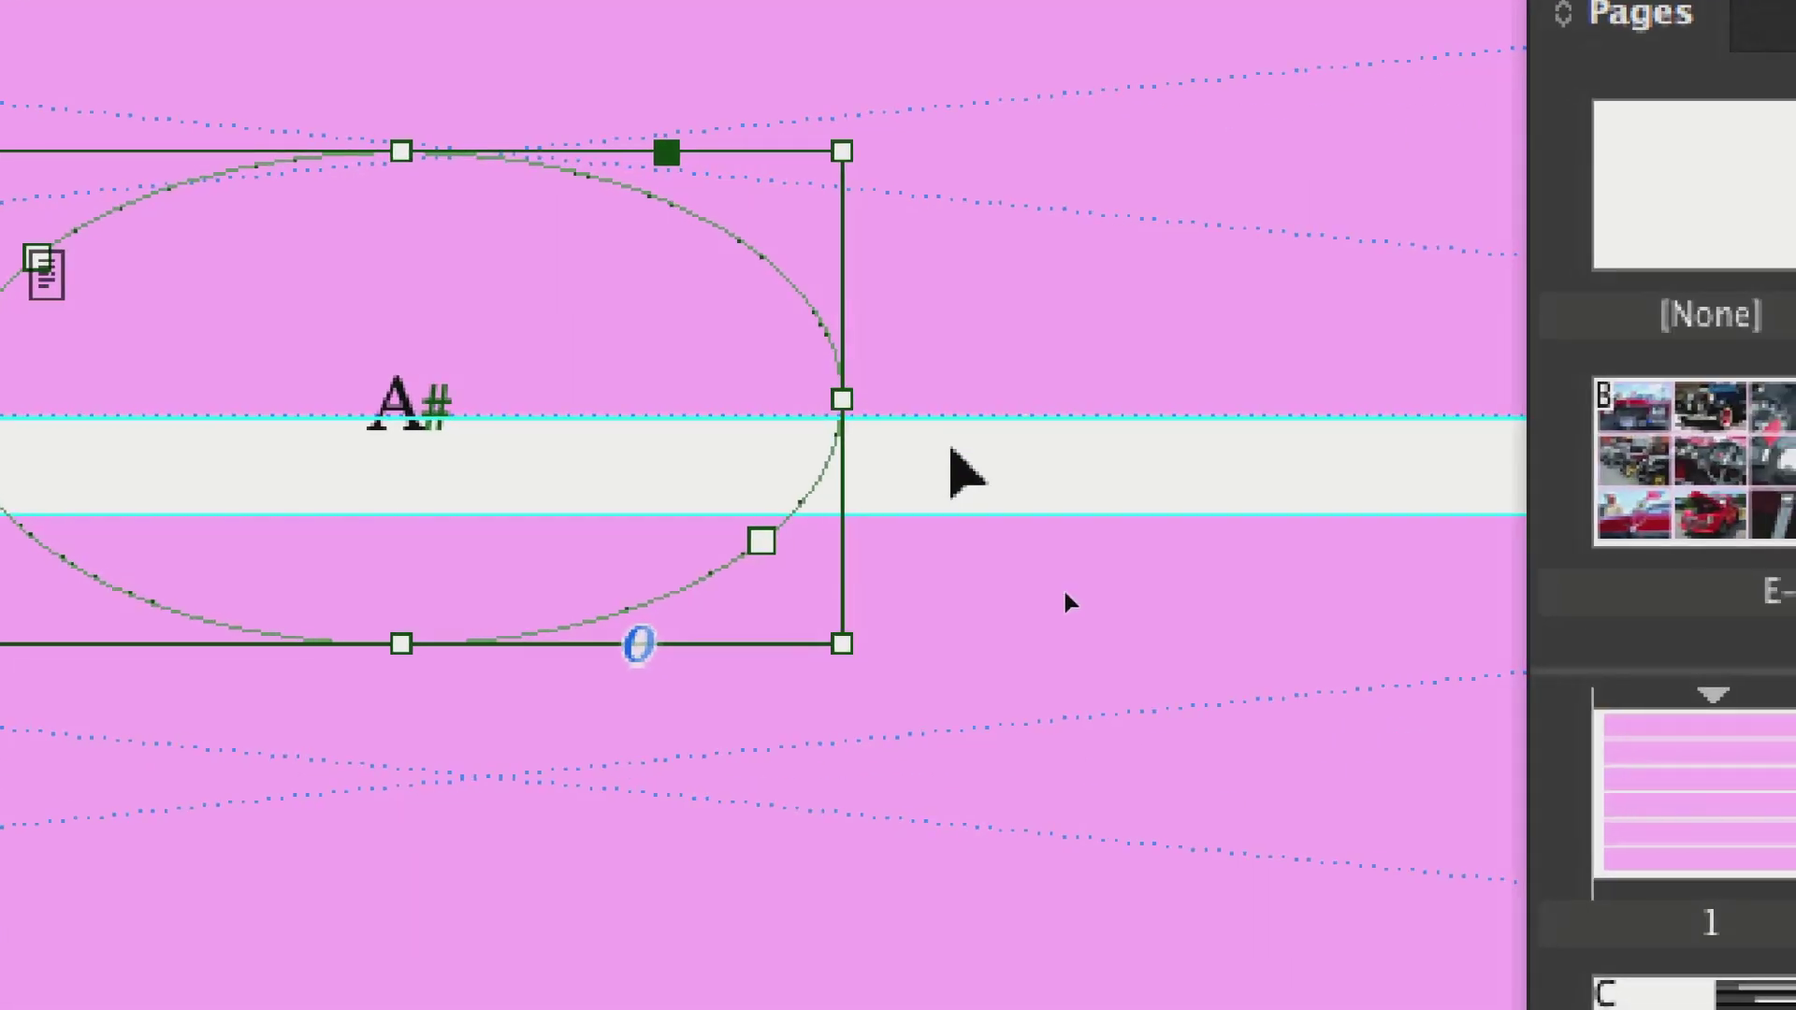
{"action": "left_click", "coordinate": [954, 453]}
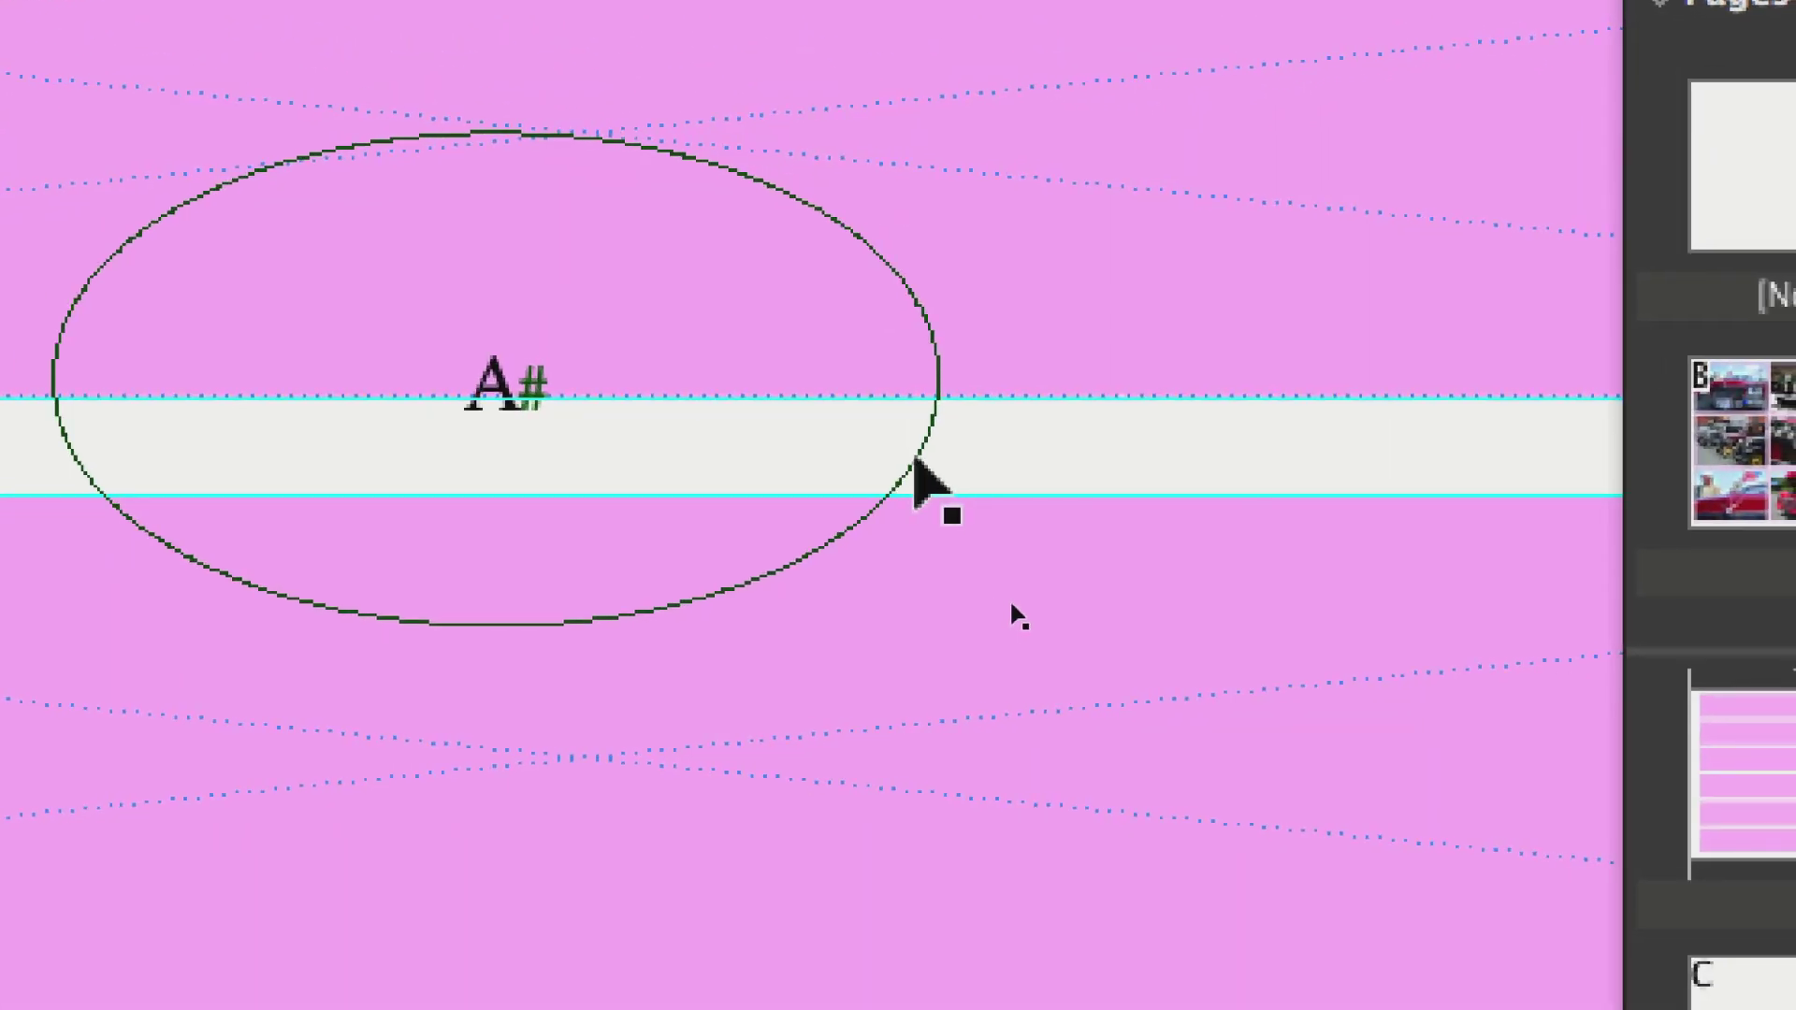
{"action": "left_click", "coordinate": [915, 459]}
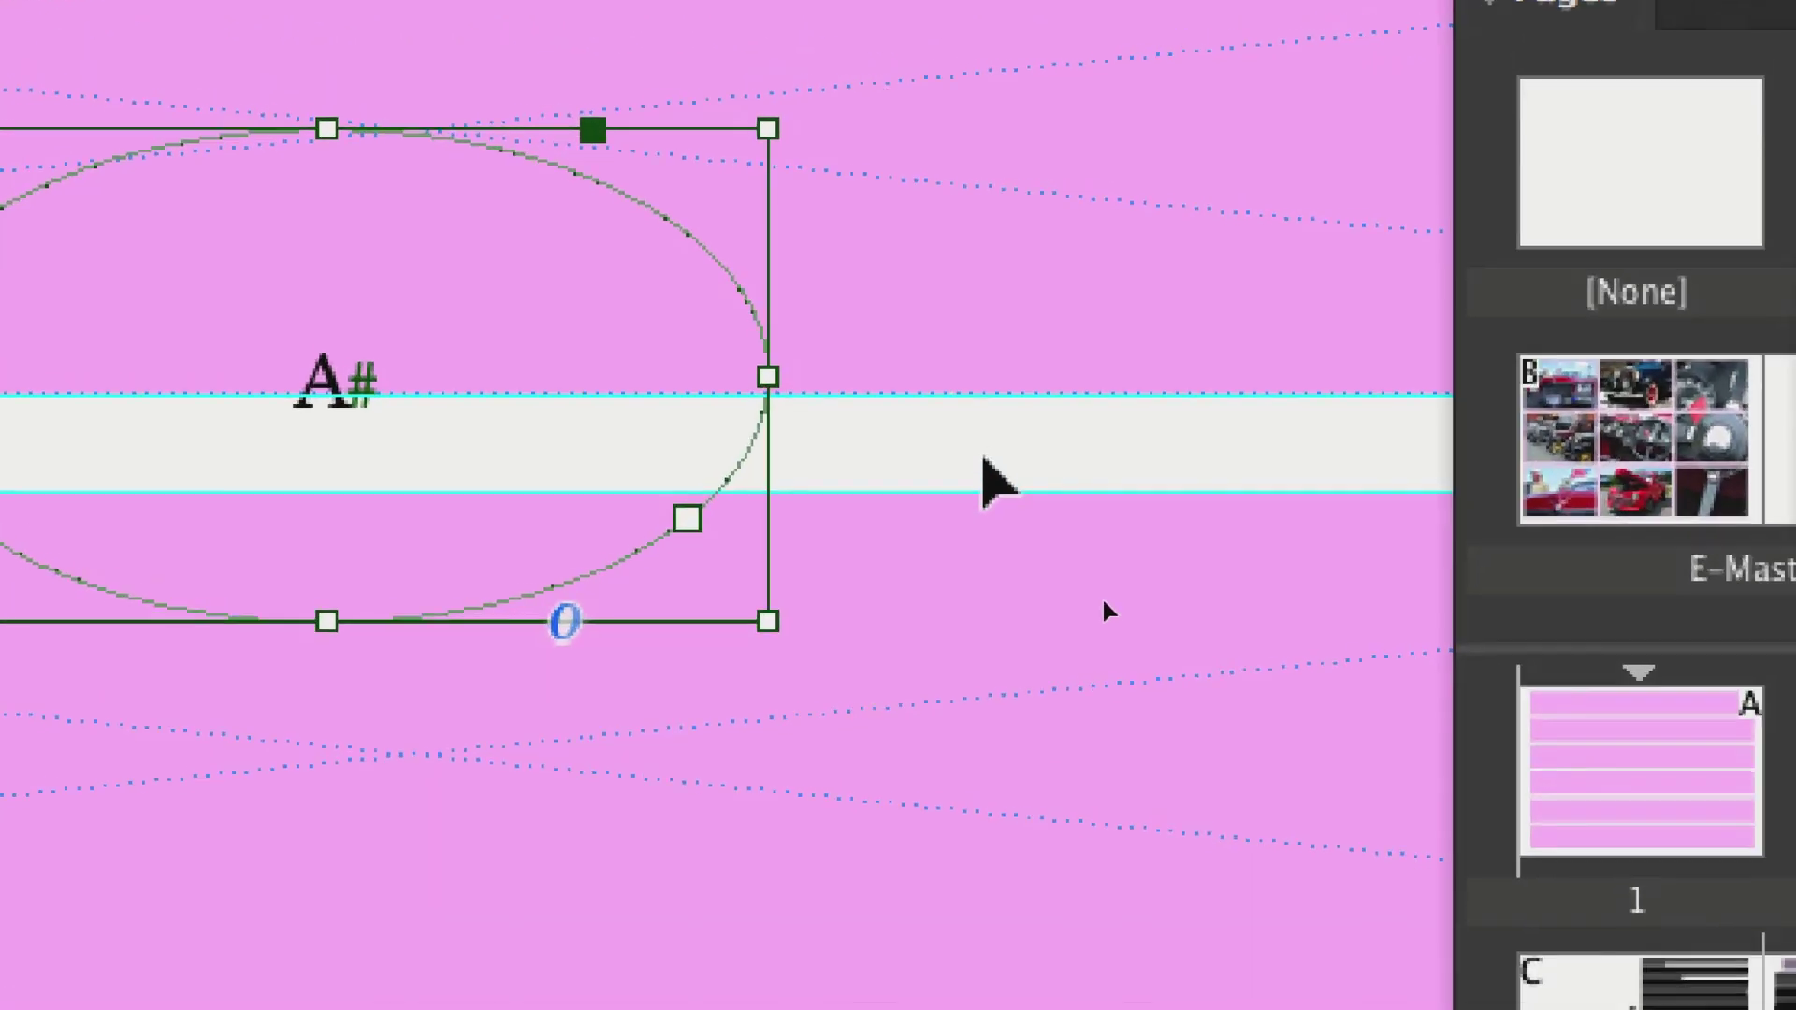
{"action": "left_click", "coordinate": [1154, 447]}
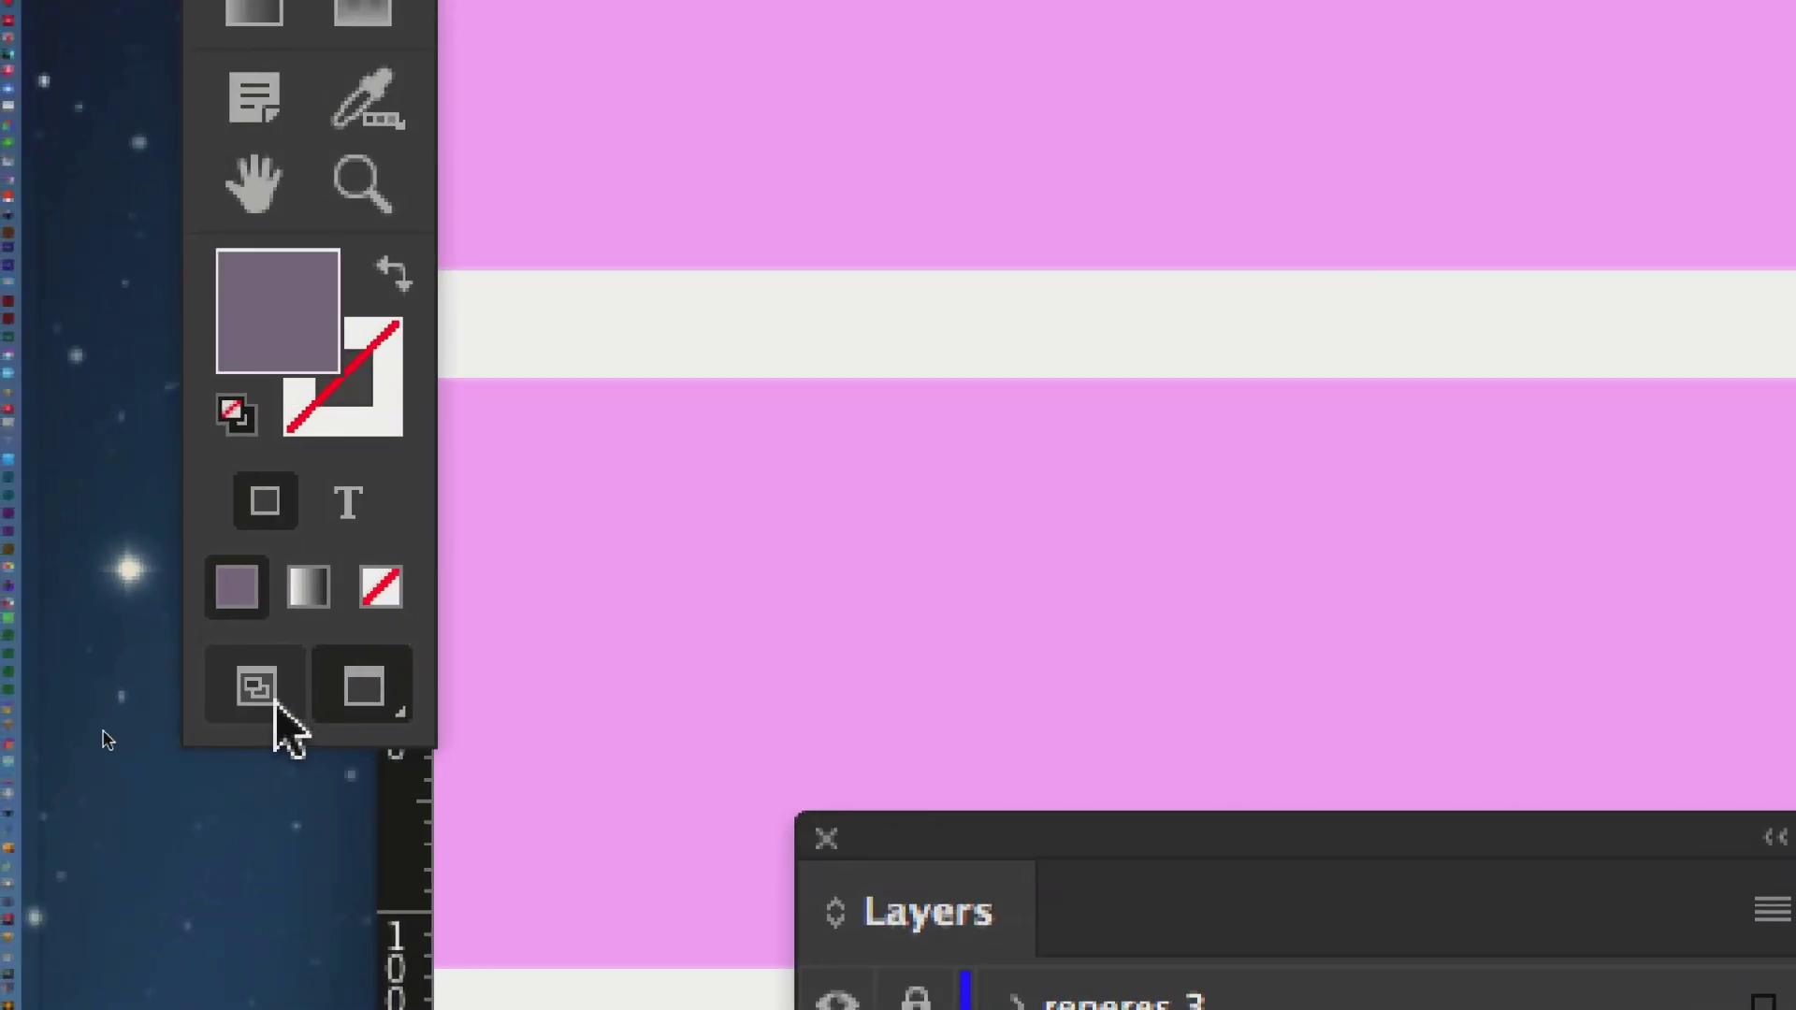
- Compare the page in Preview and Normal screen modes, ending in Normal, and look up the Hide Hidden Characters command
{"action": "left_click", "coordinate": [277, 705]}
{"action": "left_click", "coordinate": [342, 709]}
{"action": "left_click", "coordinate": [277, 707]}
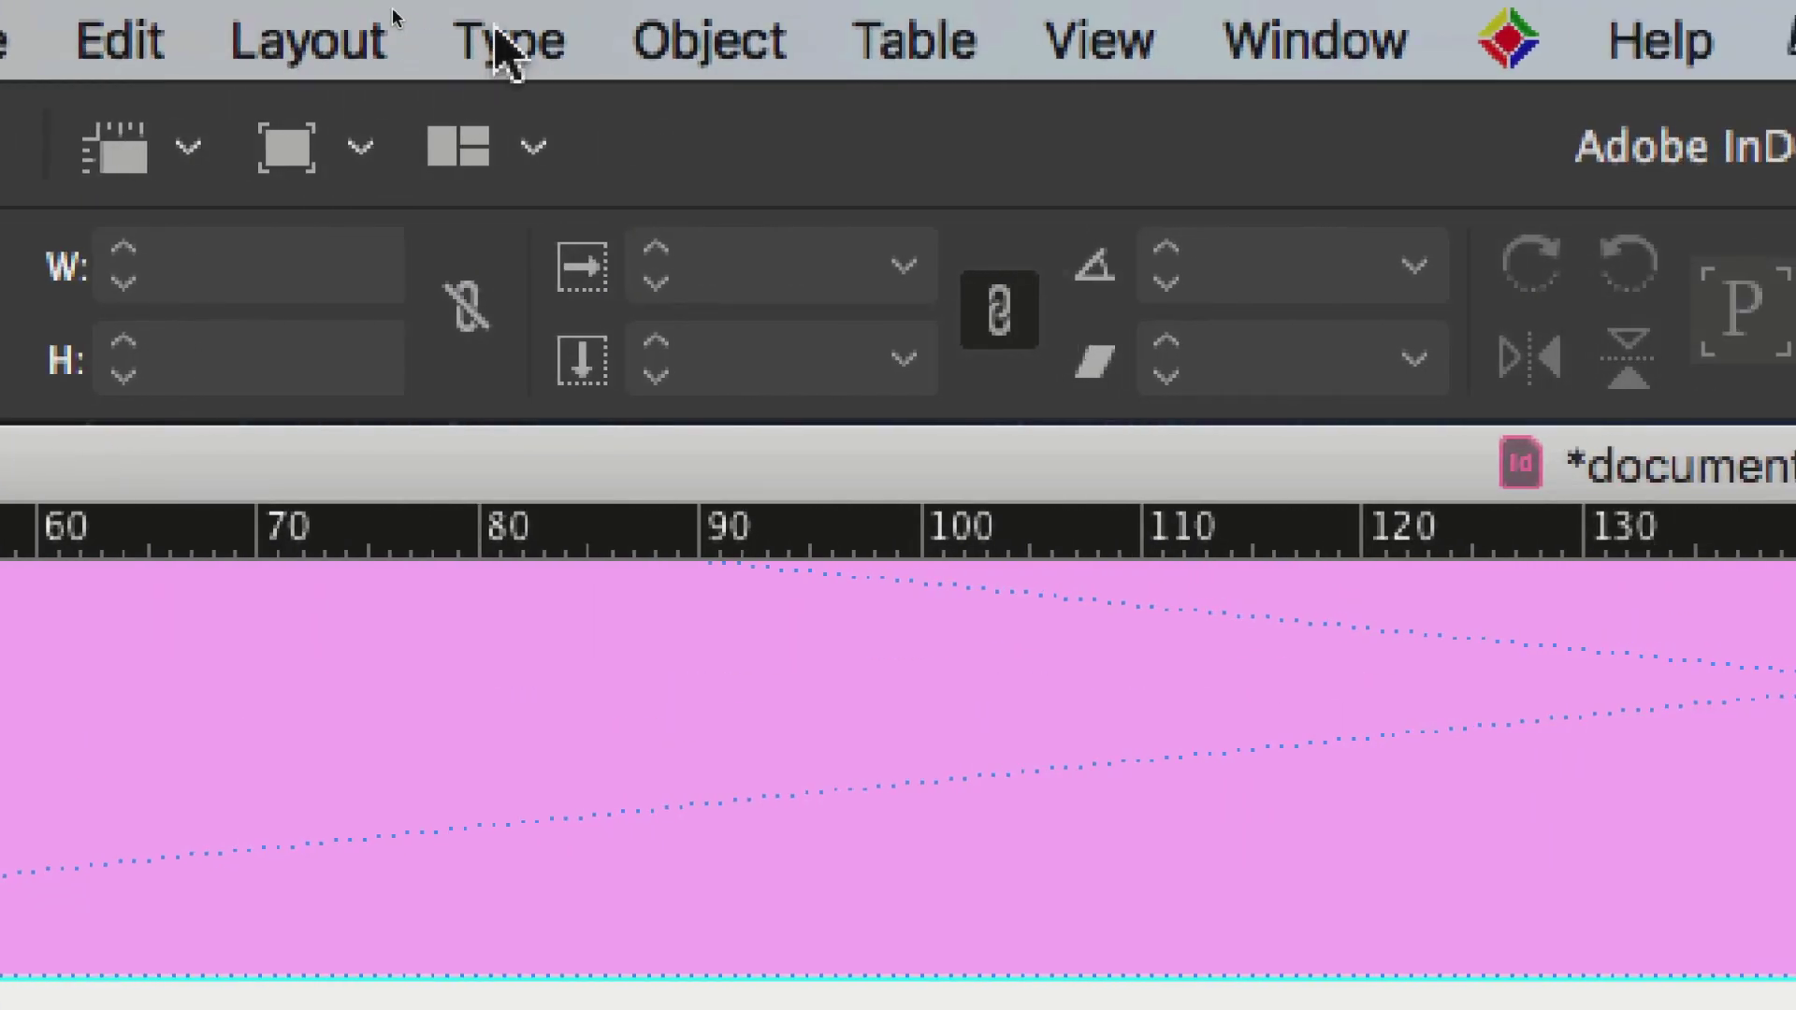
{"action": "left_click", "coordinate": [503, 42]}
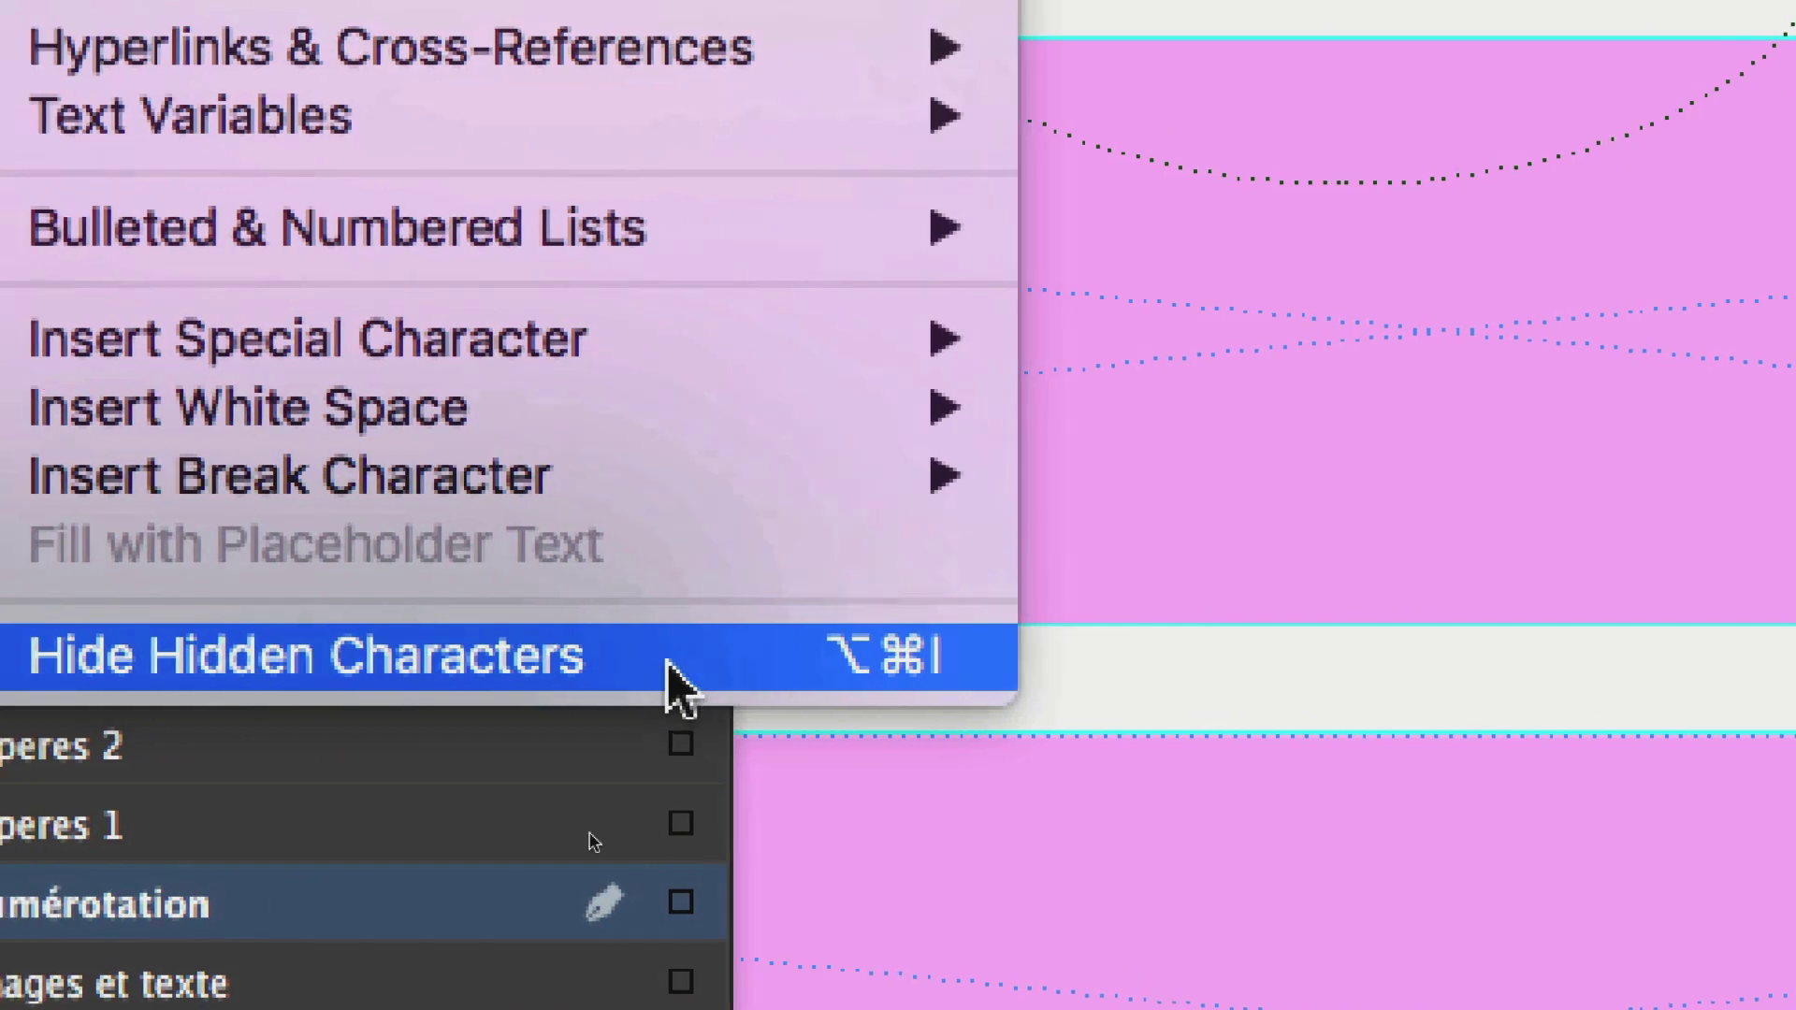
{"action": "left_click", "coordinate": [598, 660]}
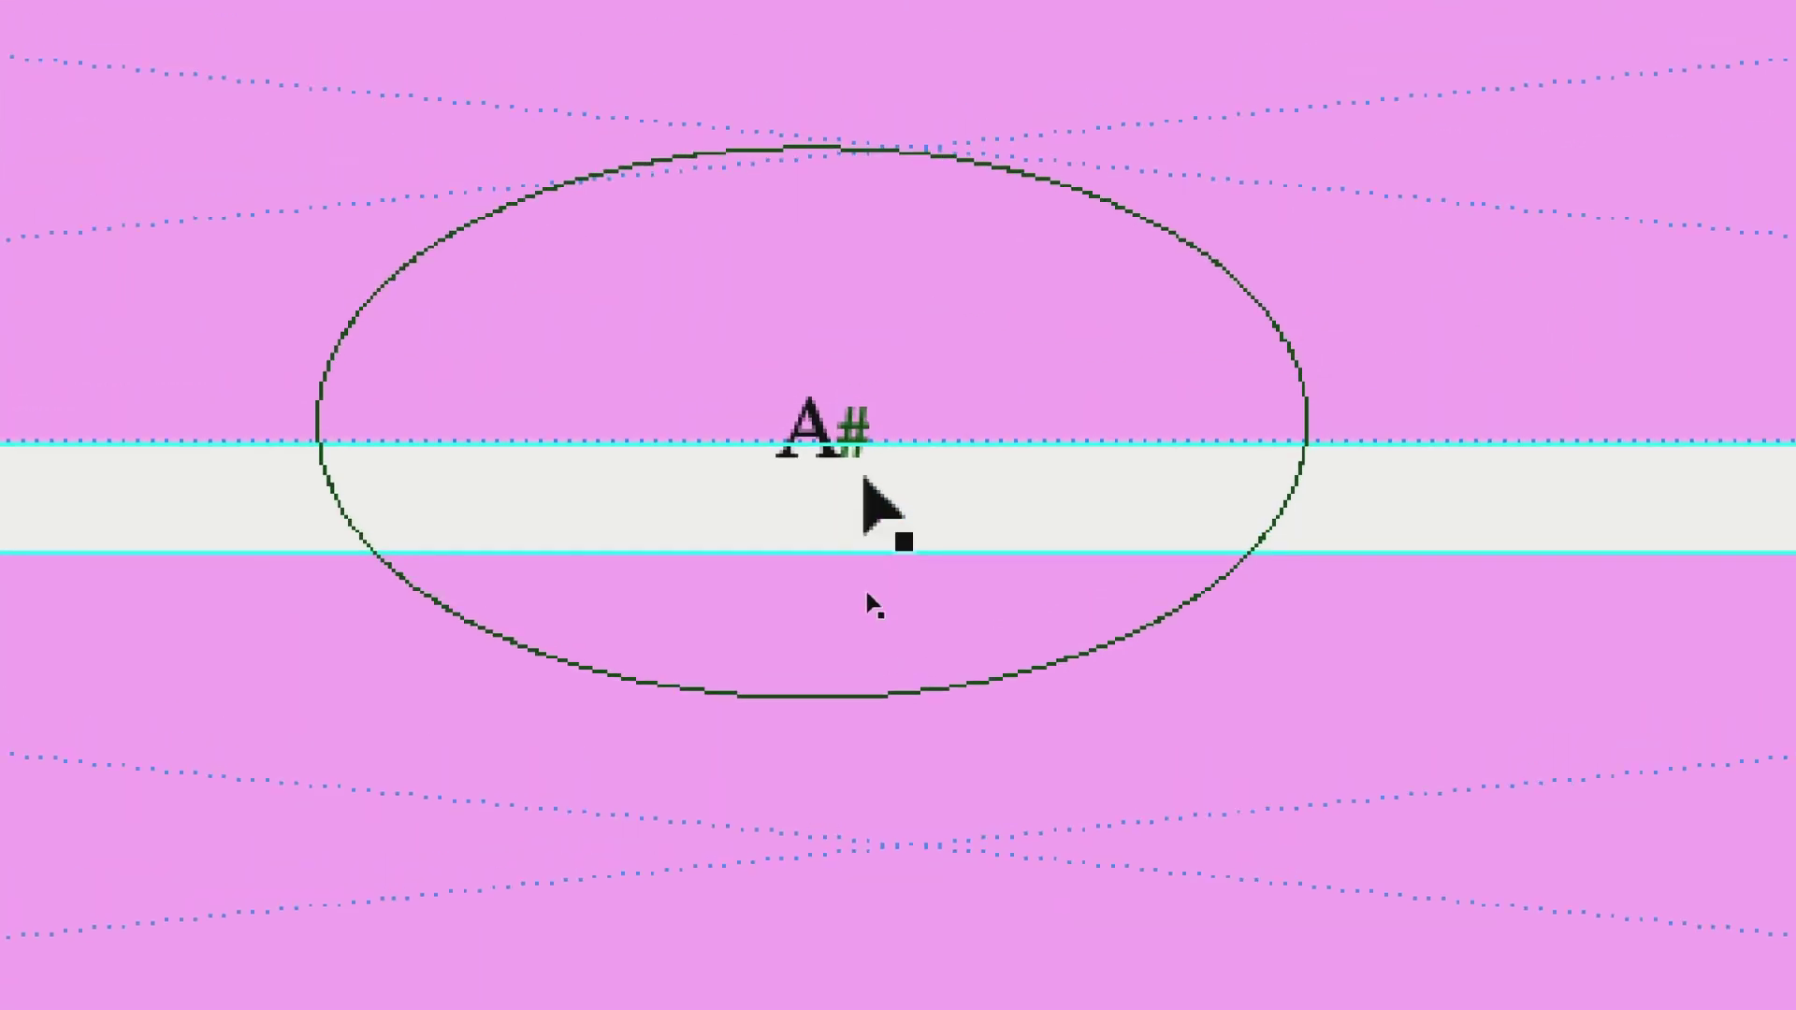
- Select the elliptical text frame and make it a circle, entering 30 mm and finally 25 mm for both width and height
{"action": "left_click", "coordinate": [862, 477]}
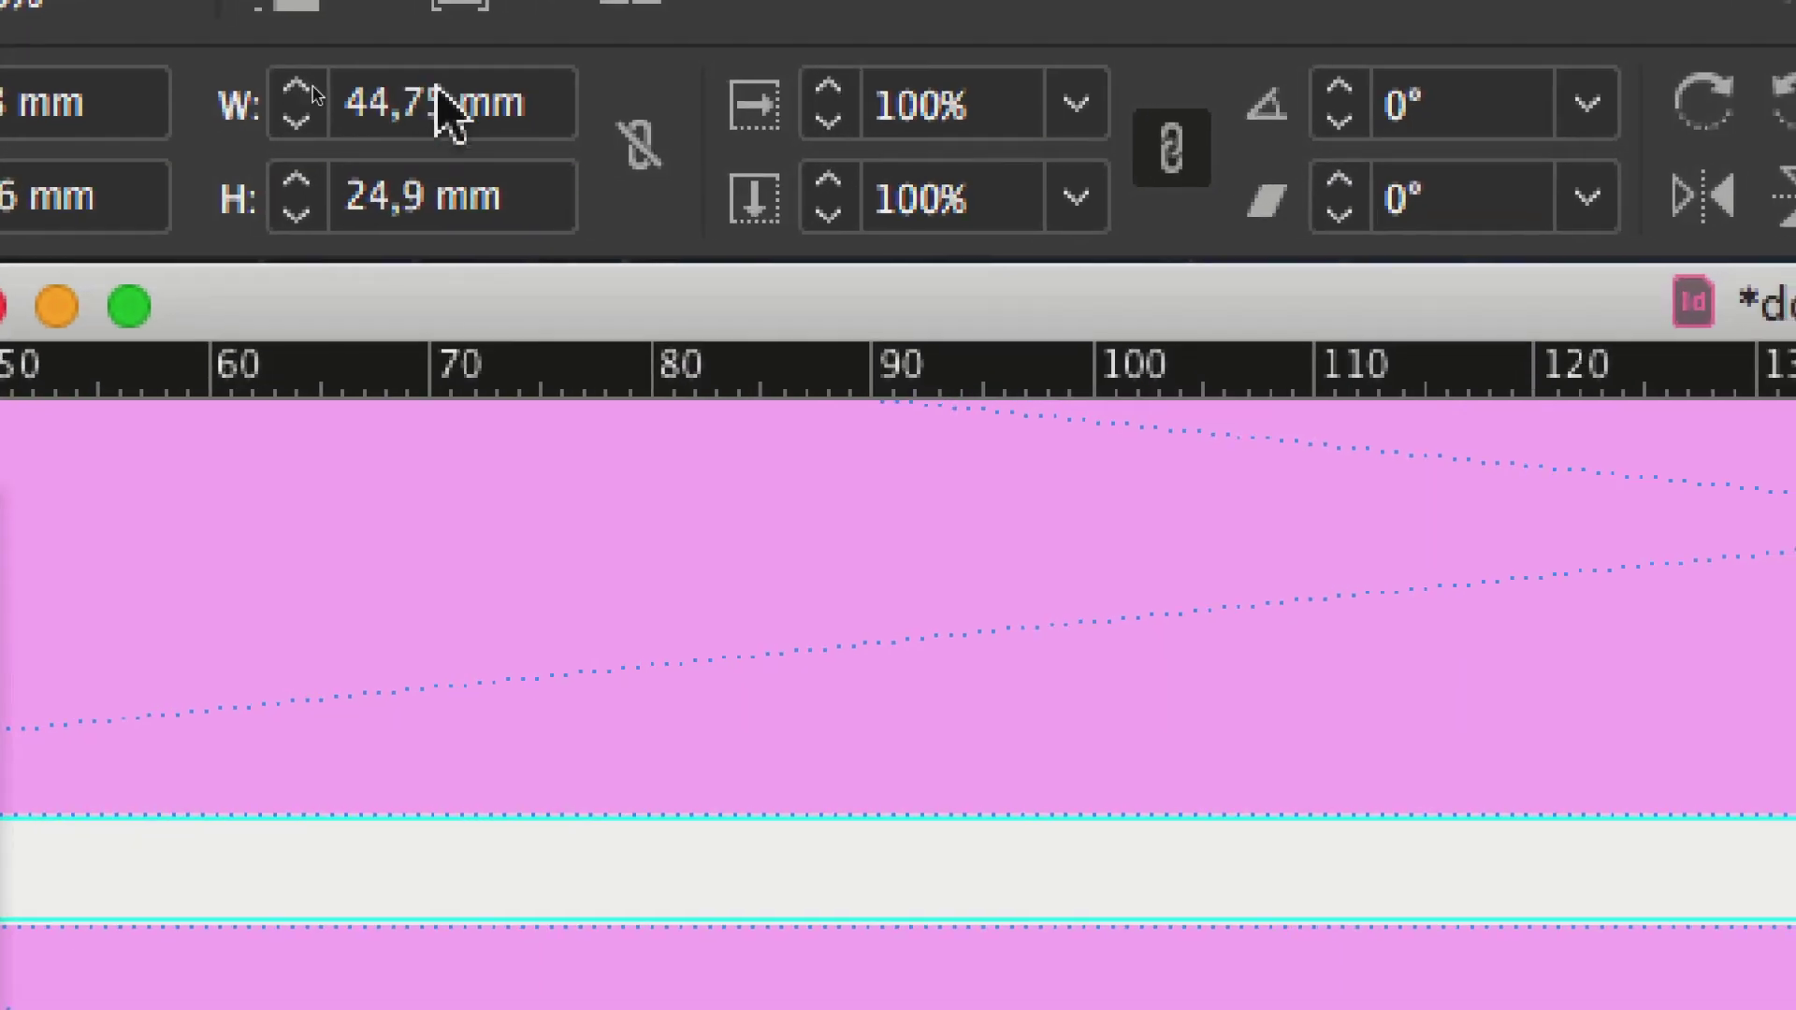
{"action": "double_click", "coordinate": [439, 103]}
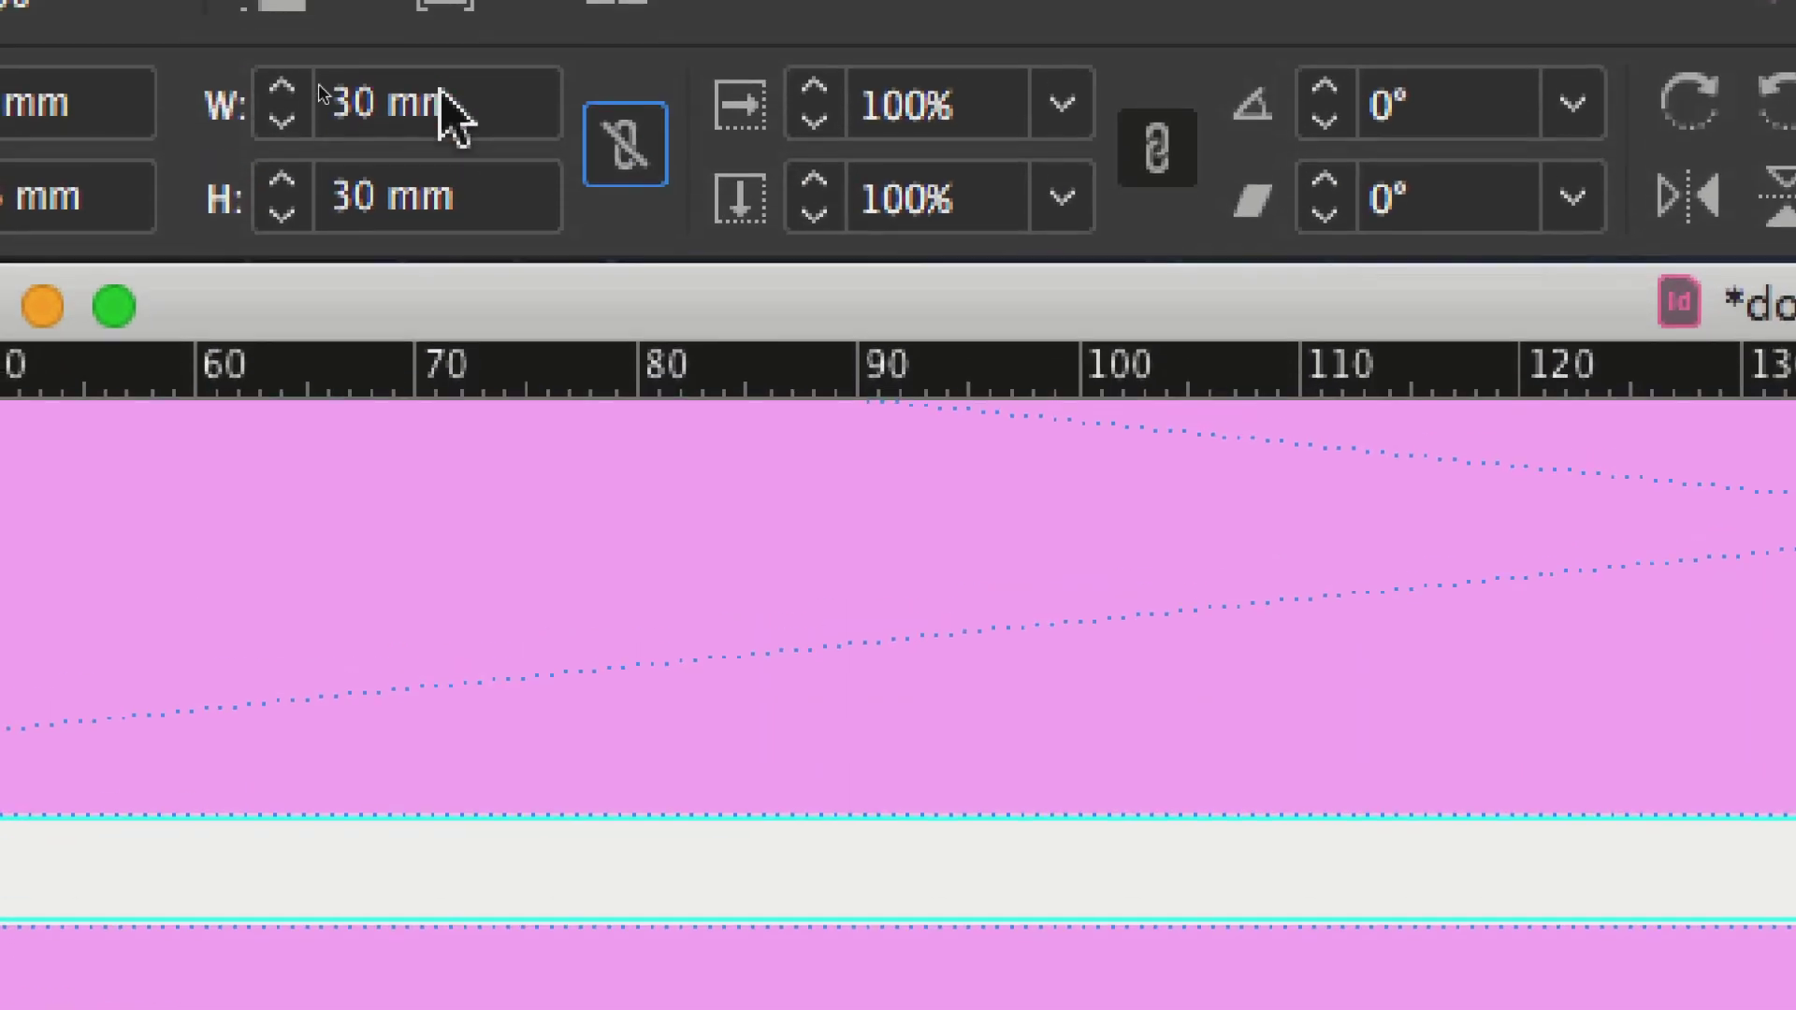
{"action": "left_click", "coordinate": [449, 113]}
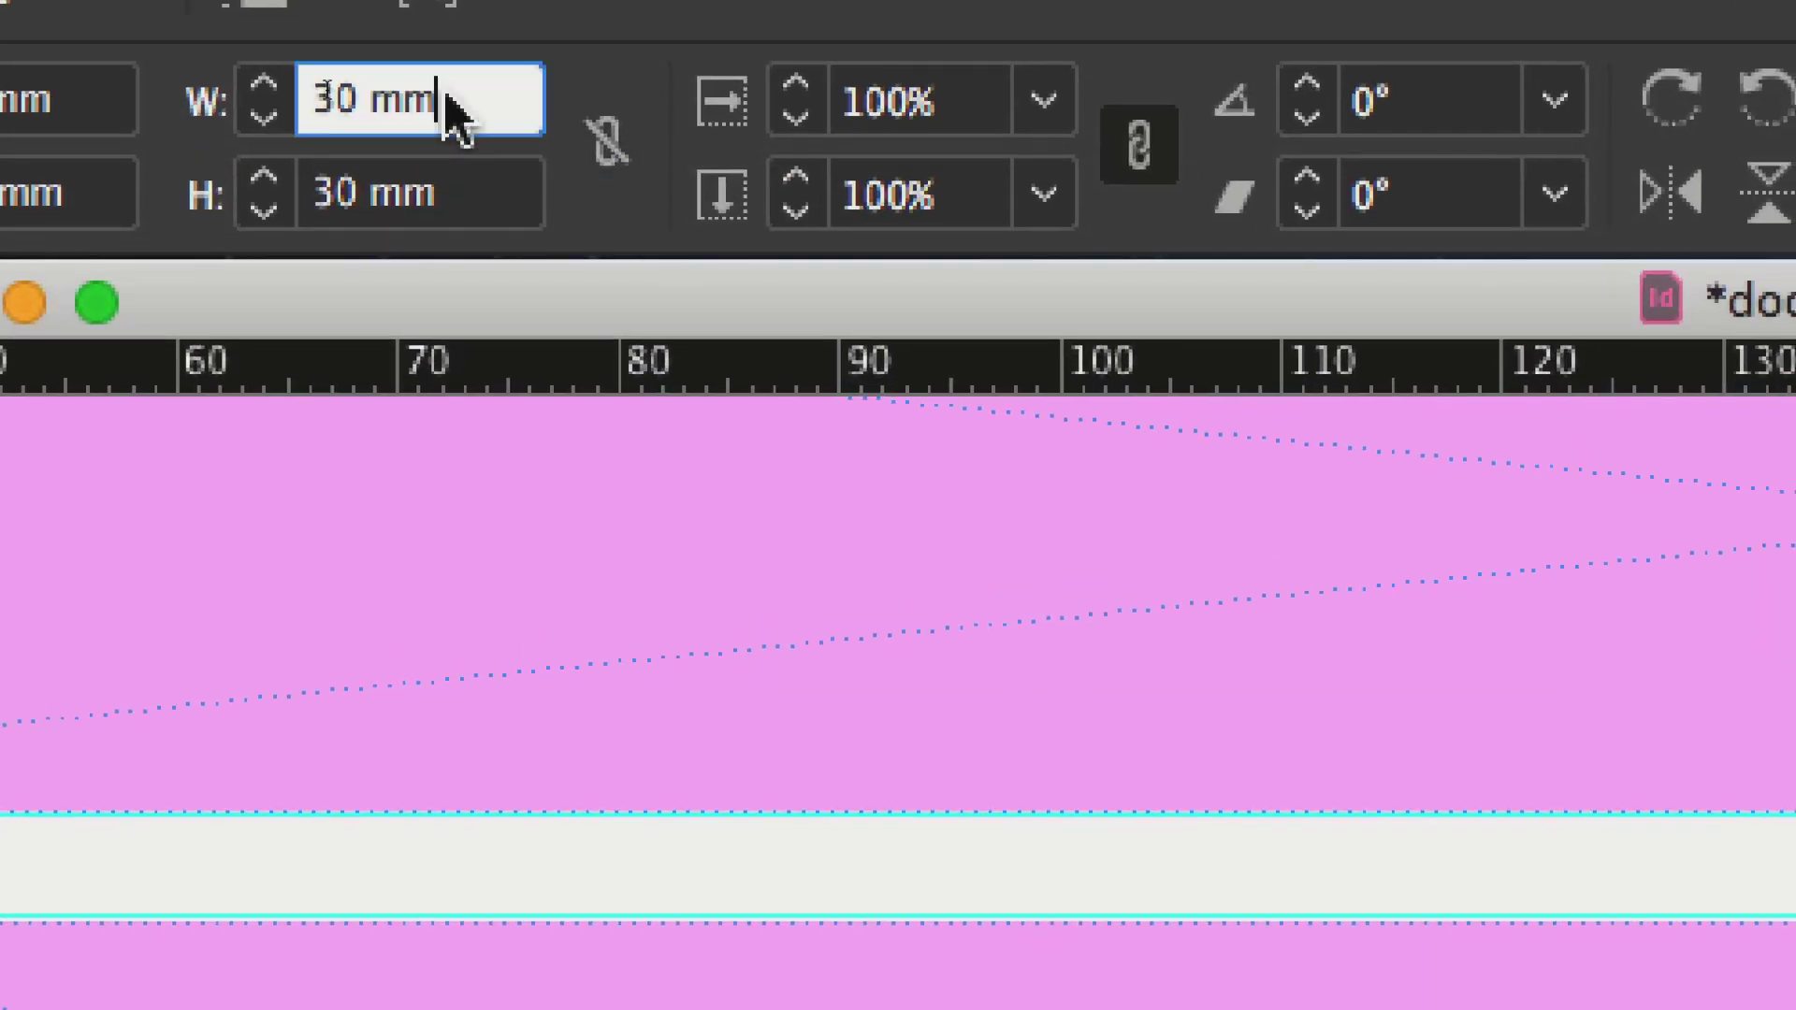
{"action": "left_click", "coordinate": [447, 196]}
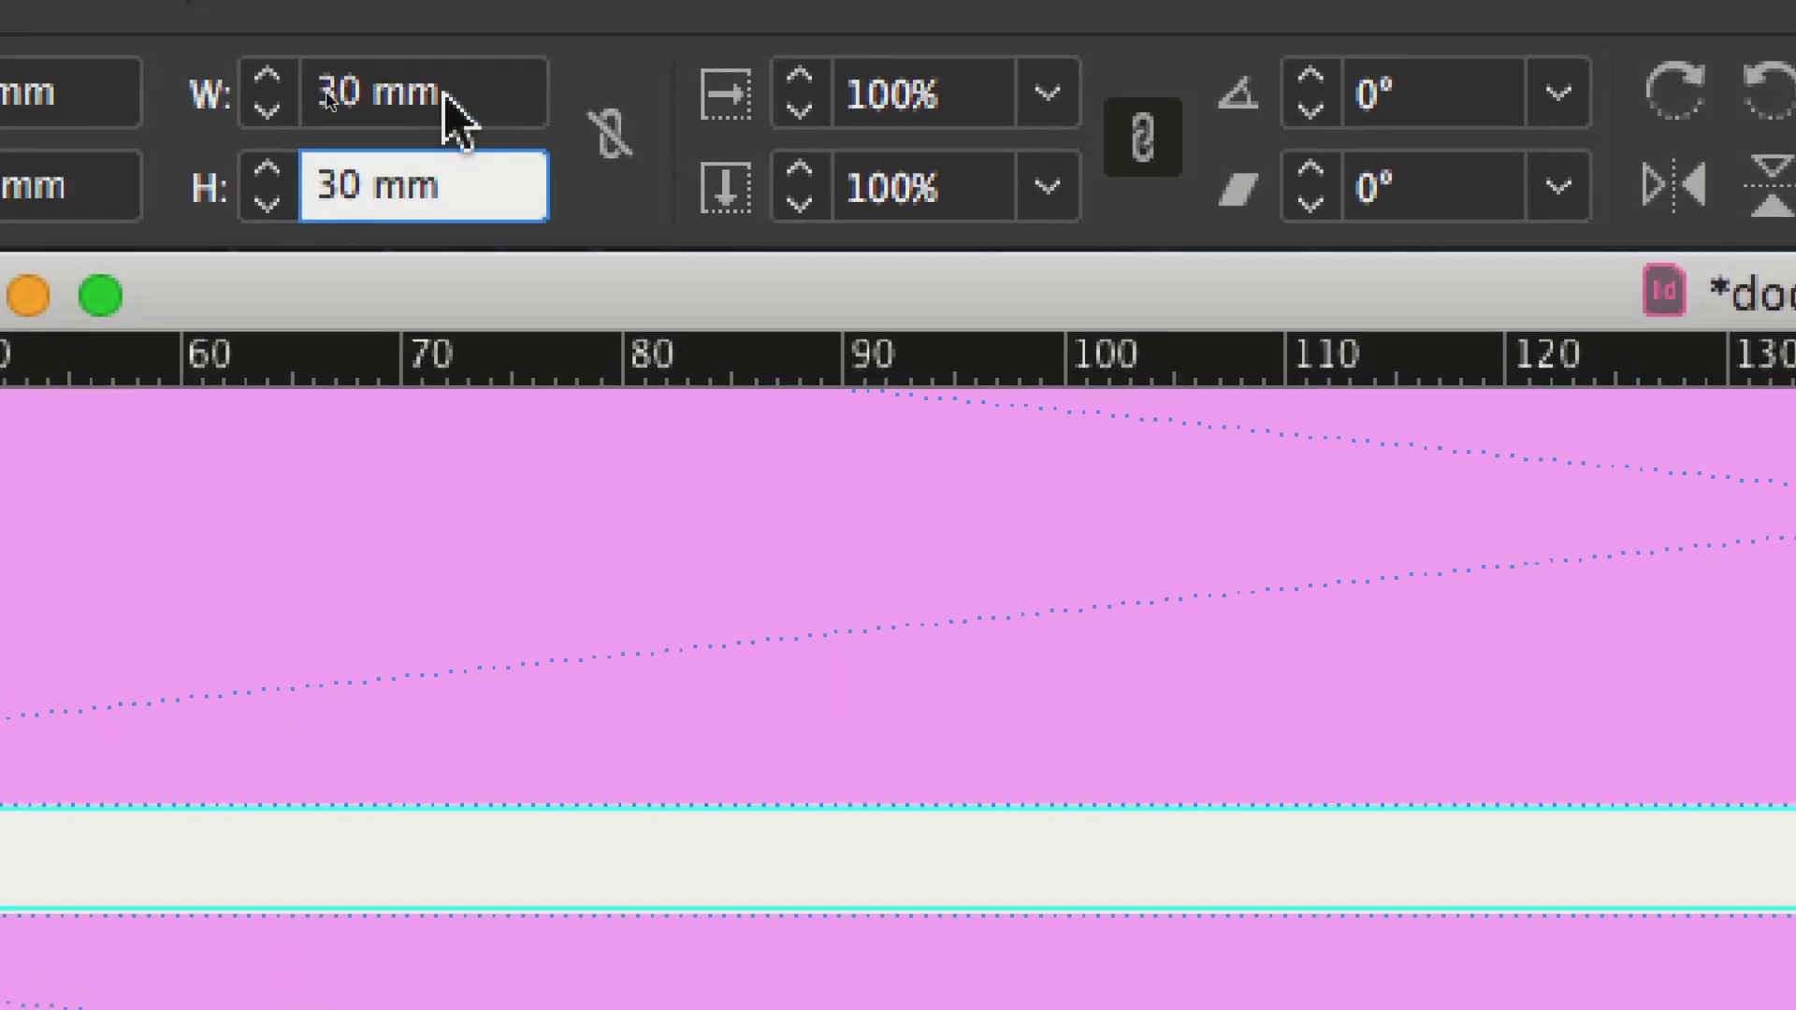
{"action": "left_click", "coordinate": [272, 49]}
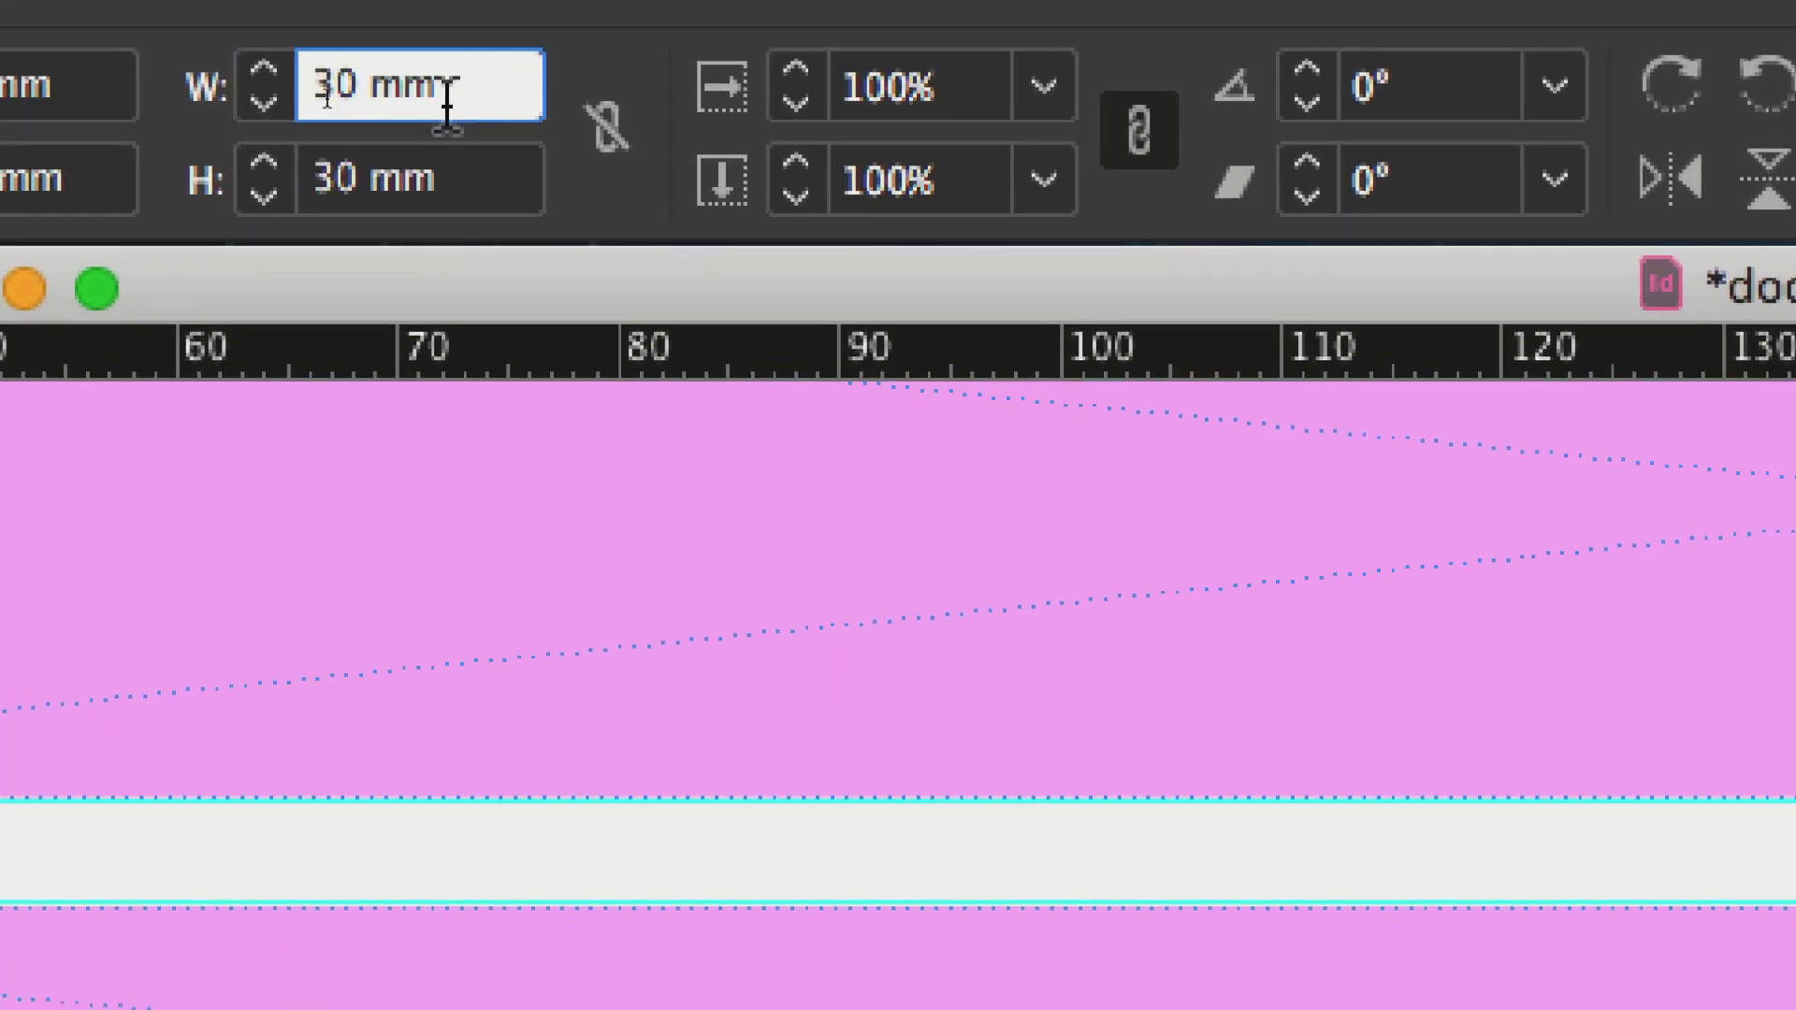
{"action": "left_click_drag", "start_coordinate": [447, 98], "coordinate": [301, 93]}
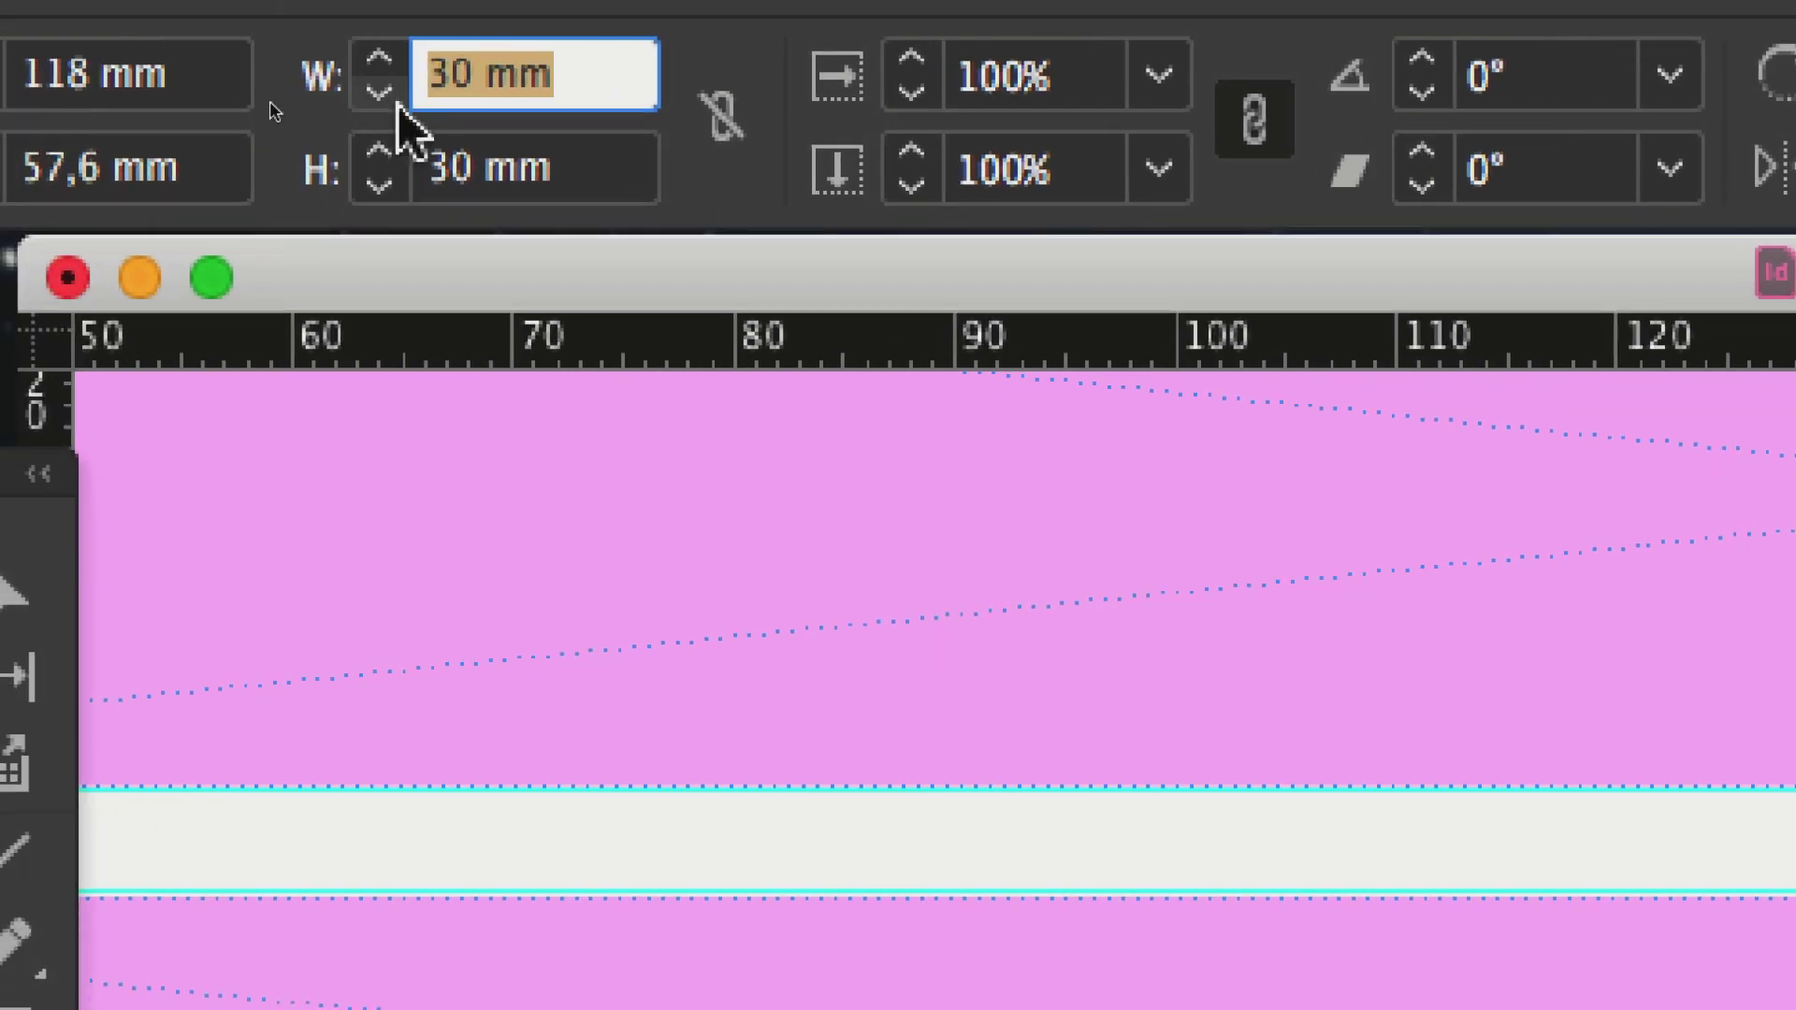
{"action": "key", "text": "Tab"}
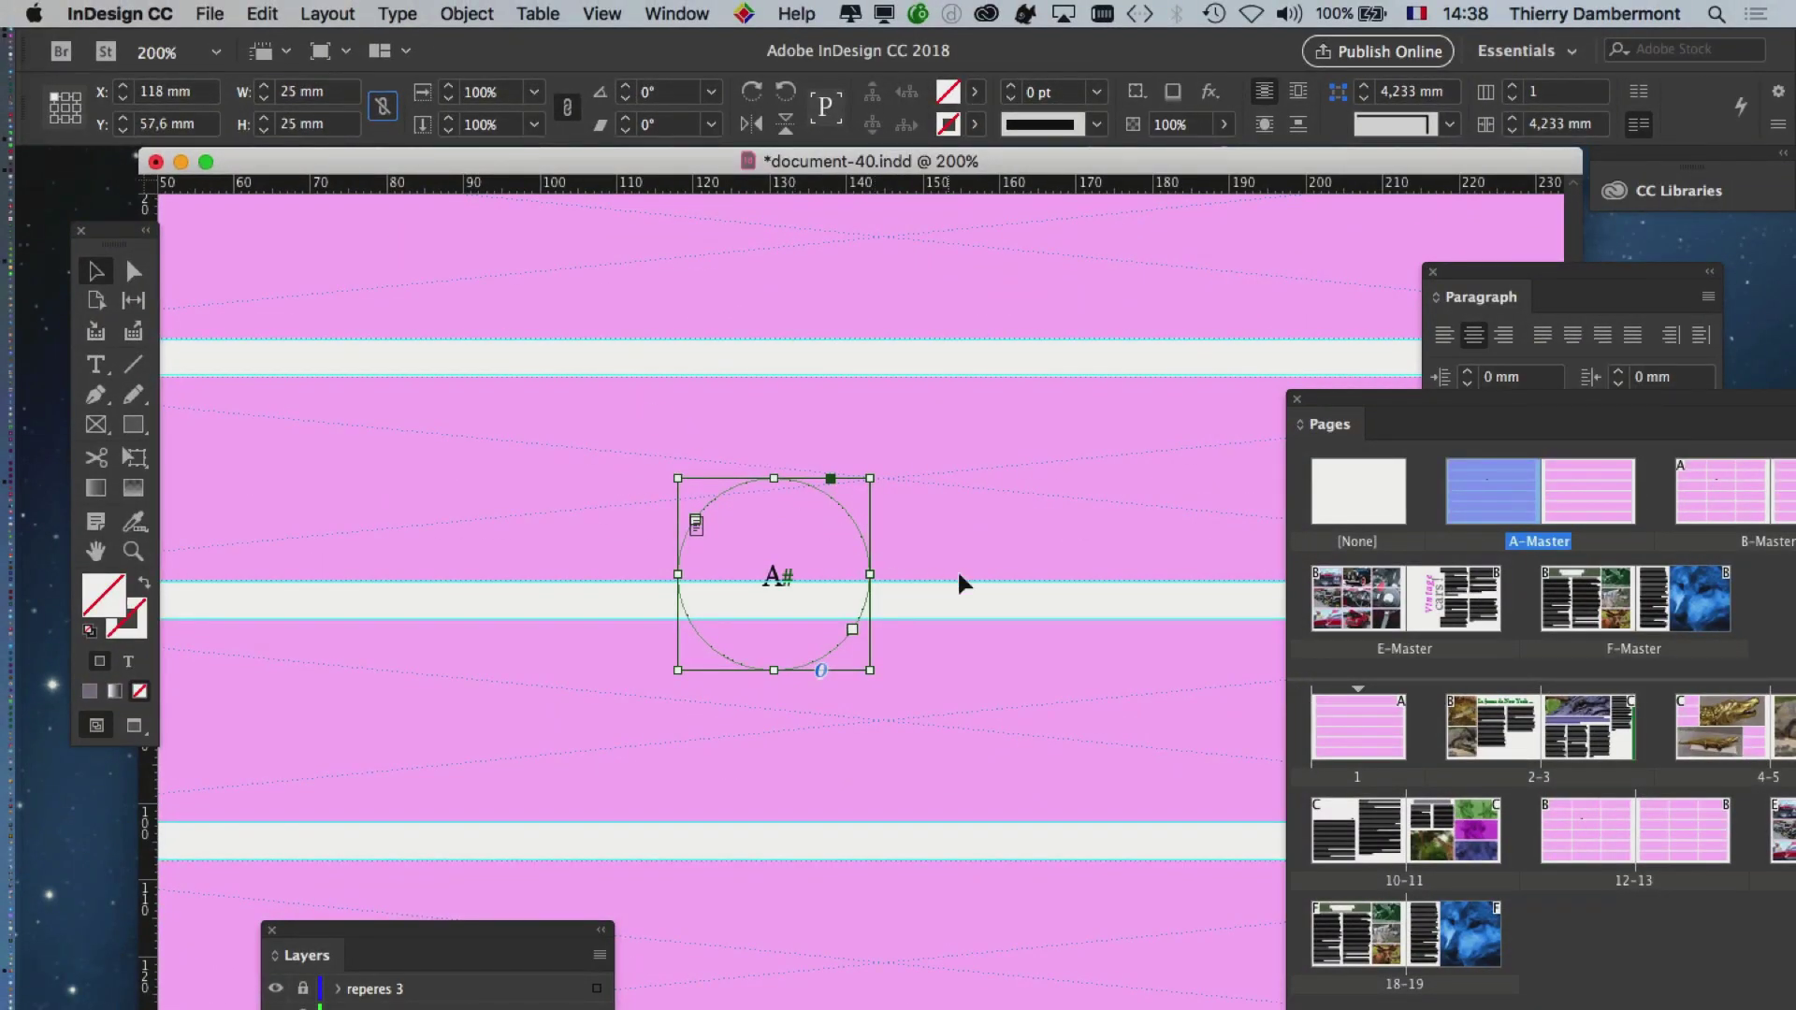
- Bring the toolbox closer to the circular text frame and shrink the frame proportionally from its upper-left corner around the page number
{"action": "left_click_drag", "start_coordinate": [116, 229], "coordinate": [540, 273]}
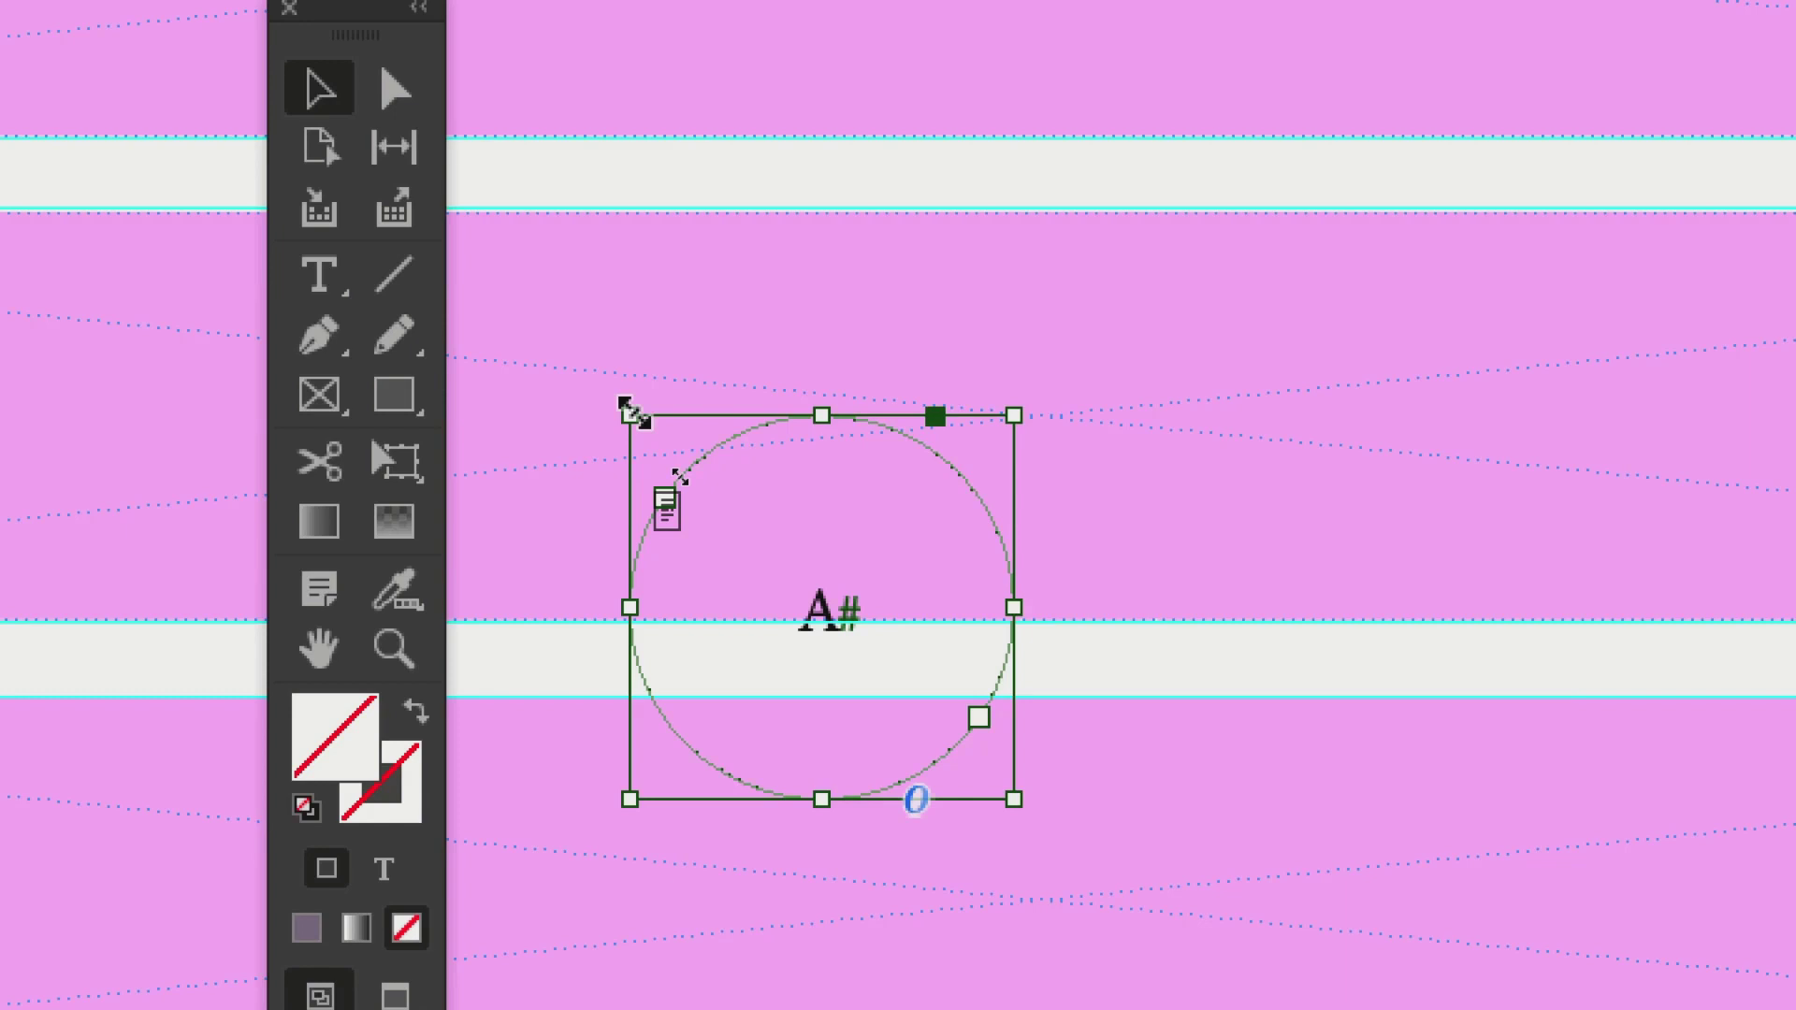
{"action": "left_click_drag", "start_coordinate": [631, 412], "coordinate": [793, 581]}
{"action": "left_click_drag", "start_coordinate": [664, 468], "coordinate": [725, 507]}
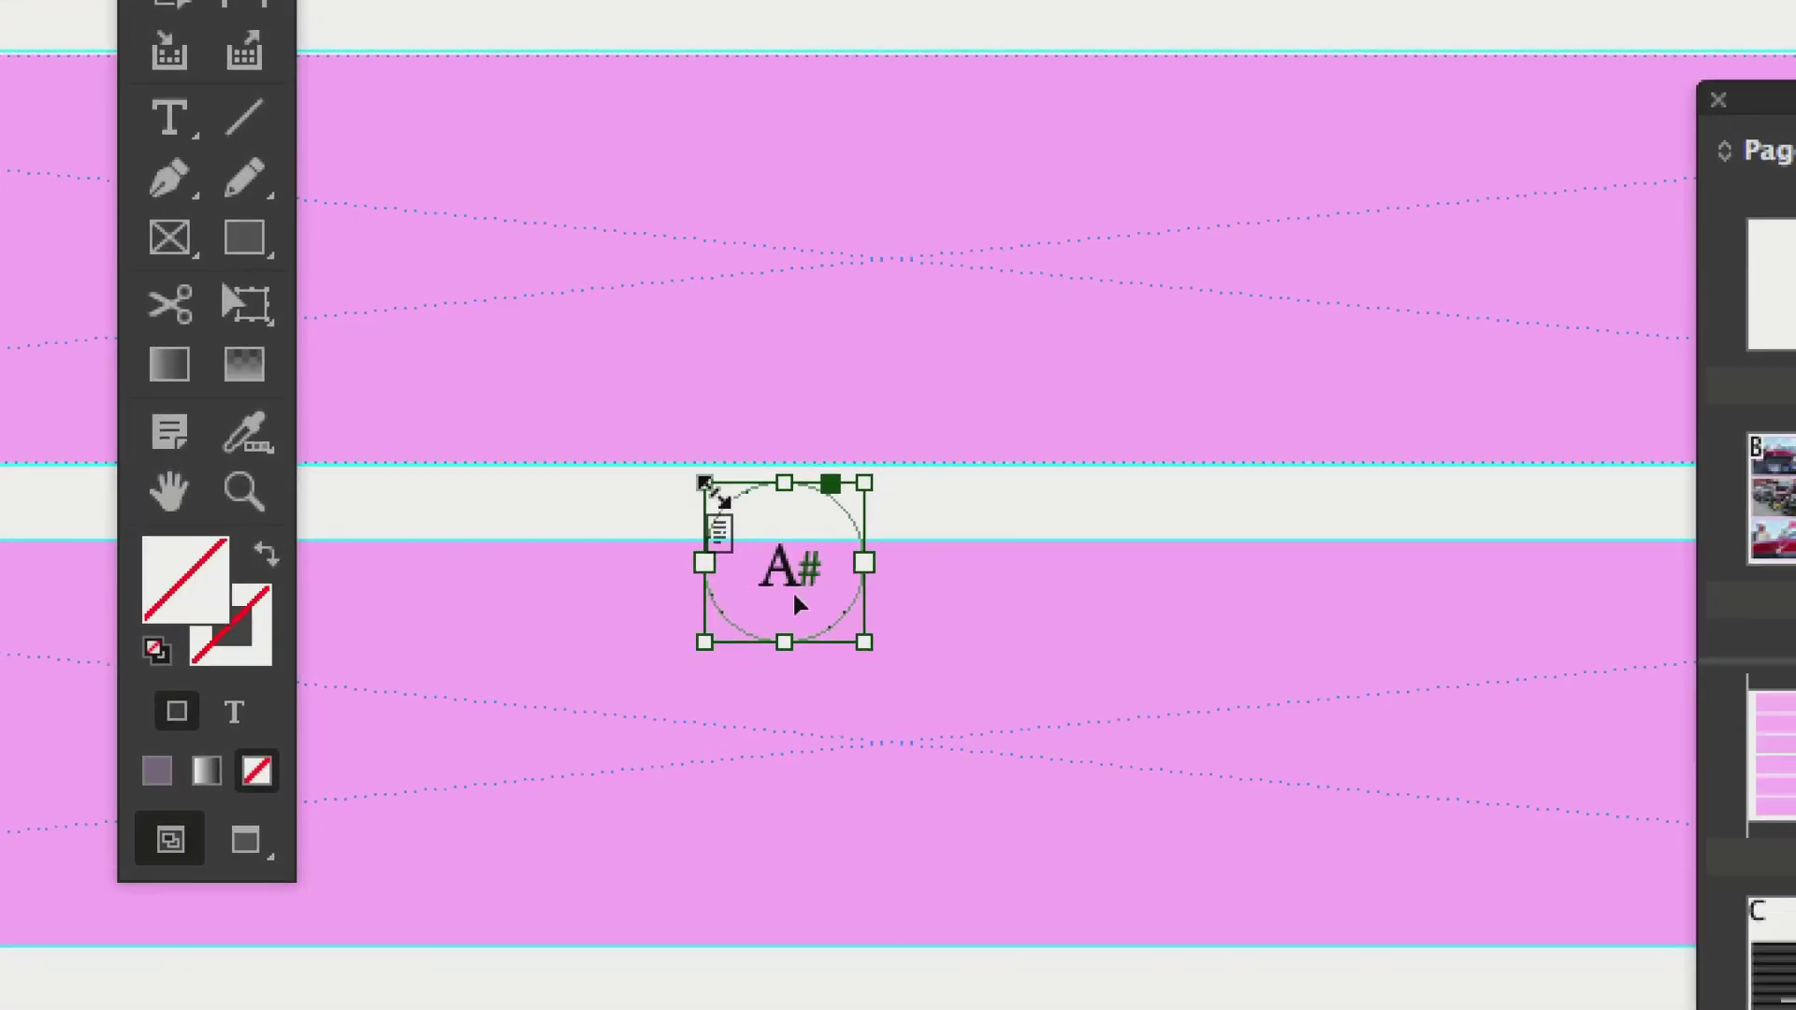
{"action": "left_click_drag", "start_coordinate": [704, 483], "coordinate": [710, 492]}
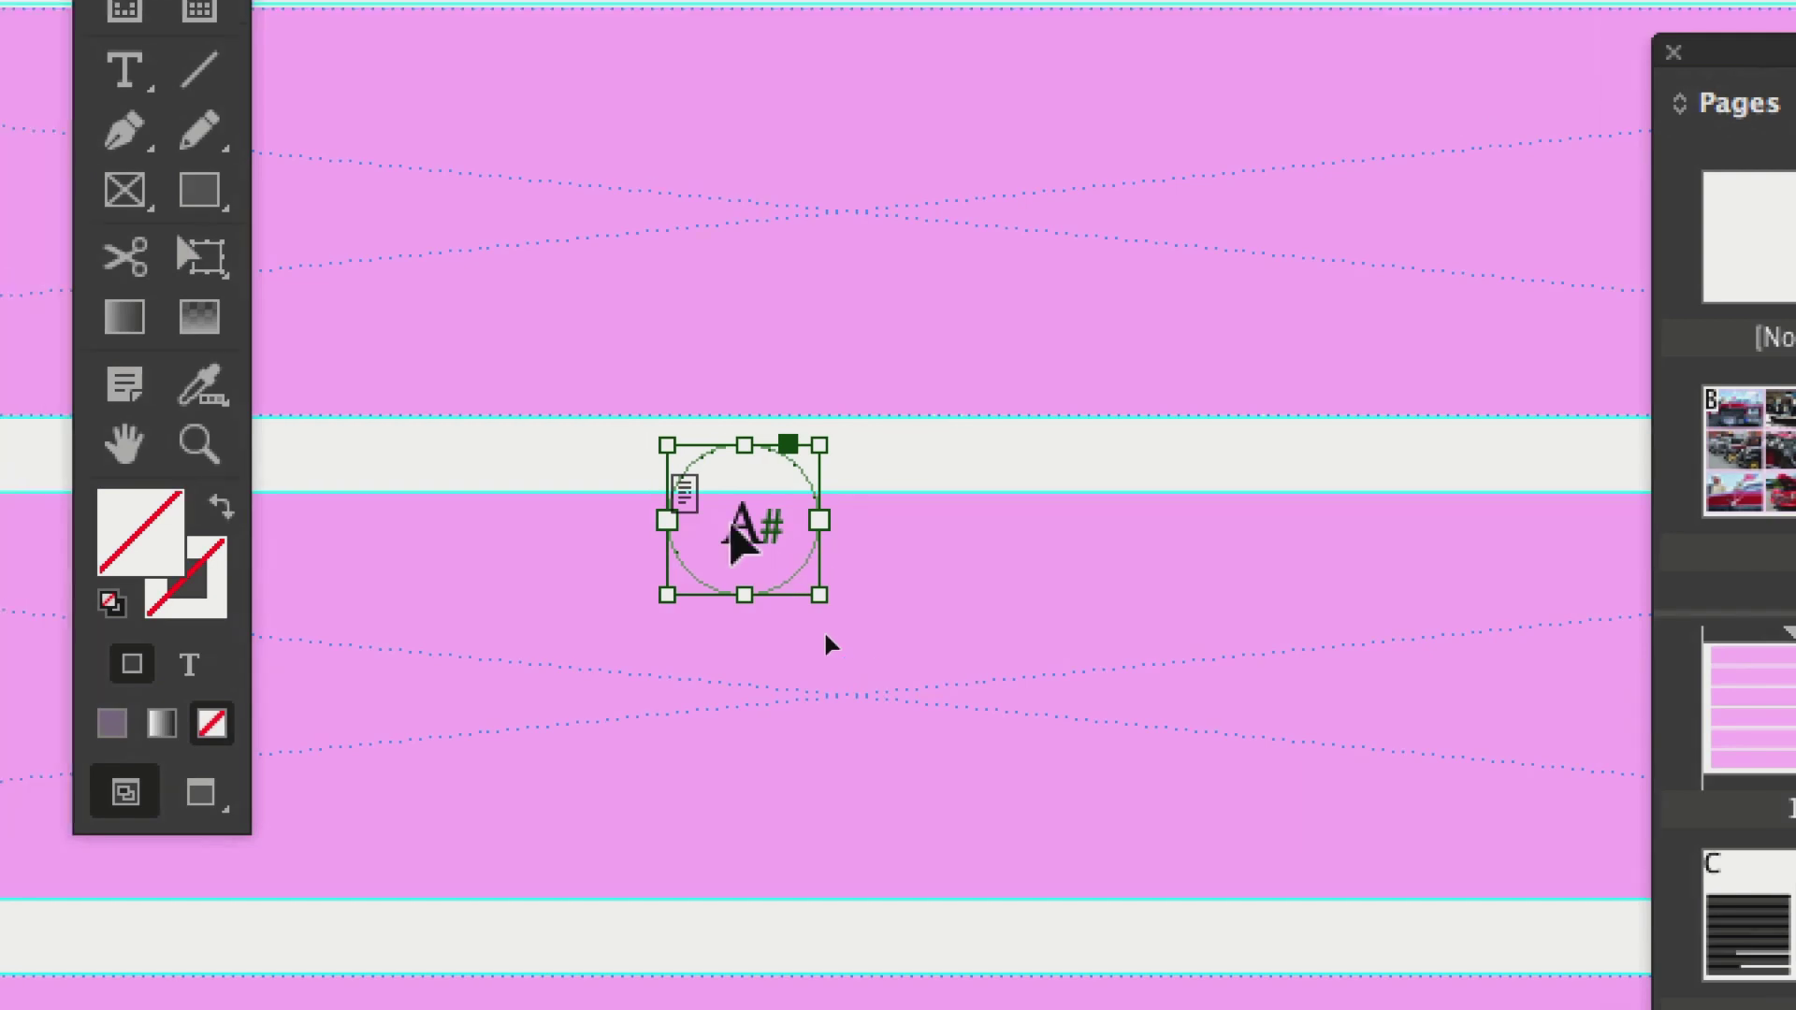
- Try enlarging and shrinking the circular frame proportionally from its upper-left corner with both the Selection tool and Free Transform
{"action": "left_click_drag", "start_coordinate": [591, 430], "coordinate": [591, 429]}
{"action": "left_click_drag", "start_coordinate": [700, 488], "coordinate": [535, 330]}
{"action": "left_click_drag", "start_coordinate": [647, 435], "coordinate": [816, 602]}
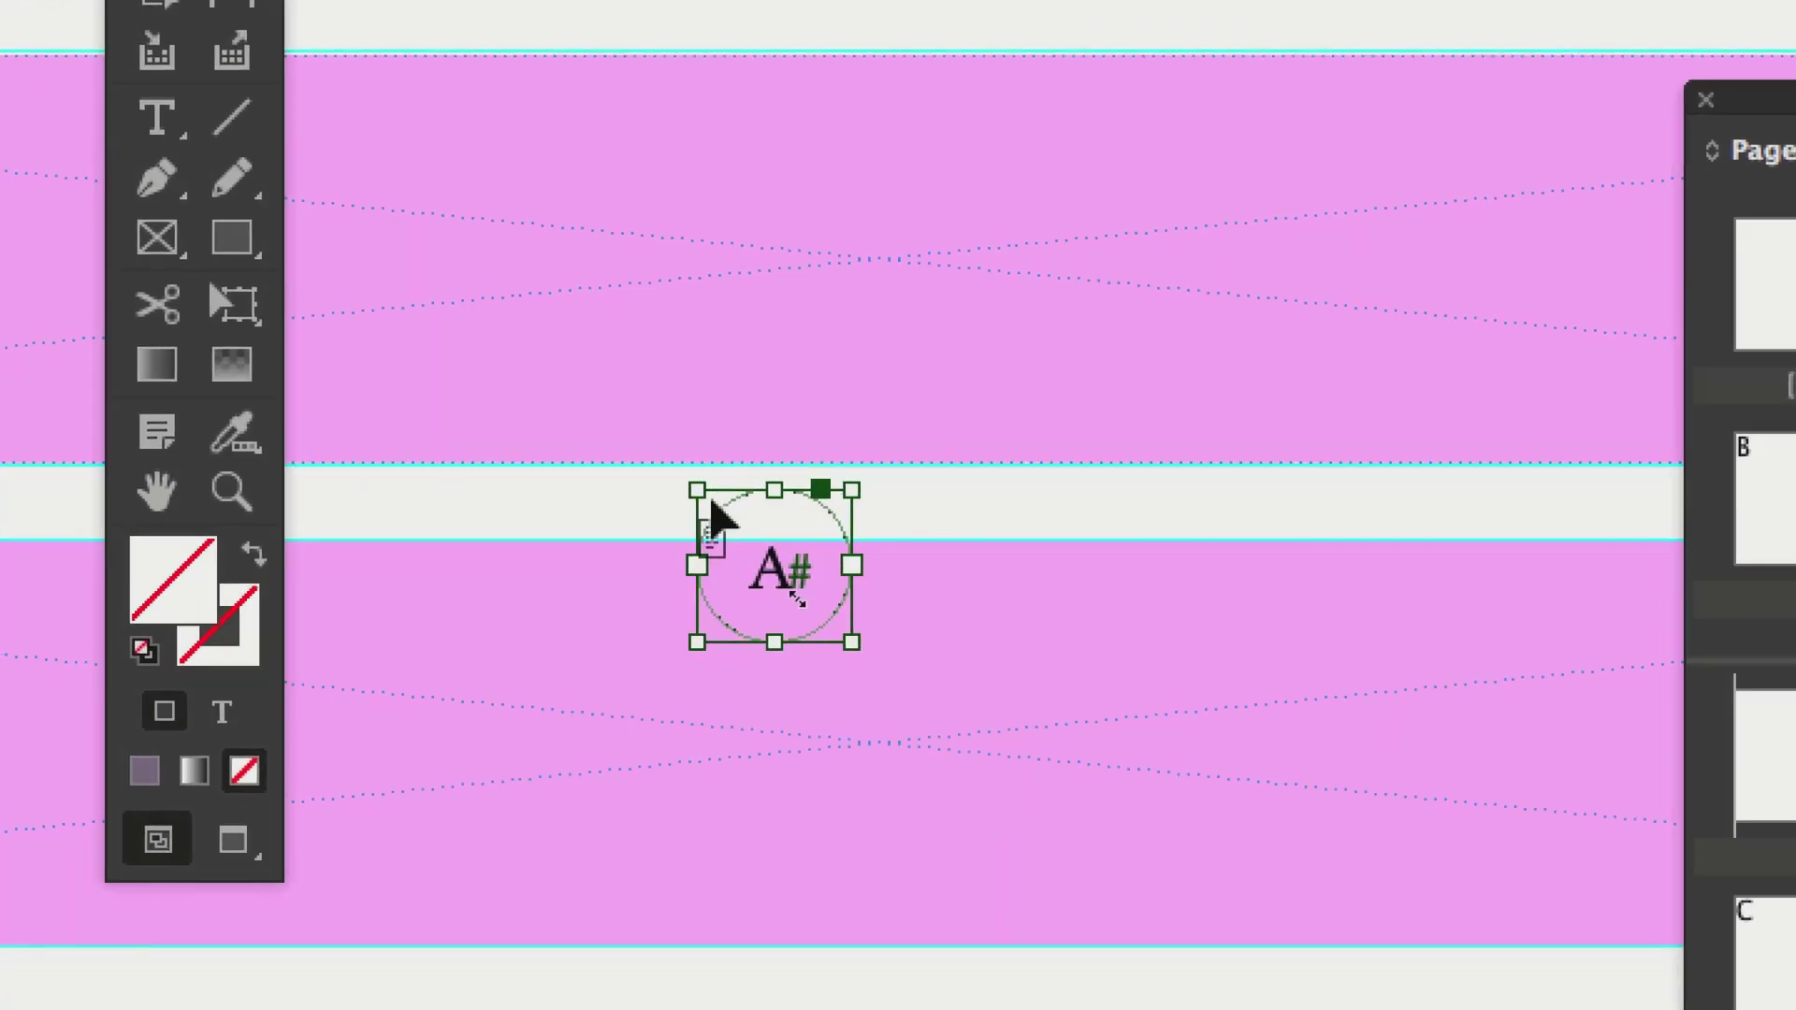
{"action": "left_click_drag", "start_coordinate": [686, 494], "coordinate": [708, 497]}
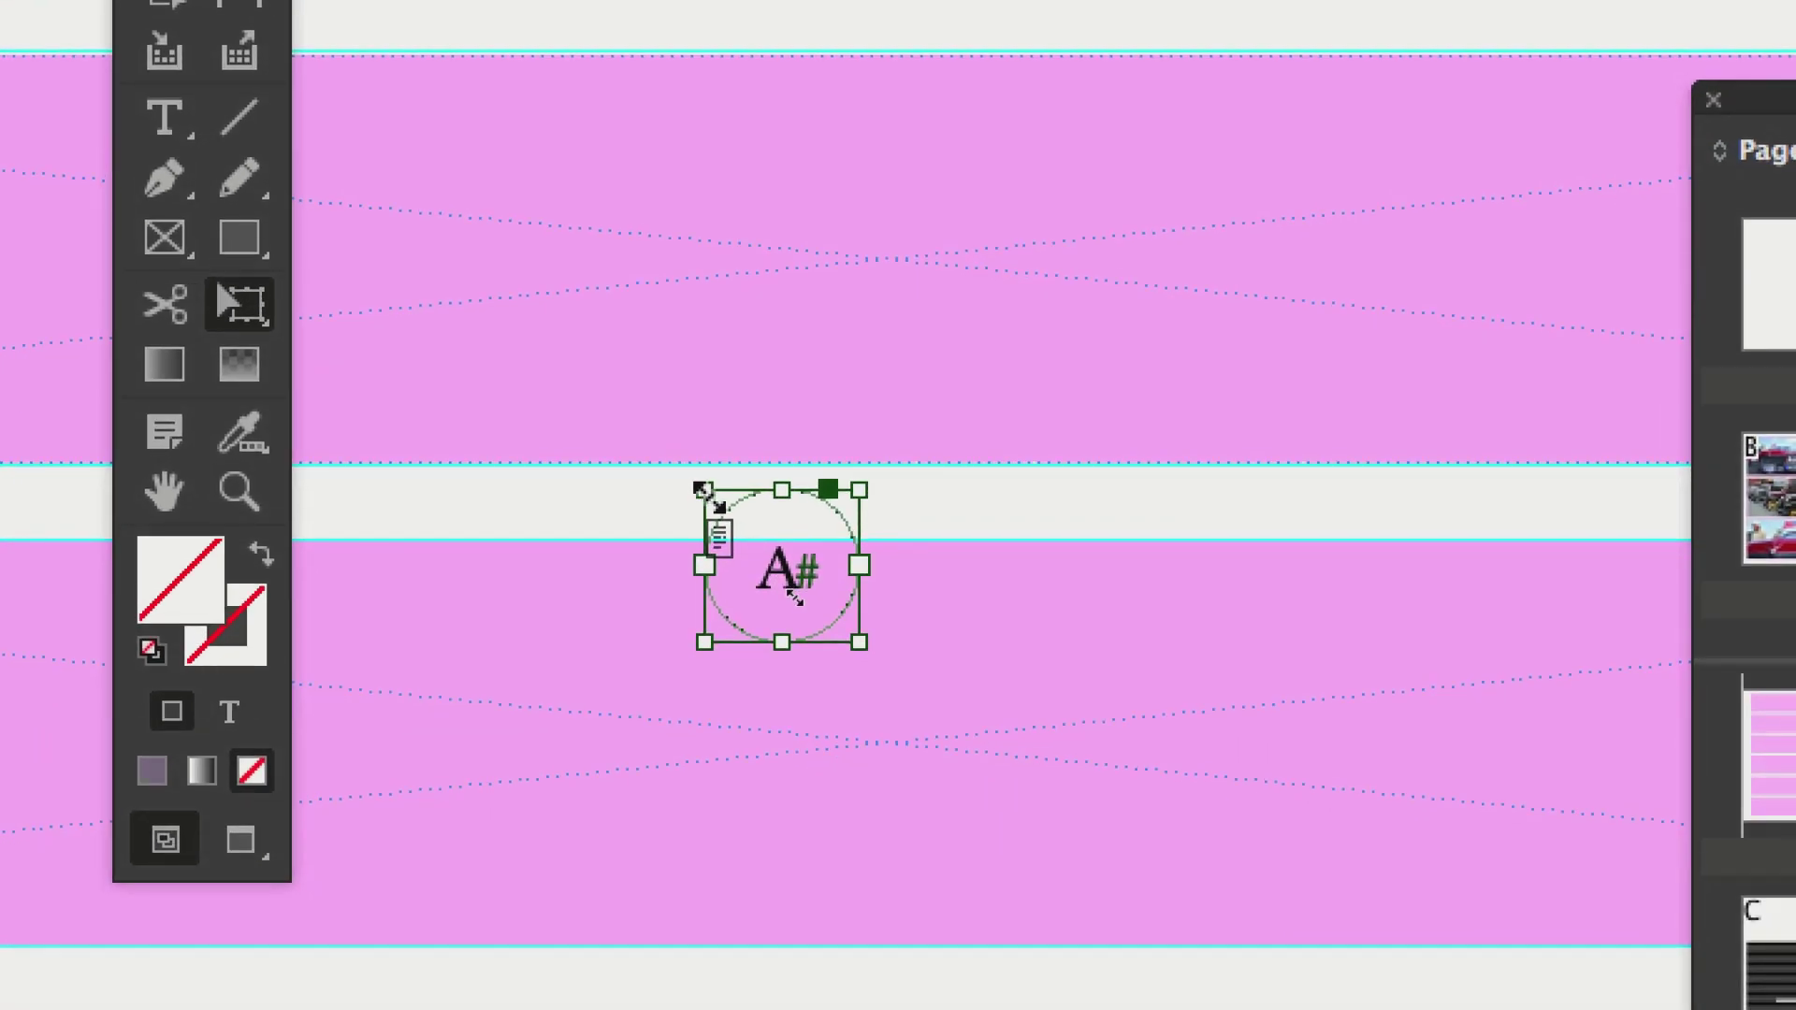
{"action": "left_click_drag", "start_coordinate": [701, 488], "coordinate": [447, 257]}
{"action": "left_click_drag", "start_coordinate": [603, 399], "coordinate": [854, 631]}
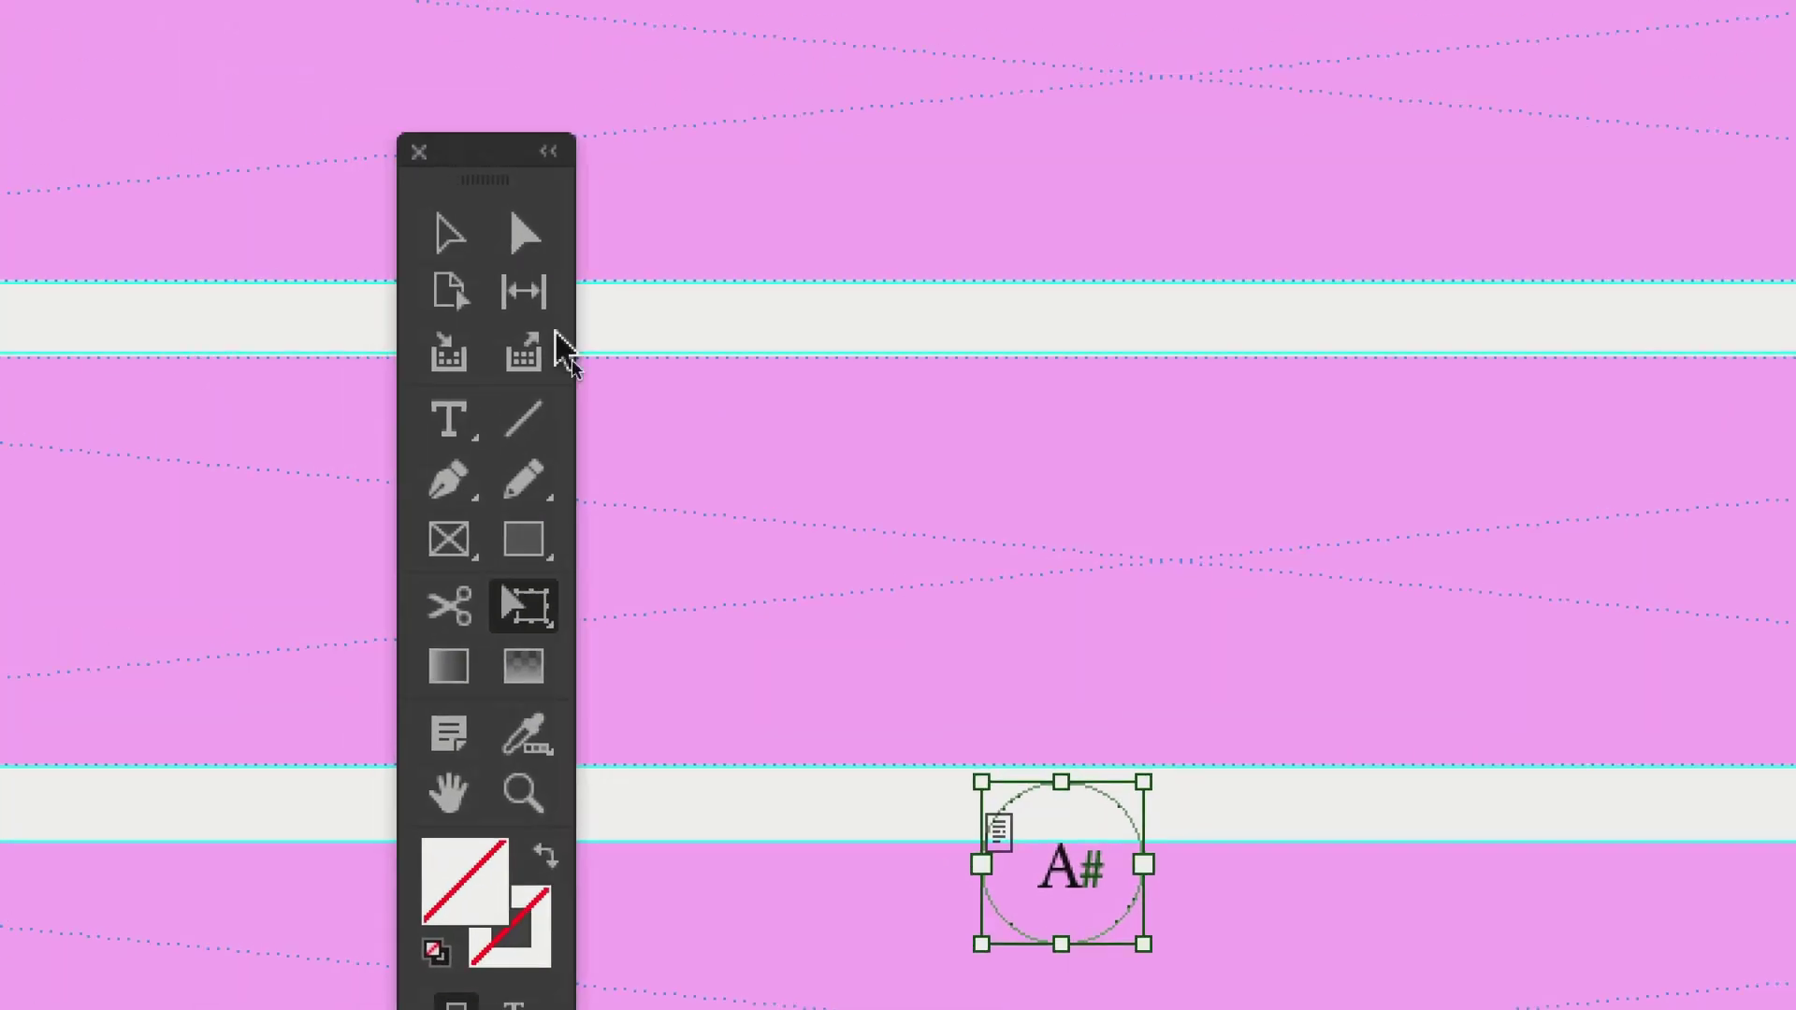
- Resize the circular text frame to about 9.4 mm across with the Selection tool, returning to that tool after switching to Free Transform
{"action": "left_click", "coordinate": [520, 304]}
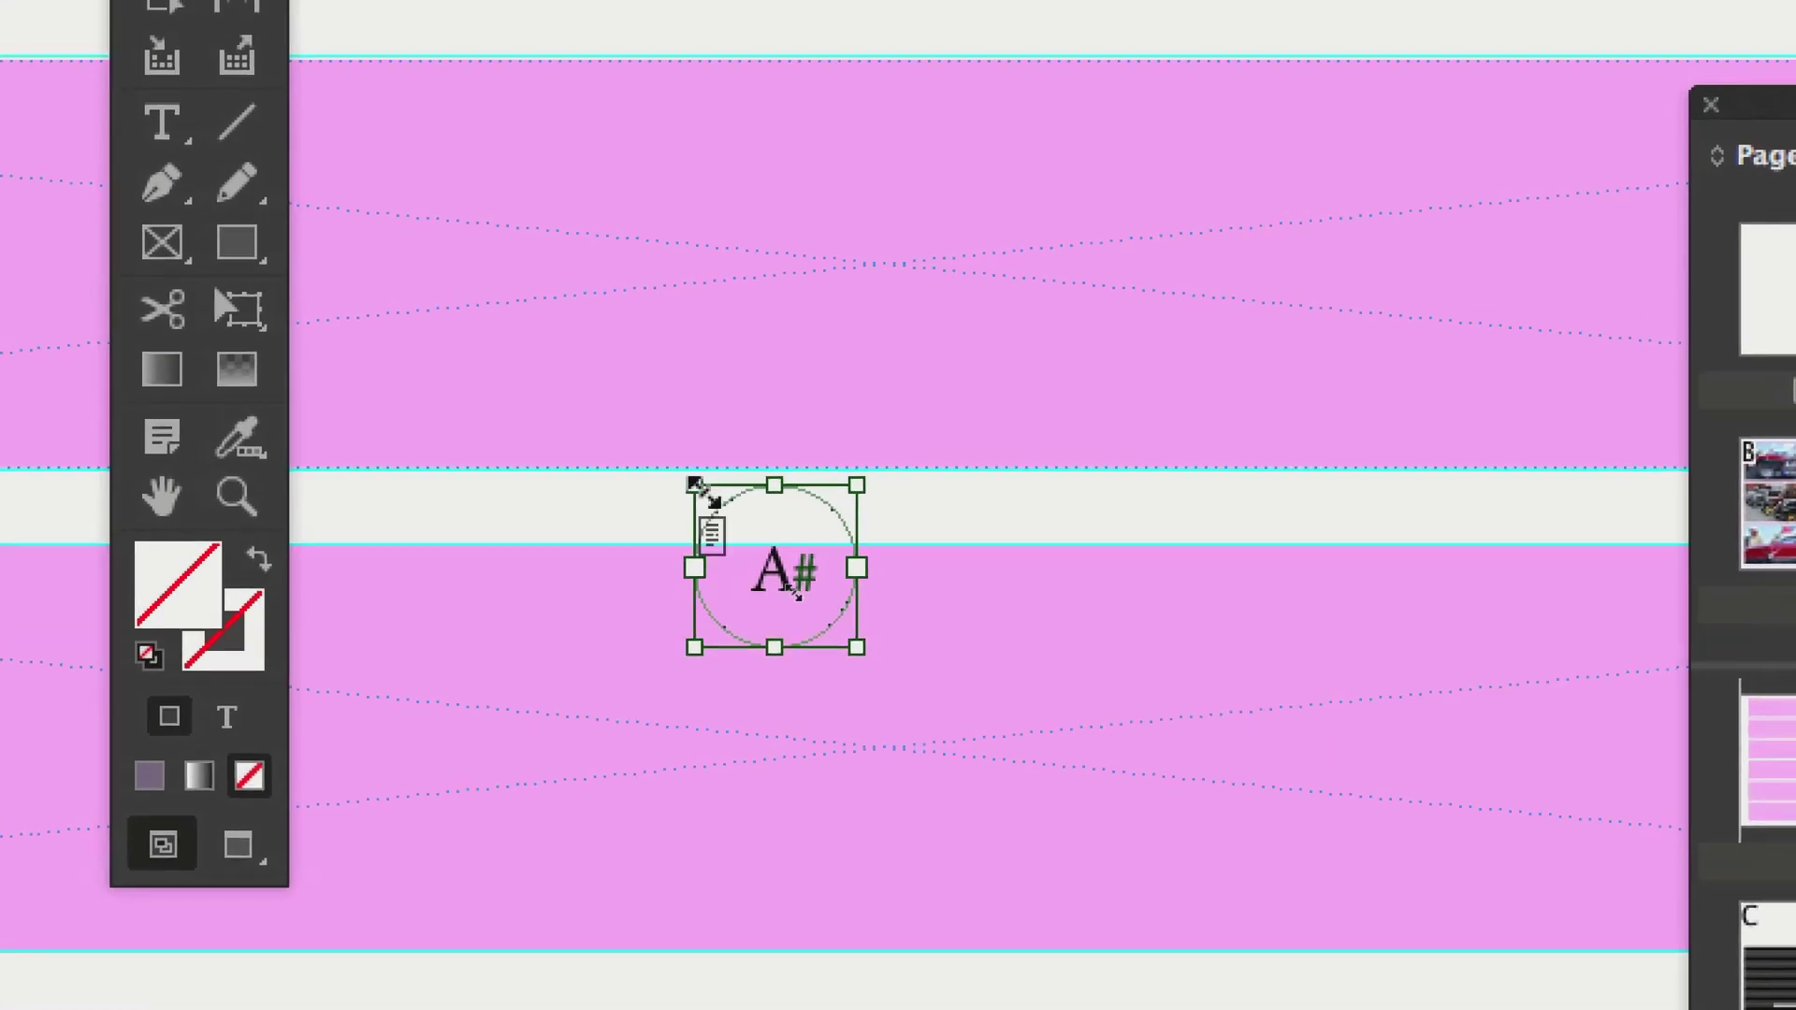
{"action": "left_click_drag", "start_coordinate": [1043, 837], "coordinate": [966, 794]}
{"action": "left_click_drag", "start_coordinate": [672, 472], "coordinate": [751, 553]}
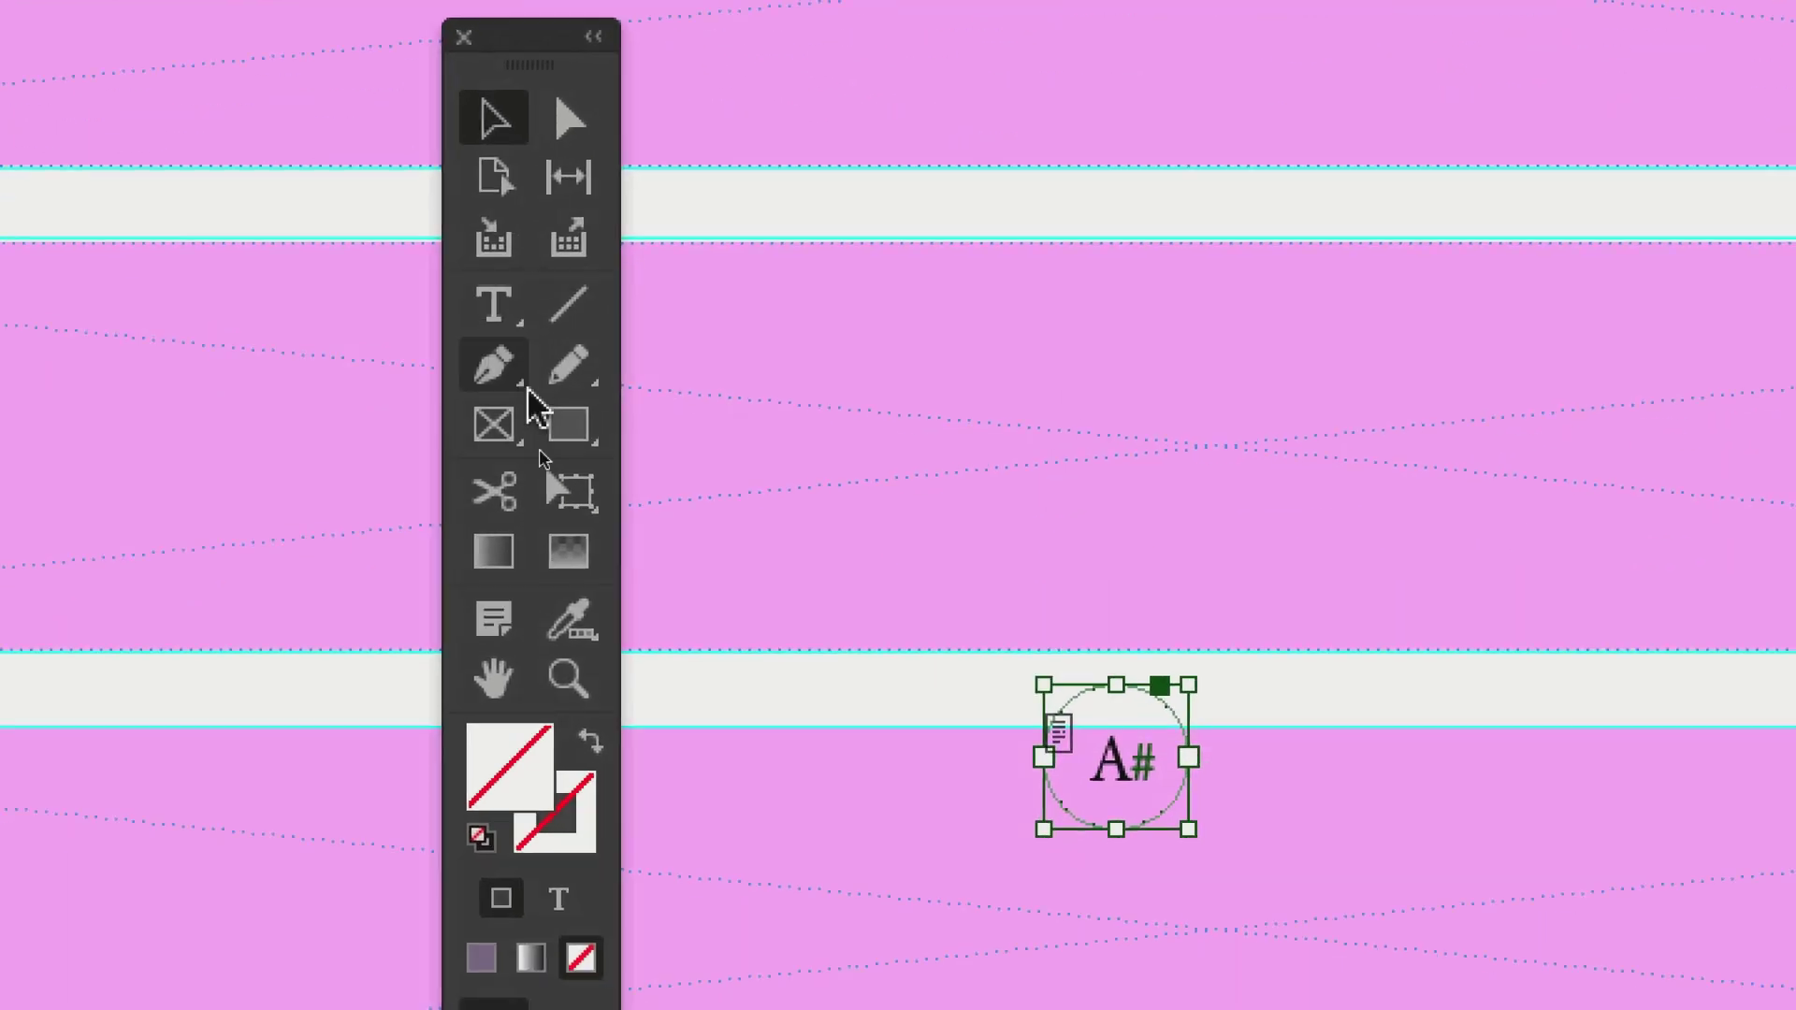
{"action": "key", "text": "e"}
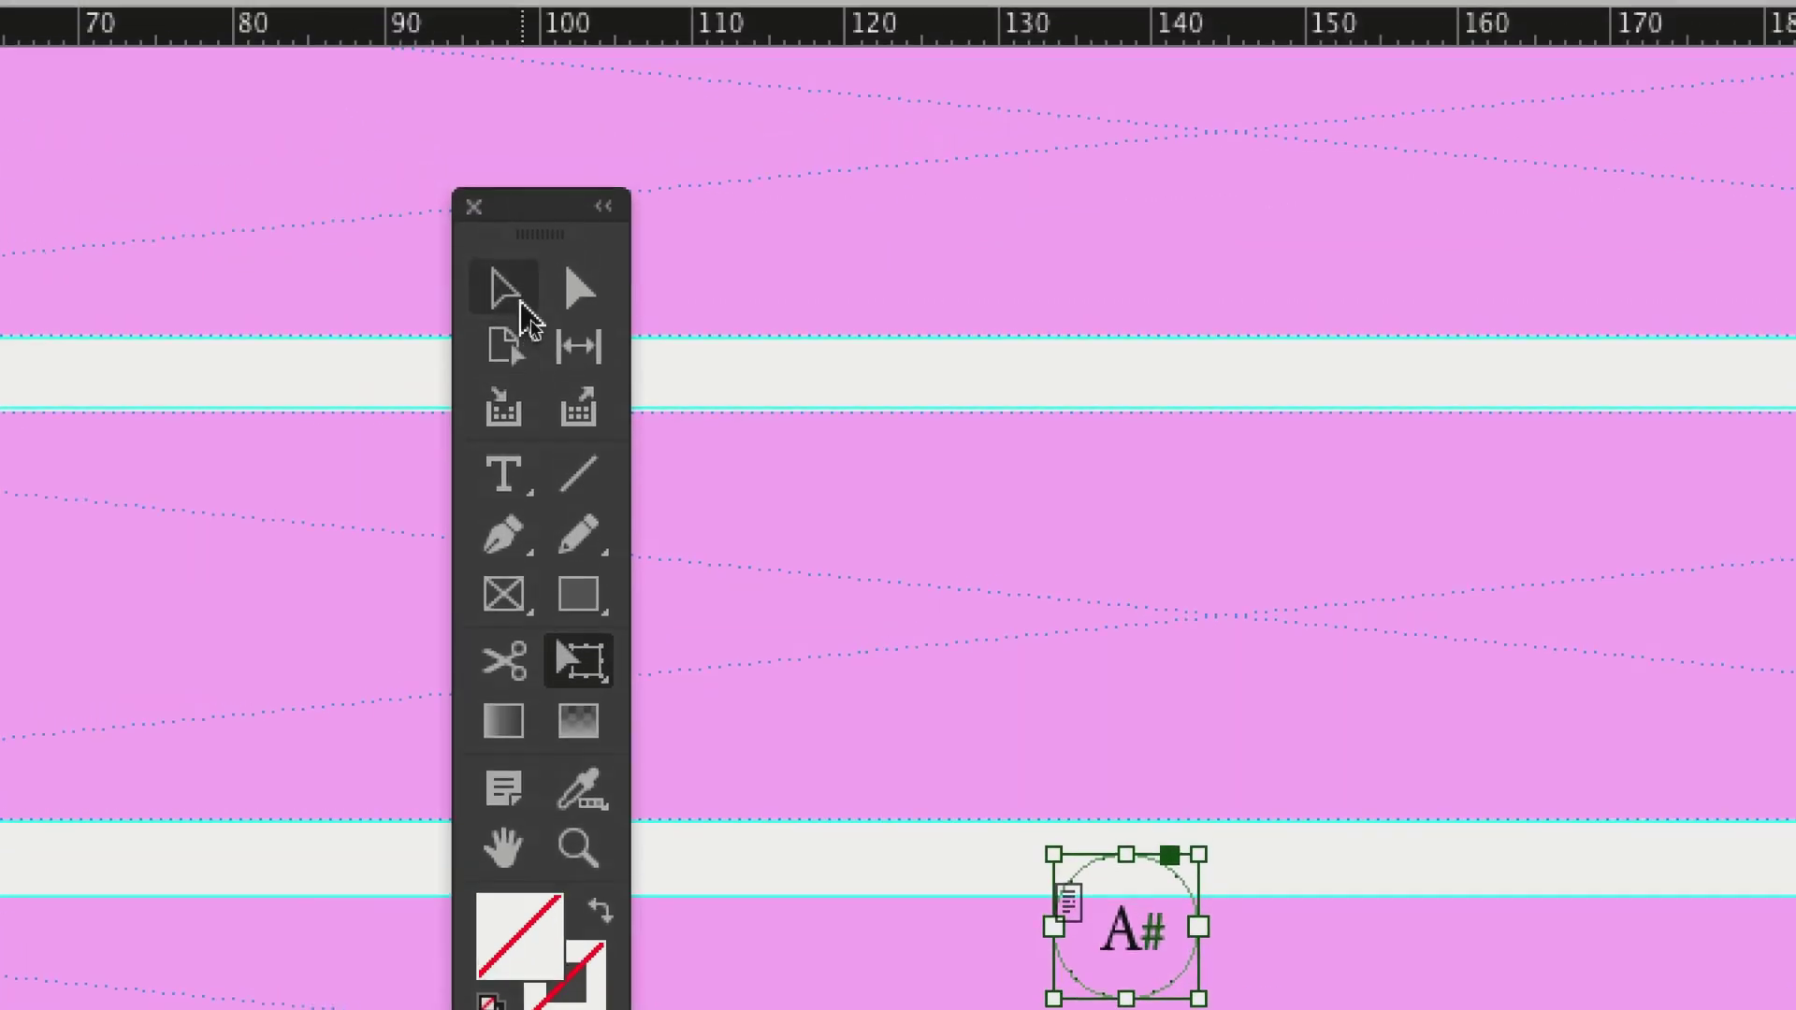
{"action": "left_click", "coordinate": [522, 305]}
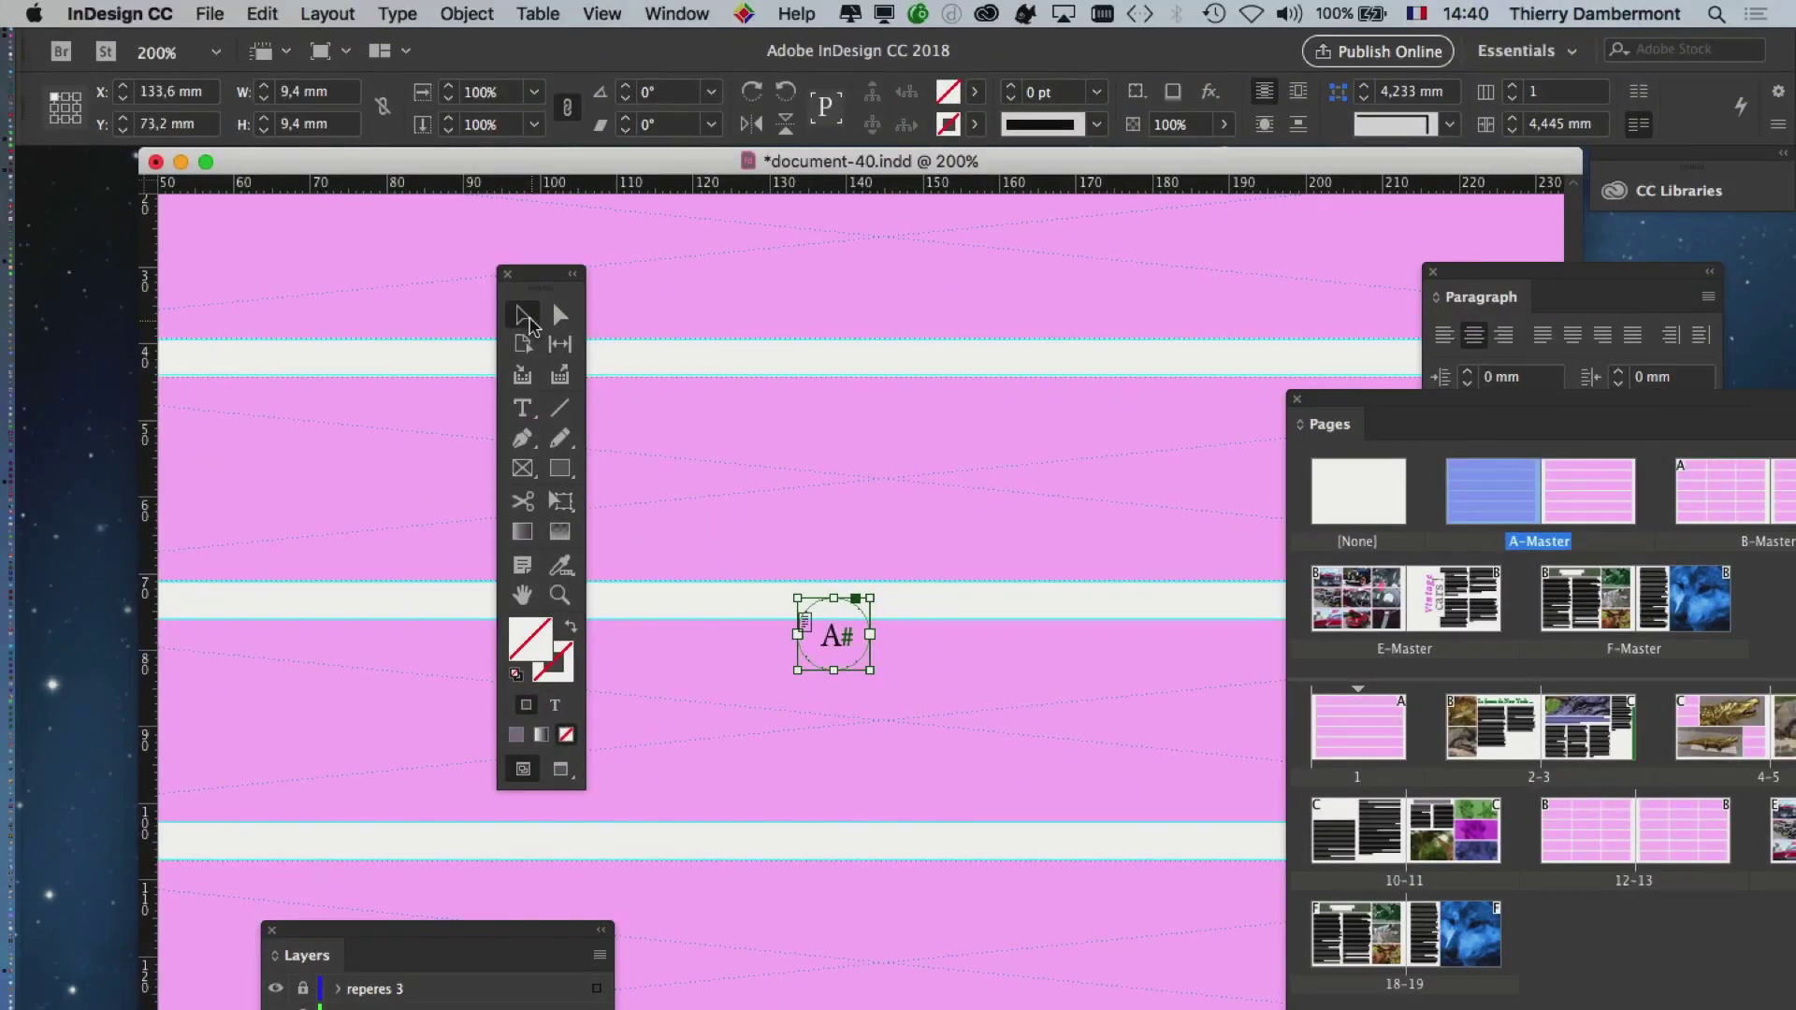
- Magnify the circular page-number frame to 600%, move the toolbox nearer to it and reselect the frame
{"action": "key", "text": "super+equal"}
{"action": "key", "text": "super+equal"}
{"action": "key", "text": "super+equal"}
{"action": "key", "text": "super+equal"}
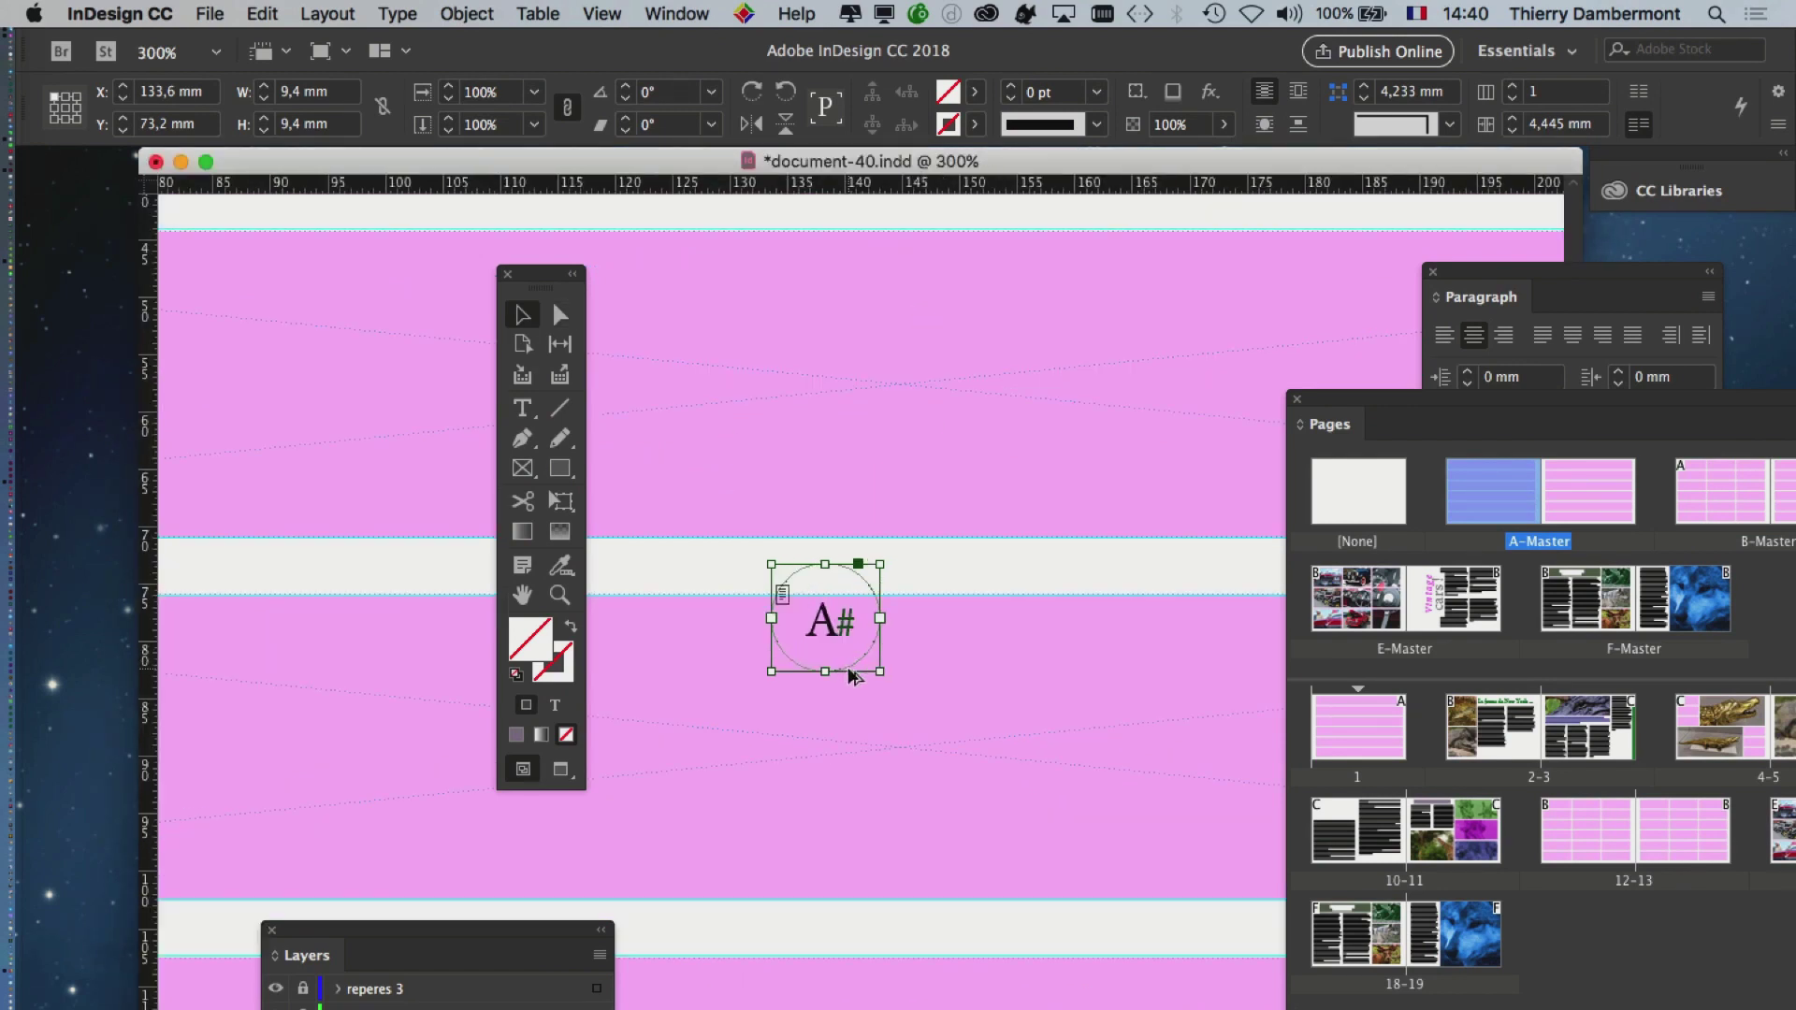
{"action": "left_click_drag", "start_coordinate": [533, 279], "coordinate": [567, 289]}
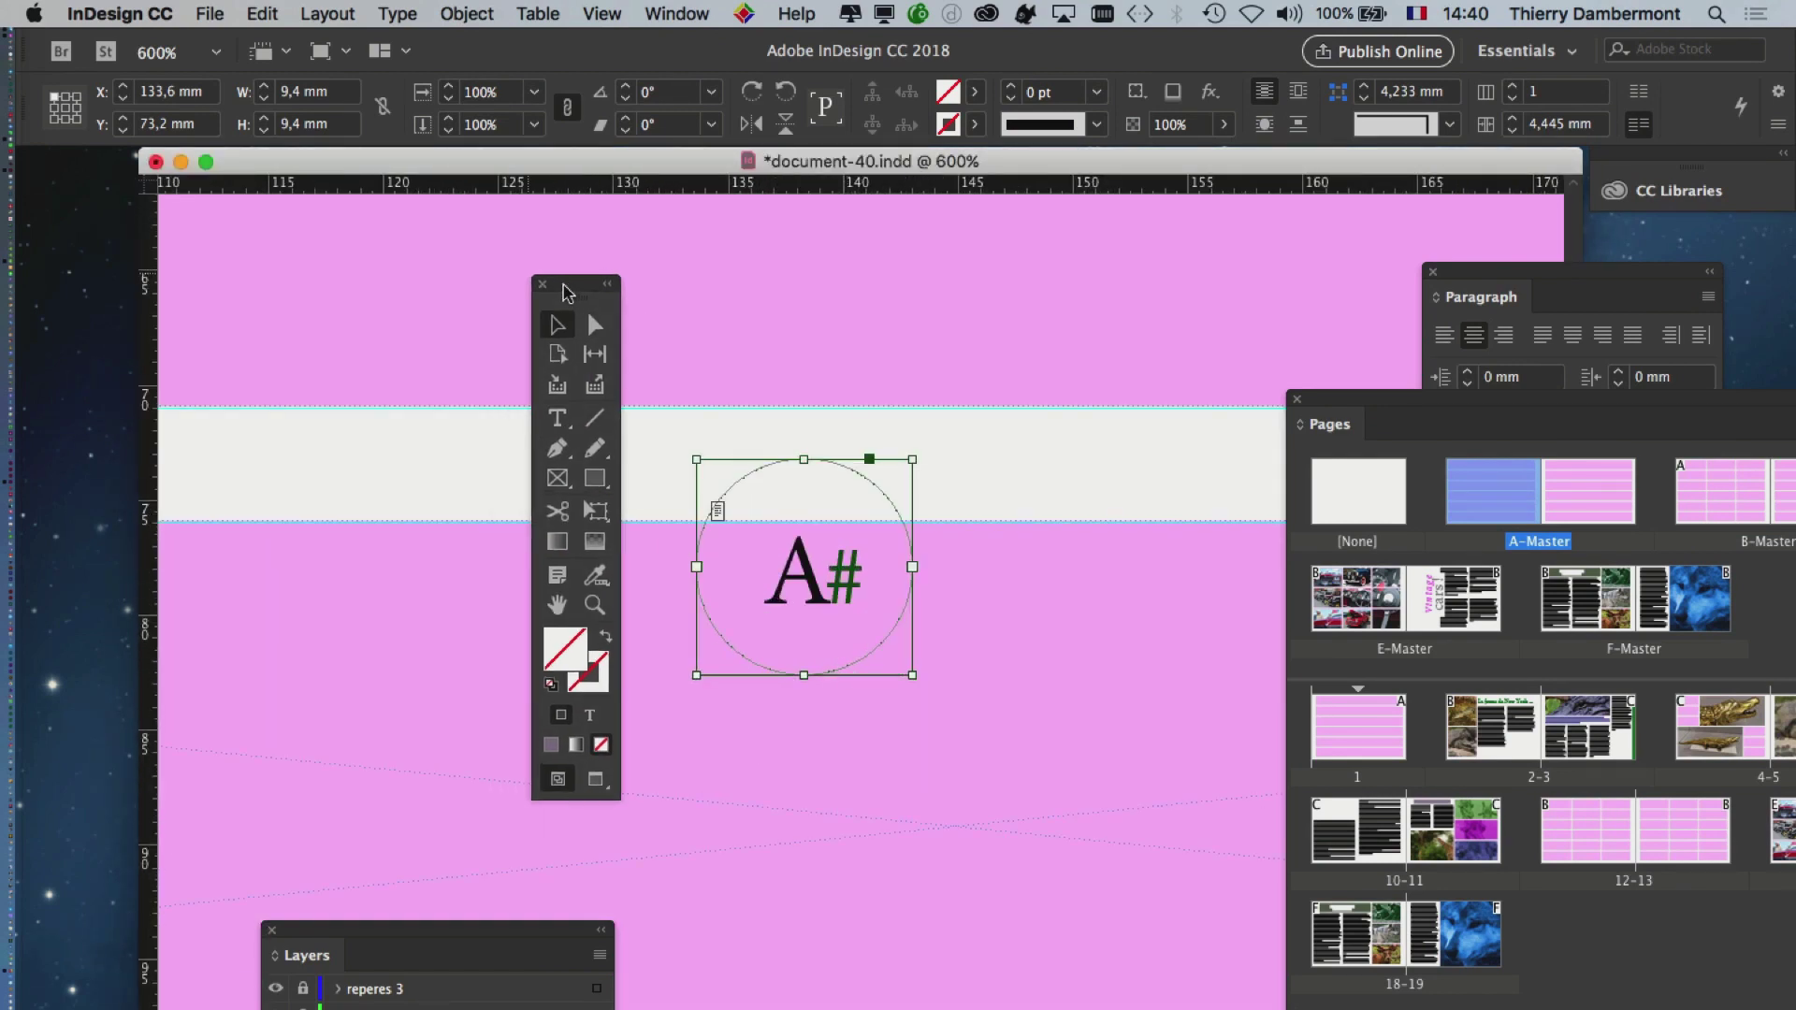
{"action": "left_click", "coordinate": [1098, 456]}
{"action": "left_click", "coordinate": [878, 484]}
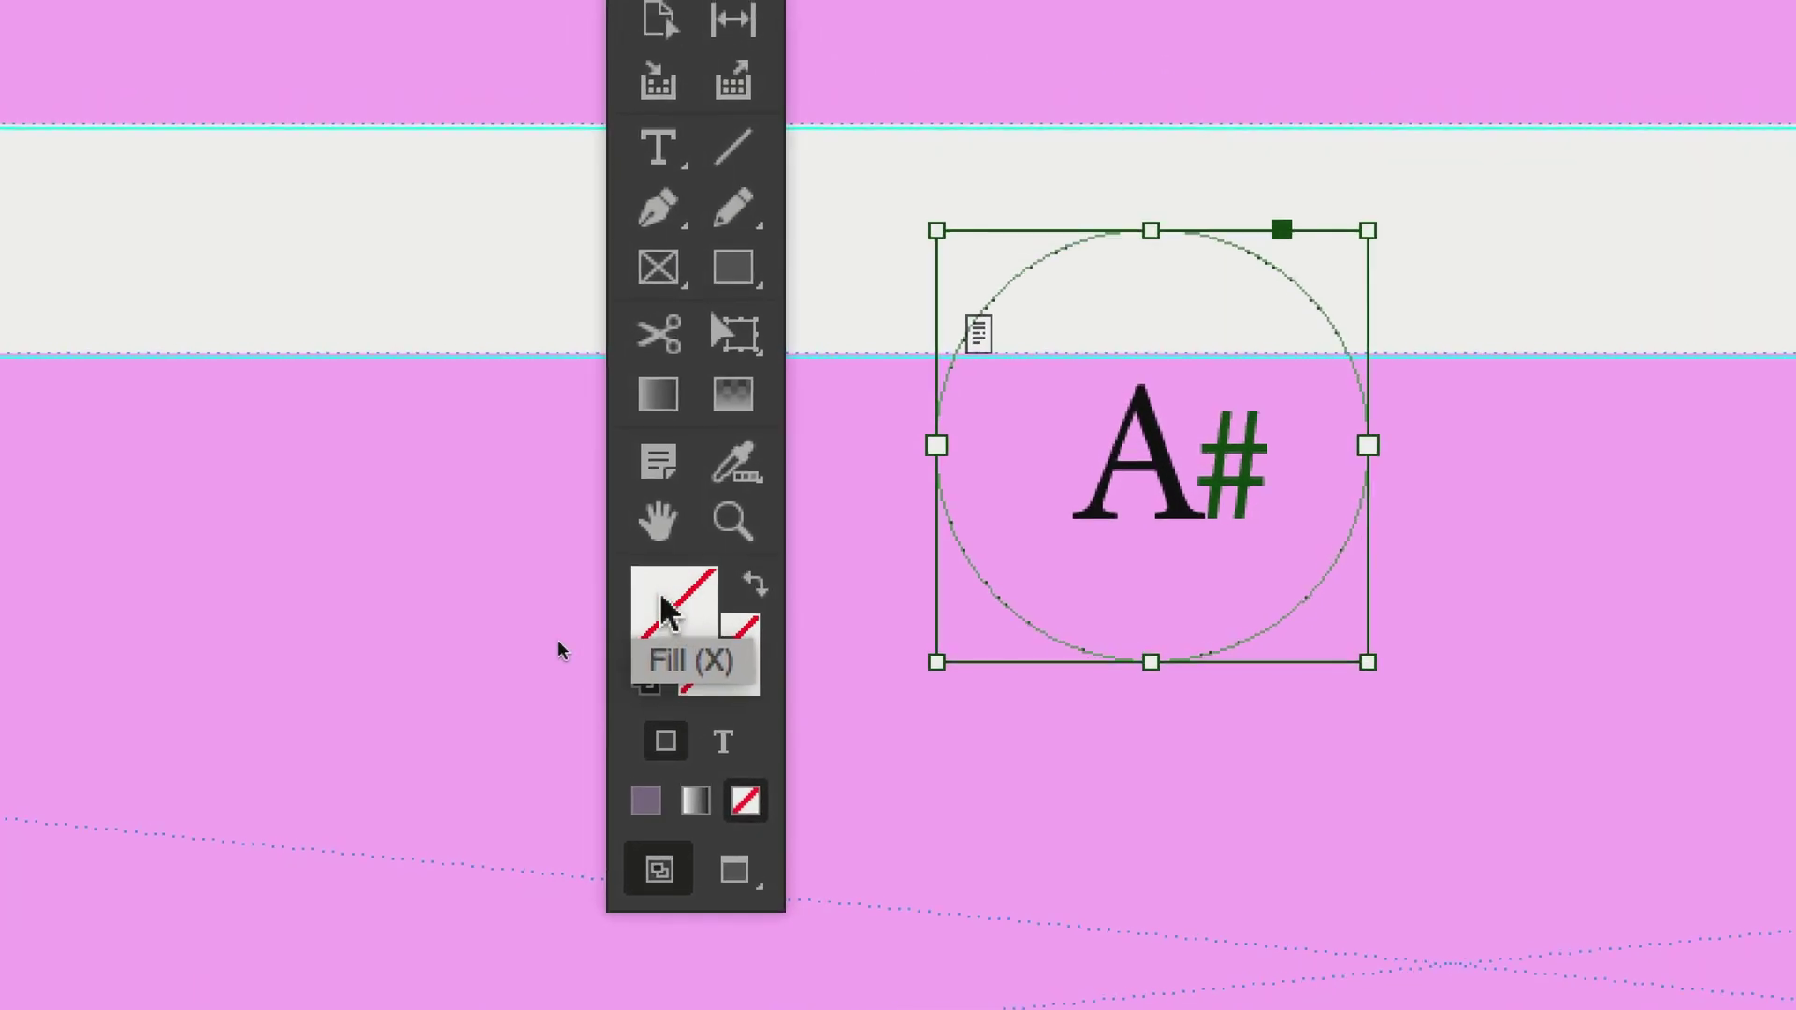
{"action": "double_click", "coordinate": [669, 613]}
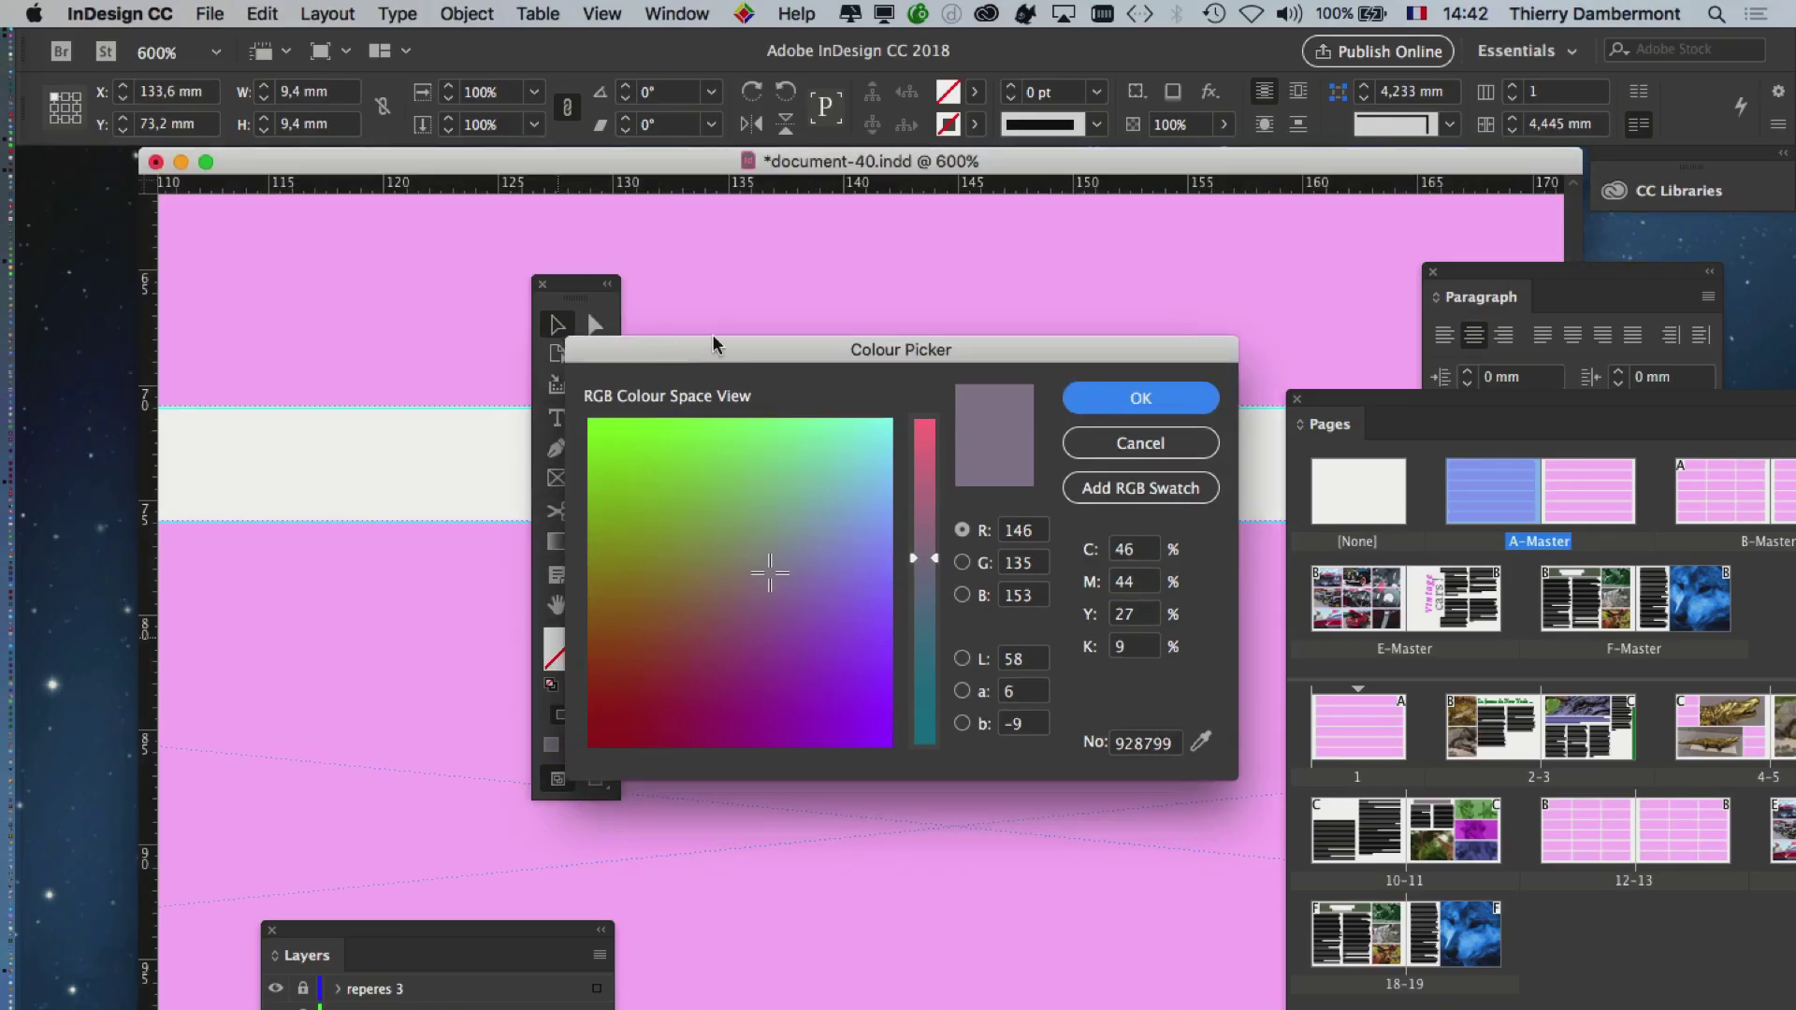
{"action": "left_click_drag", "start_coordinate": [759, 407], "coordinate": [1590, 261]}
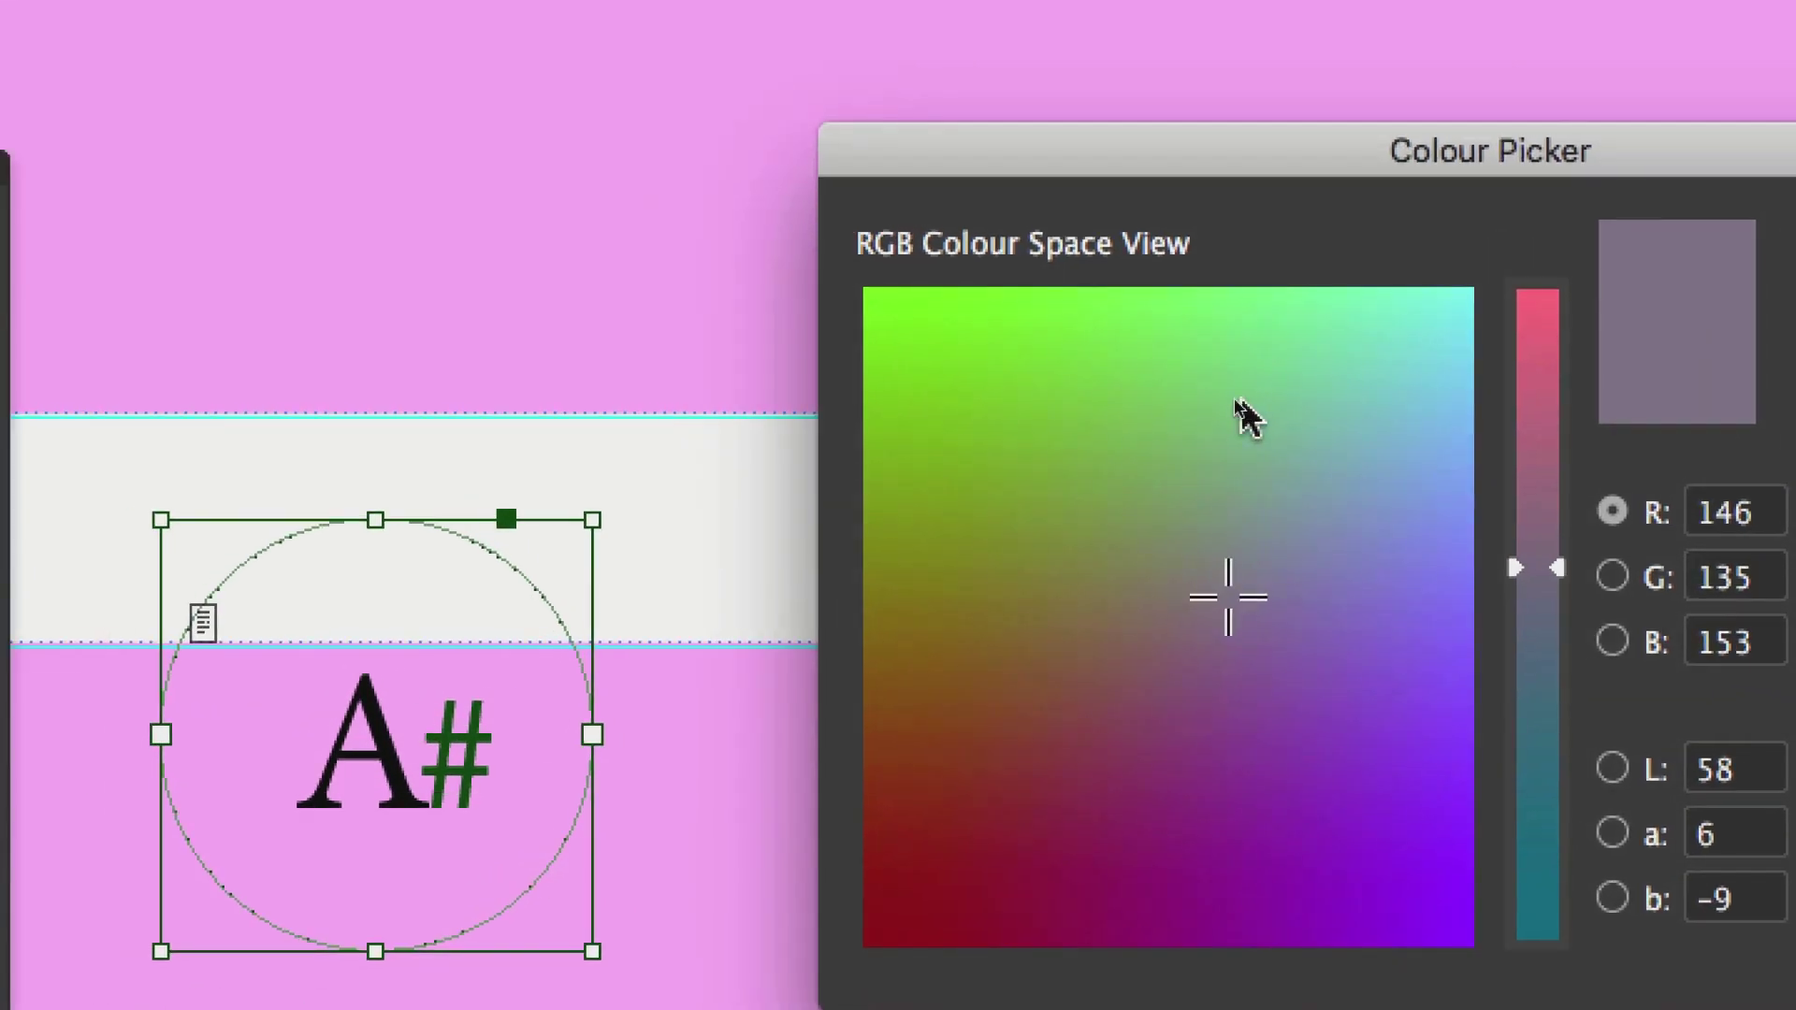
{"action": "left_click", "coordinate": [1684, 328]}
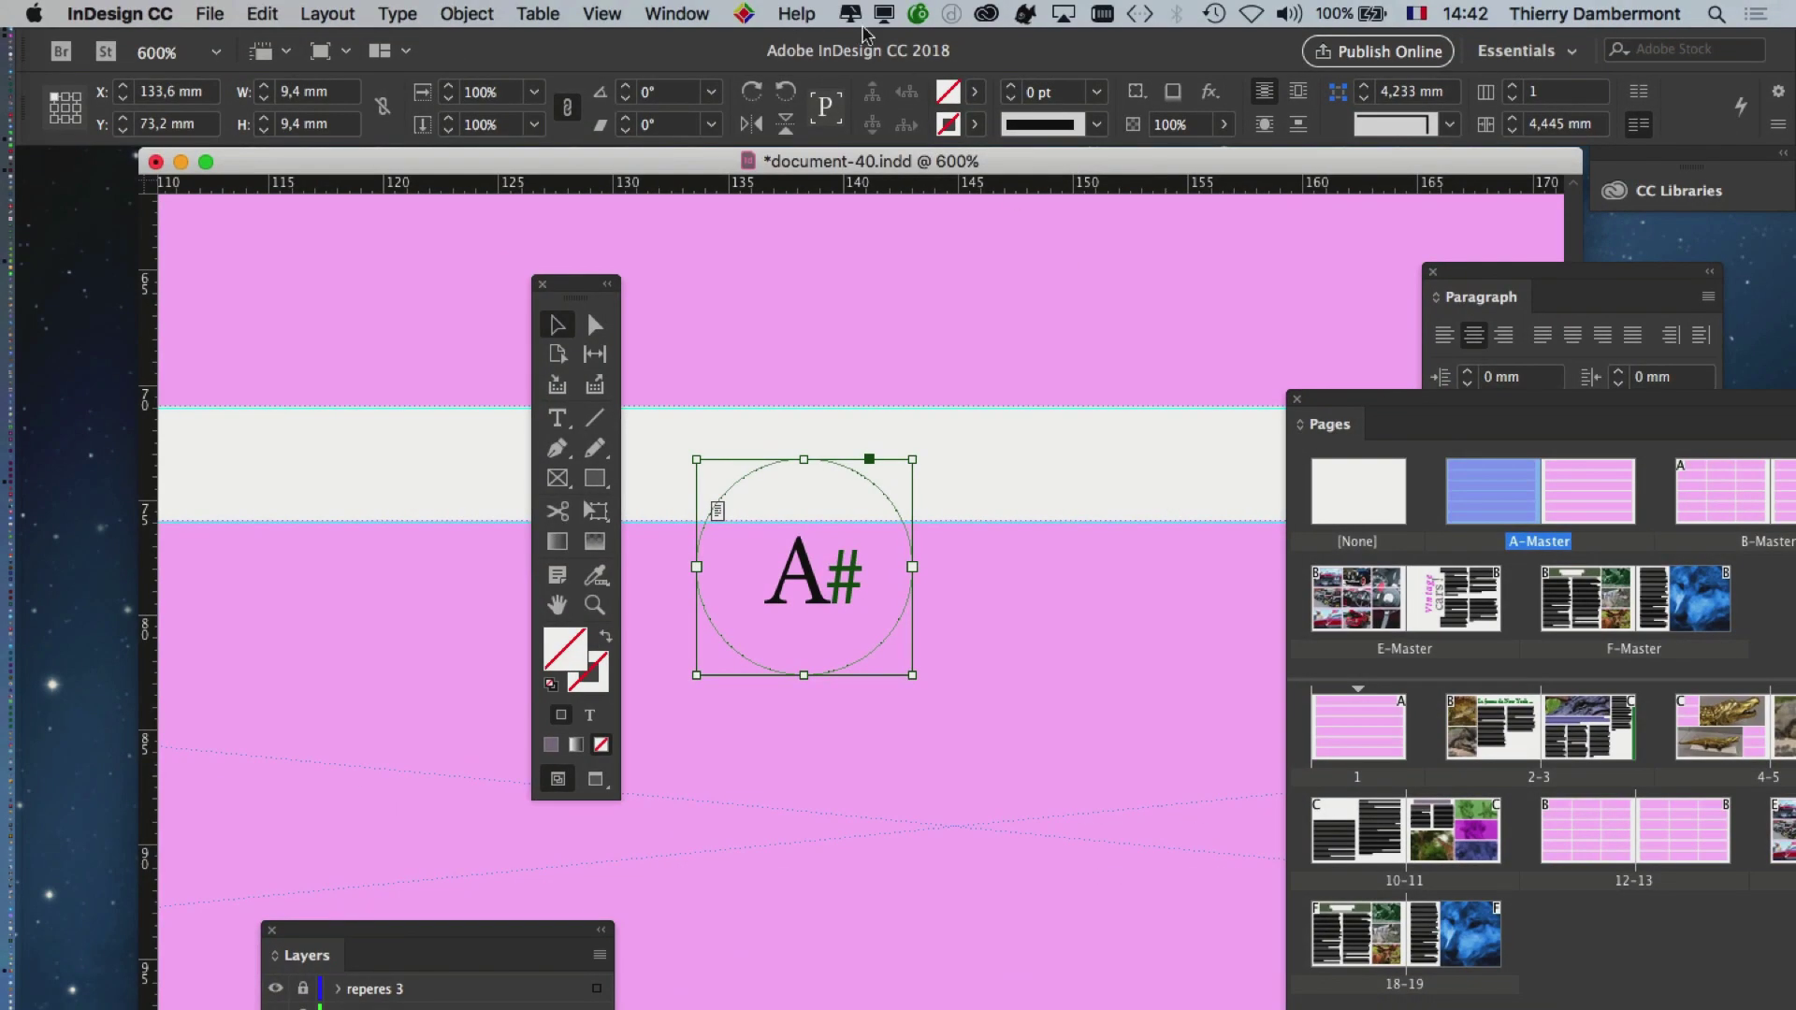
- Show the Swatches panel near the circular page-number frame and make the frame's fill active for colouring
{"action": "left_click", "coordinate": [676, 13]}
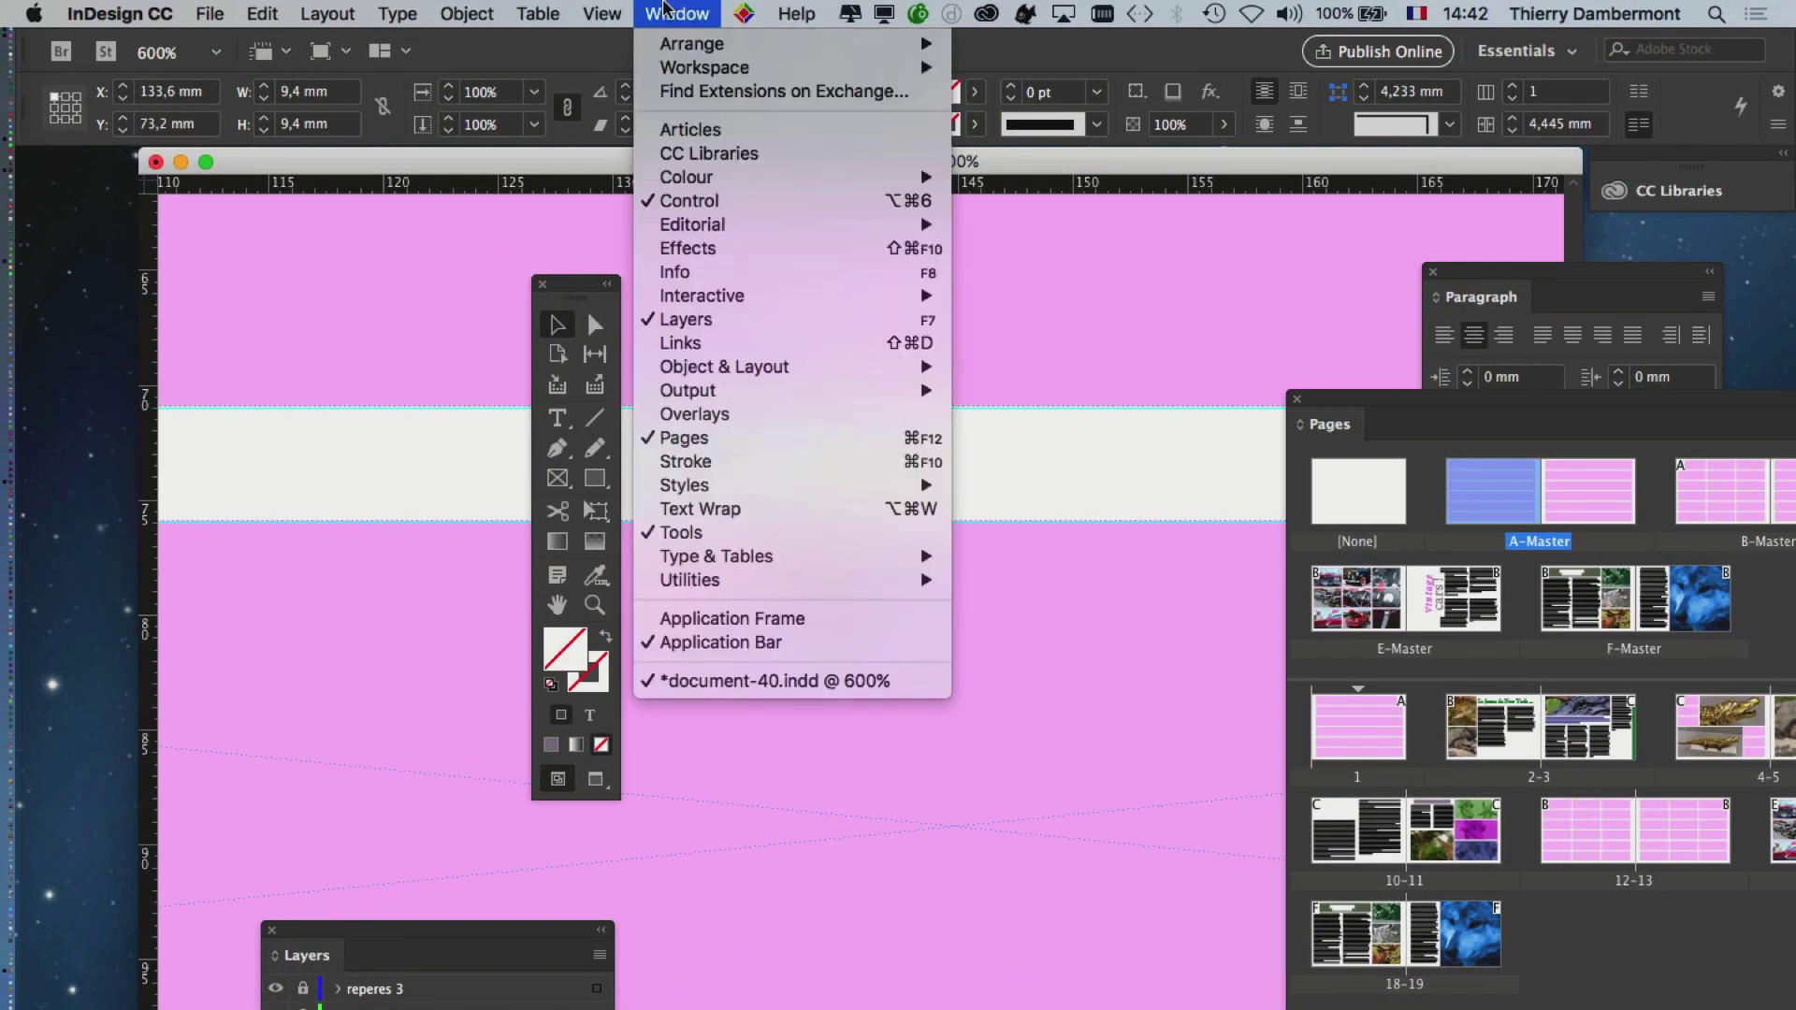
{"action": "mouse_move", "coordinate": [710, 178]}
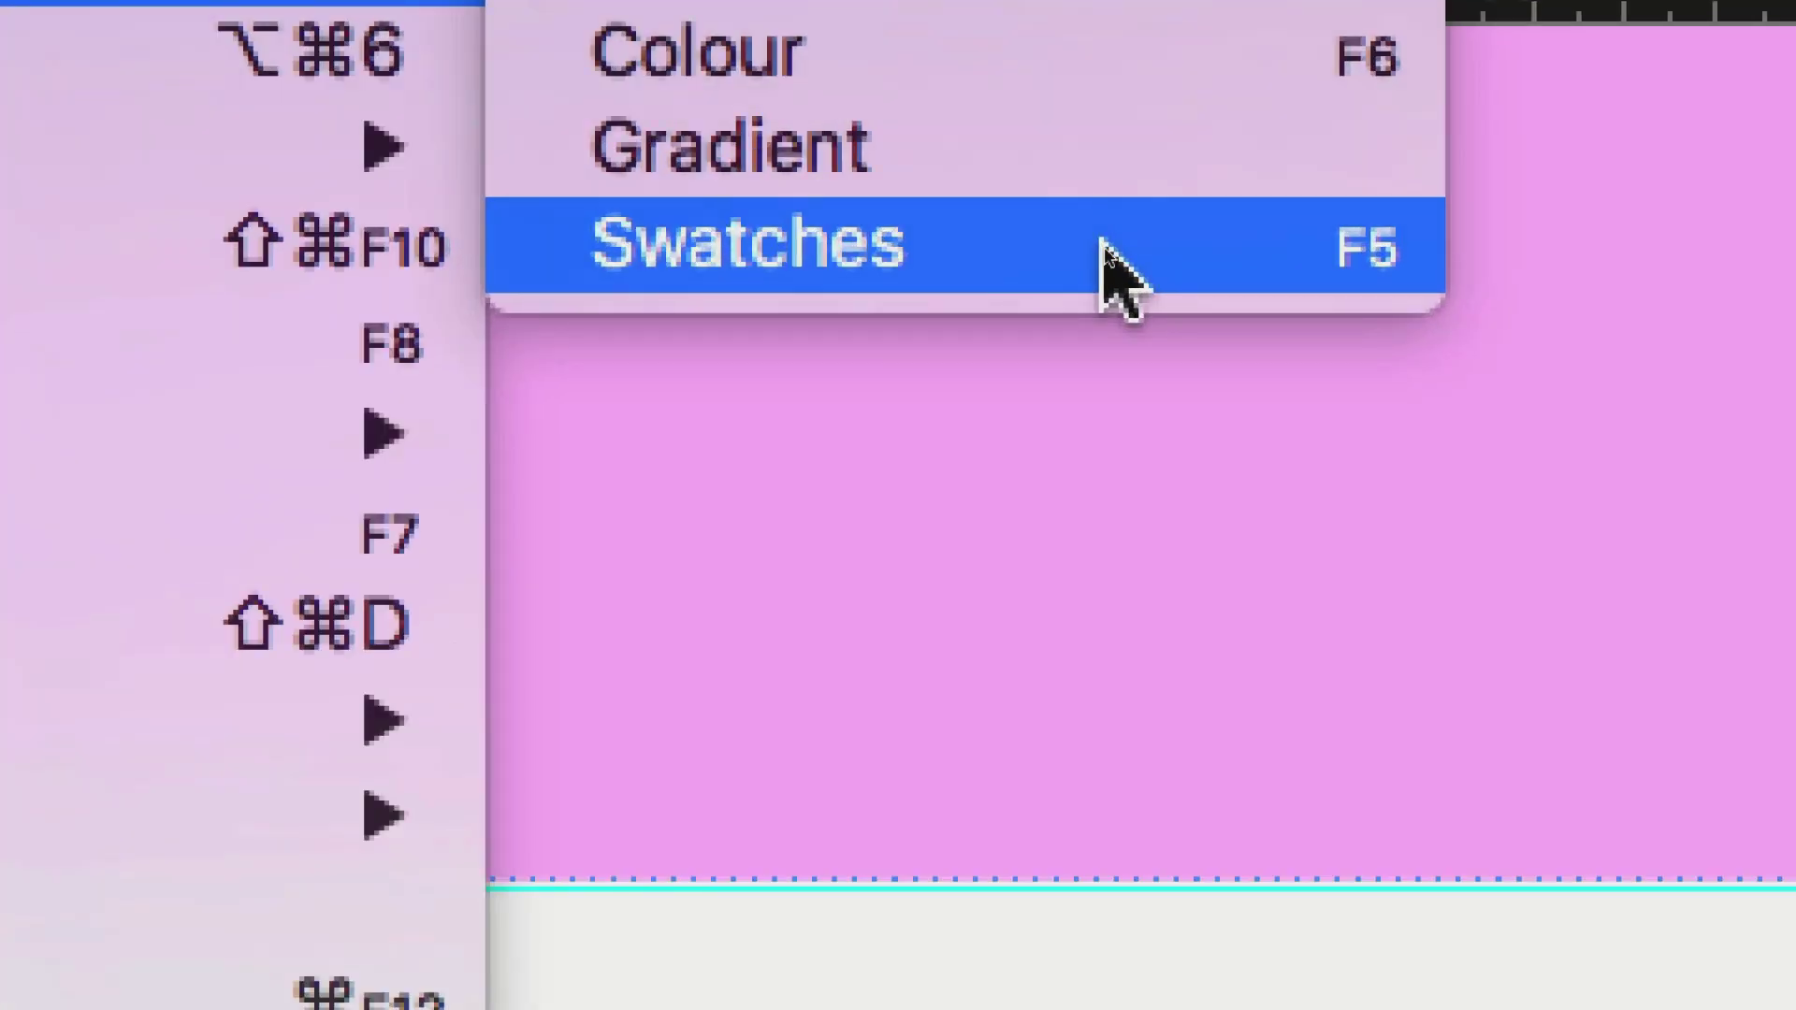
{"action": "left_click", "coordinate": [1104, 245]}
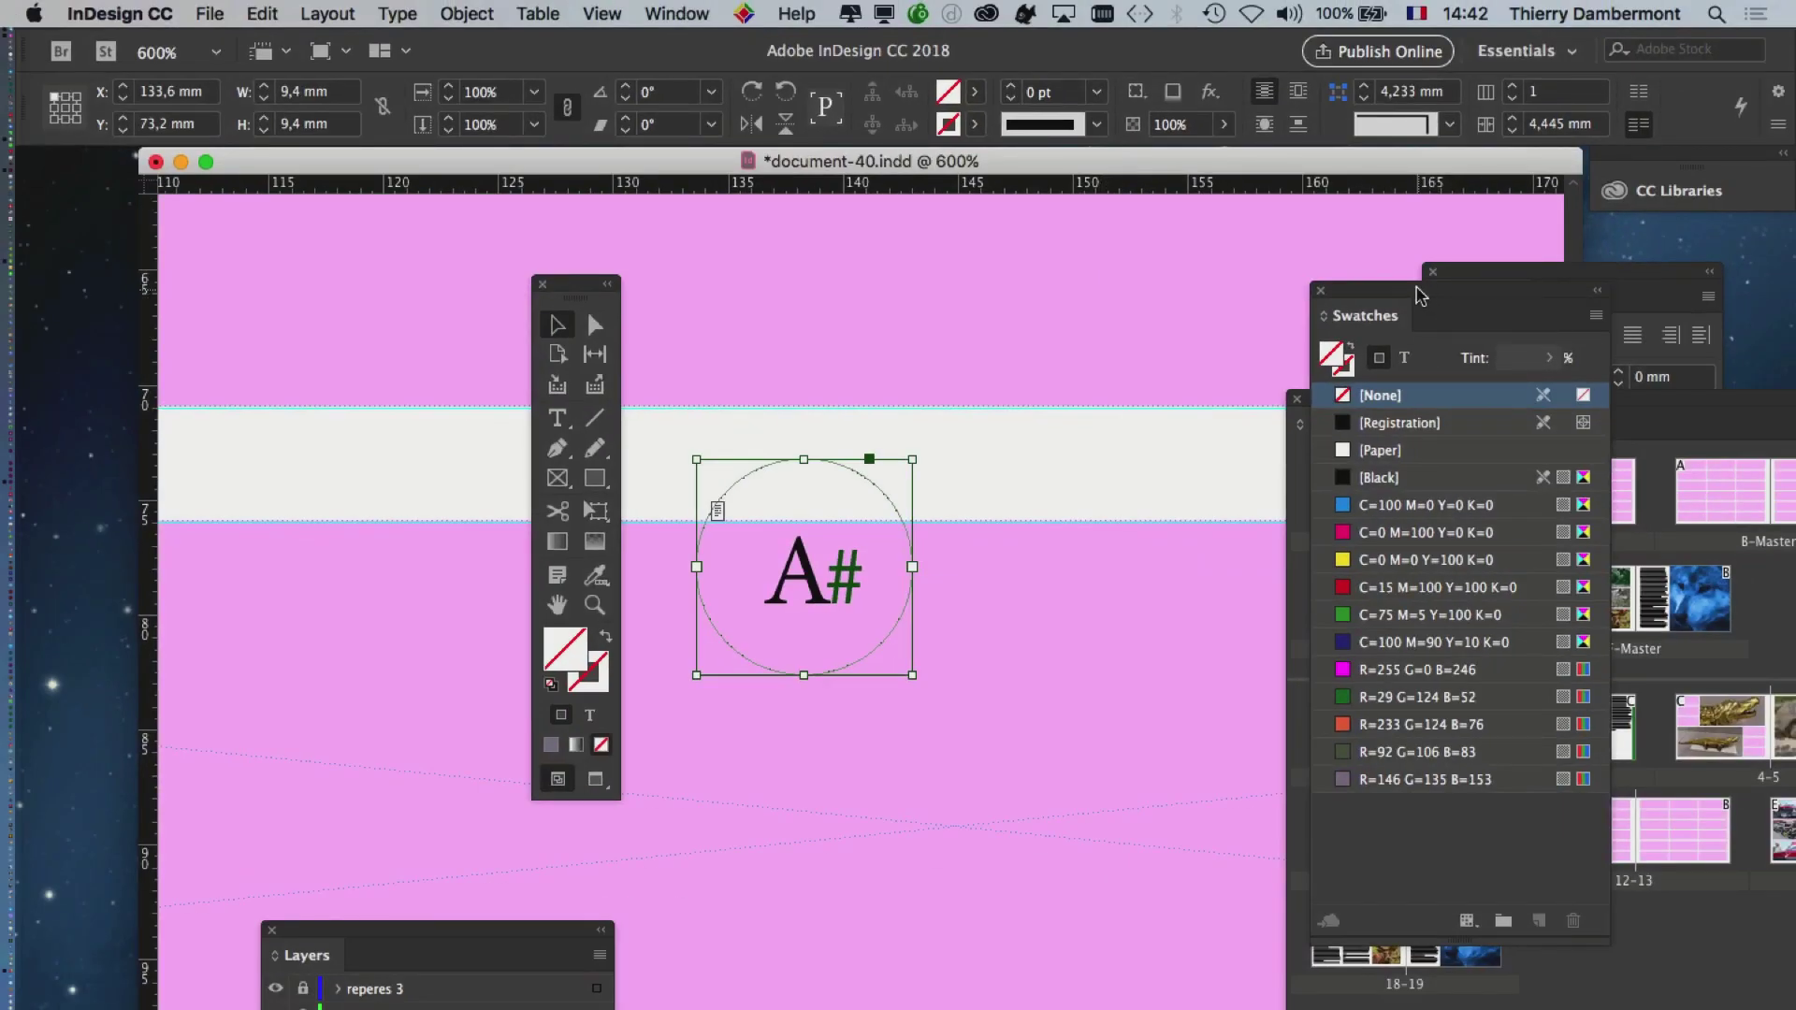
{"action": "left_click_drag", "start_coordinate": [1419, 292], "coordinate": [1065, 237]}
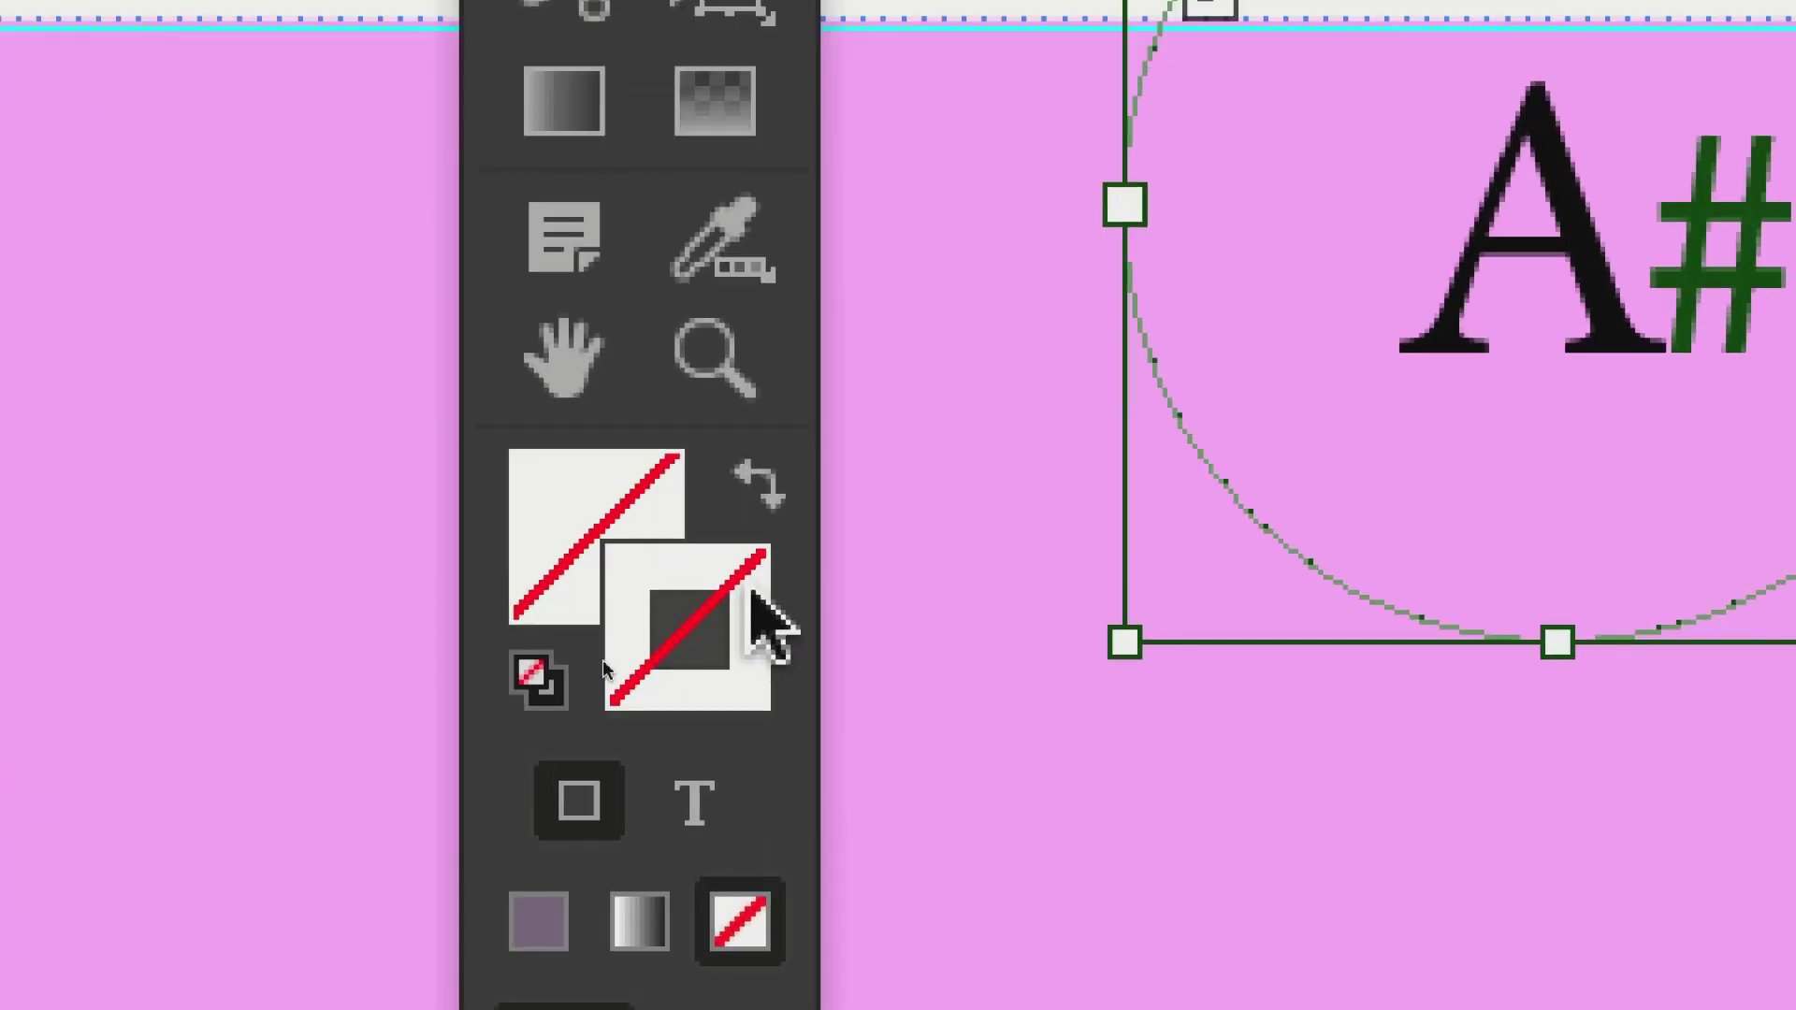
{"action": "left_click", "coordinate": [667, 502]}
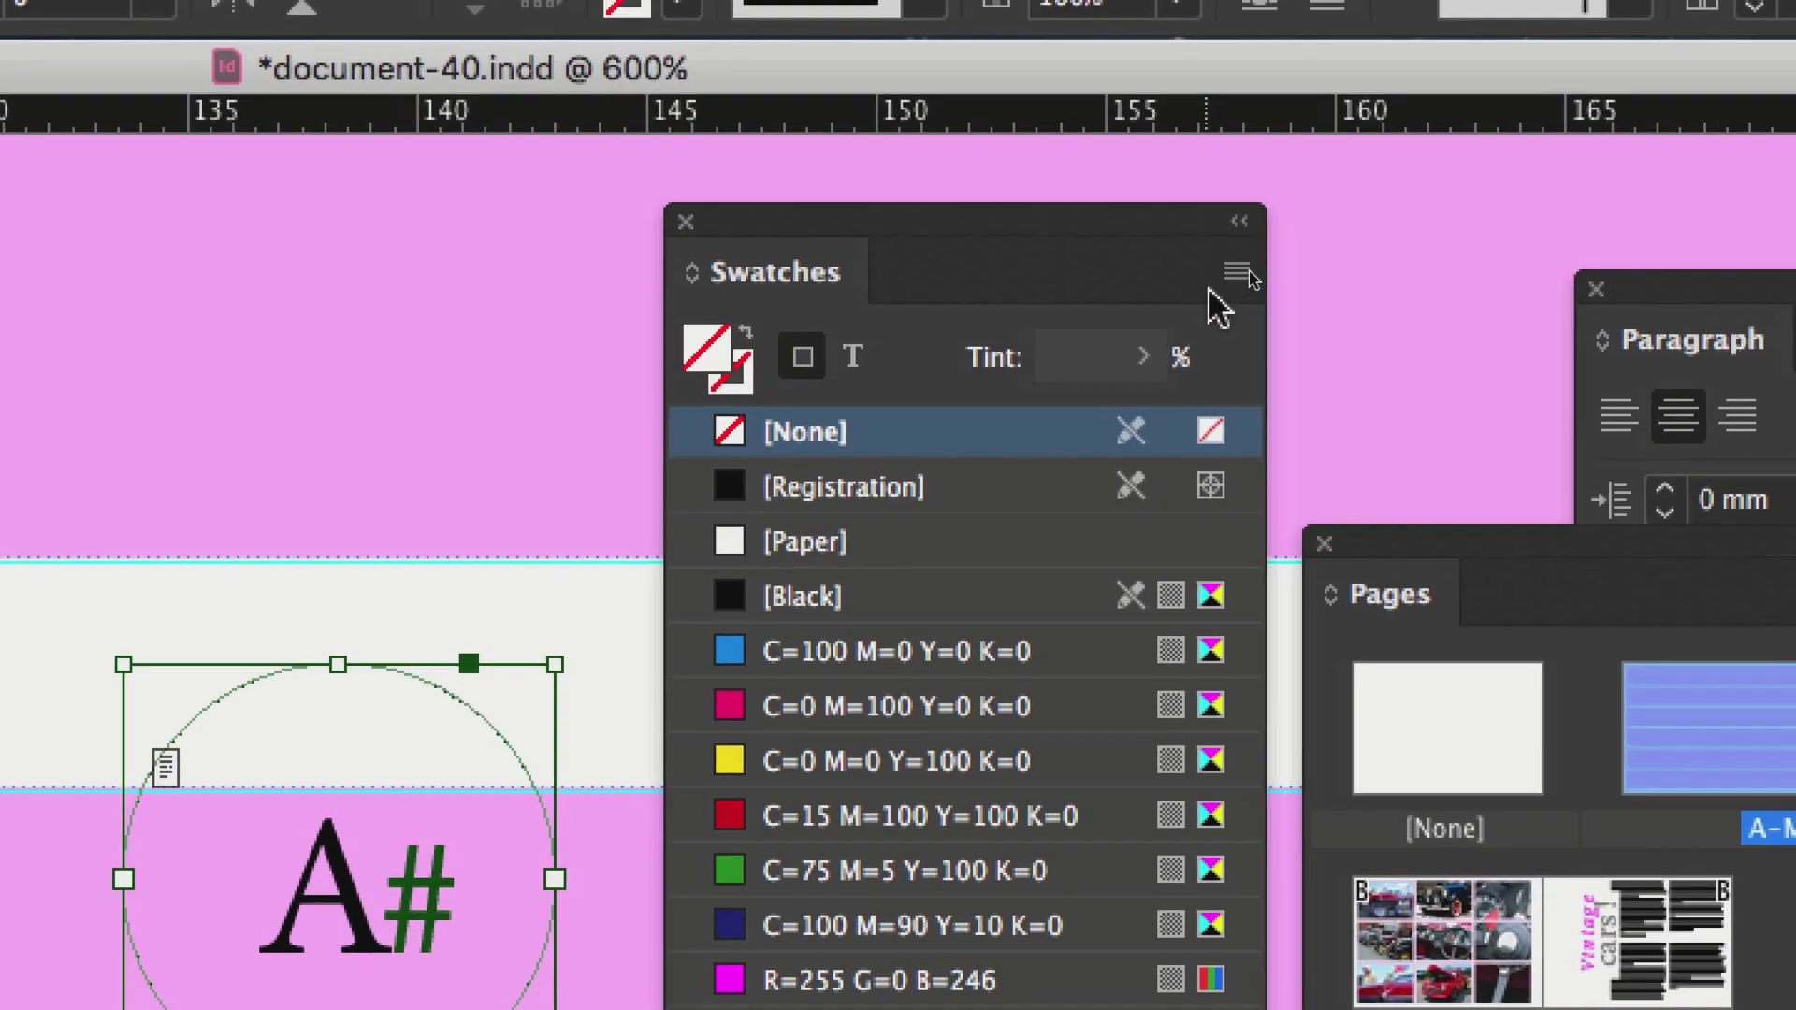
- Start a new process colour swatch in RGB mode, keeping its dialog clear of the circular frame
{"action": "left_click", "coordinate": [1219, 282]}
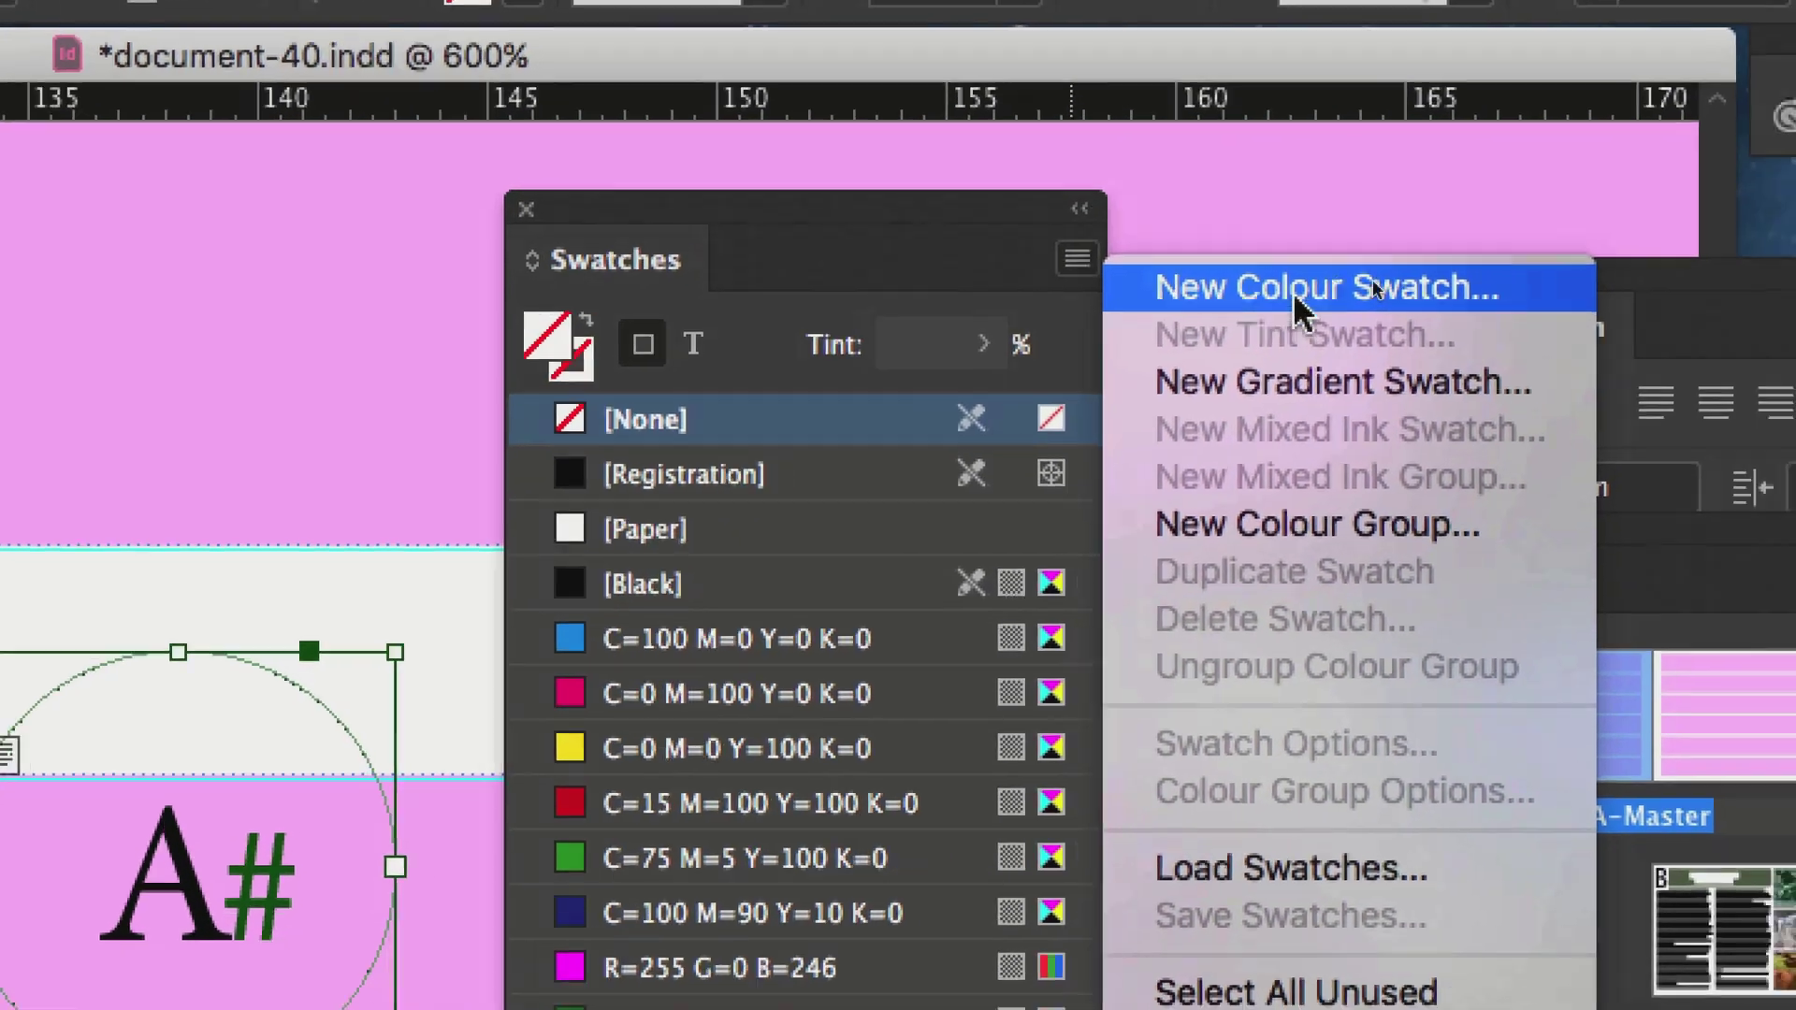
{"action": "left_click", "coordinate": [1303, 292]}
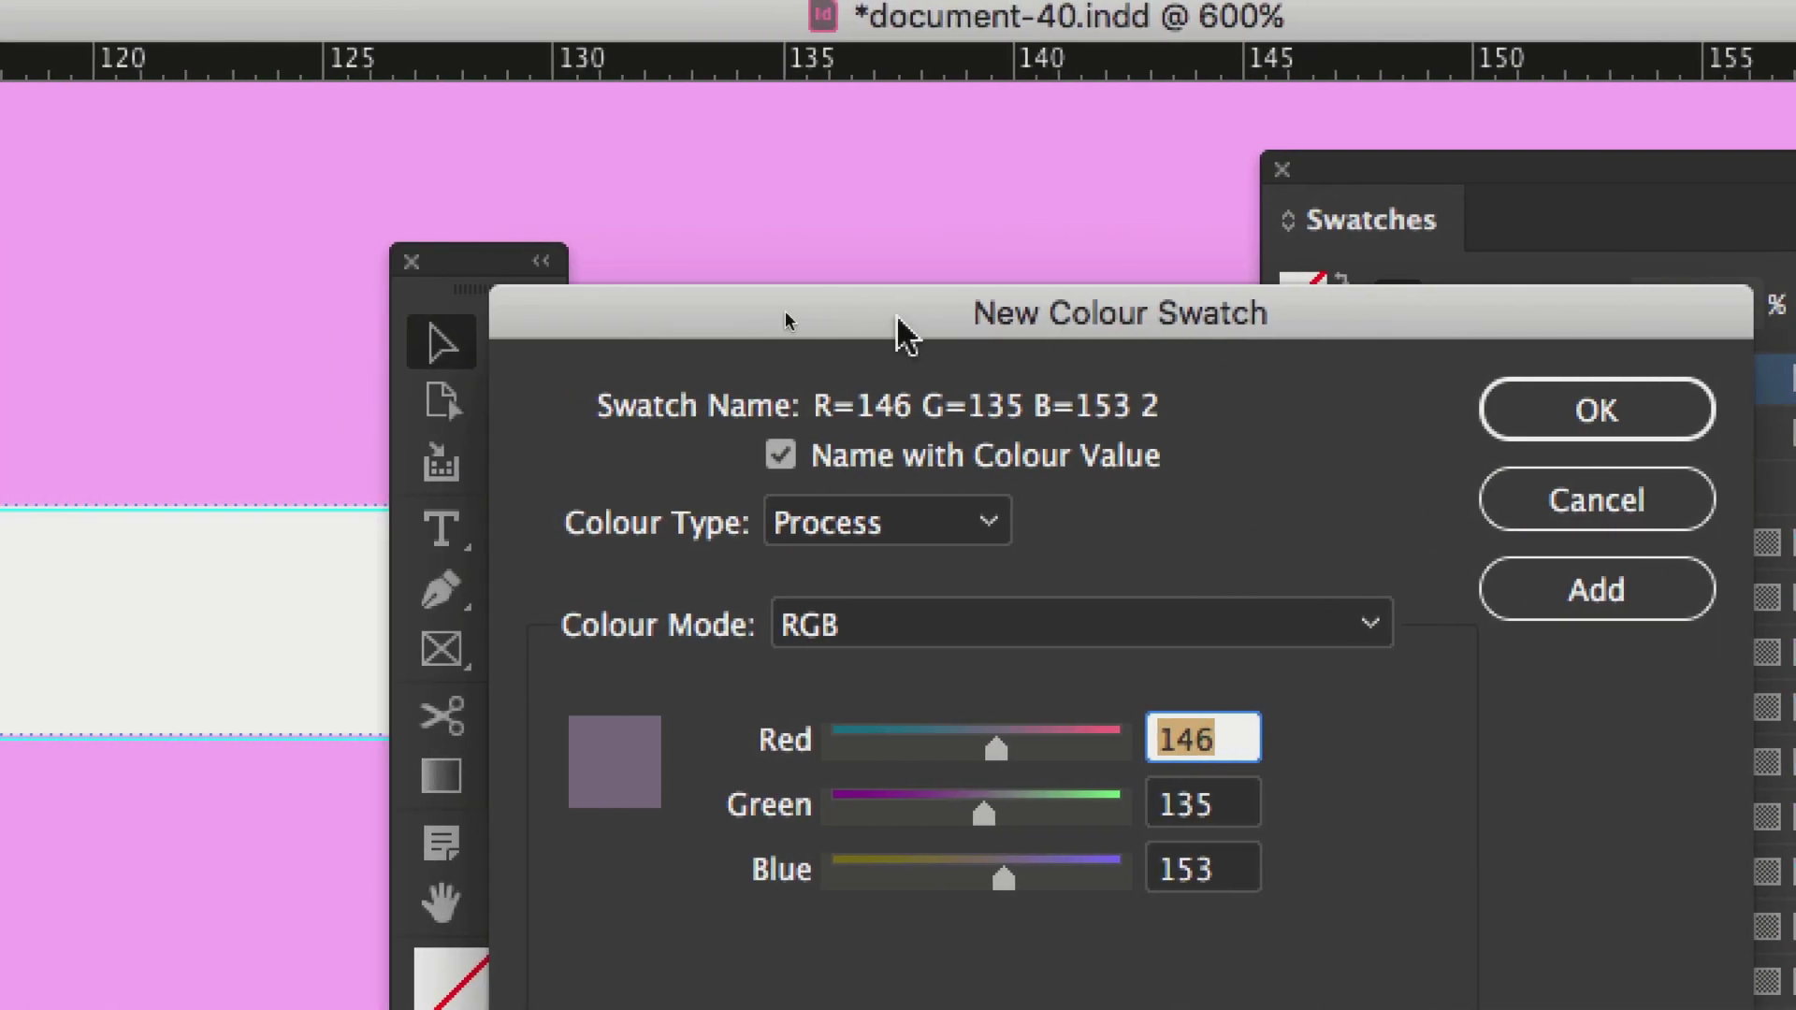
{"action": "left_click_drag", "start_coordinate": [896, 318], "coordinate": [1795, 136]}
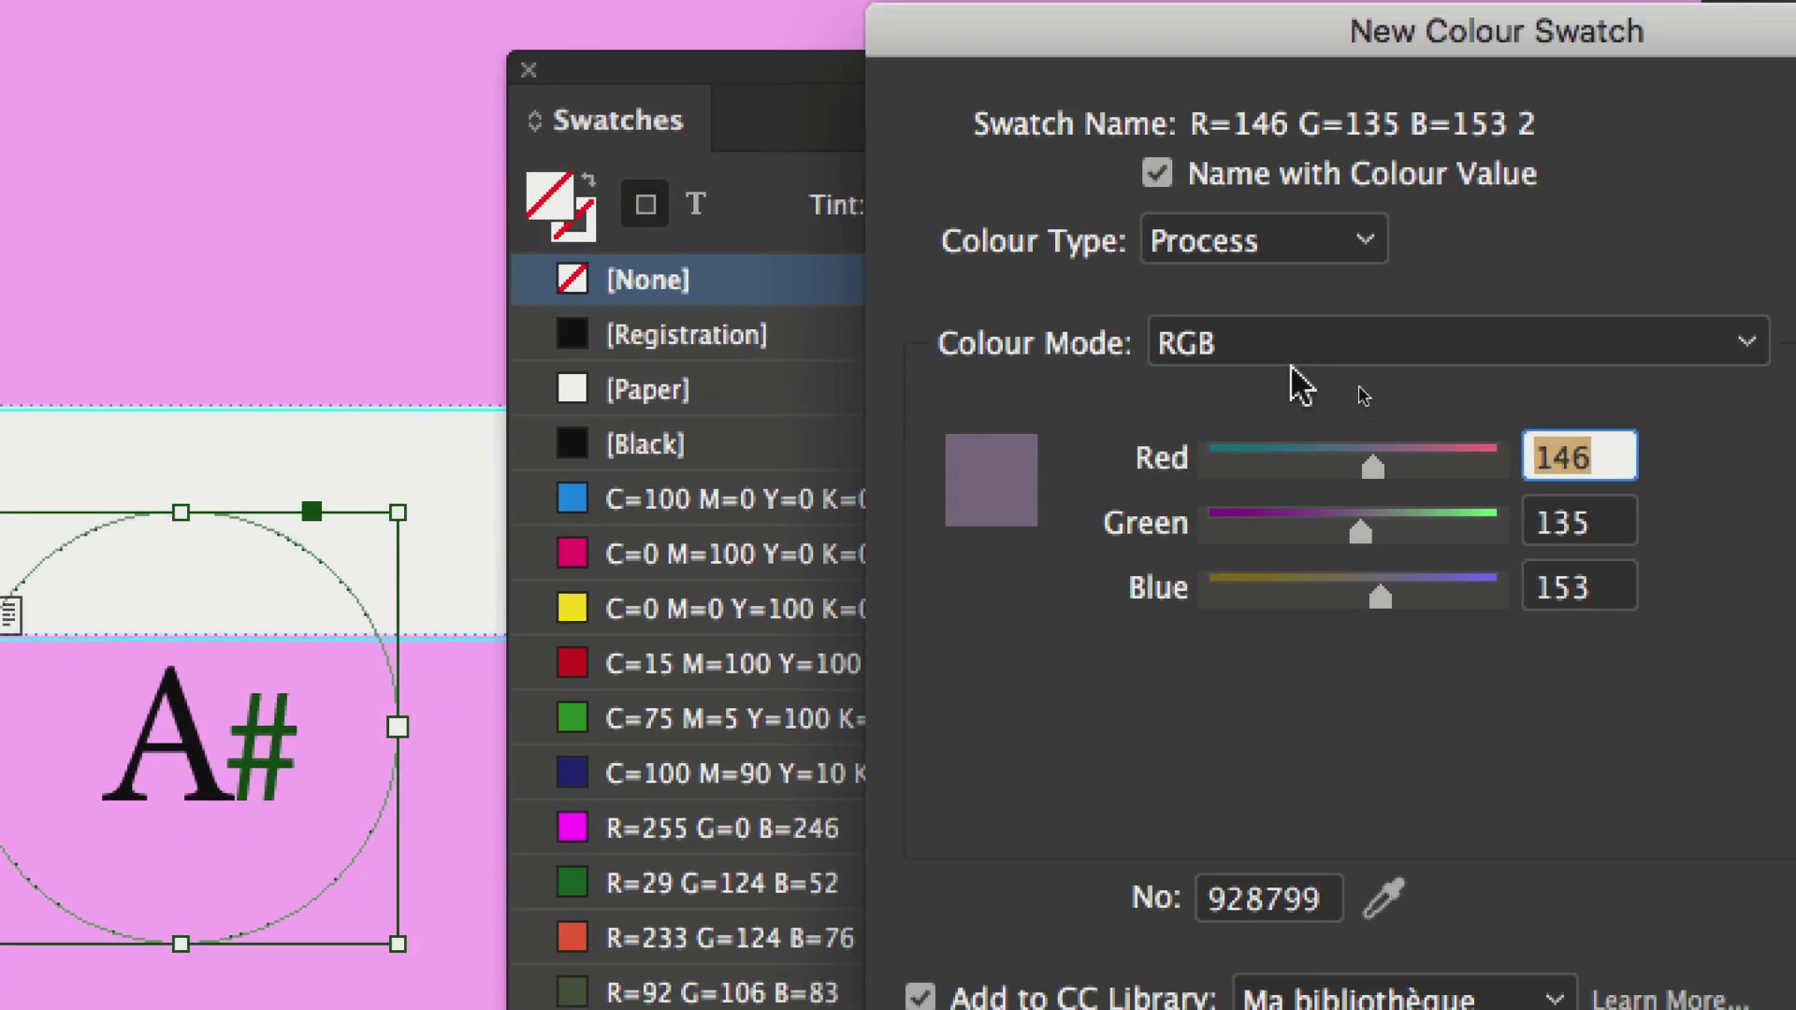
{"action": "left_click", "coordinate": [1293, 366]}
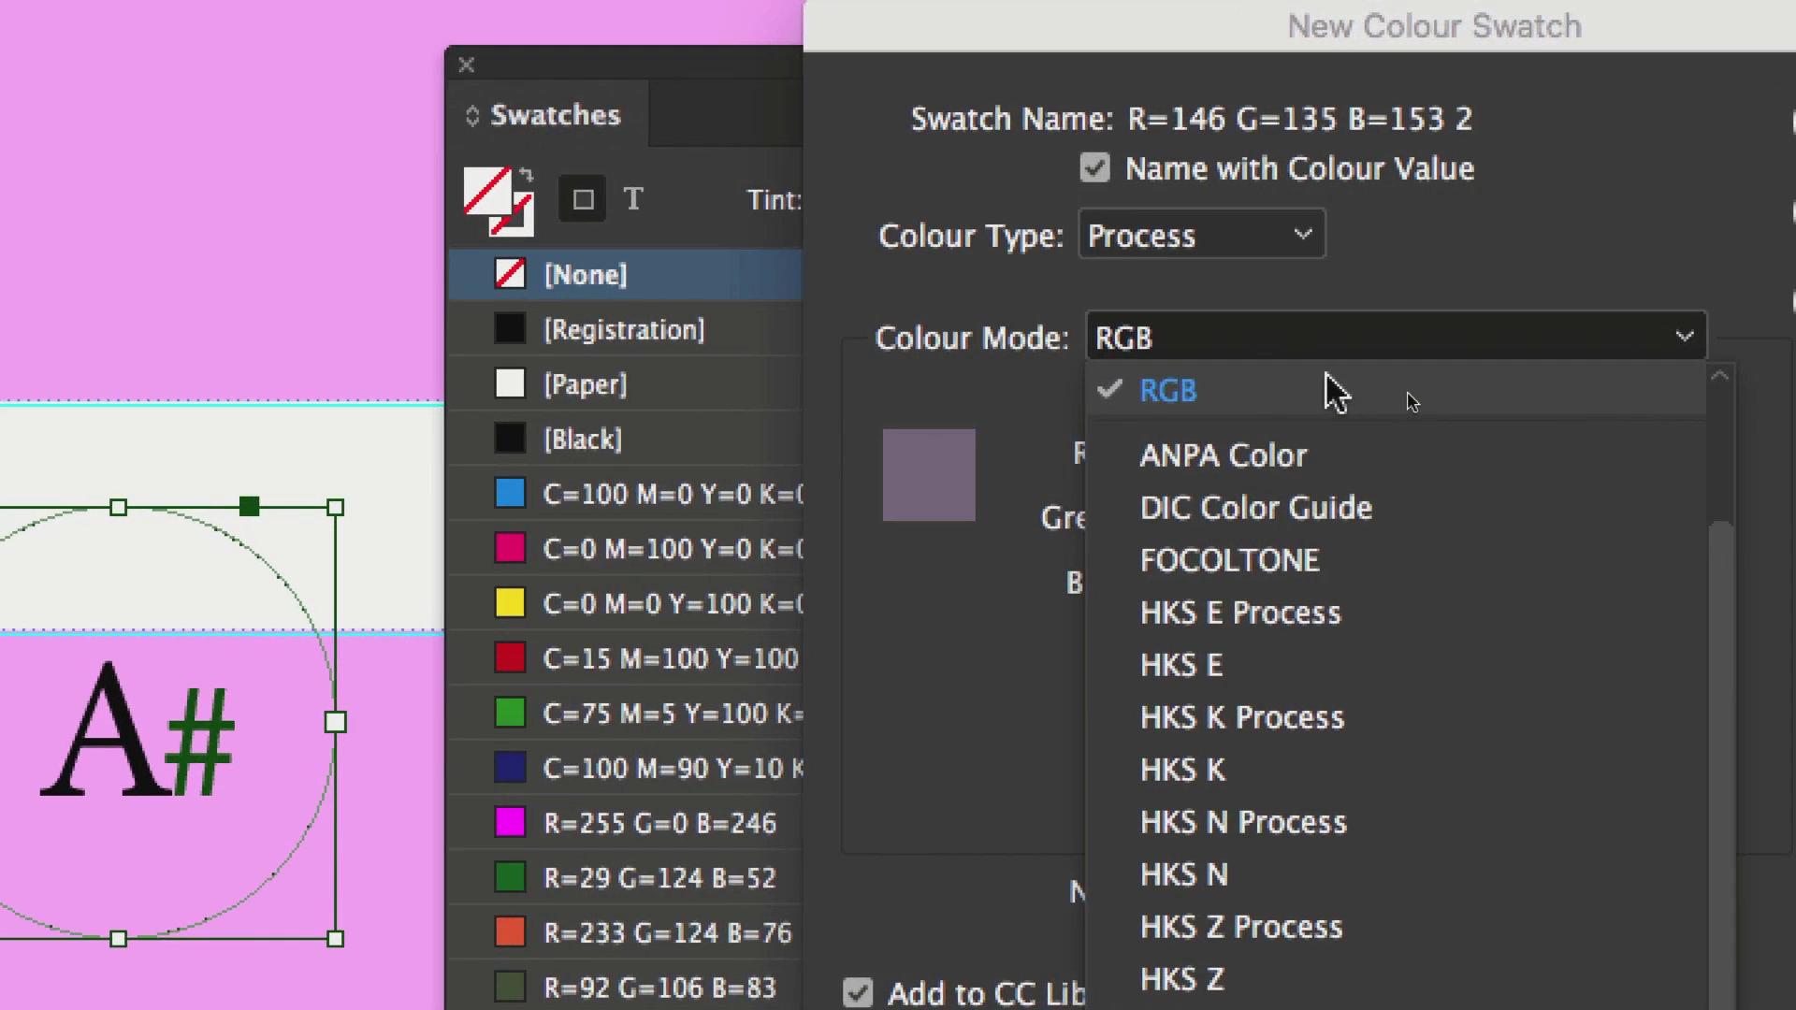
{"action": "scroll", "coordinate": [1395, 393], "scroll_direction": "up", "scroll_amount": 3}
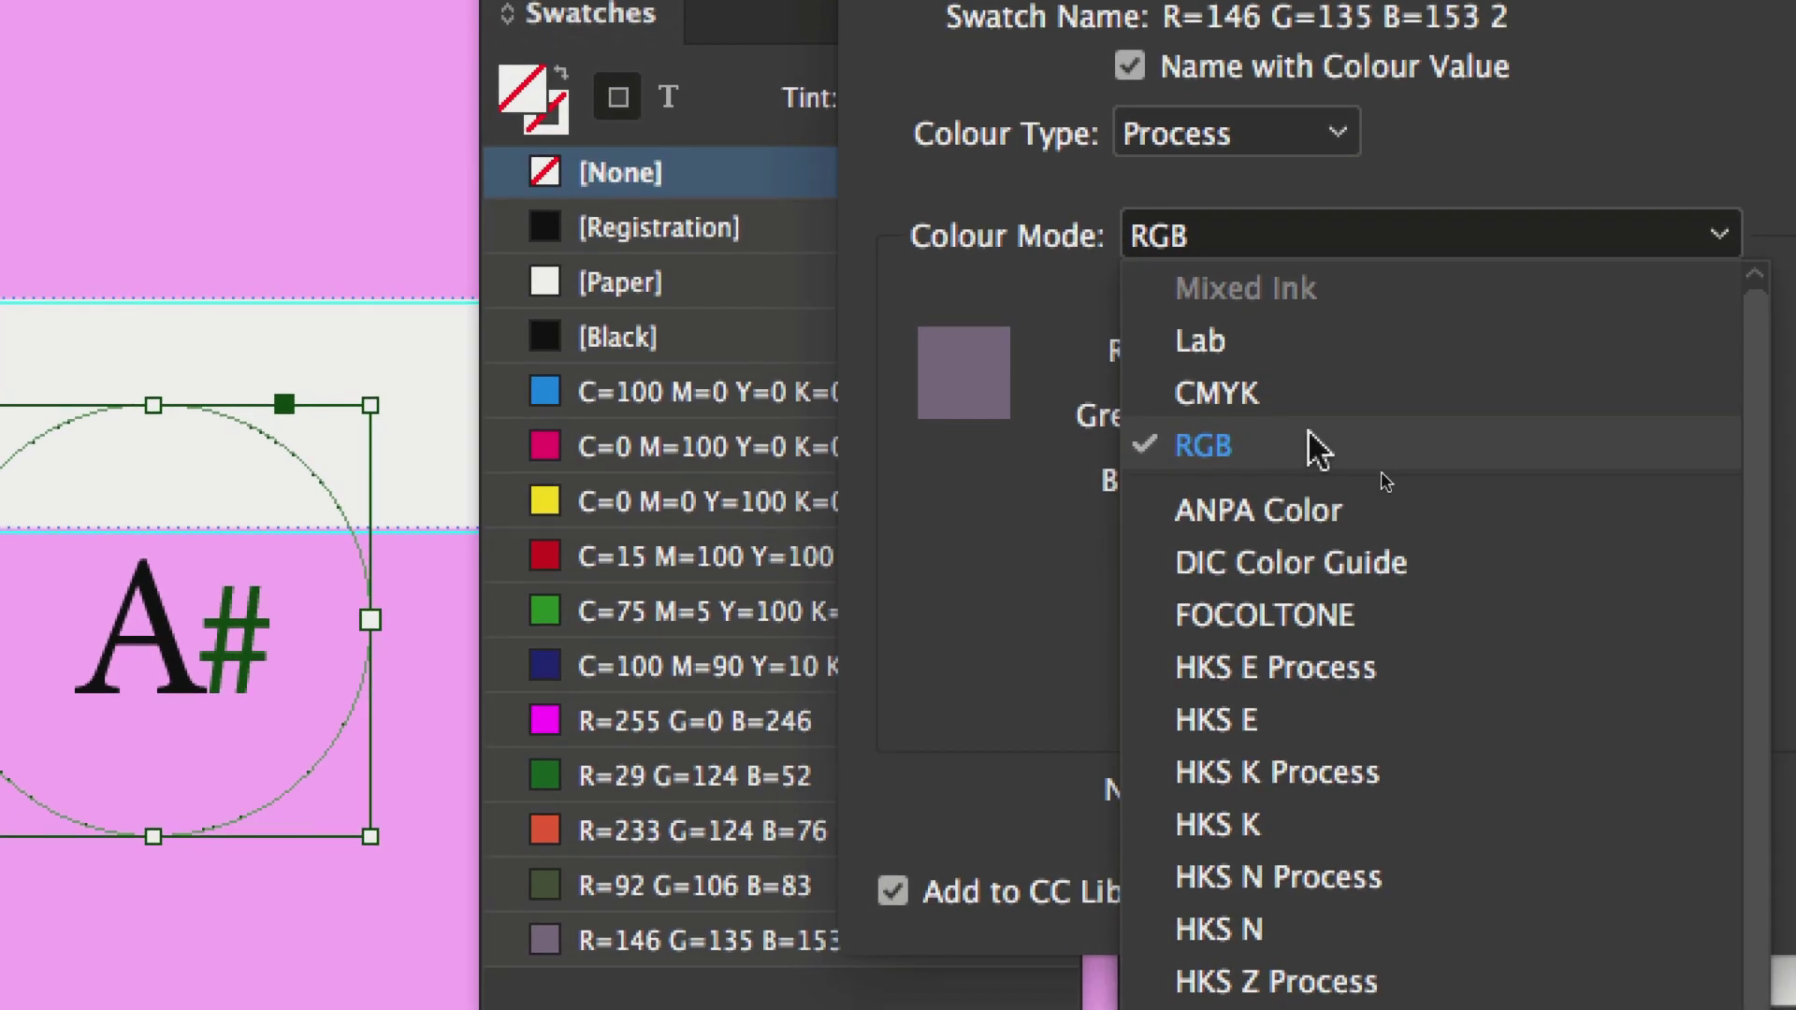
{"action": "left_click", "coordinate": [1274, 542]}
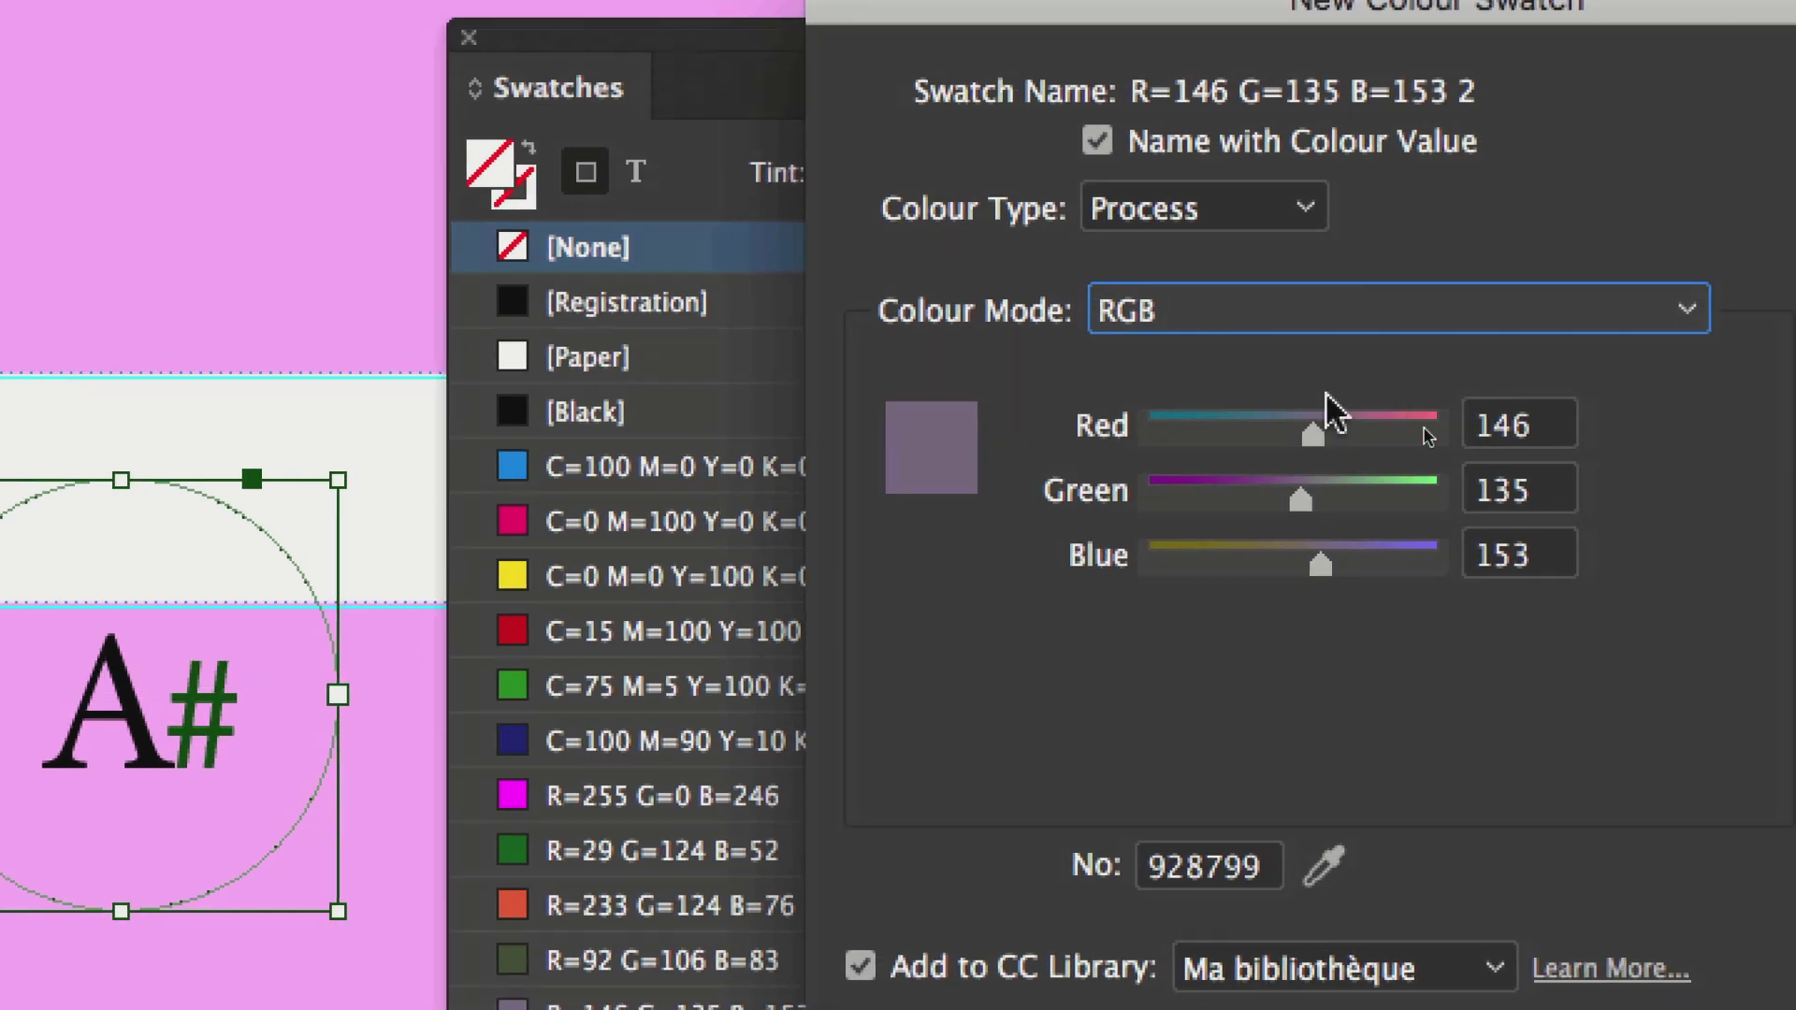
- Mix the new swatch as R=72 G=105 B=153 and accept it as the circular frame's fill
{"action": "left_click", "coordinate": [1233, 420]}
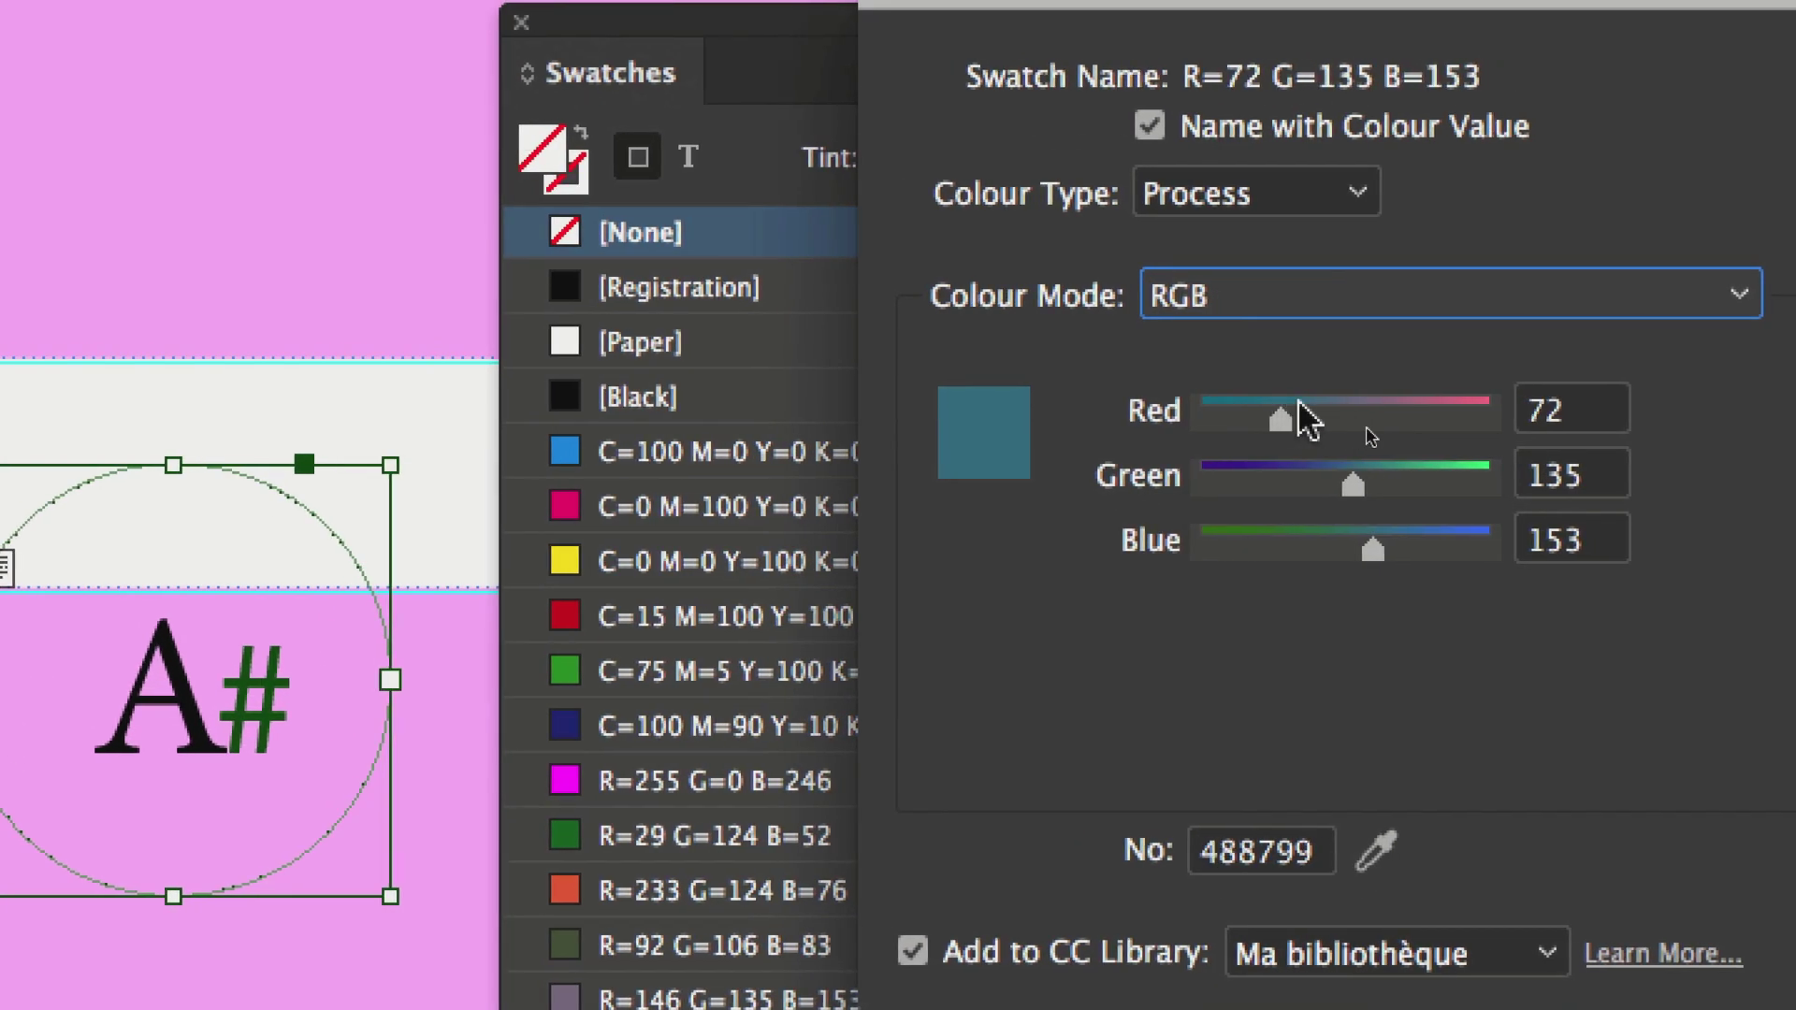
{"action": "left_click_drag", "start_coordinate": [1353, 484], "coordinate": [1449, 477]}
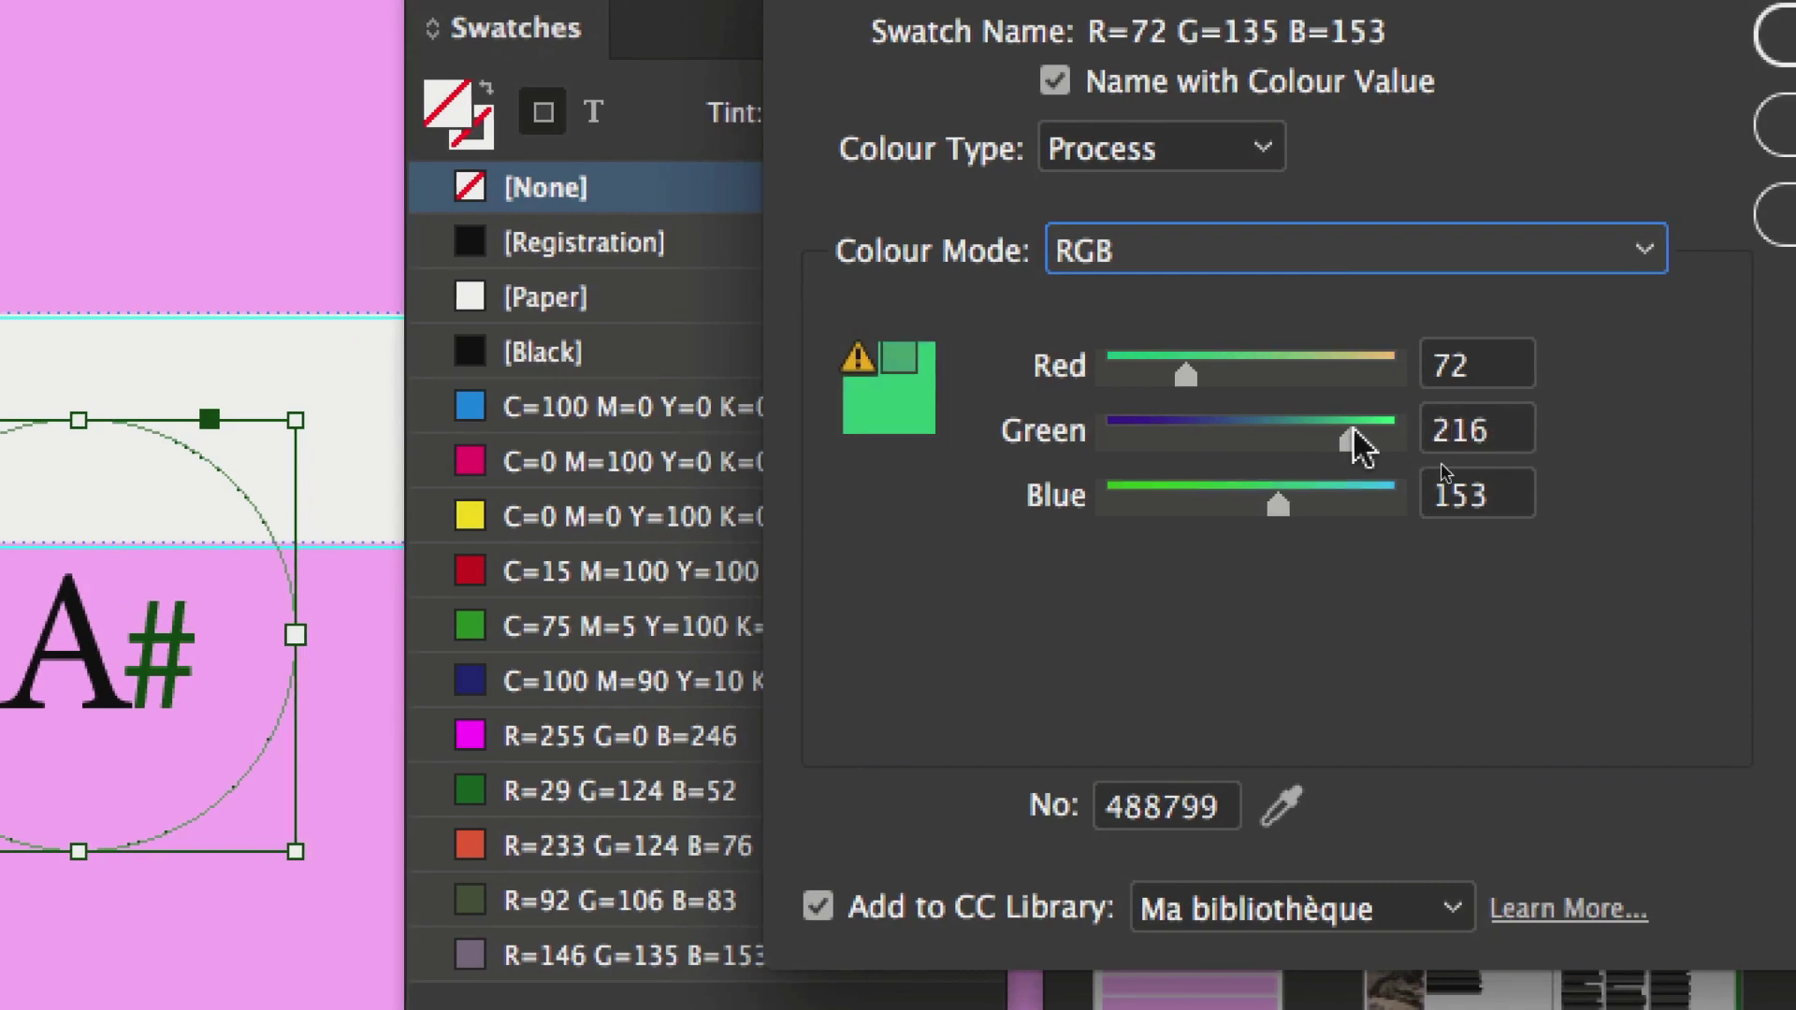
{"action": "left_click_drag", "start_coordinate": [1353, 437], "coordinate": [1227, 440]}
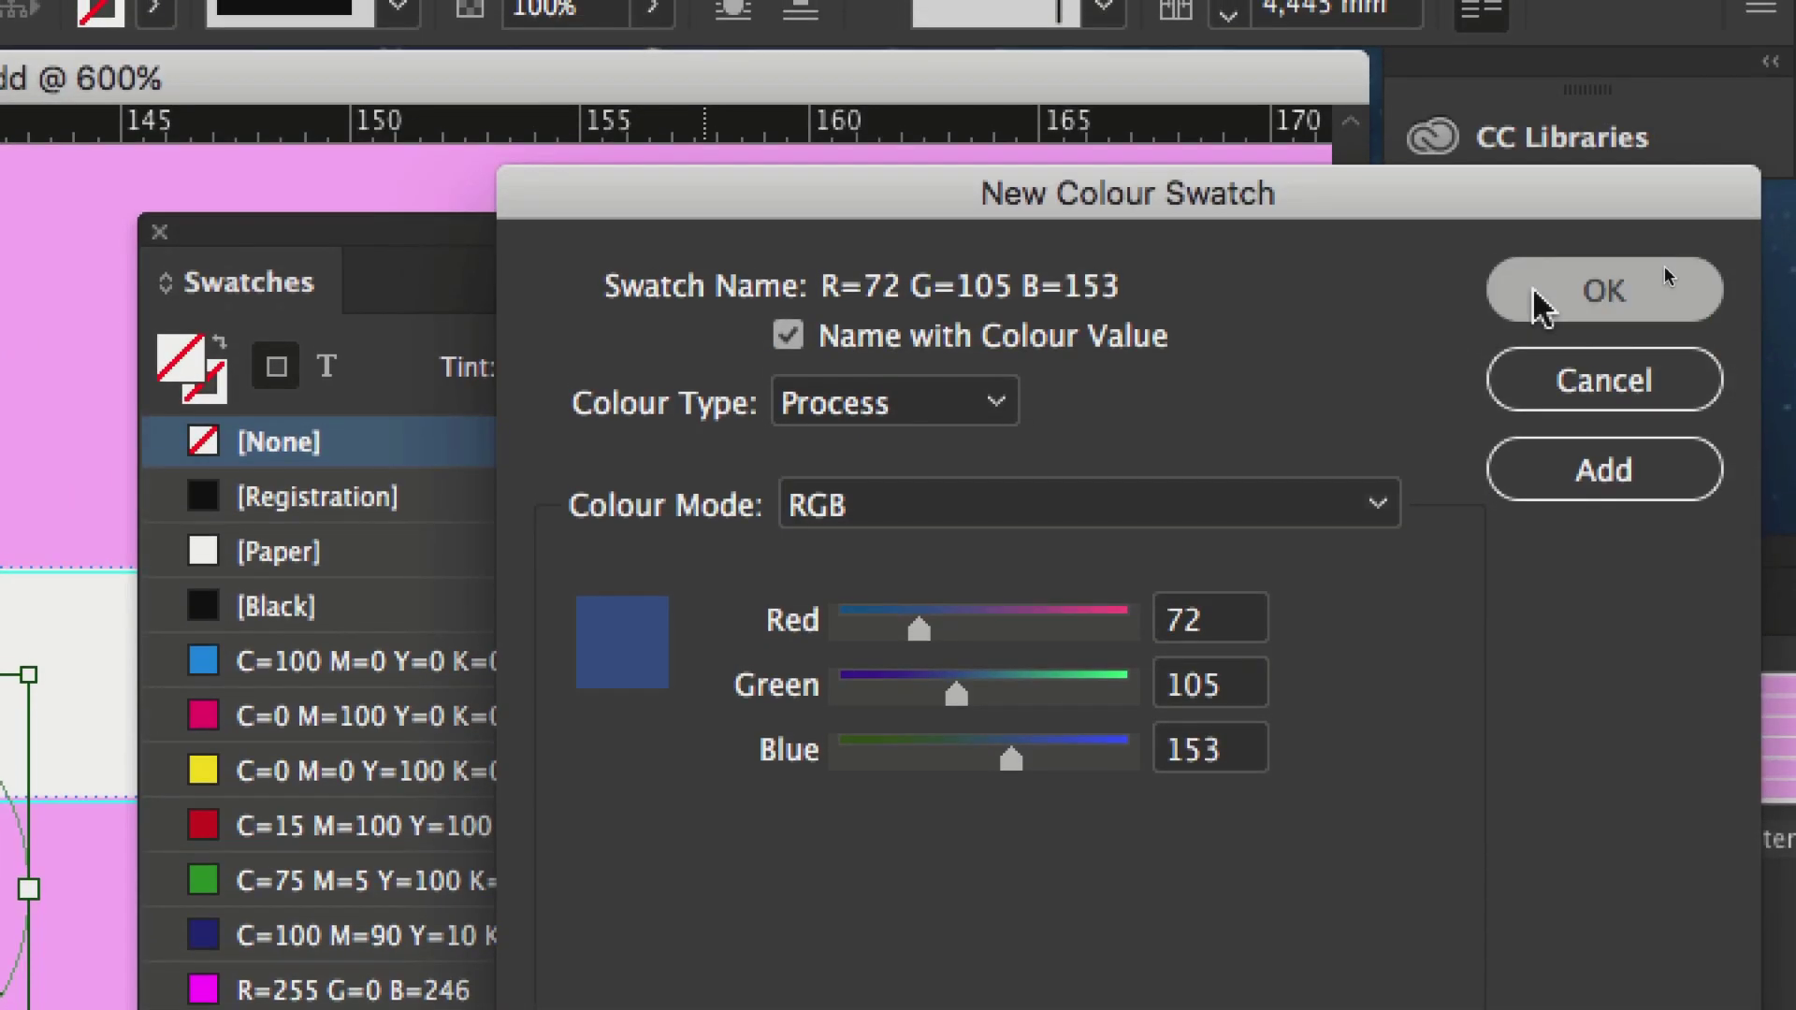
{"action": "left_click", "coordinate": [1538, 297]}
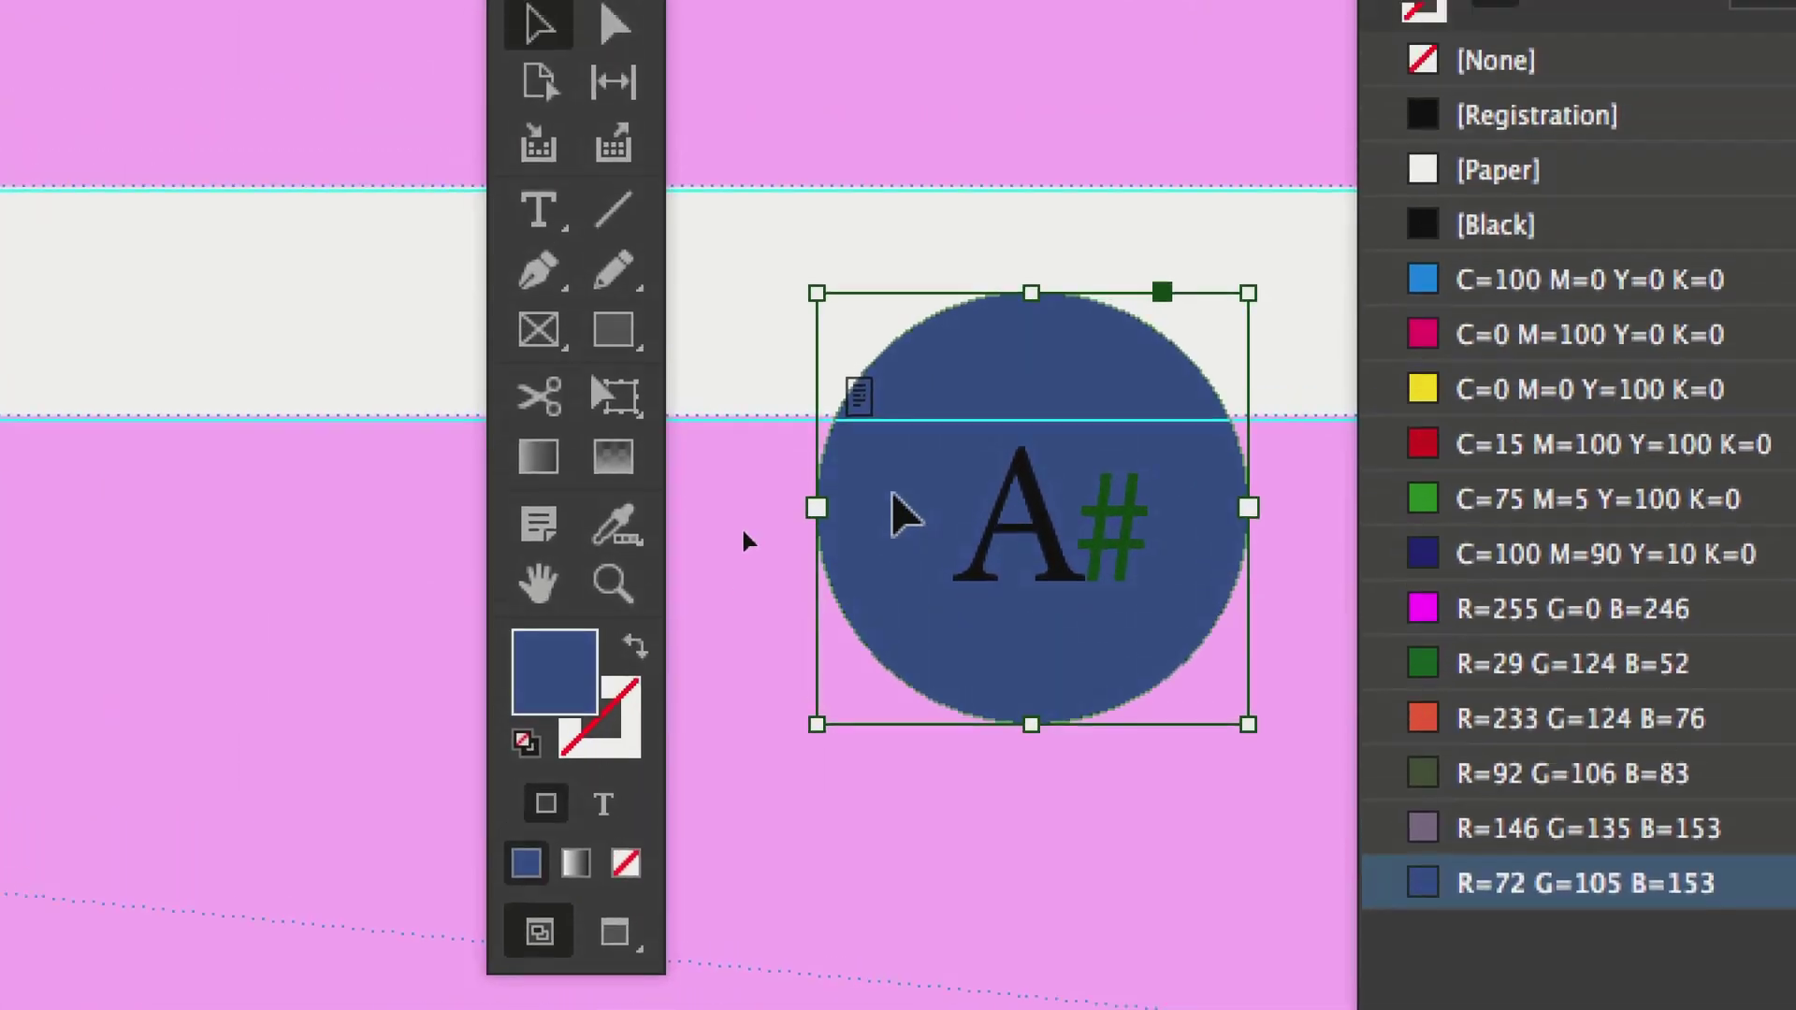
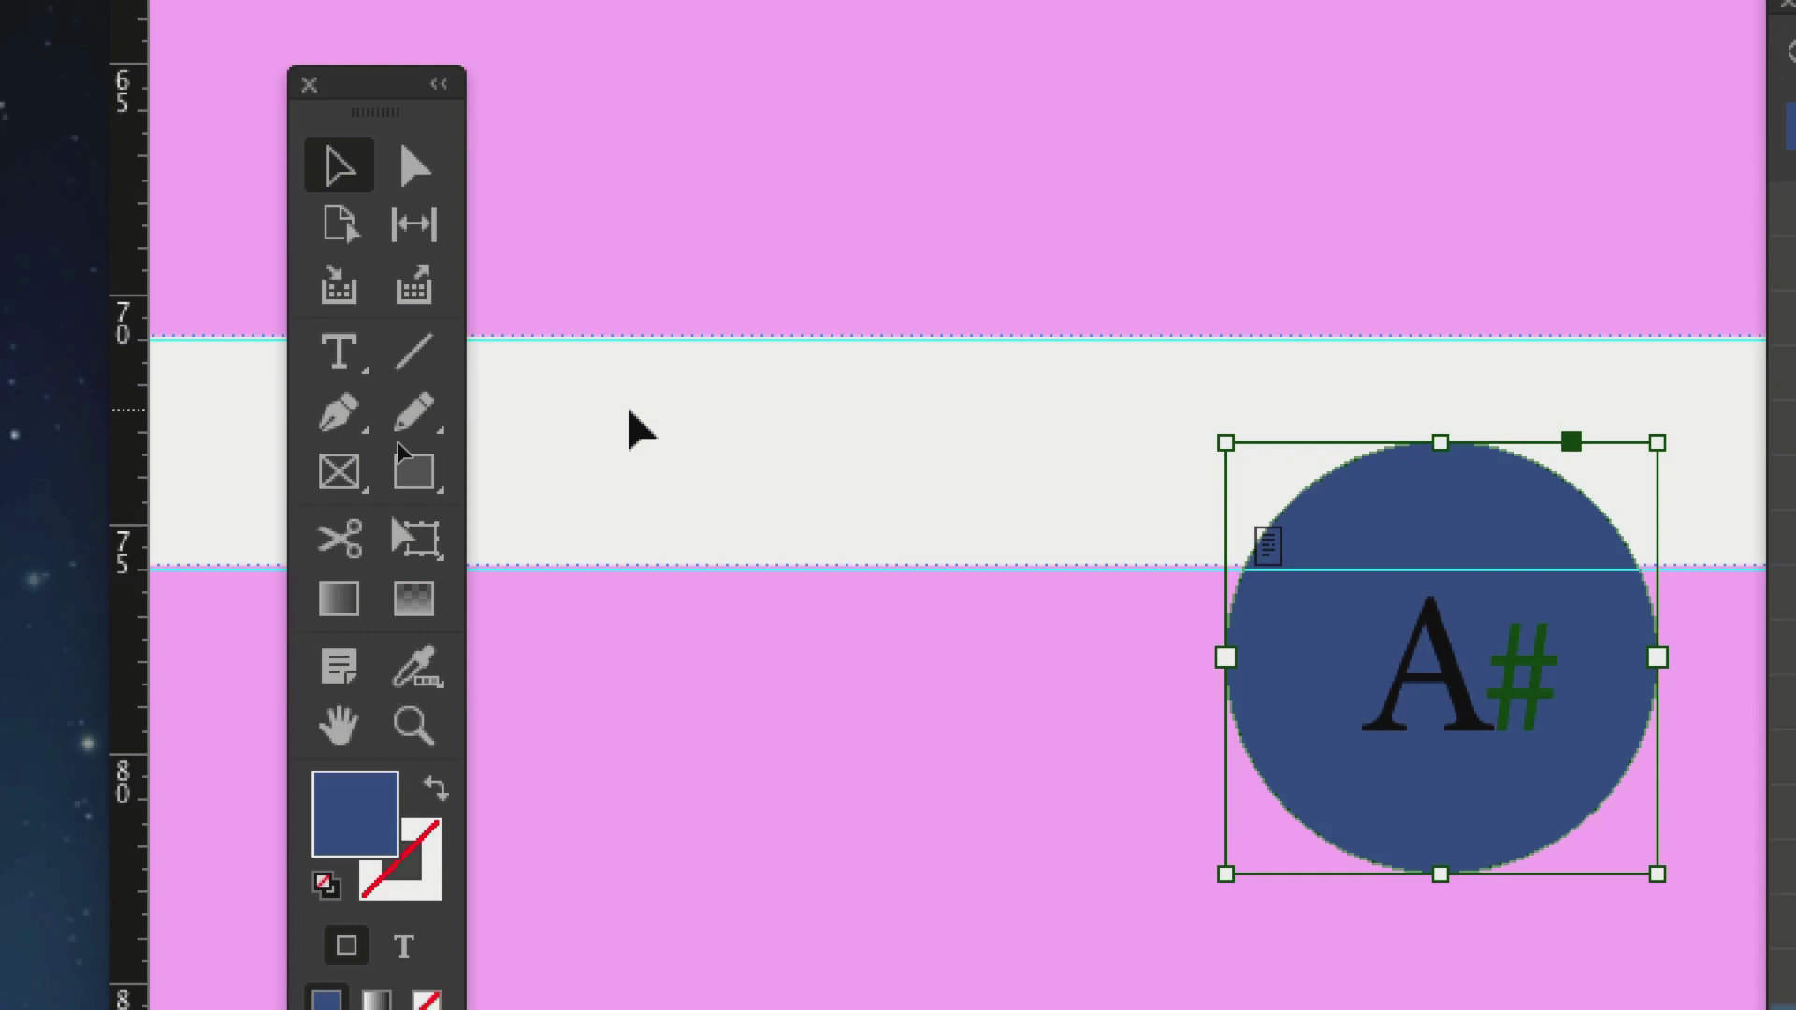
- Deselect the circular frame and open the options of the R=72 G=105 B=153 swatch beside it with preview enabled
{"action": "left_click", "coordinate": [631, 405]}
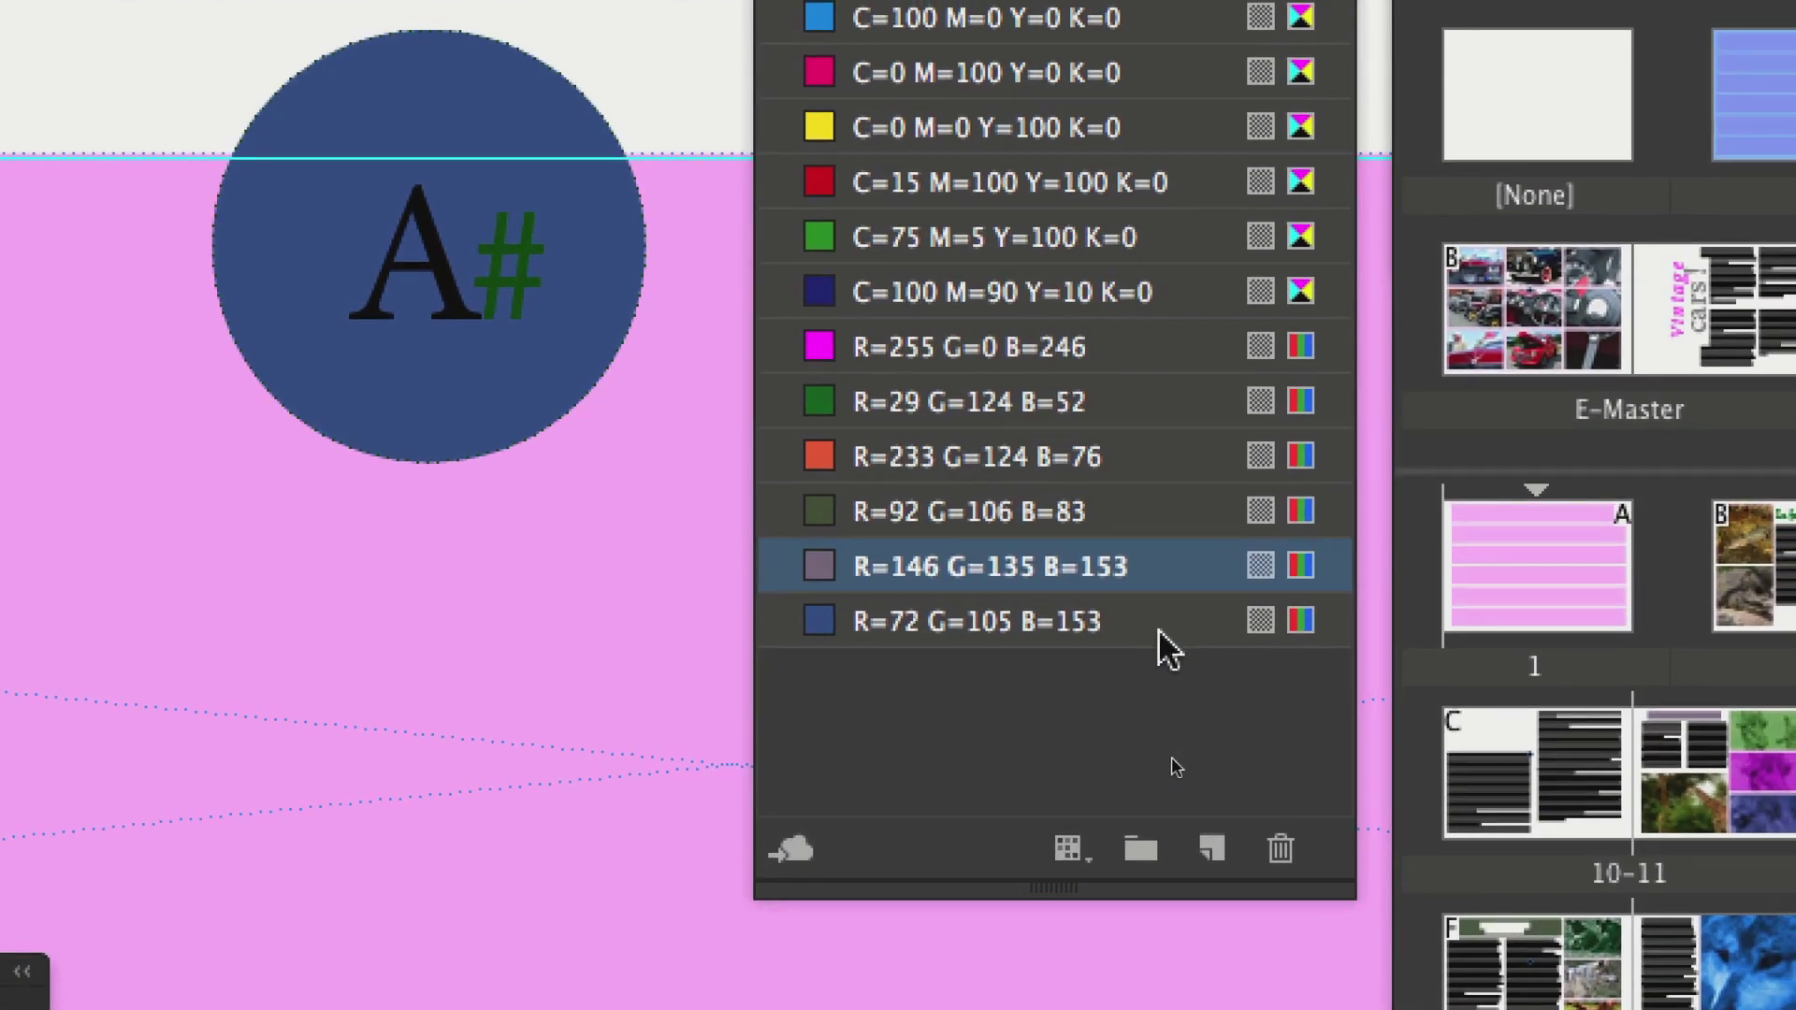
{"action": "left_click", "coordinate": [1159, 629]}
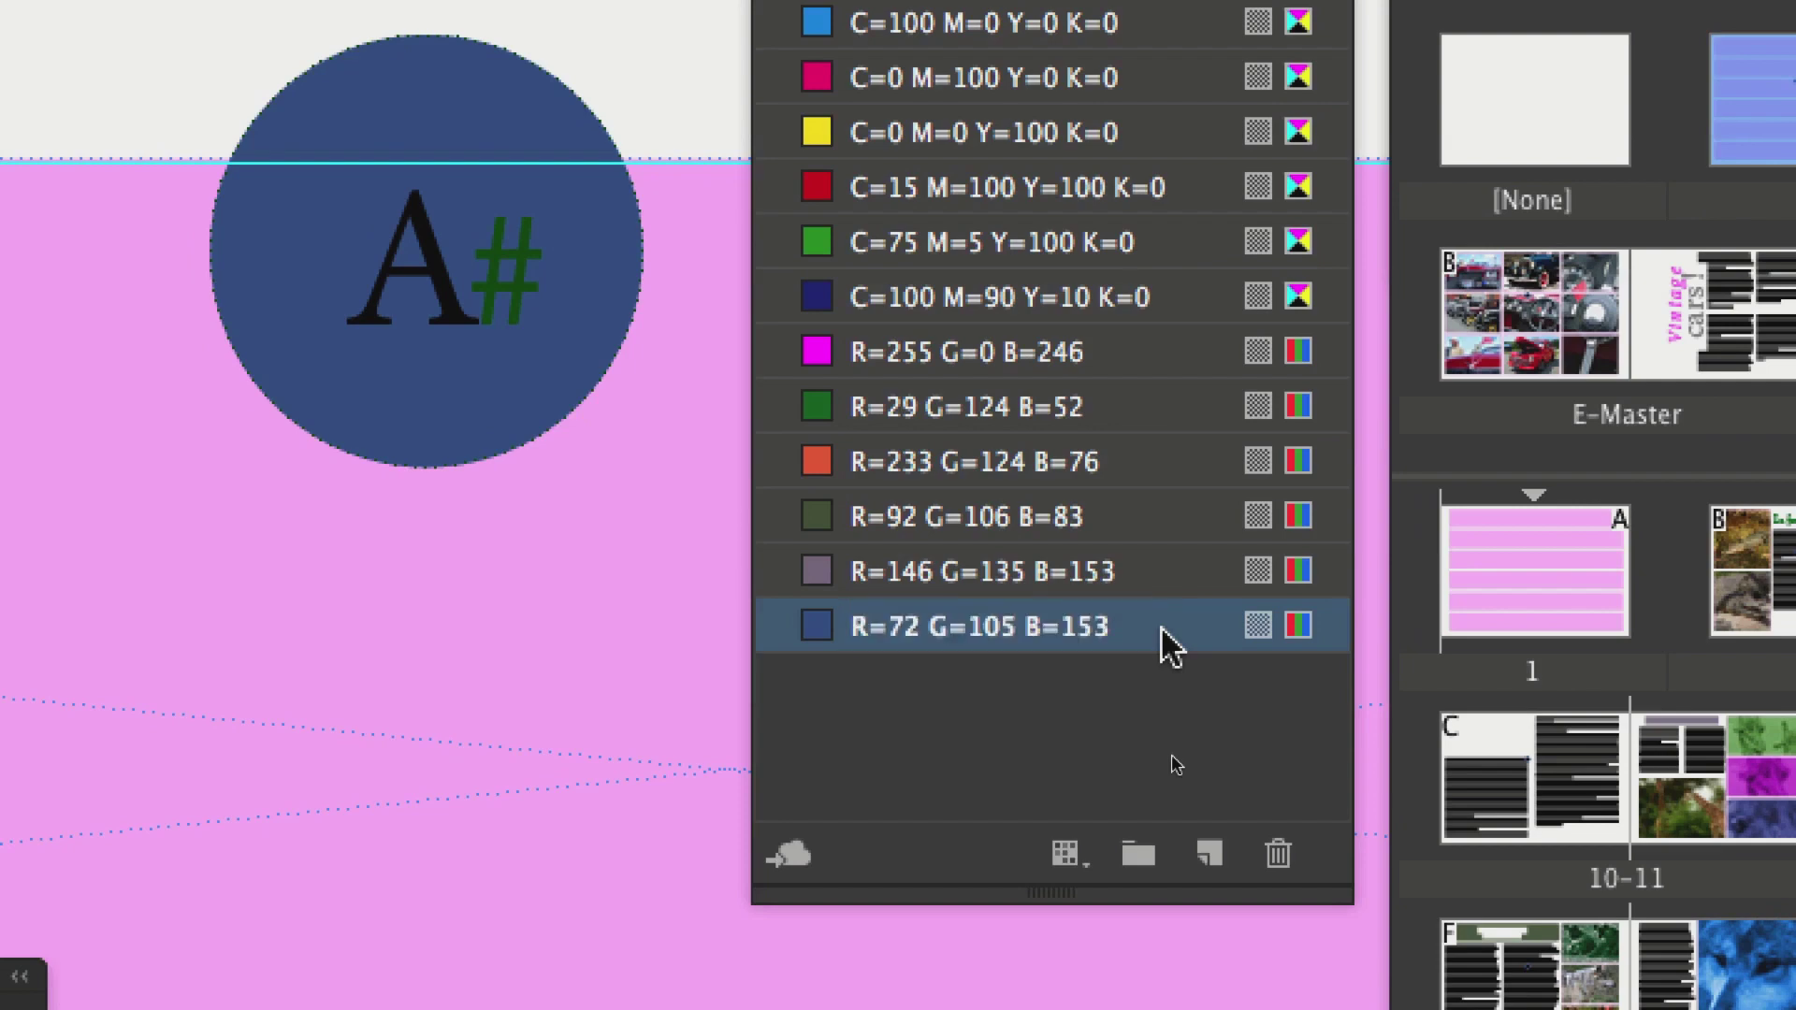
{"action": "double_click", "coordinate": [1159, 626]}
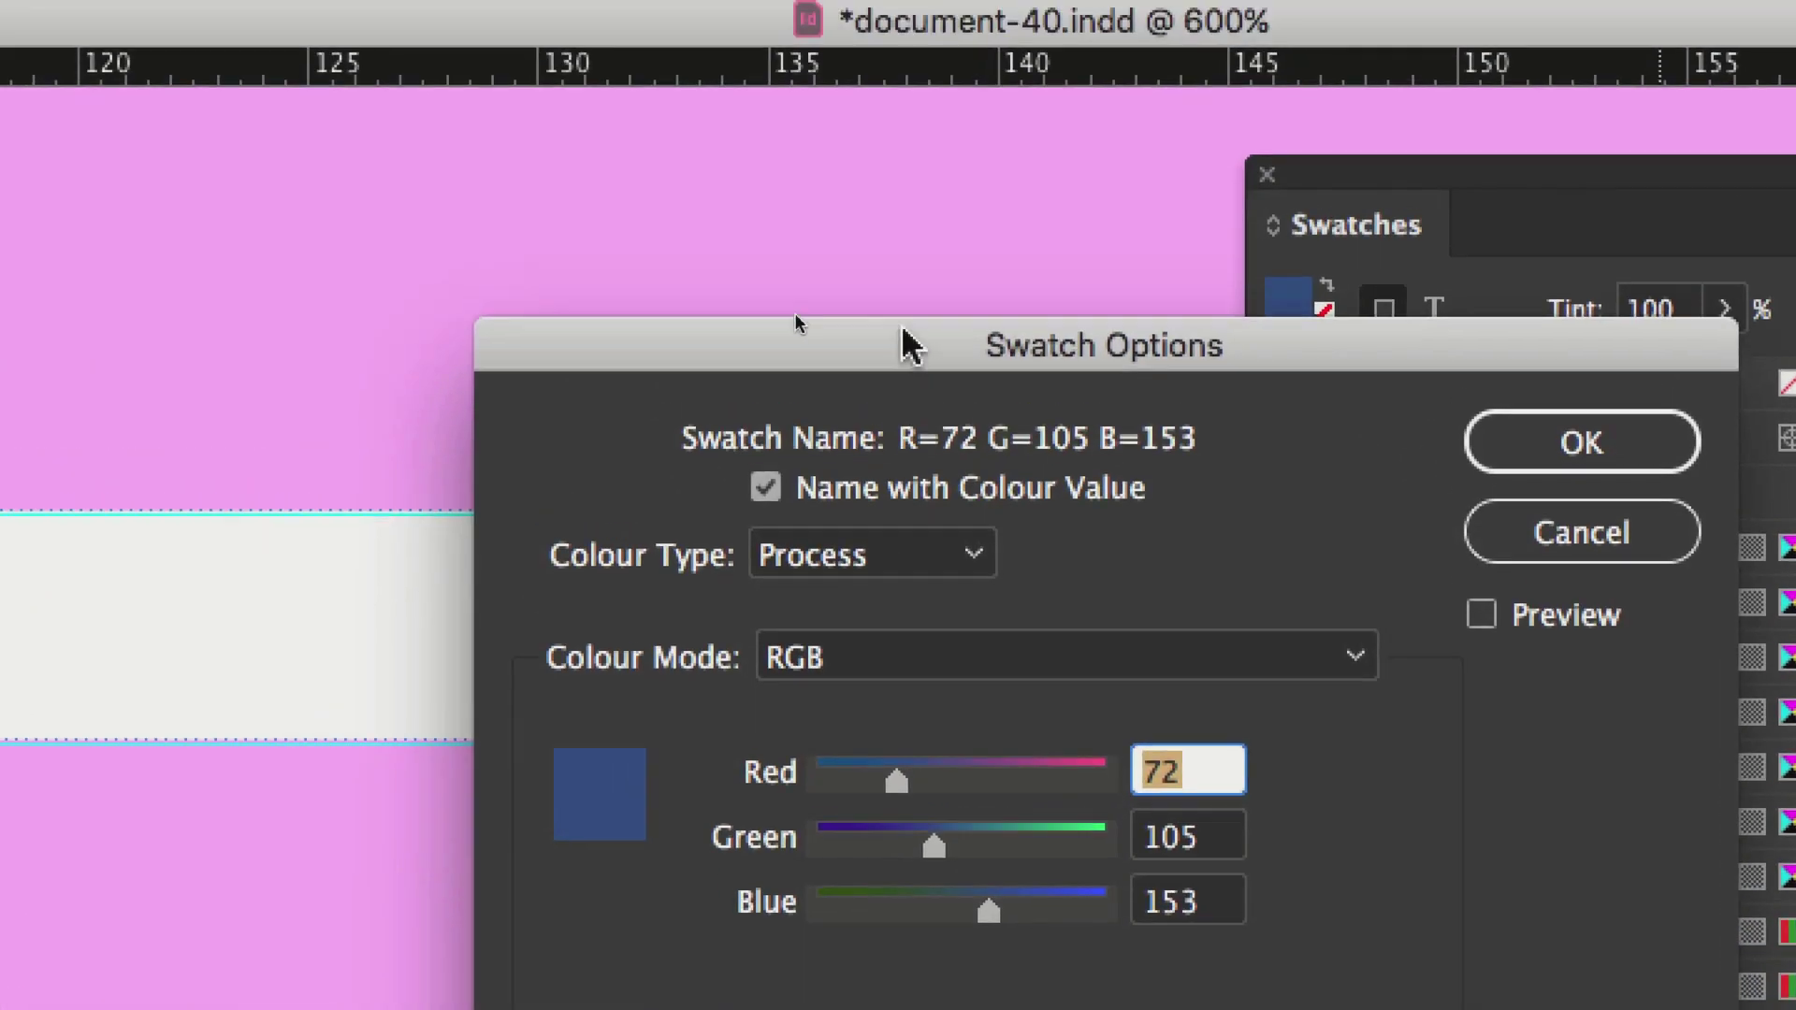
{"action": "left_click_drag", "start_coordinate": [902, 329], "coordinate": [0, 61]}
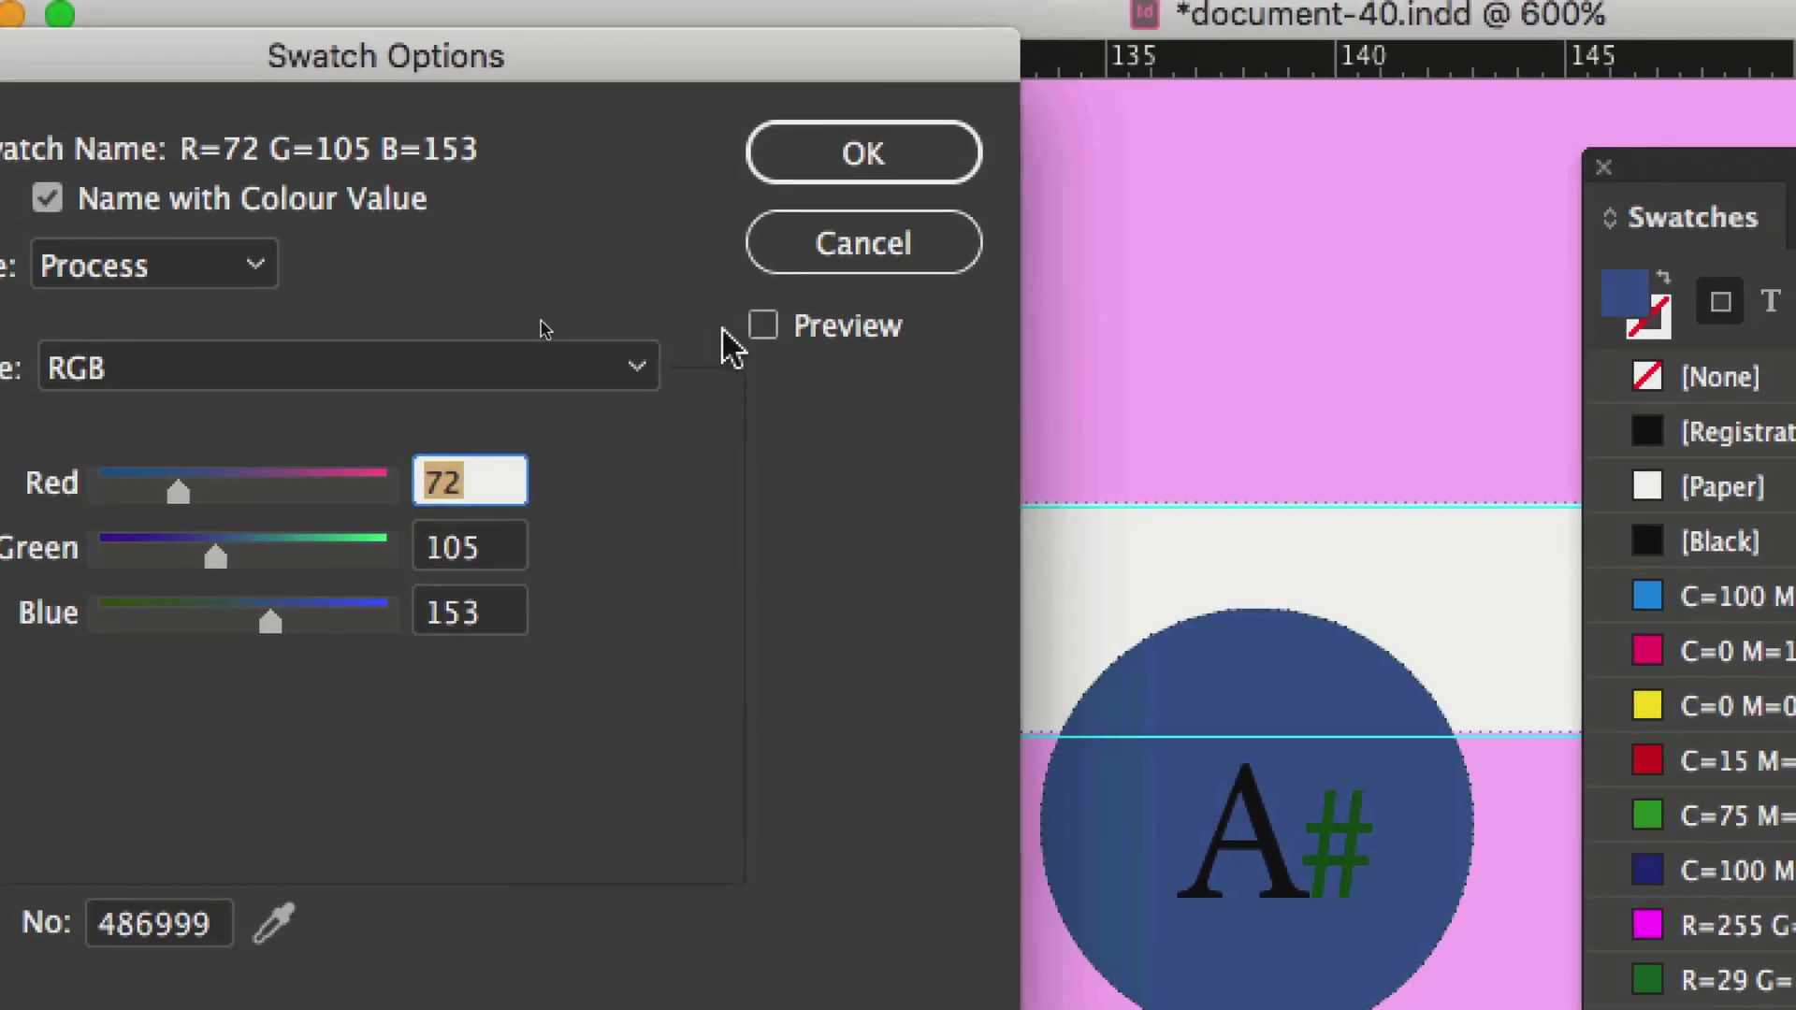
{"action": "left_click", "coordinate": [763, 325]}
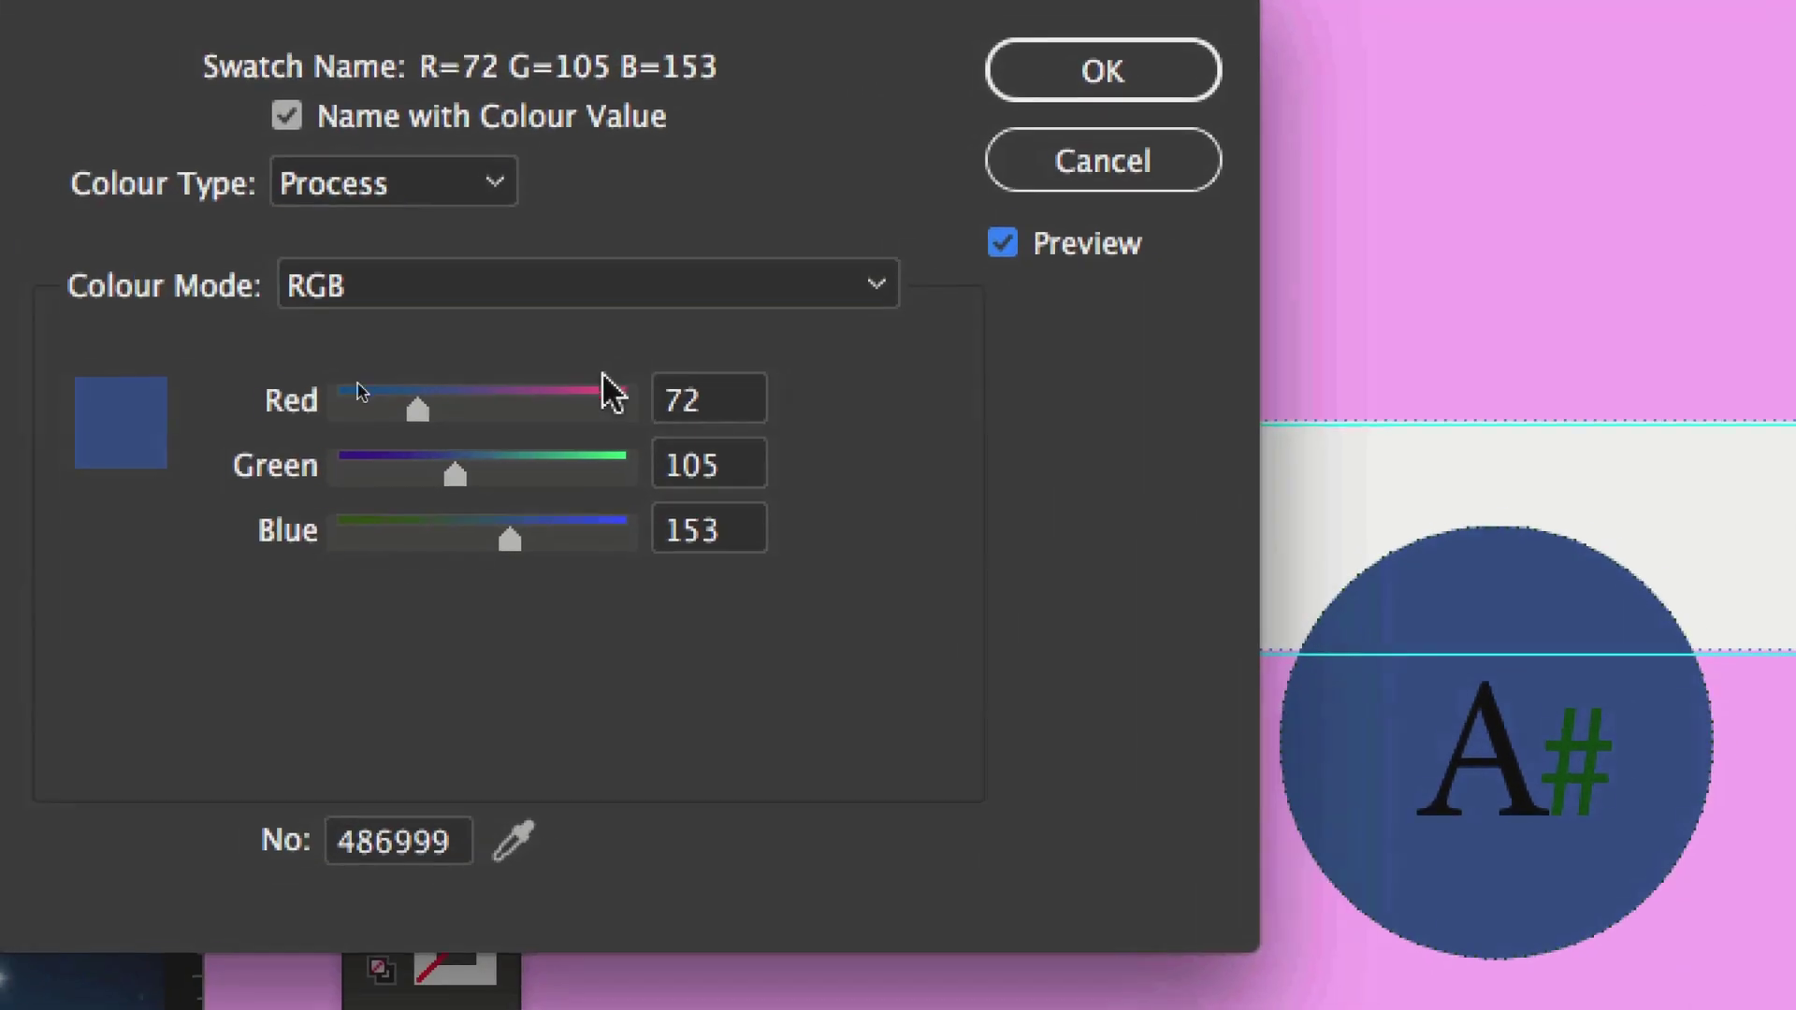
- Try recolouring the circle through its swatch, changing the mix to R=65 G=179 B=153
{"action": "left_click", "coordinate": [539, 408]}
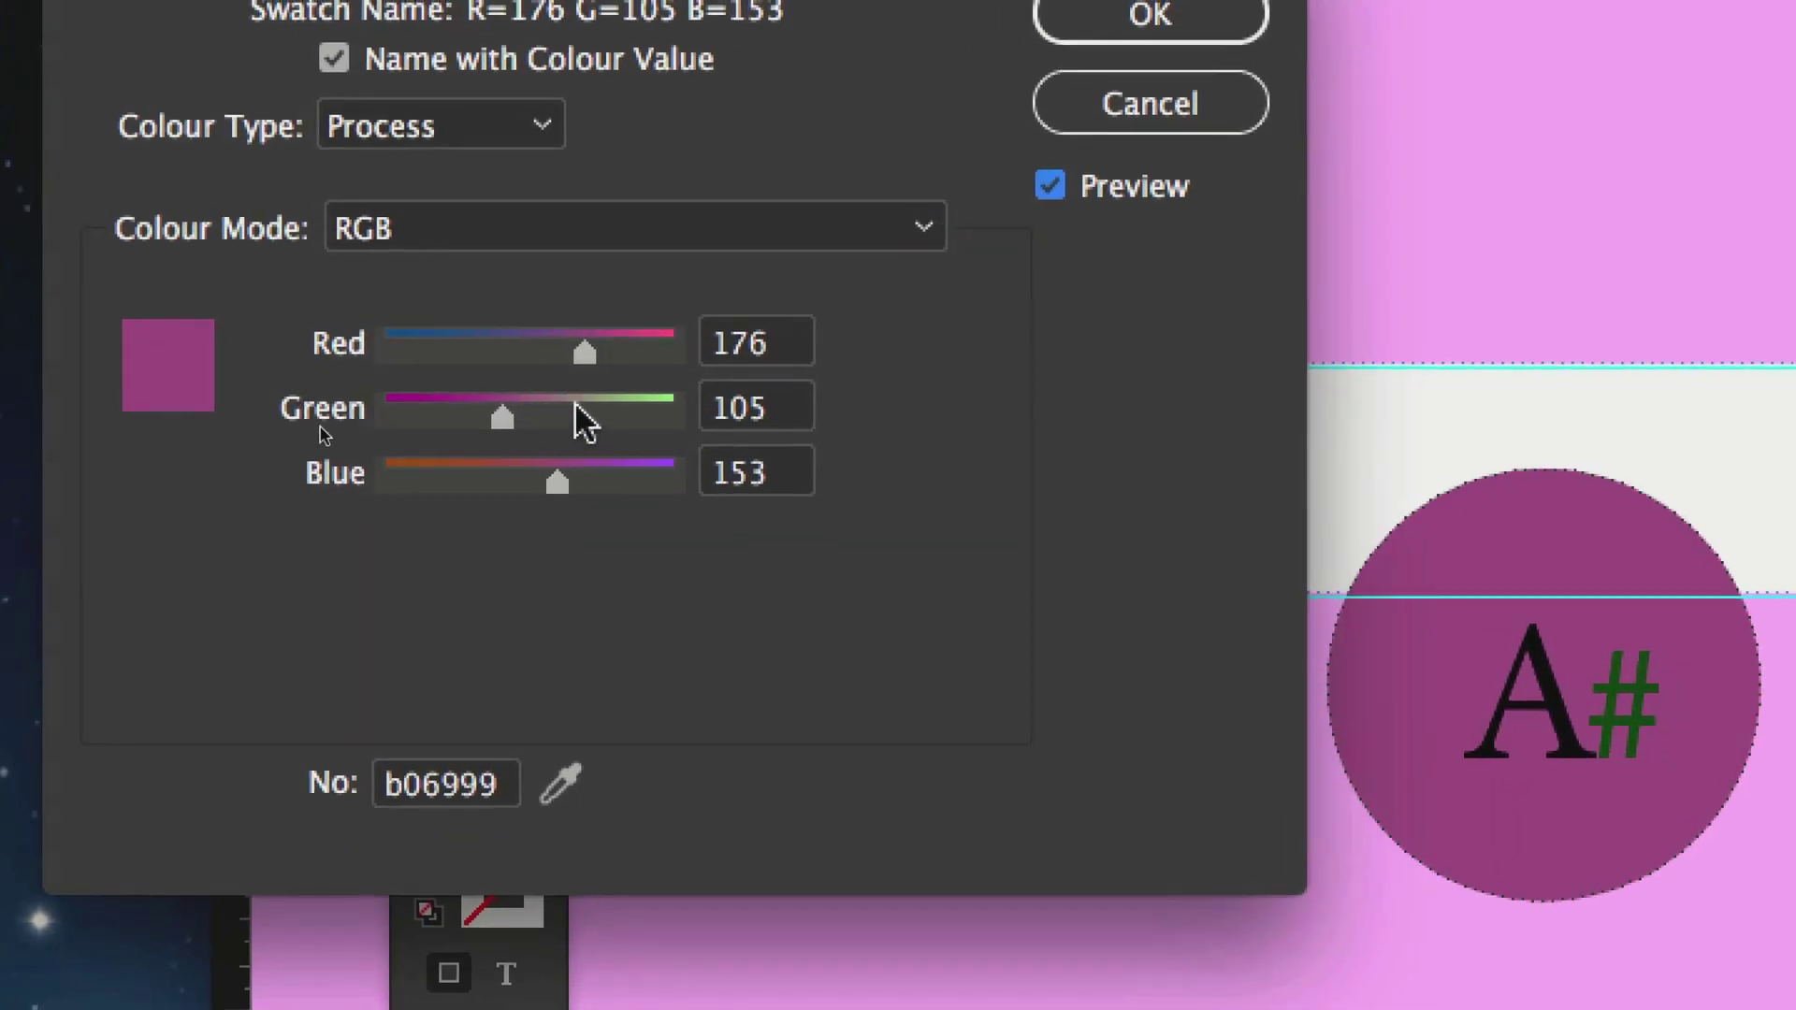
{"action": "left_click", "coordinate": [576, 407]}
{"action": "left_click", "coordinate": [458, 353]}
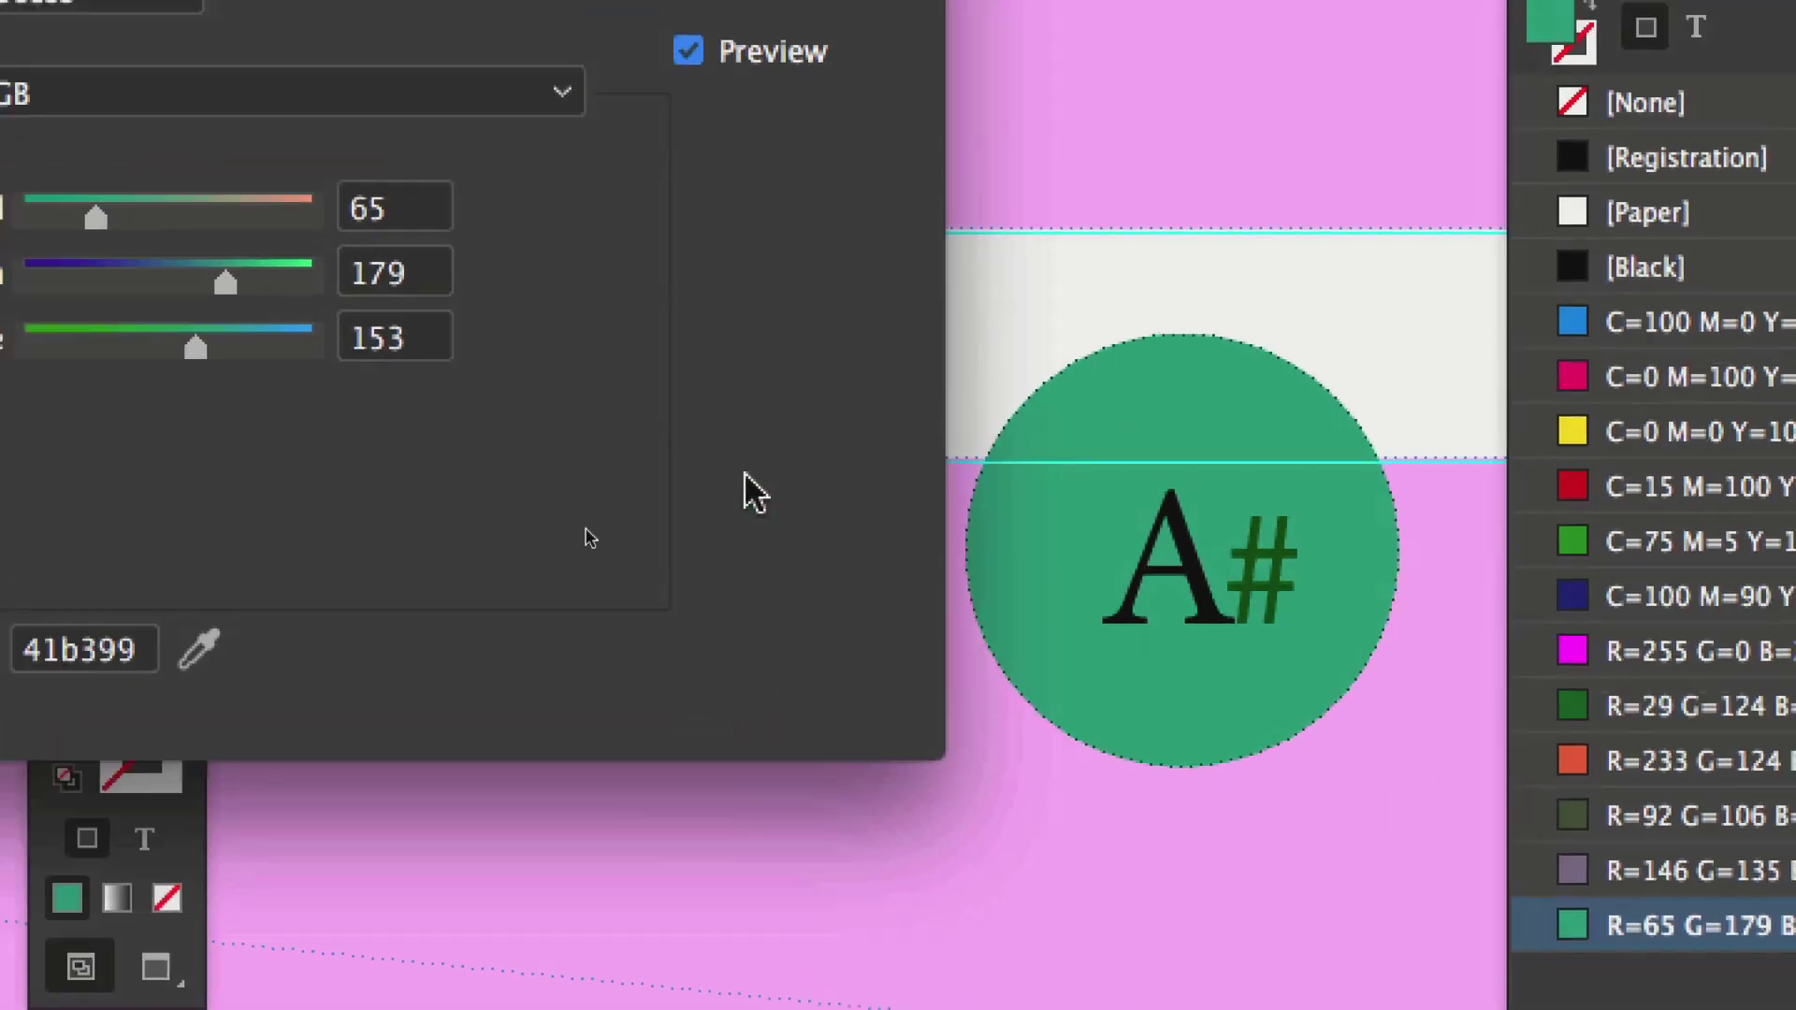
{"action": "key", "text": "Return"}
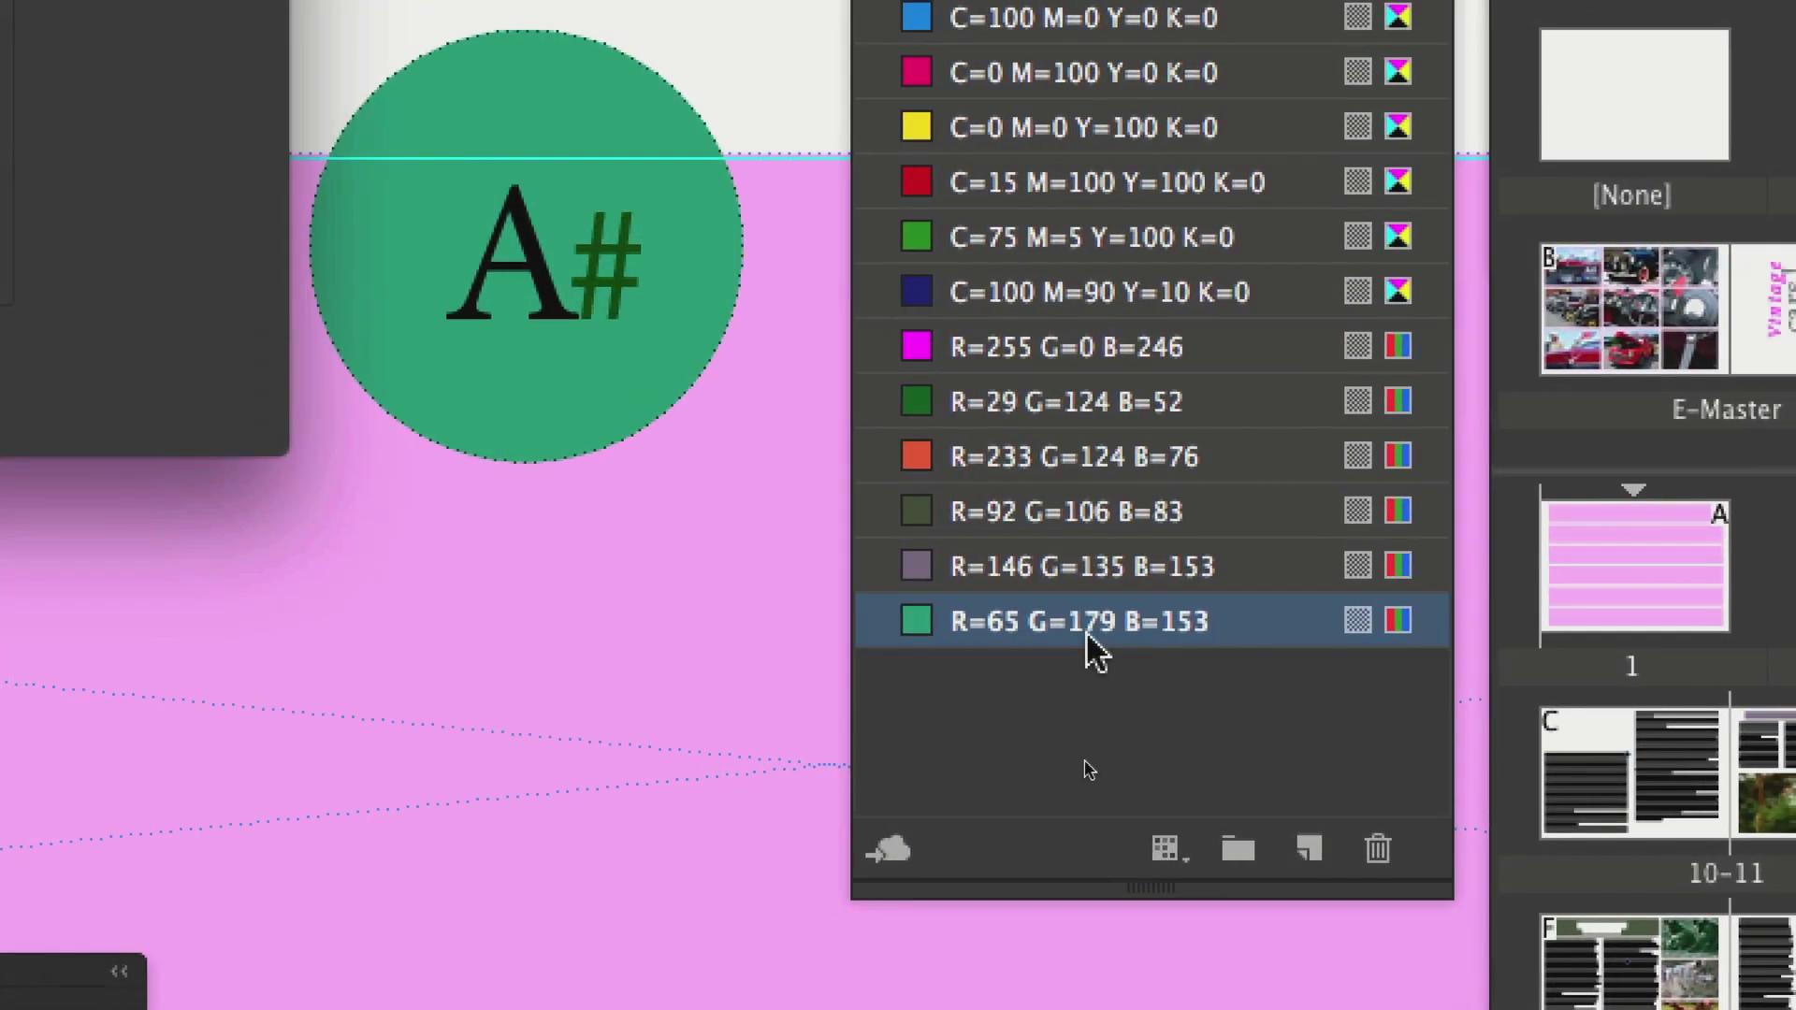
- Try further mixes for the circle's swatch, ending on the violet R=145 G=141 B=212
{"action": "left_click", "coordinate": [577, 425]}
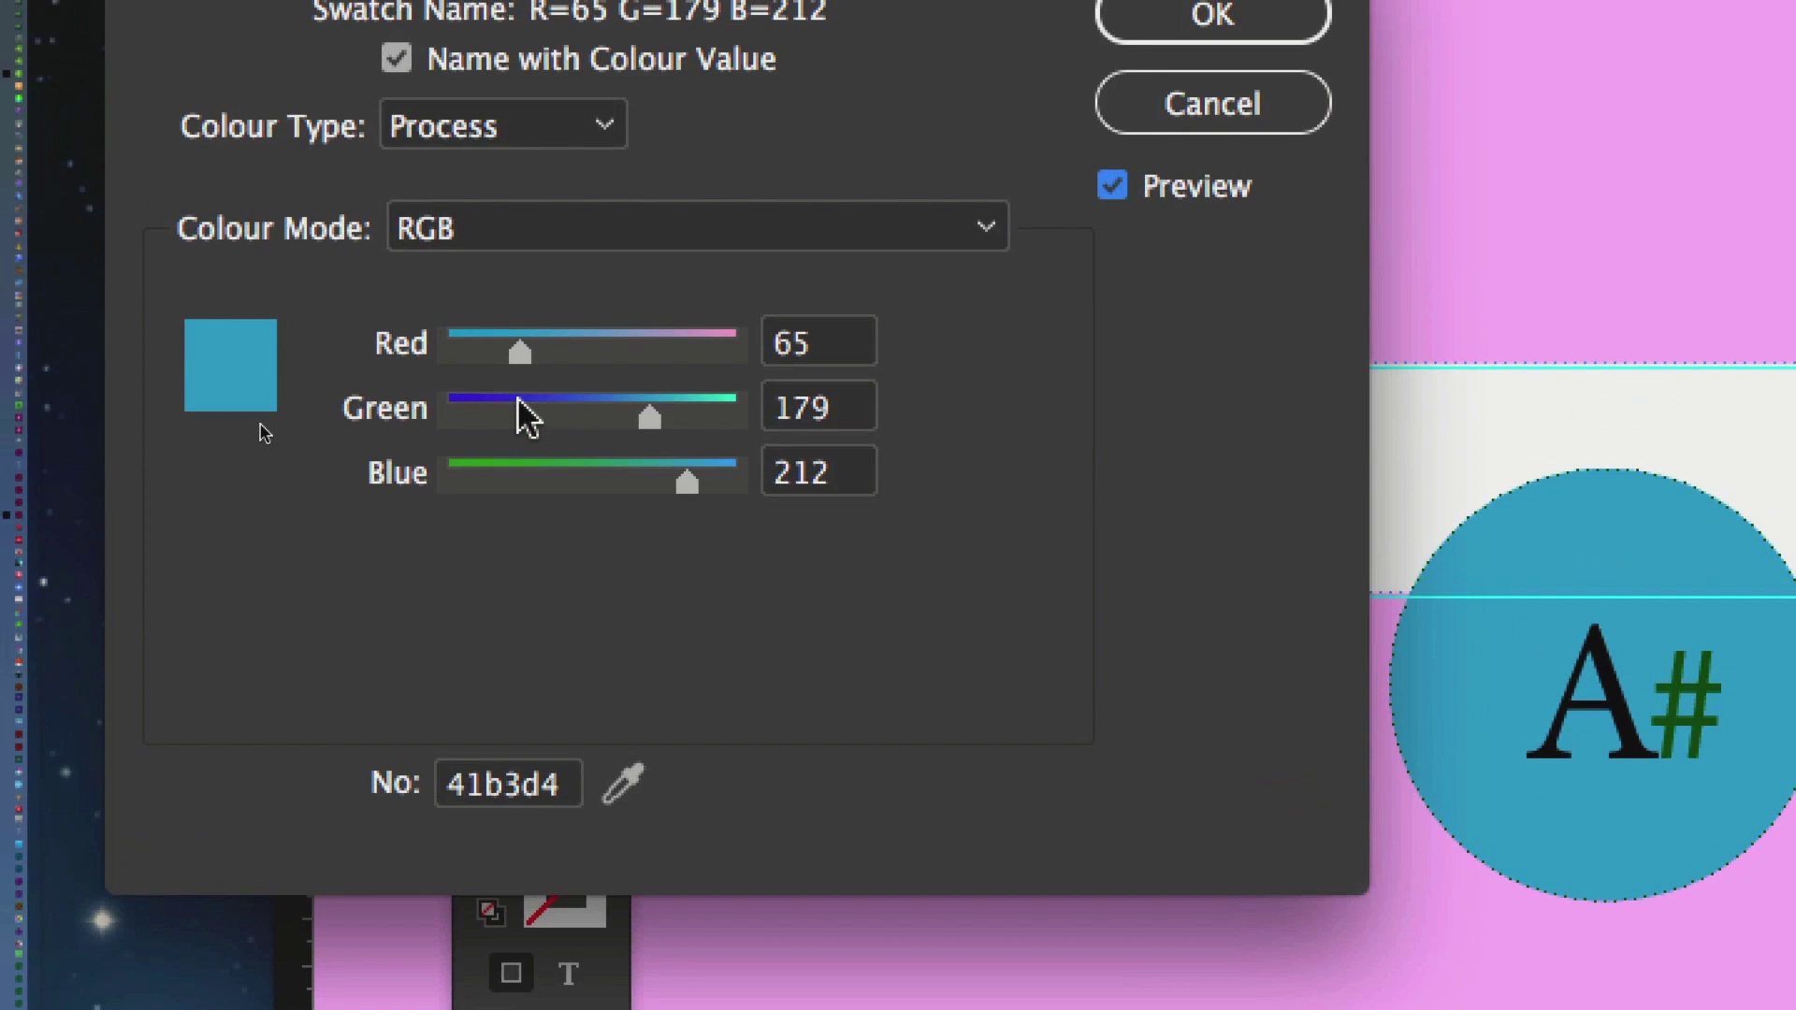
{"action": "left_click", "coordinate": [521, 412]}
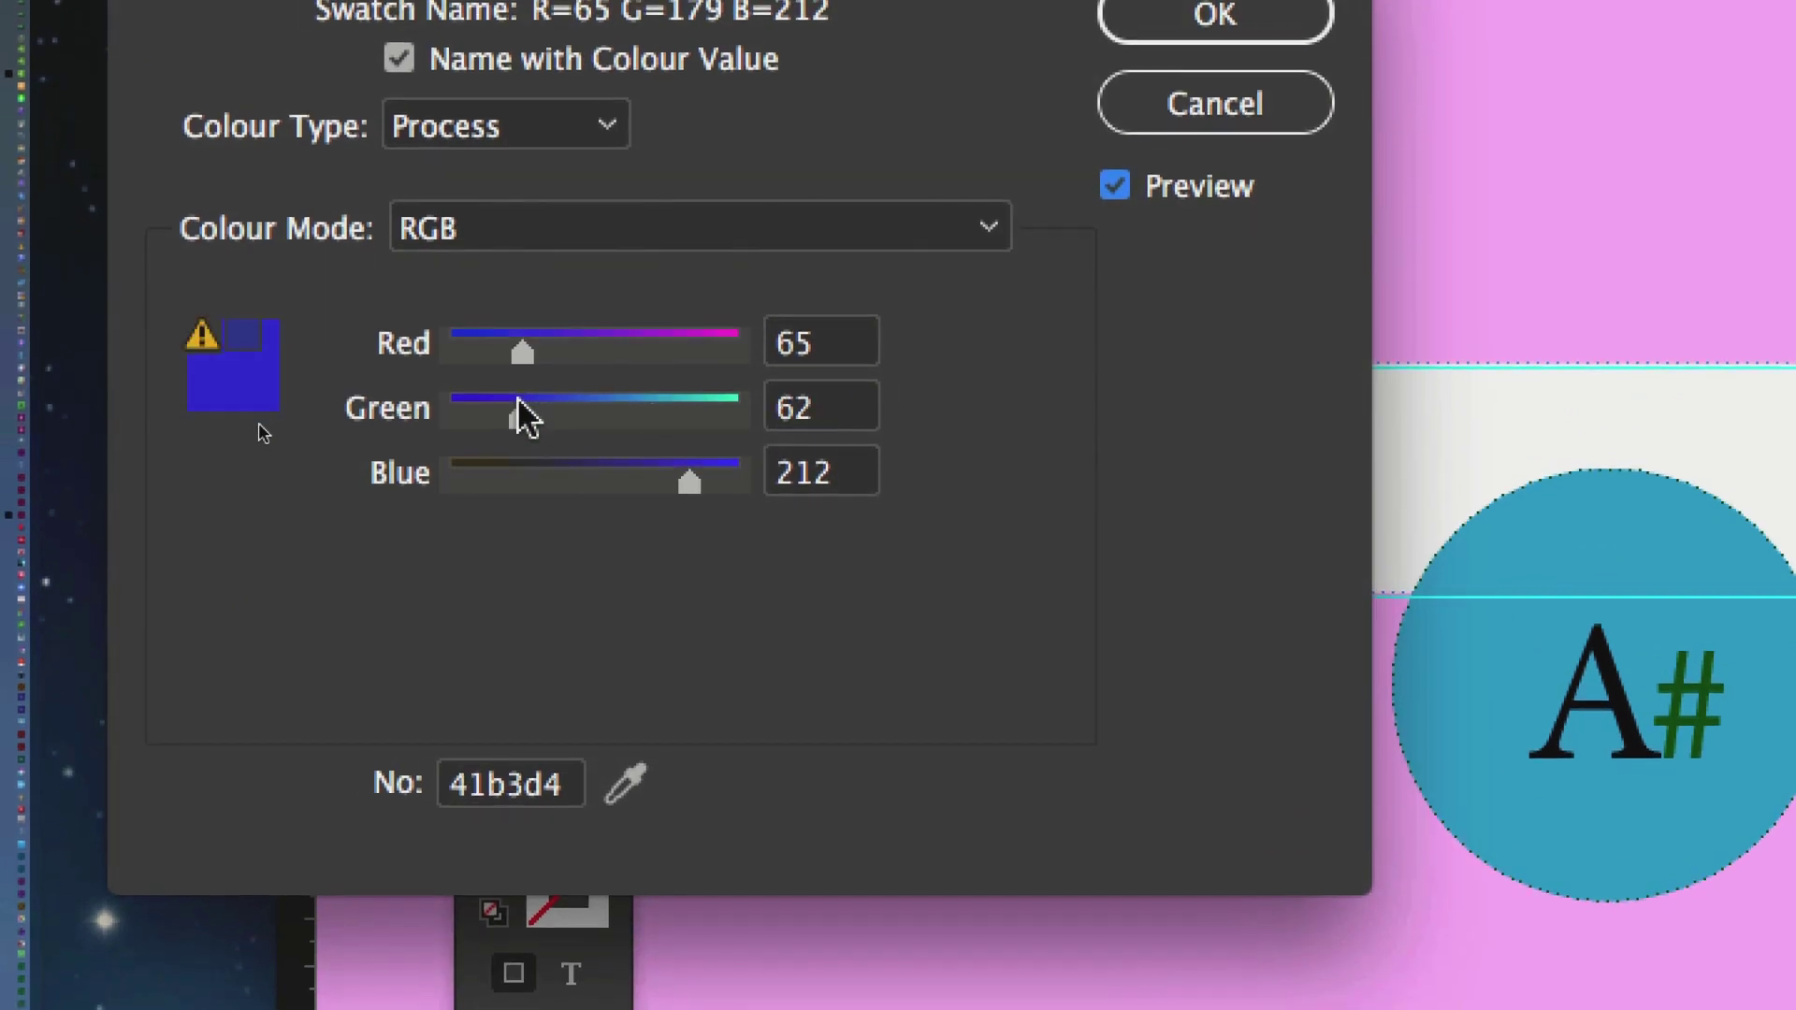
{"action": "left_click_drag", "start_coordinate": [521, 412], "coordinate": [703, 434]}
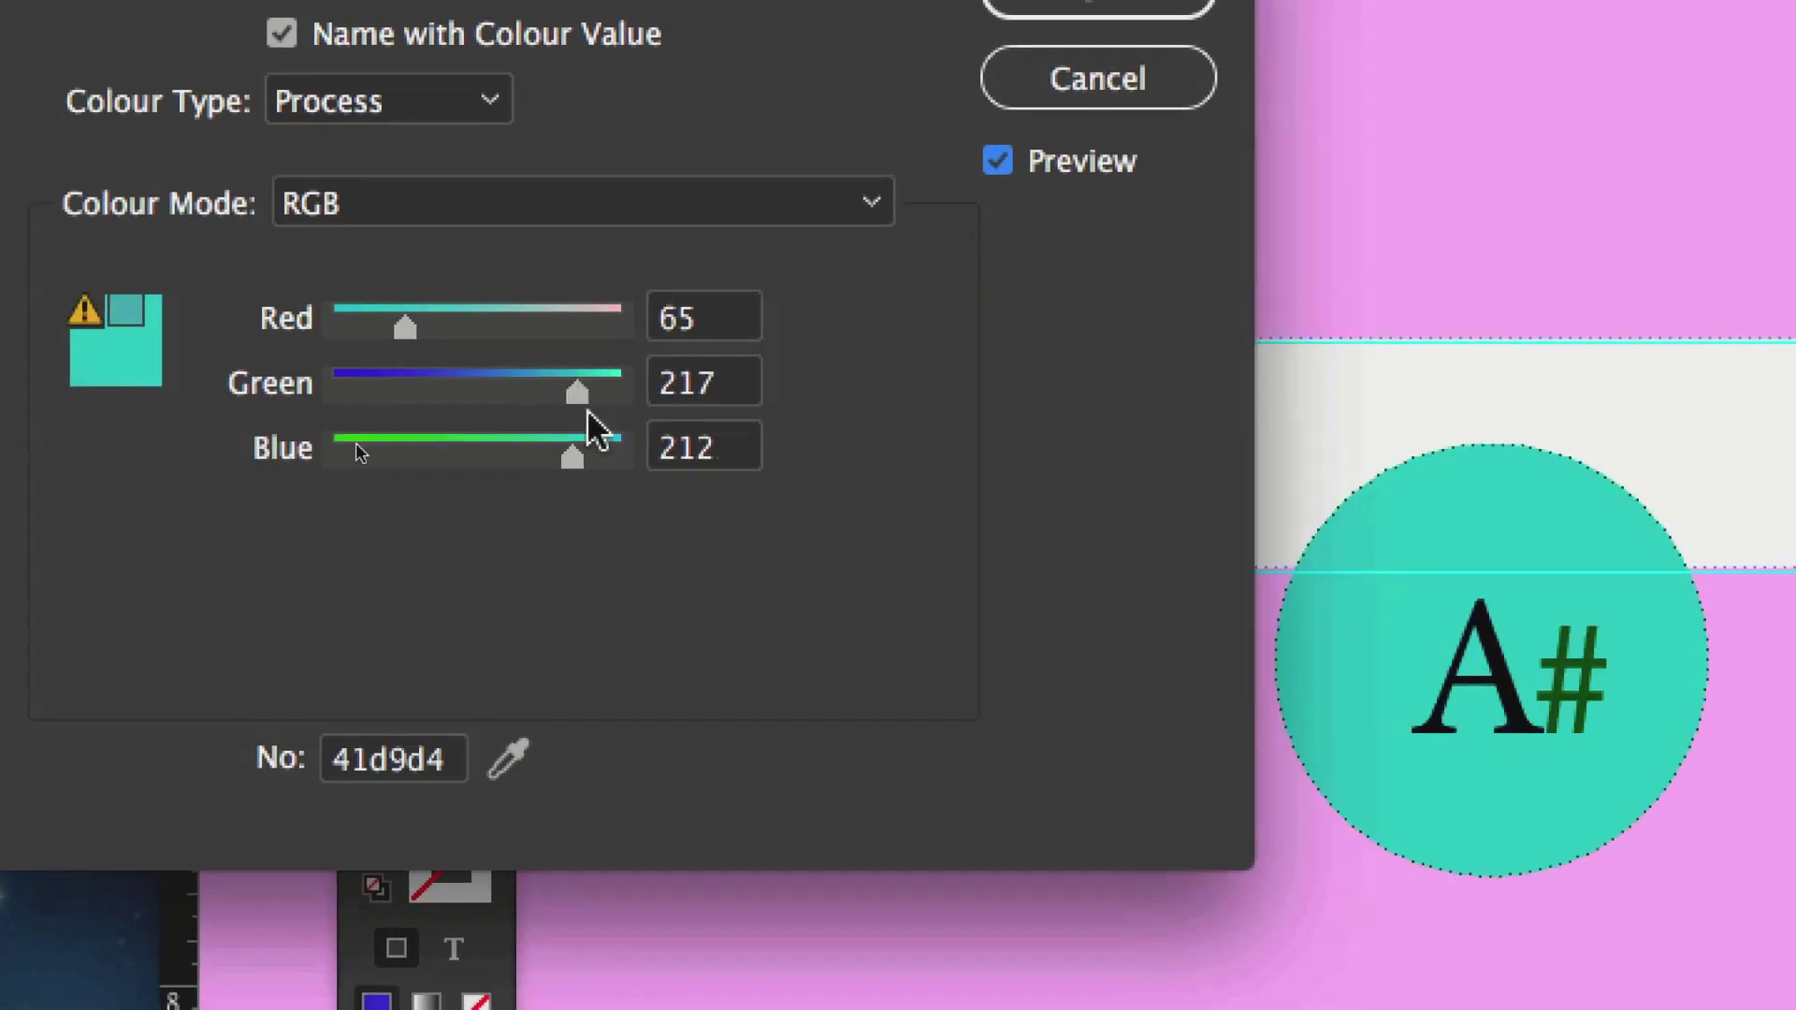
{"action": "left_click", "coordinate": [494, 388]}
{"action": "left_click", "coordinate": [498, 326]}
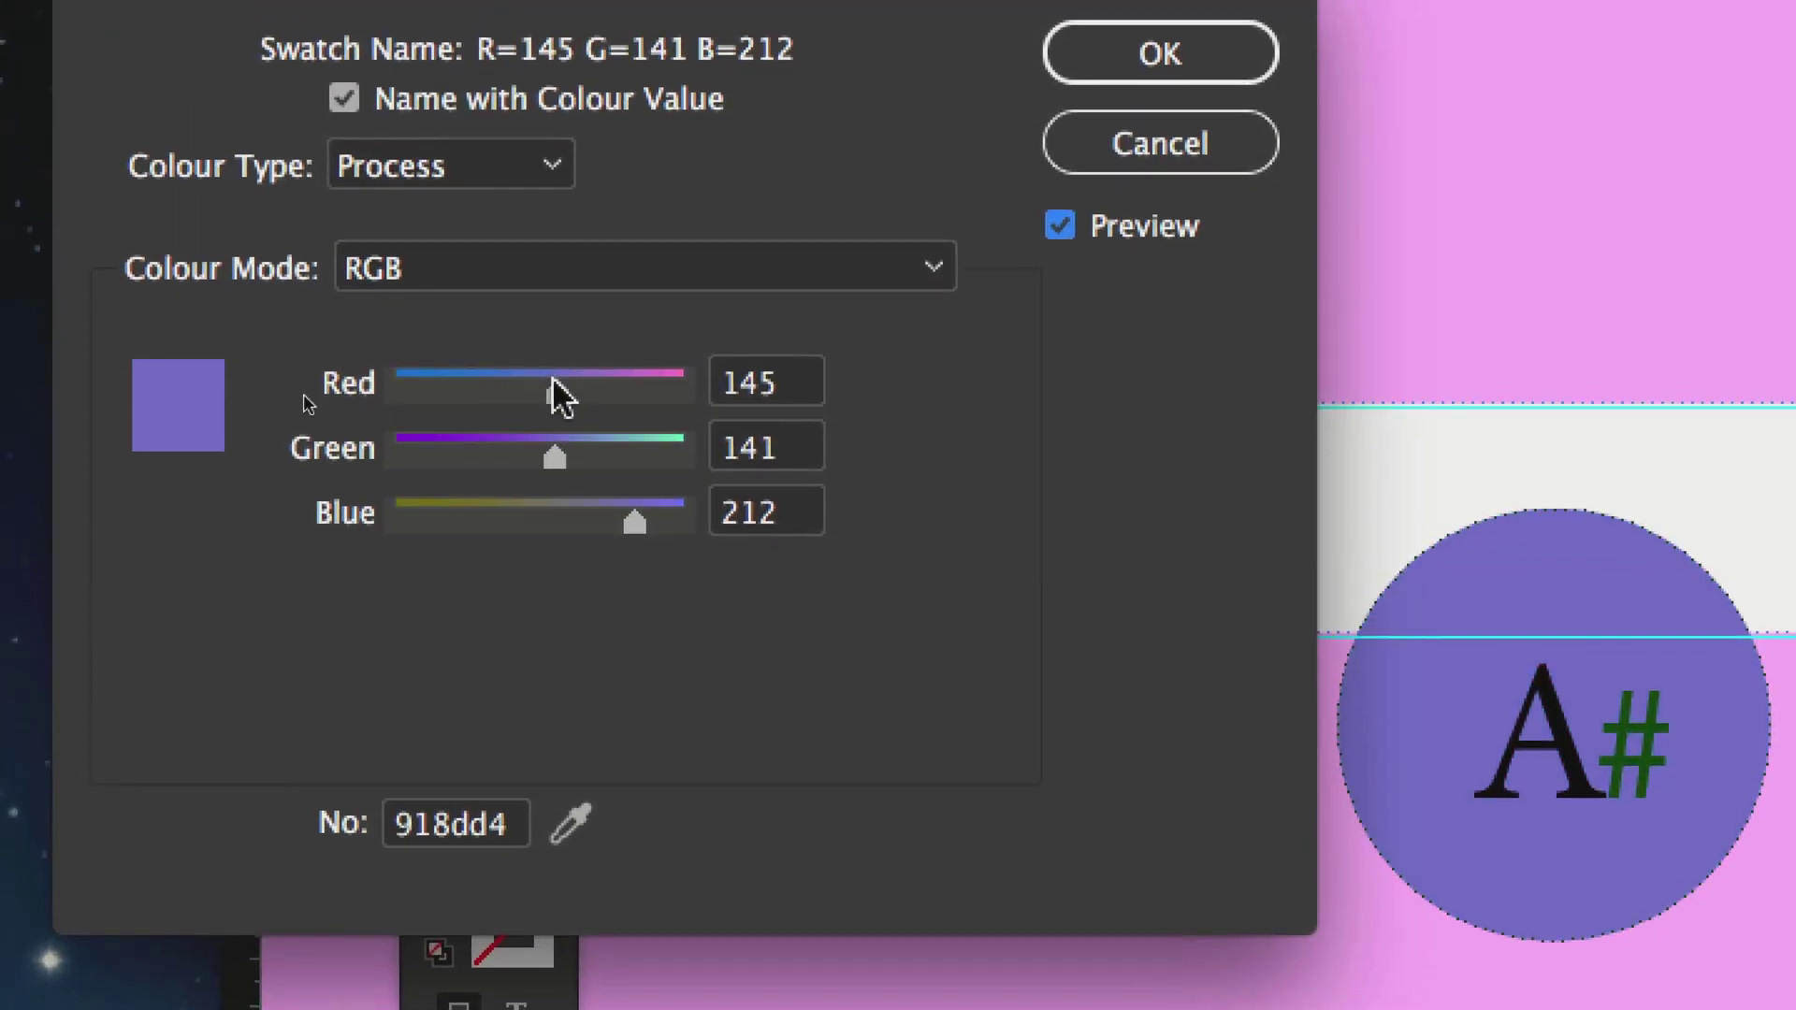
{"action": "key", "text": "Return"}
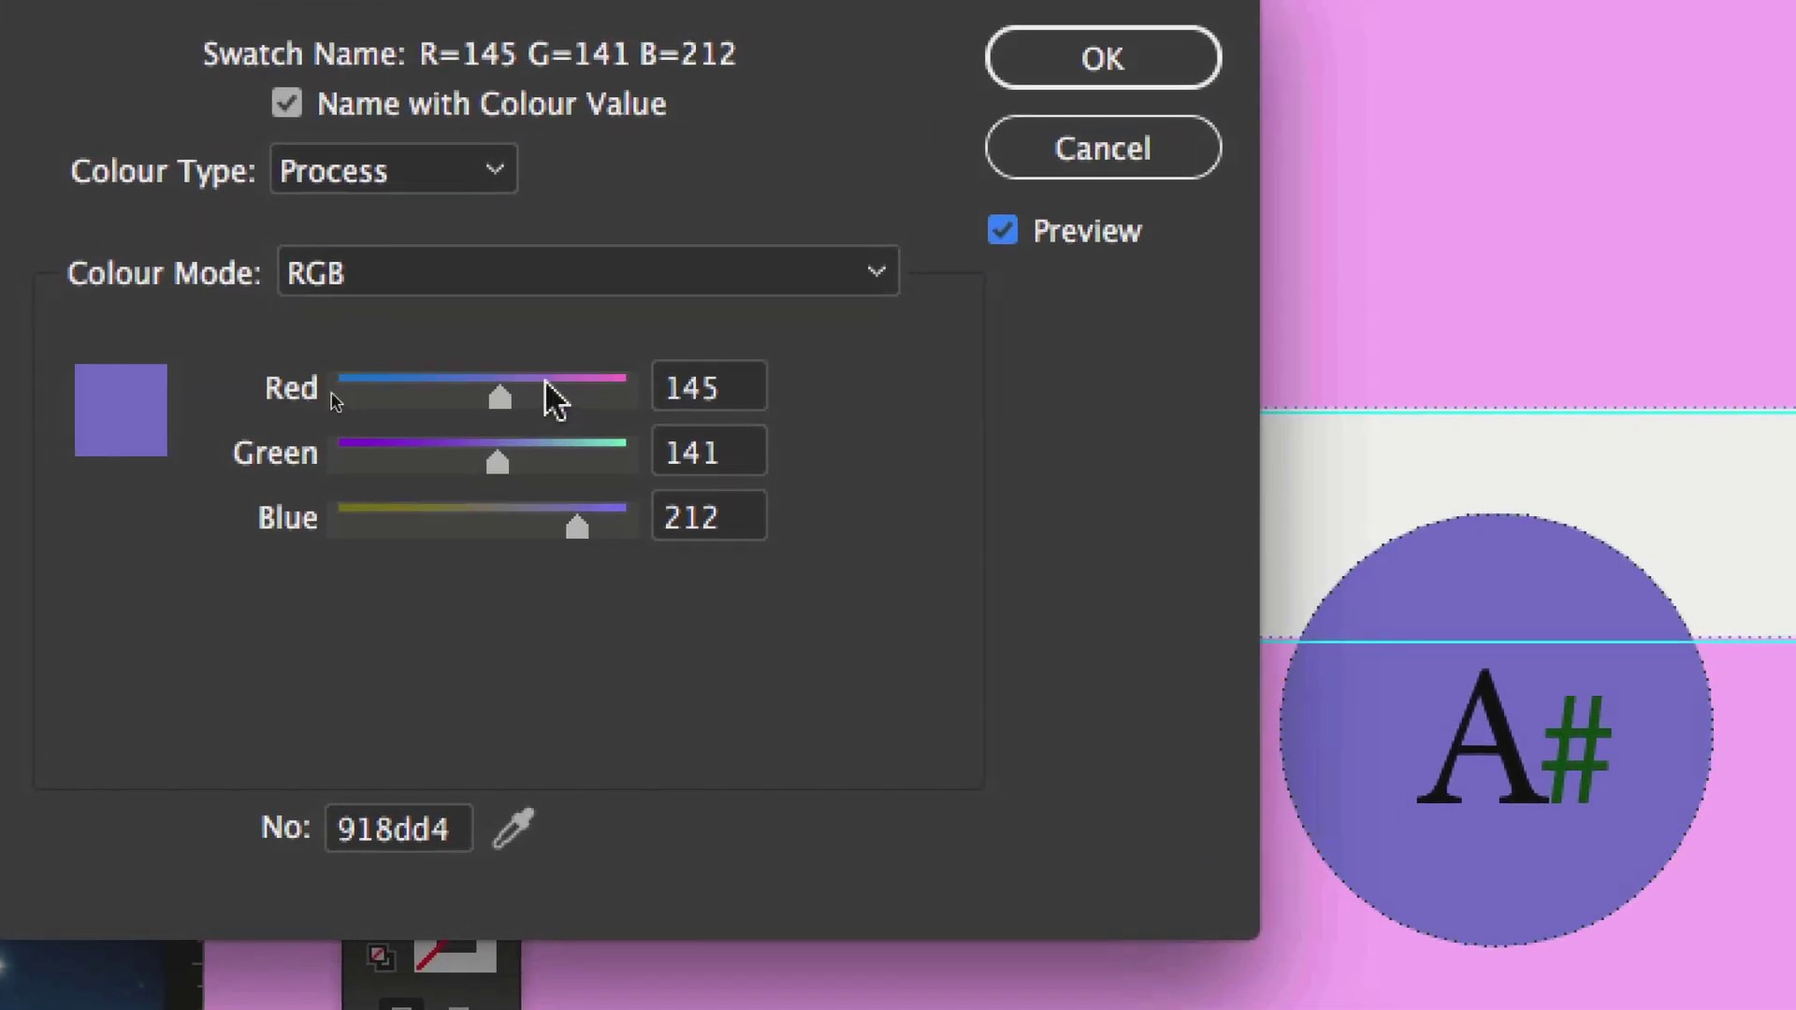
- Redefine the circle's swatch as R=230 G=93 B=39 and move the Swatches panel farther from the circle
{"action": "left_click_drag", "start_coordinate": [168, 246], "coordinate": [267, 247]}
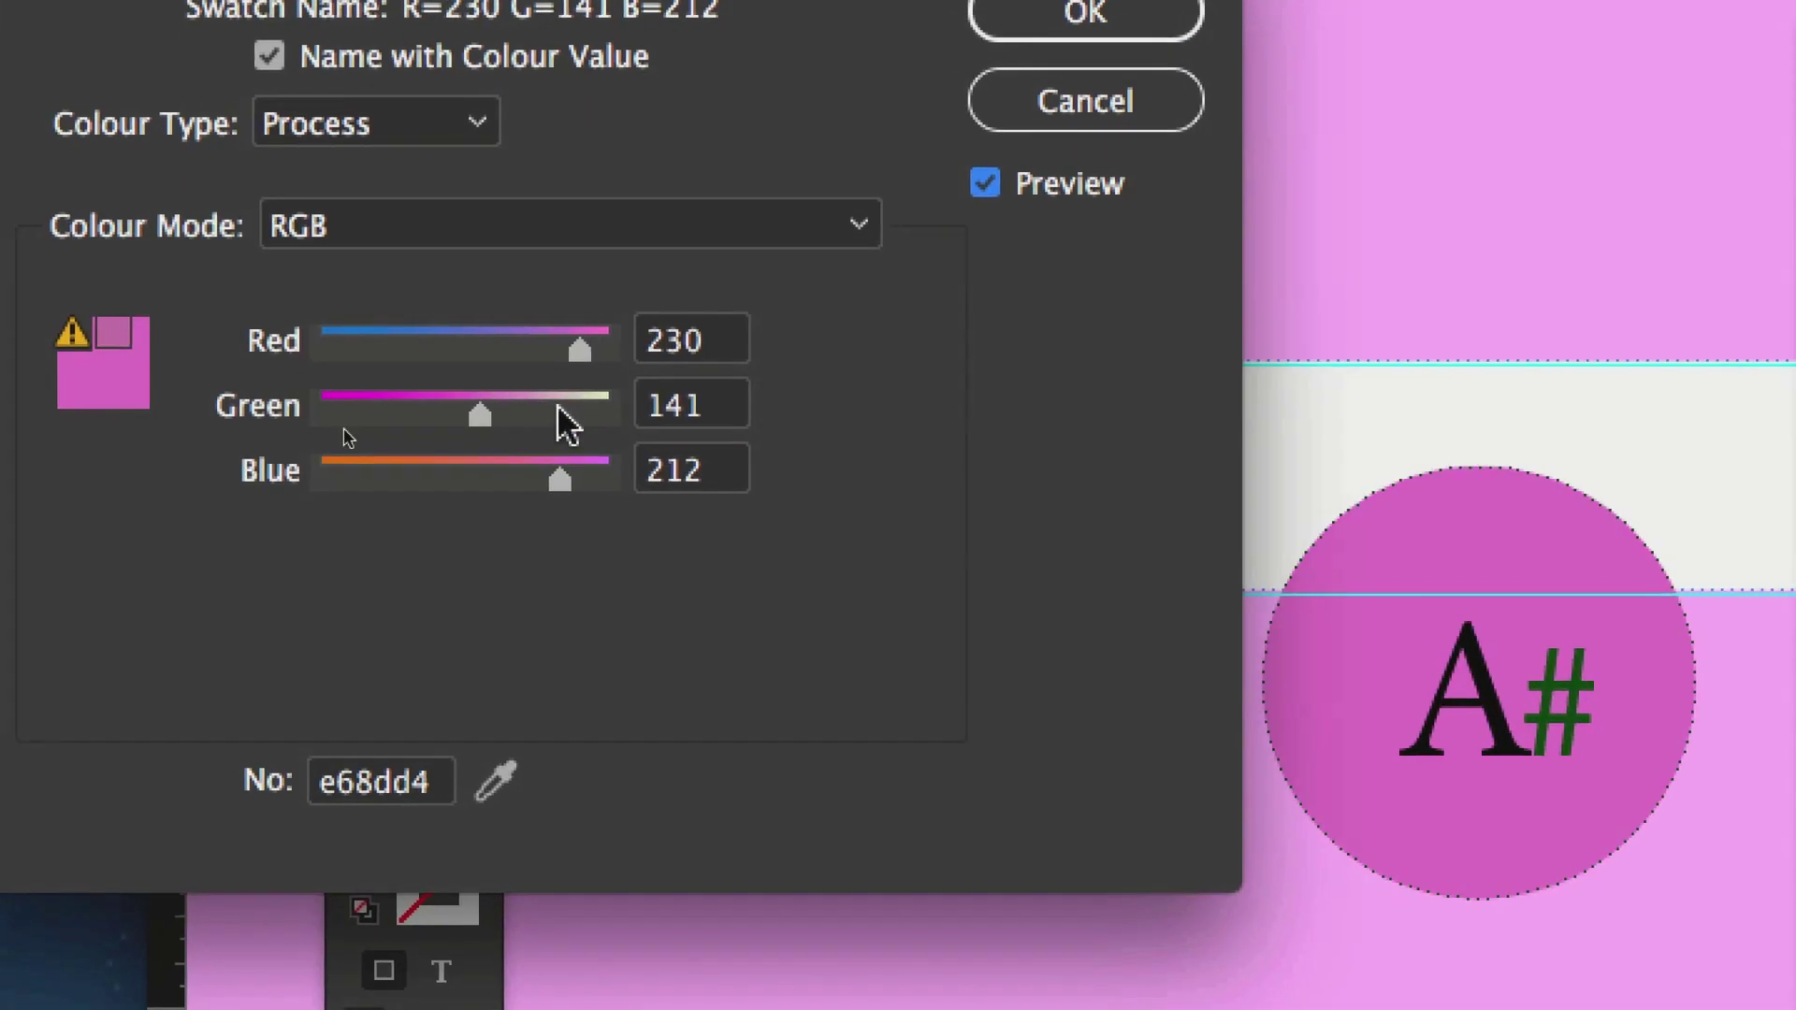
{"action": "left_click_drag", "start_coordinate": [550, 454], "coordinate": [412, 451]}
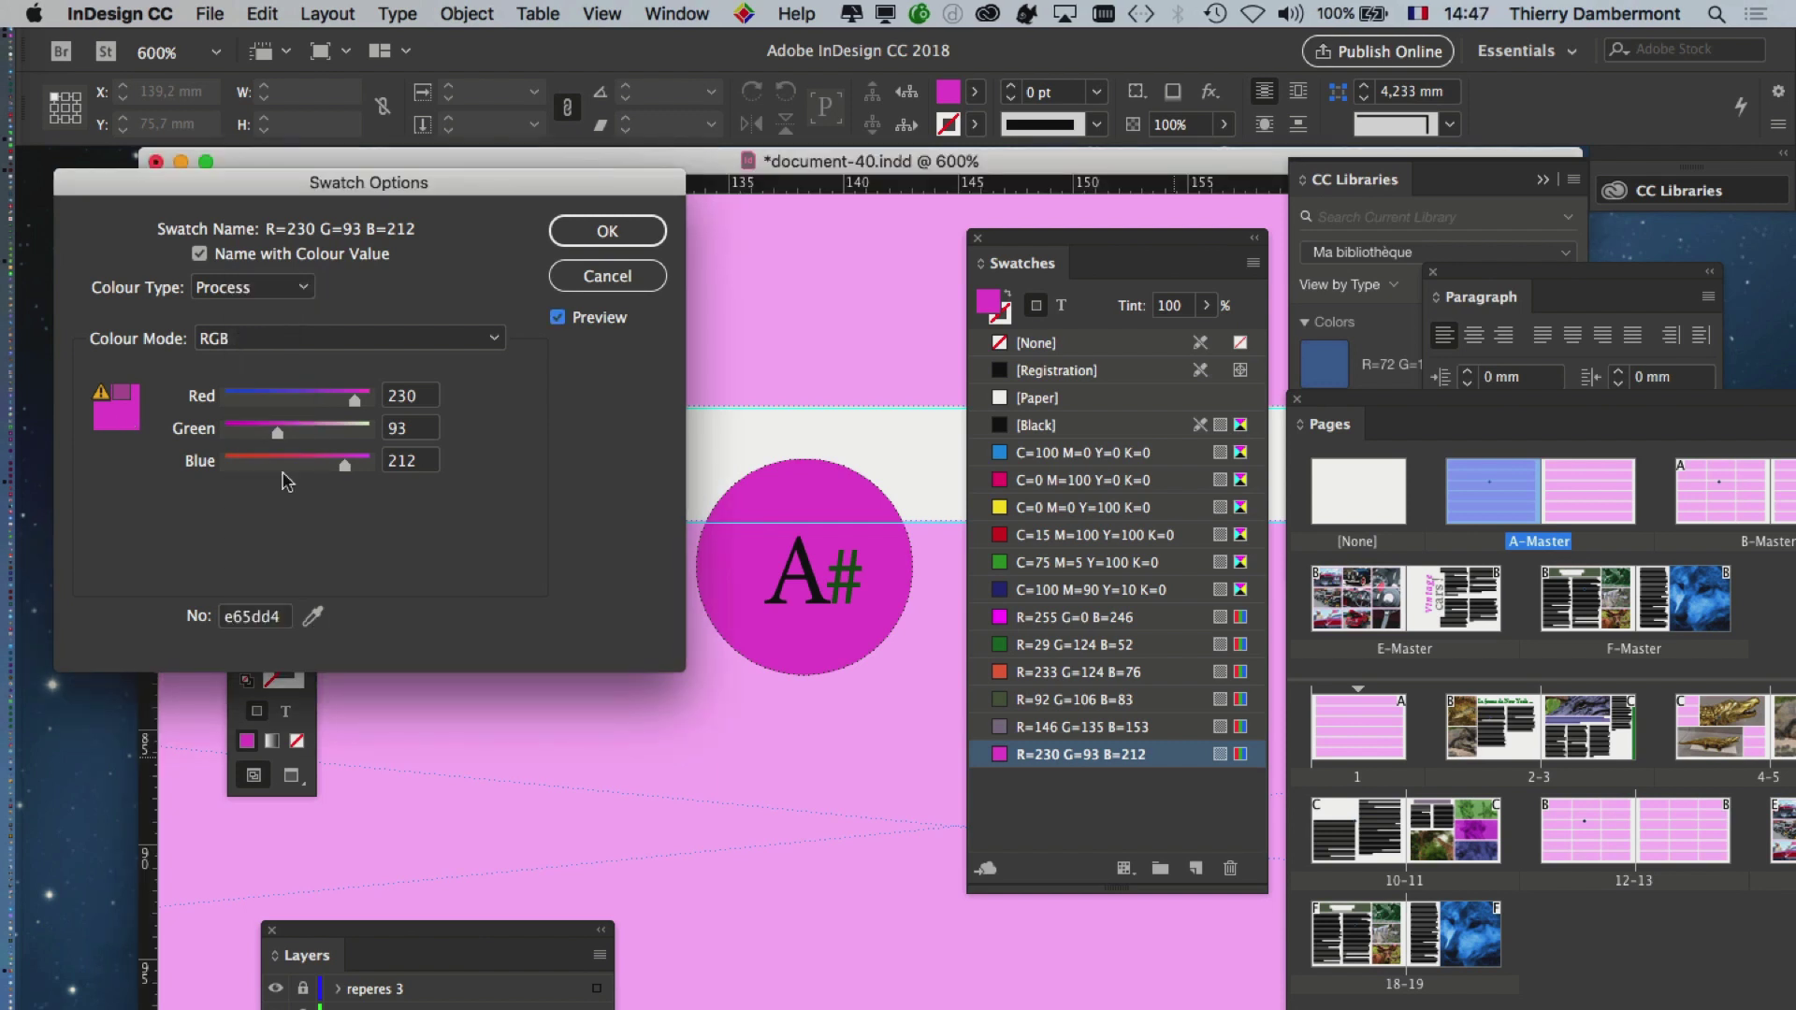
{"action": "left_click_drag", "start_coordinate": [345, 464], "coordinate": [265, 474]}
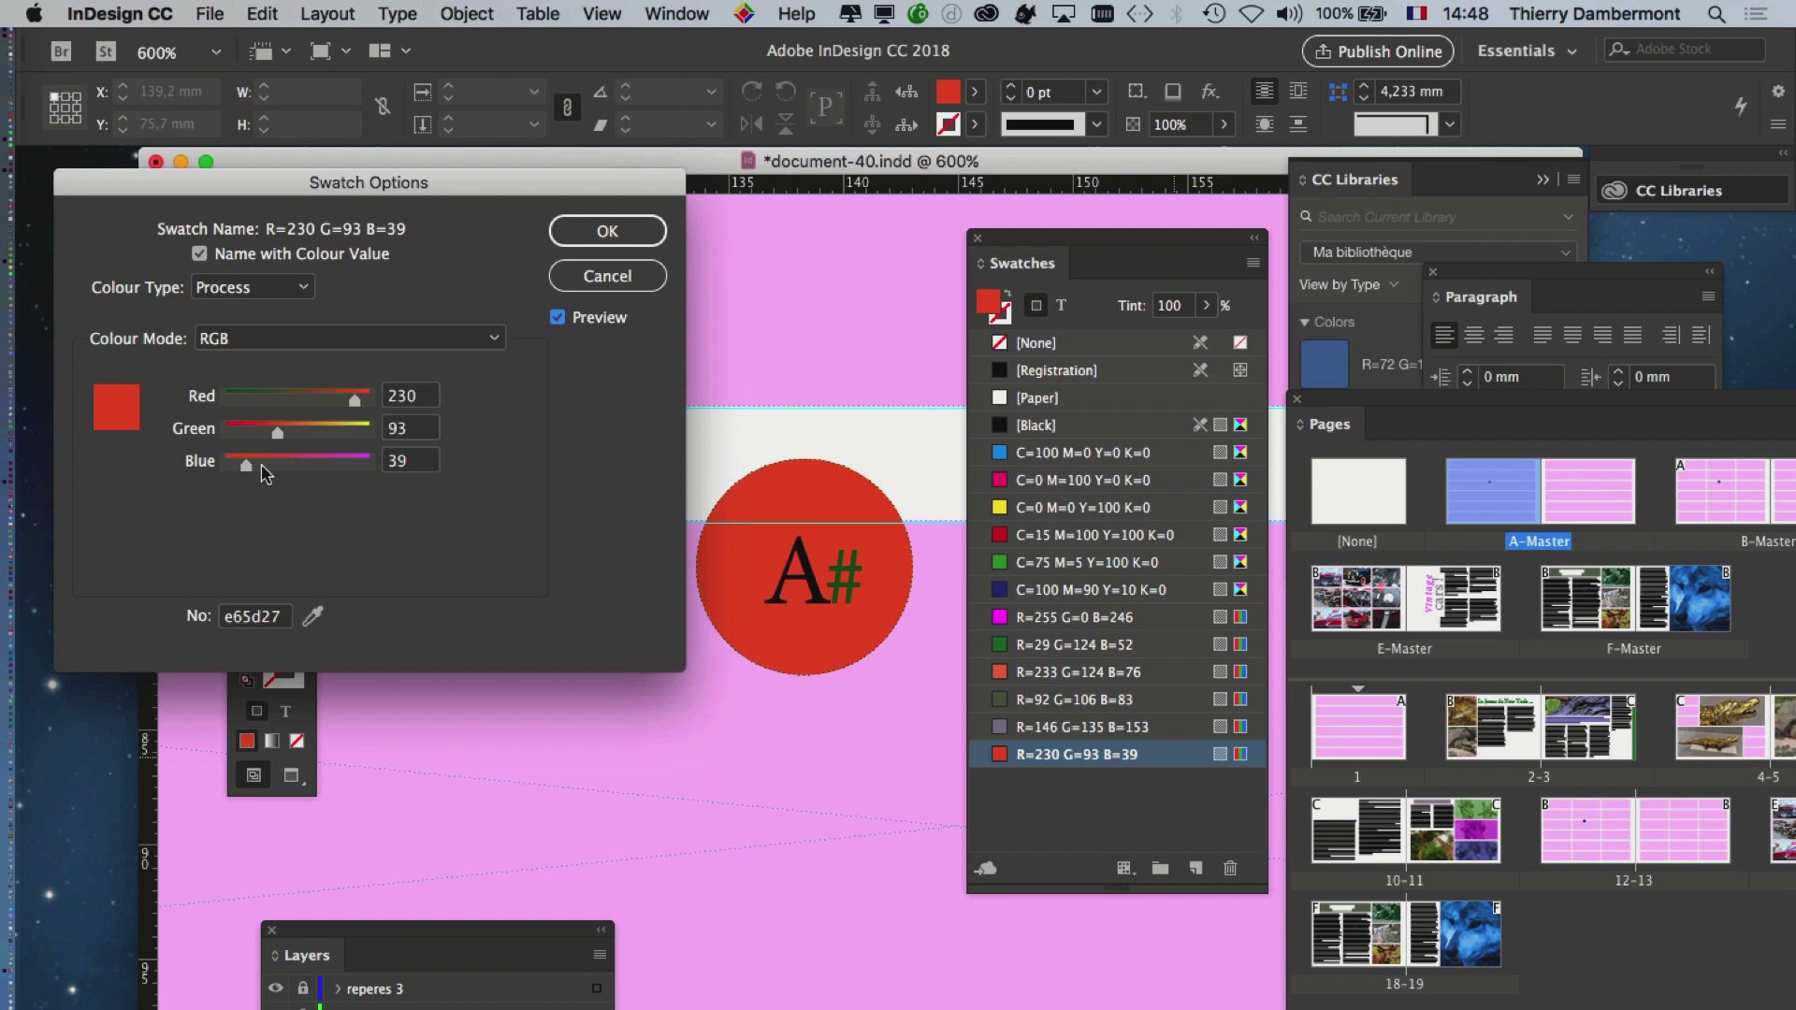
{"action": "left_click", "coordinate": [643, 226]}
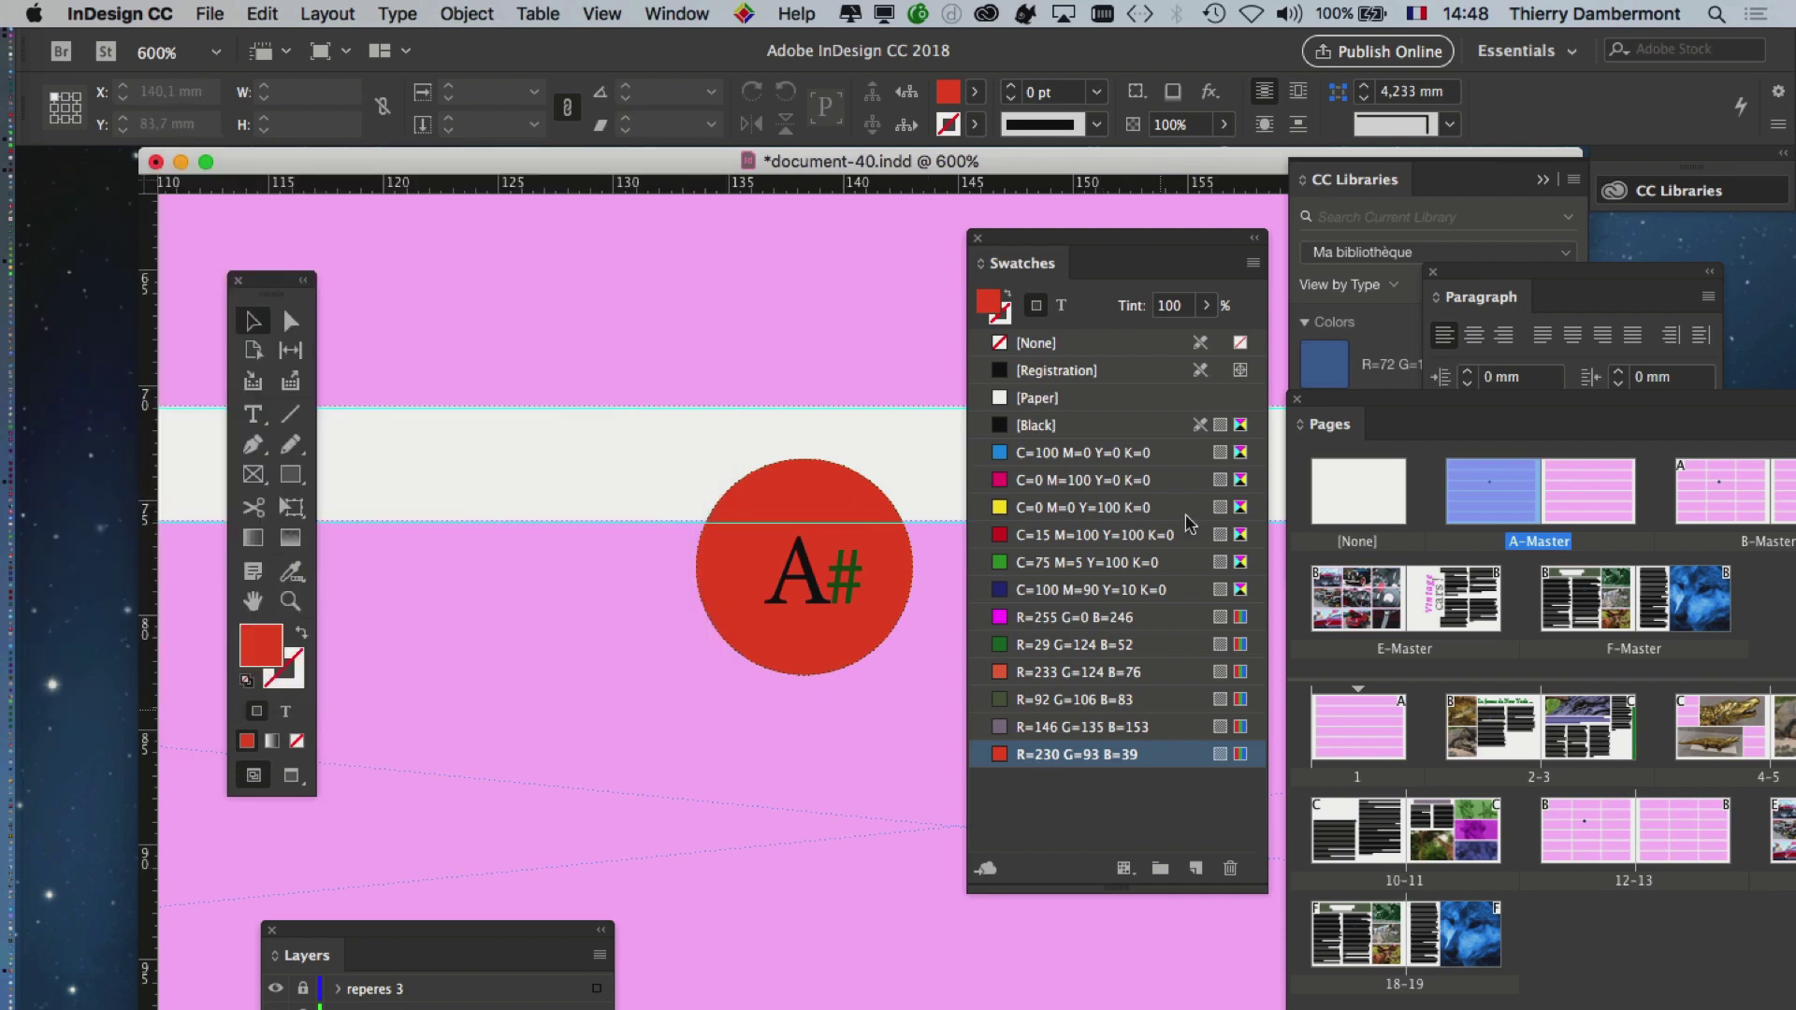
{"action": "left_click_drag", "start_coordinate": [1115, 239], "coordinate": [1253, 248]}
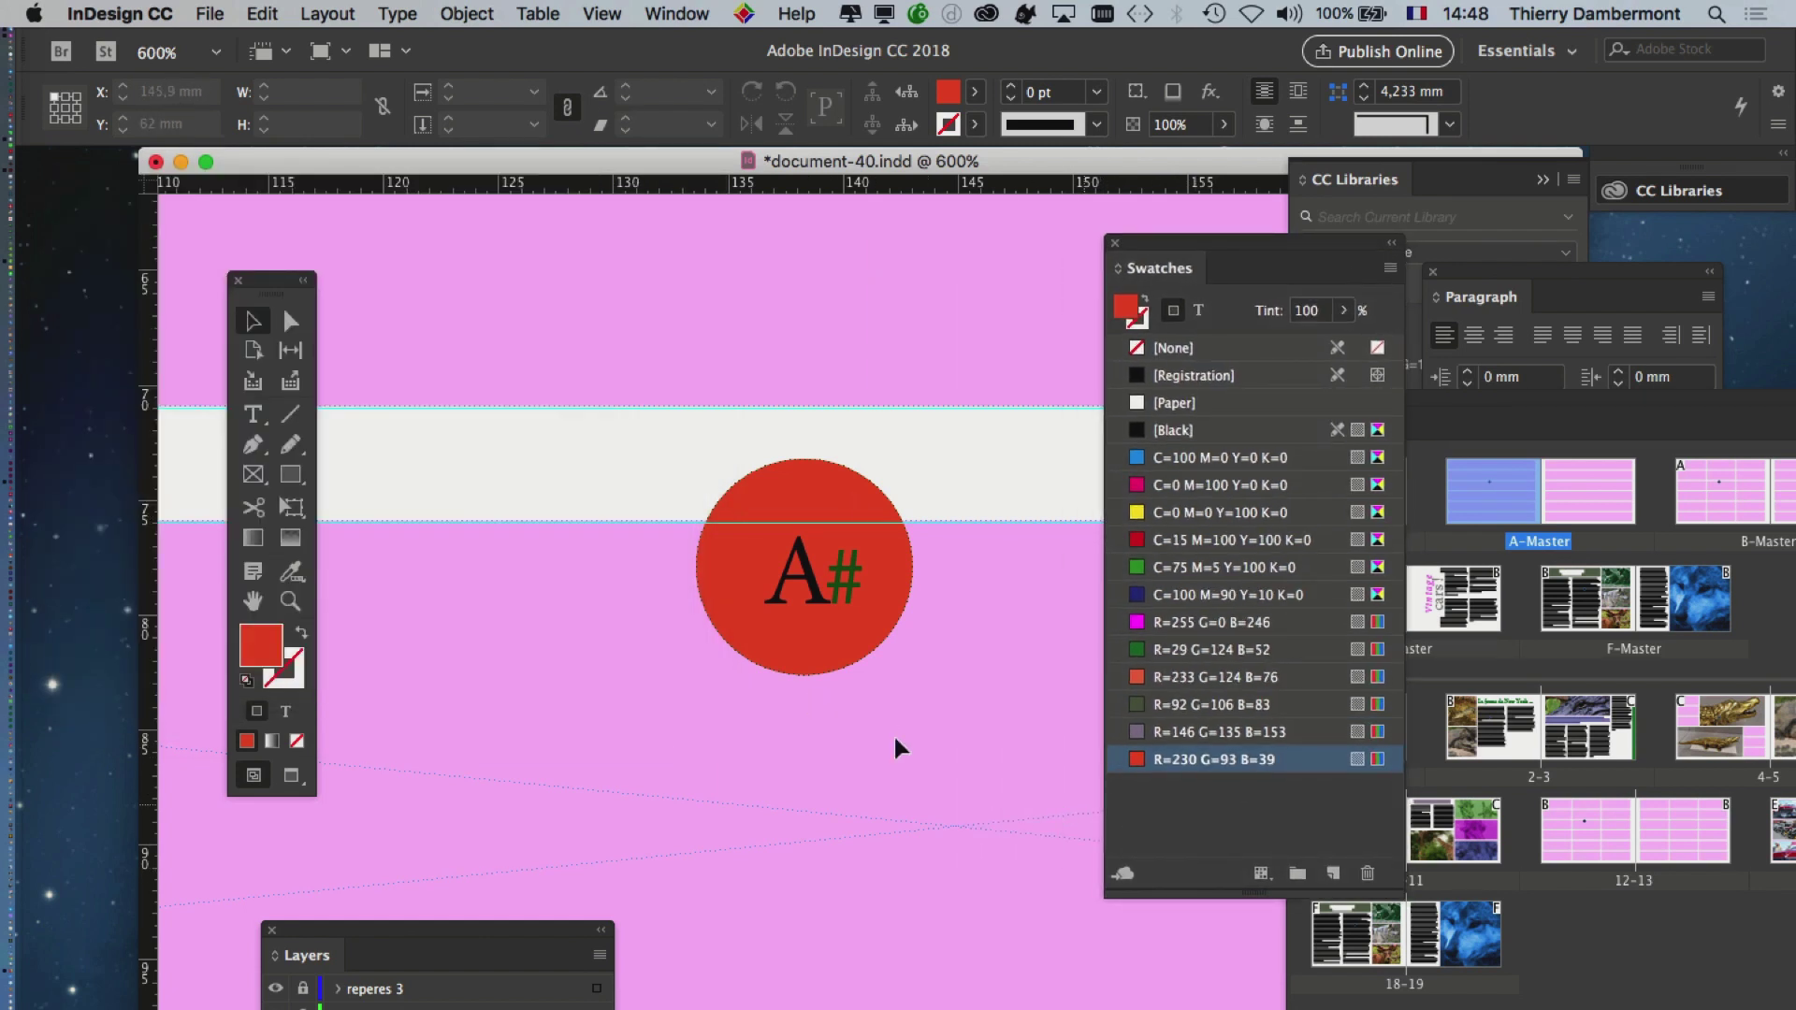
{"action": "scroll", "coordinate": [942, 765], "scroll_direction": "down", "scroll_amount": 4}
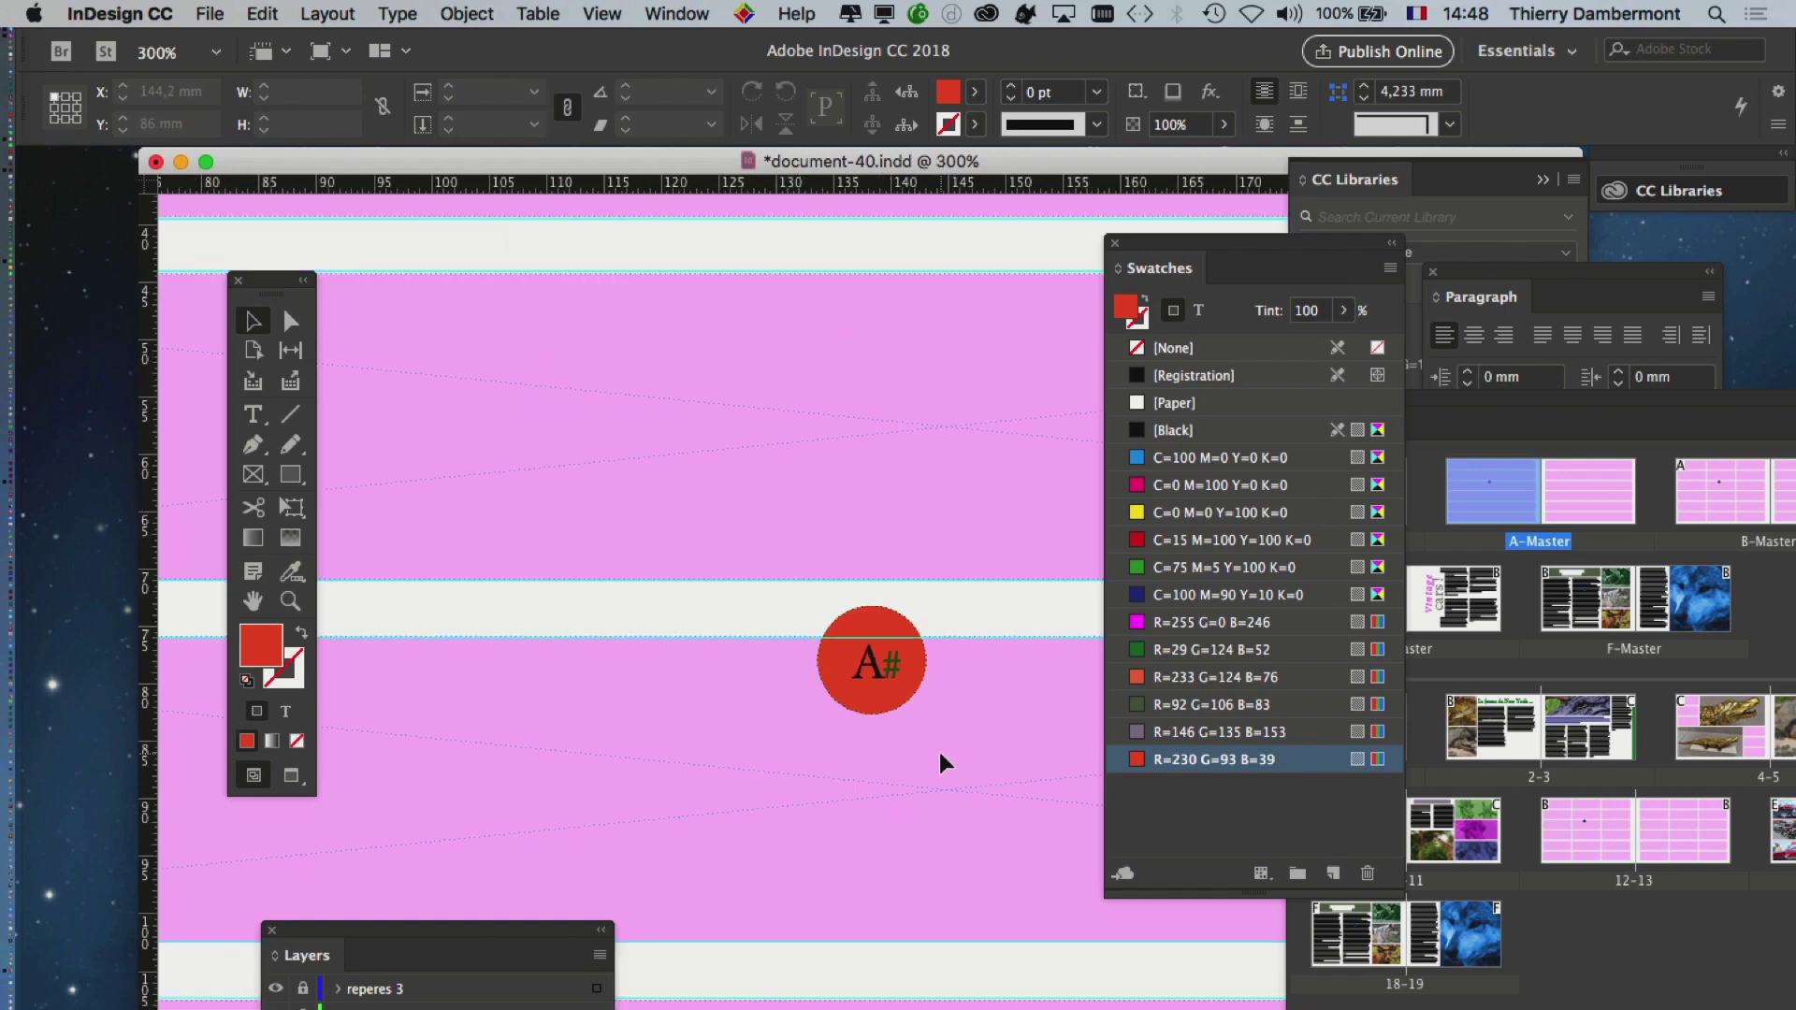
- Move the Tools panel next to the circular page-number frame
{"action": "scroll", "coordinate": [660, 379], "scroll_direction": "up", "scroll_amount": 2}
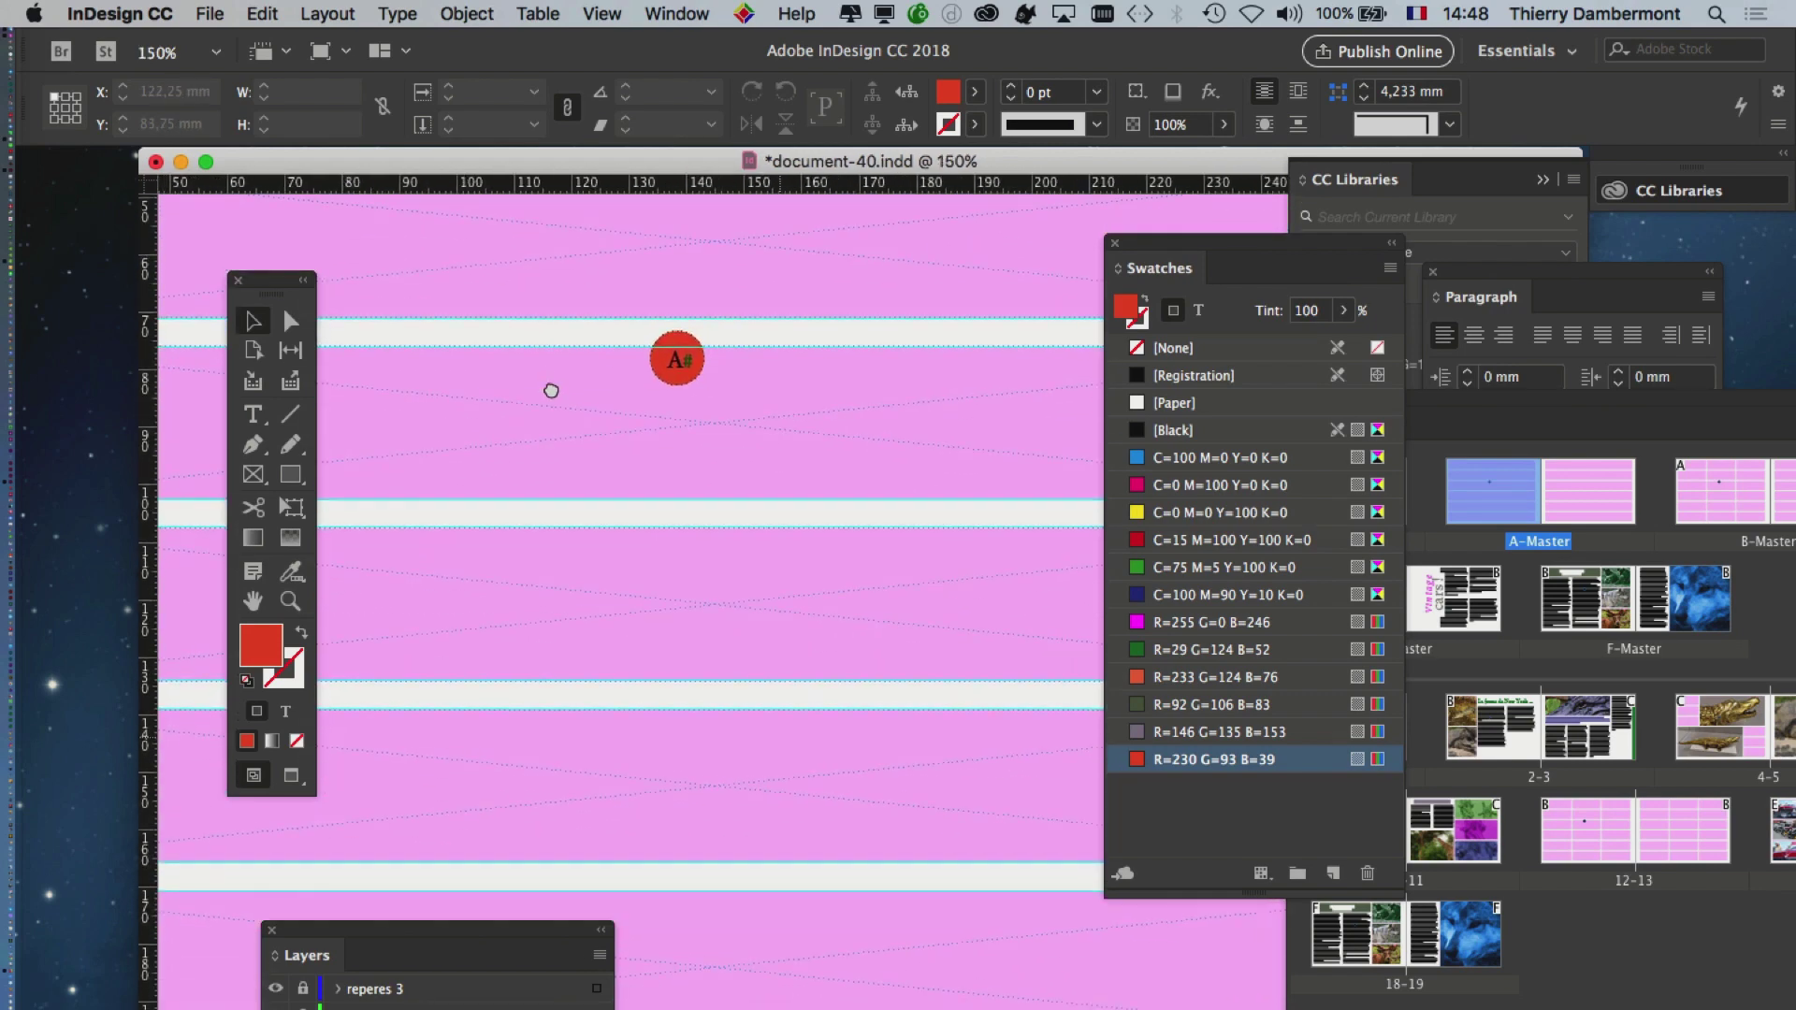
{"action": "scroll", "coordinate": [660, 378], "scroll_direction": "up", "scroll_amount": 1}
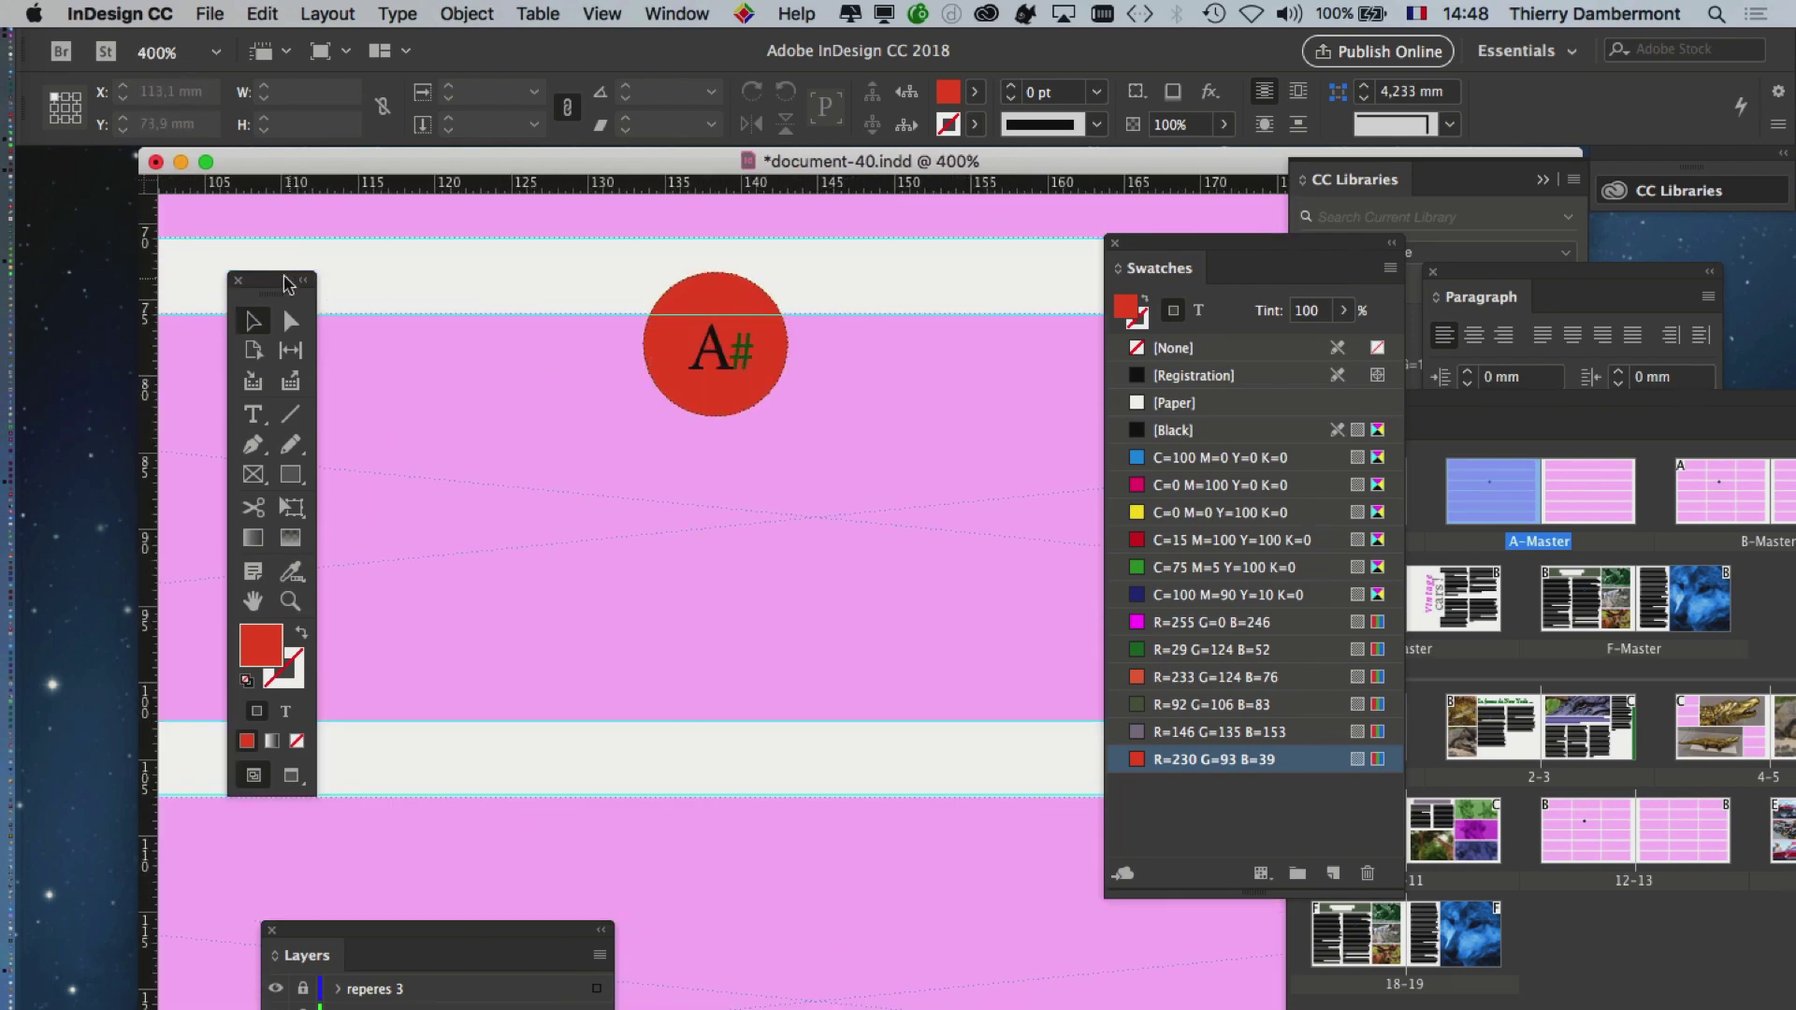
{"action": "left_click_drag", "start_coordinate": [283, 281], "coordinate": [557, 236]}
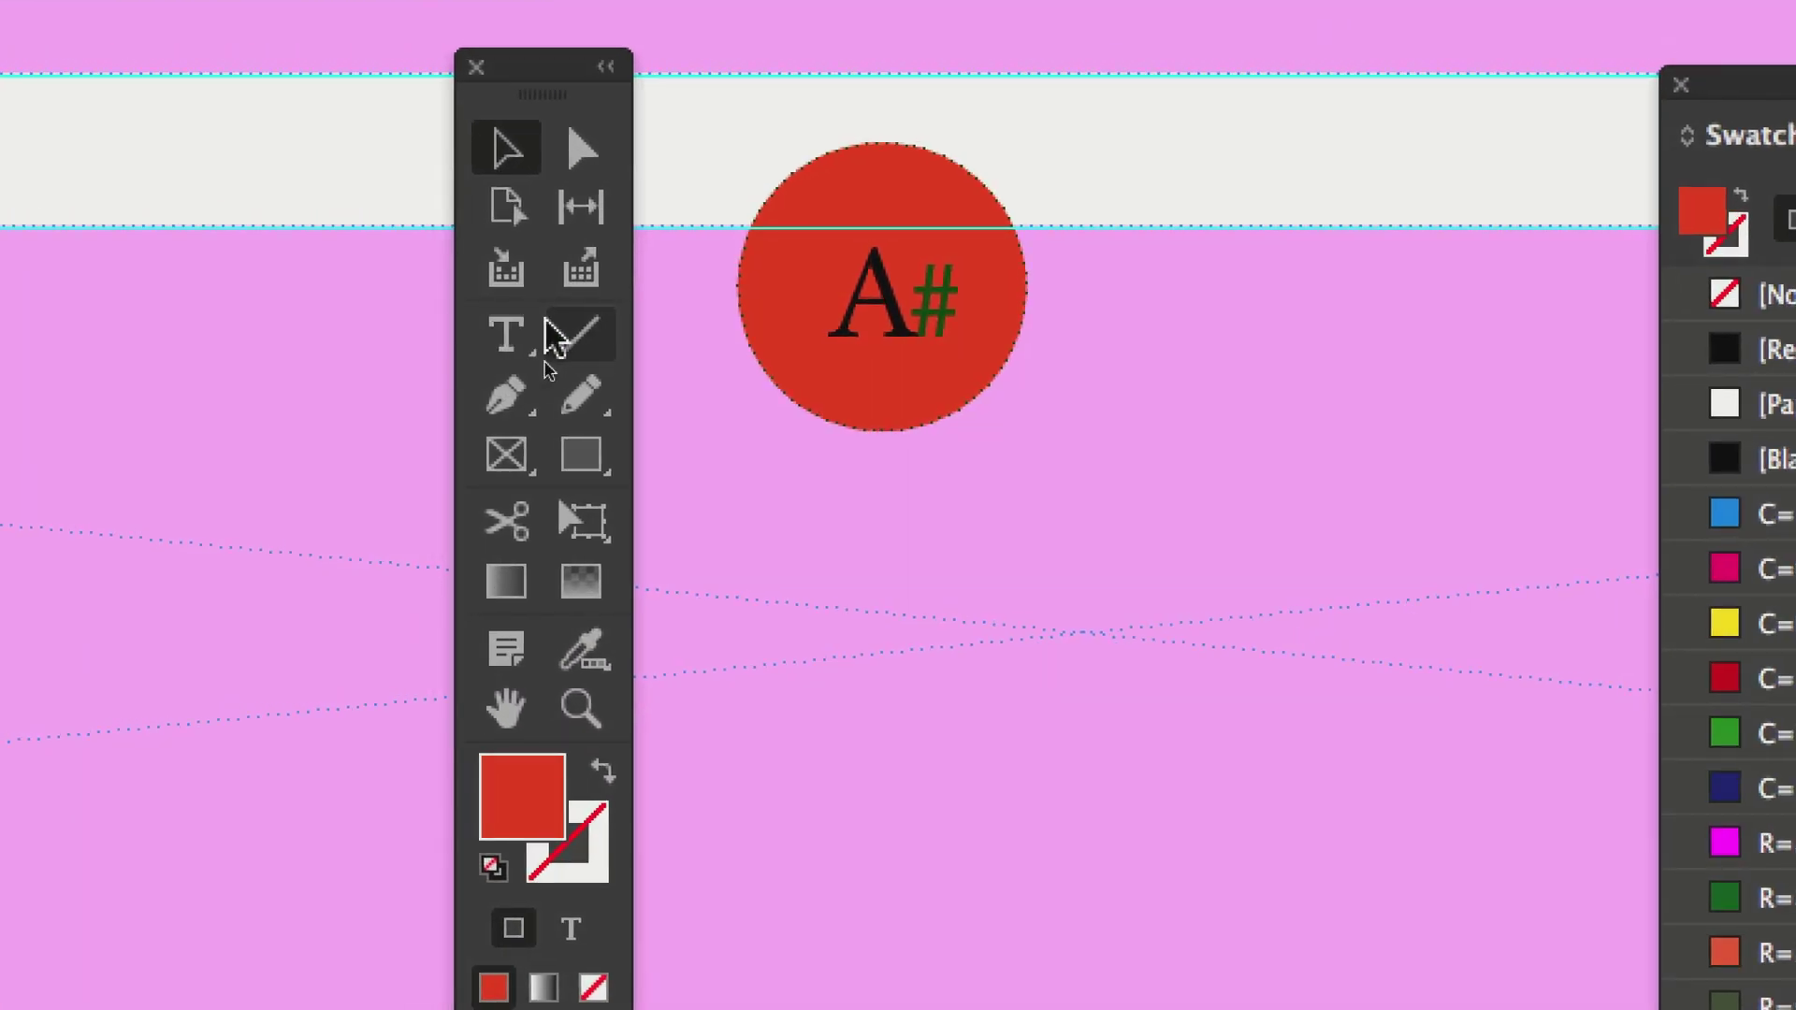
- Highlight the A page-number marker with the Type tool and return to the Selection tool
{"action": "left_click", "coordinate": [449, 334]}
{"action": "left_click_drag", "start_coordinate": [650, 312], "coordinate": [711, 313]}
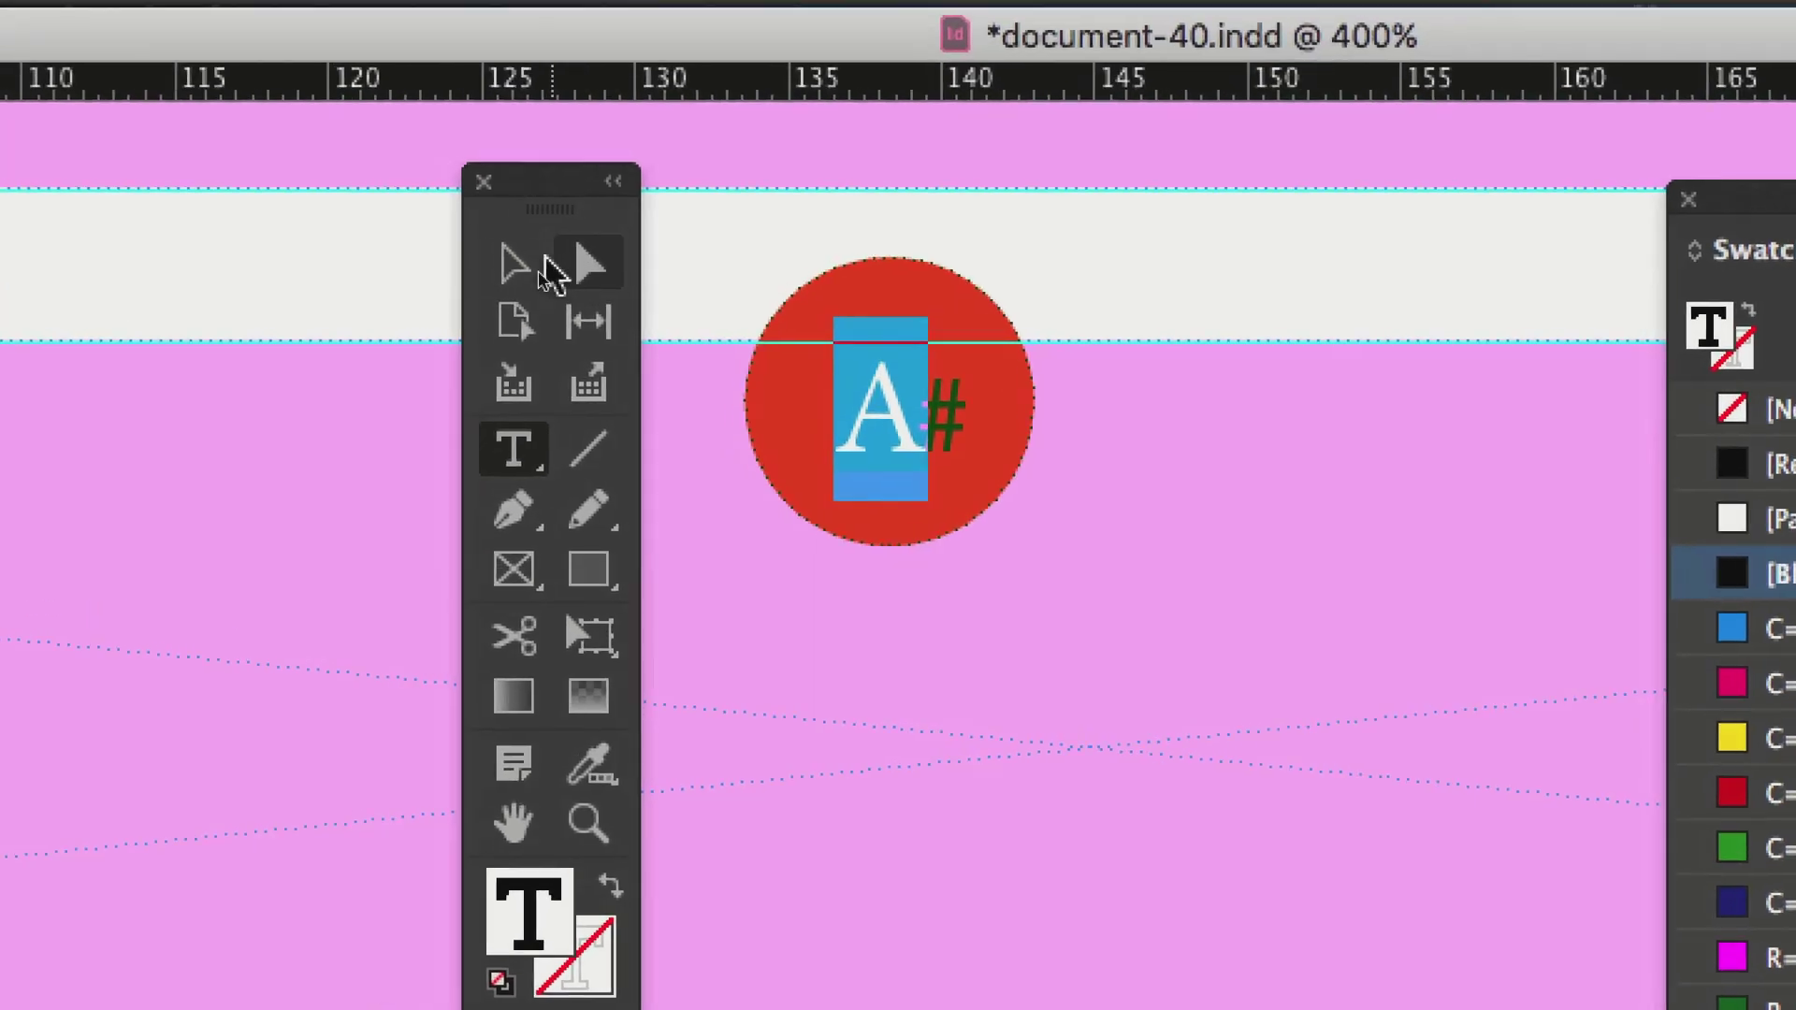
{"action": "left_click", "coordinate": [271, 152]}
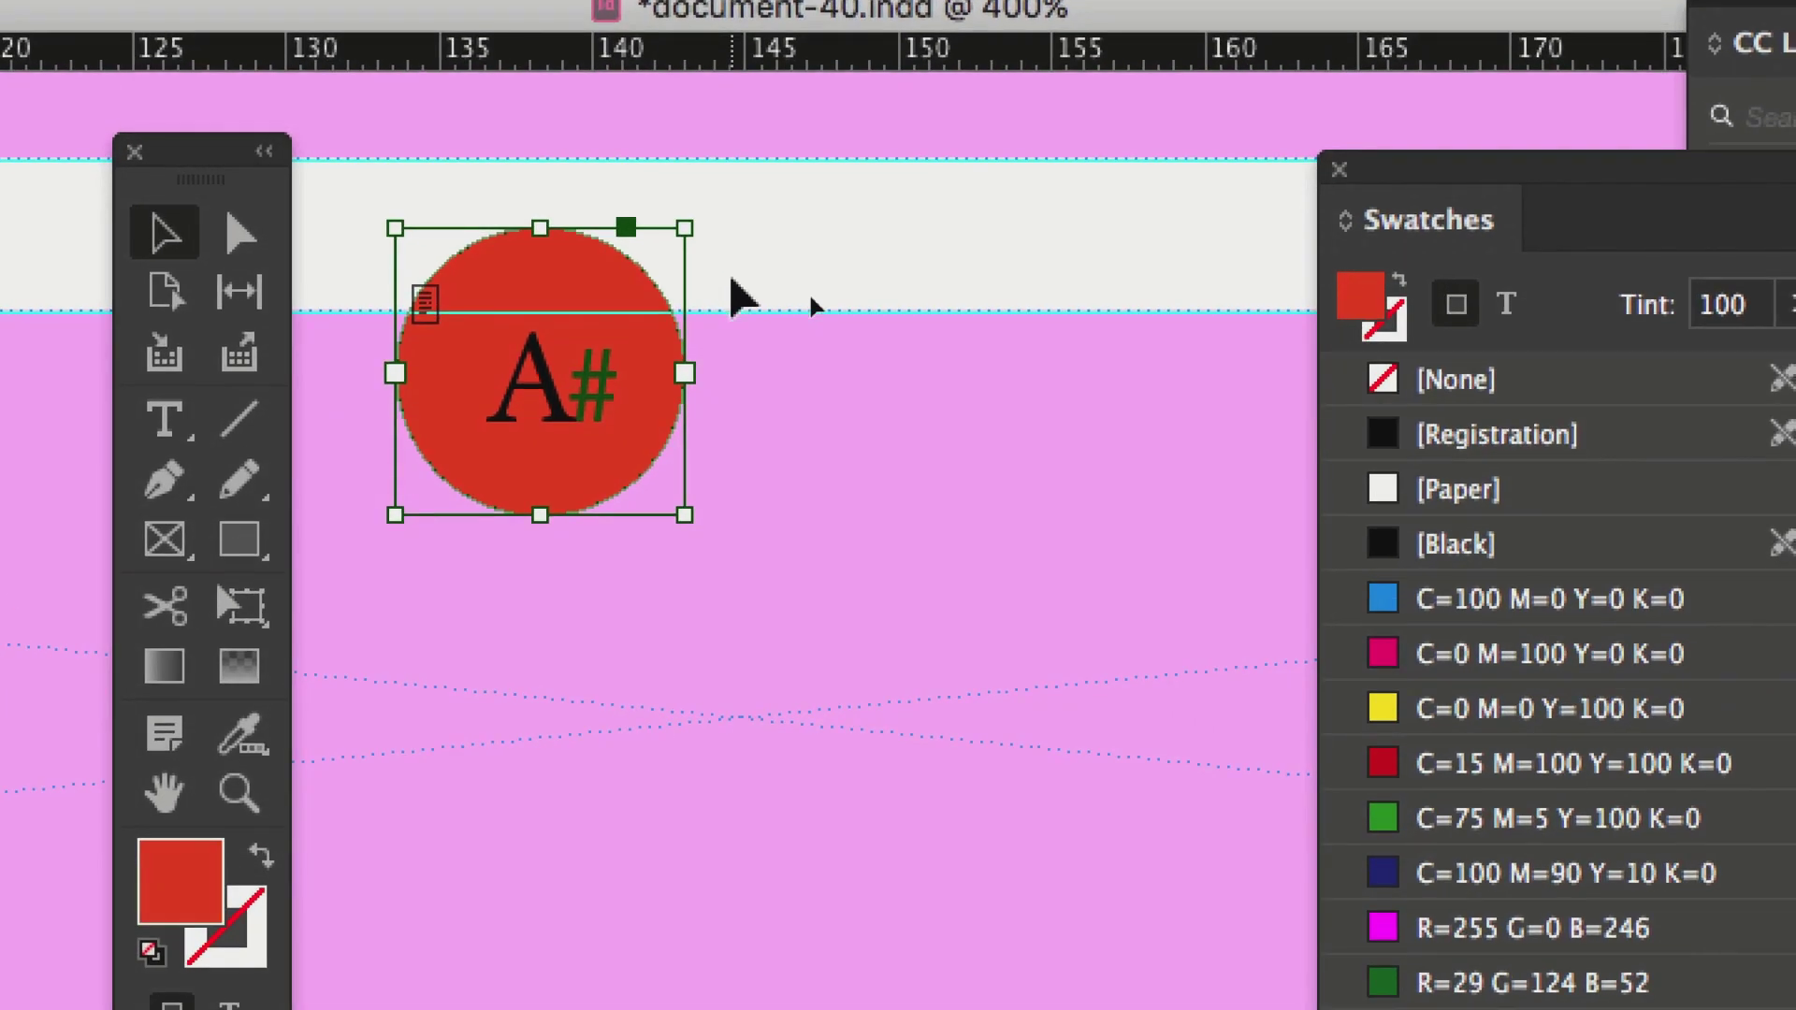
- Reselect the circular frame as an object and make colour formatting affect its text
{"action": "left_click", "coordinate": [1180, 329]}
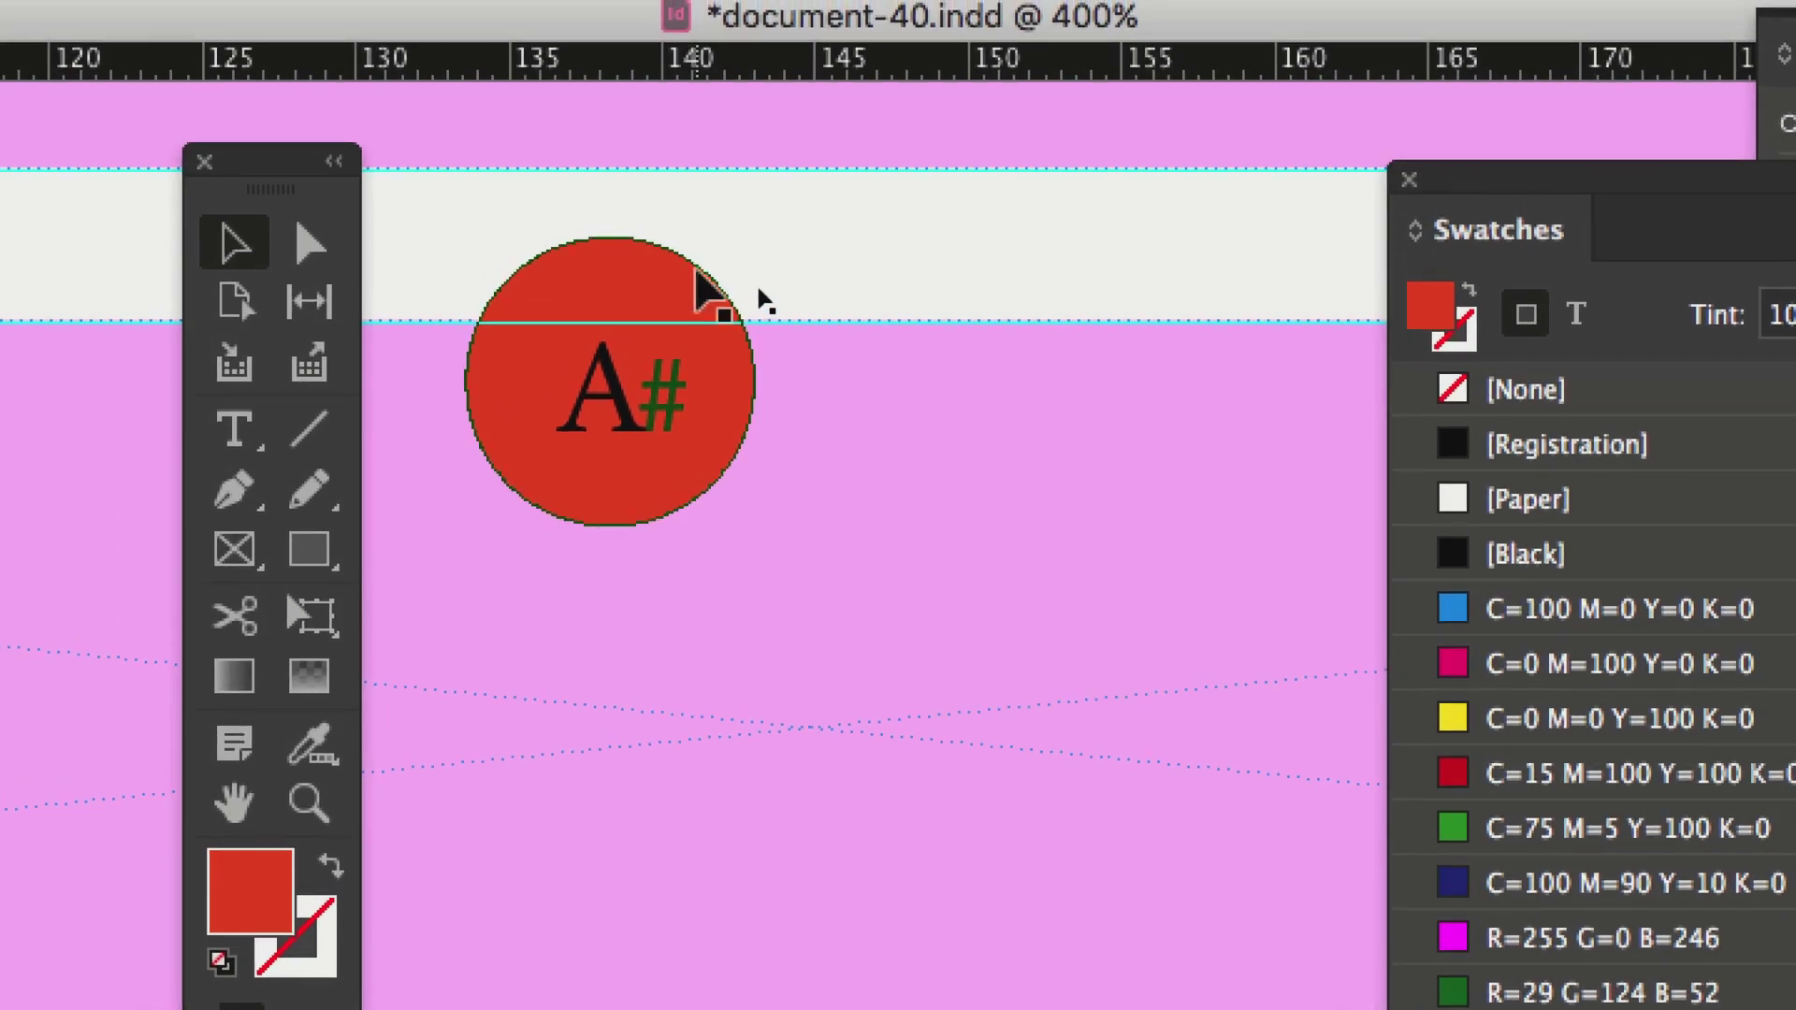
{"action": "left_click", "coordinate": [694, 276]}
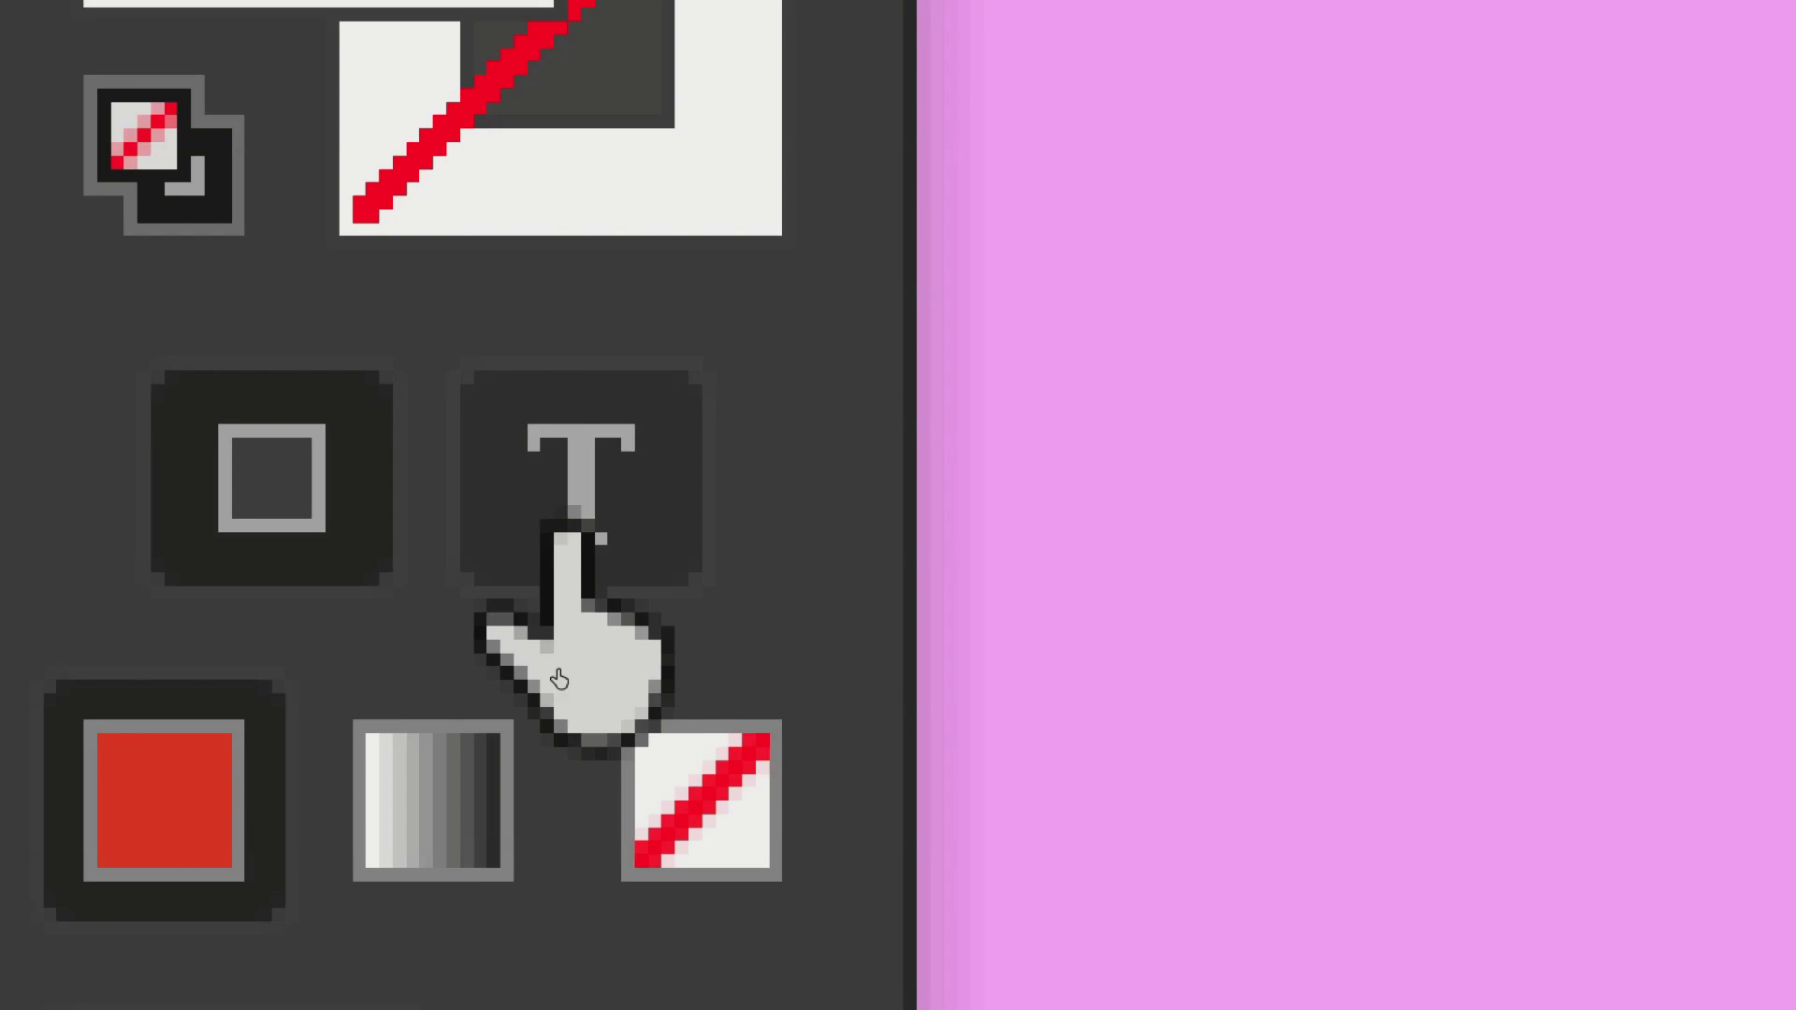
{"action": "left_click", "coordinate": [572, 517]}
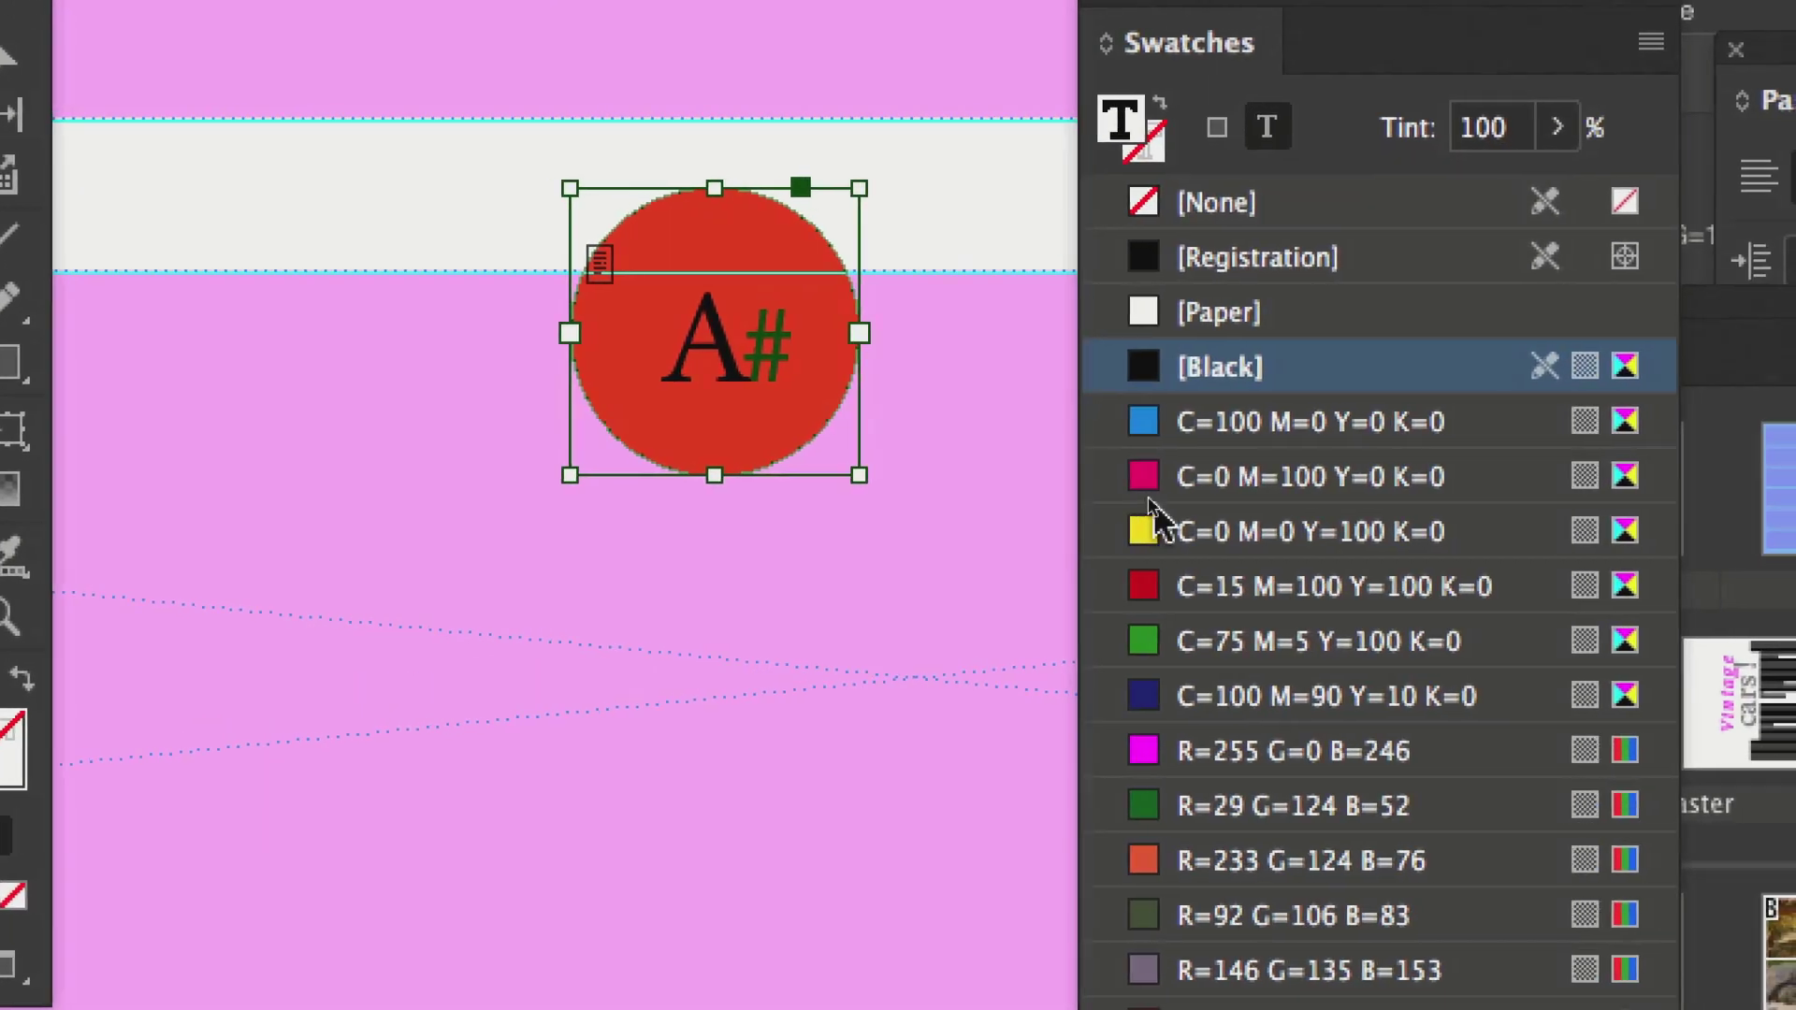
- Try several swatches on the A marker, including C=100 M=90 Y=10 K=0, R=233 G=124 B=76 and C=15 M=100 Y=100 K=0
{"action": "left_click", "coordinate": [1314, 492]}
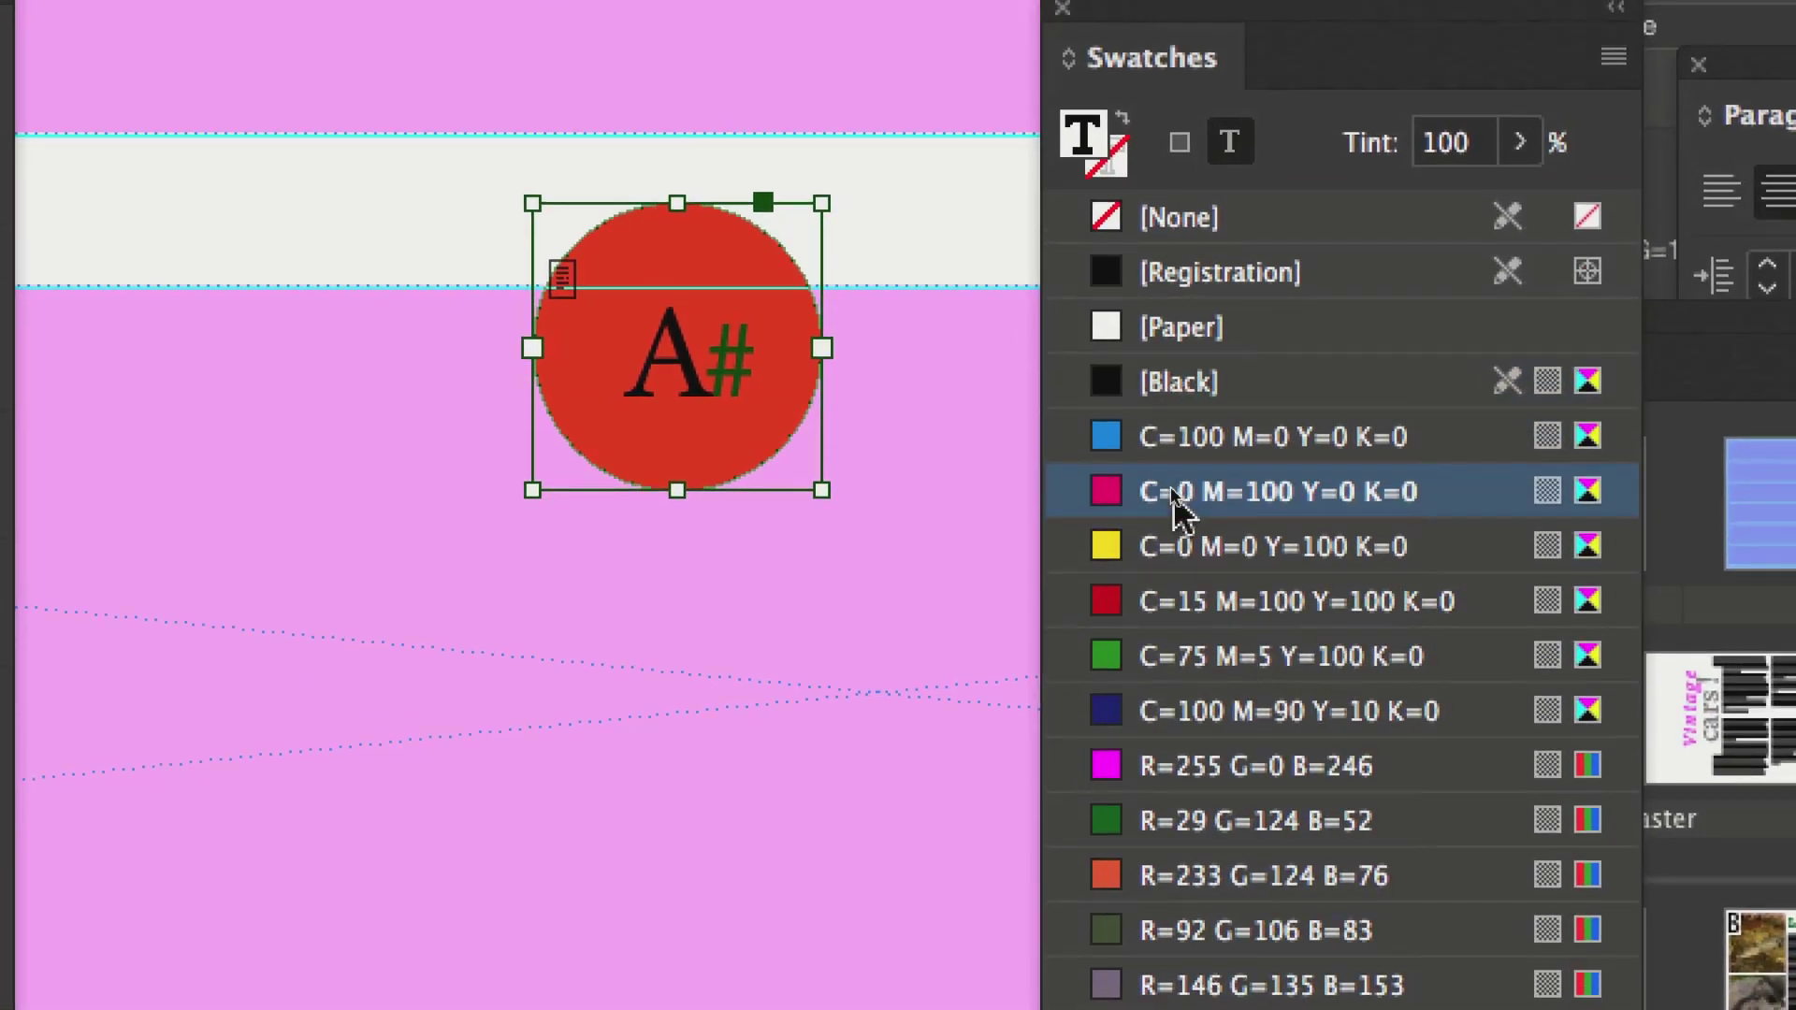
{"action": "left_click", "coordinate": [1337, 599]}
{"action": "left_click", "coordinate": [1184, 587]}
{"action": "left_click", "coordinate": [1187, 645]}
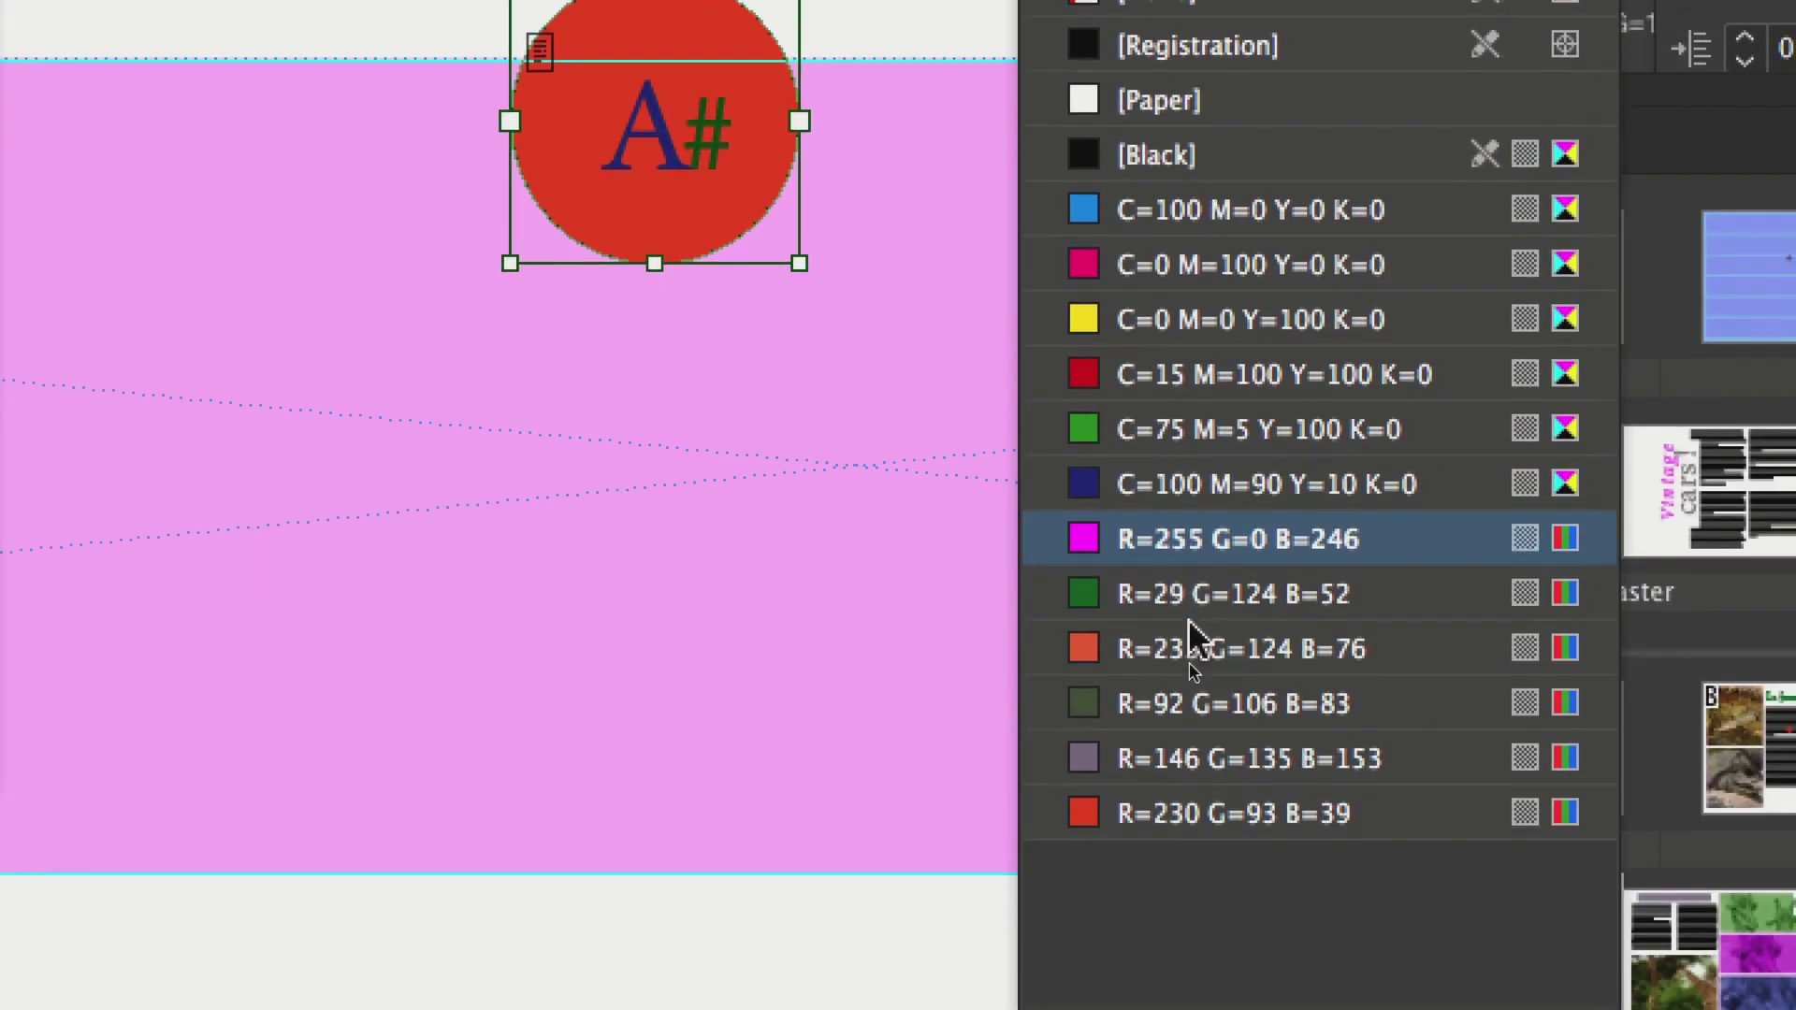
{"action": "left_click", "coordinate": [1191, 756]}
{"action": "left_click", "coordinate": [1193, 810]}
{"action": "left_click", "coordinate": [1187, 588]}
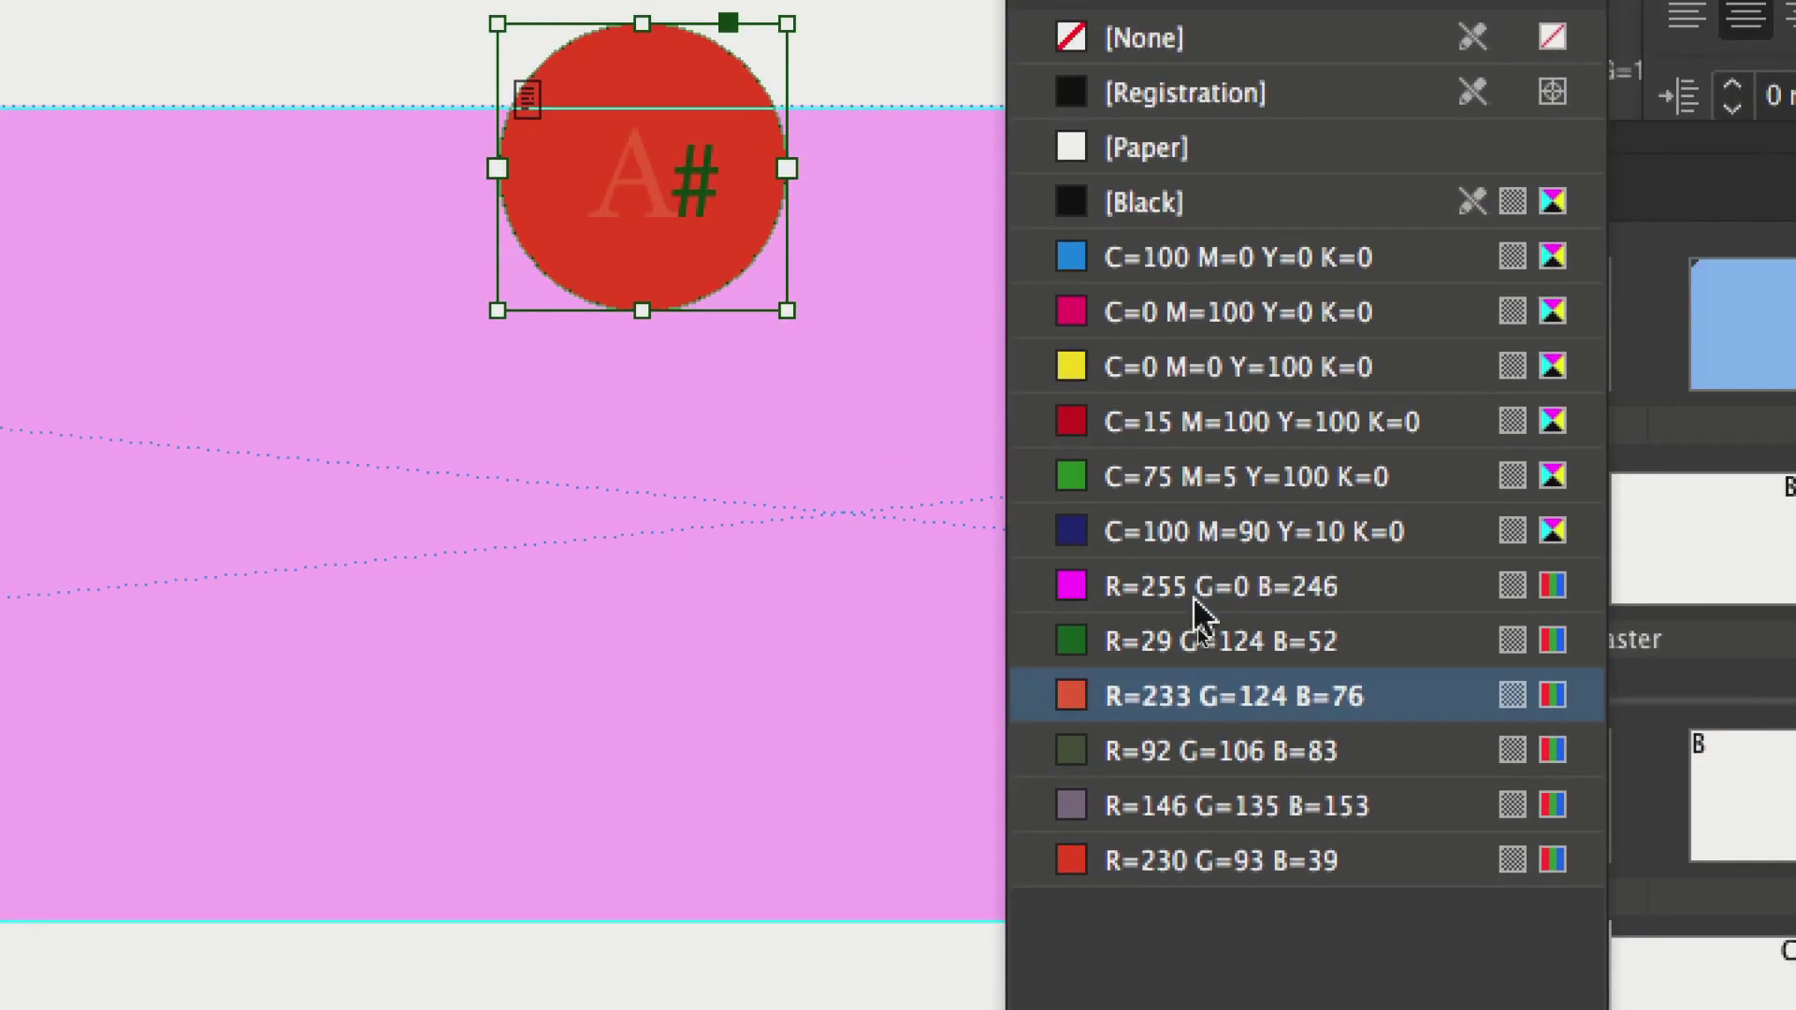
{"action": "left_click", "coordinate": [1189, 315]}
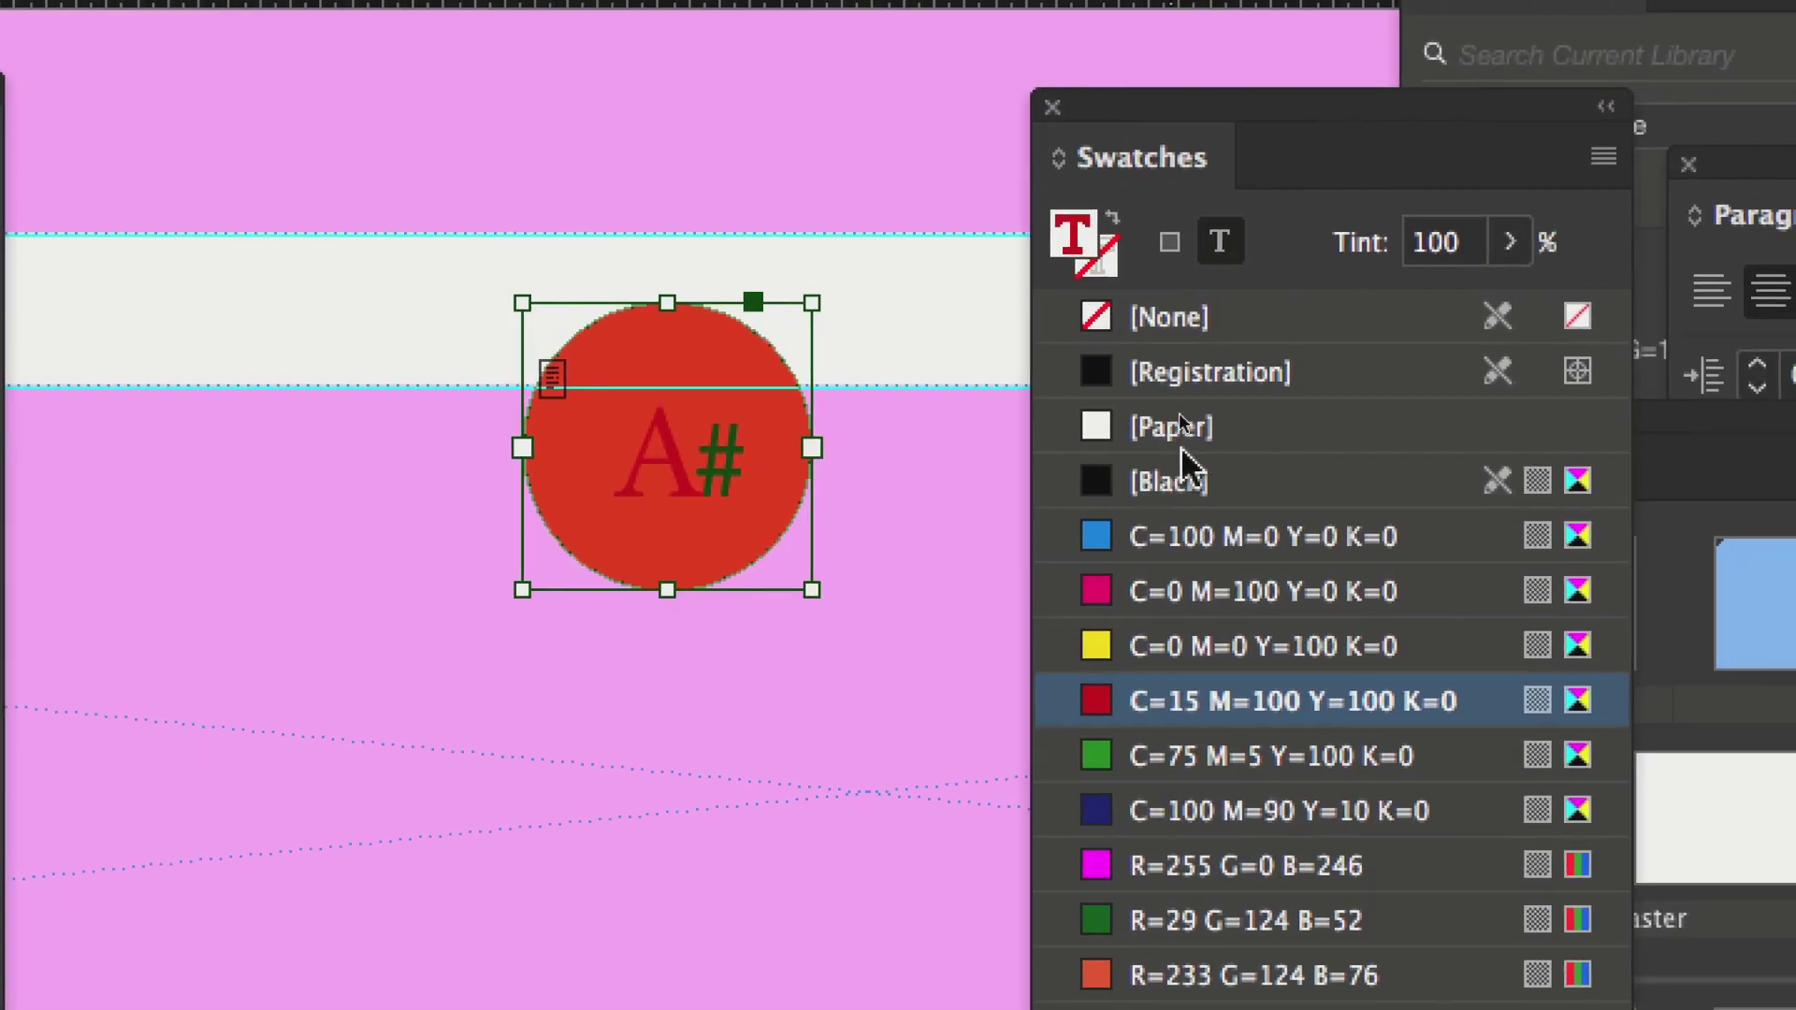
- Colour the A marker with the [Paper] swatch and move the Tools panel away from the circle
{"action": "left_click", "coordinate": [1183, 430]}
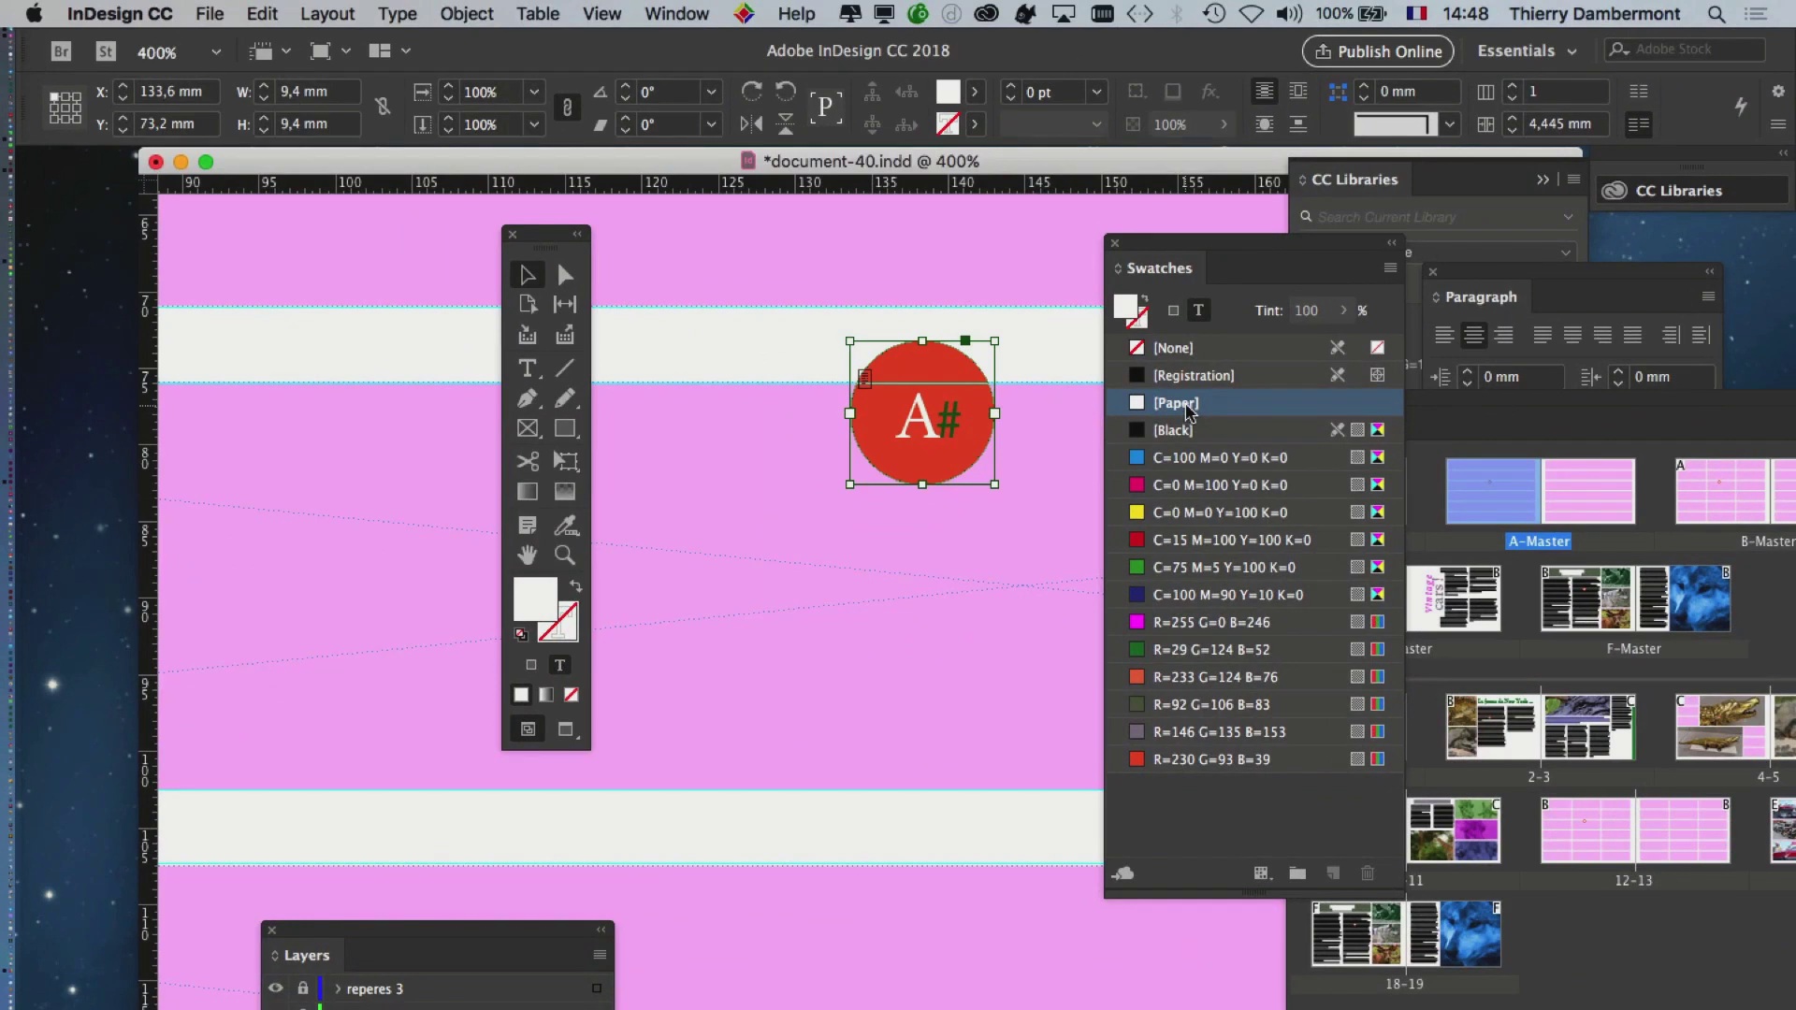
{"action": "left_click_drag", "start_coordinate": [551, 240], "coordinate": [254, 239]}
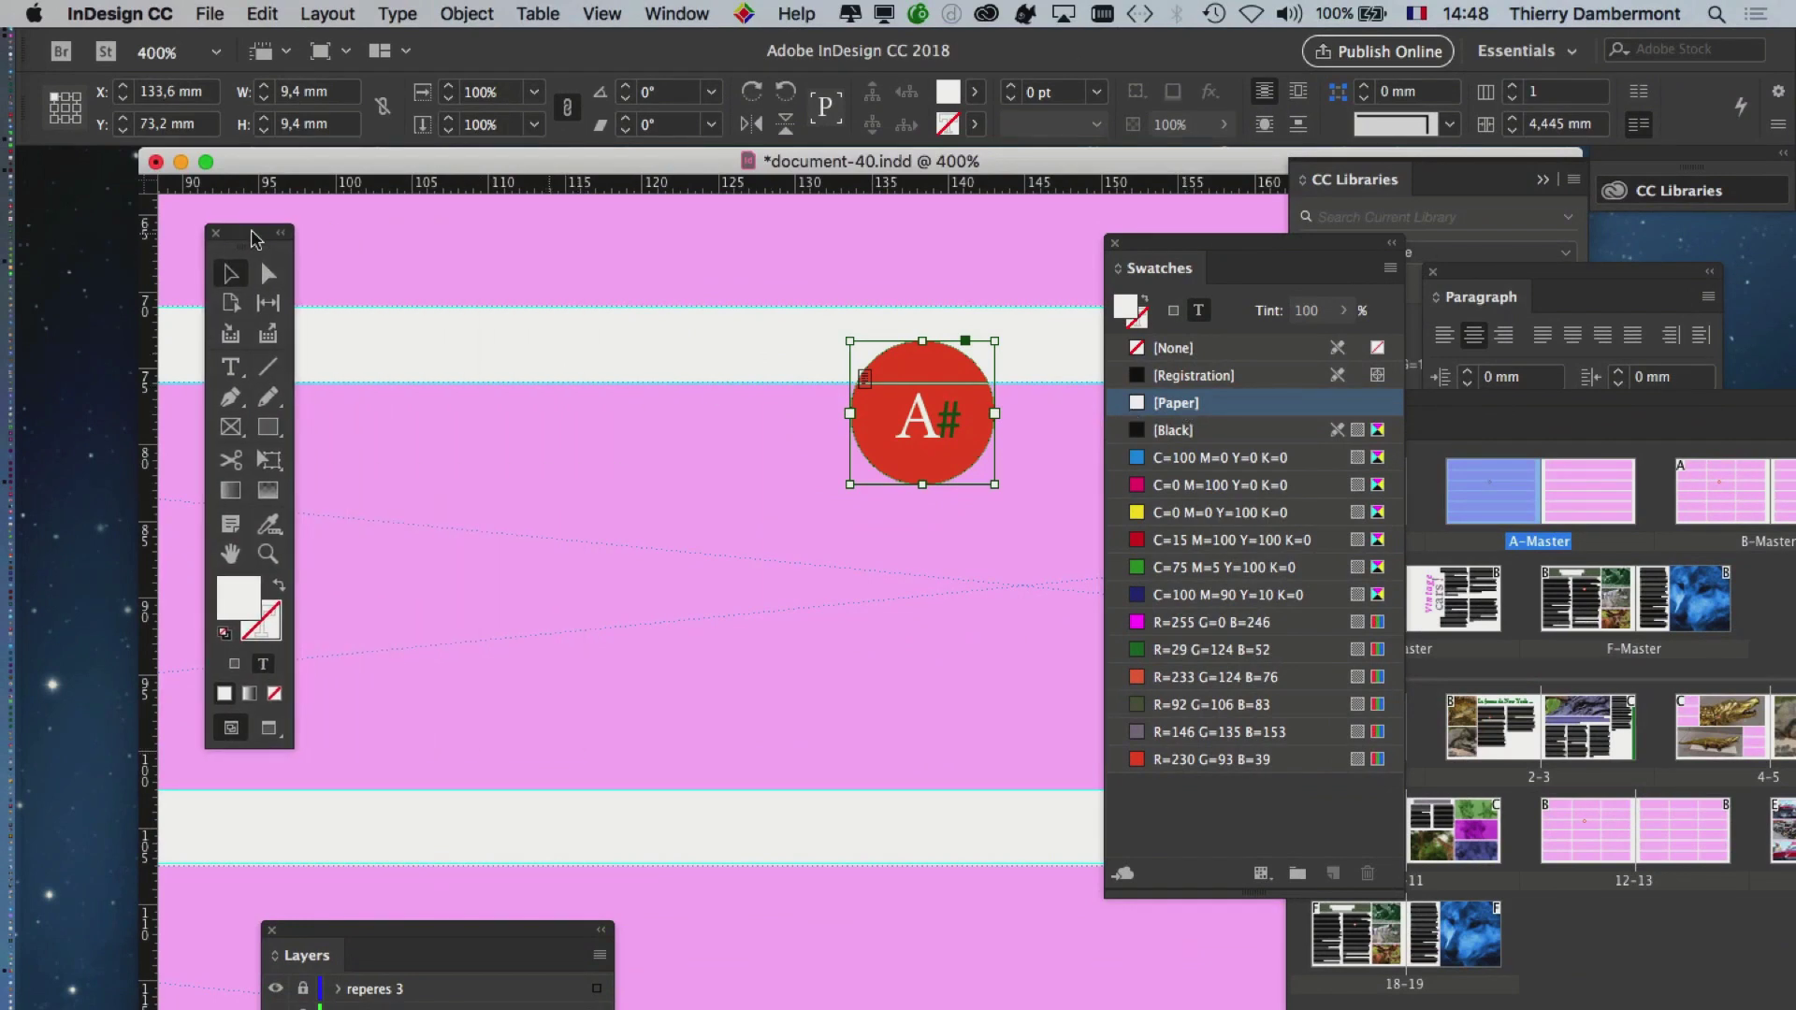
- Open the Character panel and place it beside the circular frame
{"action": "left_click", "coordinate": [398, 13]}
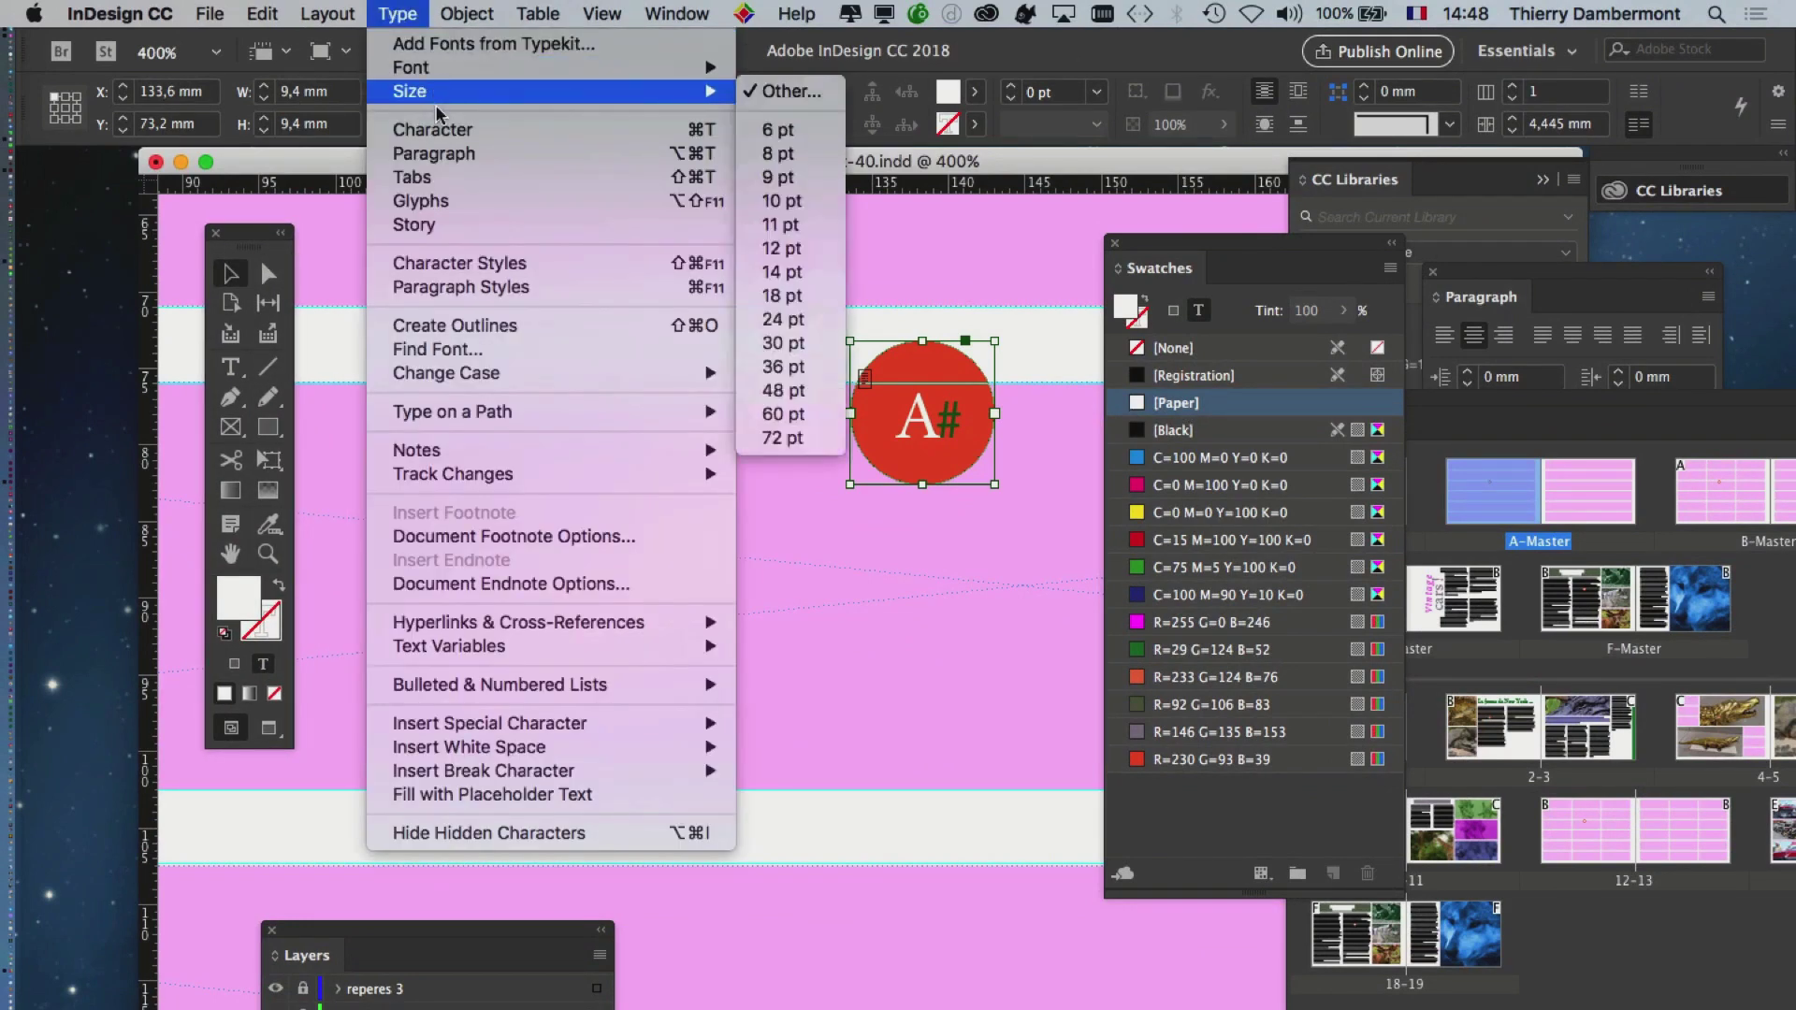
{"action": "left_click", "coordinate": [449, 133]}
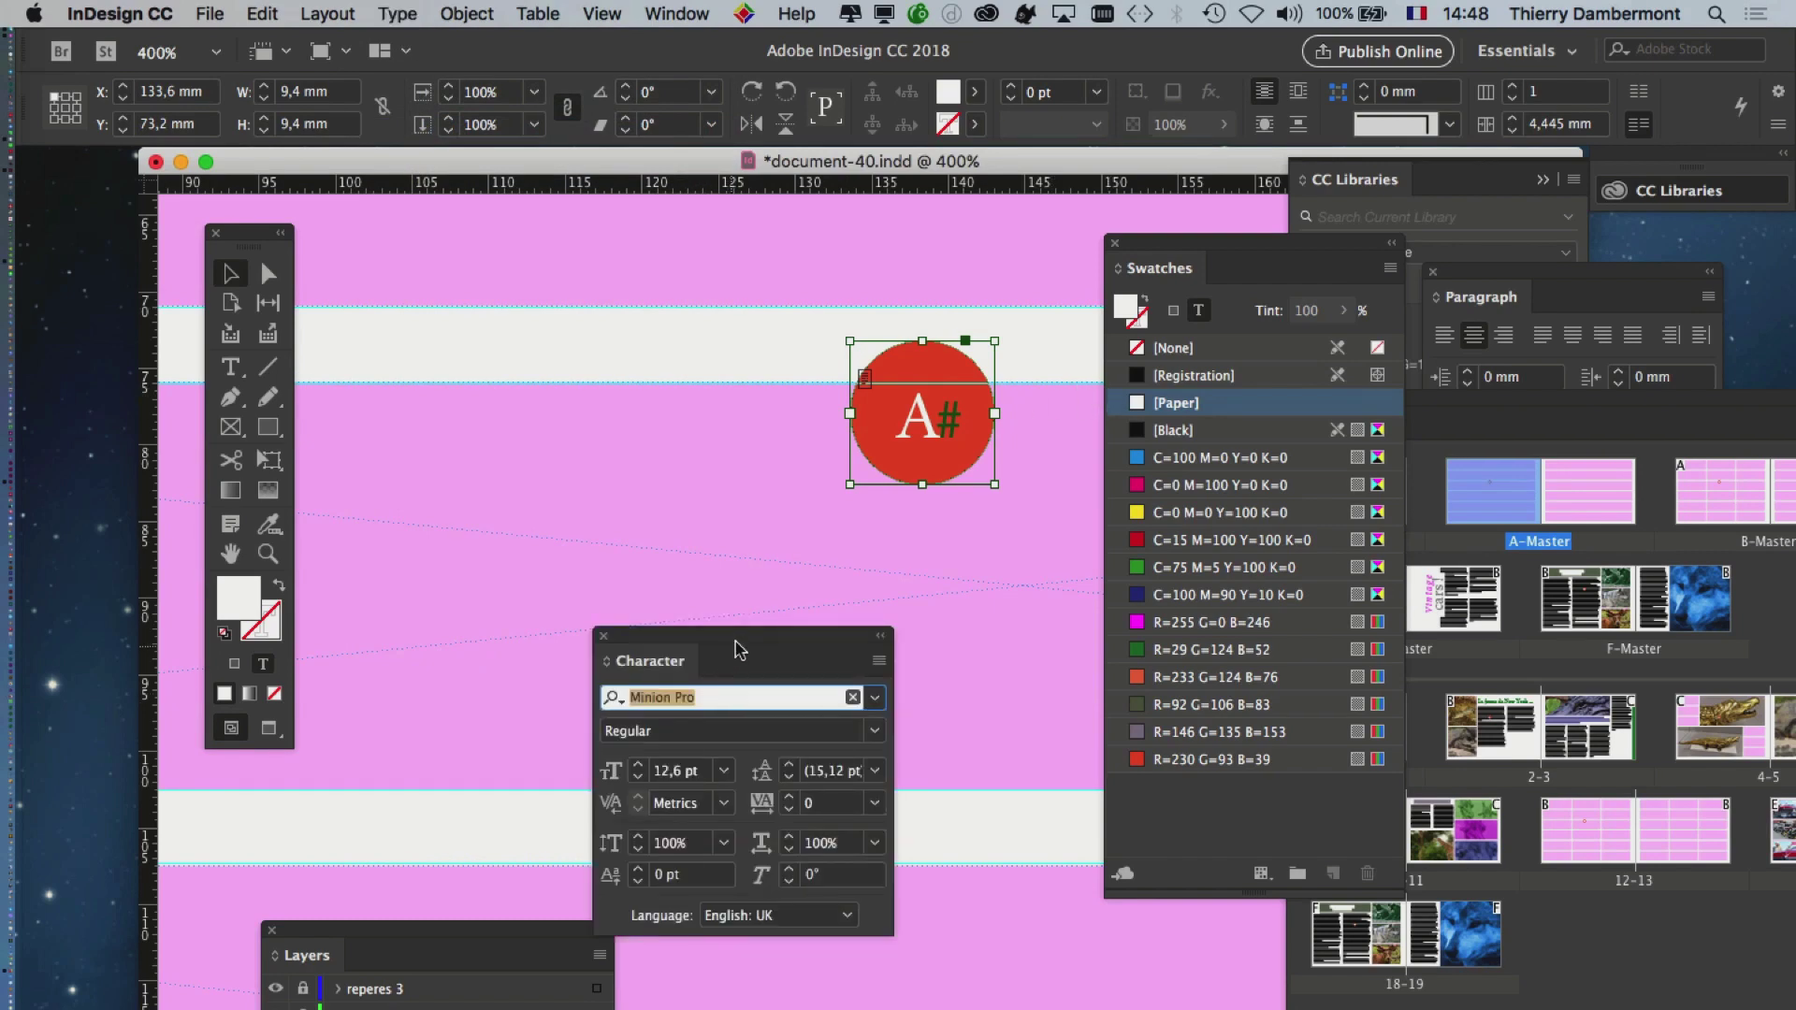
{"action": "left_click_drag", "start_coordinate": [698, 477], "coordinate": [655, 319]}
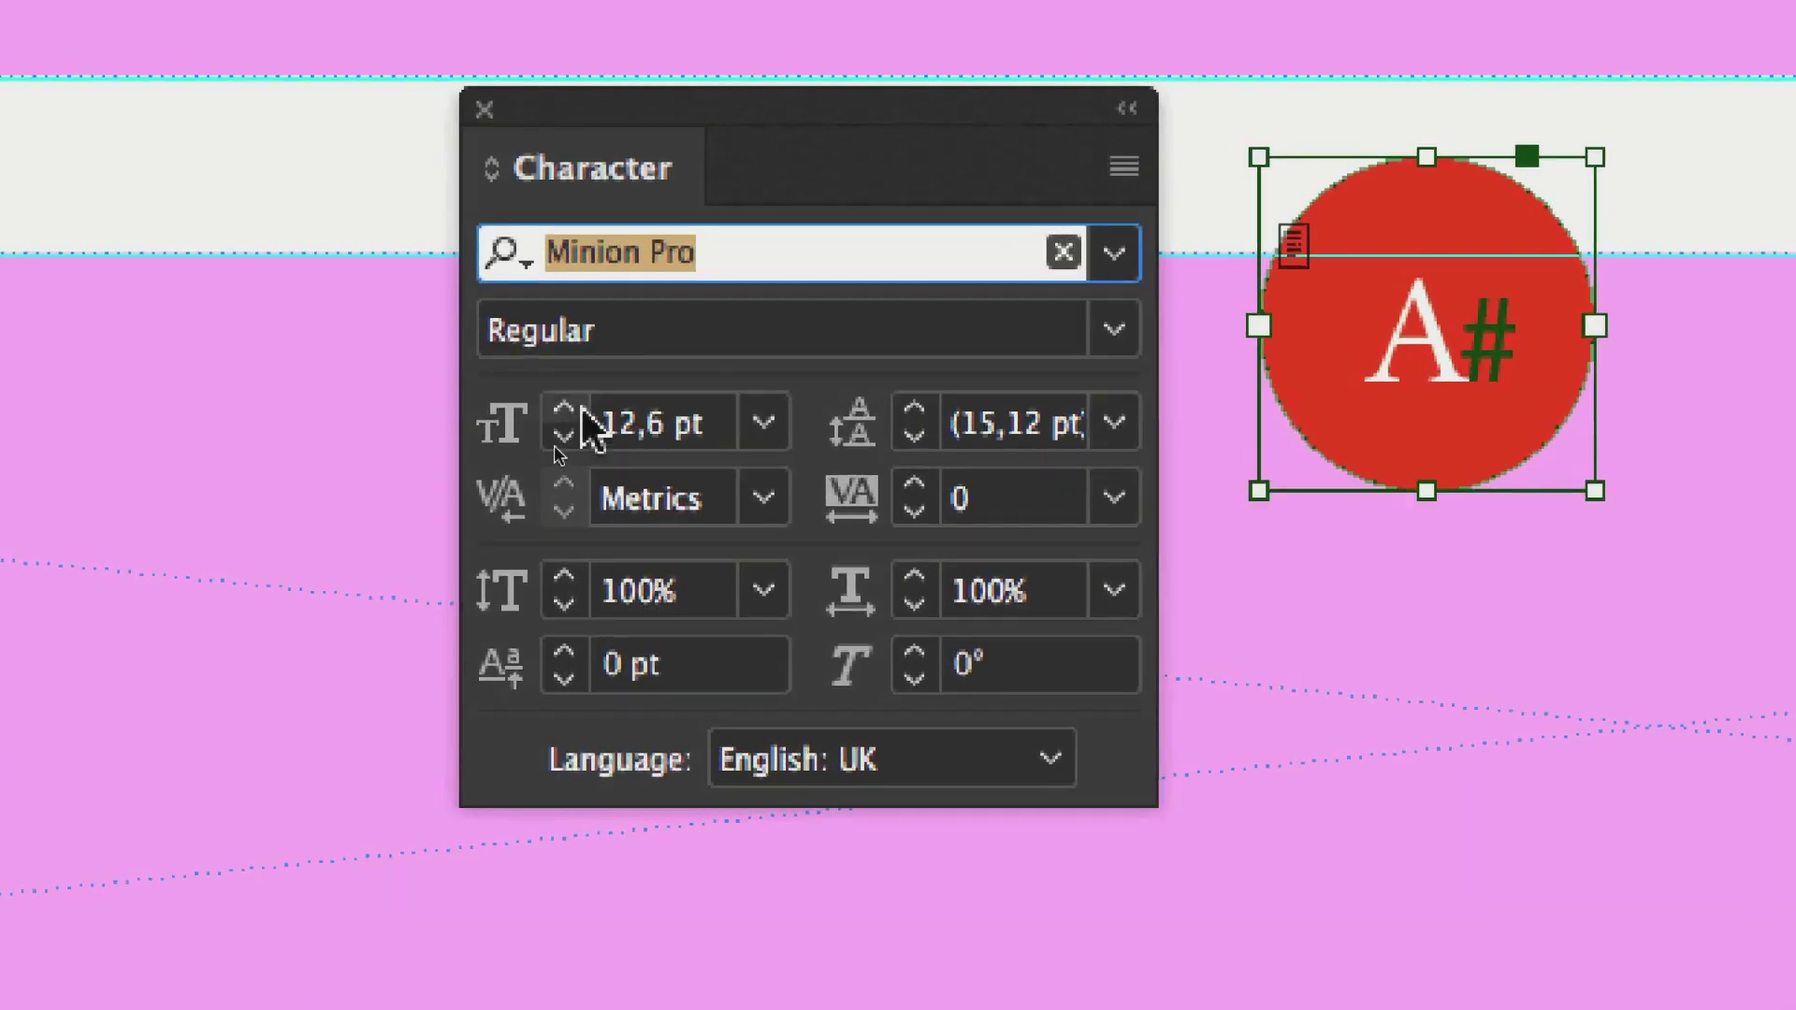
- Set the font size of the A marker in the circle to 17 pt
{"action": "left_click", "coordinate": [462, 544]}
{"action": "left_click", "coordinate": [462, 544]}
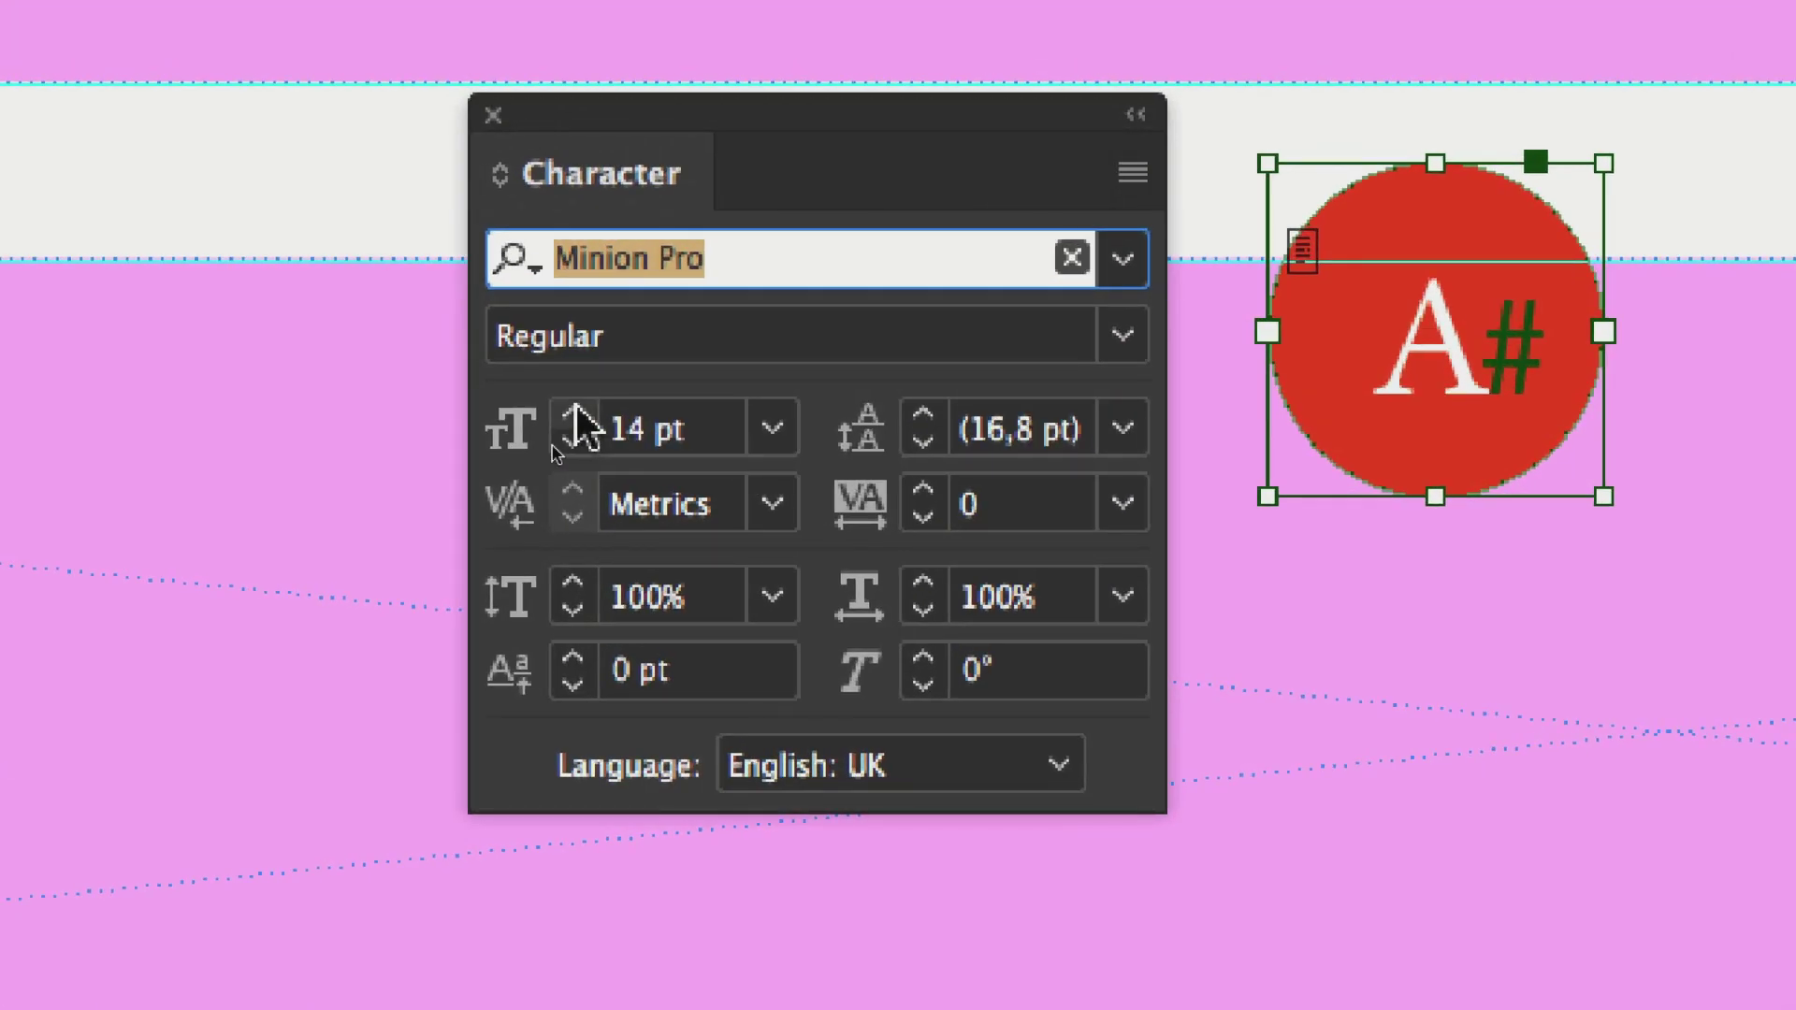
{"action": "left_click", "coordinate": [462, 544]}
{"action": "left_click", "coordinate": [573, 441]}
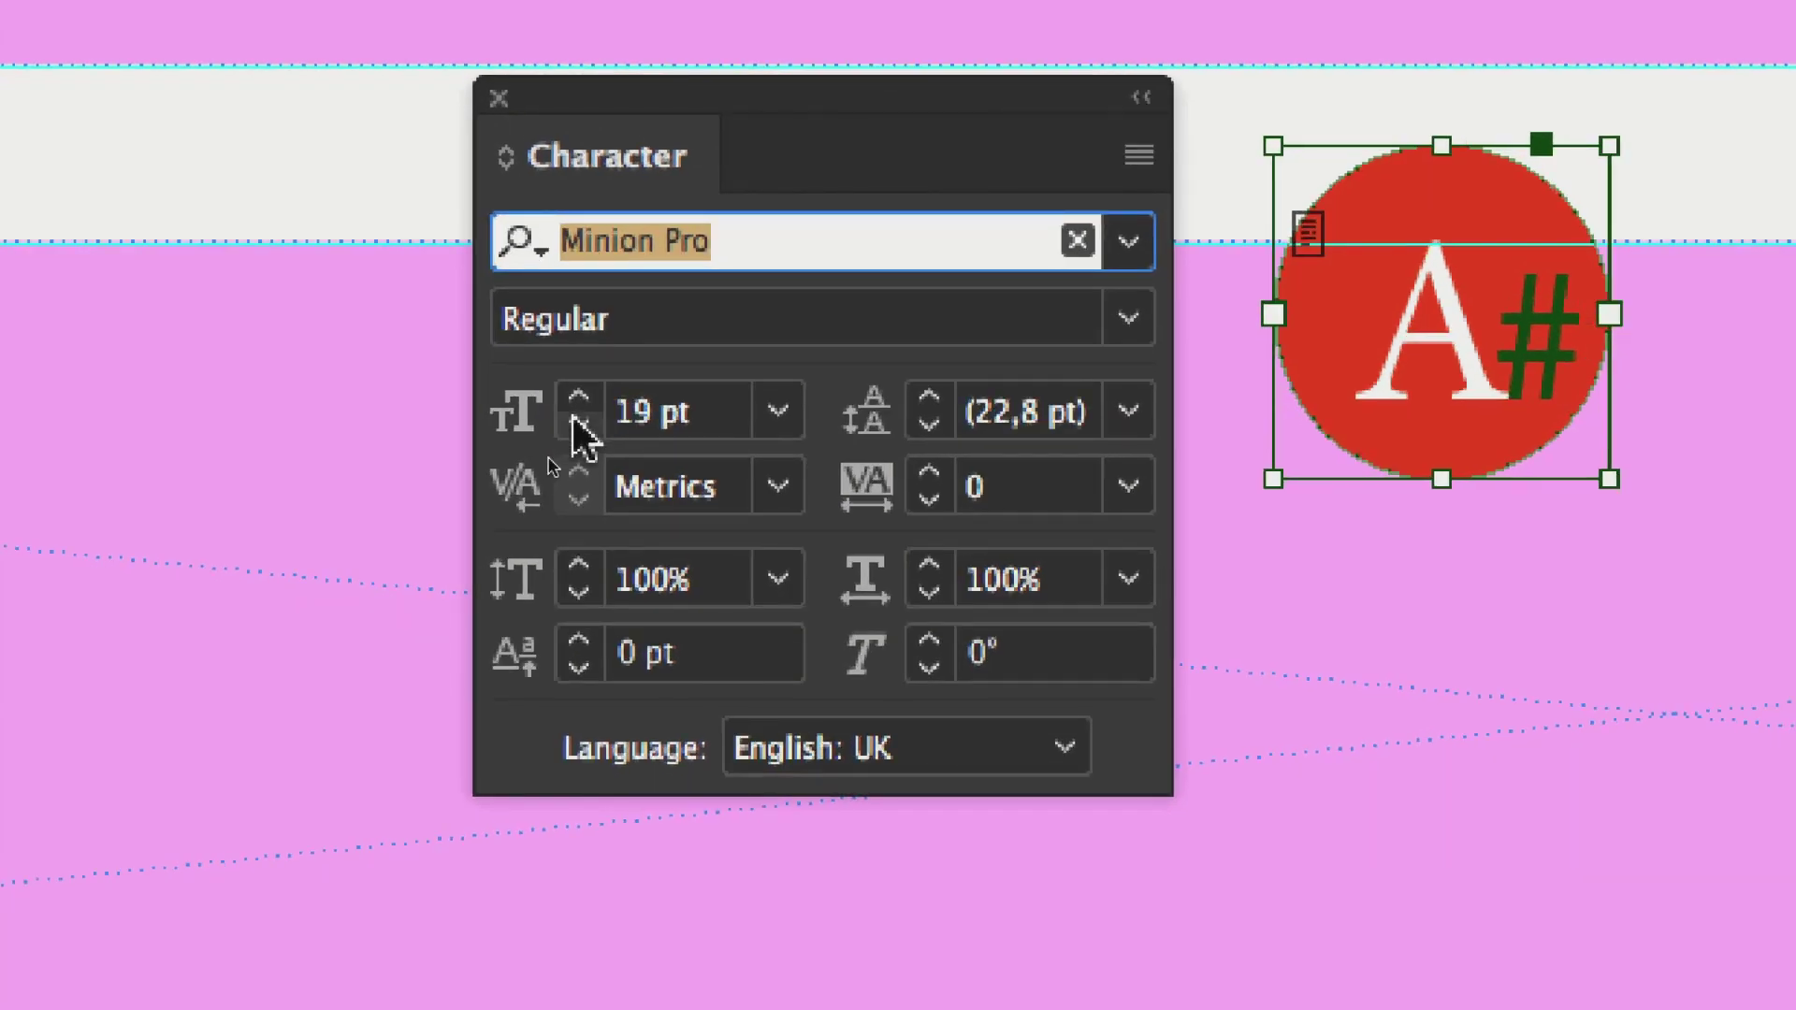
{"action": "left_click", "coordinate": [578, 431]}
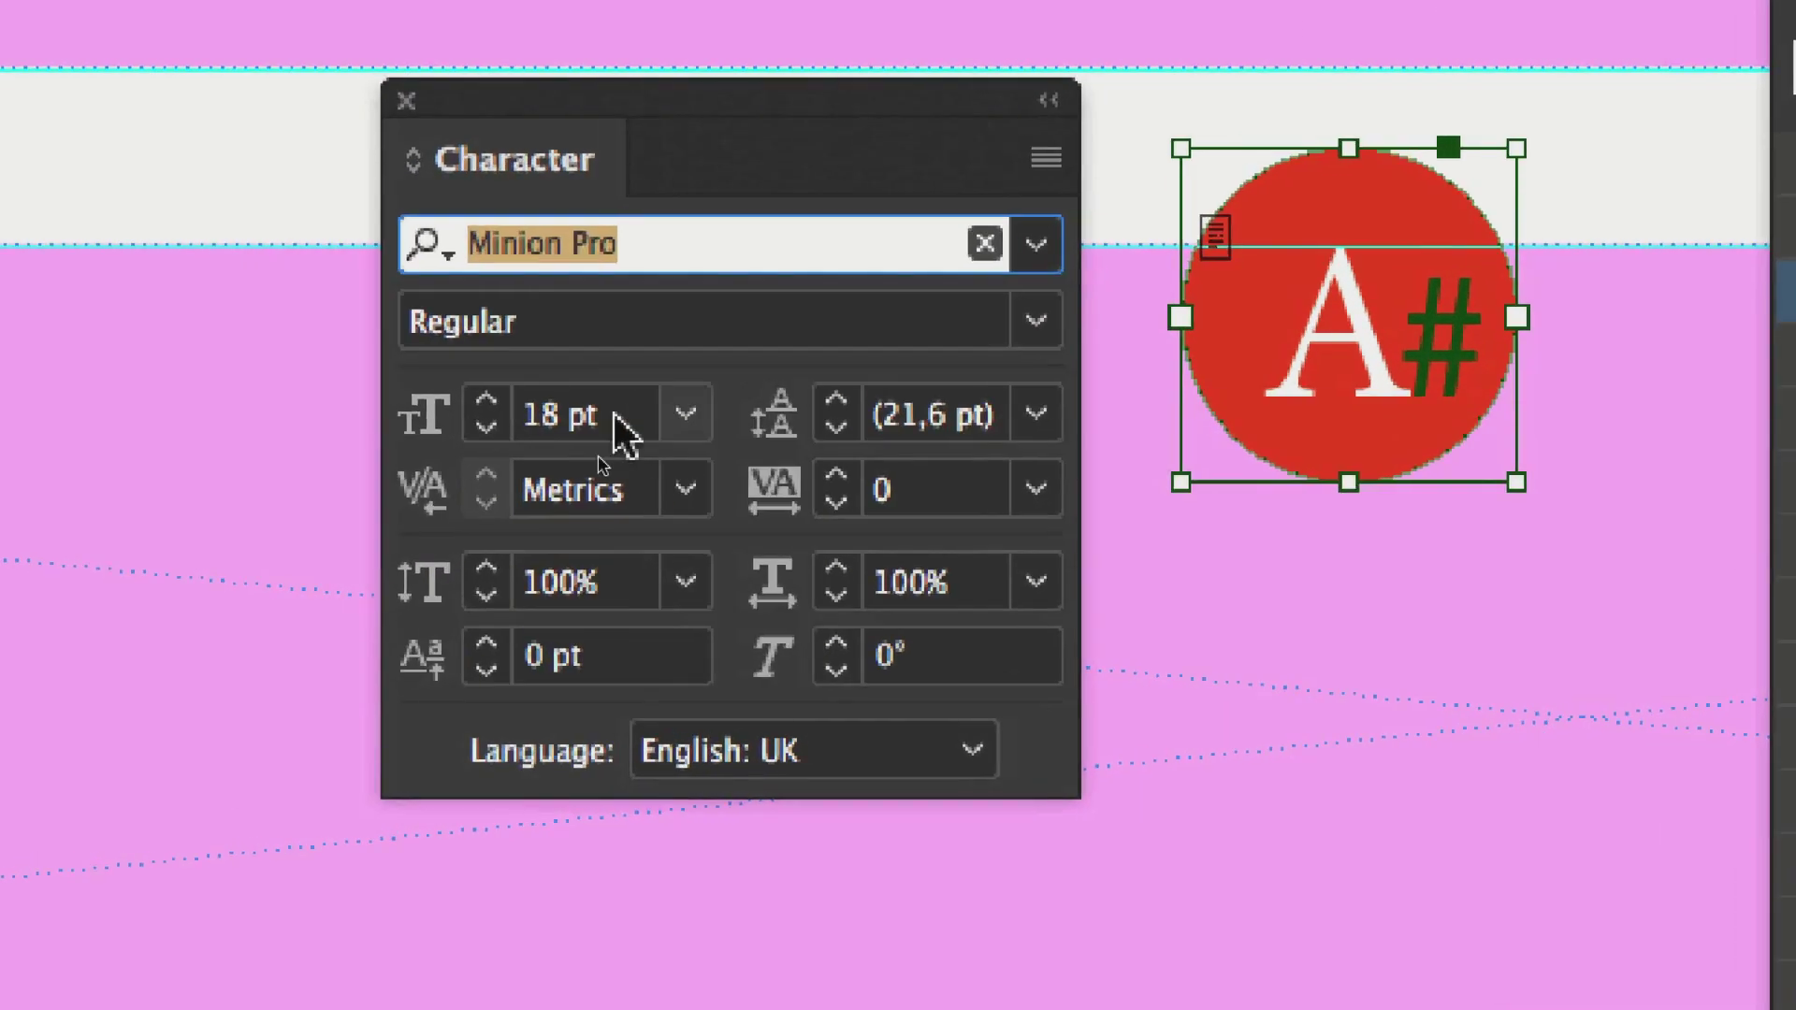
{"action": "left_click", "coordinate": [572, 413]}
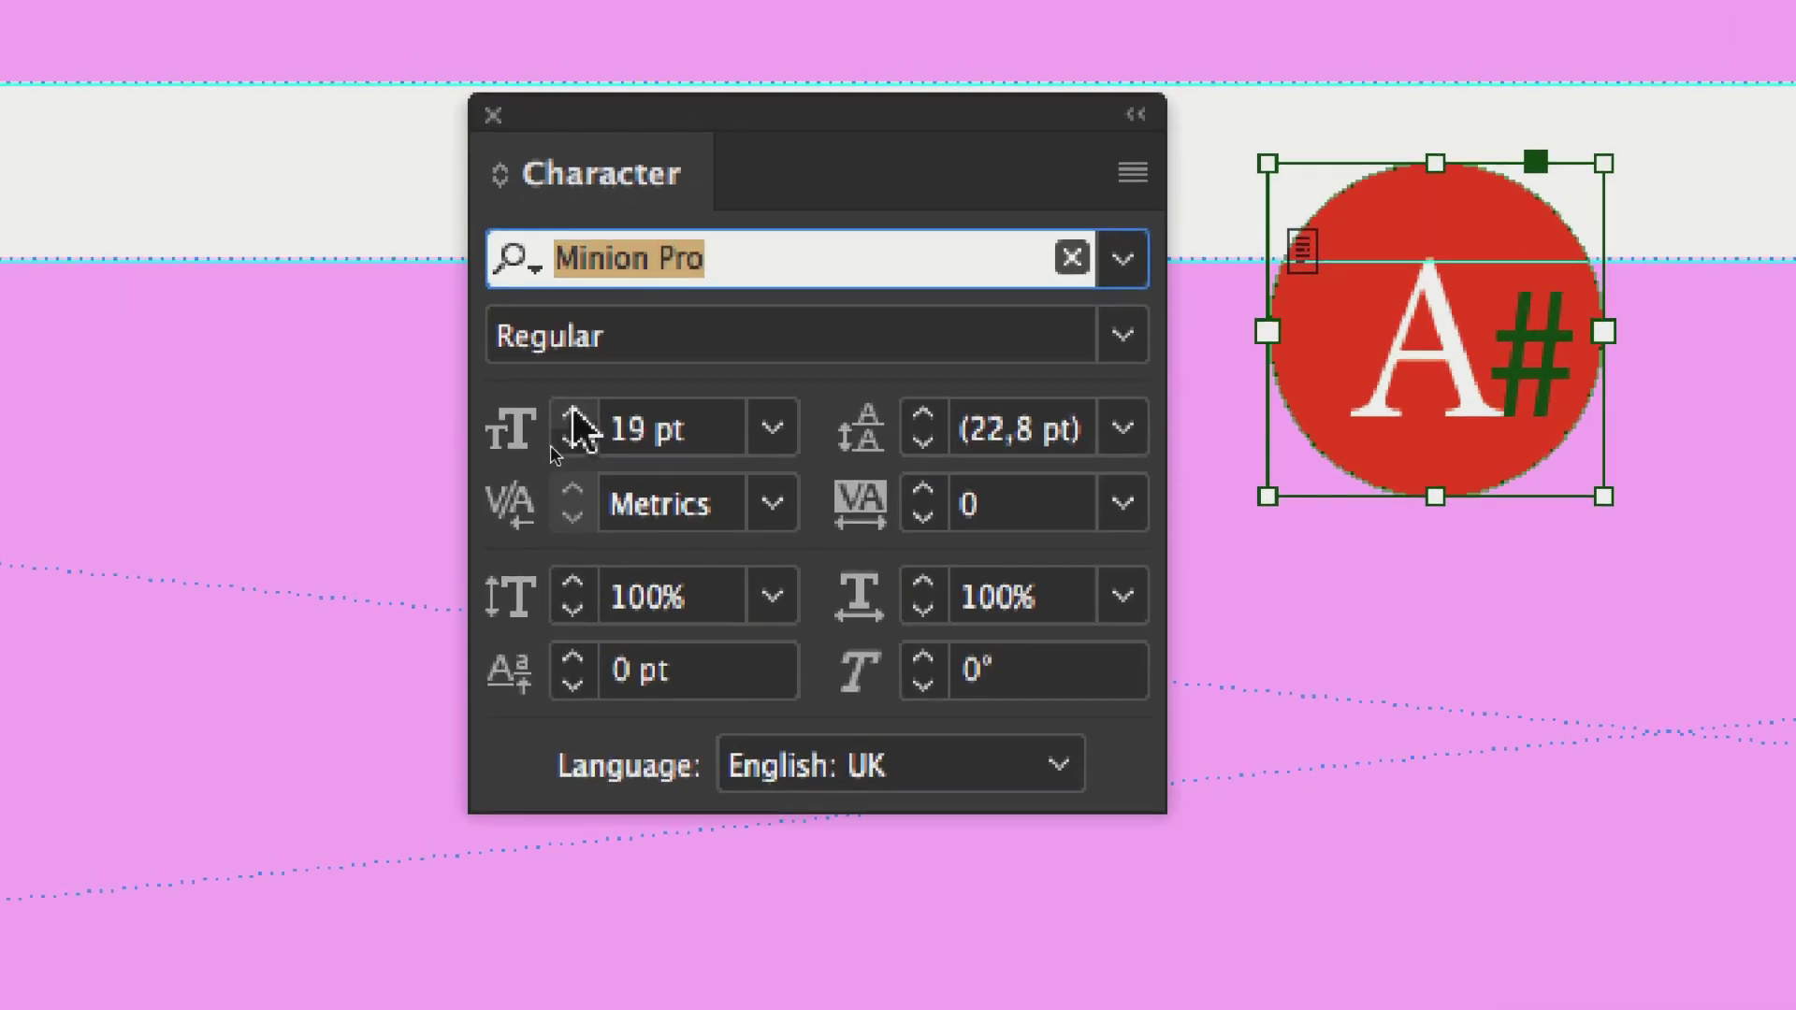
{"action": "left_click", "coordinate": [573, 418]}
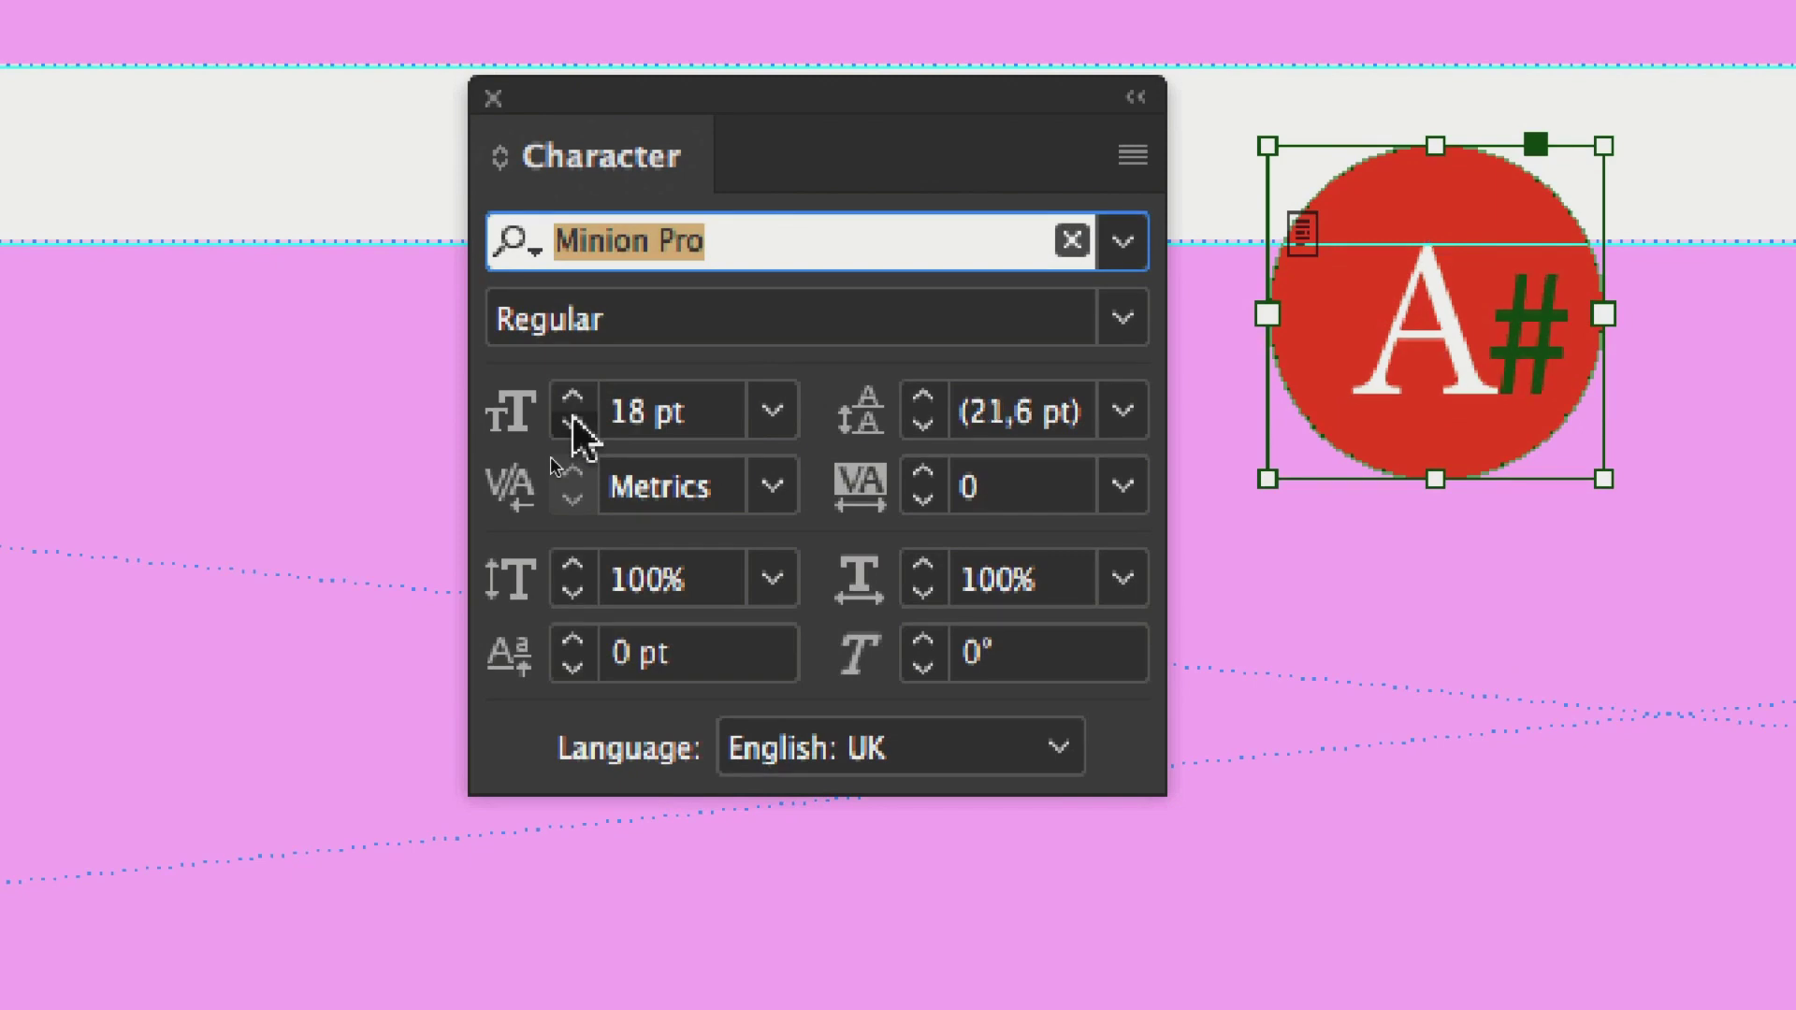
{"action": "left_click", "coordinate": [572, 418]}
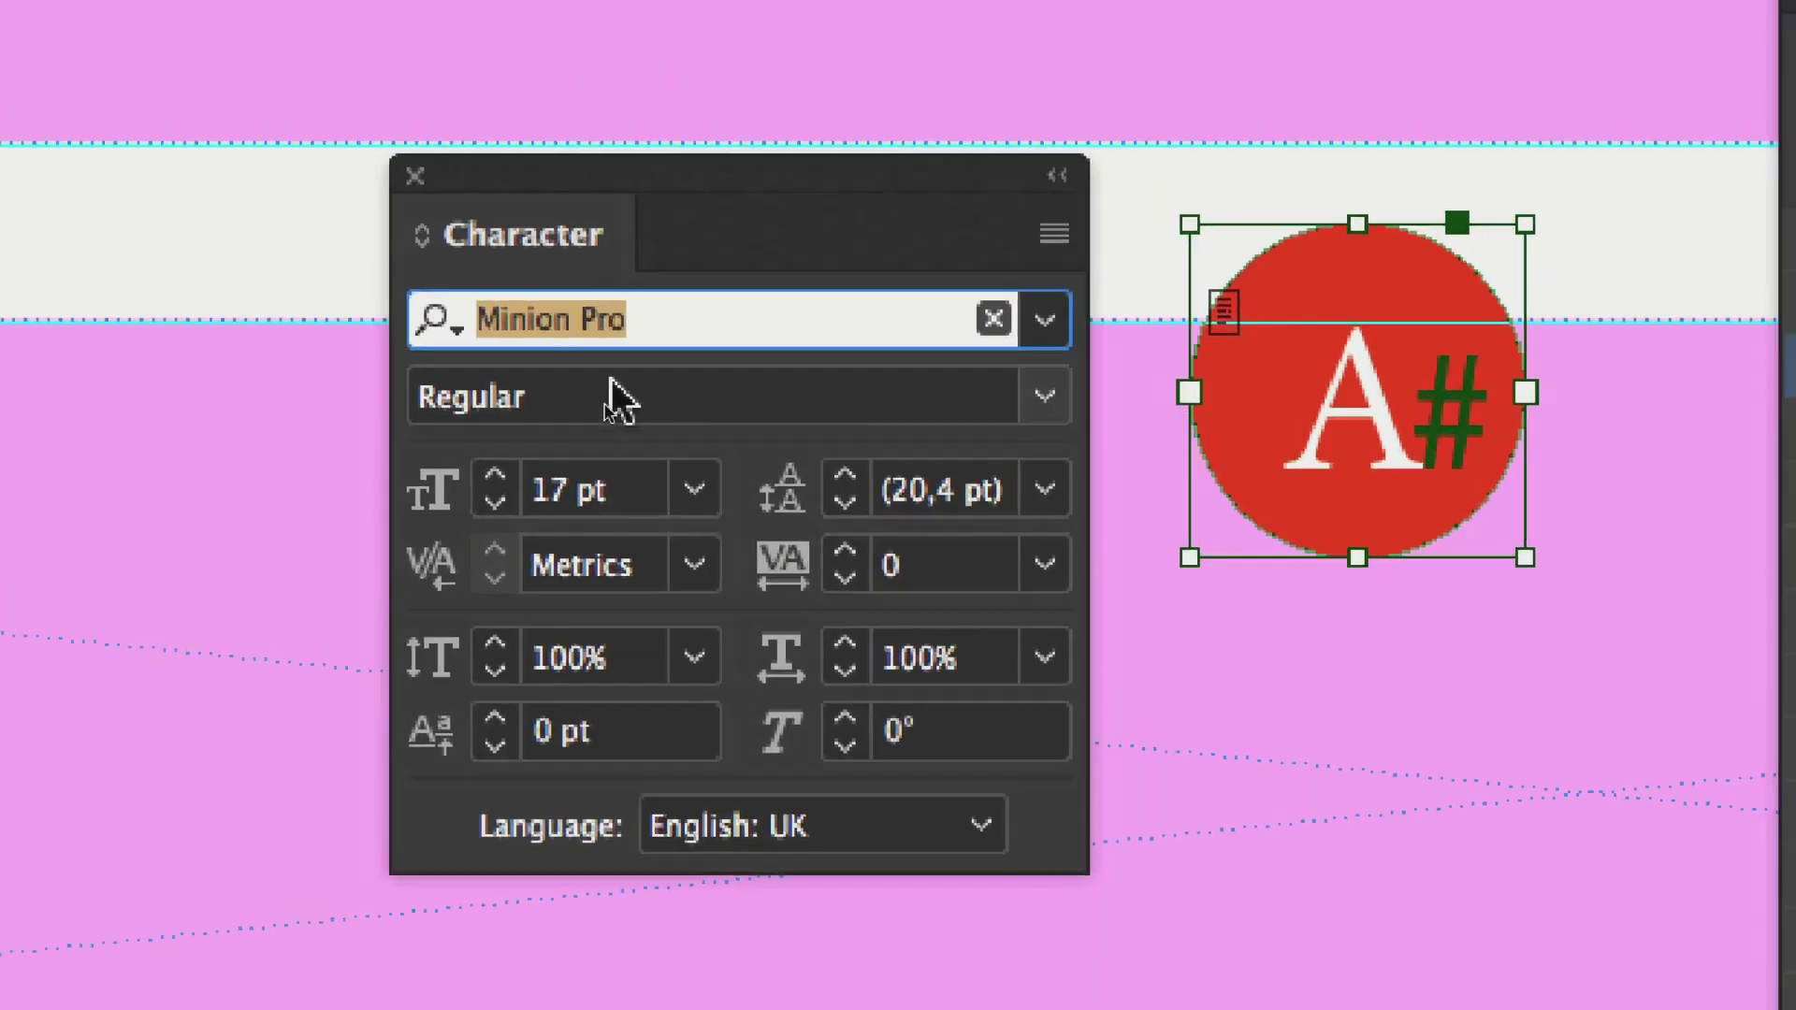
- Change the marker's font to Arial Rounded MT Bold
{"action": "left_click", "coordinate": [716, 249]}
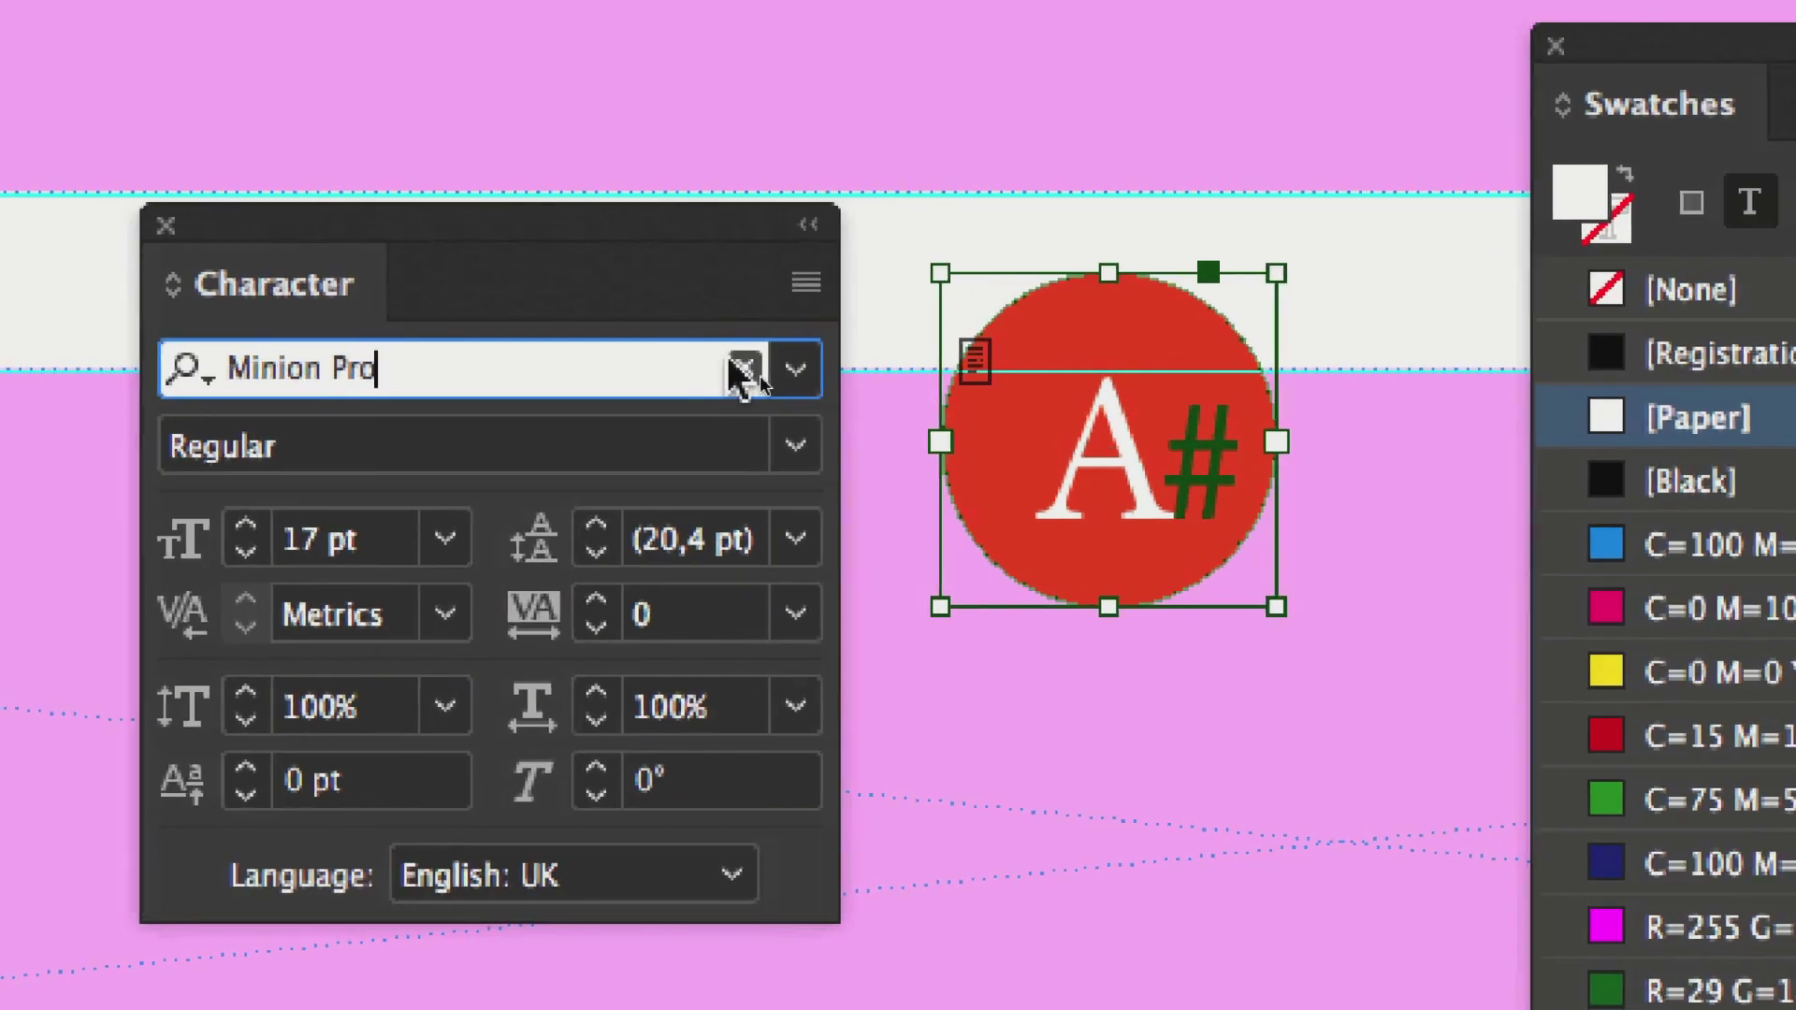
{"action": "left_click", "coordinate": [1024, 356]}
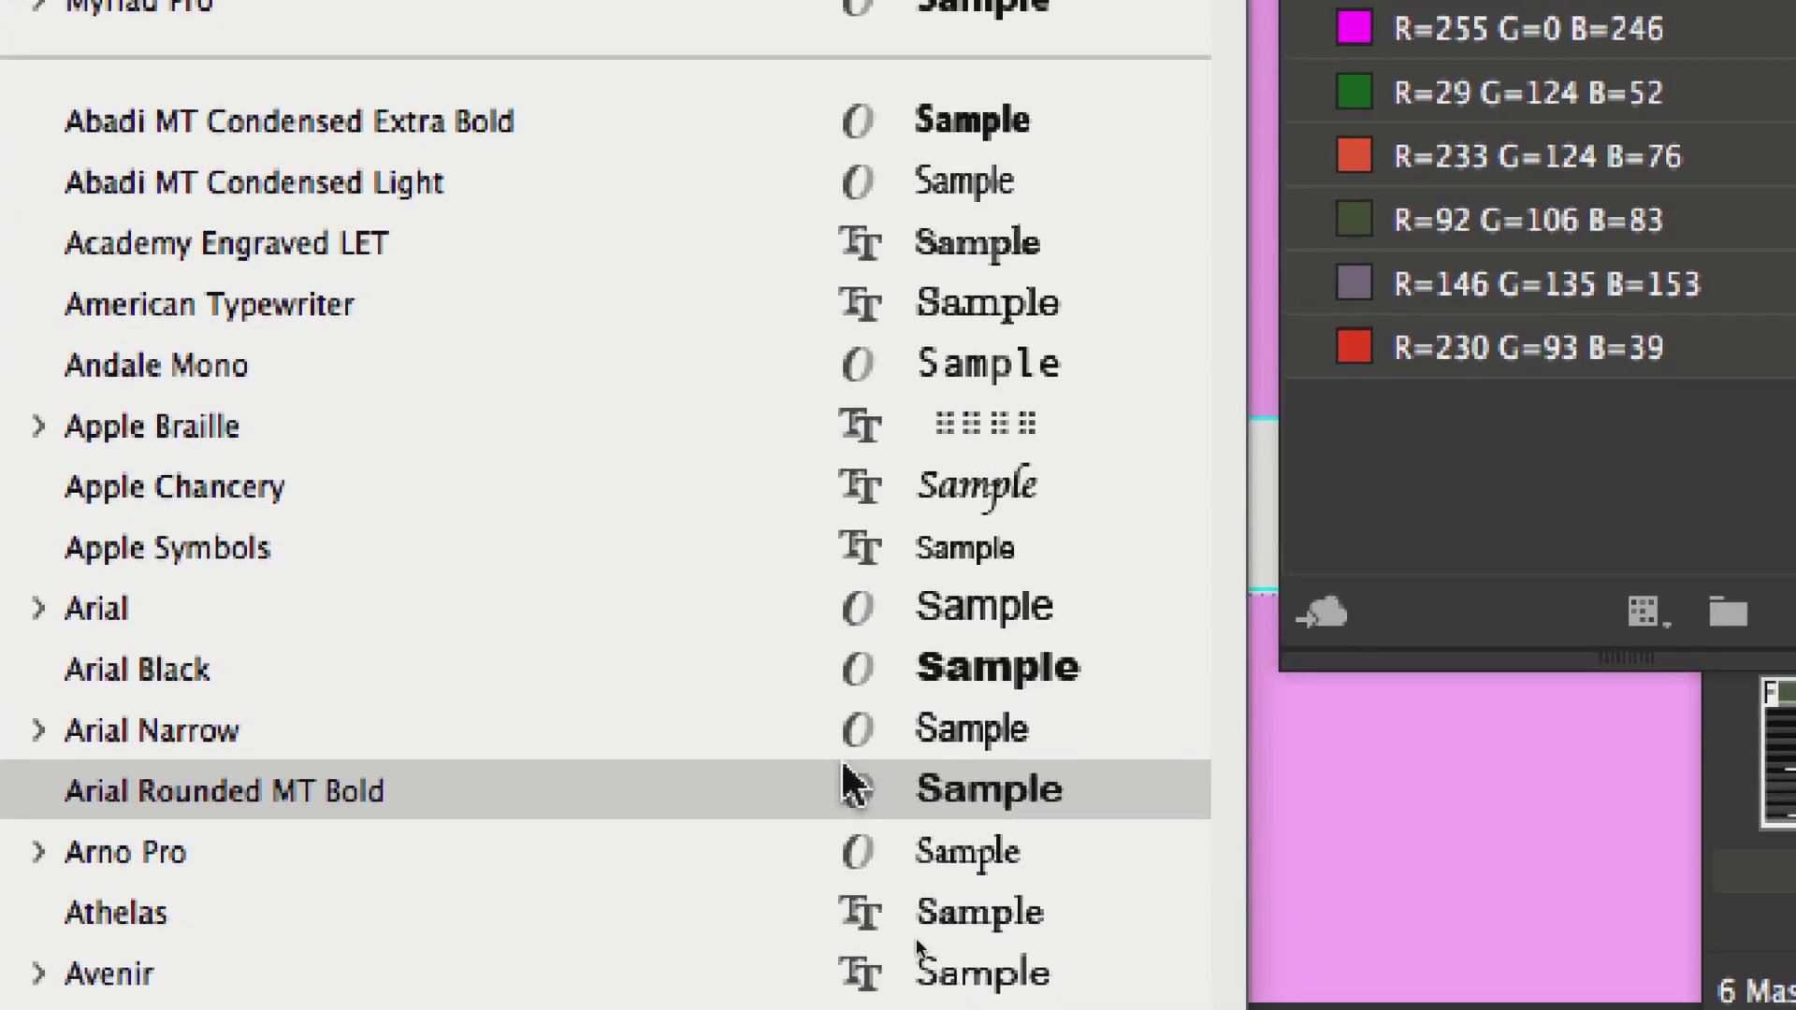
{"action": "left_click", "coordinate": [1207, 835]}
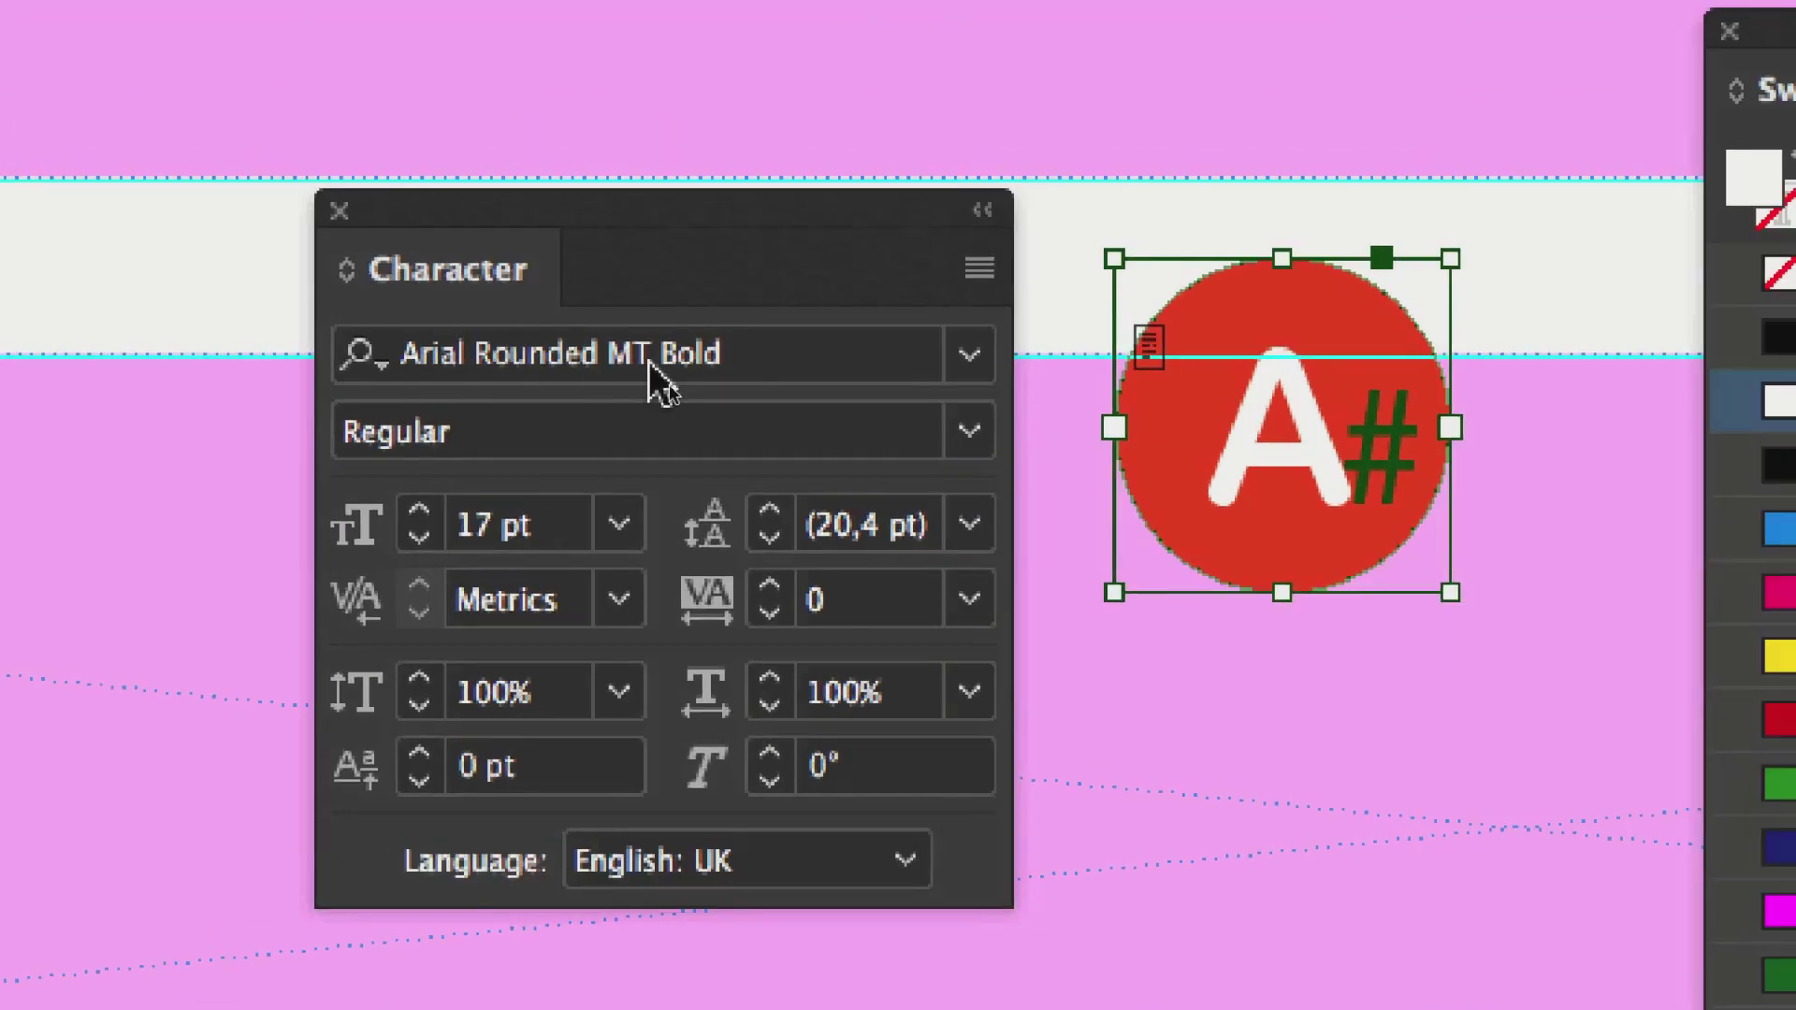
- Try other fonts on the marker, cycling through Bernard MT Condensed, American Typewriter, Arial, Myanmar Sangam MN and Apple Chancery
{"action": "left_click", "coordinate": [574, 64]}
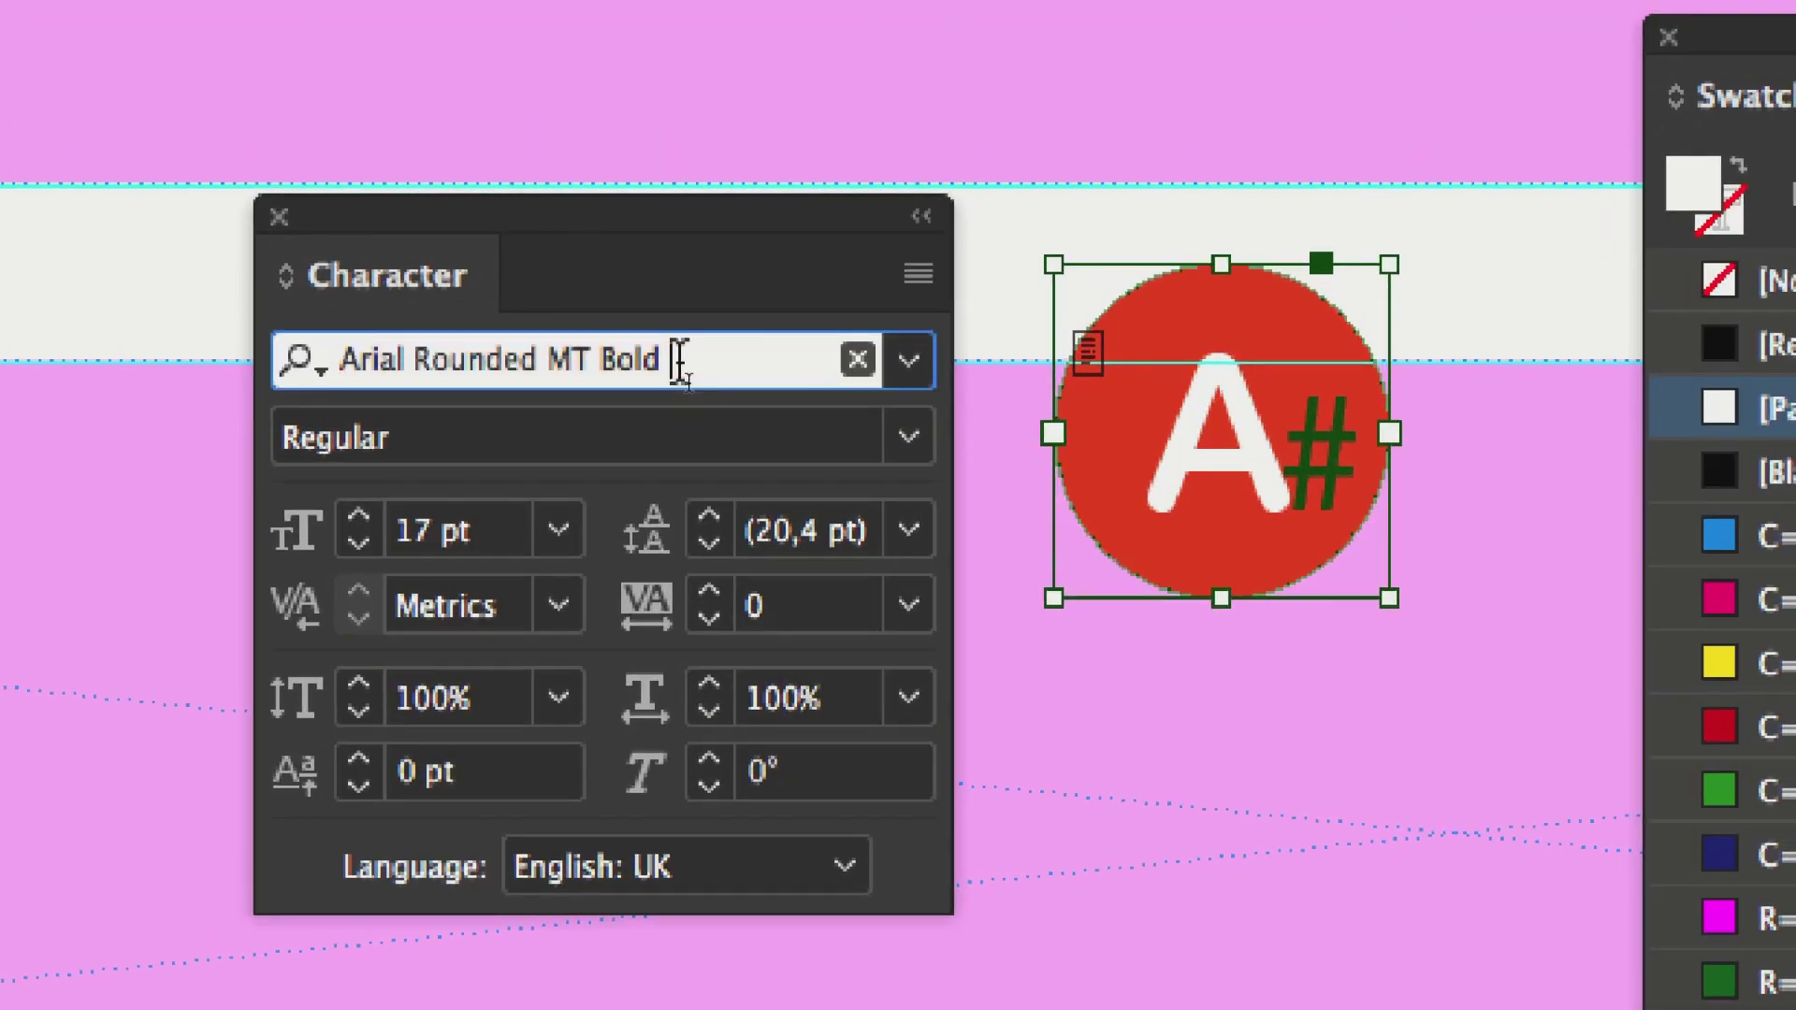
{"action": "type", "text": "Apple Chancery"}
{"action": "key", "text": "Down"}
{"action": "key", "text": "Down"}
{"action": "key", "text": "Down"}
{"action": "key", "text": "Down"}
{"action": "key", "text": "Down"}
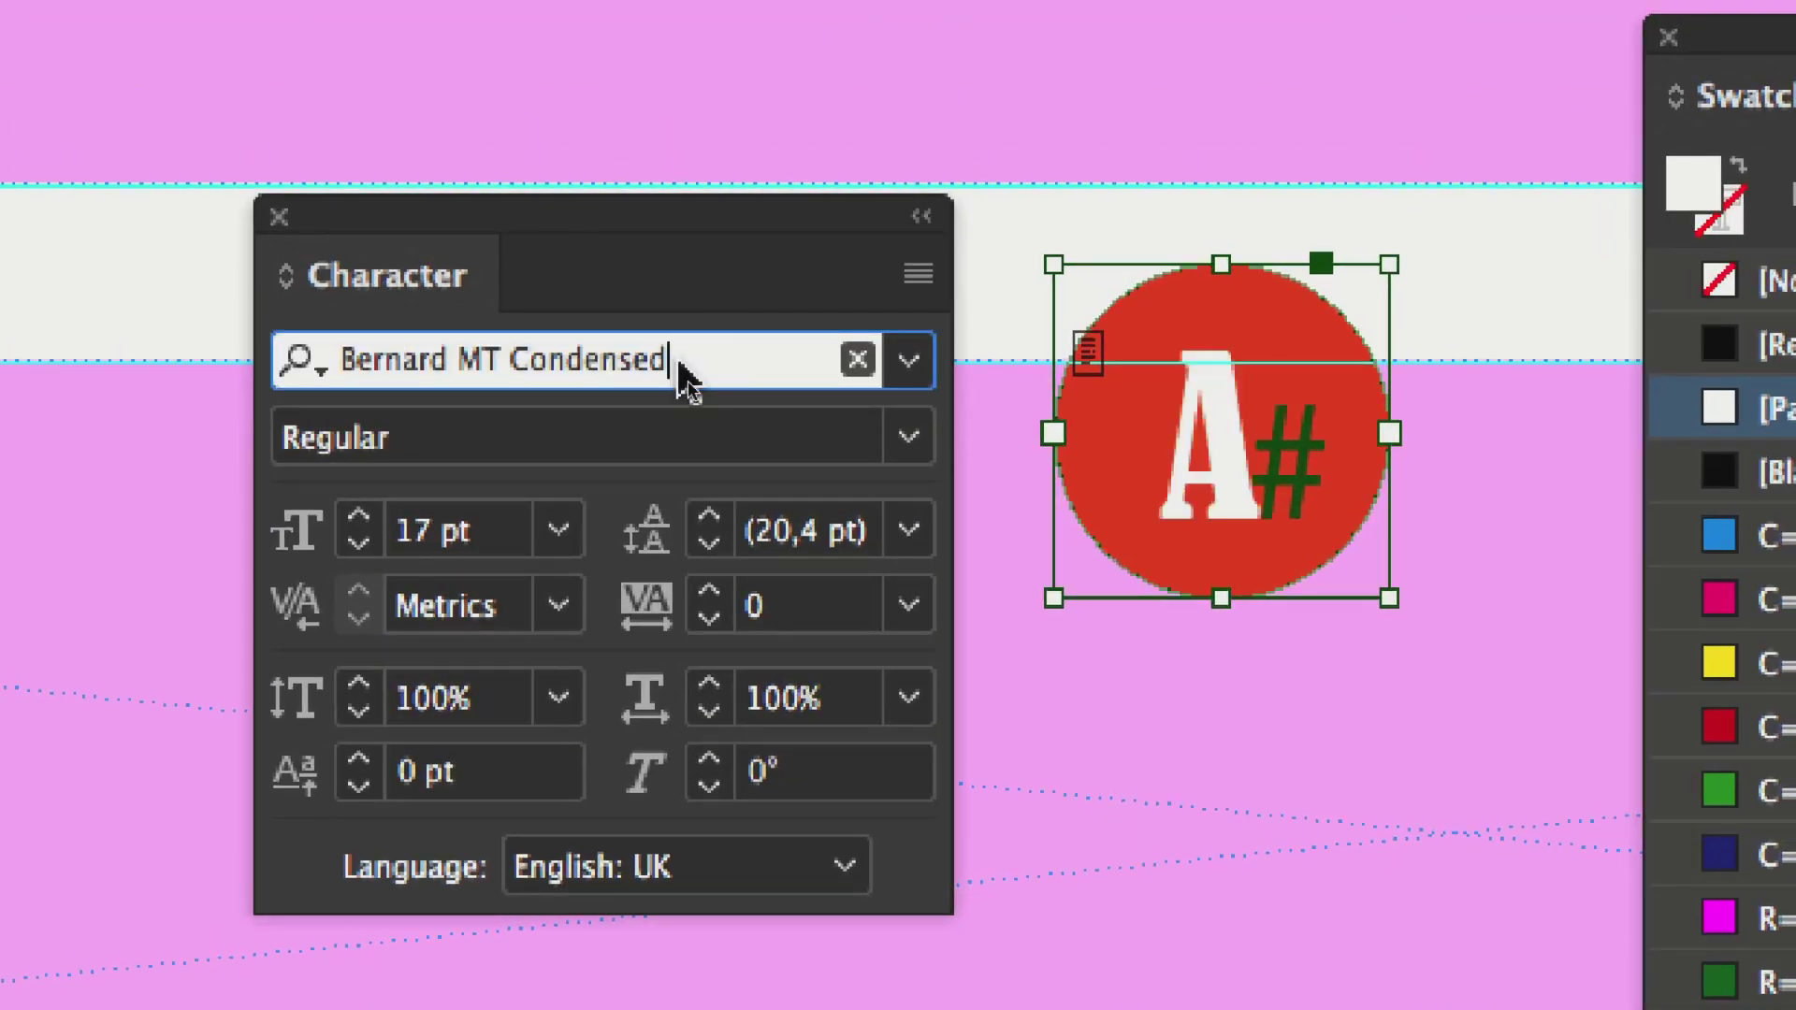
{"action": "key", "text": "Down"}
{"action": "key", "text": "Down"}
{"action": "key", "text": "Down"}
{"action": "key", "text": "Down"}
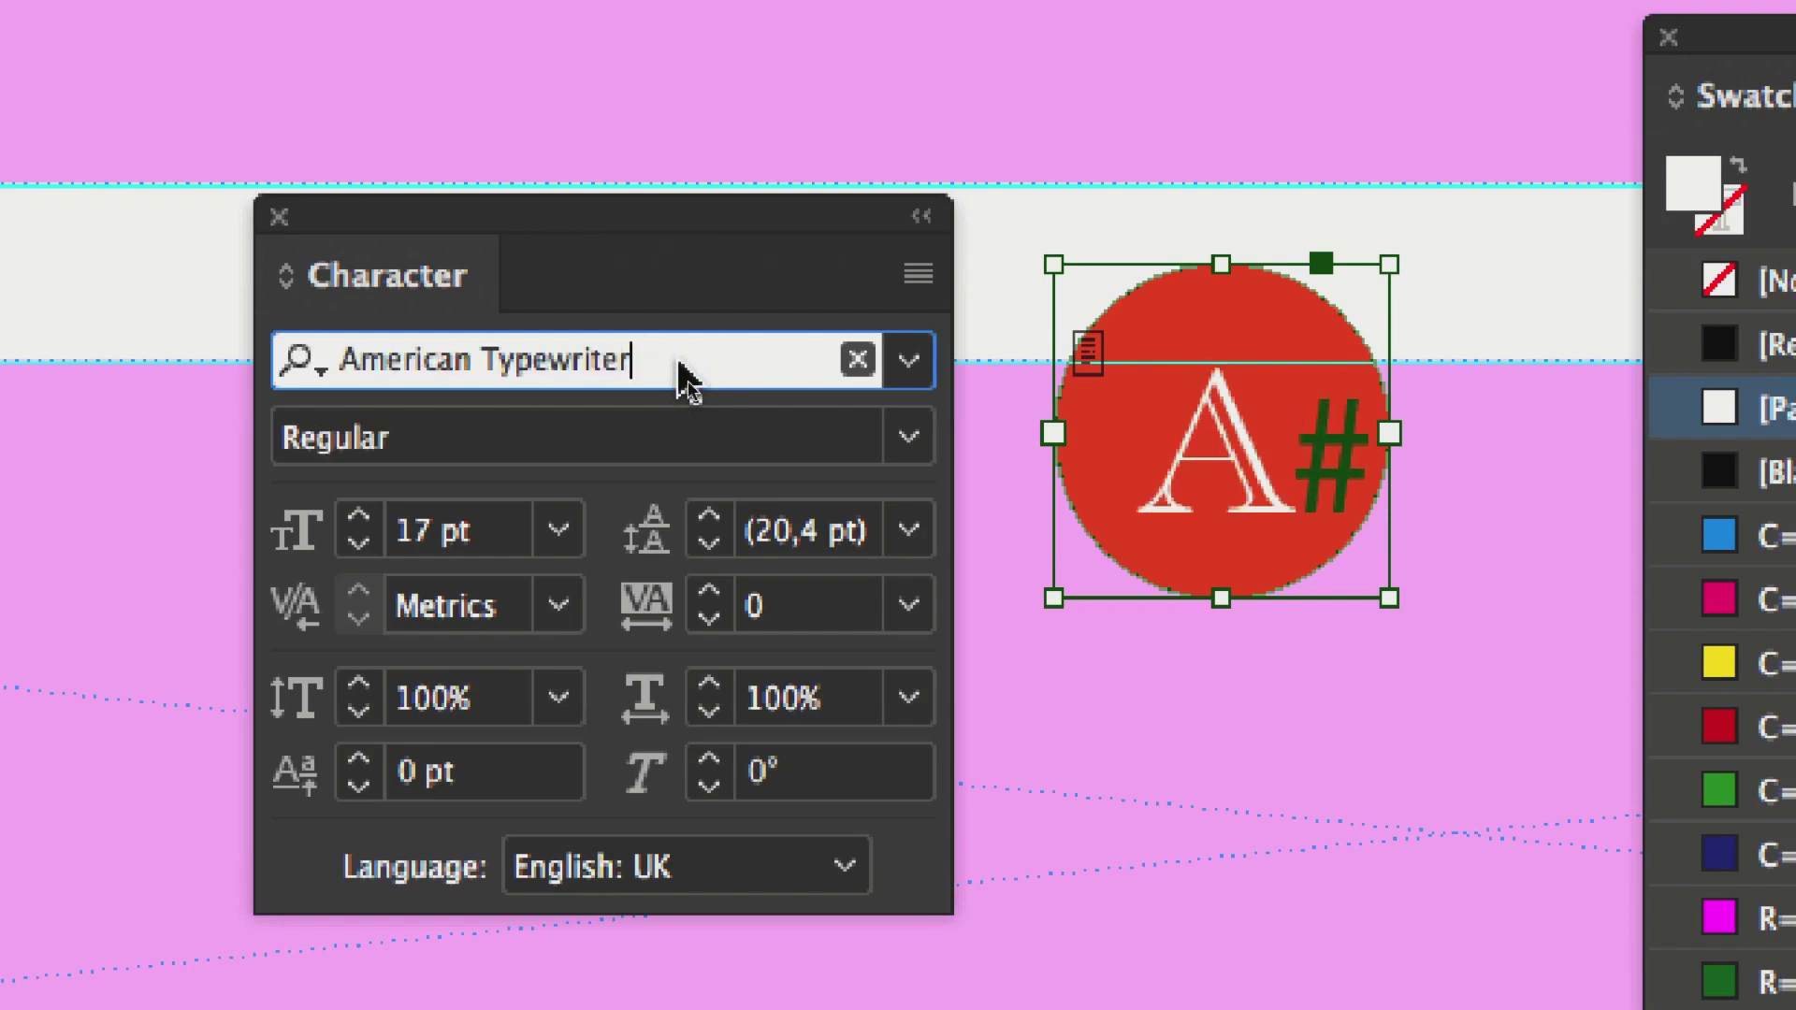
{"action": "key", "text": "Down"}
{"action": "key", "text": "Down"}
{"action": "key", "text": "Down"}
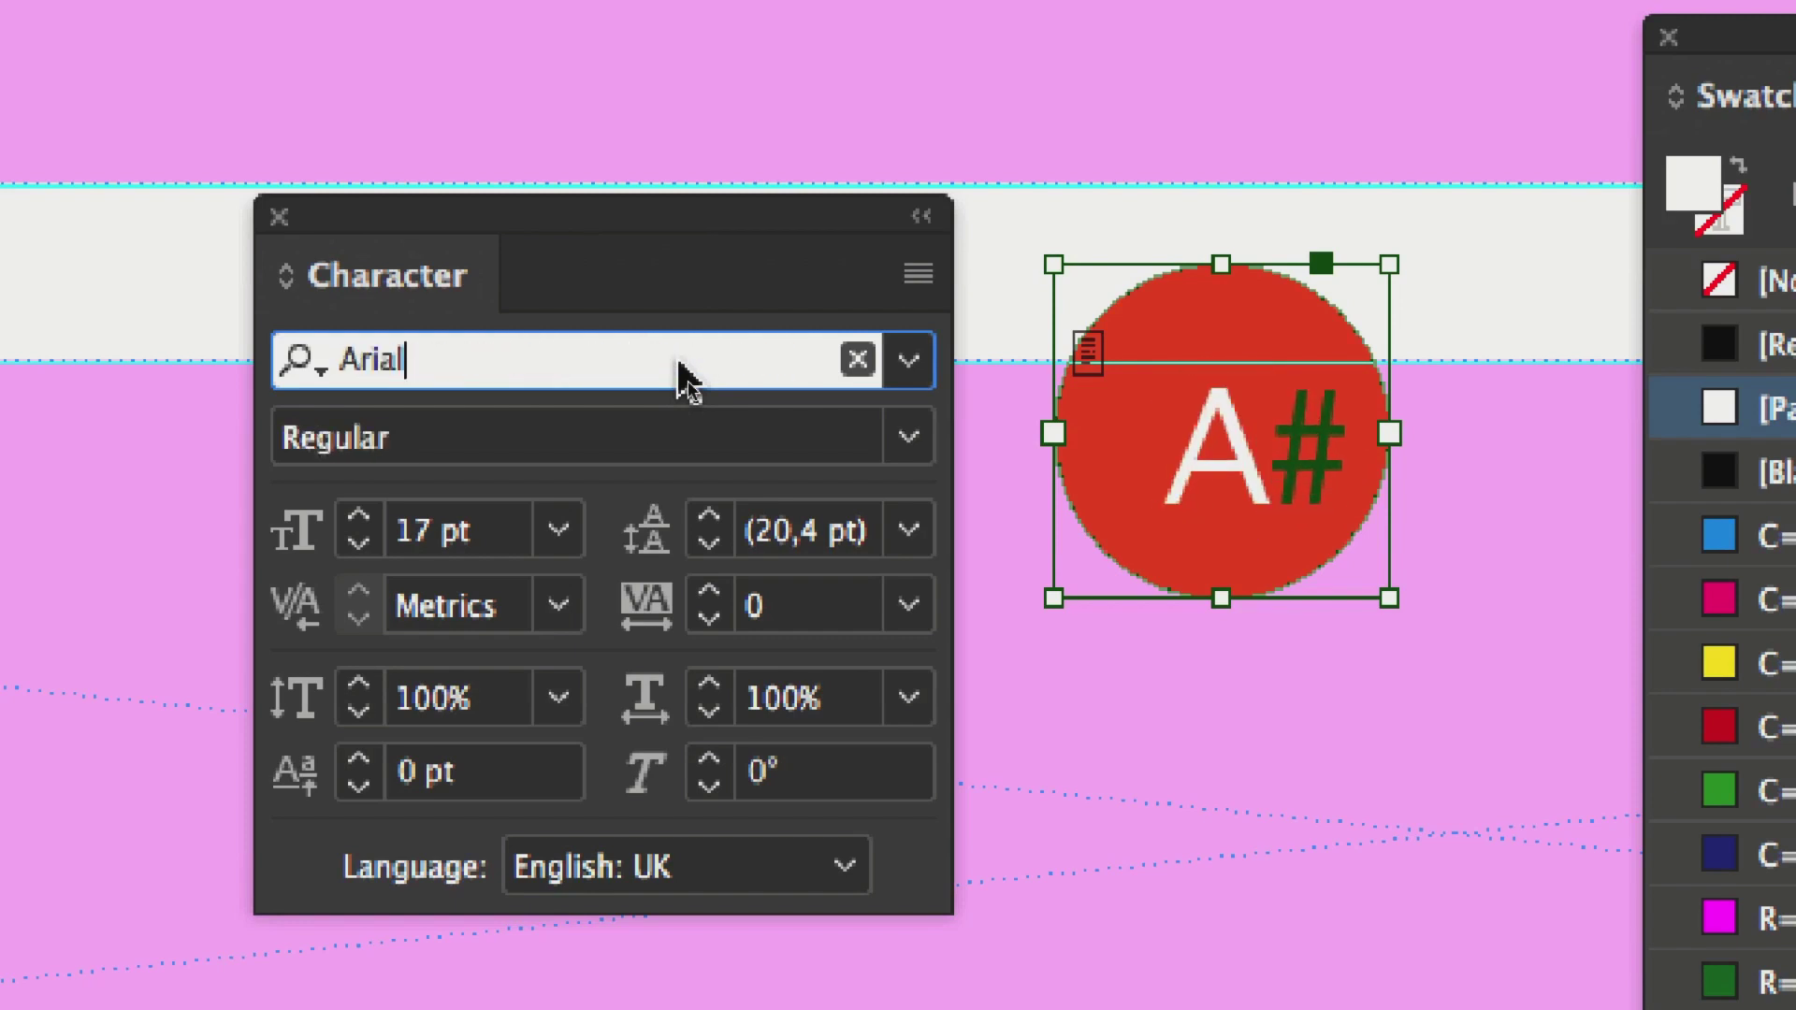
{"action": "key", "text": "Up"}
{"action": "key", "text": "Up"}
{"action": "key", "text": "Up"}
{"action": "key", "text": "Up"}
{"action": "key", "text": "Up"}
{"action": "key", "text": "Up"}
{"action": "key", "text": "Up"}
{"action": "key", "text": "Up"}
{"action": "key", "text": "Up"}
{"action": "key", "text": "Up"}
{"action": "key", "text": "Up"}
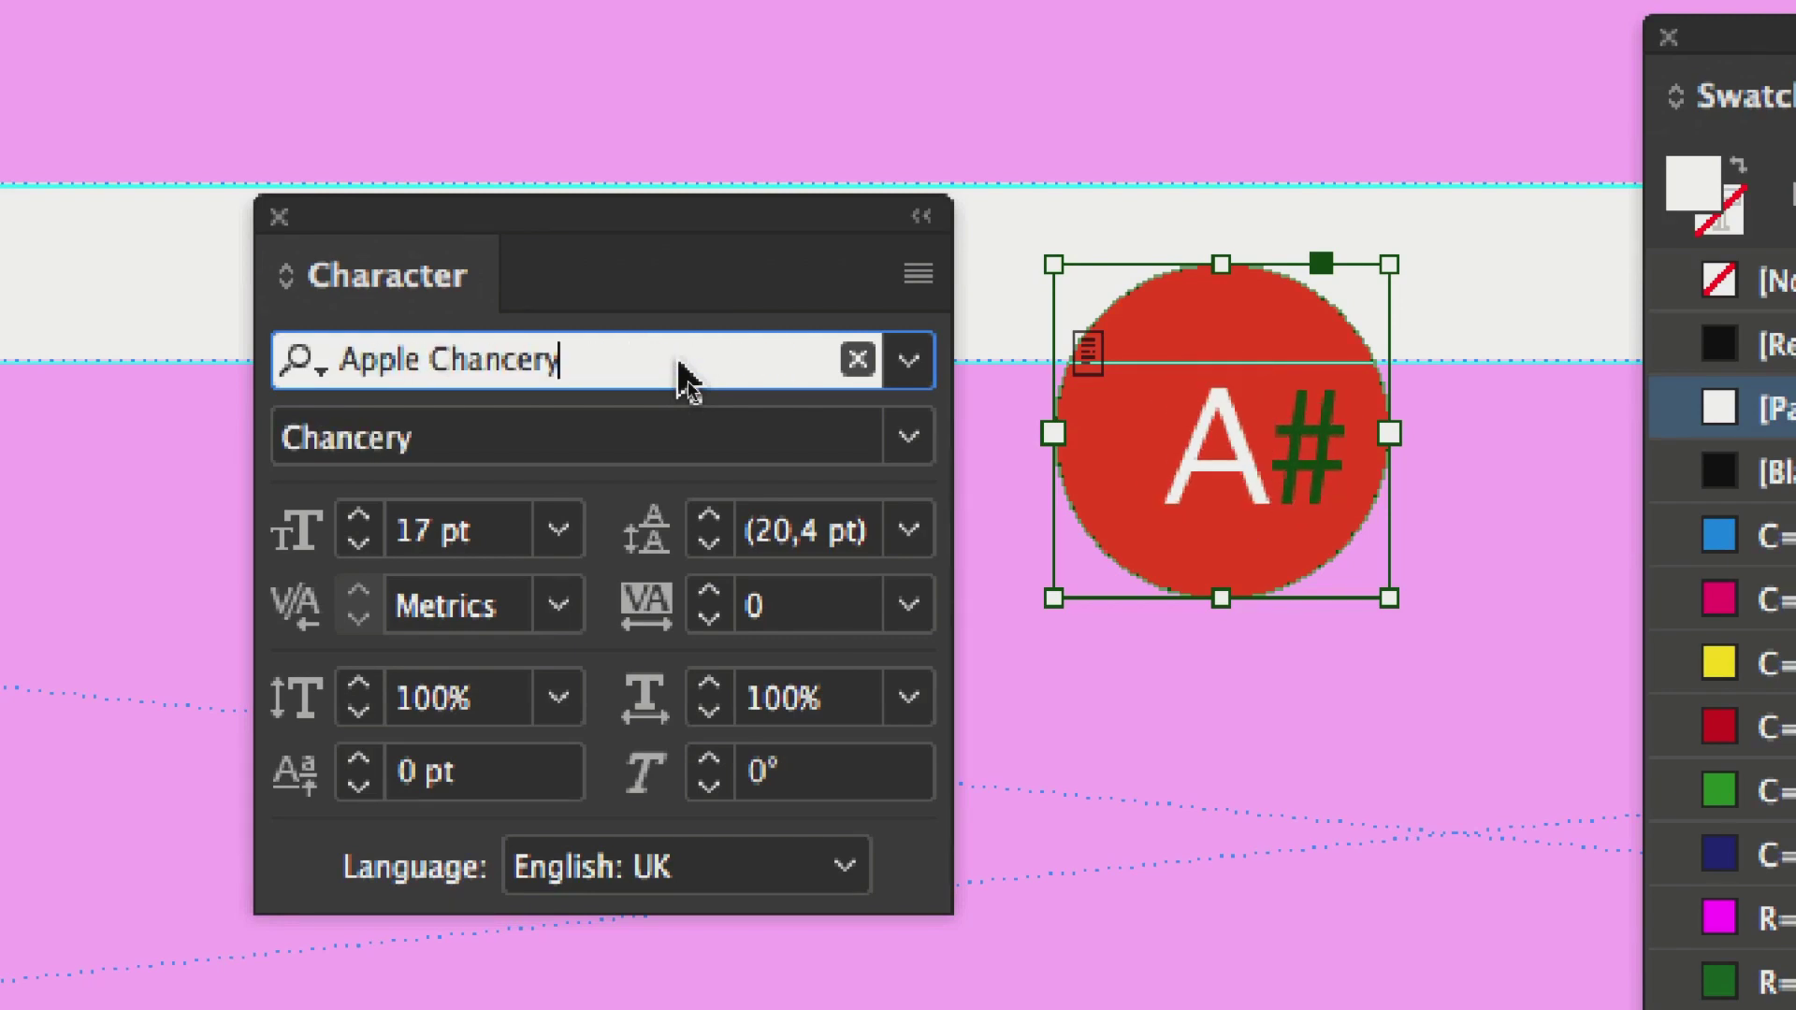
{"action": "key", "text": "Escape"}
{"action": "key", "text": "Up"}
{"action": "key", "text": "Up"}
{"action": "key", "text": "Up"}
{"action": "key", "text": "Up"}
{"action": "key", "text": "Up"}
{"action": "key", "text": "Up"}
{"action": "key", "text": "Up"}
{"action": "key", "text": "Up"}
{"action": "key", "text": "Up"}
{"action": "key", "text": "Up"}
{"action": "key", "text": "Up"}
{"action": "key", "text": "Up"}
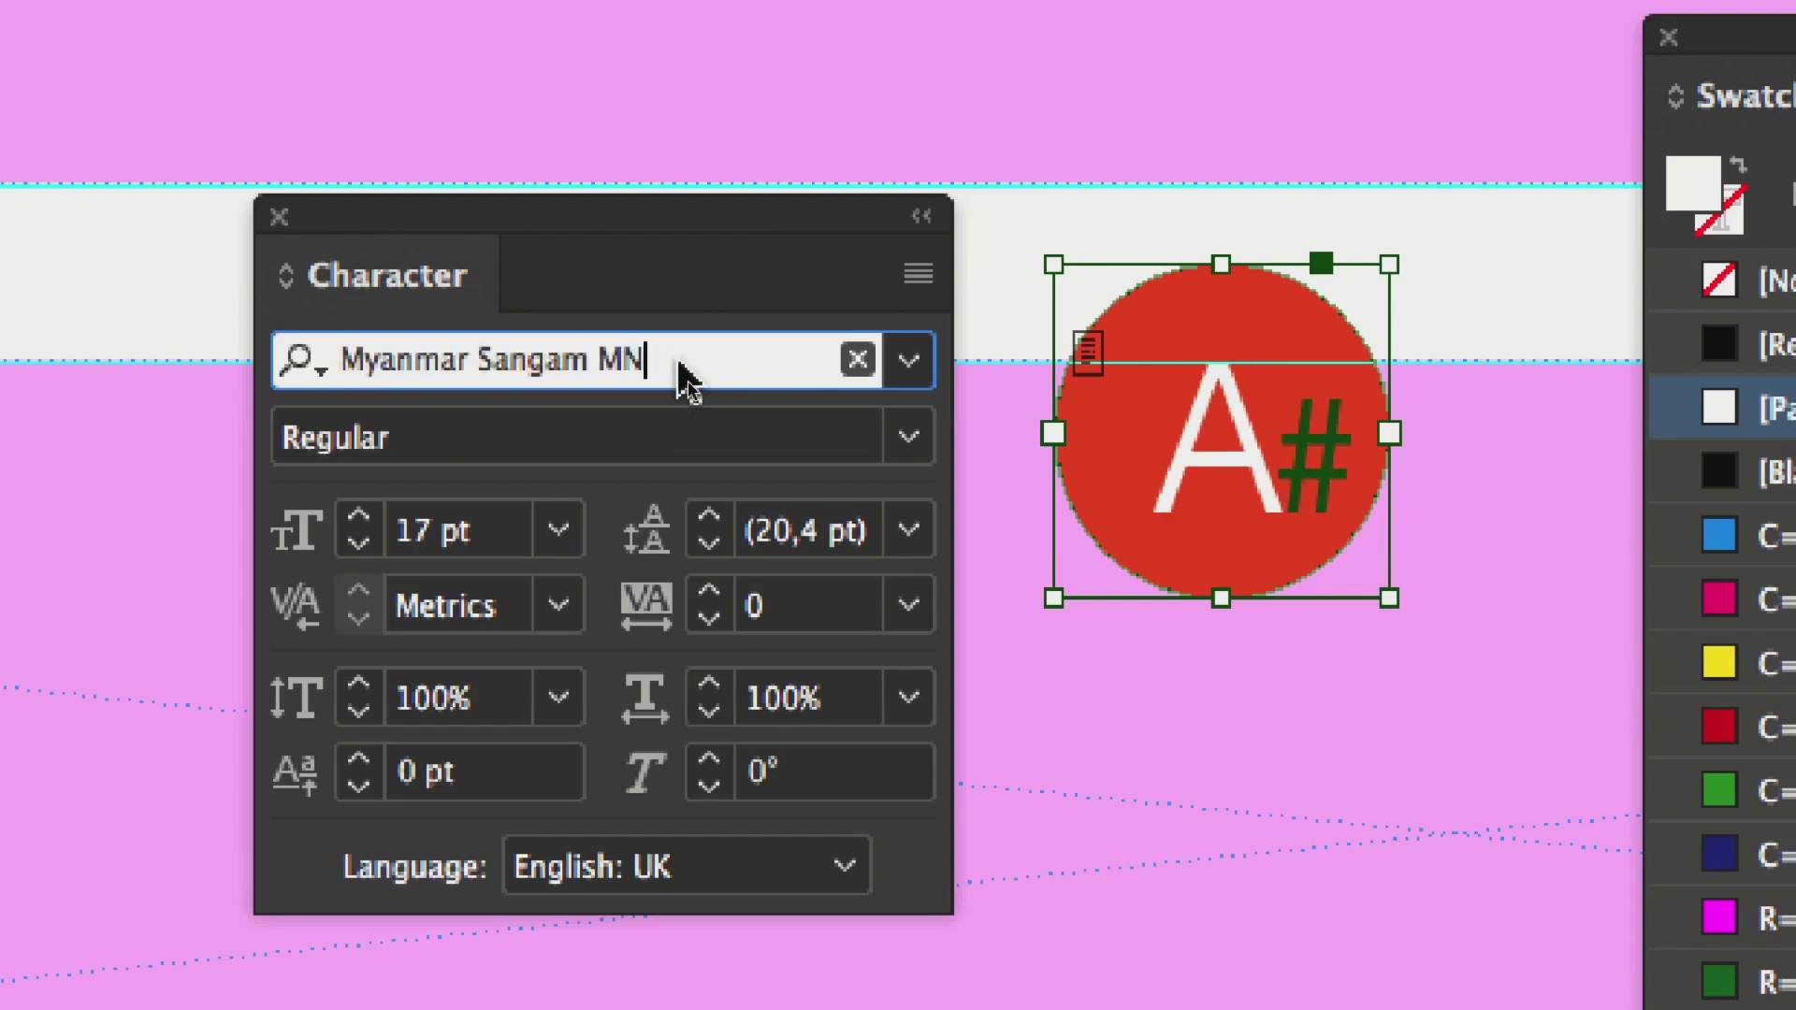
{"action": "key", "text": "Up"}
{"action": "key", "text": "Up"}
{"action": "key", "text": "Up"}
{"action": "key", "text": "Up"}
{"action": "key", "text": "Up"}
{"action": "key", "text": "Up"}
{"action": "key", "text": "Up"}
{"action": "key", "text": "Up"}
{"action": "key", "text": "Up"}
{"action": "key", "text": "Up"}
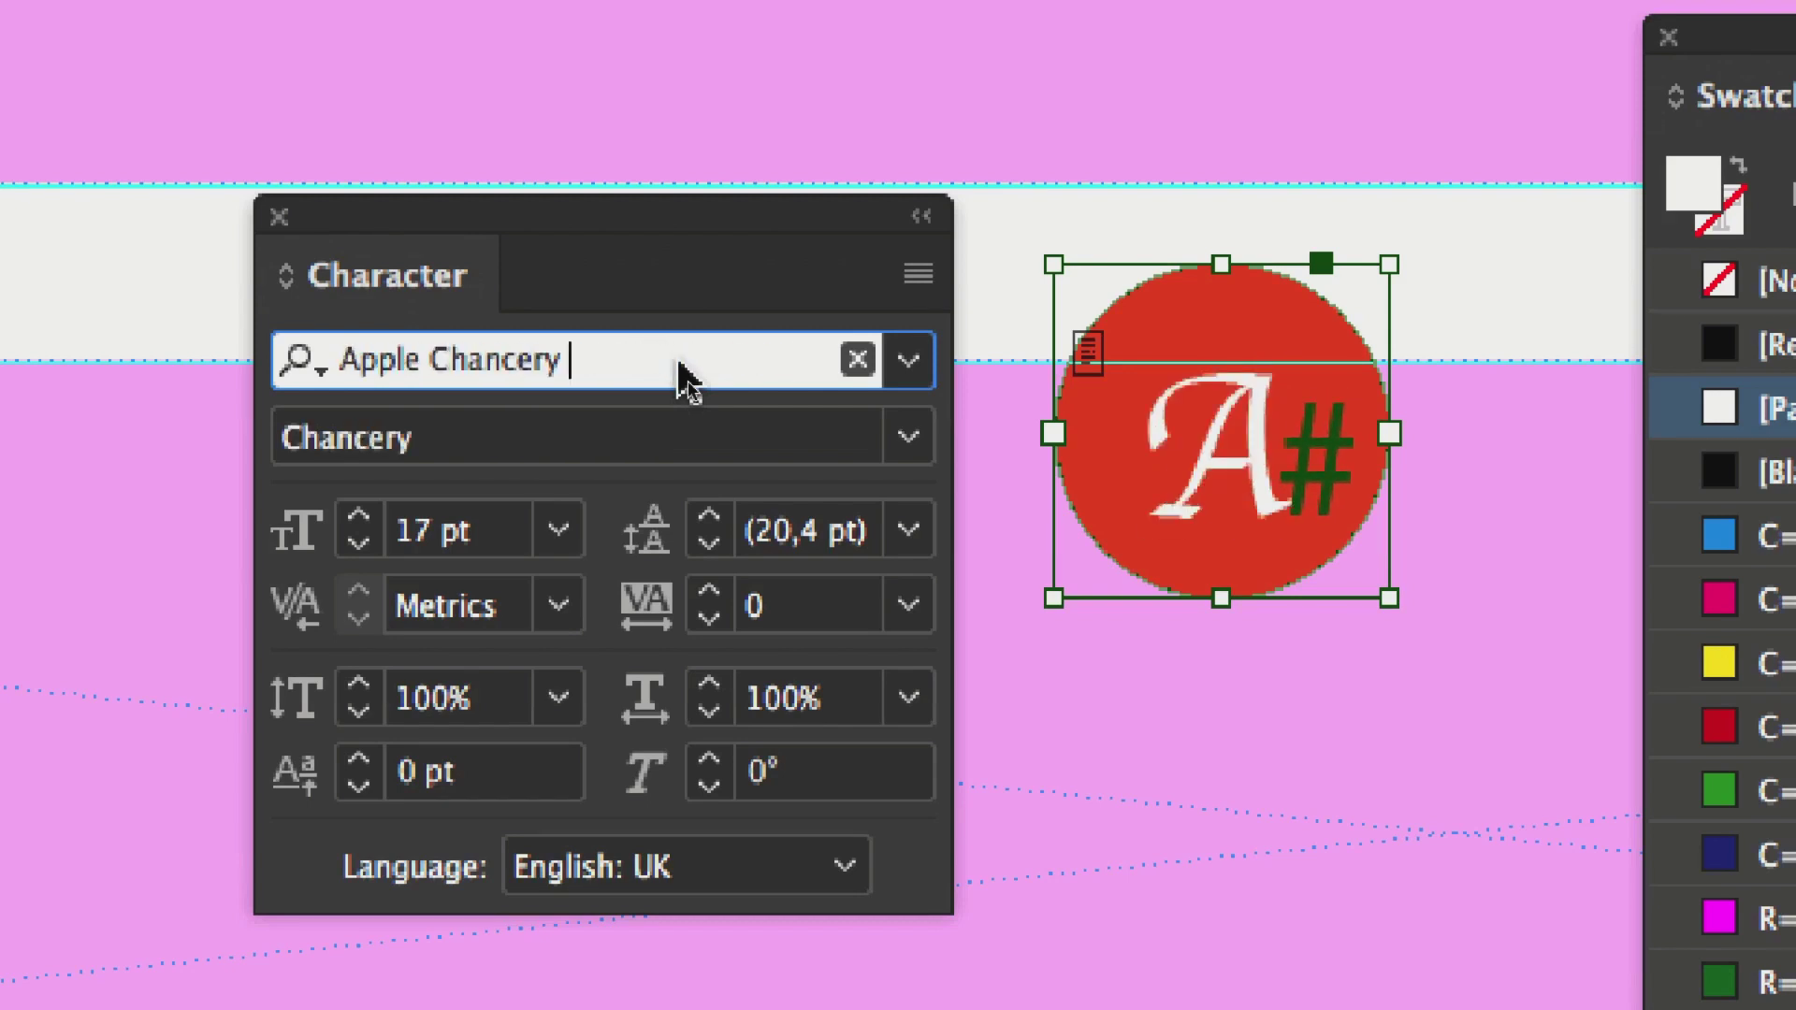
- Return the marker's font to Arial Rounded MT Bold and close the Character panel
{"action": "key", "text": "Down"}
{"action": "key", "text": "Down"}
{"action": "key", "text": "Down"}
{"action": "key", "text": "Down"}
{"action": "key", "text": "Down"}
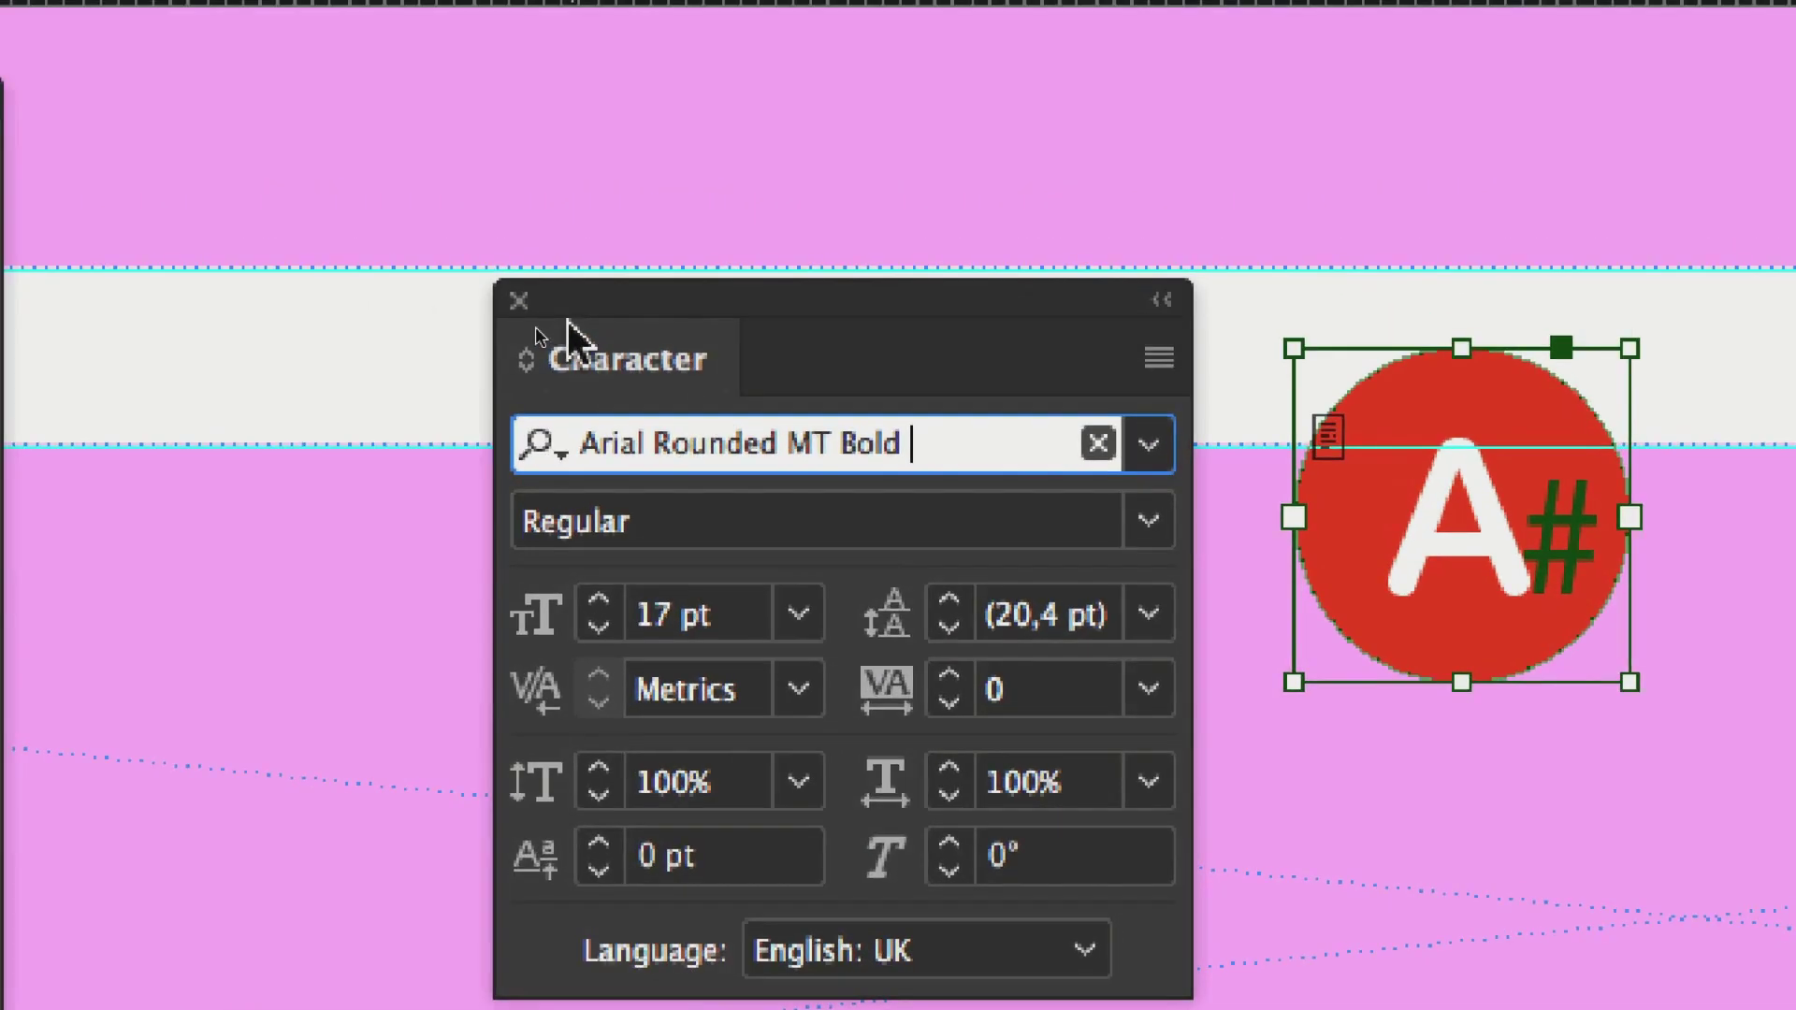
{"action": "key", "text": "Return"}
{"action": "left_click", "coordinate": [549, 314]}
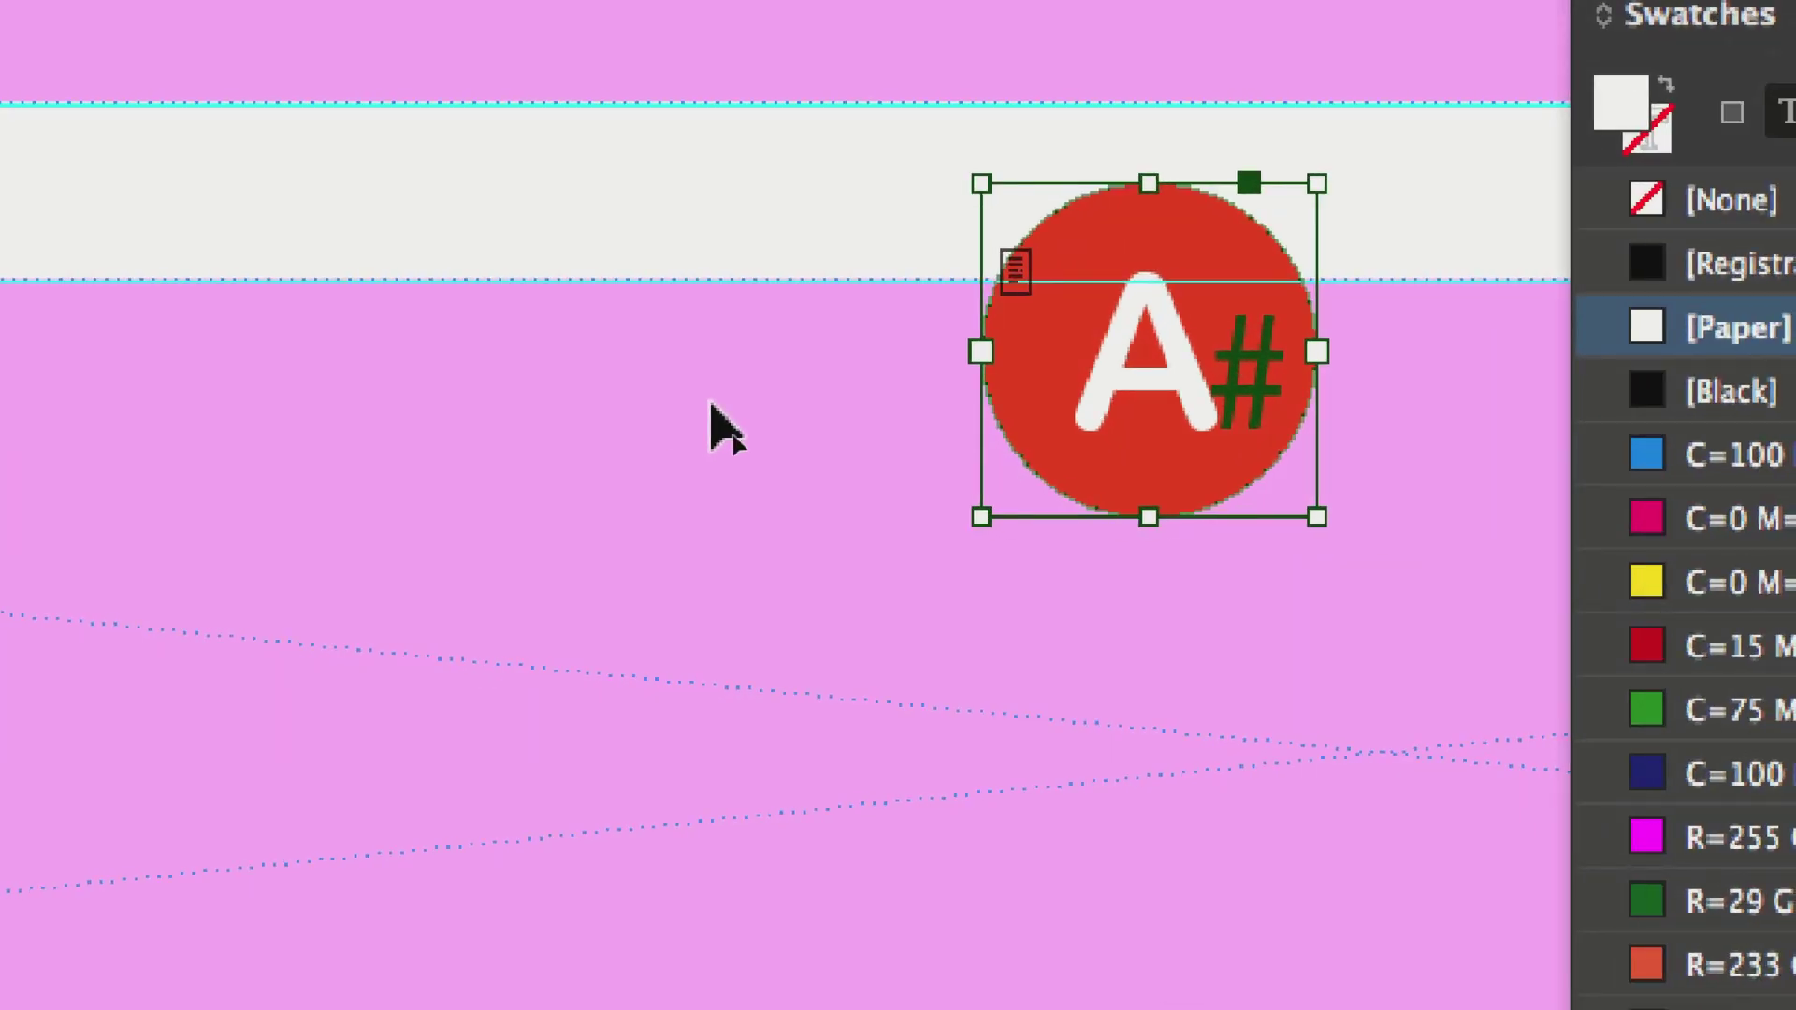
- Save a copy of the document as document-41.indd in the document-40_Folder
{"action": "scroll", "coordinate": [732, 439], "scroll_direction": "down", "scroll_amount": 1}
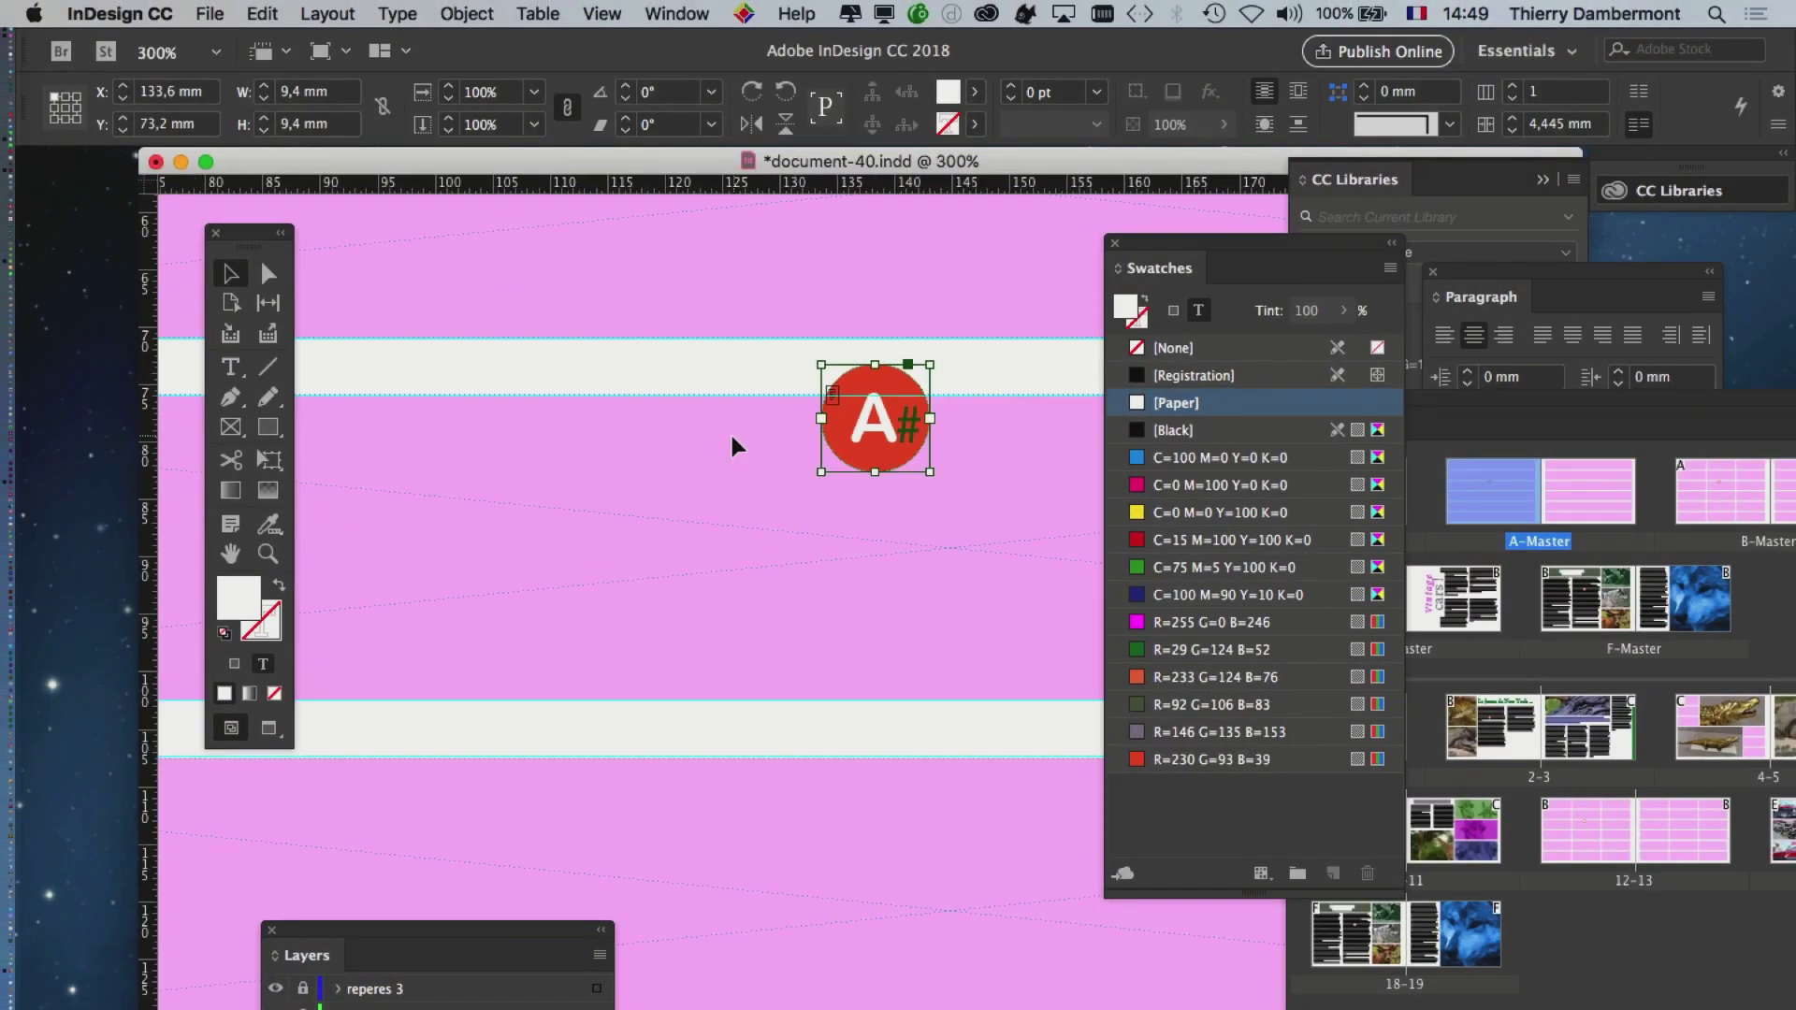
{"action": "left_click", "coordinate": [210, 13]}
{"action": "left_click", "coordinate": [304, 202]}
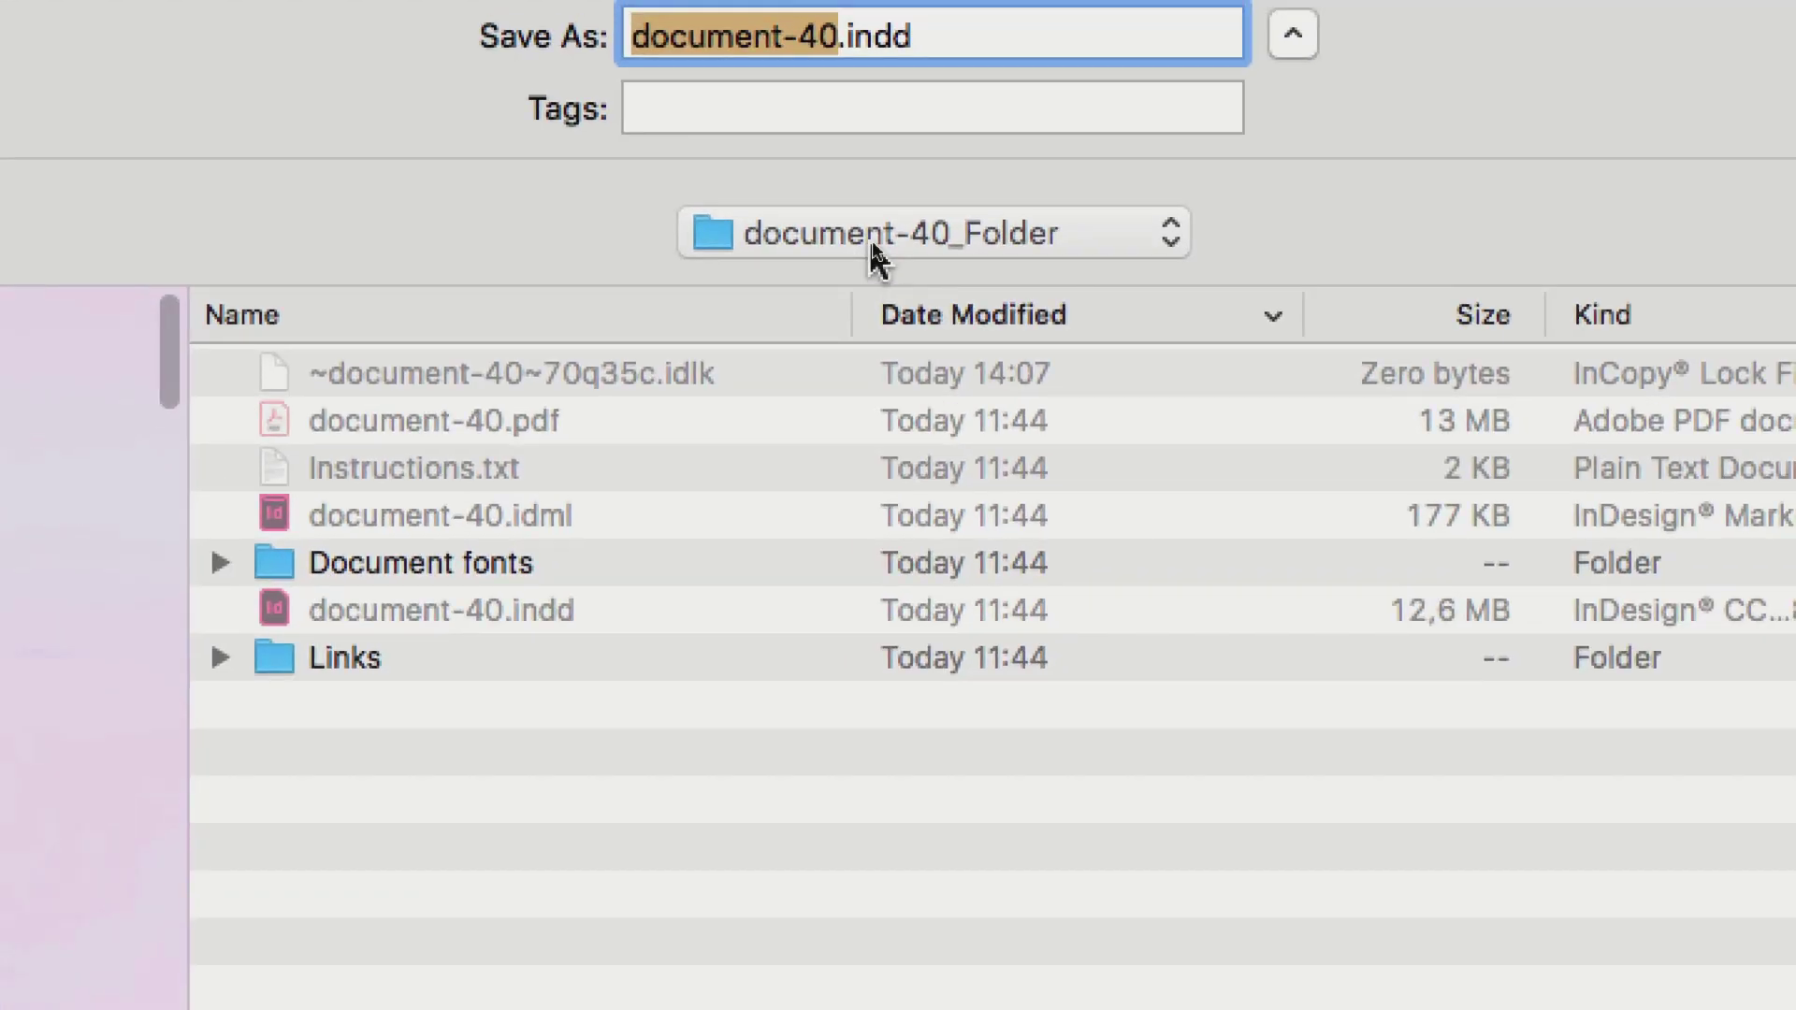
{"action": "left_click", "coordinate": [874, 243]}
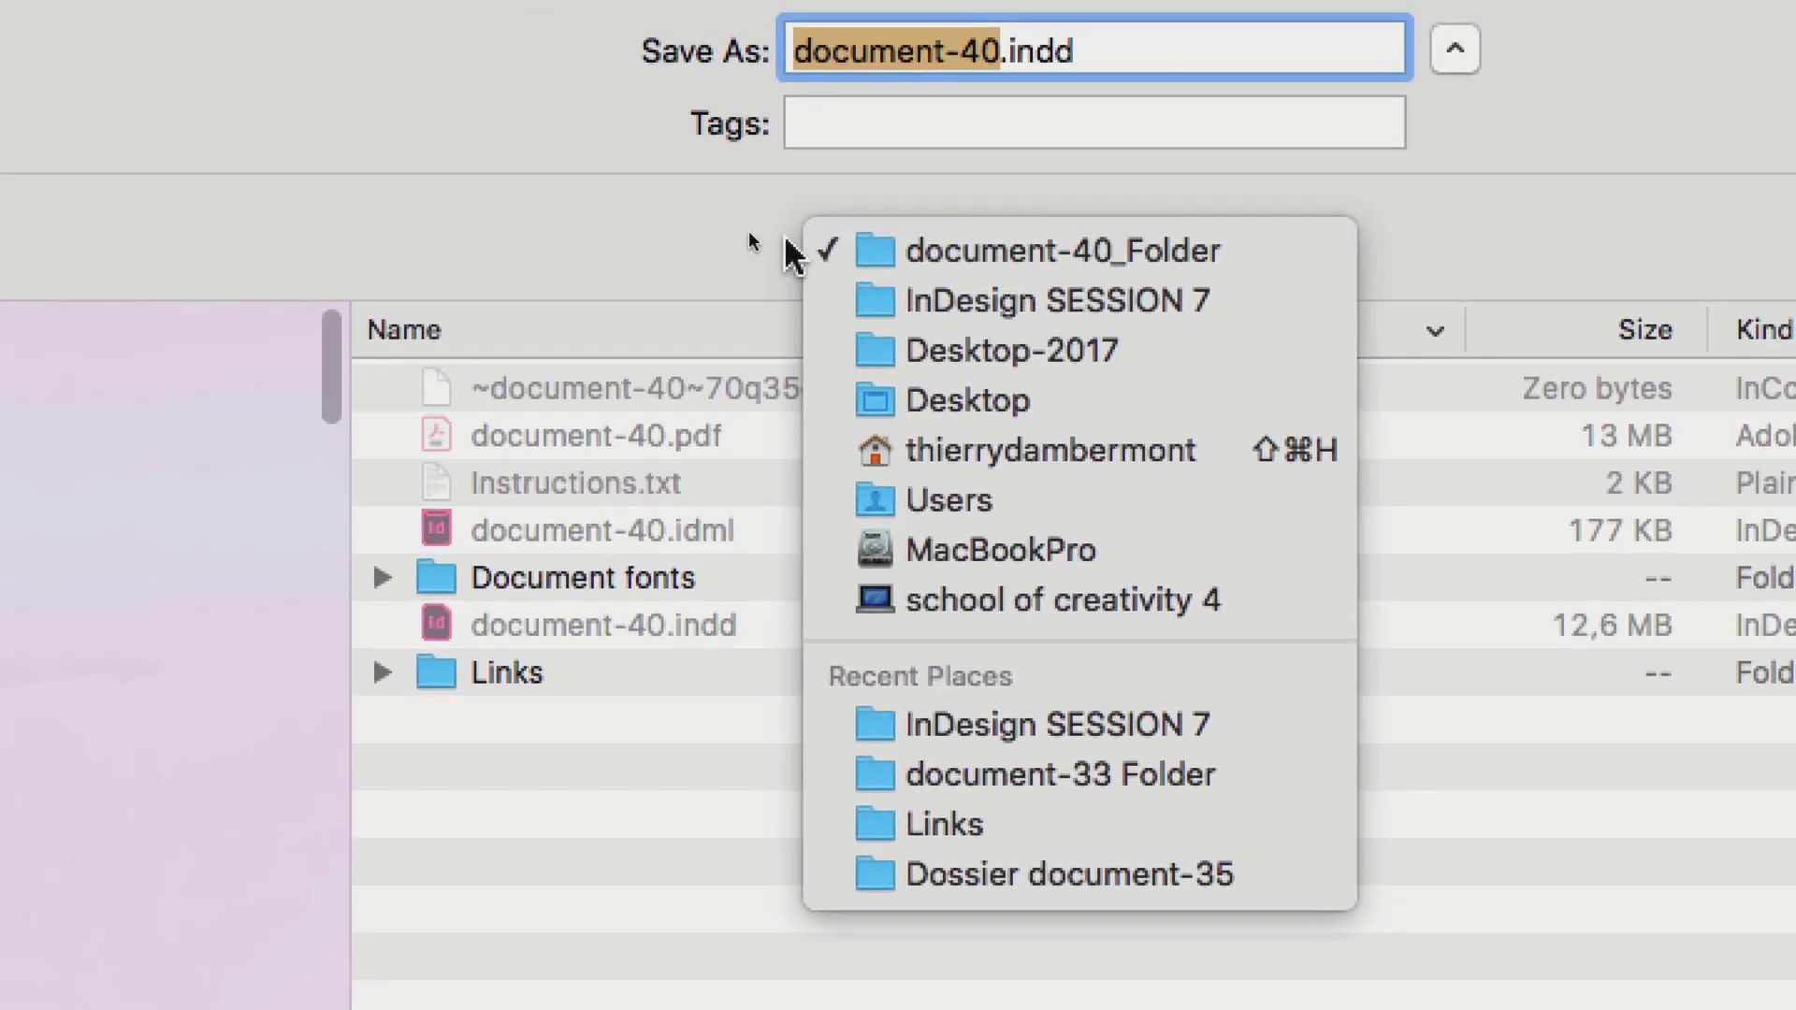
{"action": "left_click", "coordinate": [786, 245]}
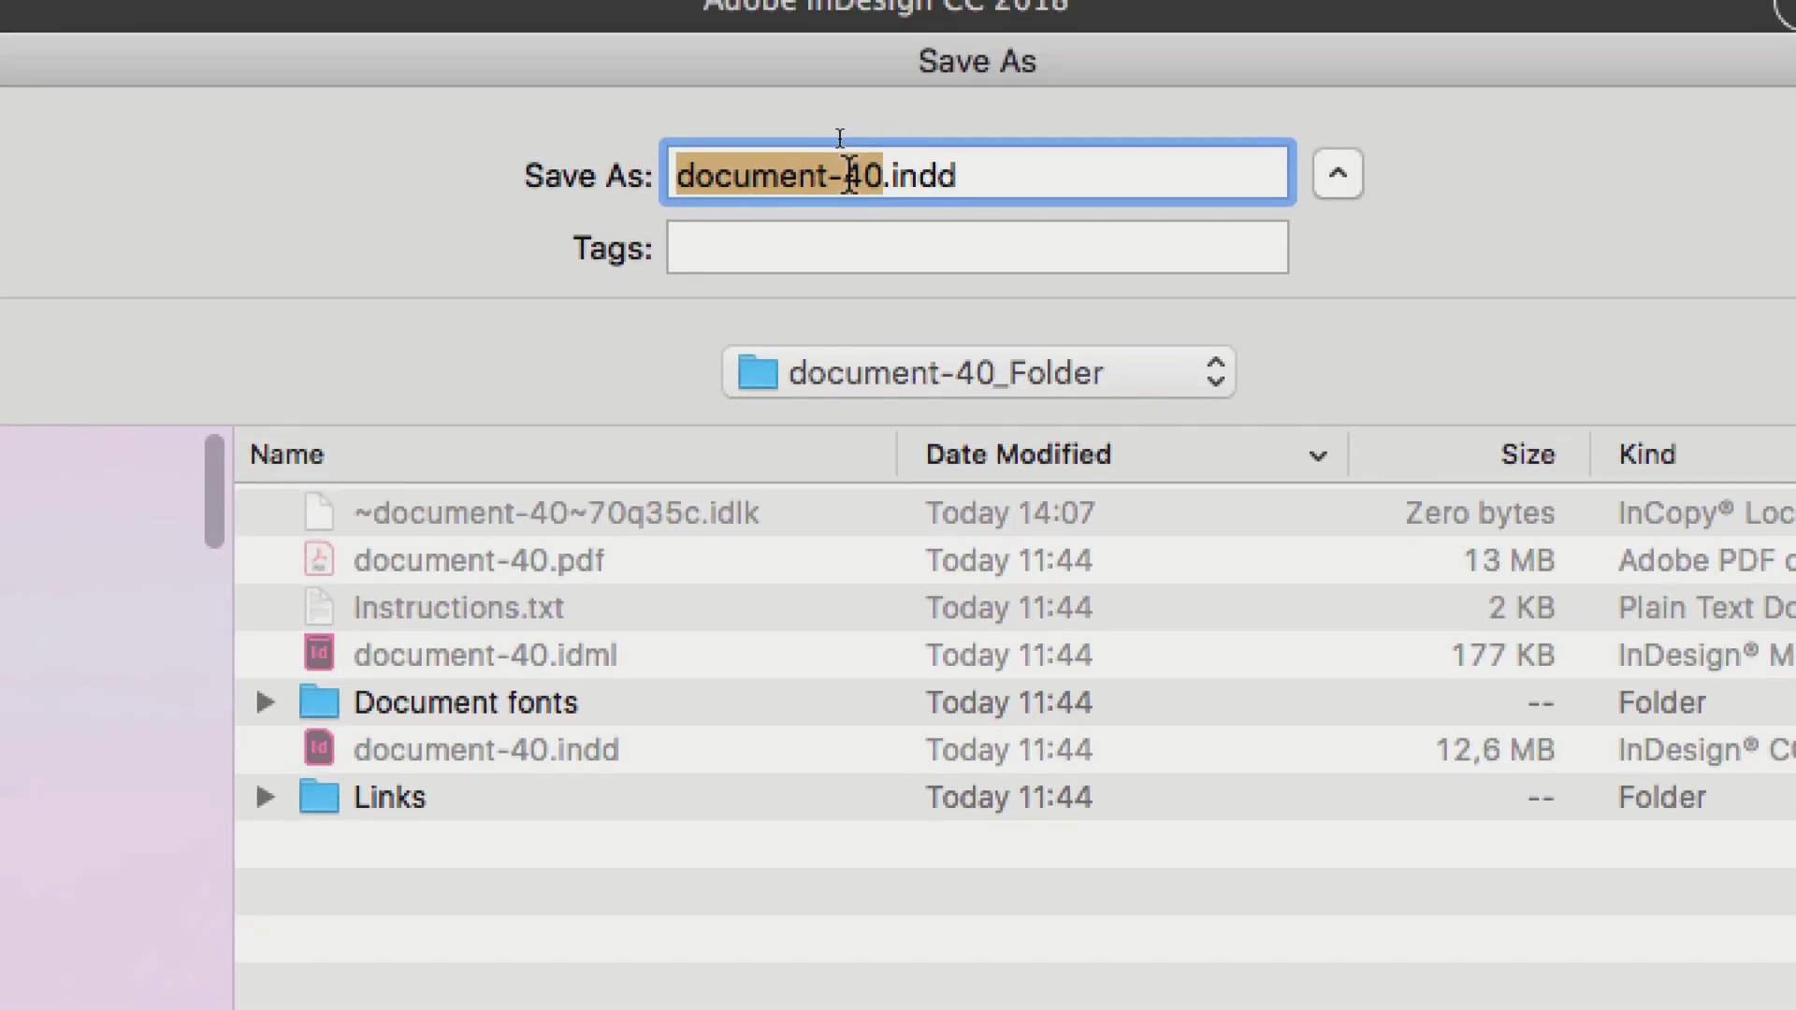
{"action": "left_click", "coordinate": [964, 50]}
{"action": "left_click_drag", "start_coordinate": [861, 175], "coordinate": [852, 175]}
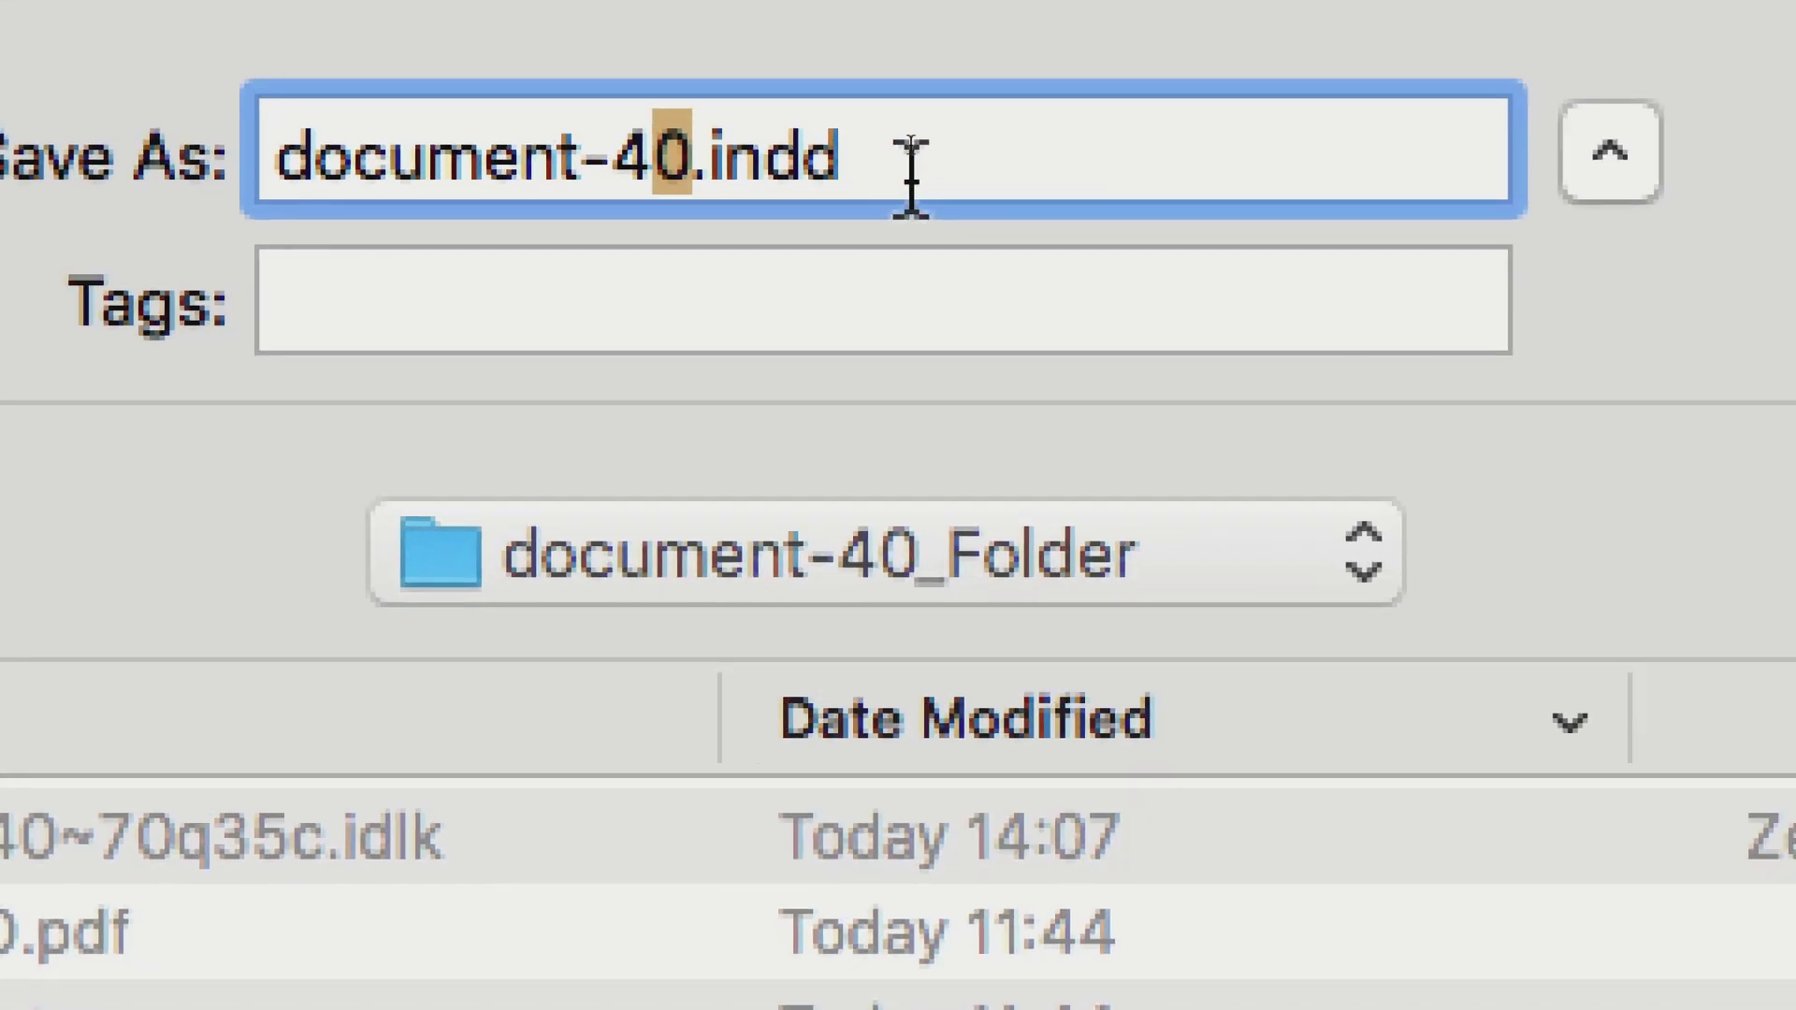
{"action": "type", "text": "1"}
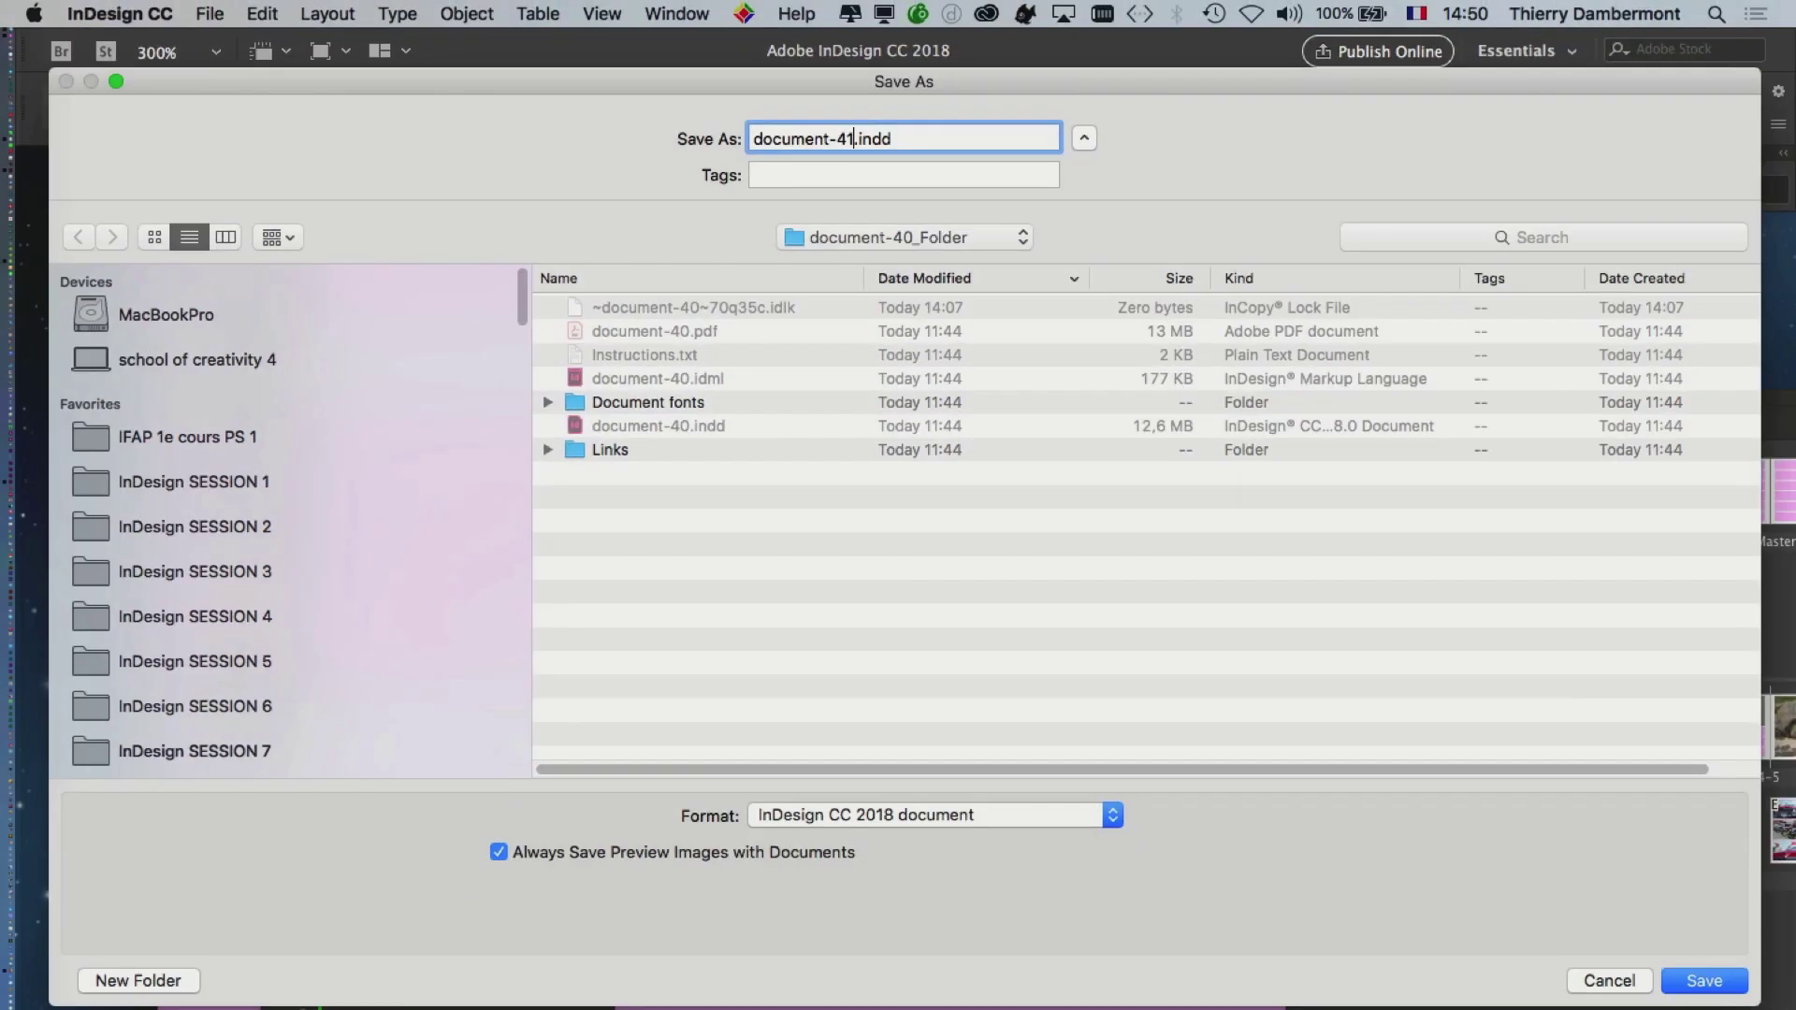
{"action": "key", "text": "Return"}
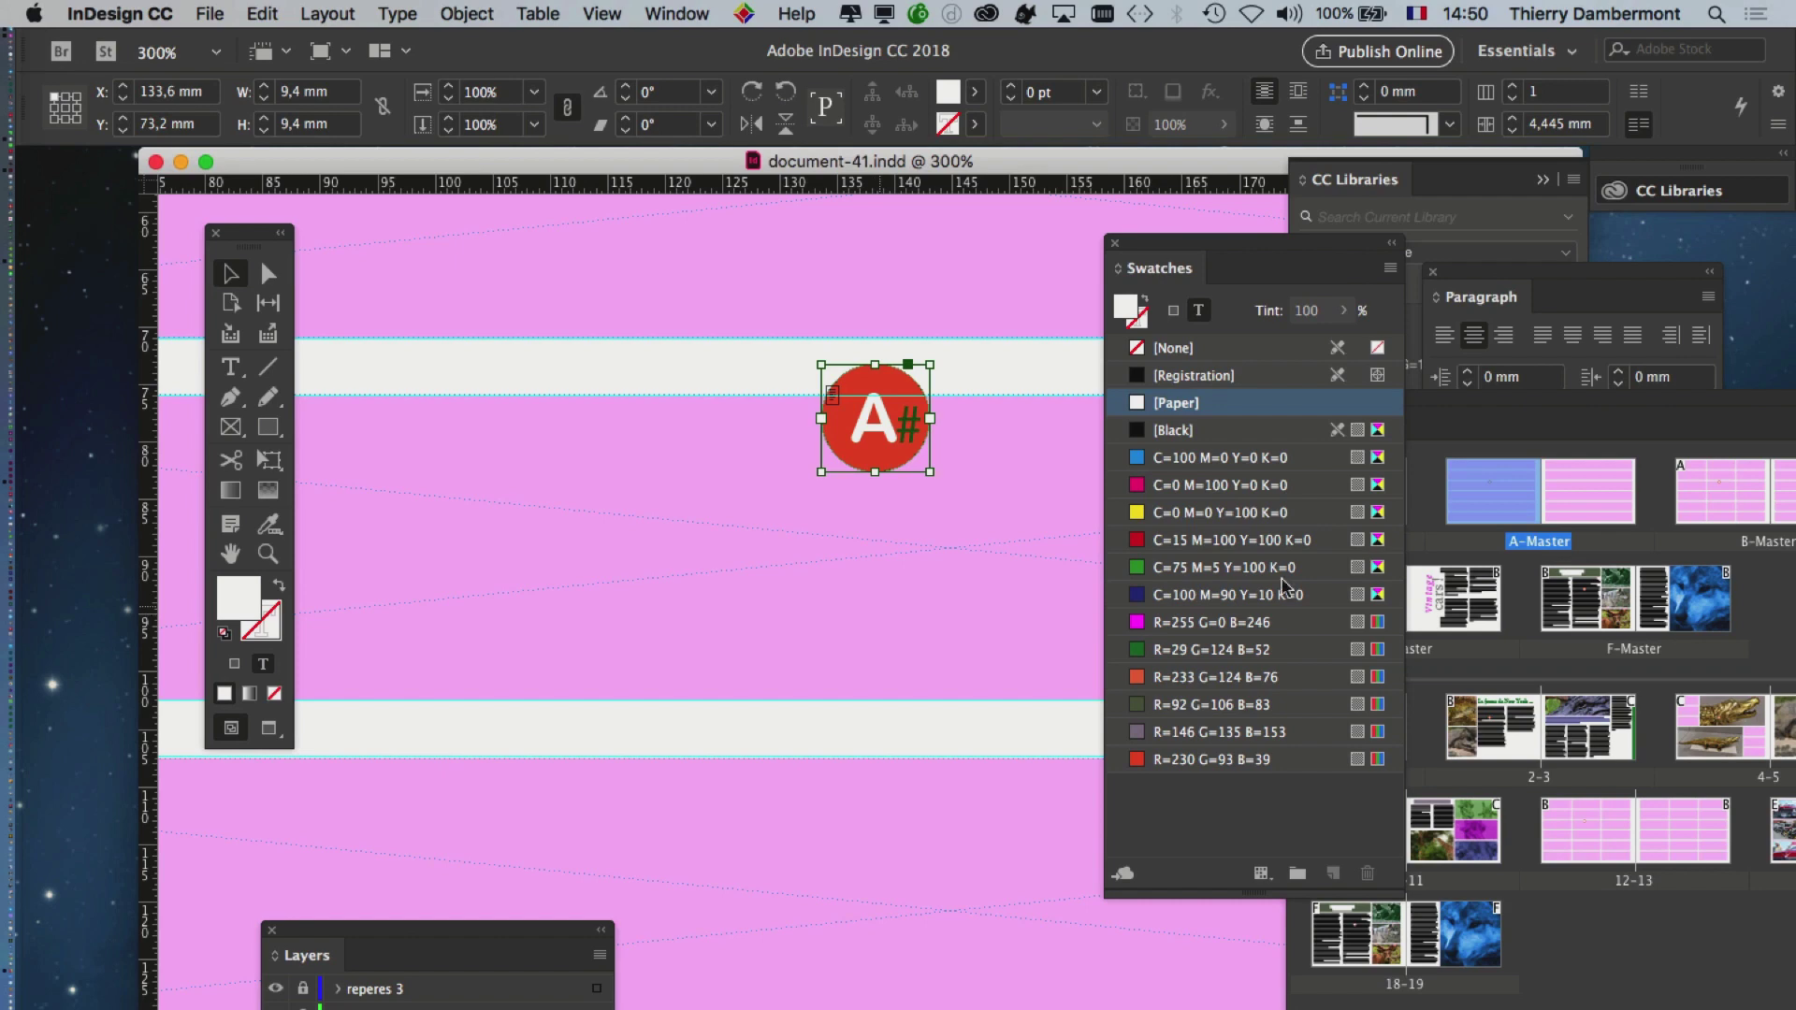
- Move the page-number circle down into the fifth row of the A-Master's left page, at about X 143.8 mm, Y 145.6 mm
{"action": "scroll", "coordinate": [964, 587], "scroll_direction": "down", "scroll_amount": 2, "text": "alt"}
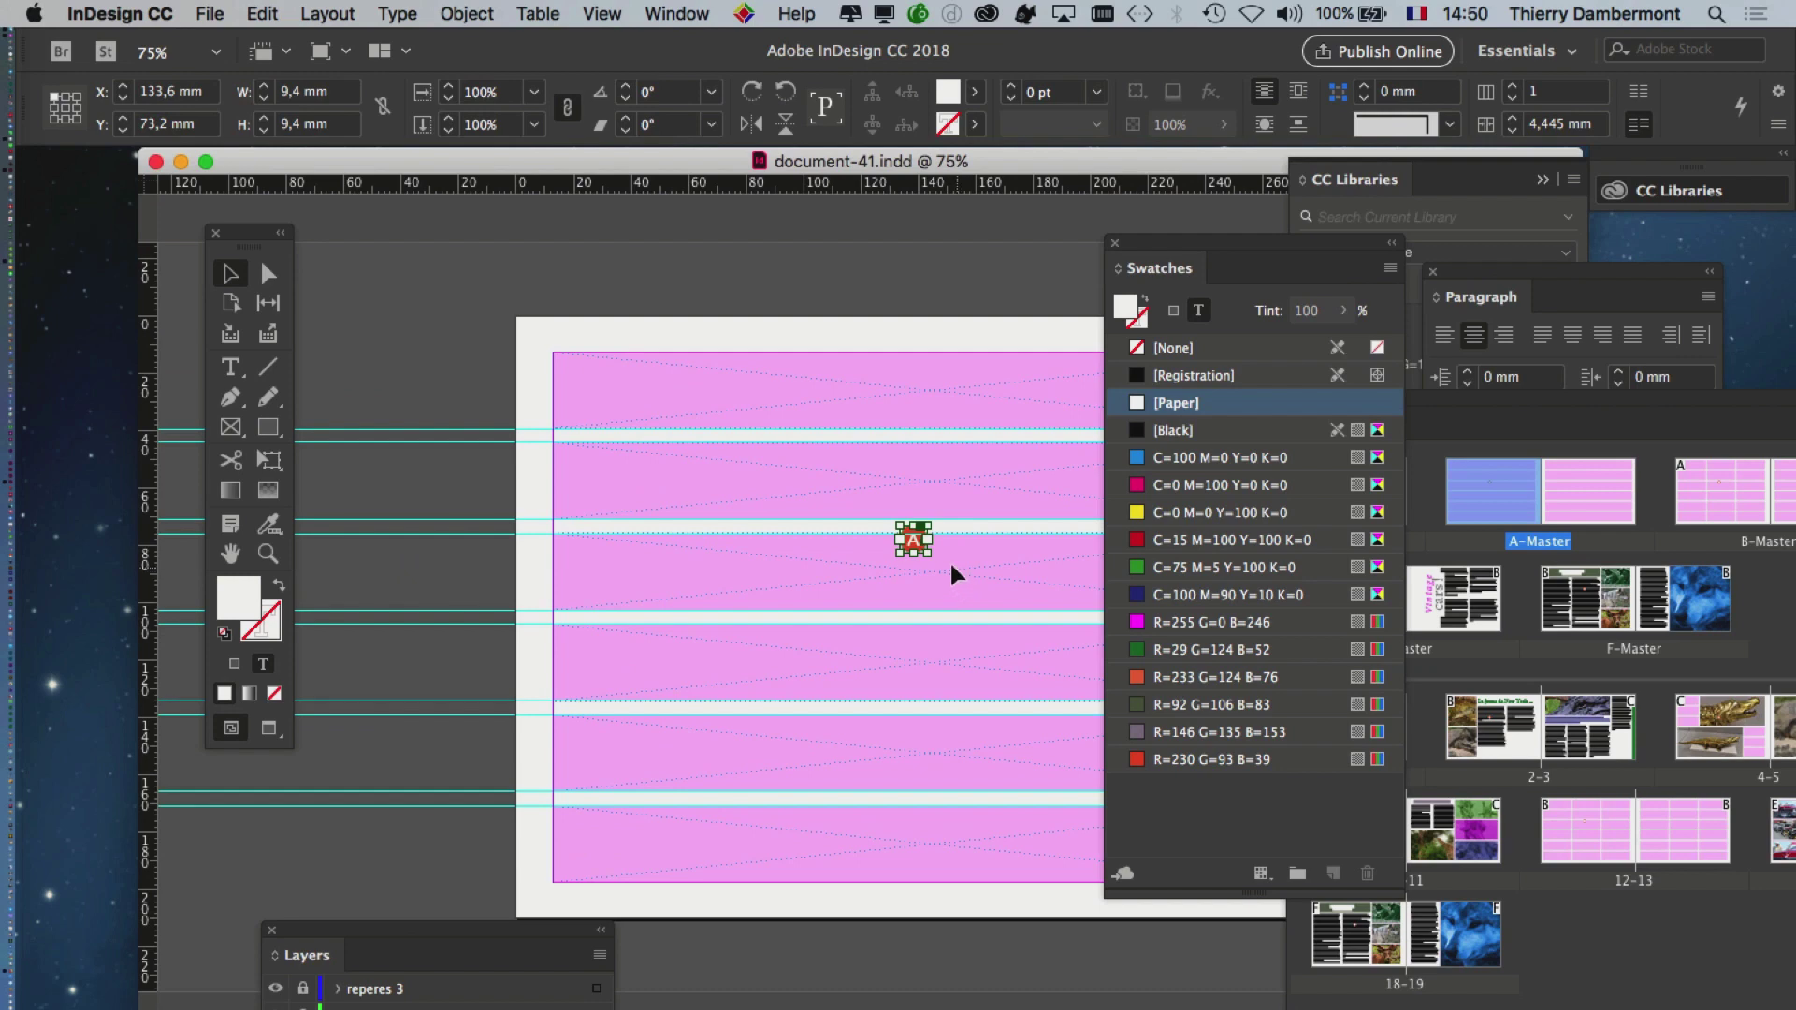
{"action": "key", "text": "super+equal"}
{"action": "left_click_drag", "start_coordinate": [736, 522], "coordinate": [519, 217]}
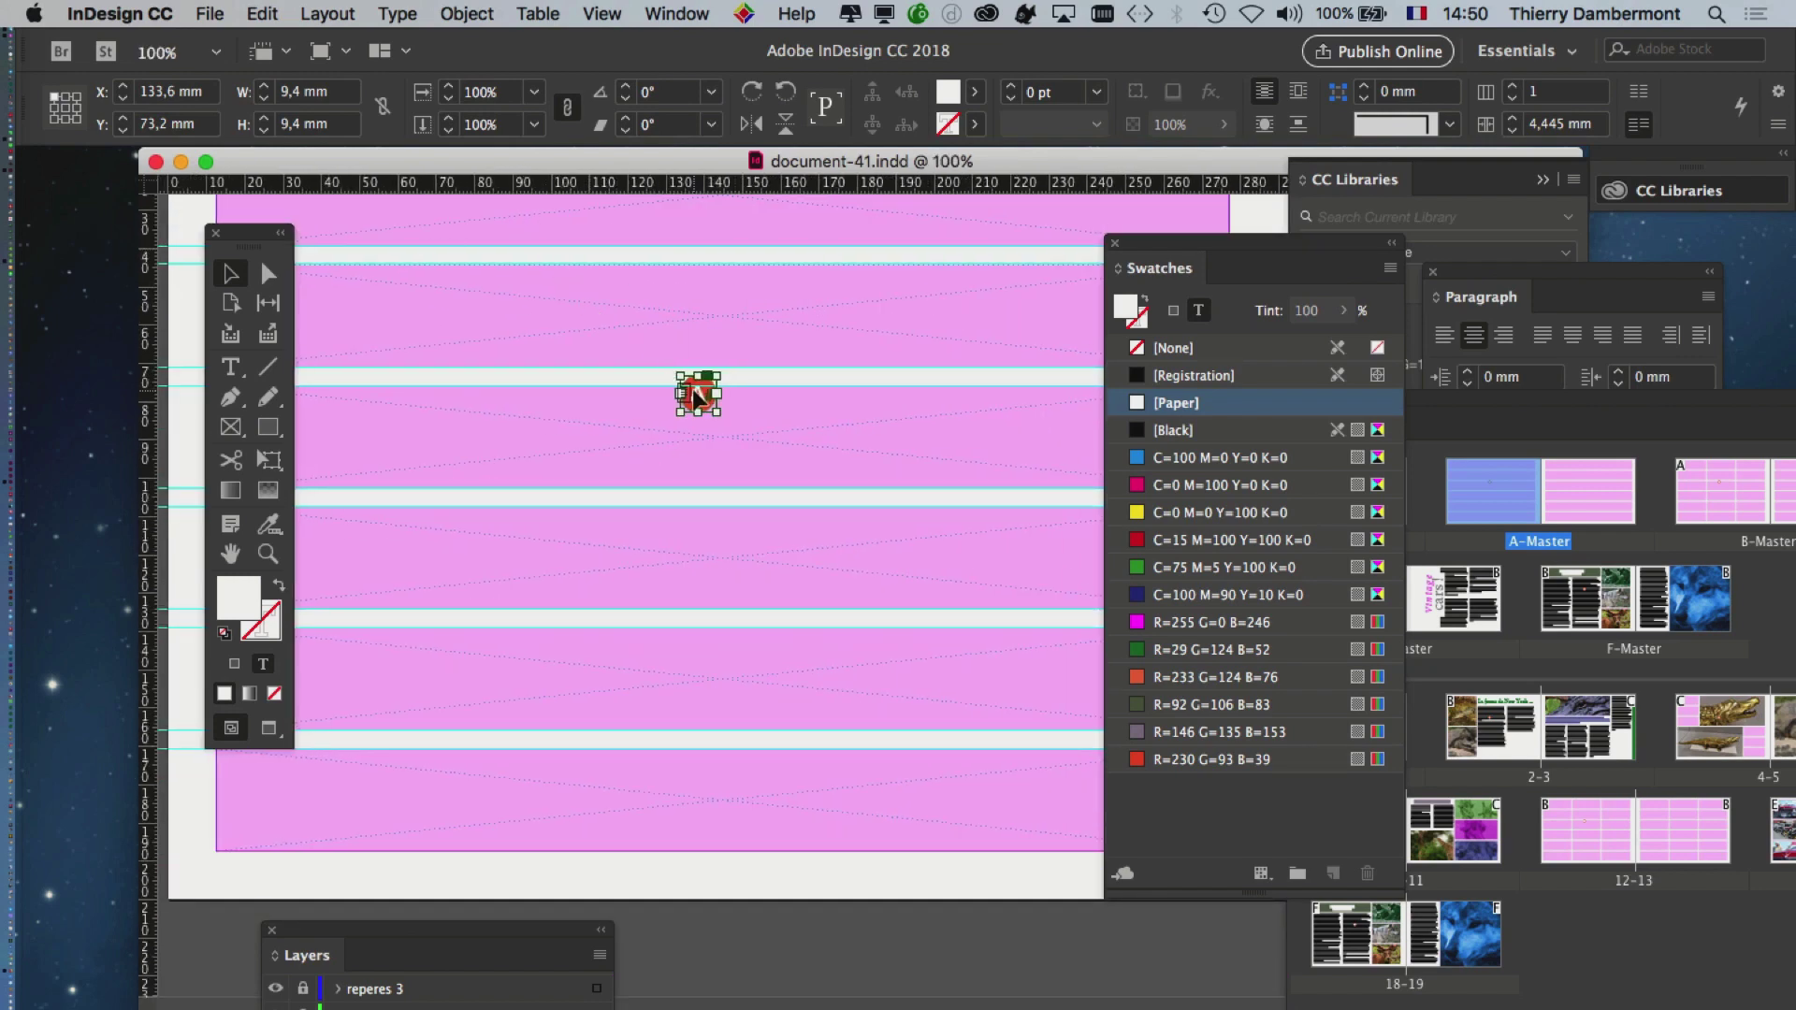
{"action": "left_click_drag", "start_coordinate": [697, 404], "coordinate": [739, 674]}
{"action": "key", "text": "super+minus"}
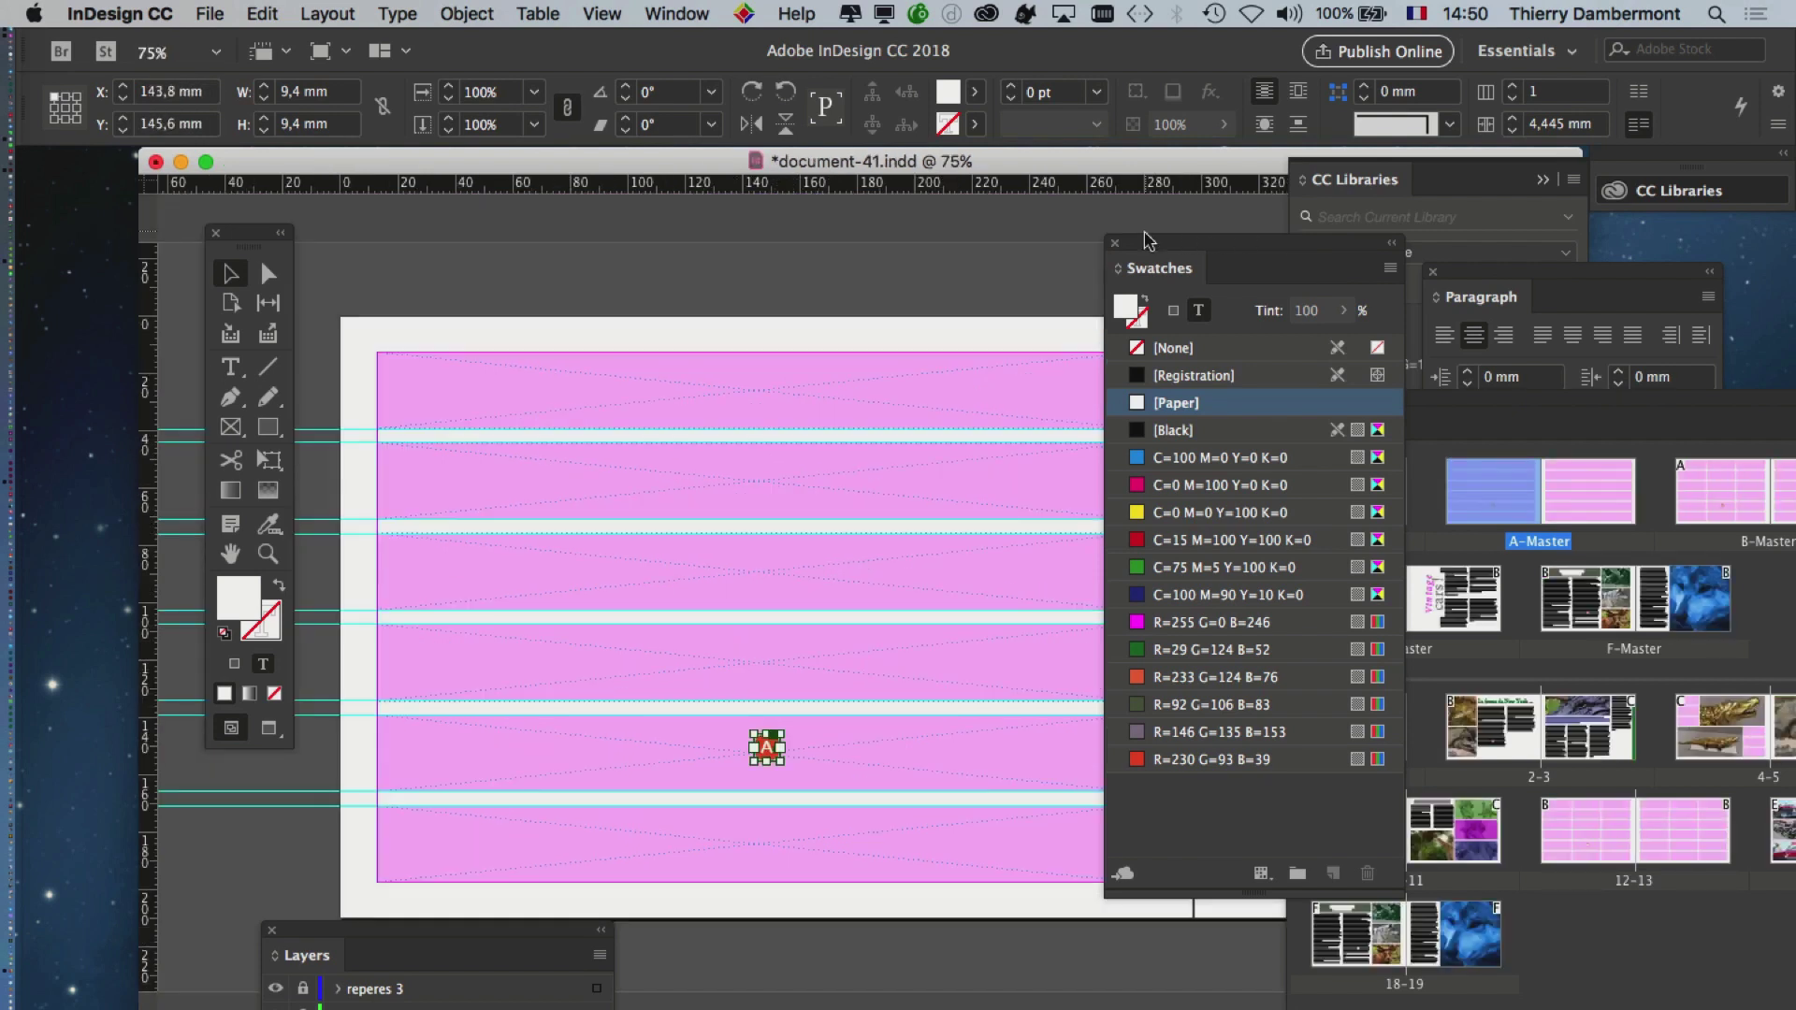
- Close the Swatches, CC Libraries, Paragraph, Pages and Layers panels to clear the view of the spread
{"action": "left_click", "coordinate": [1112, 243]}
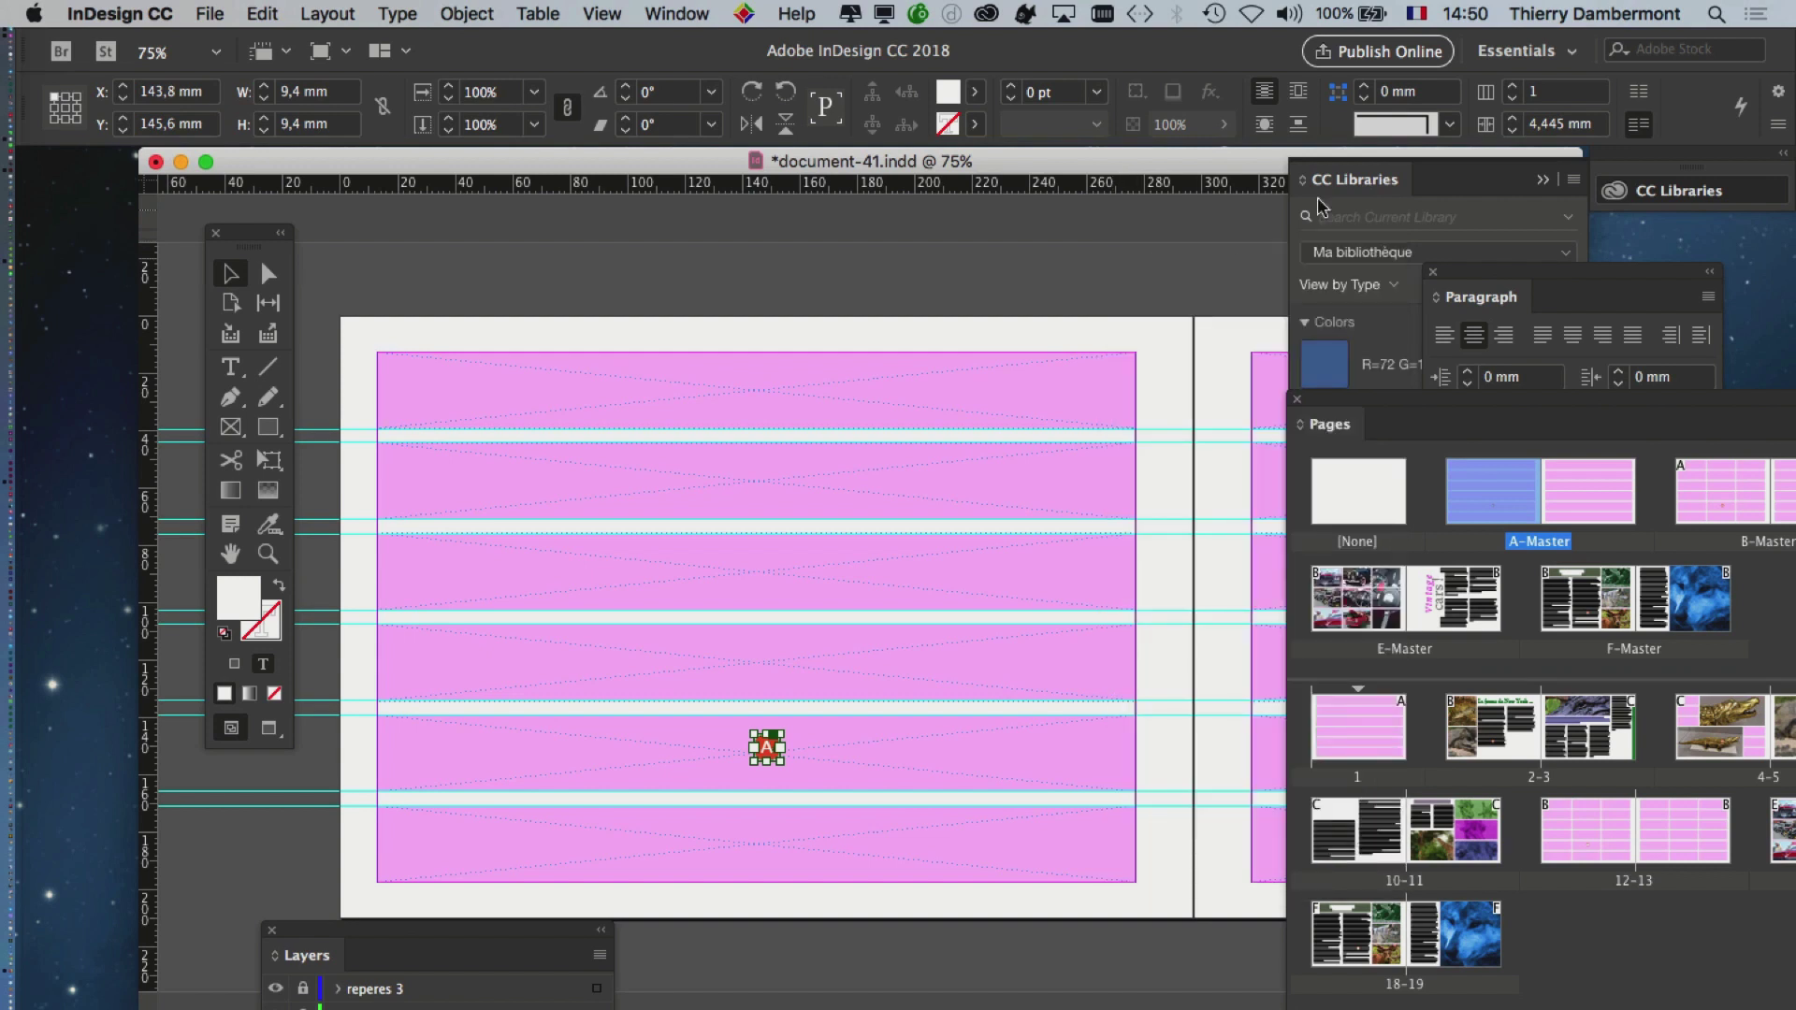
{"action": "left_click", "coordinate": [1544, 180]}
{"action": "left_click", "coordinate": [1431, 273]}
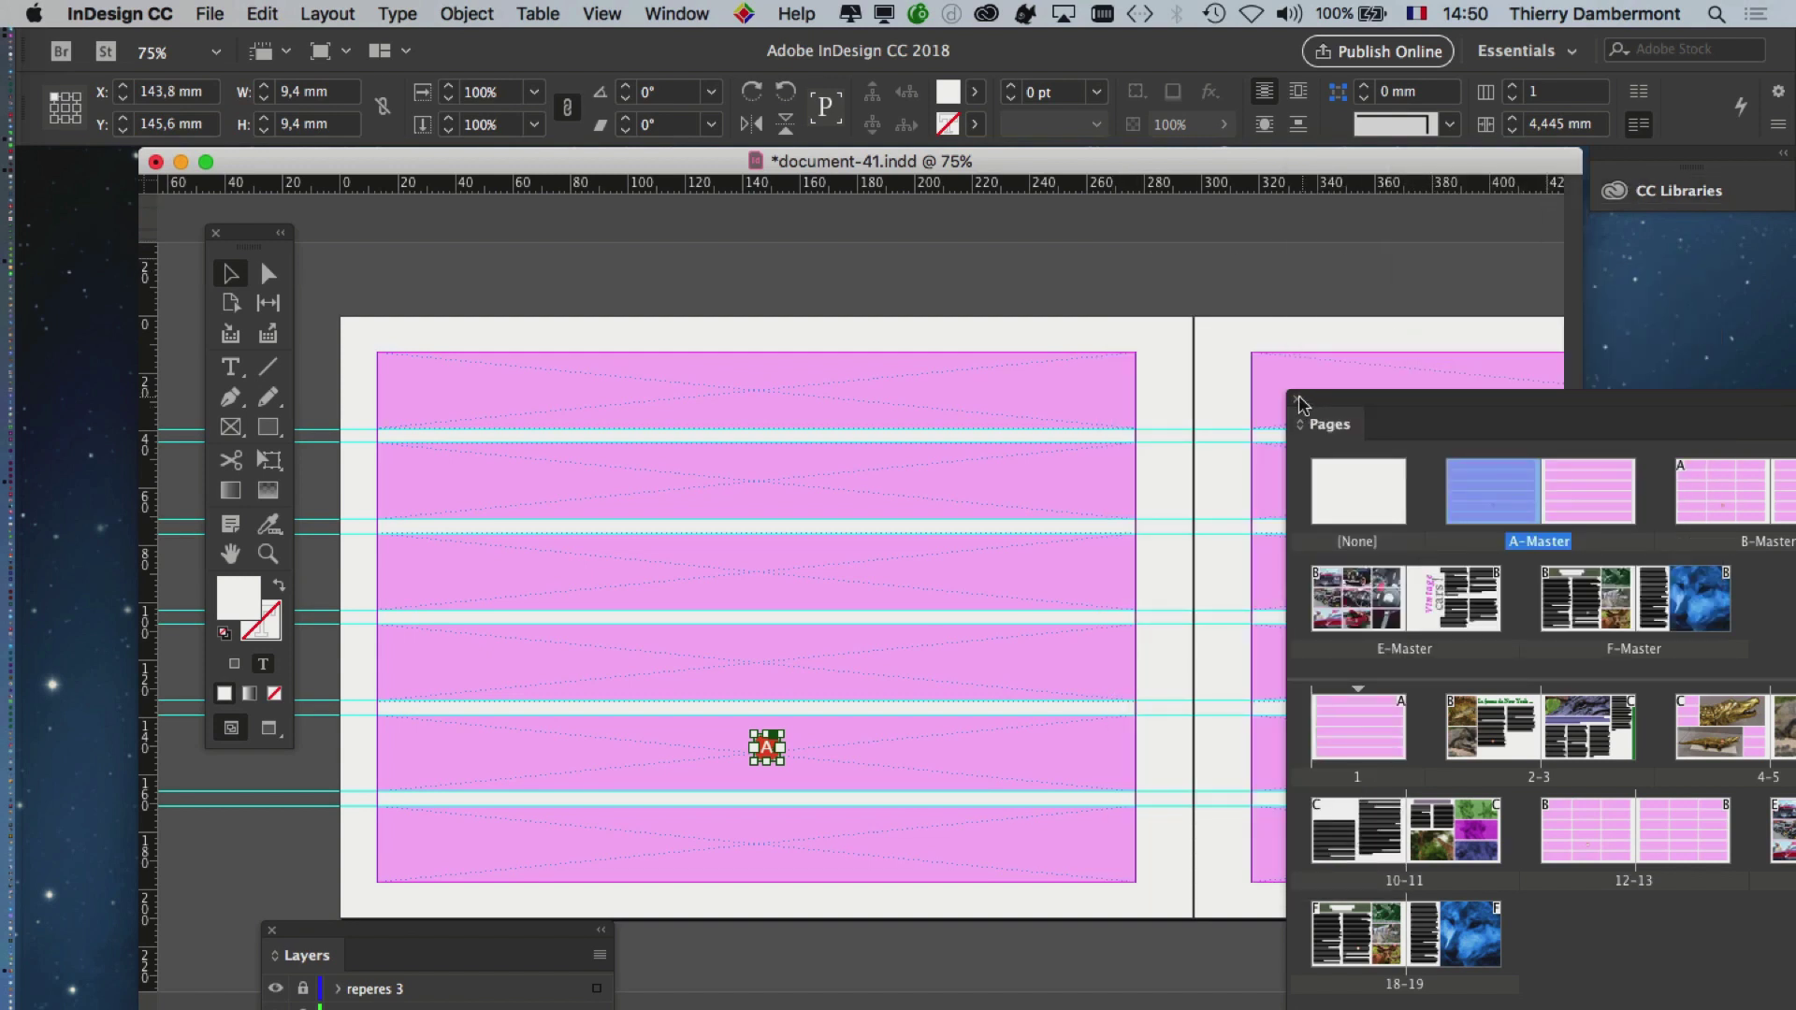
{"action": "left_click", "coordinate": [1297, 400]}
{"action": "left_click", "coordinate": [271, 929]}
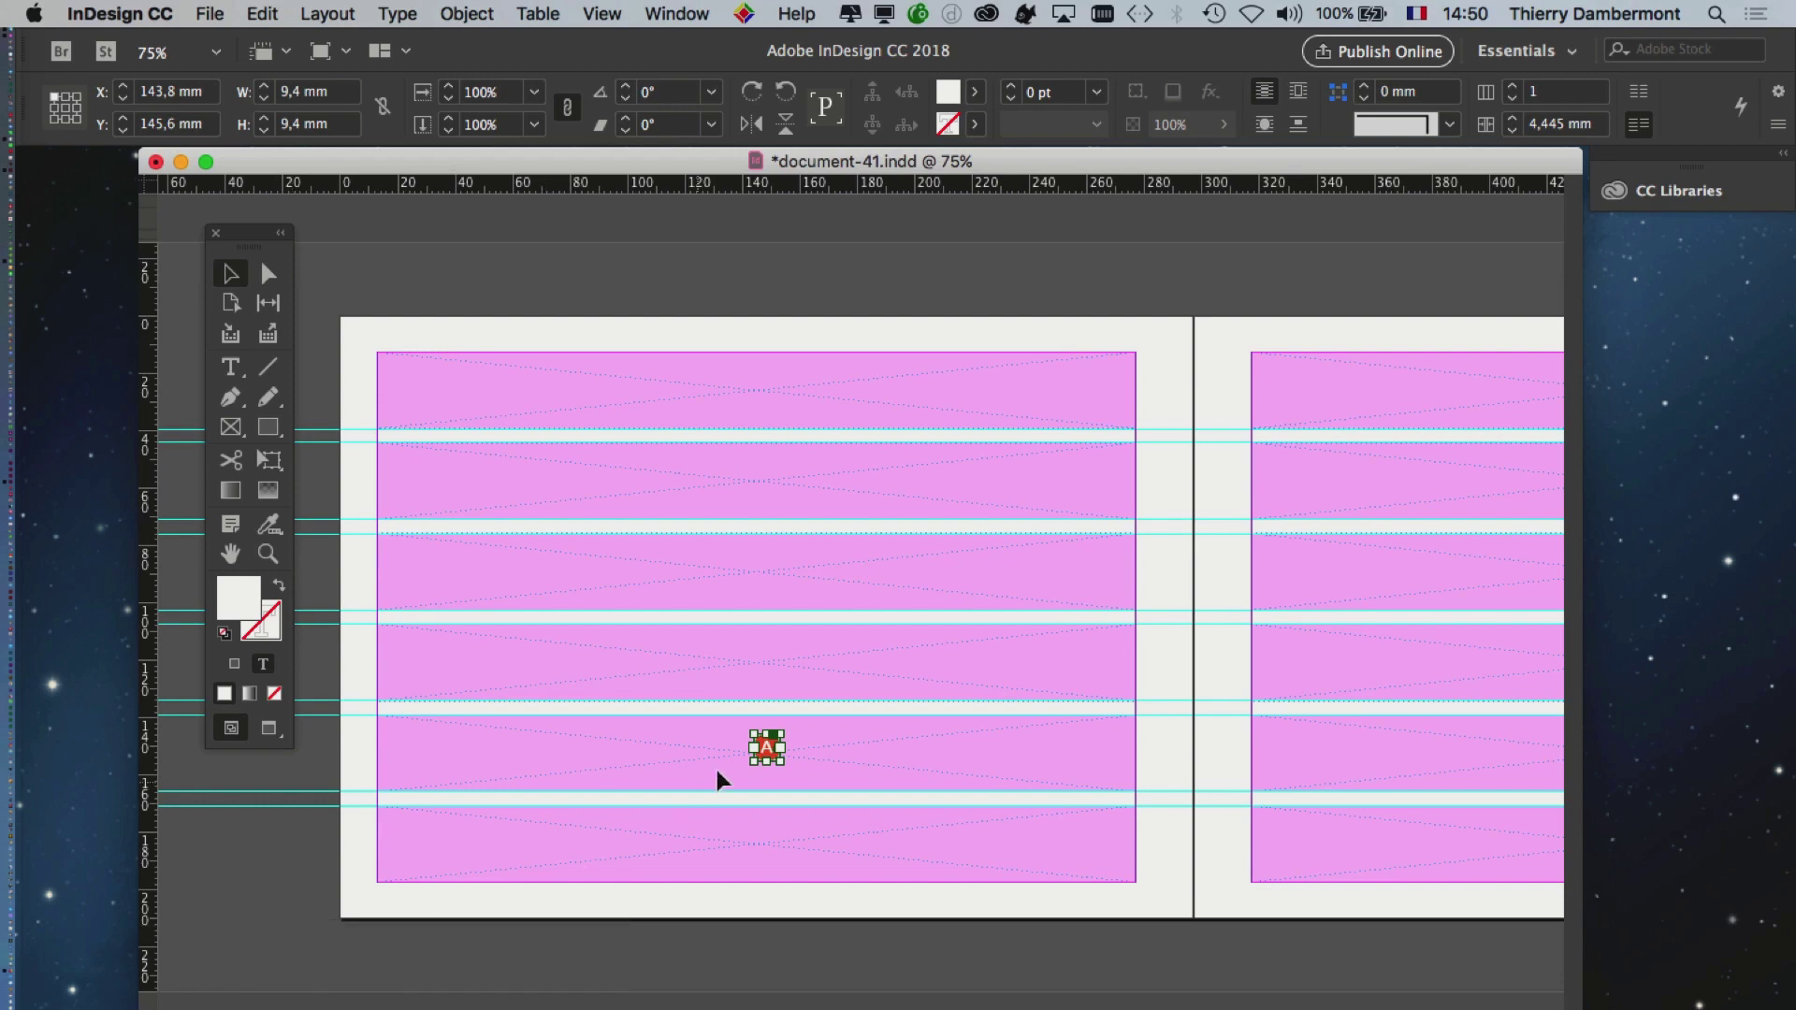
- Move the page-number circle into the left page's bottom margin, centred under the columns, at X 140.15 mm, Y 200.6 mm
{"action": "left_click_drag", "start_coordinate": [767, 747], "coordinate": [754, 882]}
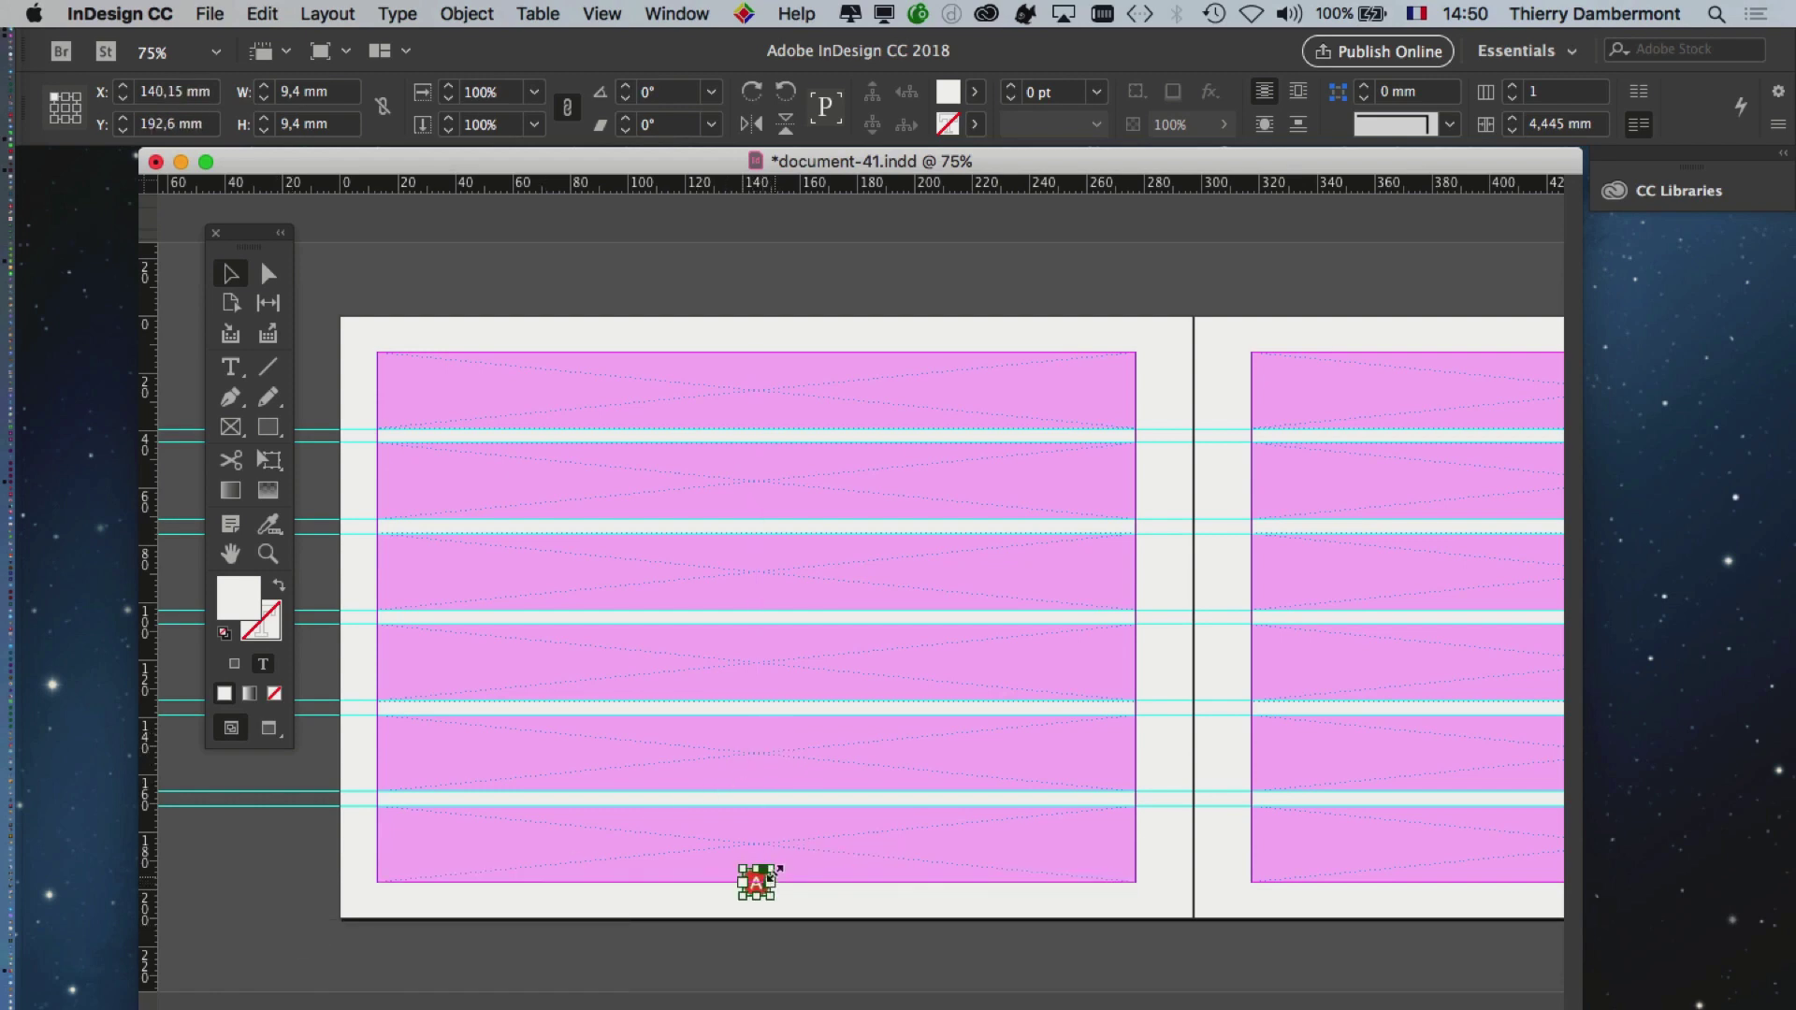
{"action": "key", "text": "super+equal"}
{"action": "key", "text": "super+equal"}
{"action": "scroll", "coordinate": [952, 704], "scroll_direction": "down", "scroll_amount": 2}
{"action": "scroll", "coordinate": [1029, 580], "scroll_direction": "left", "scroll_amount": 5}
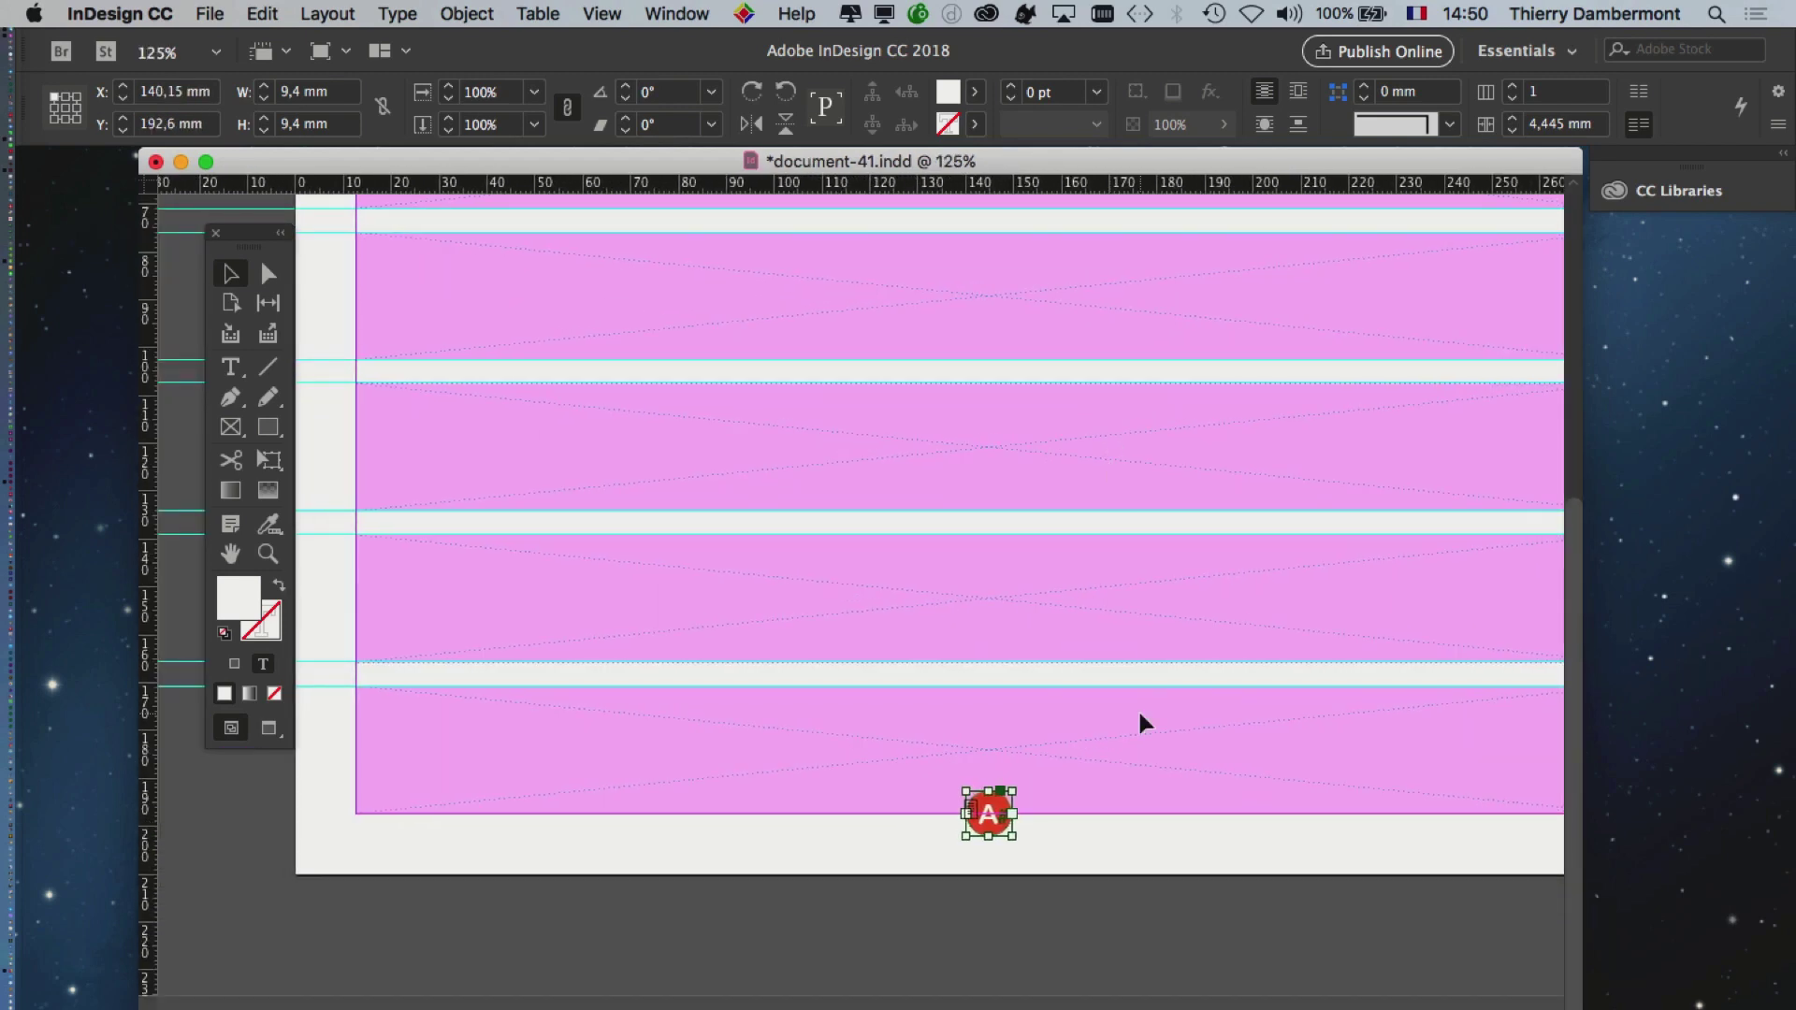
{"action": "key", "text": "super+minus"}
{"action": "mouse_move", "coordinate": [1019, 859]}
{"action": "left_mouse_down"}
{"action": "mouse_move", "coordinate": [1012, 880]}
{"action": "mouse_move", "coordinate": [1034, 883]}
{"action": "mouse_move", "coordinate": [1016, 880]}
{"action": "left_mouse_up"}
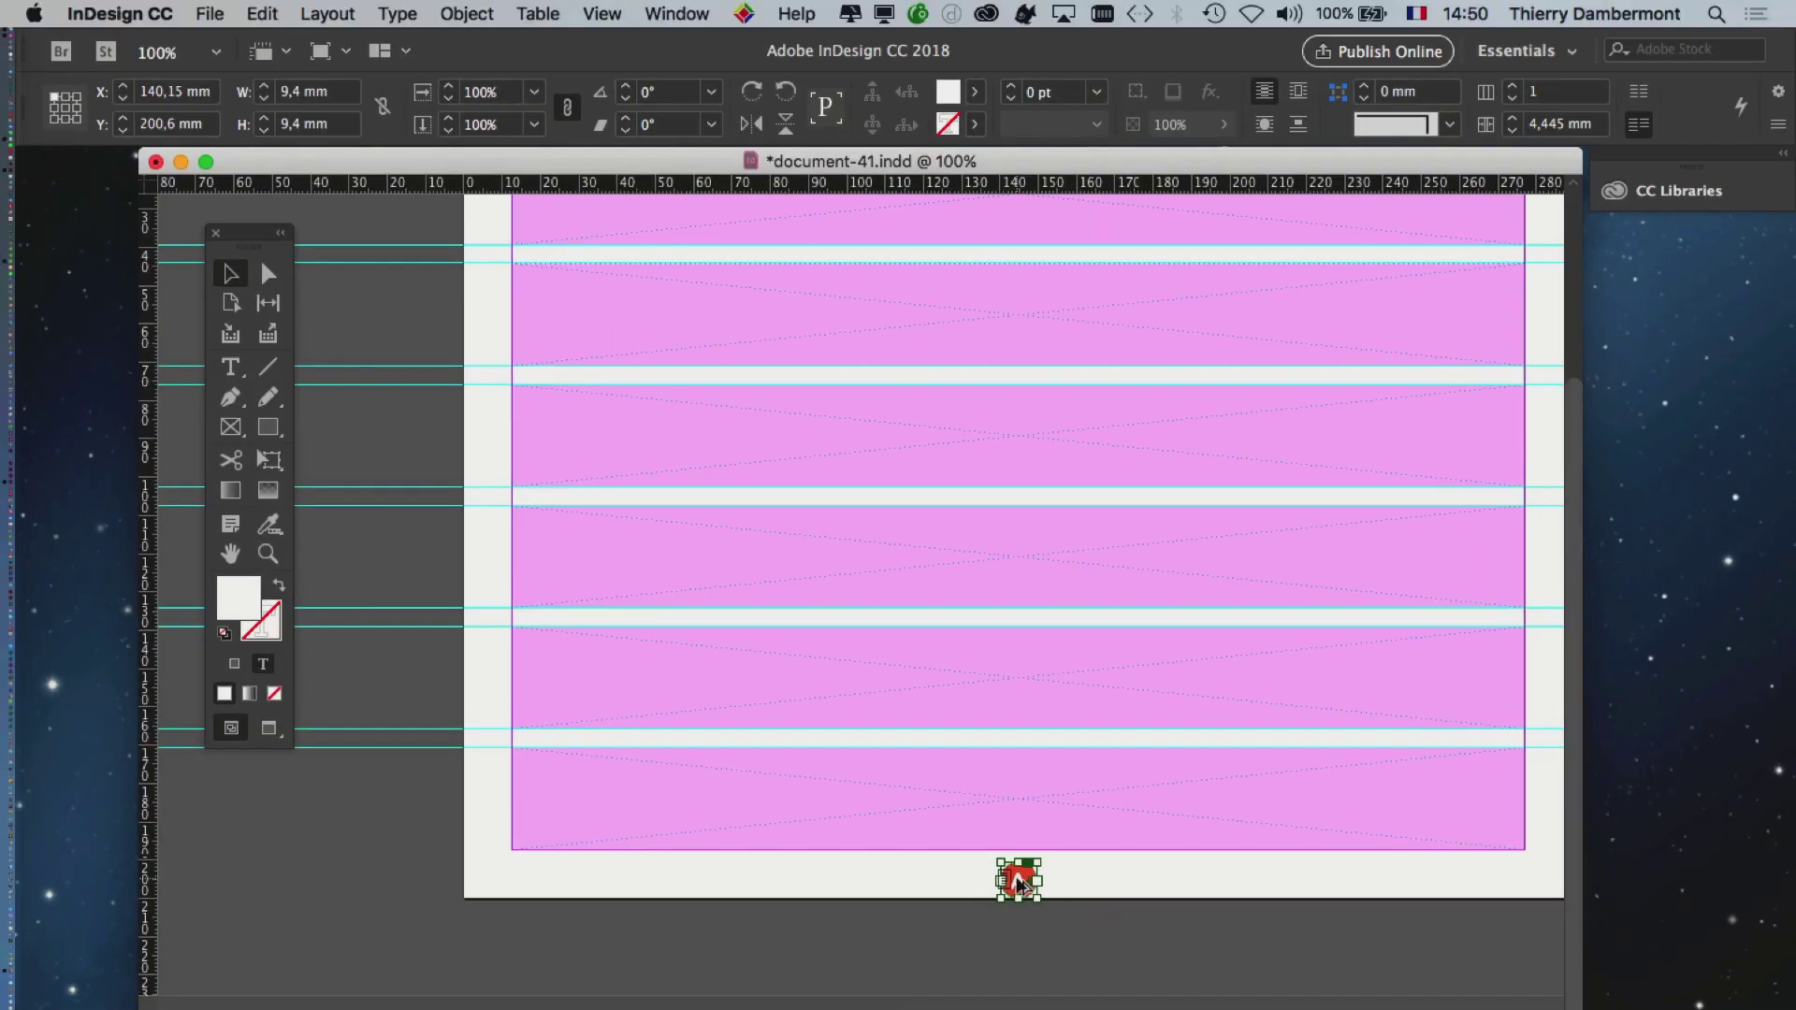
- Reposition the circle on the left page's own centre line in the bottom margin, at X 143.8 mm, Y 199 mm
{"action": "scroll", "coordinate": [829, 762], "scroll_direction": "right", "scroll_amount": 5}
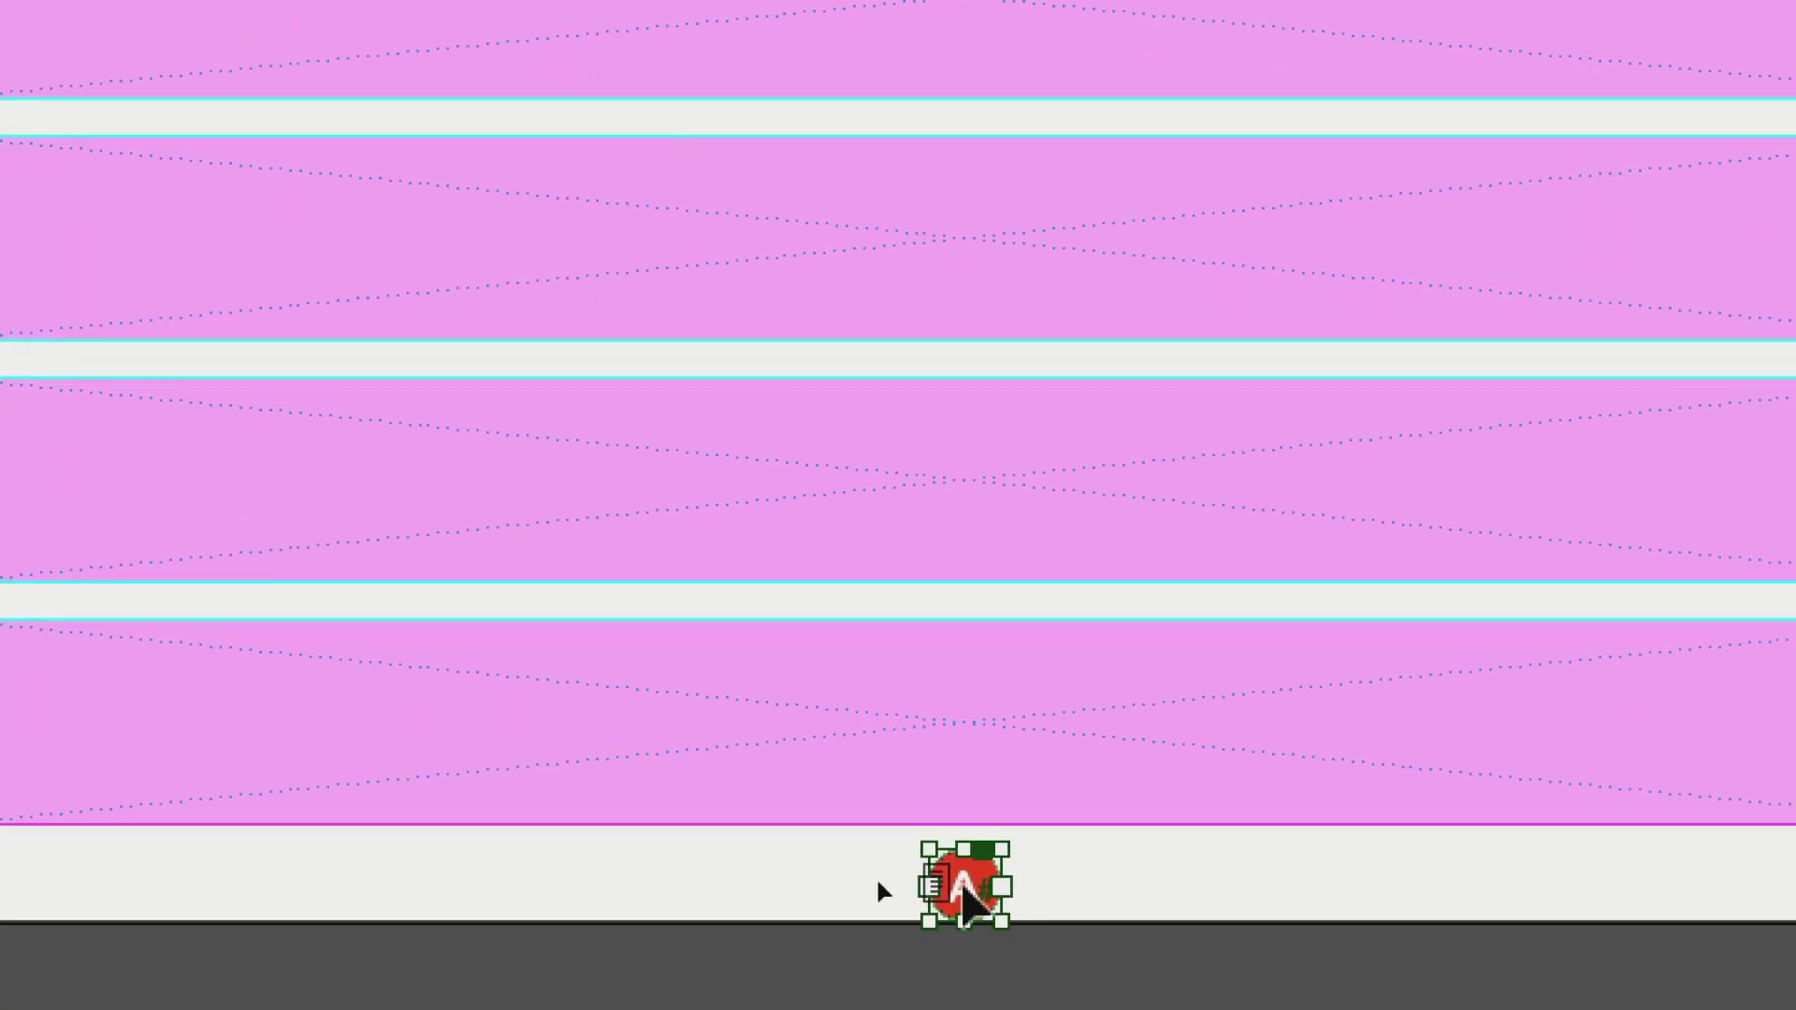
{"action": "left_click_drag", "start_coordinate": [968, 900], "coordinate": [886, 886]}
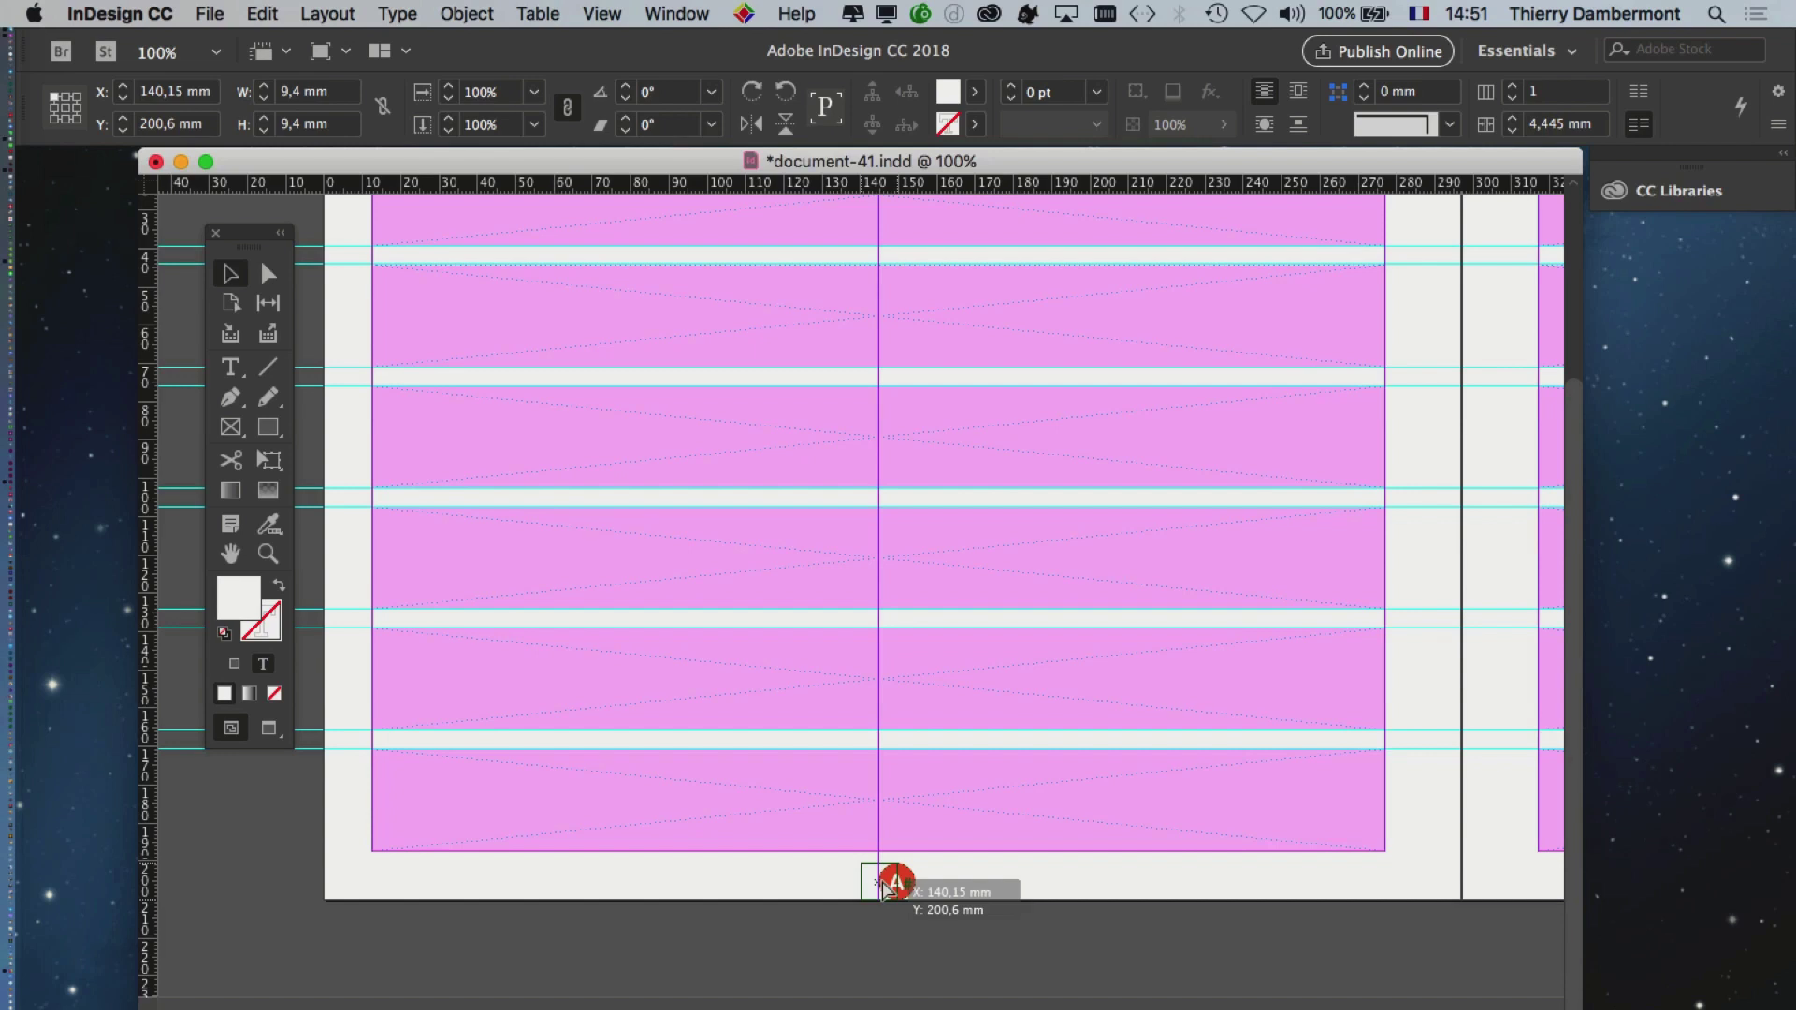
{"action": "left_click_drag", "start_coordinate": [886, 886], "coordinate": [893, 886]}
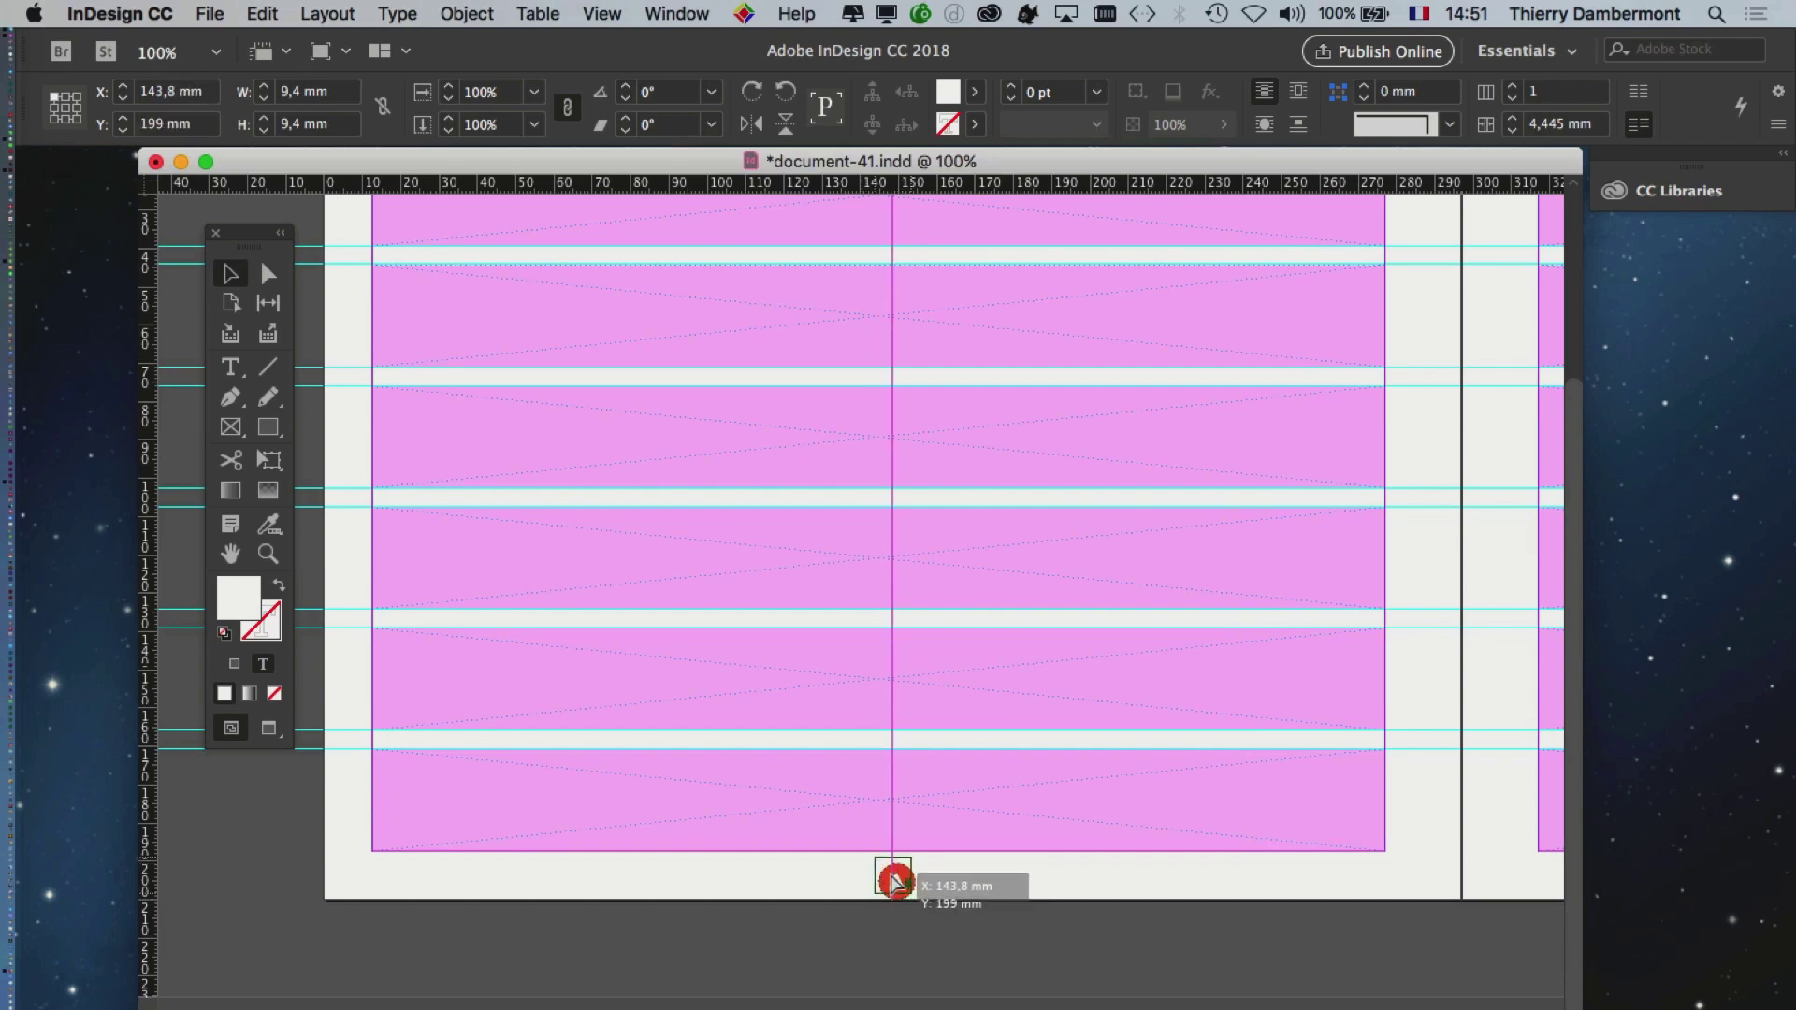
{"action": "left_click_drag", "start_coordinate": [893, 881], "coordinate": [893, 878]}
- Inspect the circle's placement in the bottom margin up close and within the whole A-Master spread
{"action": "scroll", "coordinate": [892, 879], "scroll_direction": "up", "scroll_amount": 6}
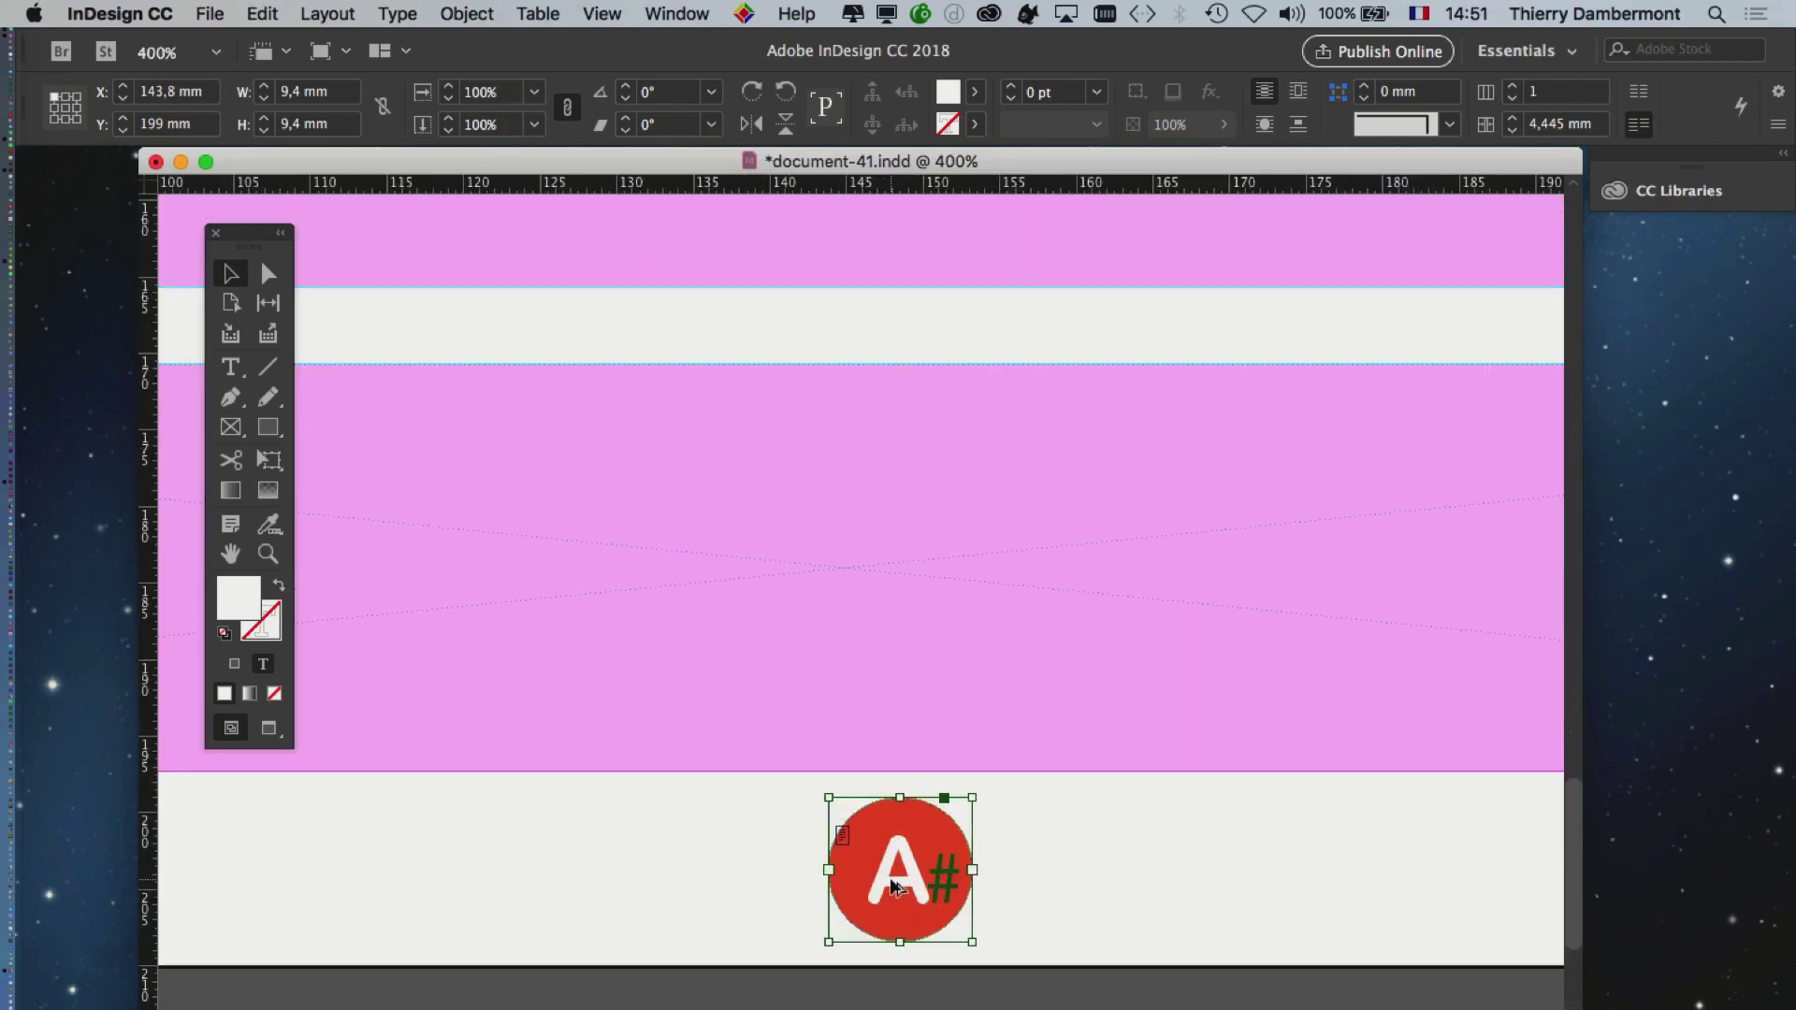
{"action": "scroll", "coordinate": [895, 881], "scroll_direction": "up", "scroll_amount": 1}
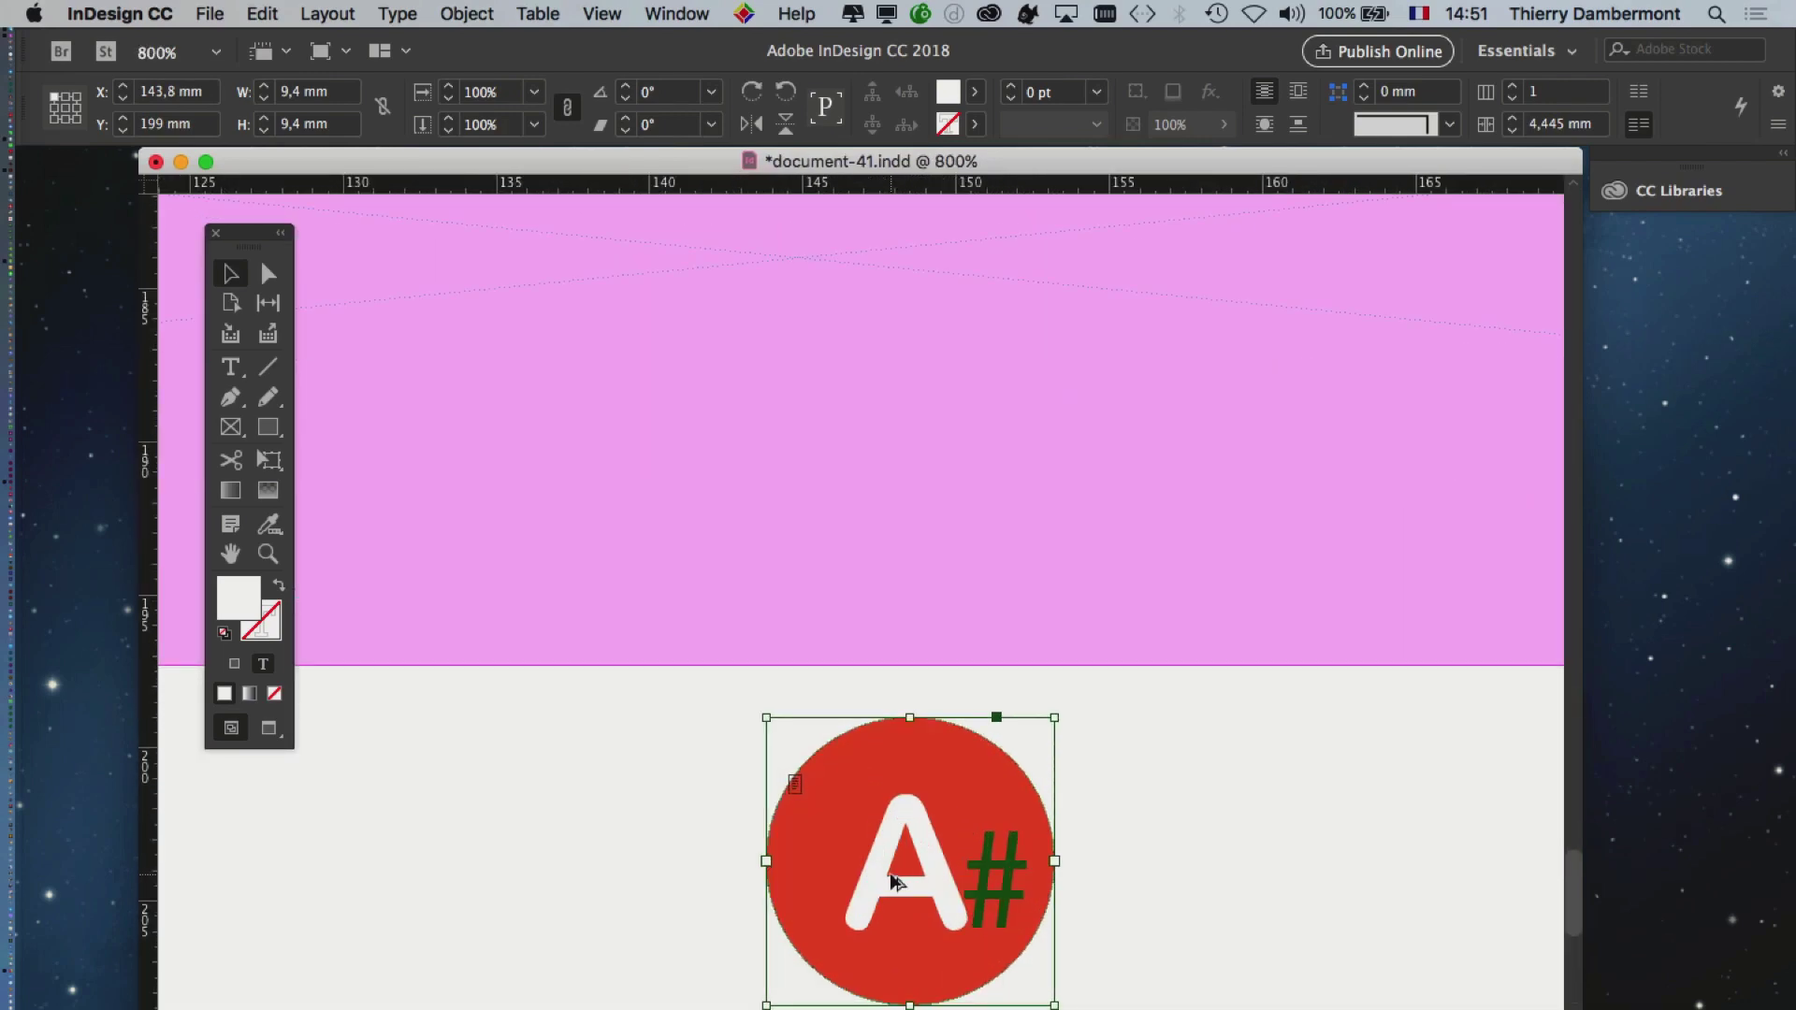
{"action": "scroll", "coordinate": [895, 881], "scroll_direction": "up", "scroll_amount": 2}
{"action": "scroll", "coordinate": [895, 881], "scroll_direction": "down", "scroll_amount": 5}
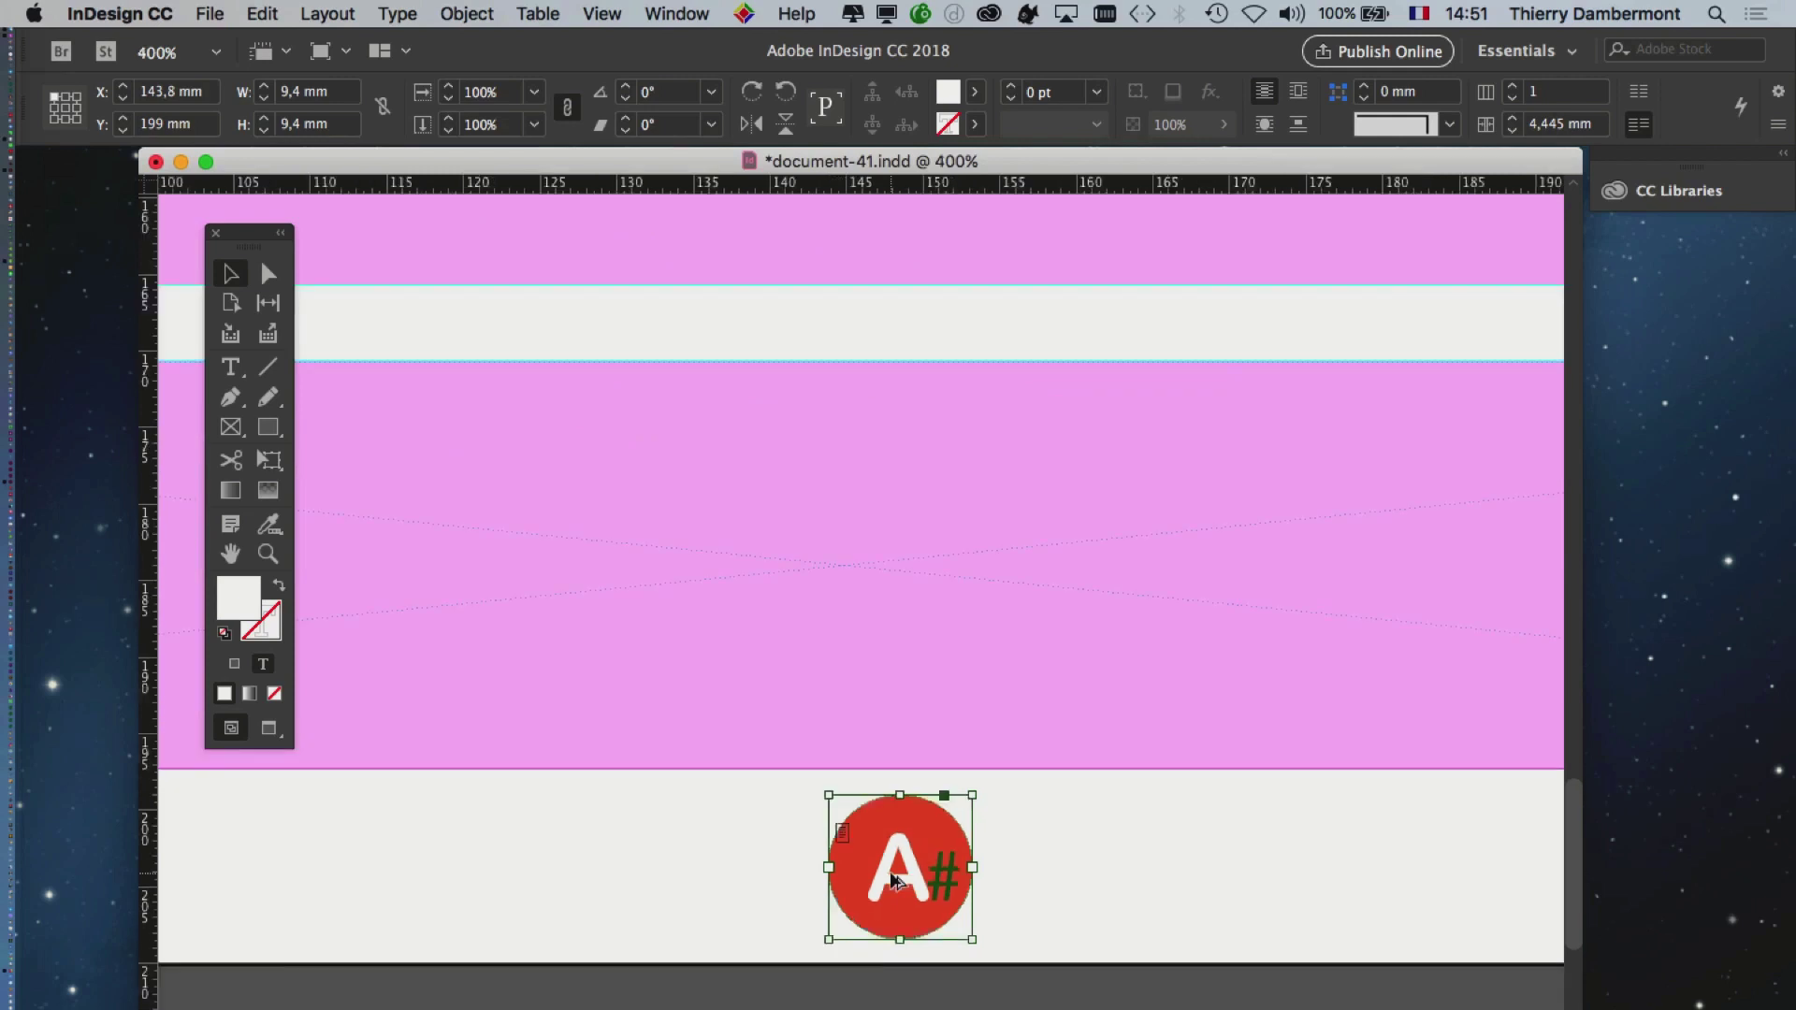
{"action": "scroll", "coordinate": [895, 881], "scroll_direction": "down", "scroll_amount": 2}
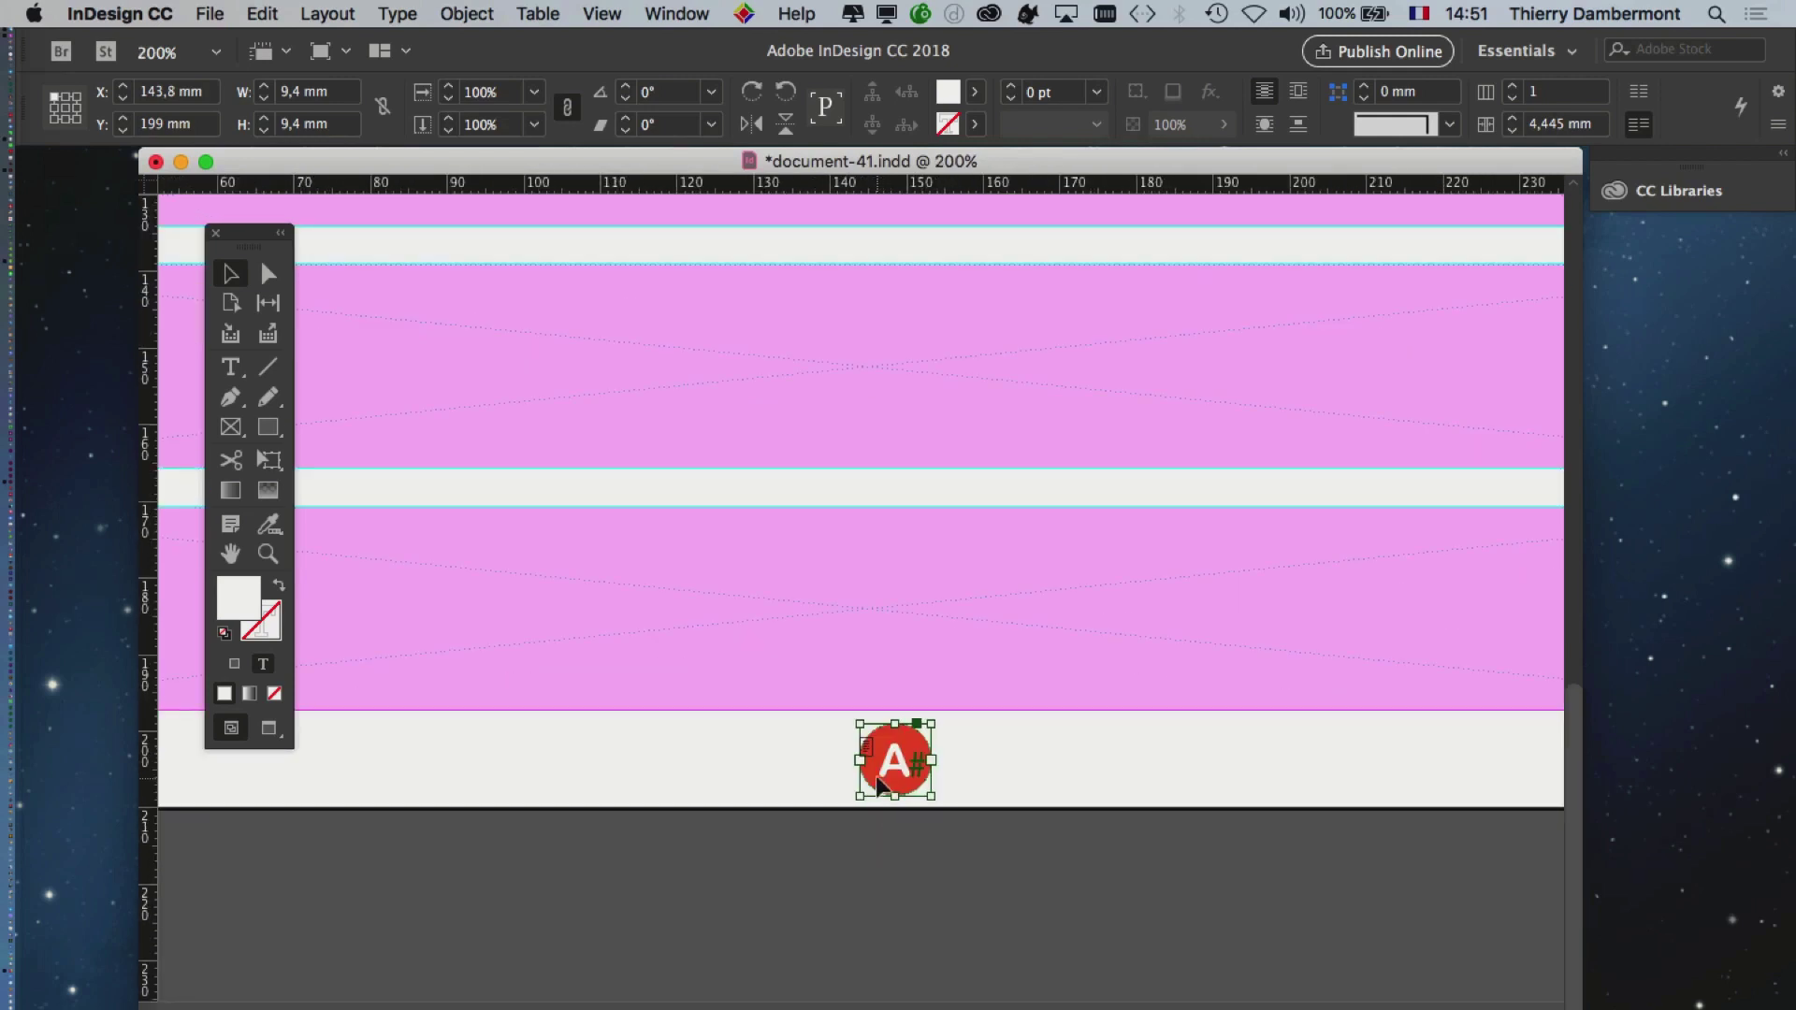
{"action": "scroll", "coordinate": [877, 774], "scroll_direction": "down", "scroll_amount": 4}
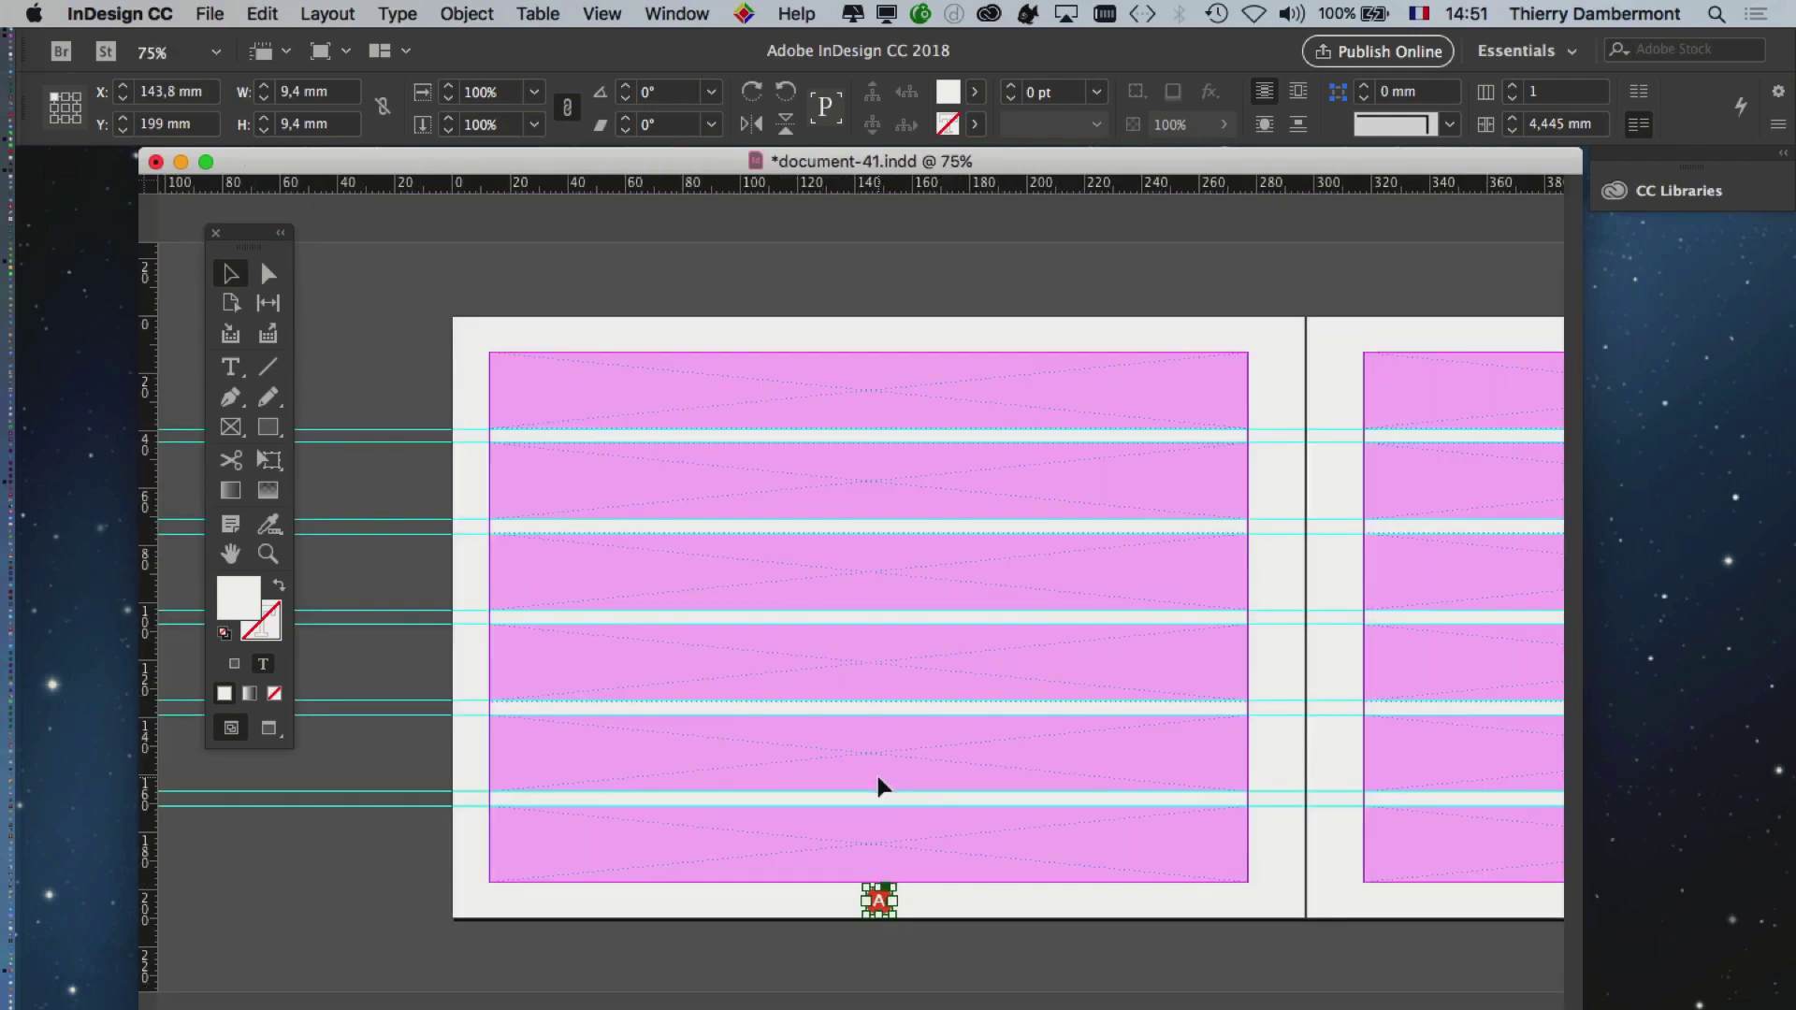
{"action": "scroll", "coordinate": [593, 405], "scroll_direction": "right", "scroll_amount": 5}
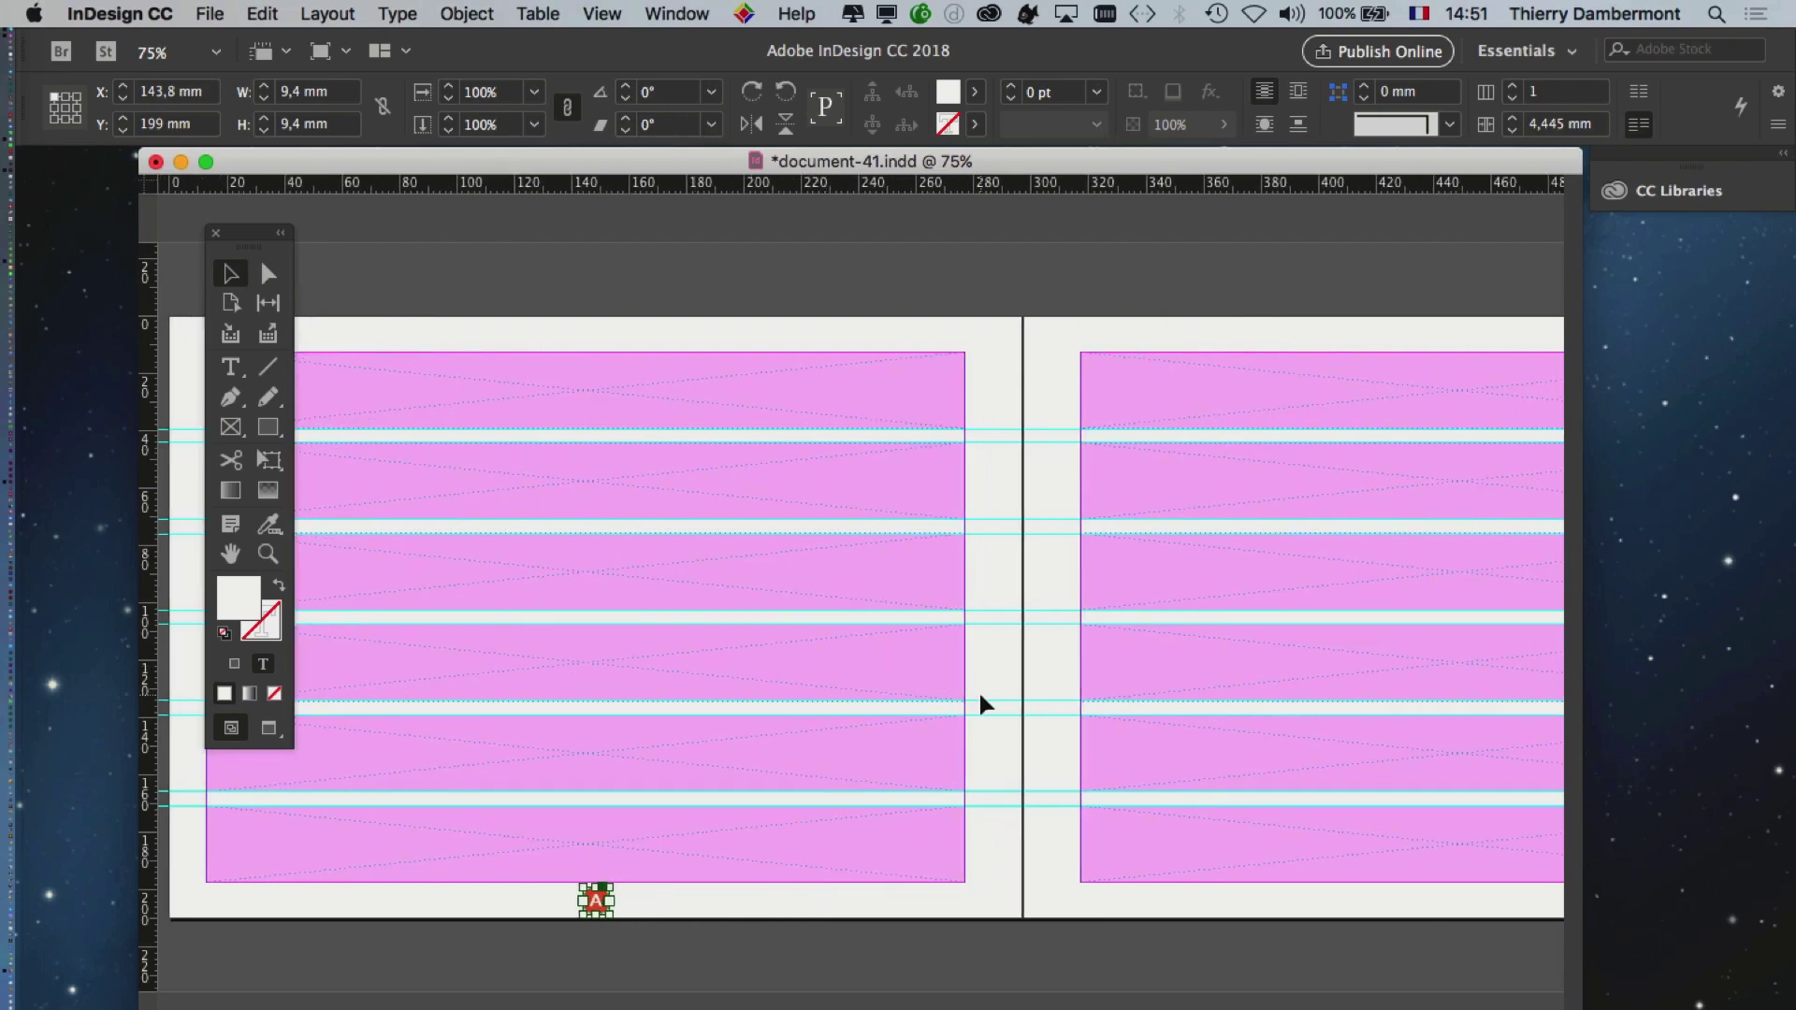
{"action": "scroll", "coordinate": [979, 705], "scroll_direction": "down", "scroll_amount": 2}
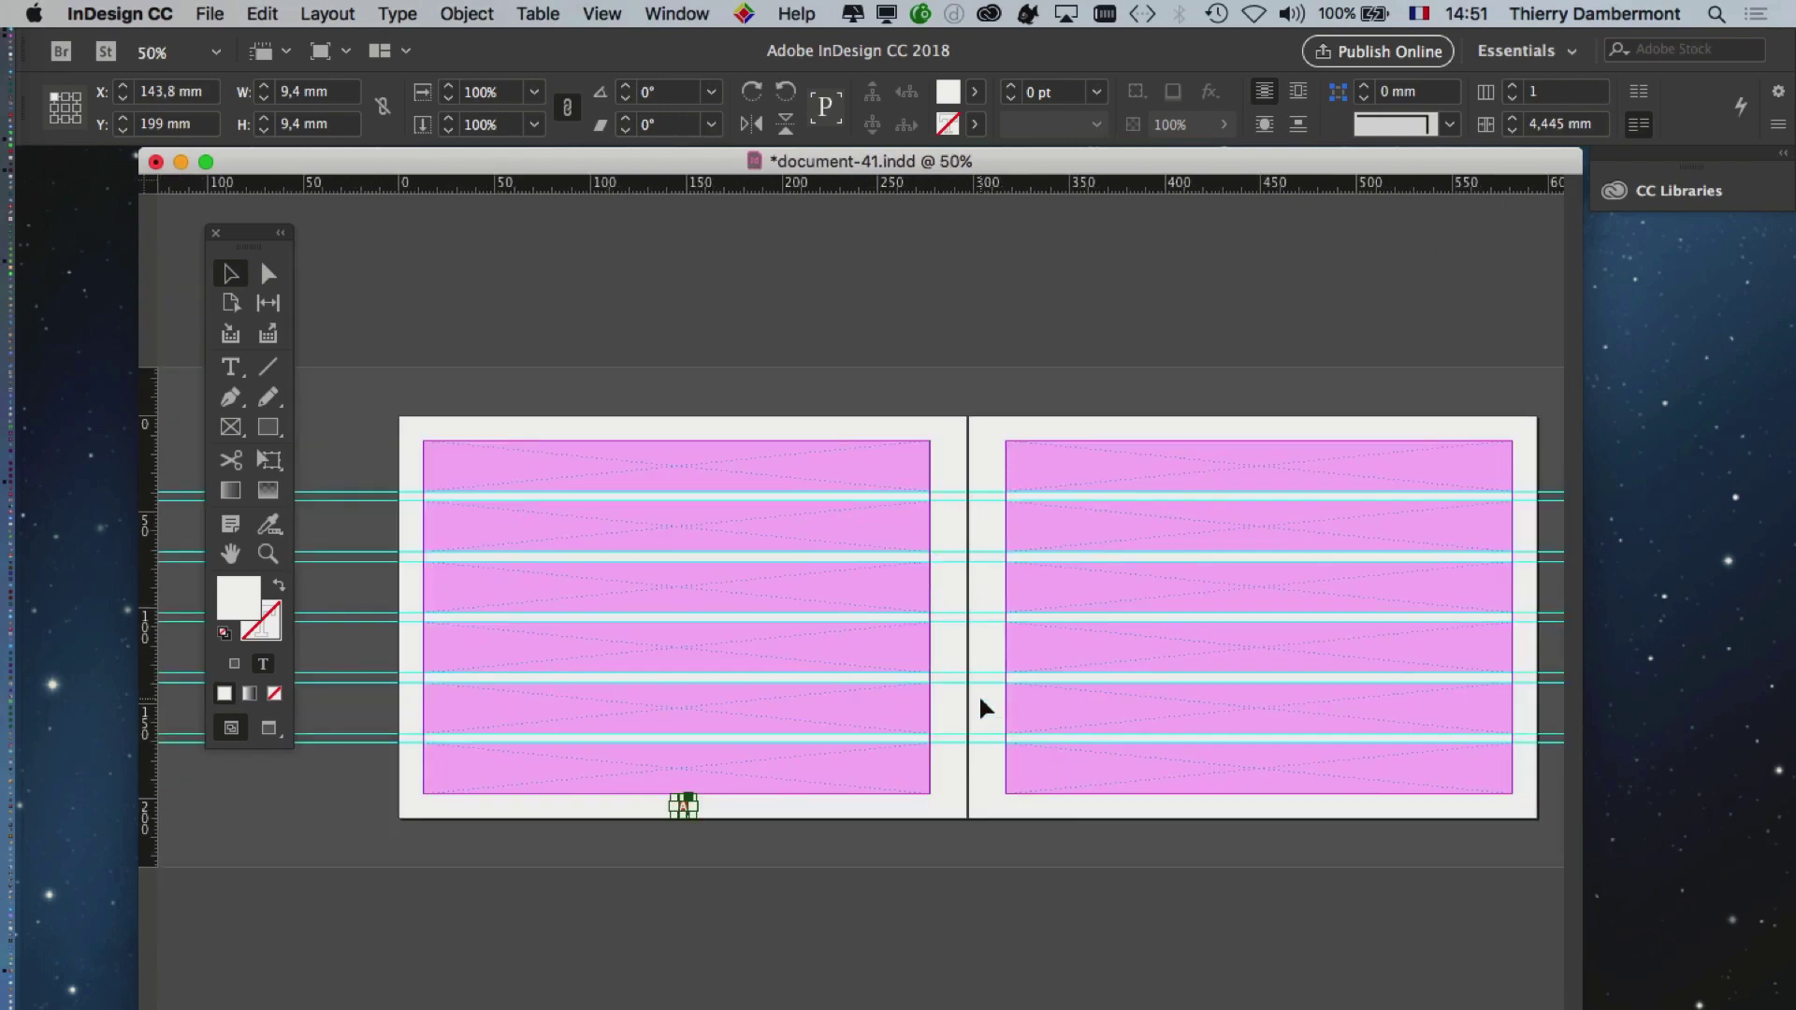
- Duplicate the page-number circle into the right page's bottom margin at the same height, at about X 438 mm, Y 199 mm
{"action": "left_click", "coordinate": [754, 816]}
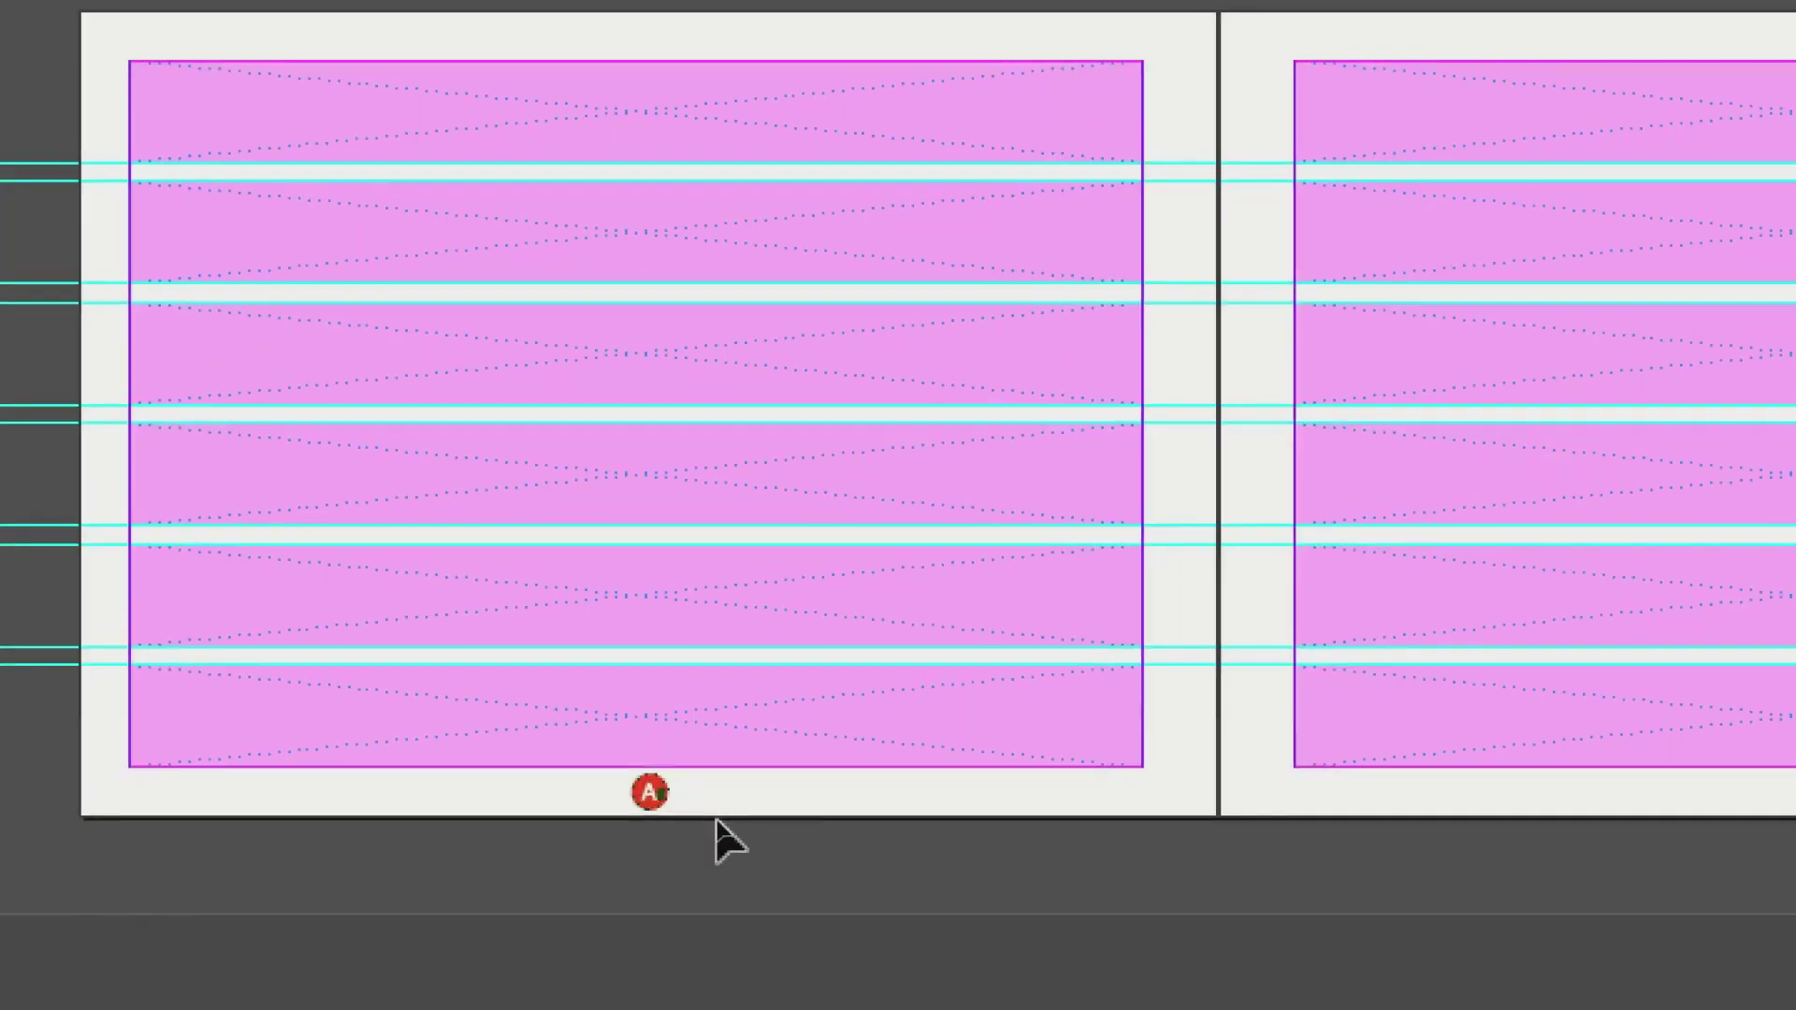
{"action": "left_click", "coordinate": [652, 794]}
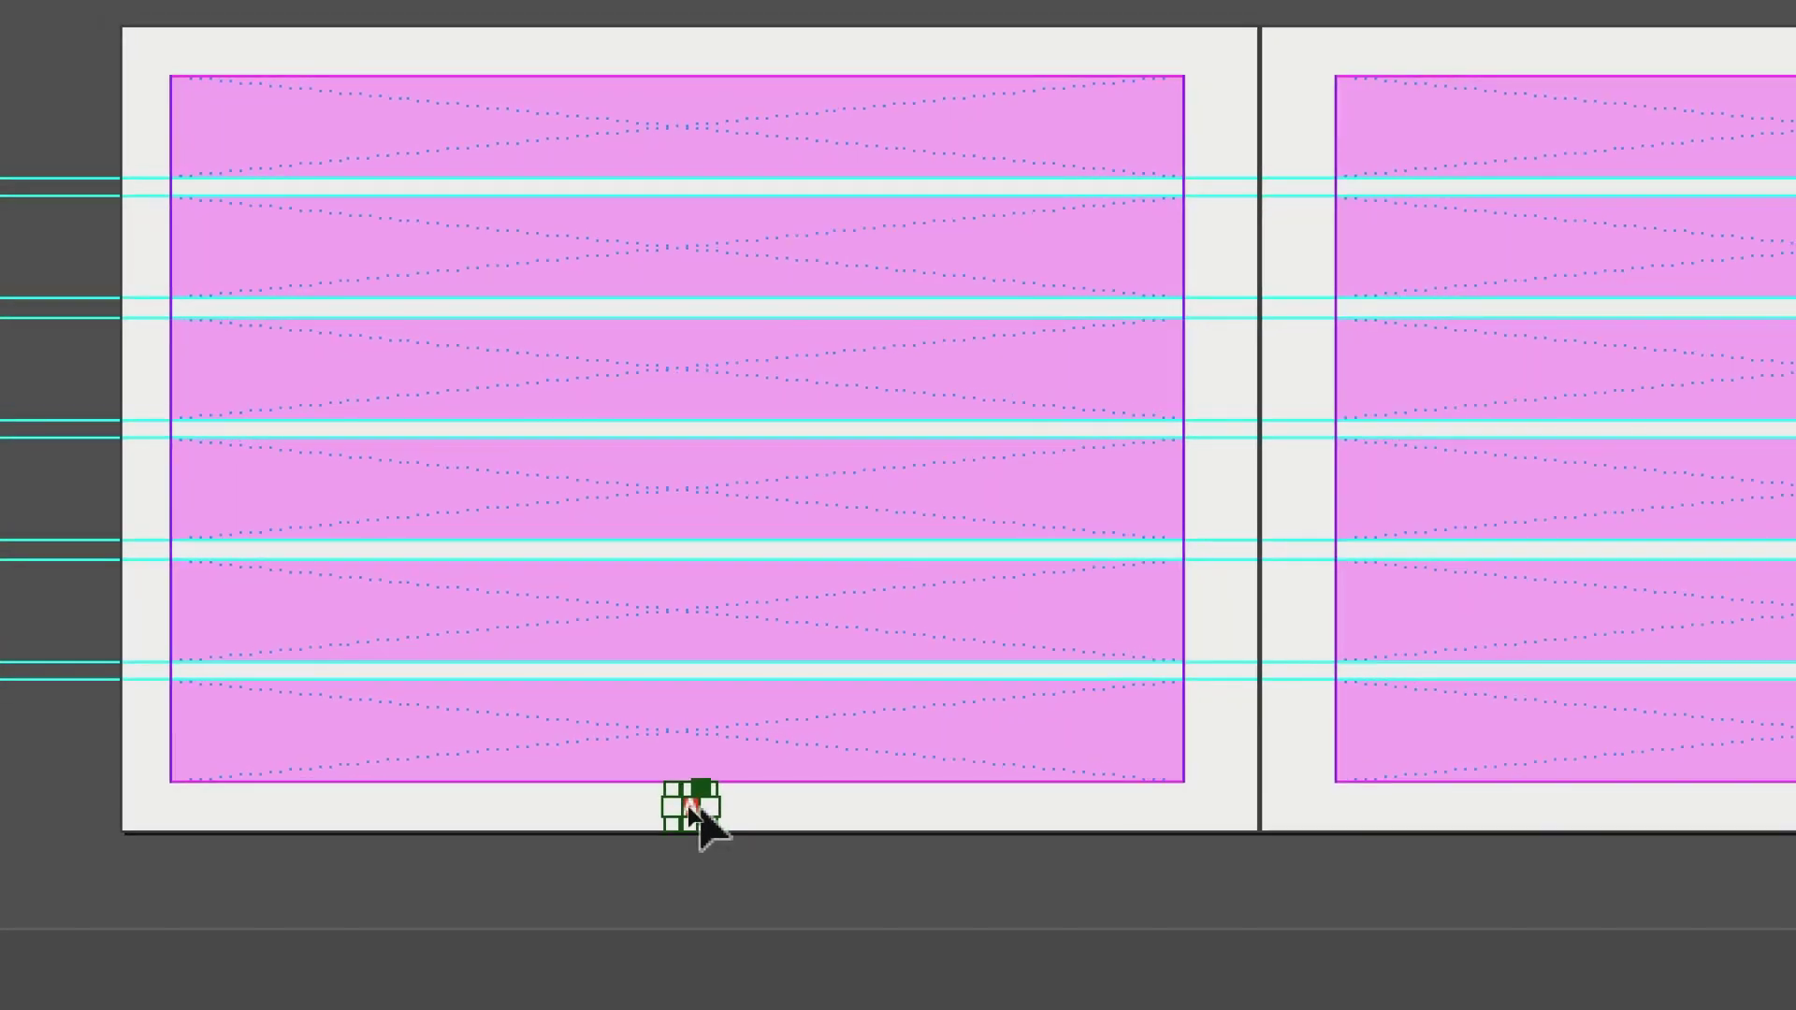
{"action": "key", "text": "ctrl+equal"}
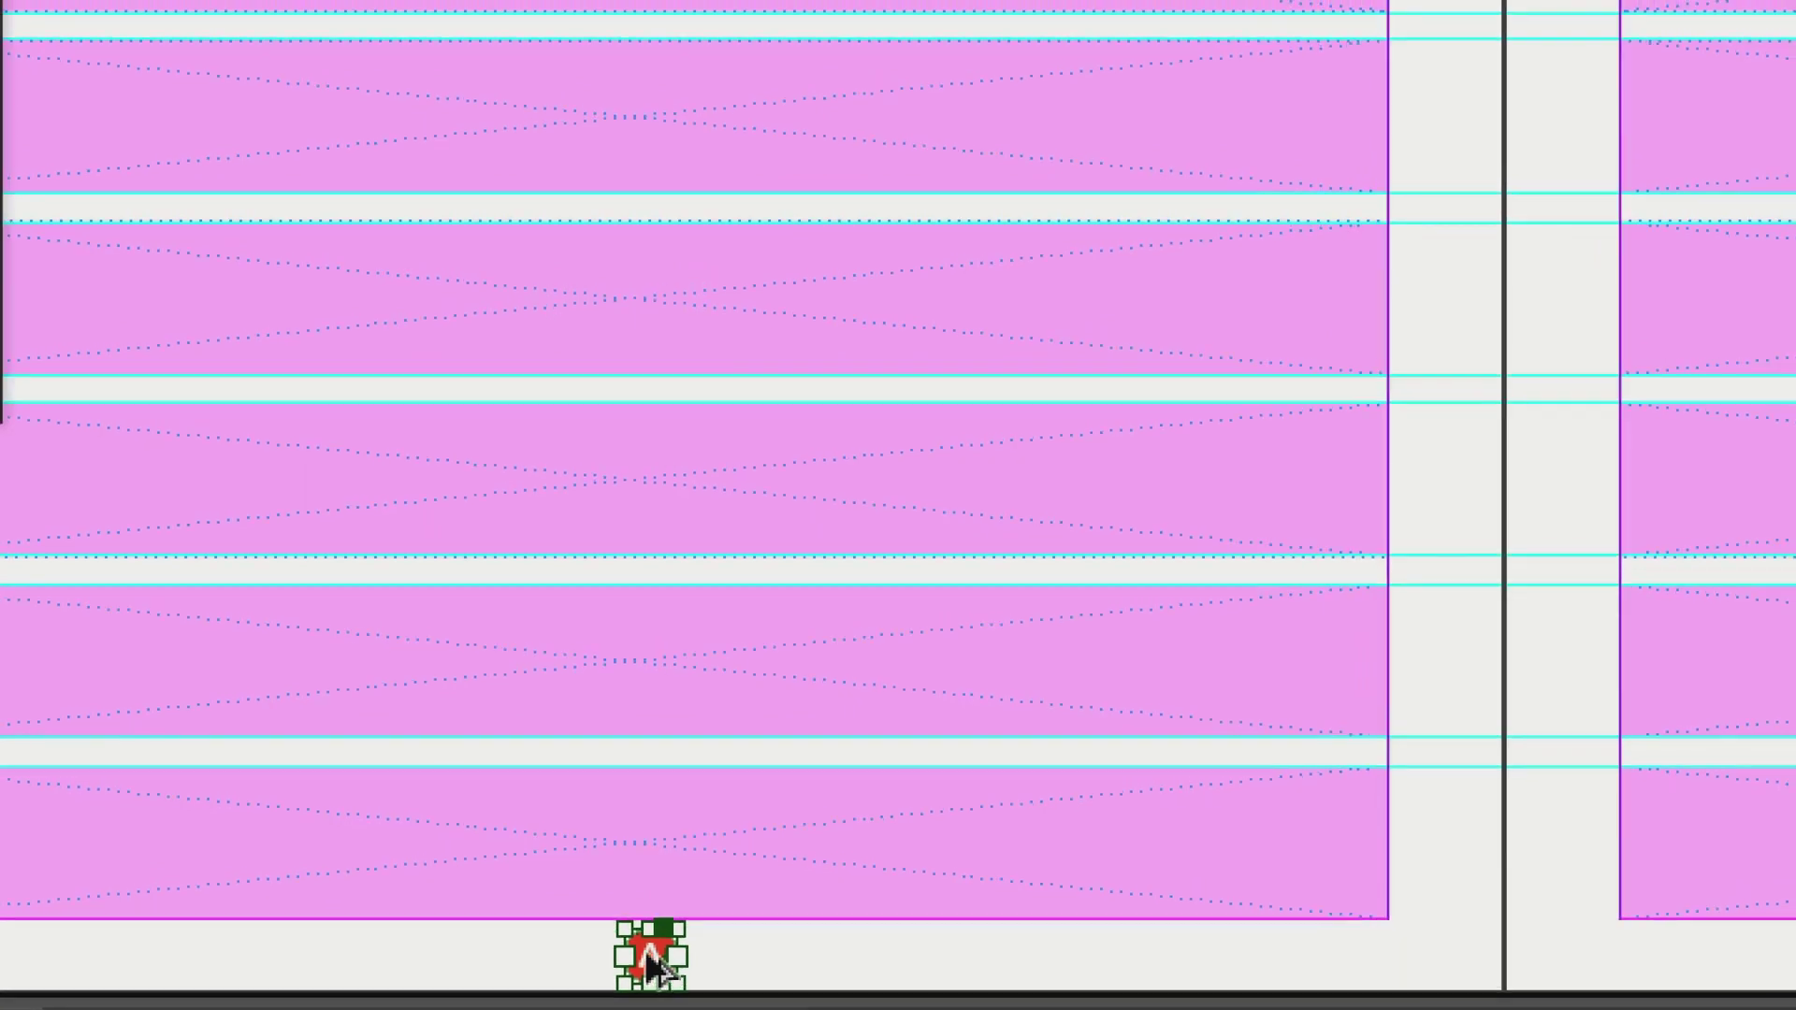
{"action": "left_click_drag", "start_coordinate": [652, 959], "coordinate": [1727, 920]}
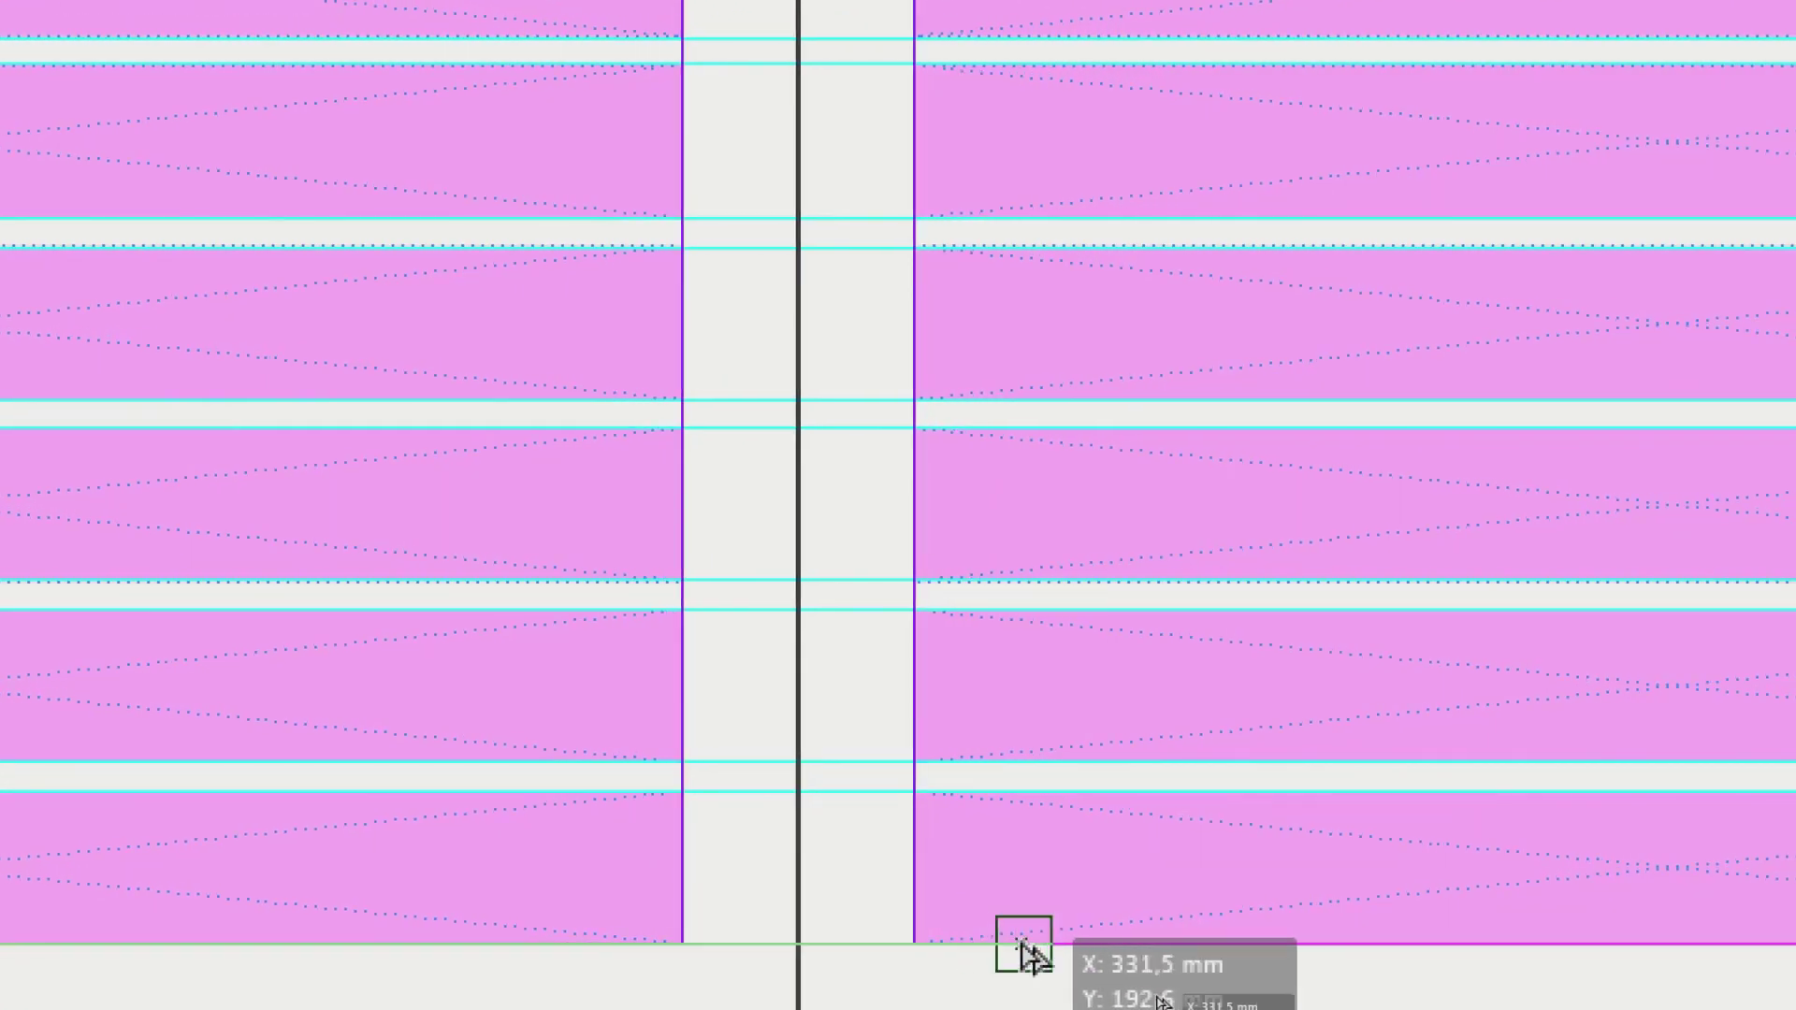
{"action": "left_click_drag", "start_coordinate": [1024, 944], "coordinate": [293, 989]}
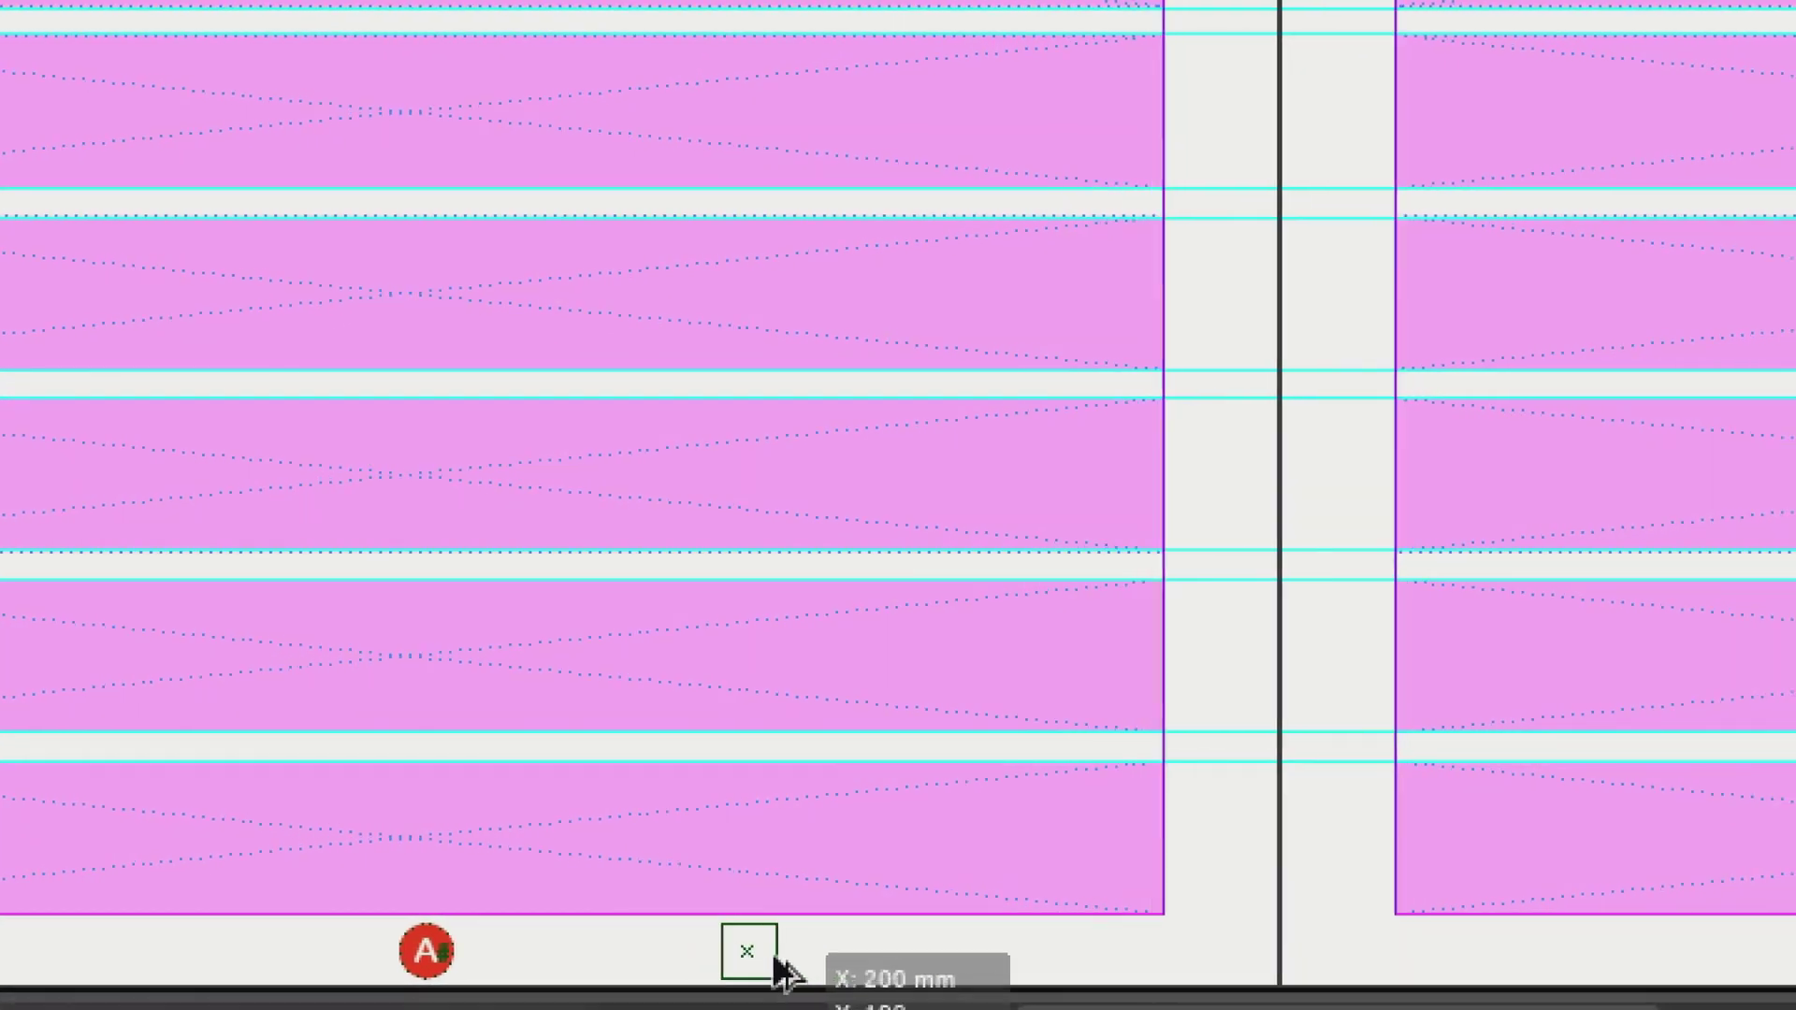
{"action": "left_click_drag", "start_coordinate": [779, 963], "coordinate": [1226, 963]}
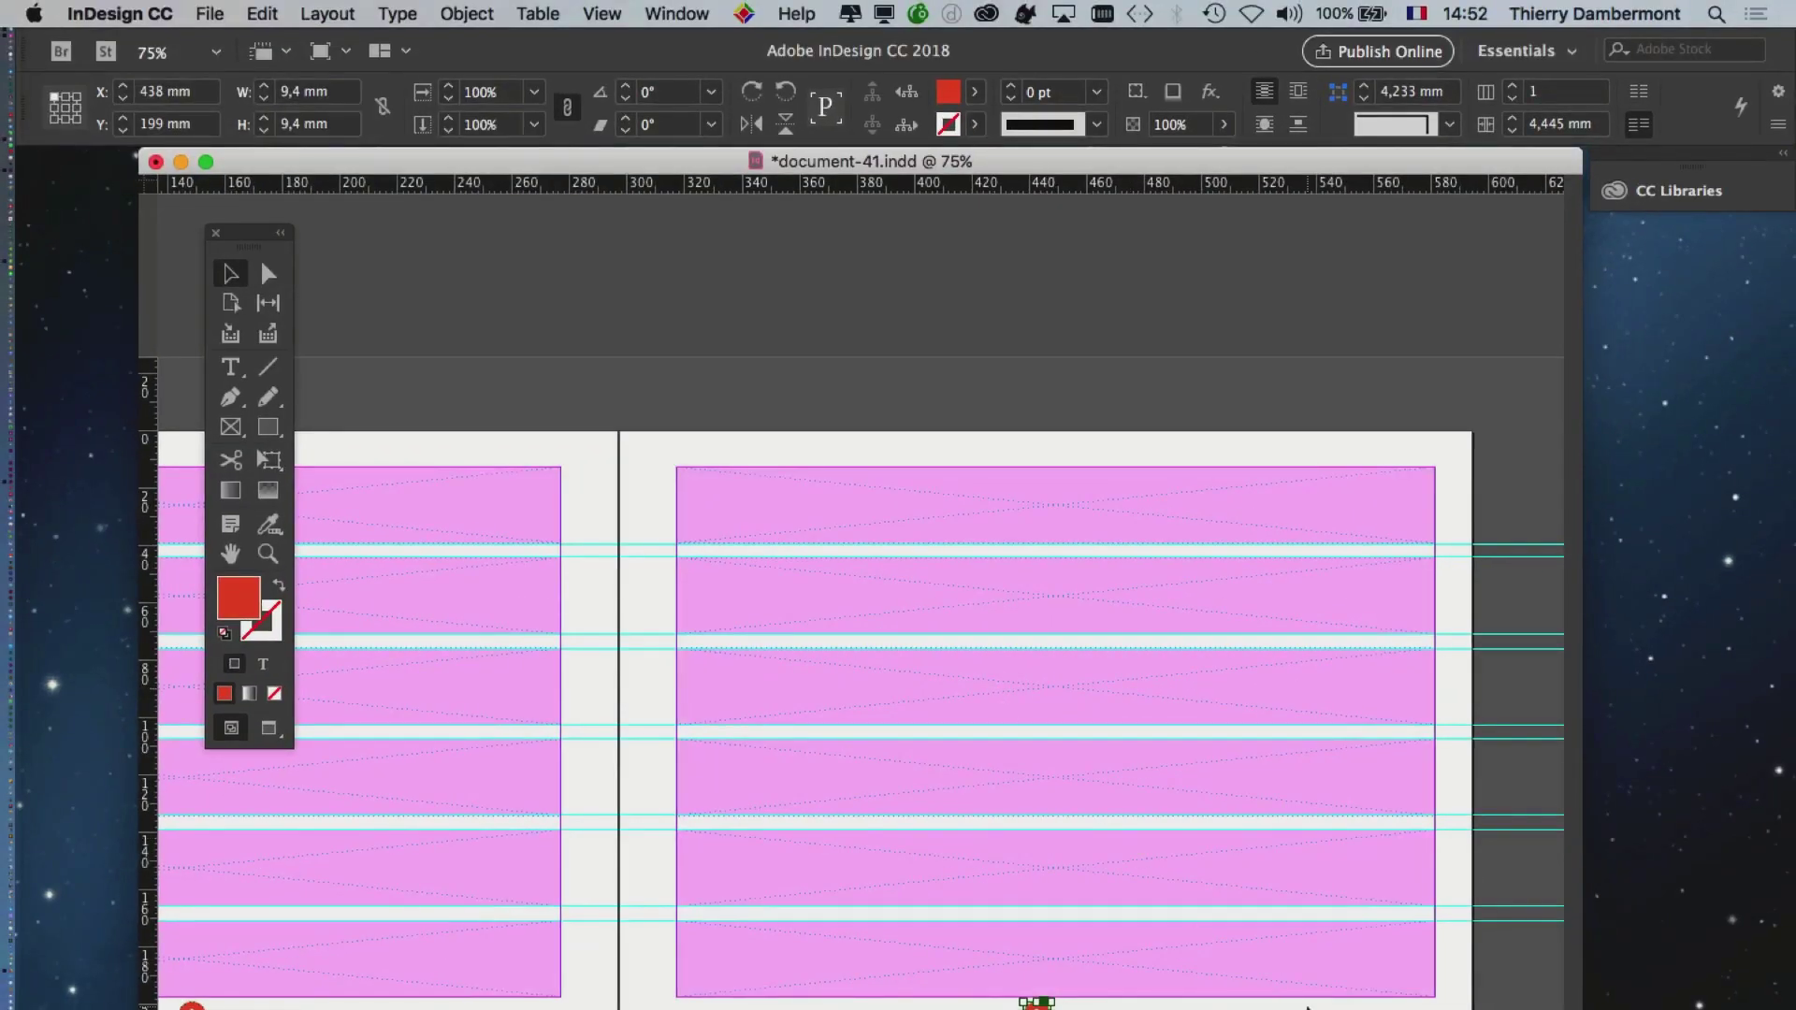
- Shift the copied circle sideways to X 449.15 mm so it is centred under the right page's columns
{"action": "key", "text": "super+equal"}
{"action": "left_click_drag", "start_coordinate": [1151, 953], "coordinate": [1067, 415]}
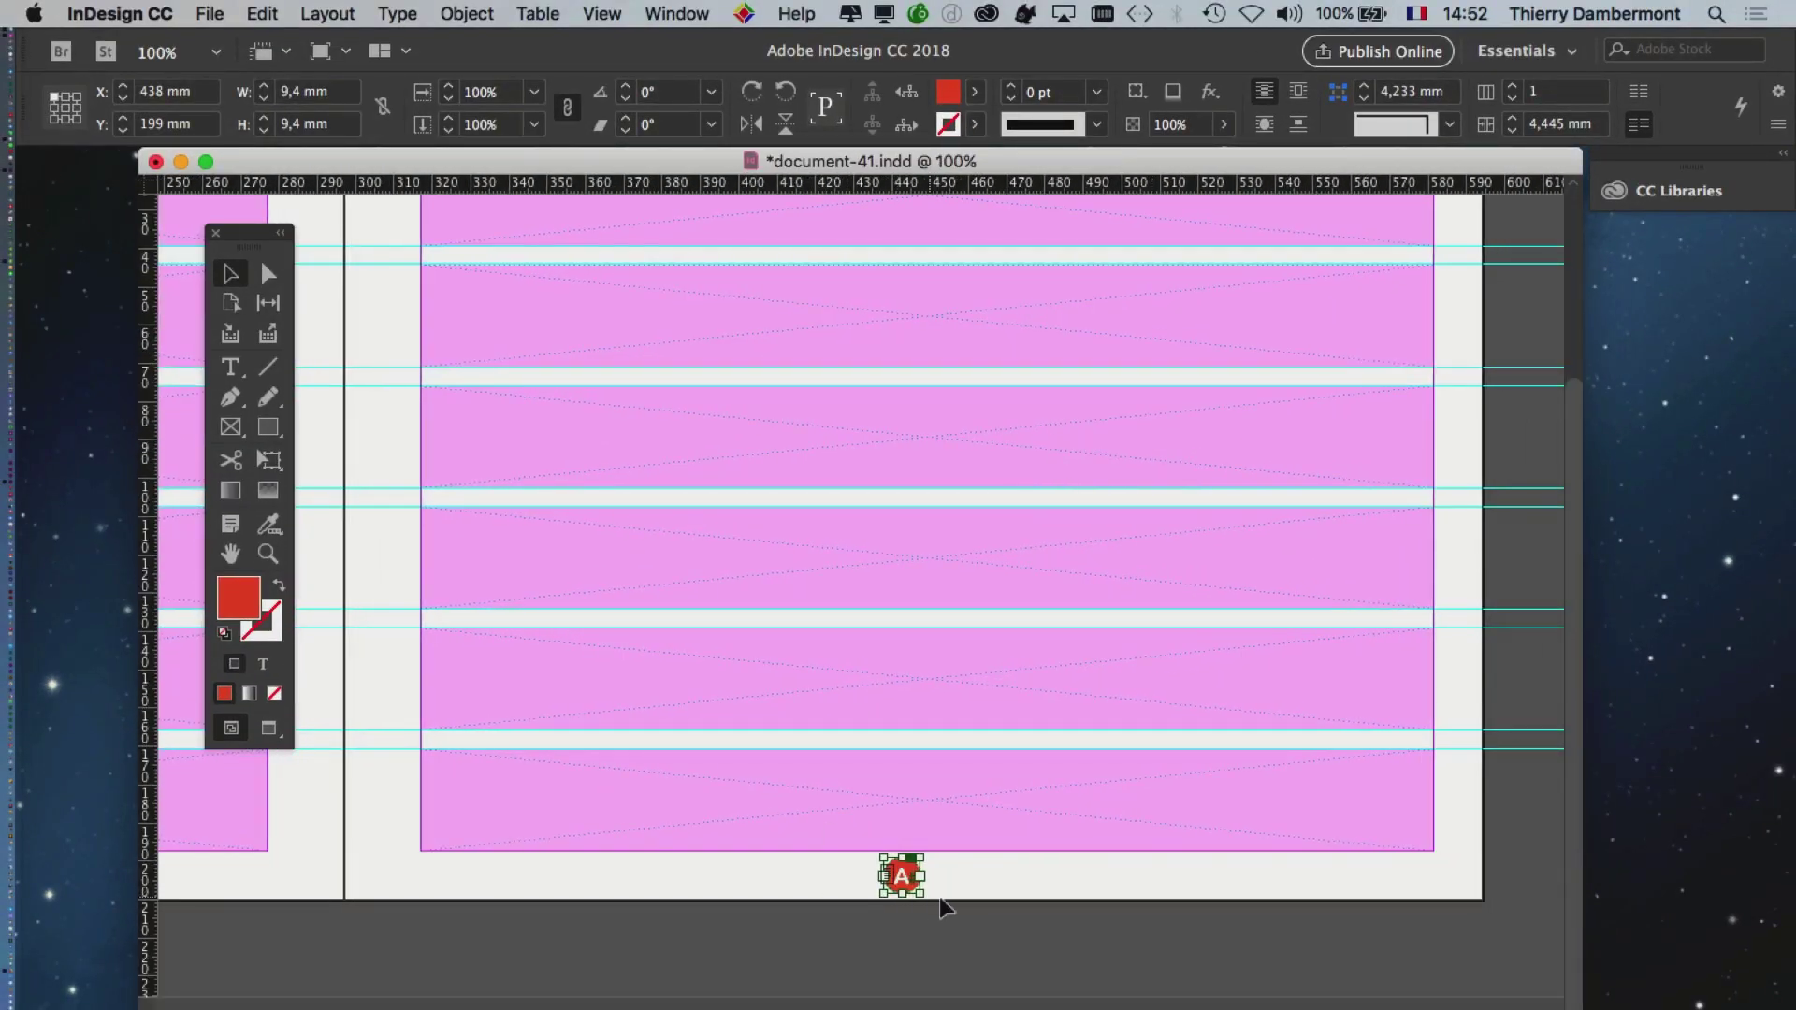
{"action": "key", "text": "super+equal"}
{"action": "left_click_drag", "start_coordinate": [893, 877], "coordinate": [947, 884]}
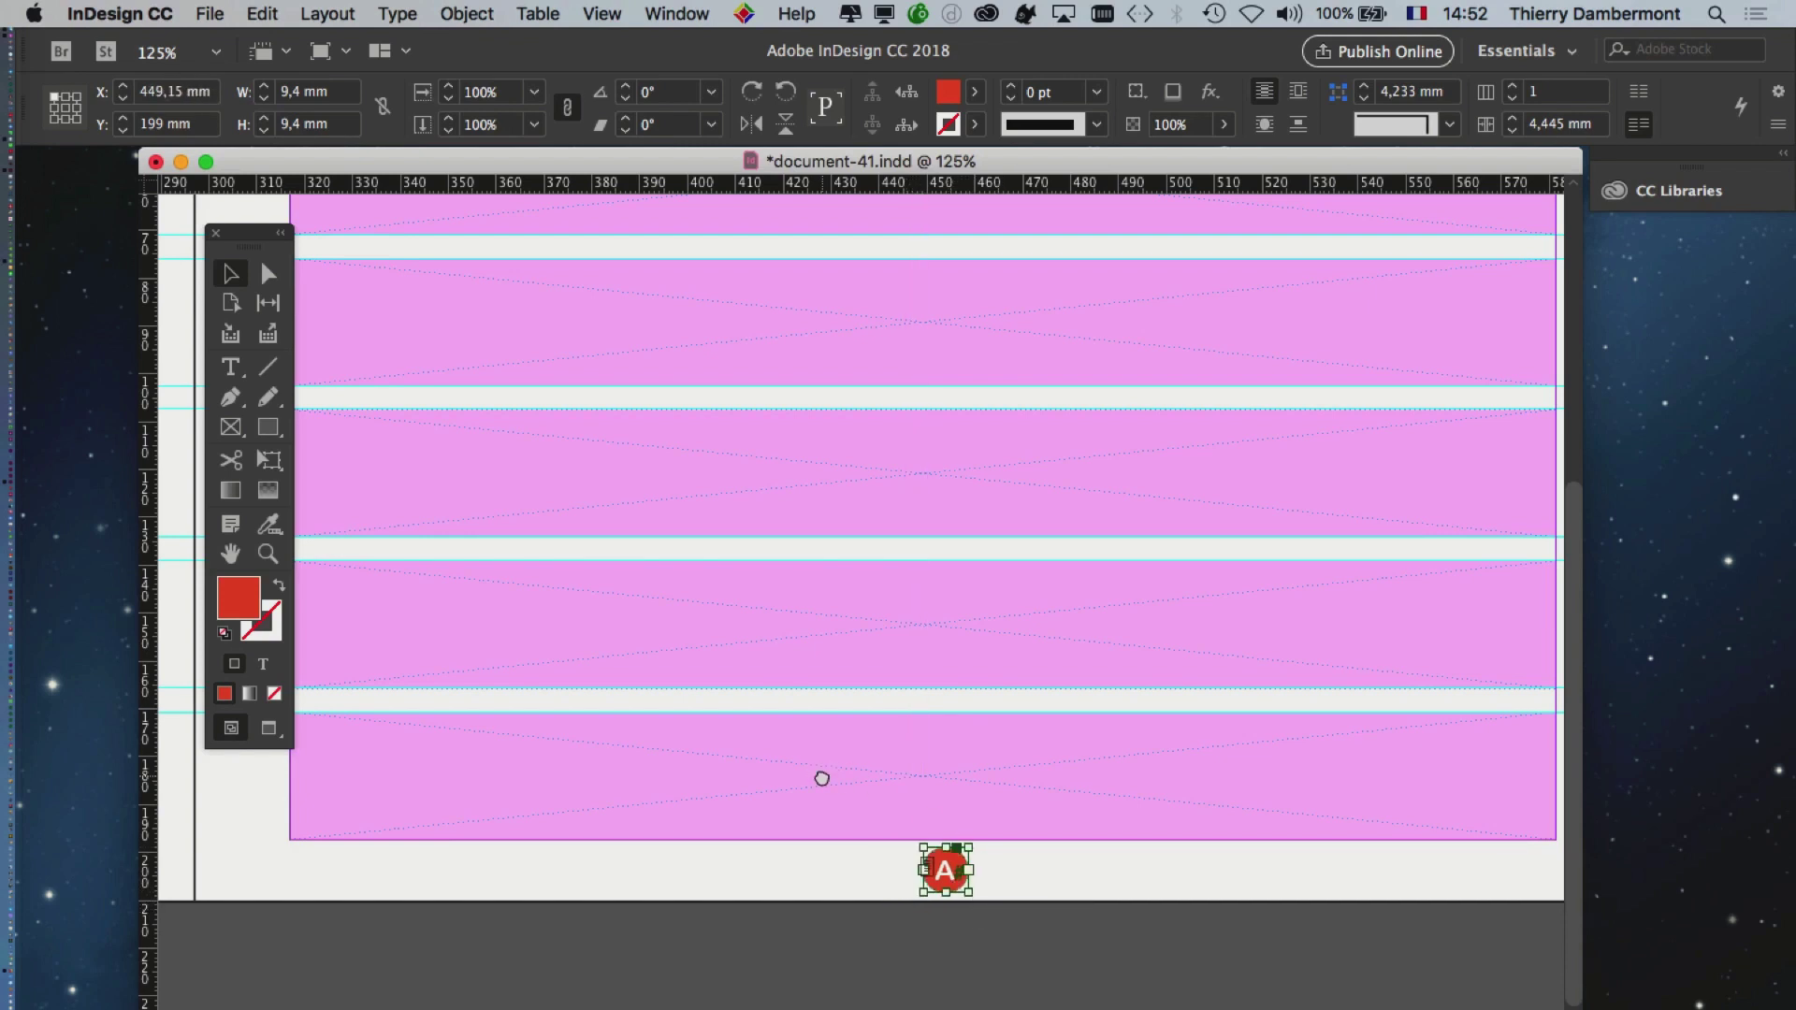
{"action": "left_click_drag", "start_coordinate": [821, 778], "coordinate": [1282, 716]}
{"action": "left_click_drag", "start_coordinate": [1099, 739], "coordinate": [1443, 748]}
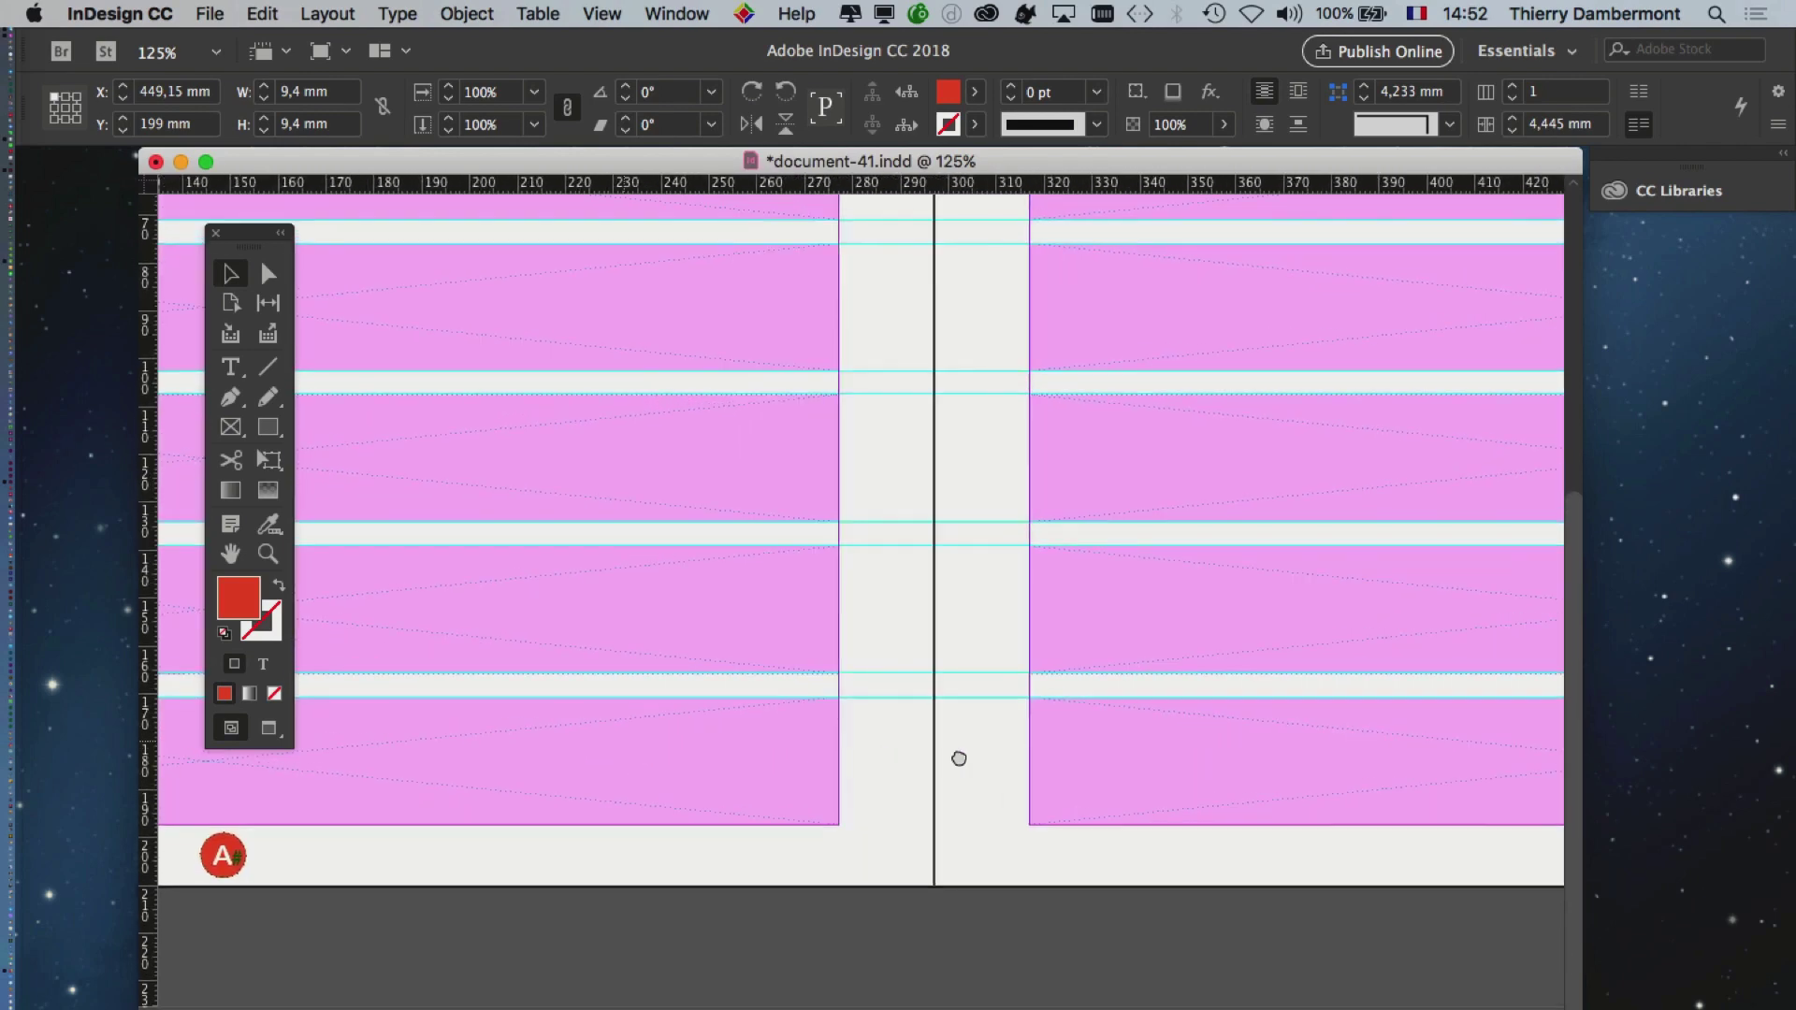
- Shift the left page's circle sideways to X 139.1 mm, under the columns, and set its reference point to the centre
{"action": "left_click_drag", "start_coordinate": [302, 812], "coordinate": [796, 819]}
{"action": "scroll", "coordinate": [720, 898], "scroll_direction": "up", "scroll_amount": 3, "text": "alt"}
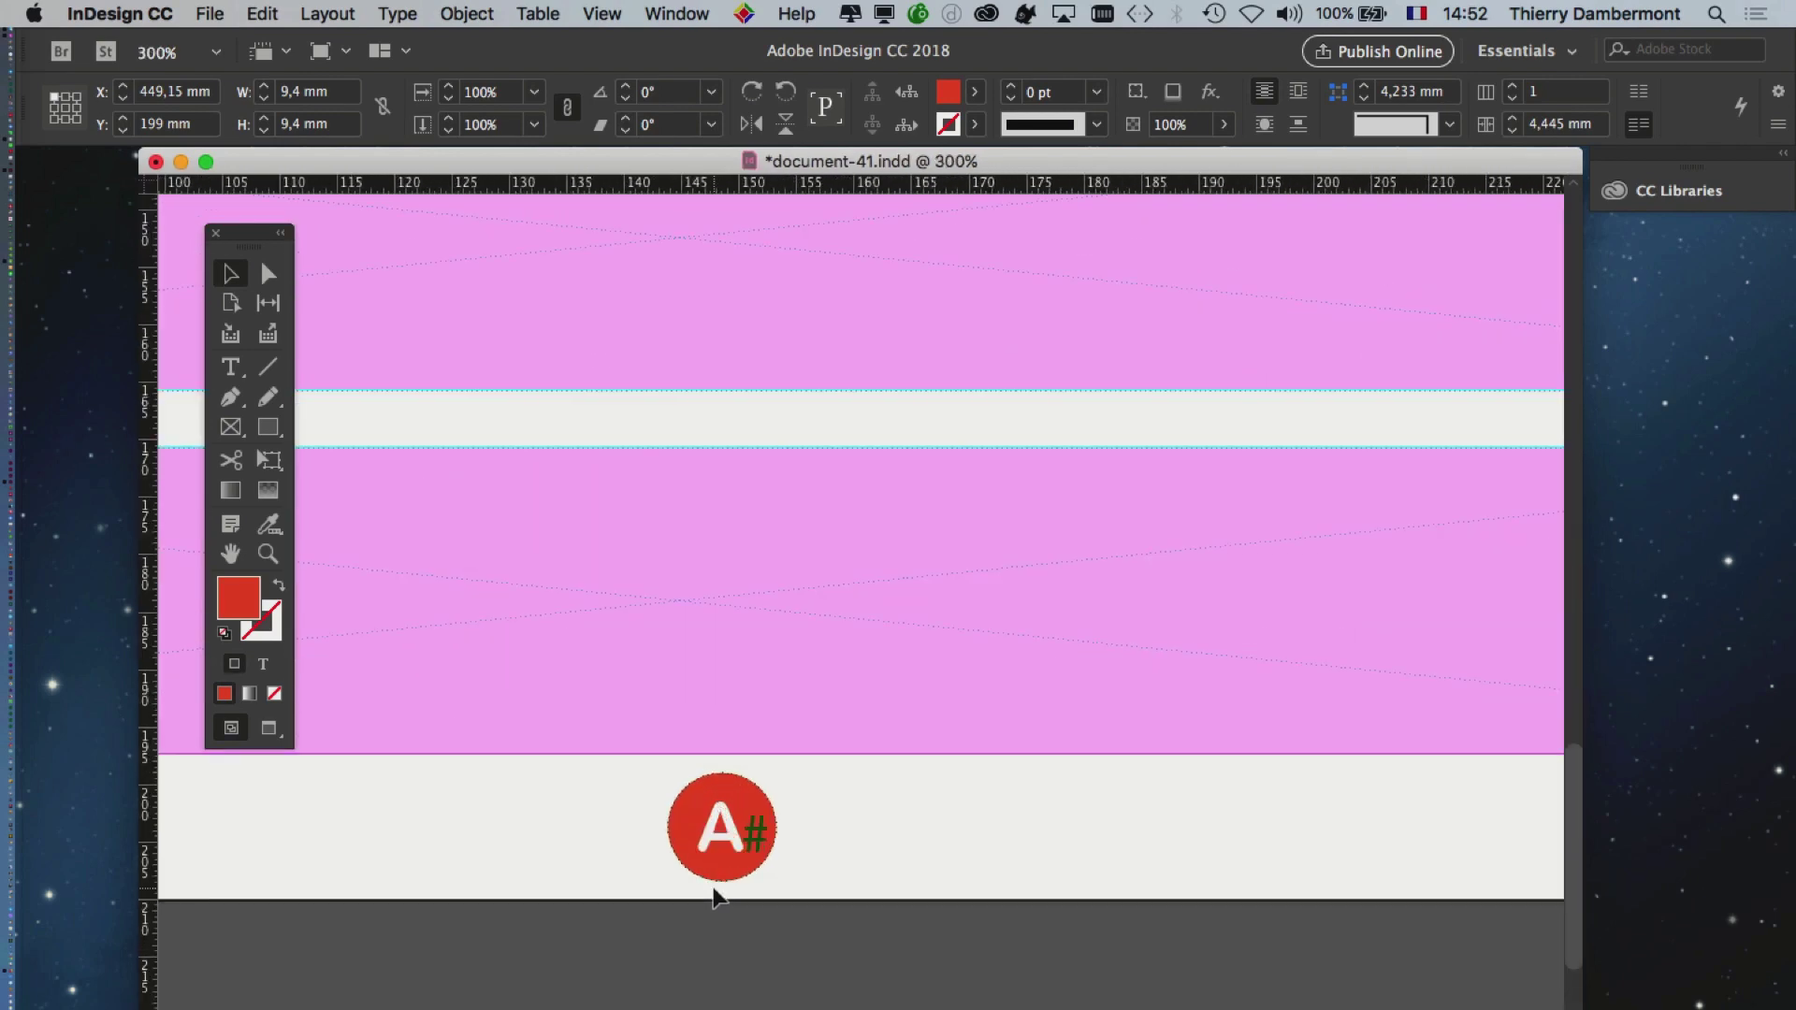
{"action": "left_click", "coordinate": [703, 835]}
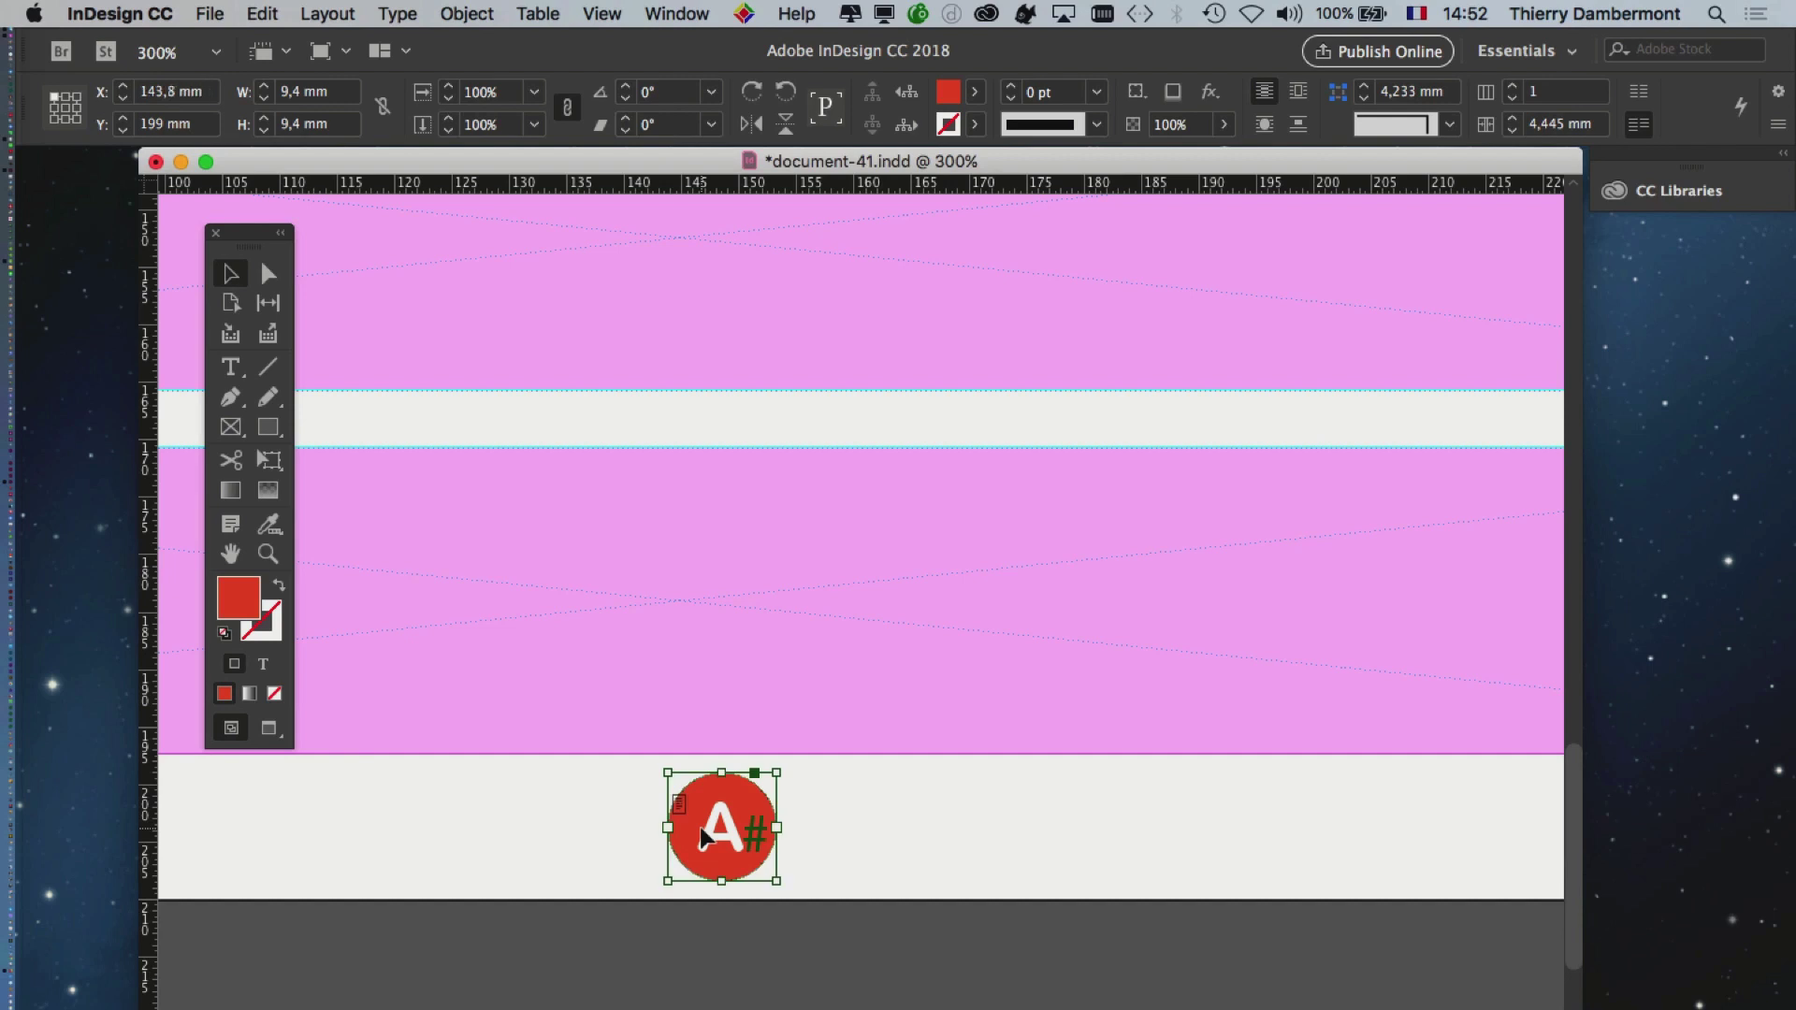
{"action": "scroll", "coordinate": [704, 835], "scroll_direction": "up", "scroll_amount": 3}
{"action": "left_click_drag", "start_coordinate": [703, 826], "coordinate": [710, 661]}
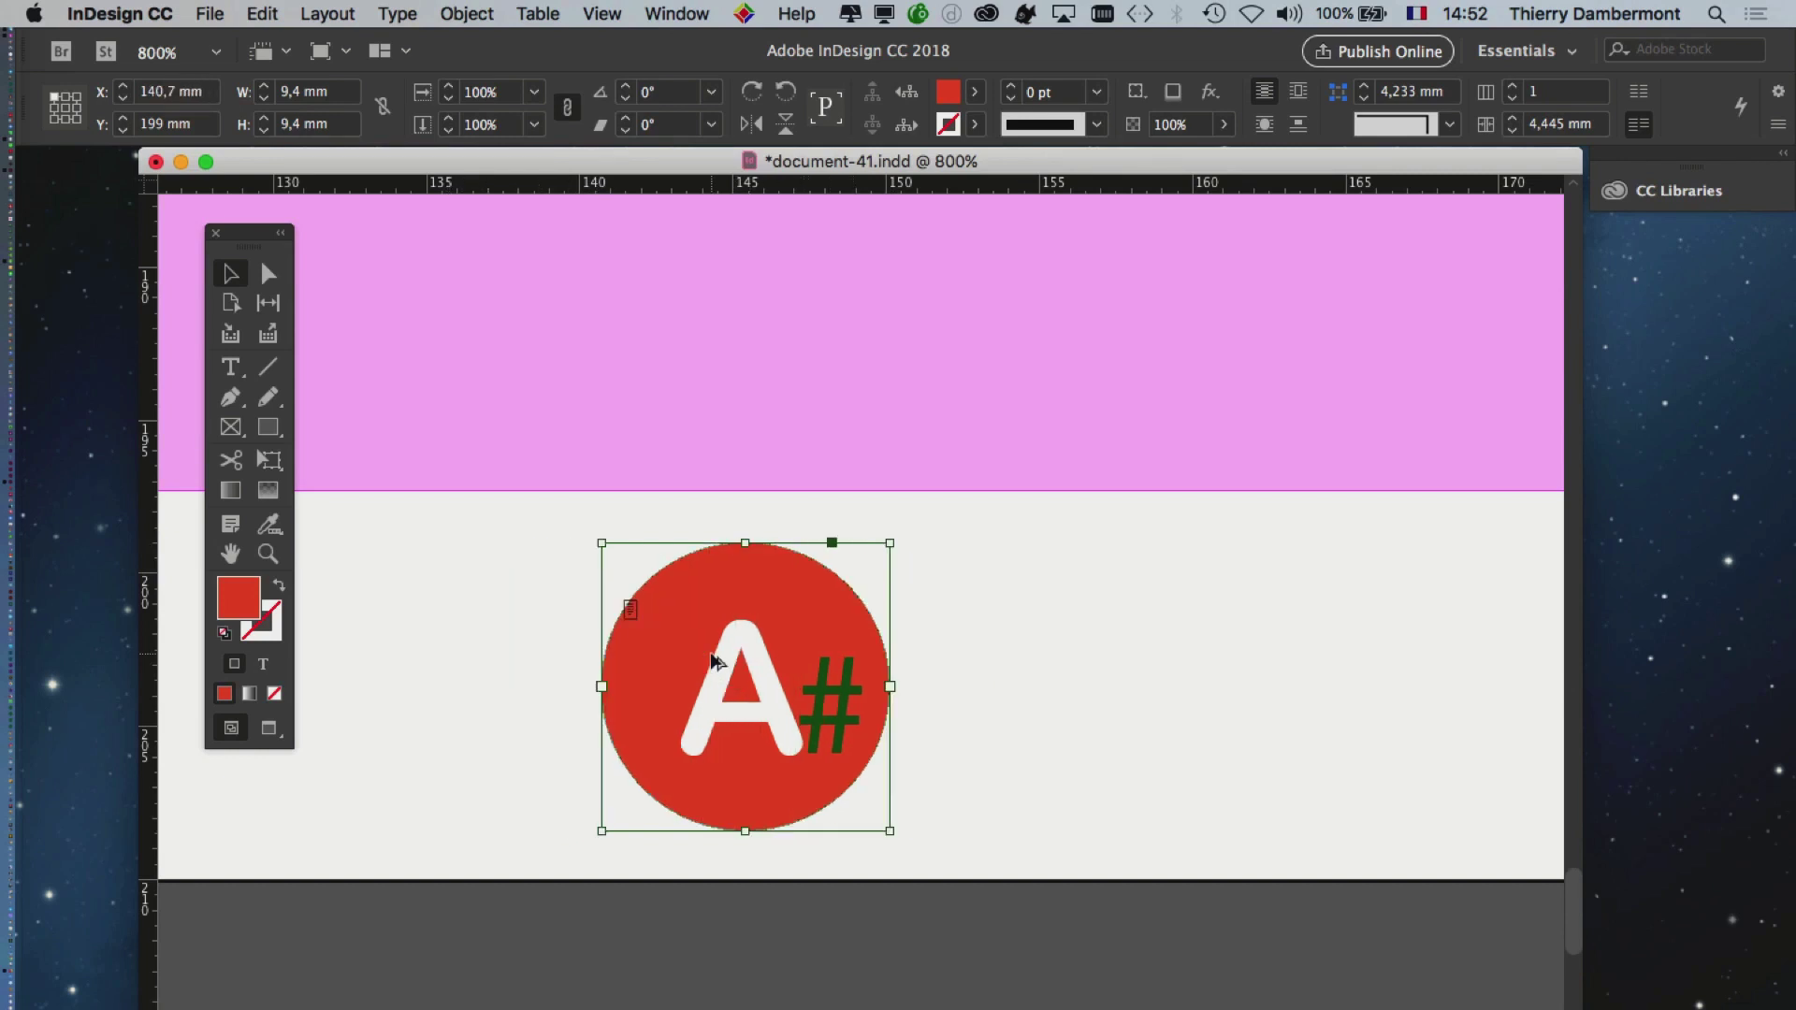
{"action": "scroll", "coordinate": [688, 653], "scroll_direction": "down", "scroll_amount": 4}
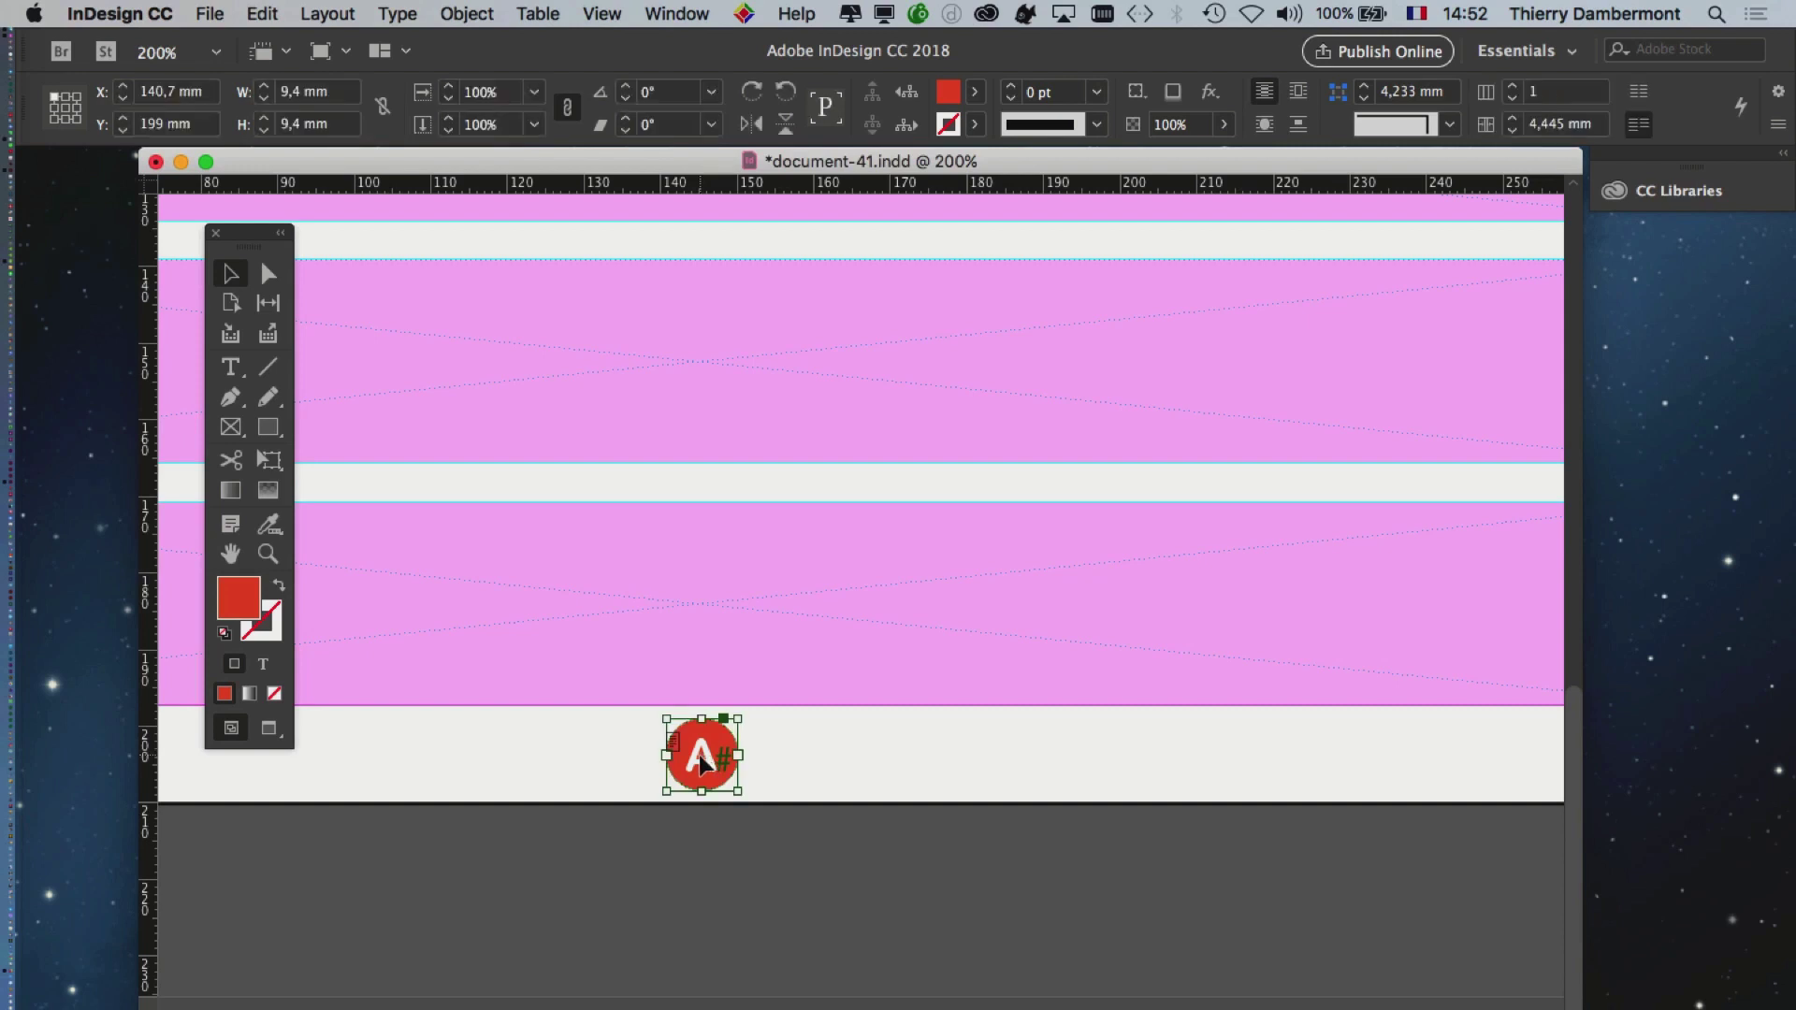
{"action": "mouse_move", "coordinate": [698, 754]}
{"action": "left_mouse_down"}
{"action": "mouse_move", "coordinate": [755, 757]}
{"action": "mouse_move", "coordinate": [654, 751]}
{"action": "mouse_move", "coordinate": [692, 745]}
{"action": "mouse_move", "coordinate": [692, 761]}
{"action": "left_mouse_up"}
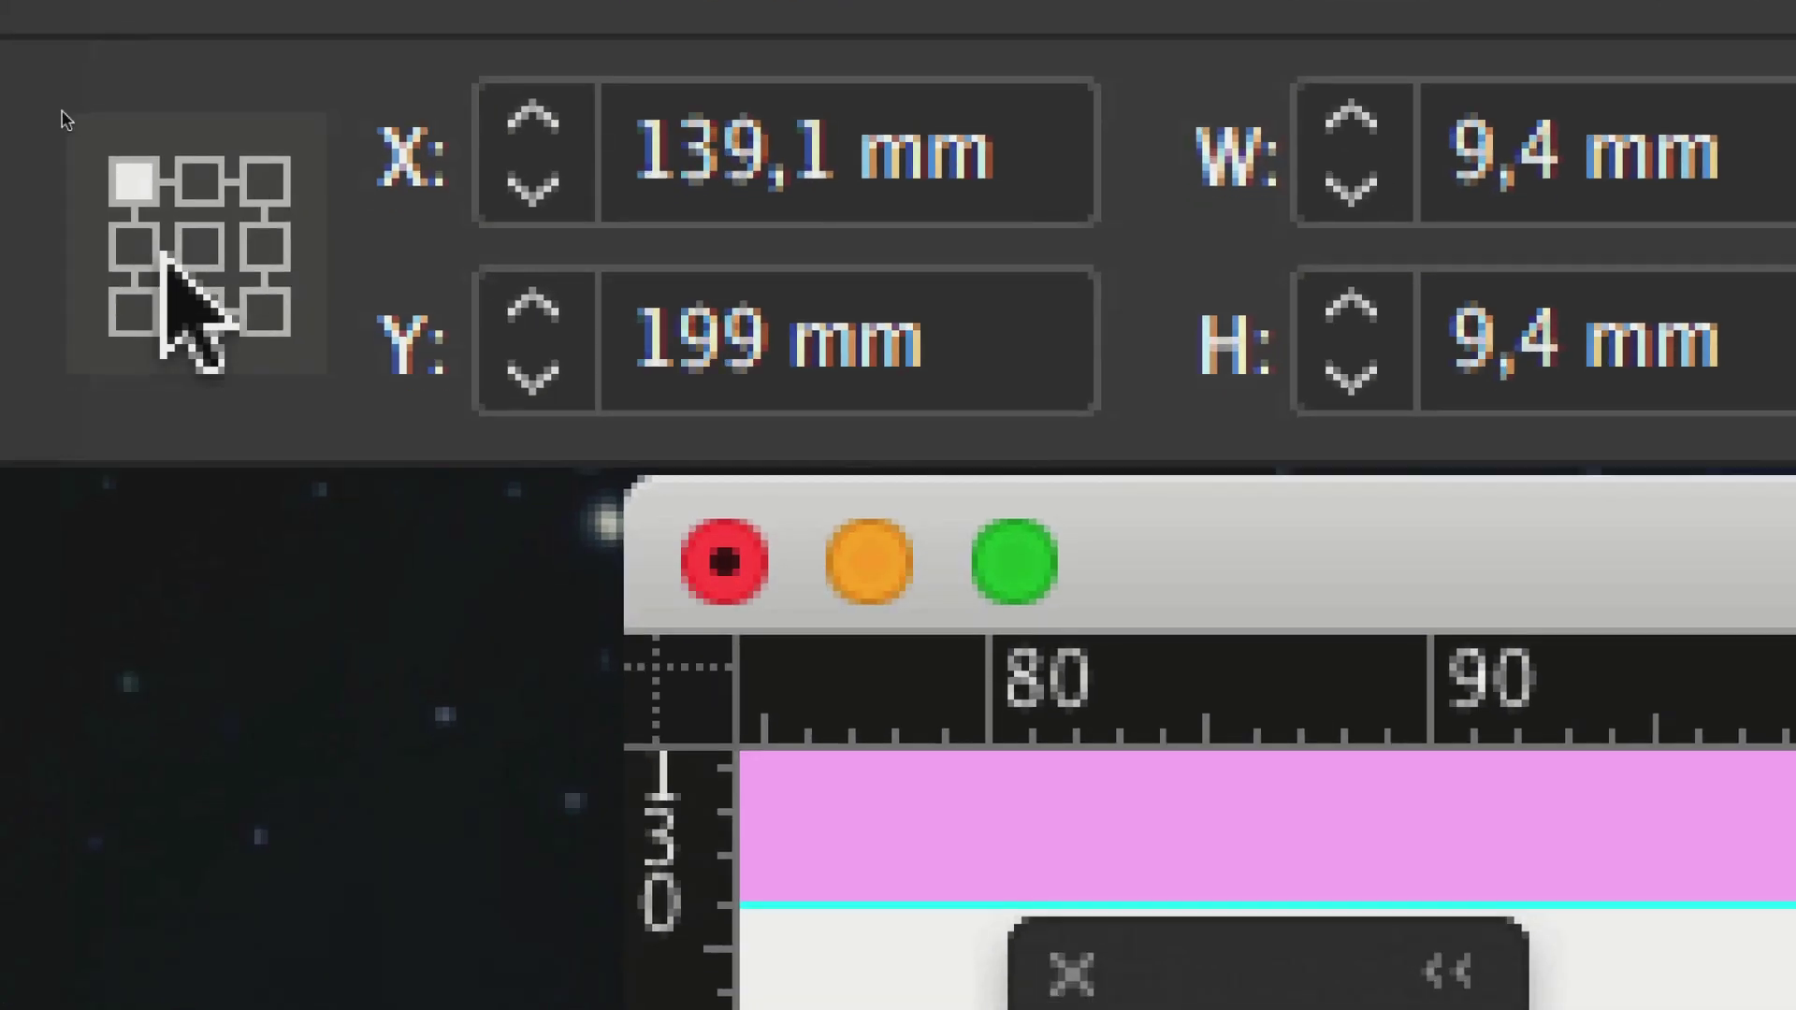
{"action": "left_click", "coordinate": [173, 260]}
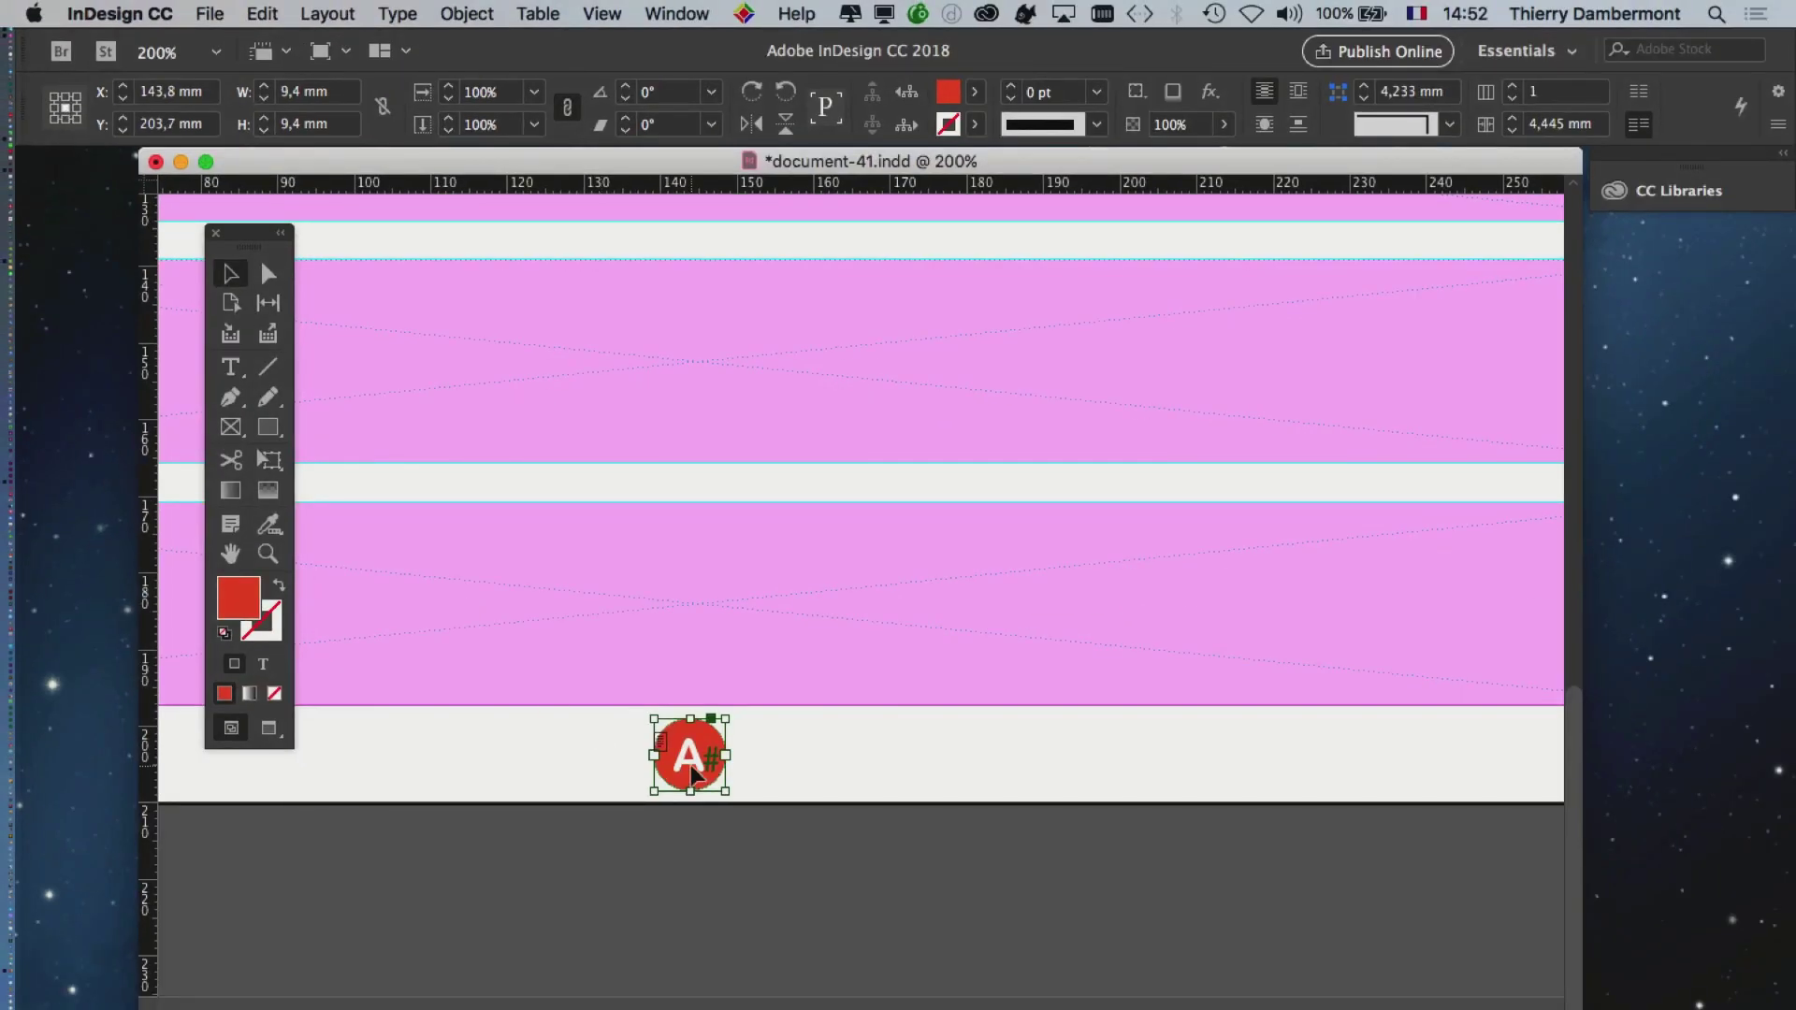
- Try the left circle at X 148.5 mm on the page's own centre line, and return it to X 143.8 mm
{"action": "left_click_drag", "start_coordinate": [691, 767], "coordinate": [732, 764]}
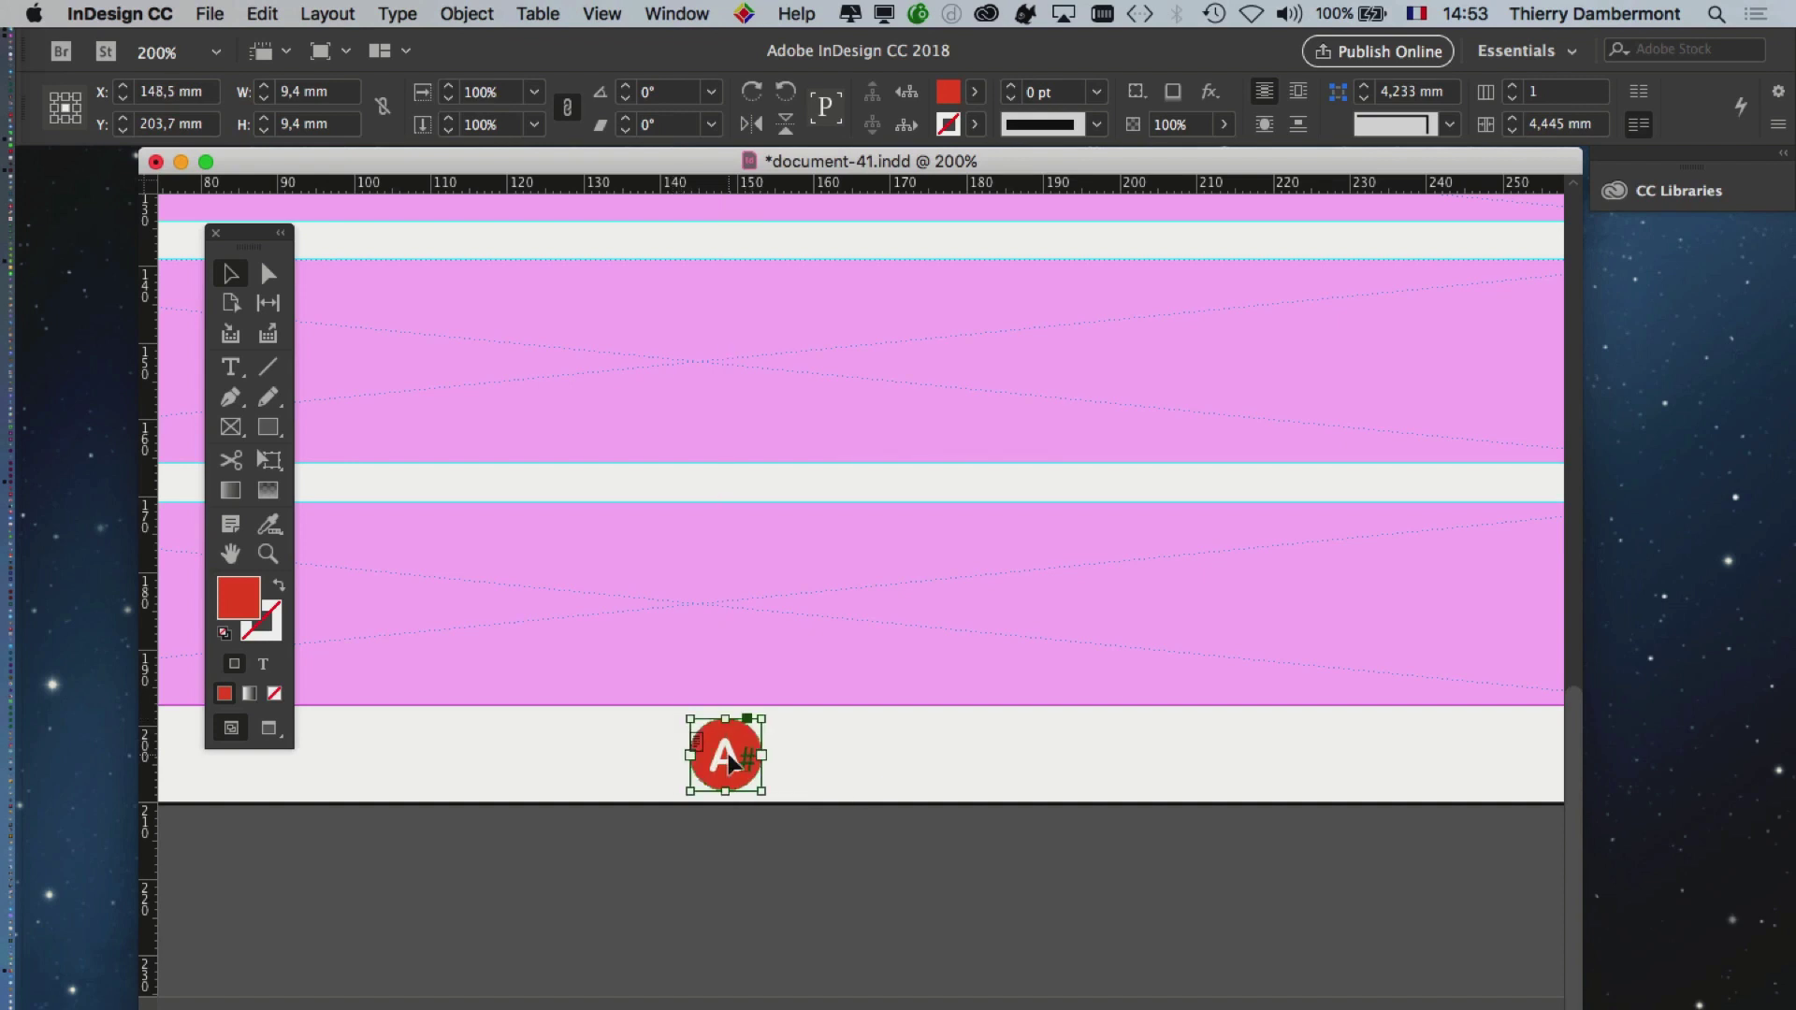
{"action": "key", "text": "super+minus"}
{"action": "key", "text": "super+minus"}
{"action": "key", "text": "super+minus"}
{"action": "key", "text": "super+minus"}
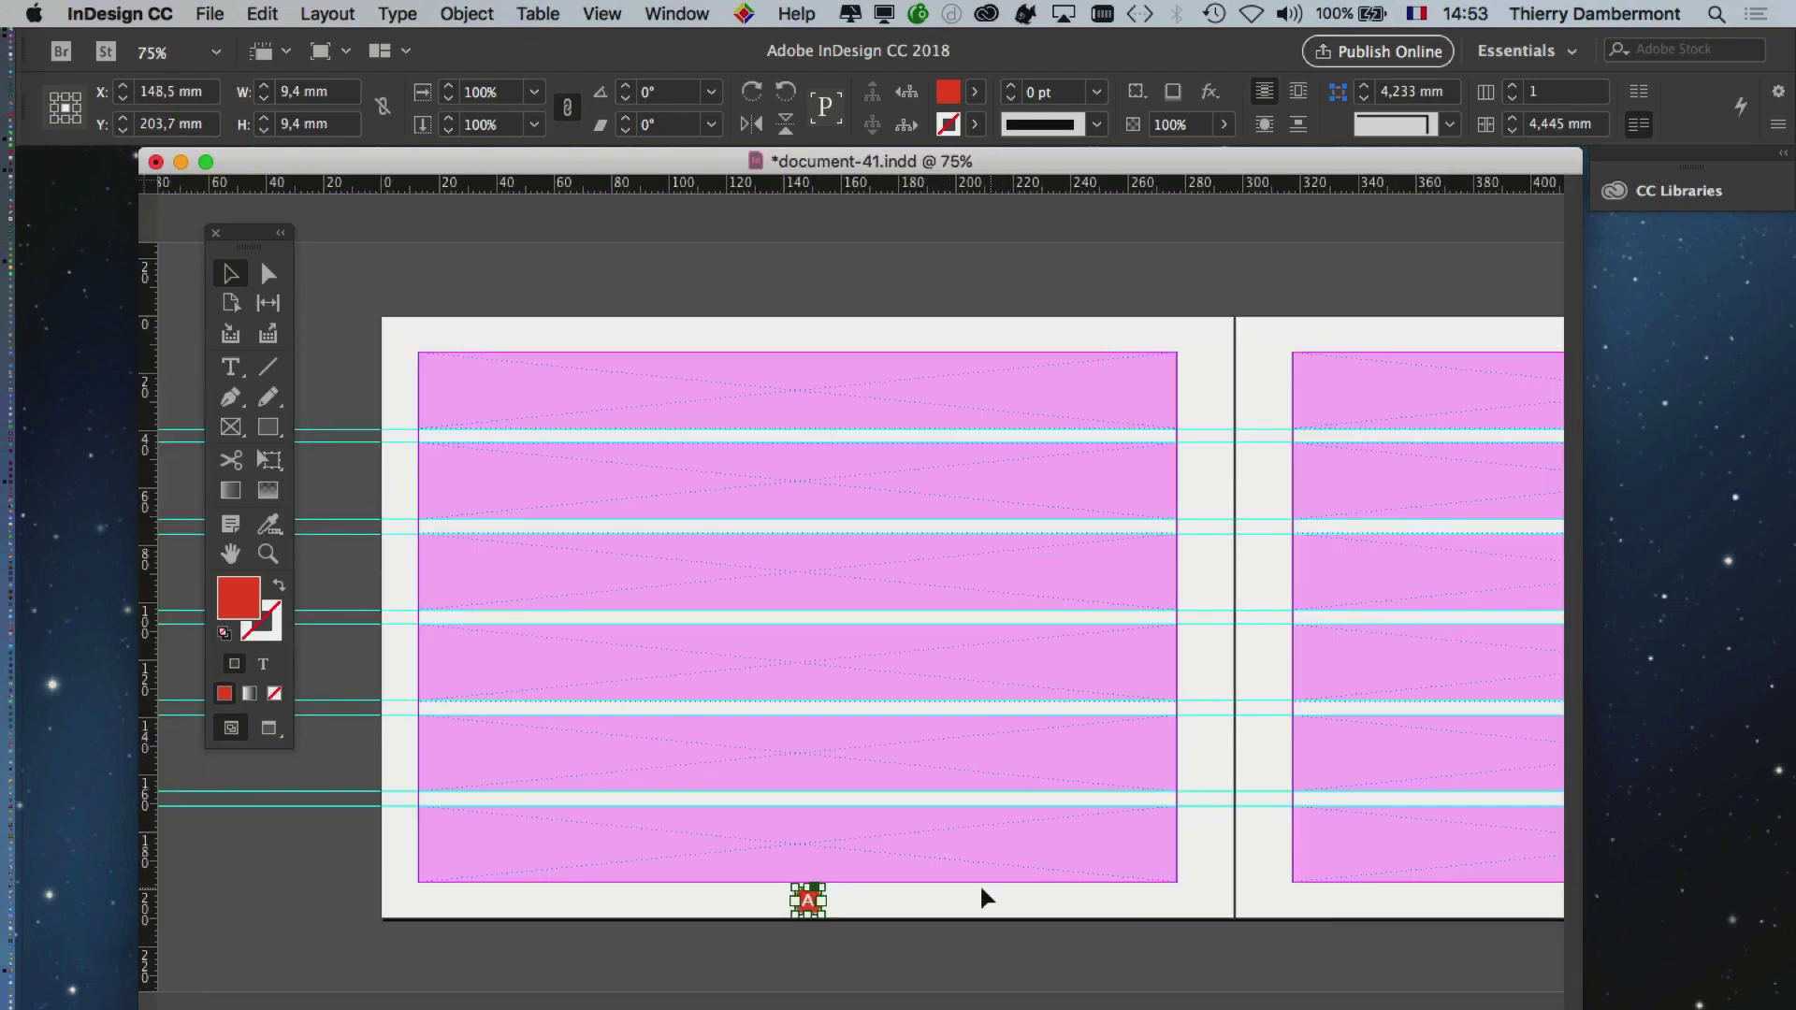
{"action": "left_click_drag", "start_coordinate": [806, 905], "coordinate": [794, 906]}
- Compare the placement of the two page-number circles in the bottom margins across the whole A-Master spread
{"action": "scroll", "coordinate": [1051, 830], "scroll_direction": "right", "scroll_amount": 10}
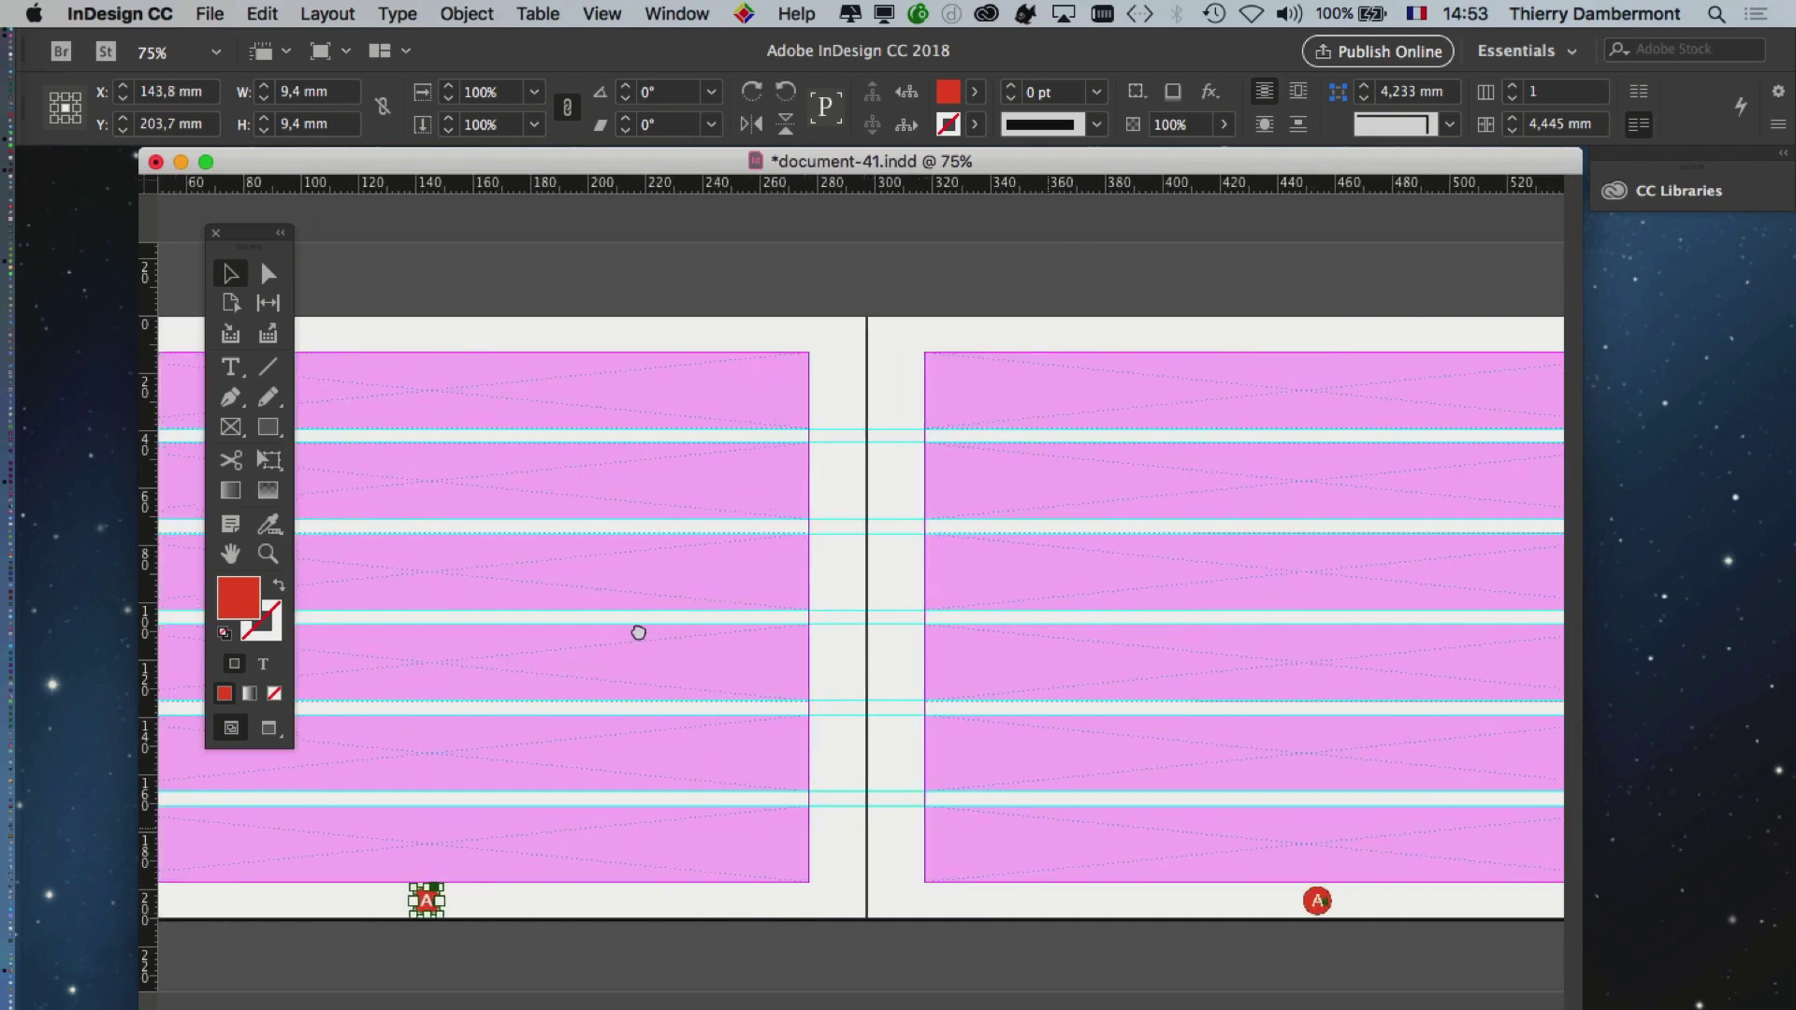
{"action": "scroll", "coordinate": [870, 826], "scroll_direction": "right", "scroll_amount": 8}
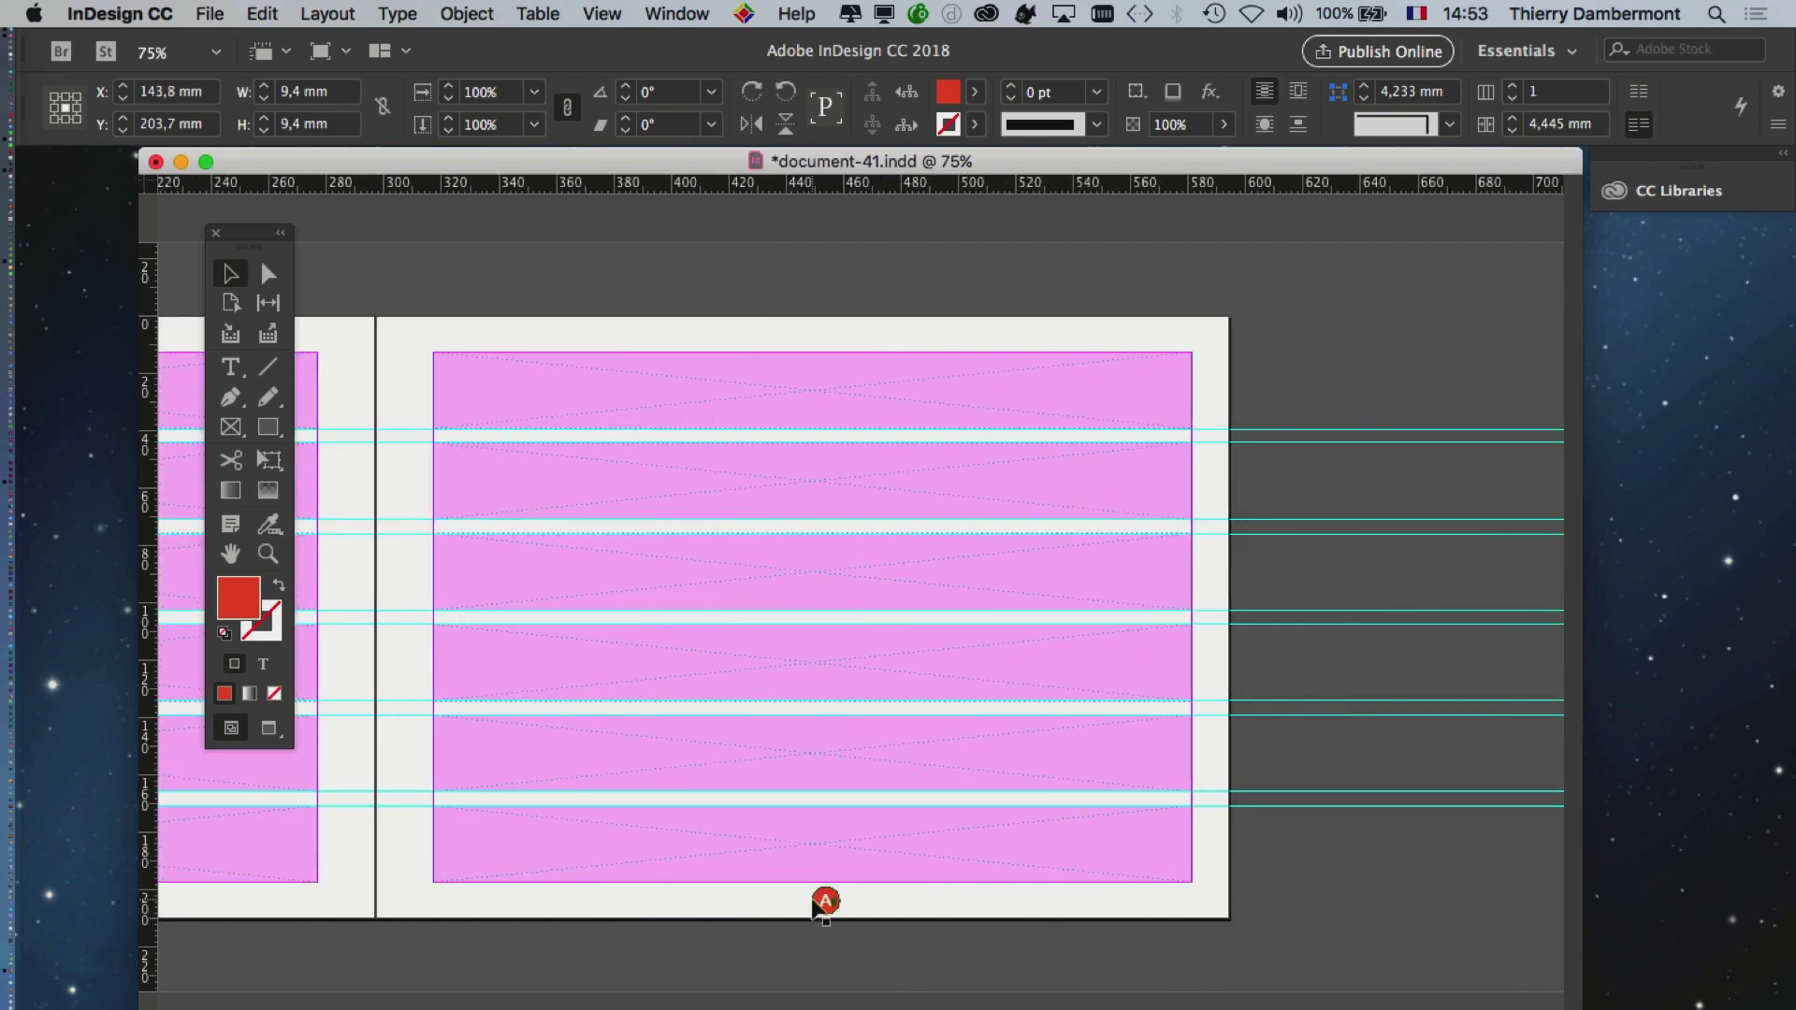
{"action": "left_click_drag", "start_coordinate": [823, 904], "coordinate": [1156, 802]}
{"action": "left_click", "coordinate": [896, 914]}
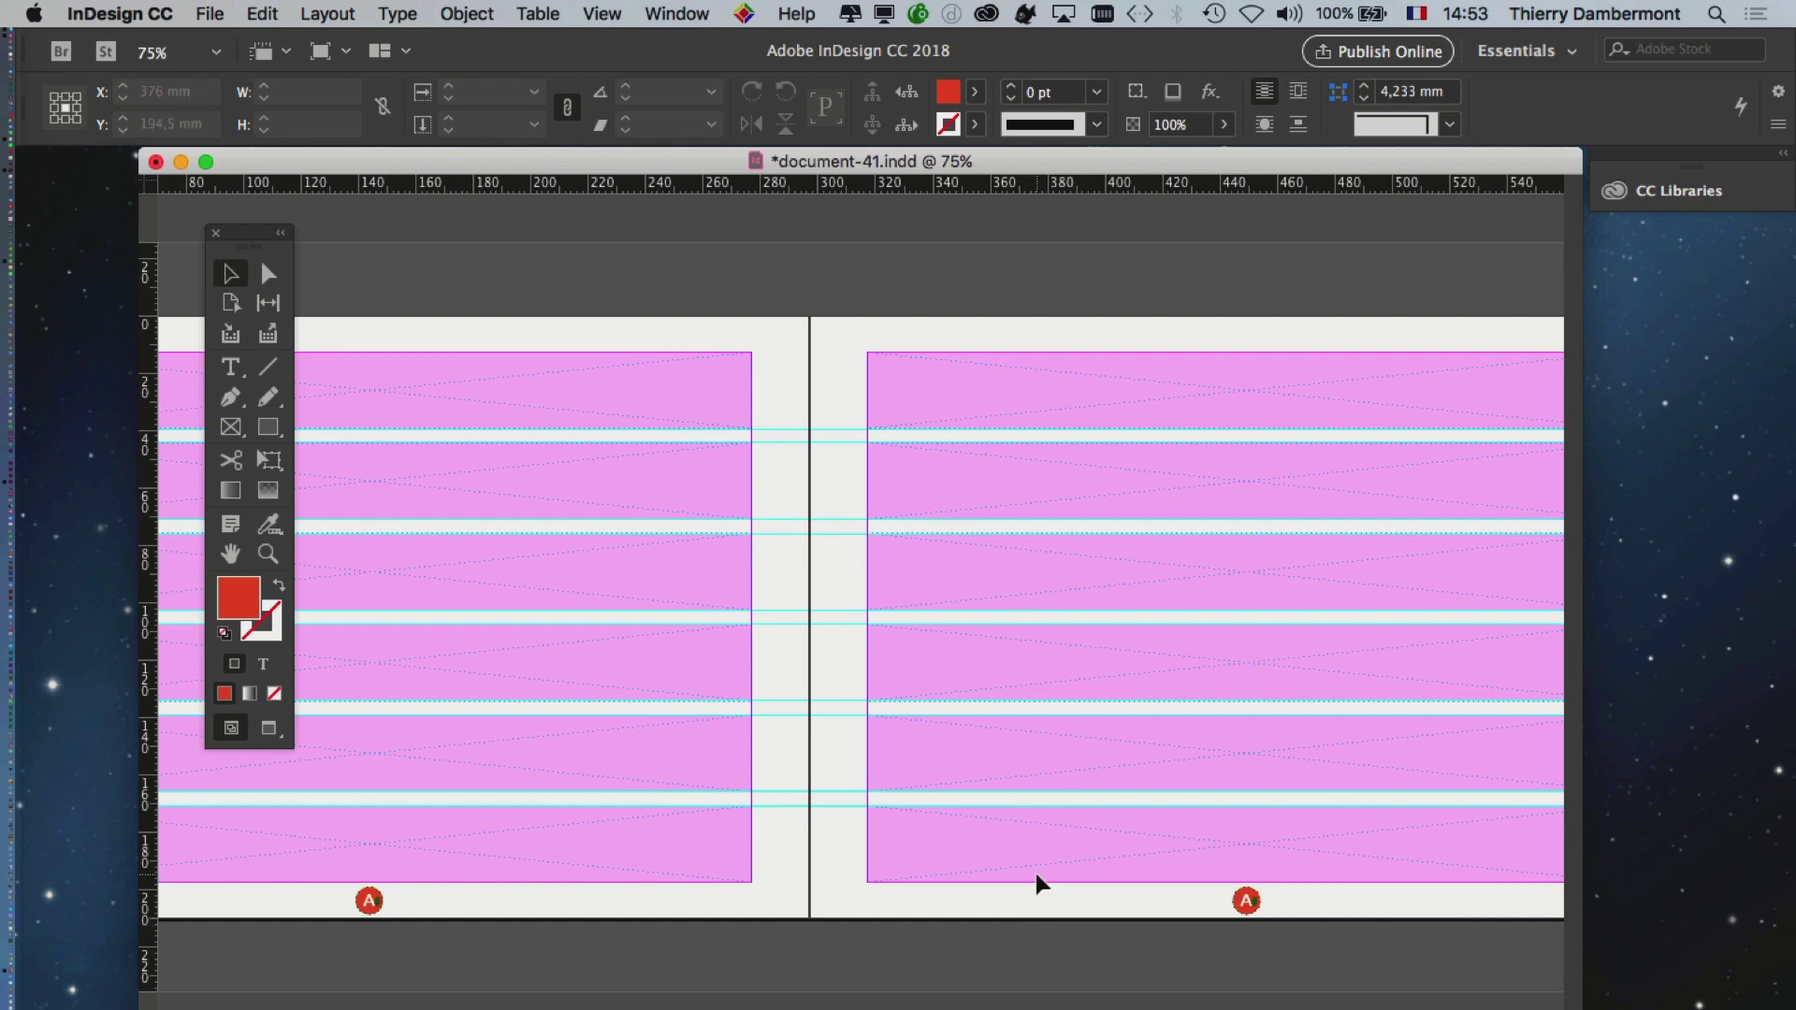
{"action": "key", "text": "super+minus"}
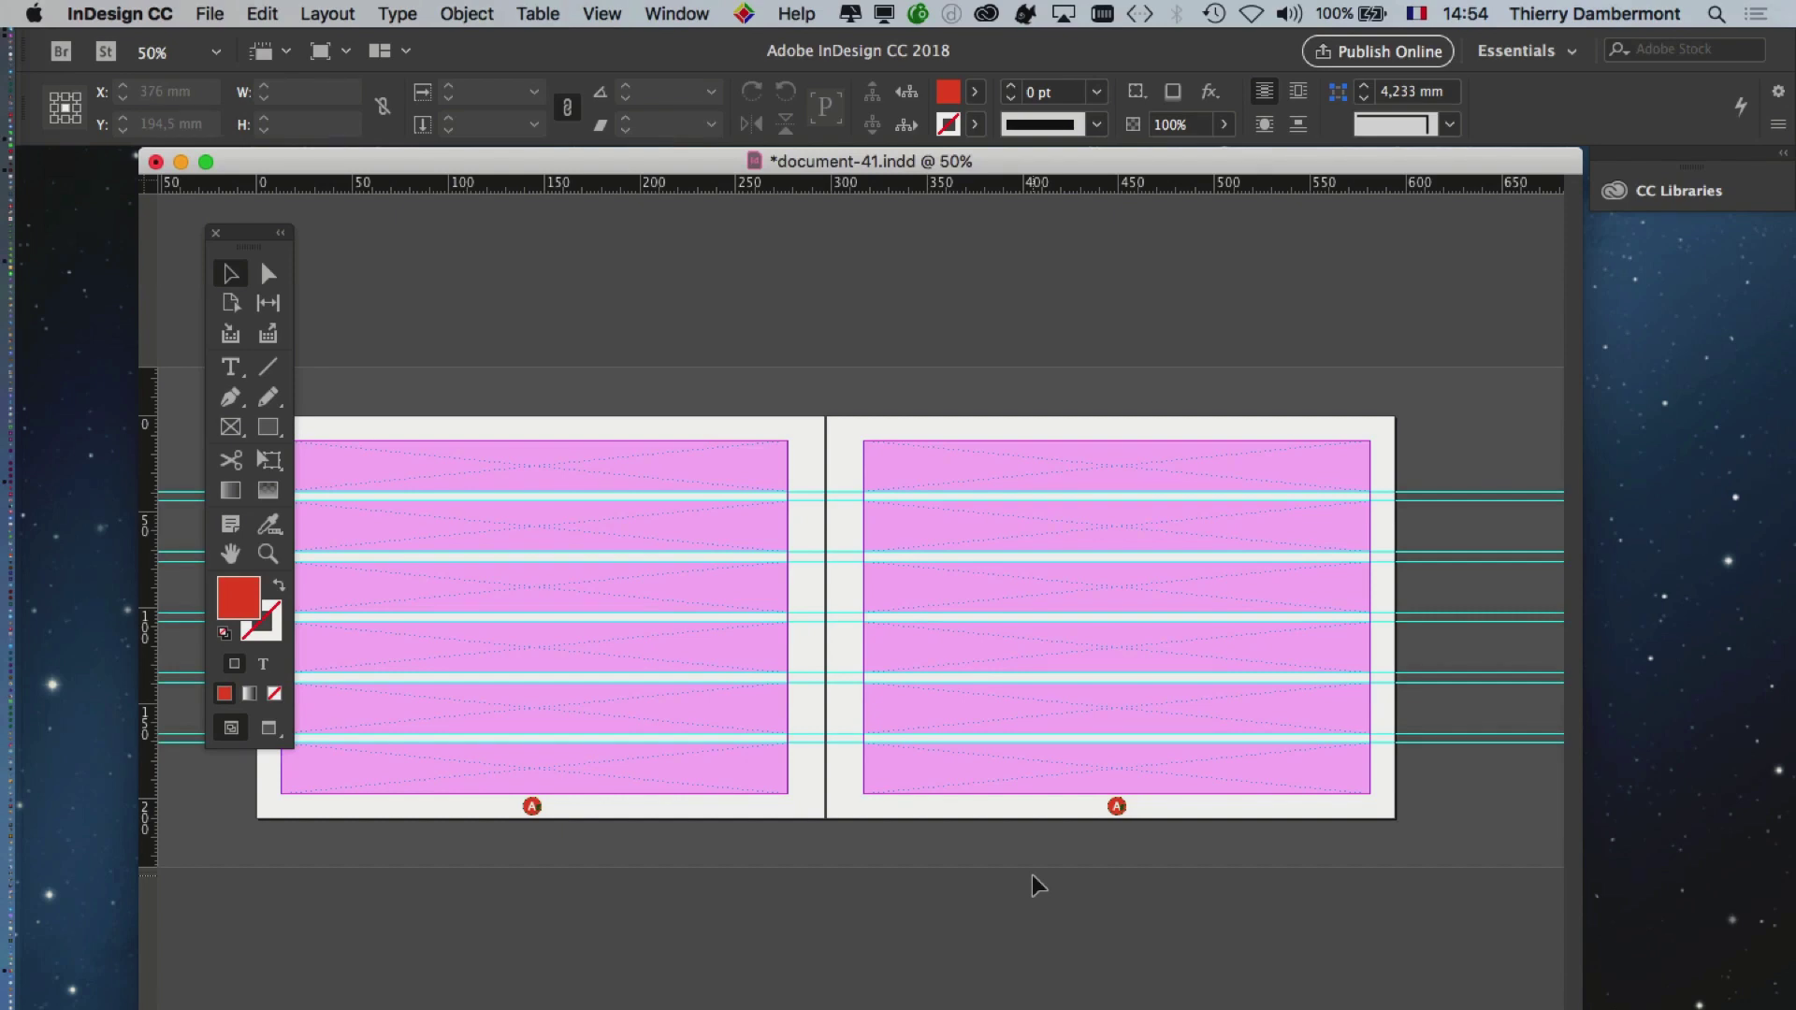
{"action": "key", "text": "super+equal"}
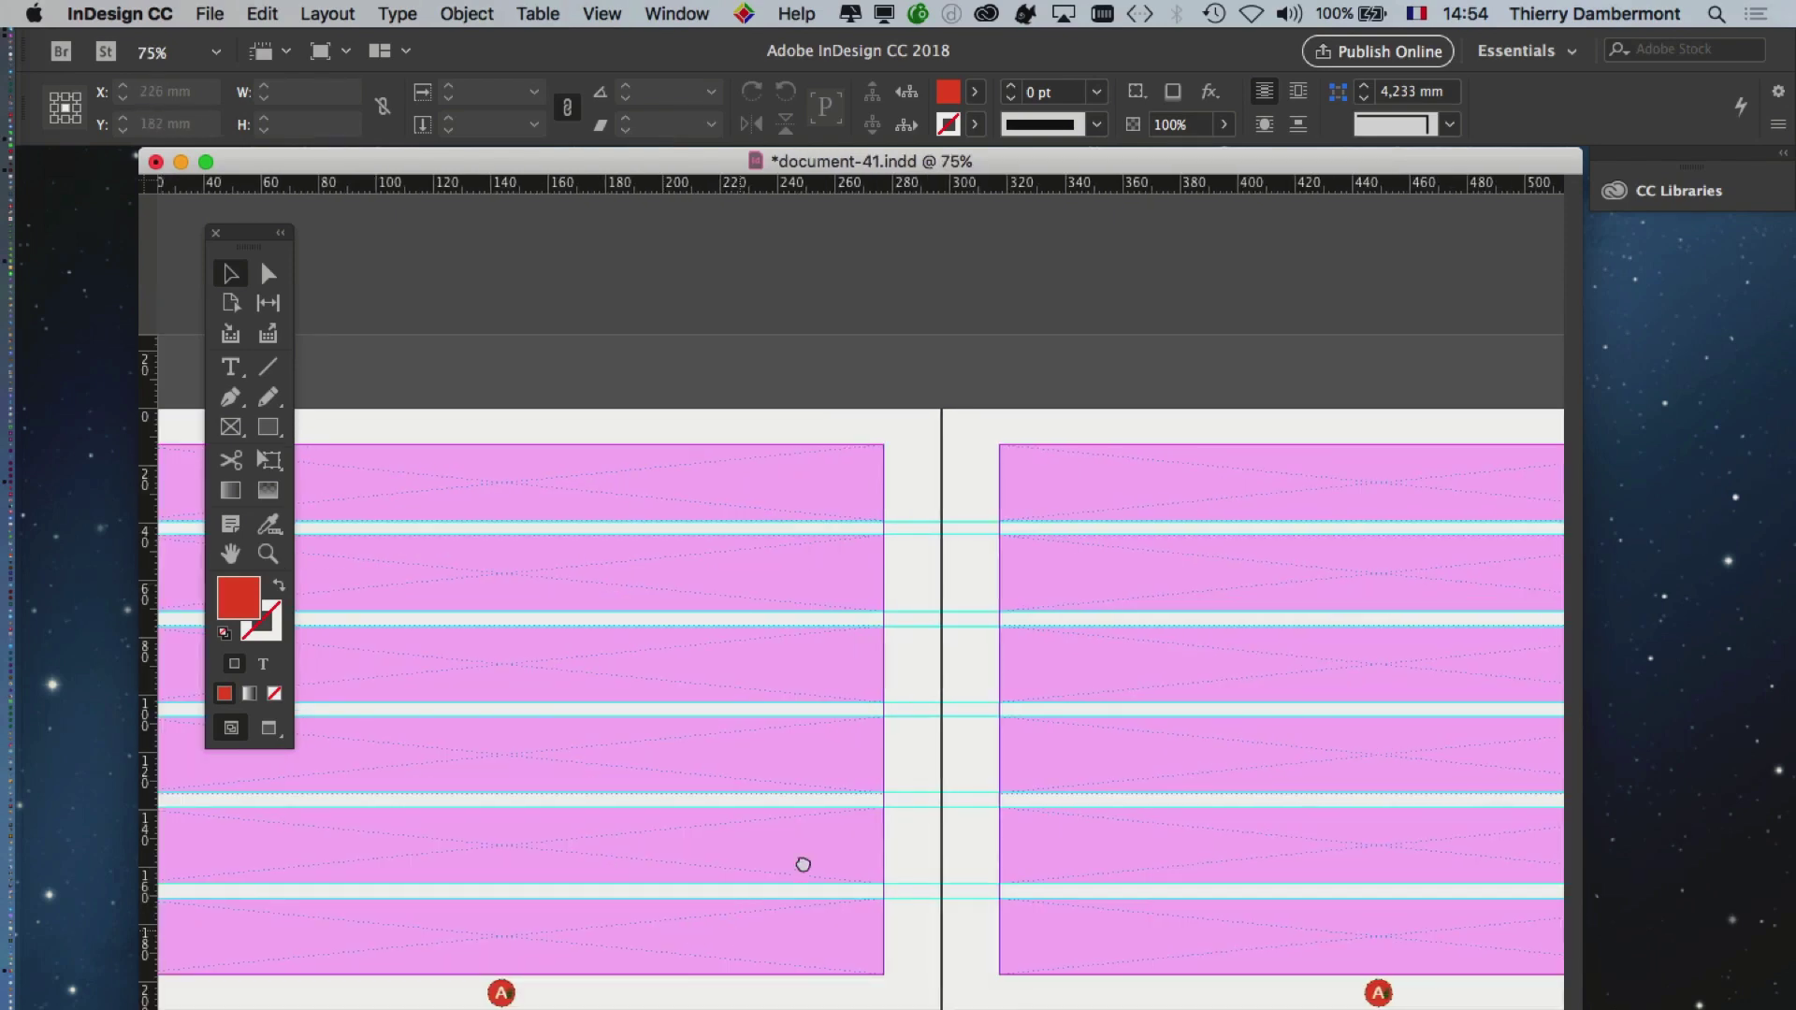
{"action": "scroll", "coordinate": [879, 729], "scroll_direction": "left", "scroll_amount": 5}
{"action": "scroll", "coordinate": [866, 761], "scroll_direction": "right", "scroll_amount": 6}
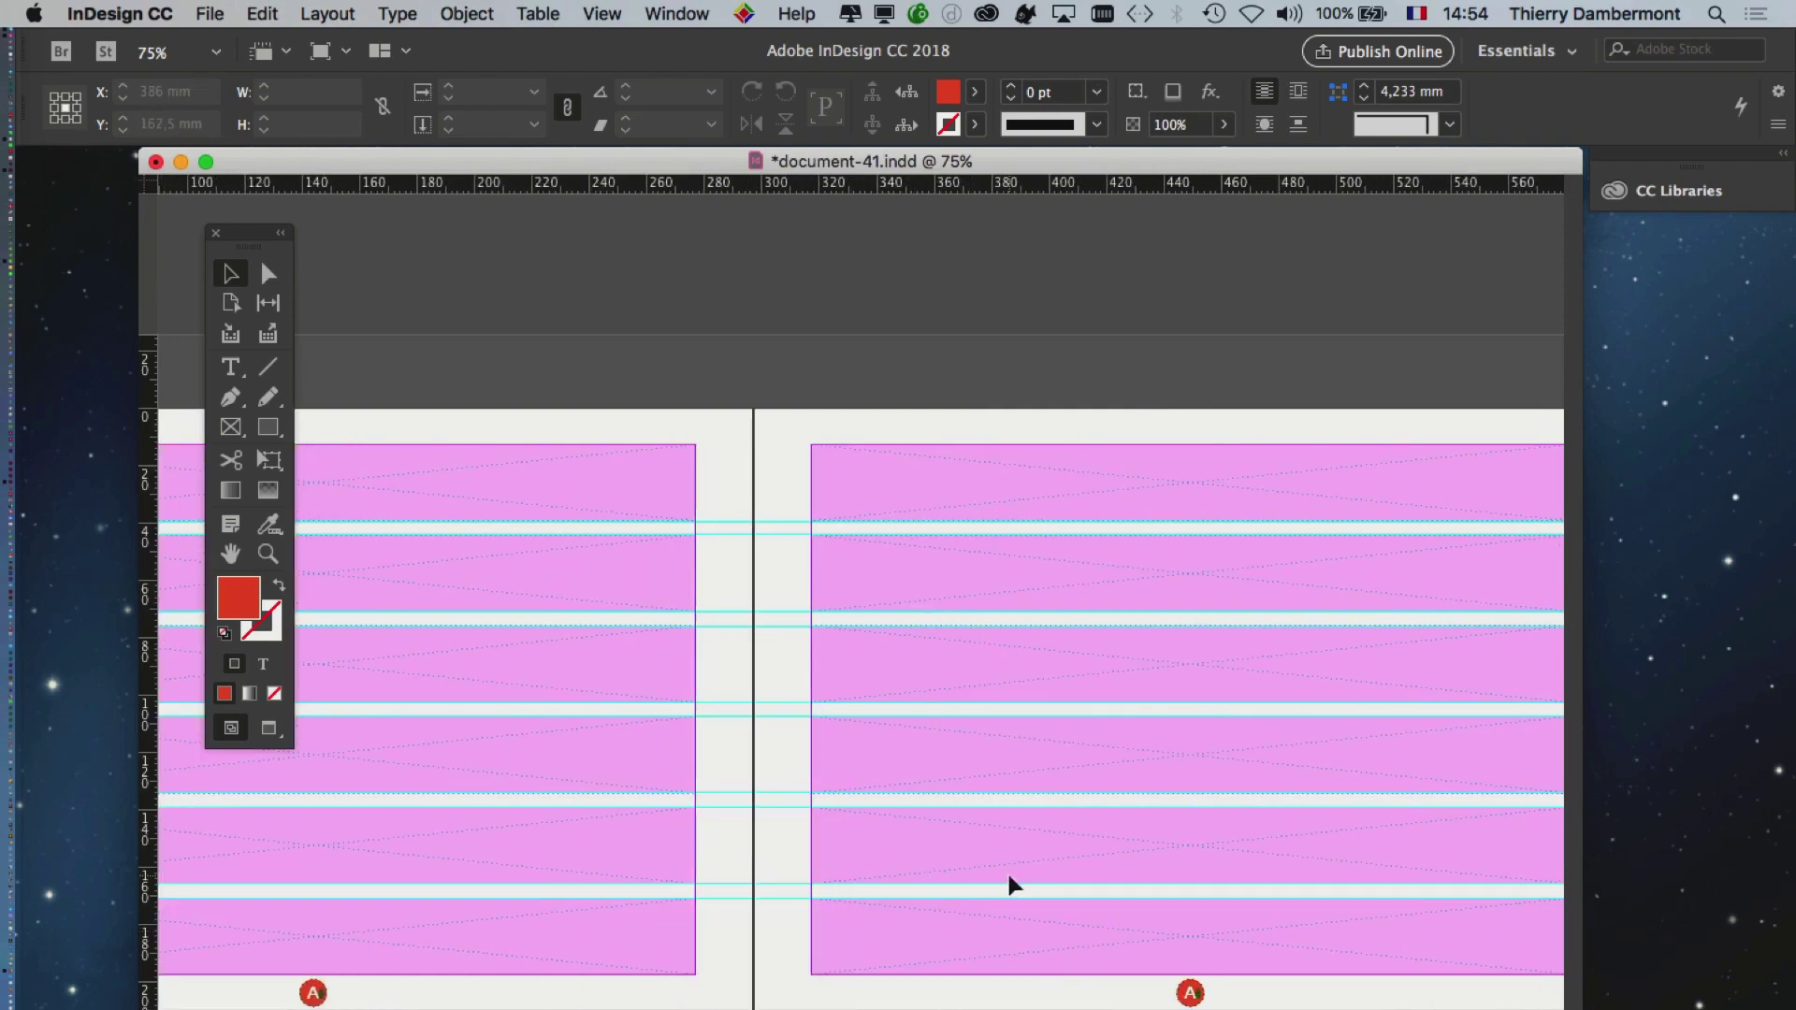
{"action": "key", "text": "super+minus"}
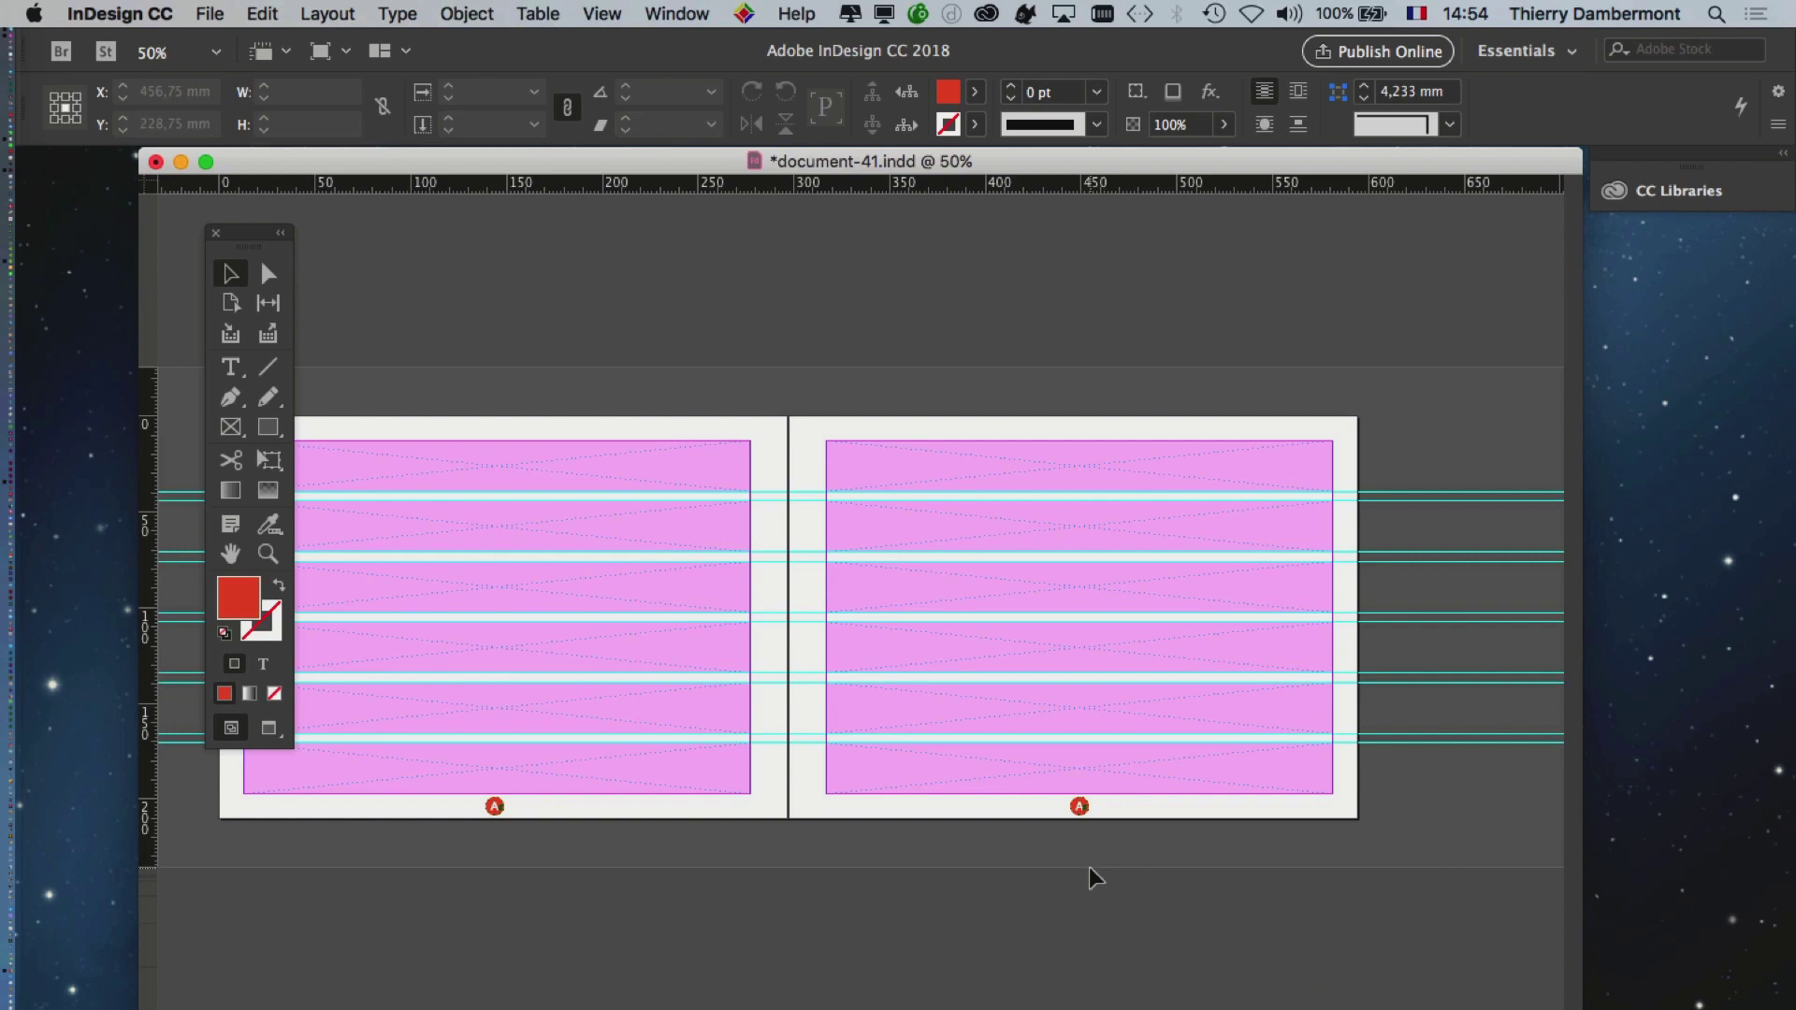
- Display the document's page overview, go to page 1 and clear the overview away from the layout
{"action": "left_click", "coordinate": [678, 12]}
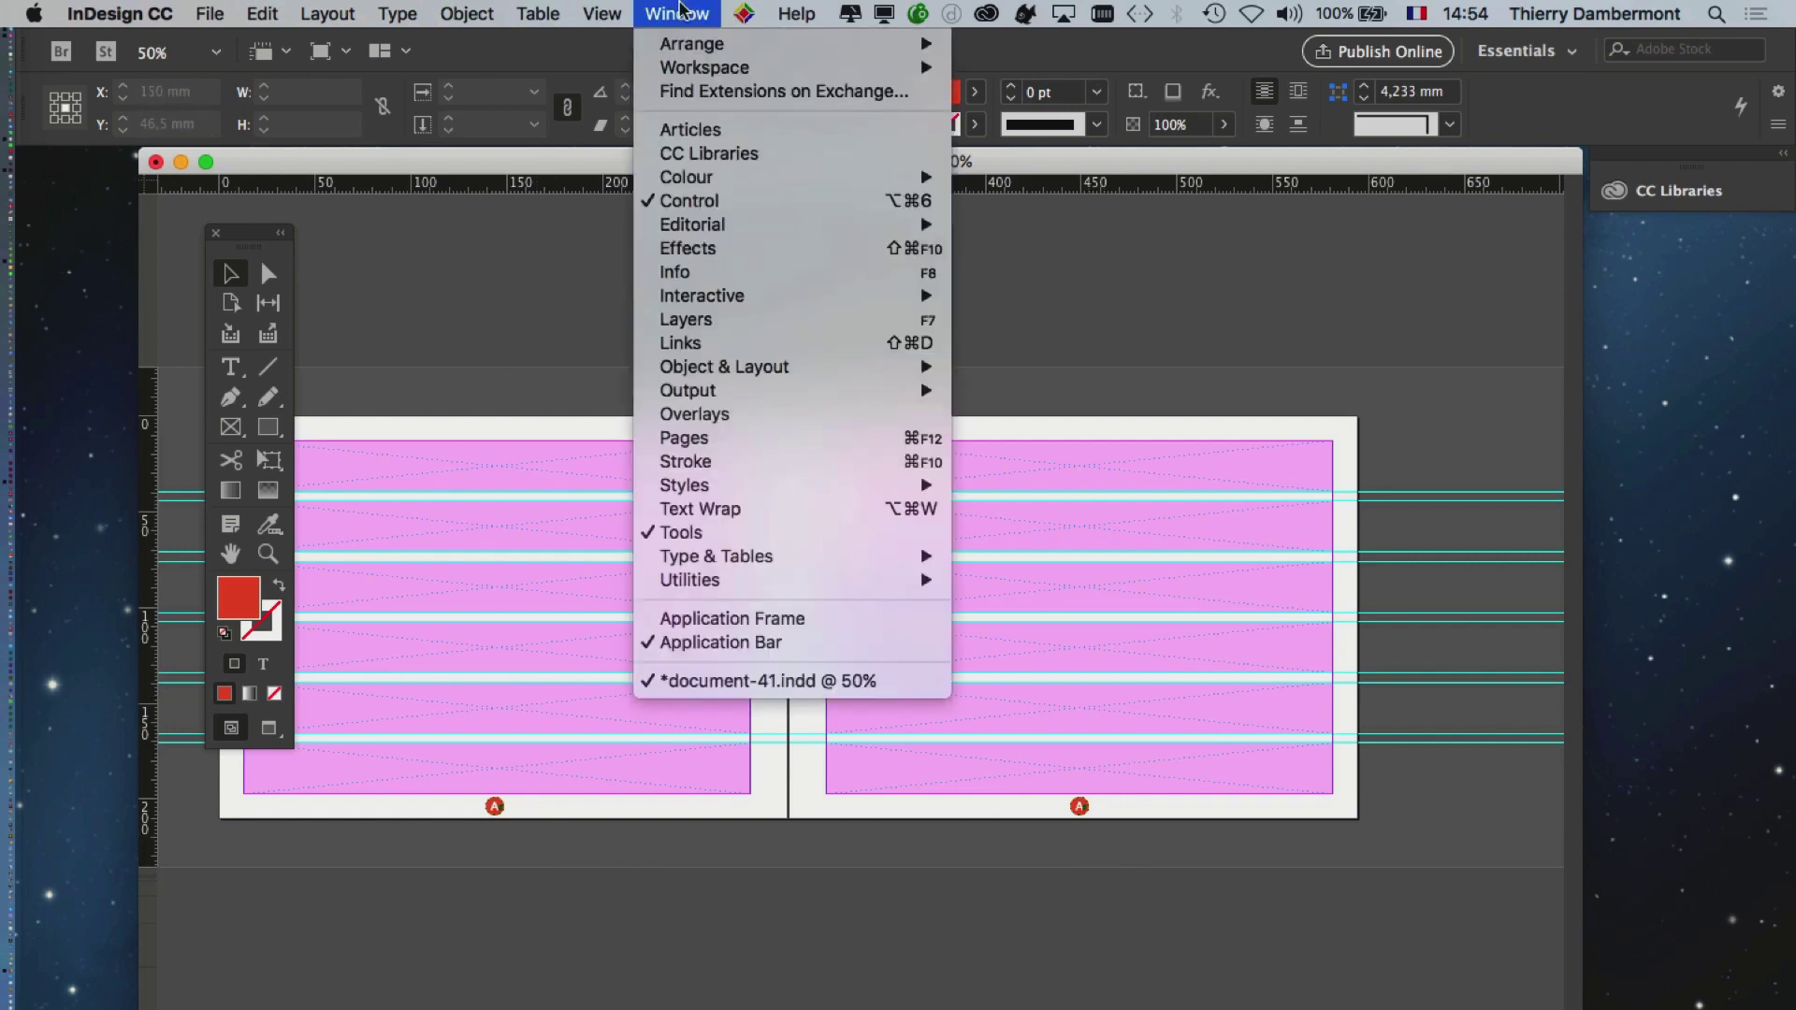
{"action": "left_click", "coordinate": [785, 437]}
{"action": "left_click_drag", "start_coordinate": [1287, 389], "coordinate": [802, 213]}
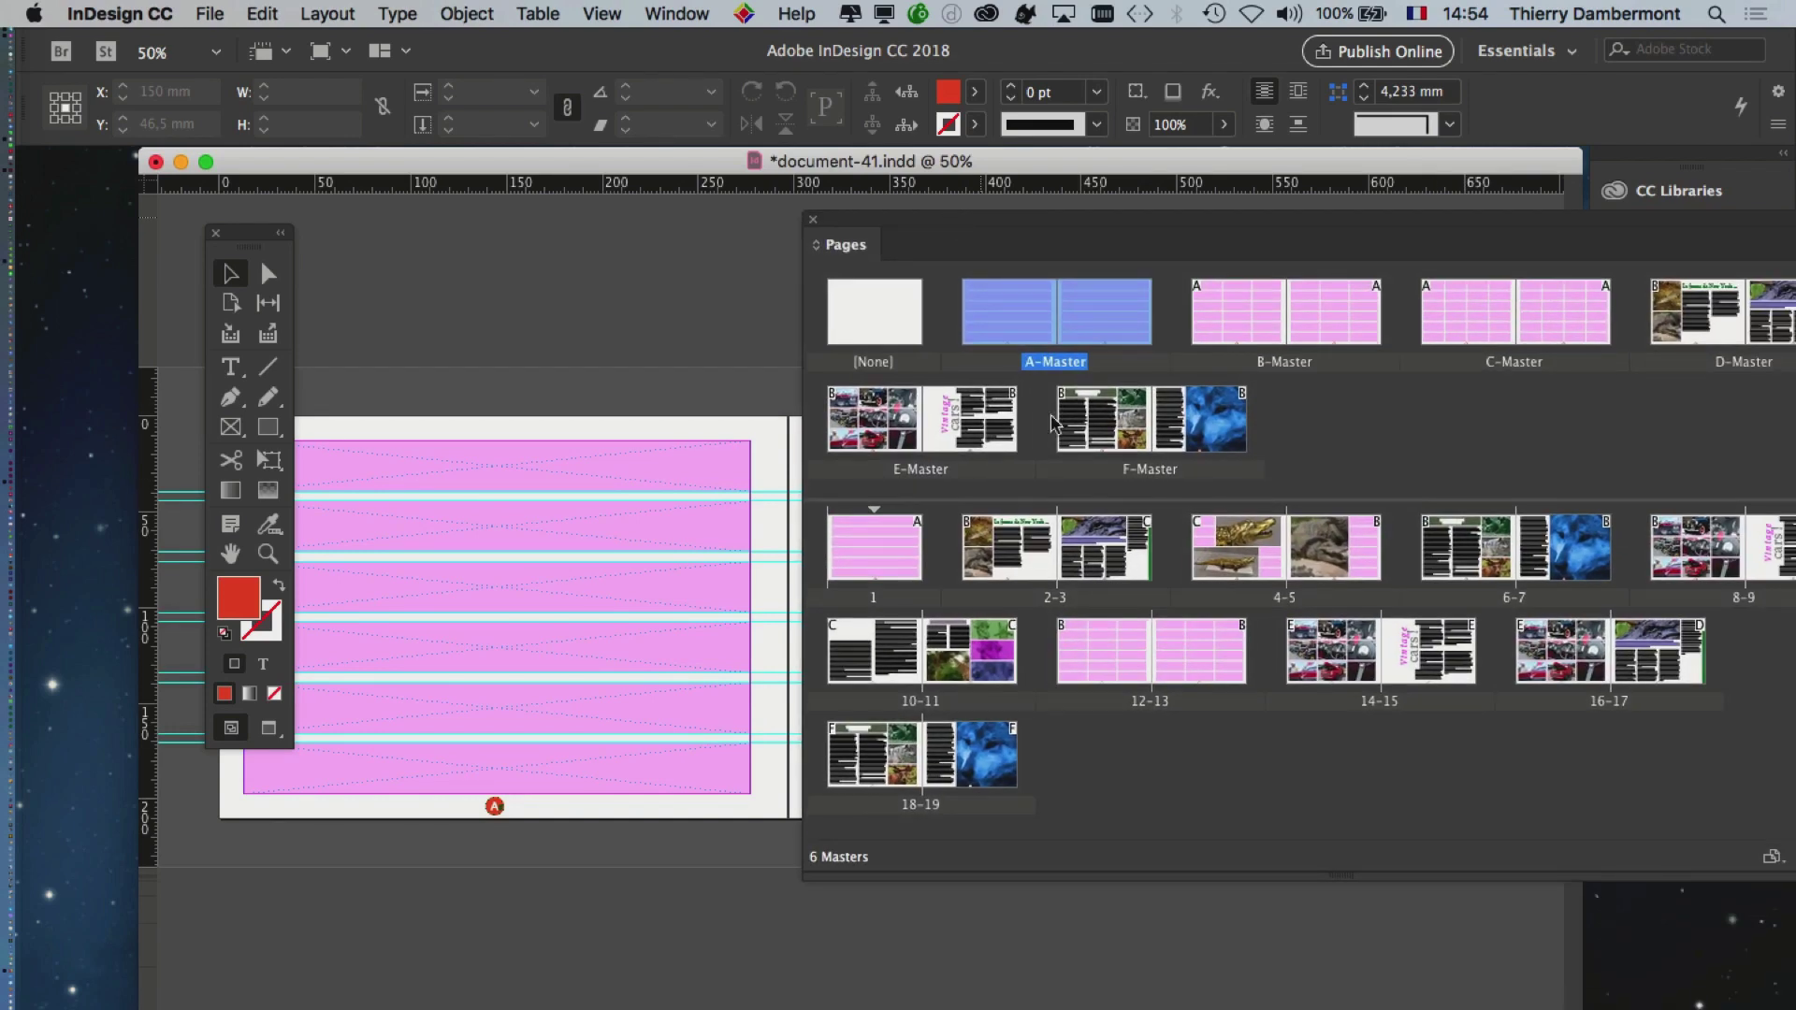
{"action": "double_click", "coordinate": [1006, 559]}
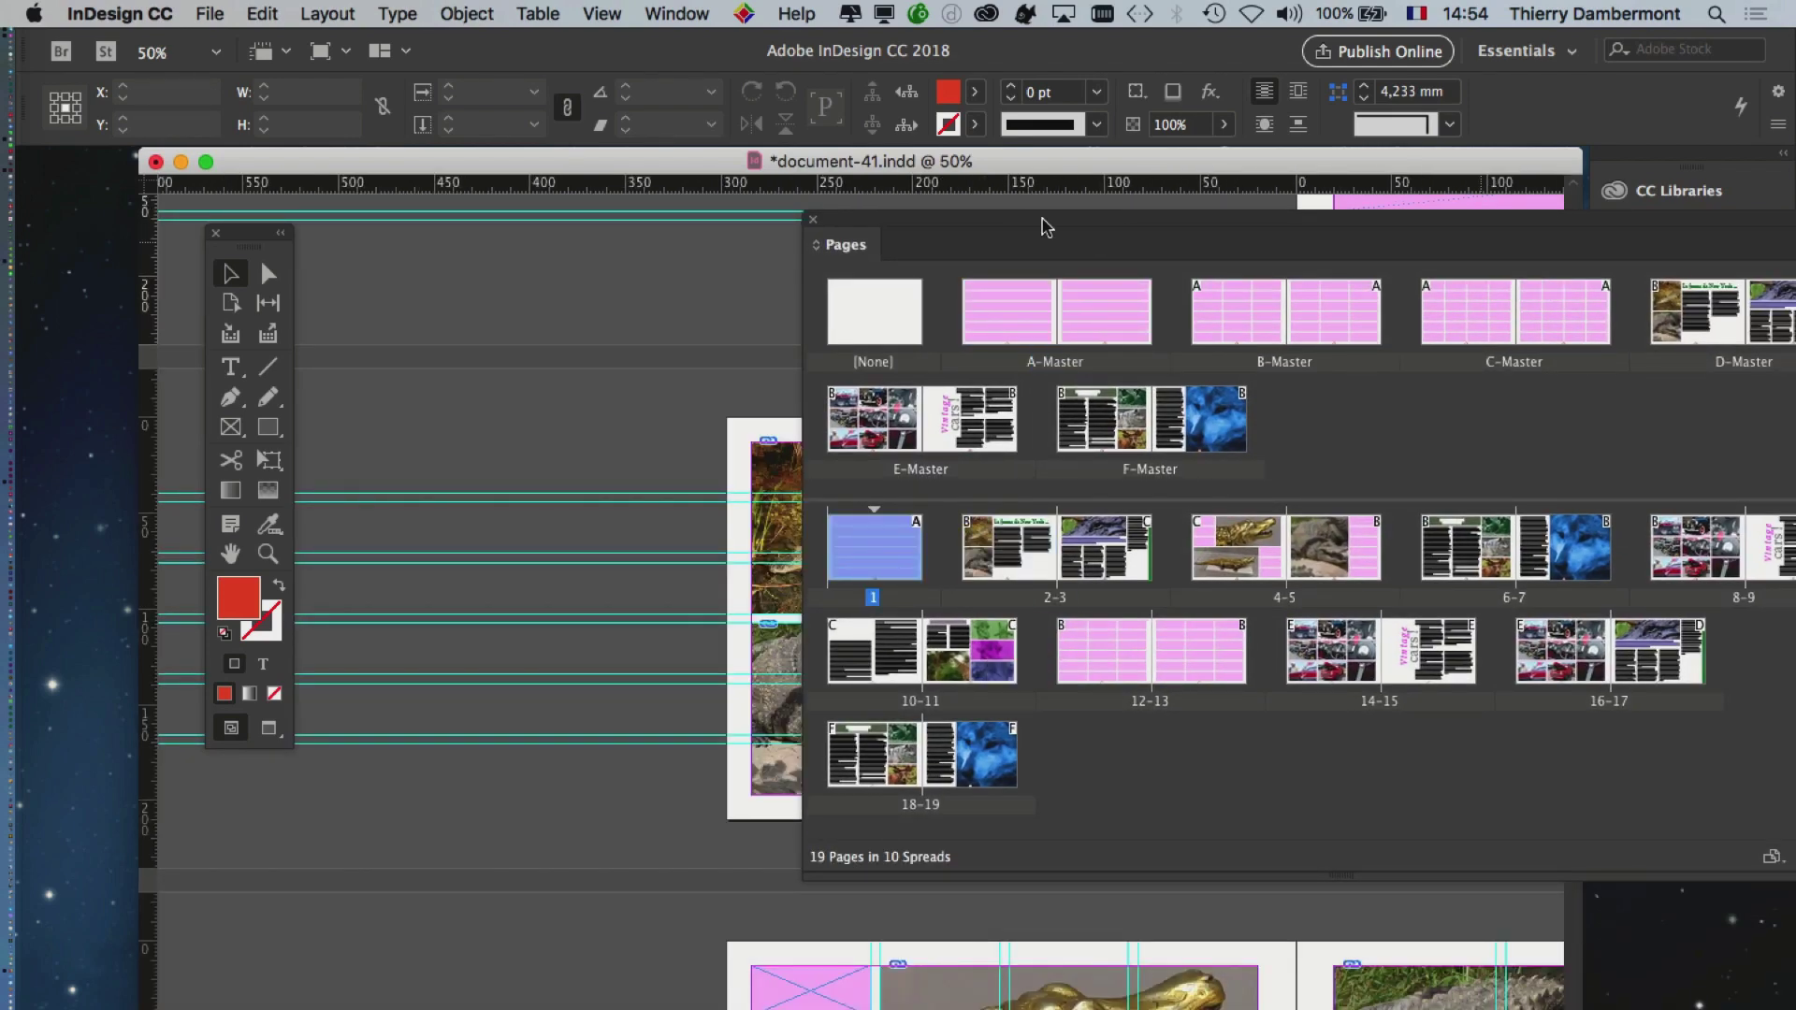
{"action": "left_click_drag", "start_coordinate": [1046, 219], "coordinate": [1477, 268]}
{"action": "scroll", "coordinate": [1114, 767], "scroll_direction": "up", "scroll_amount": 3}
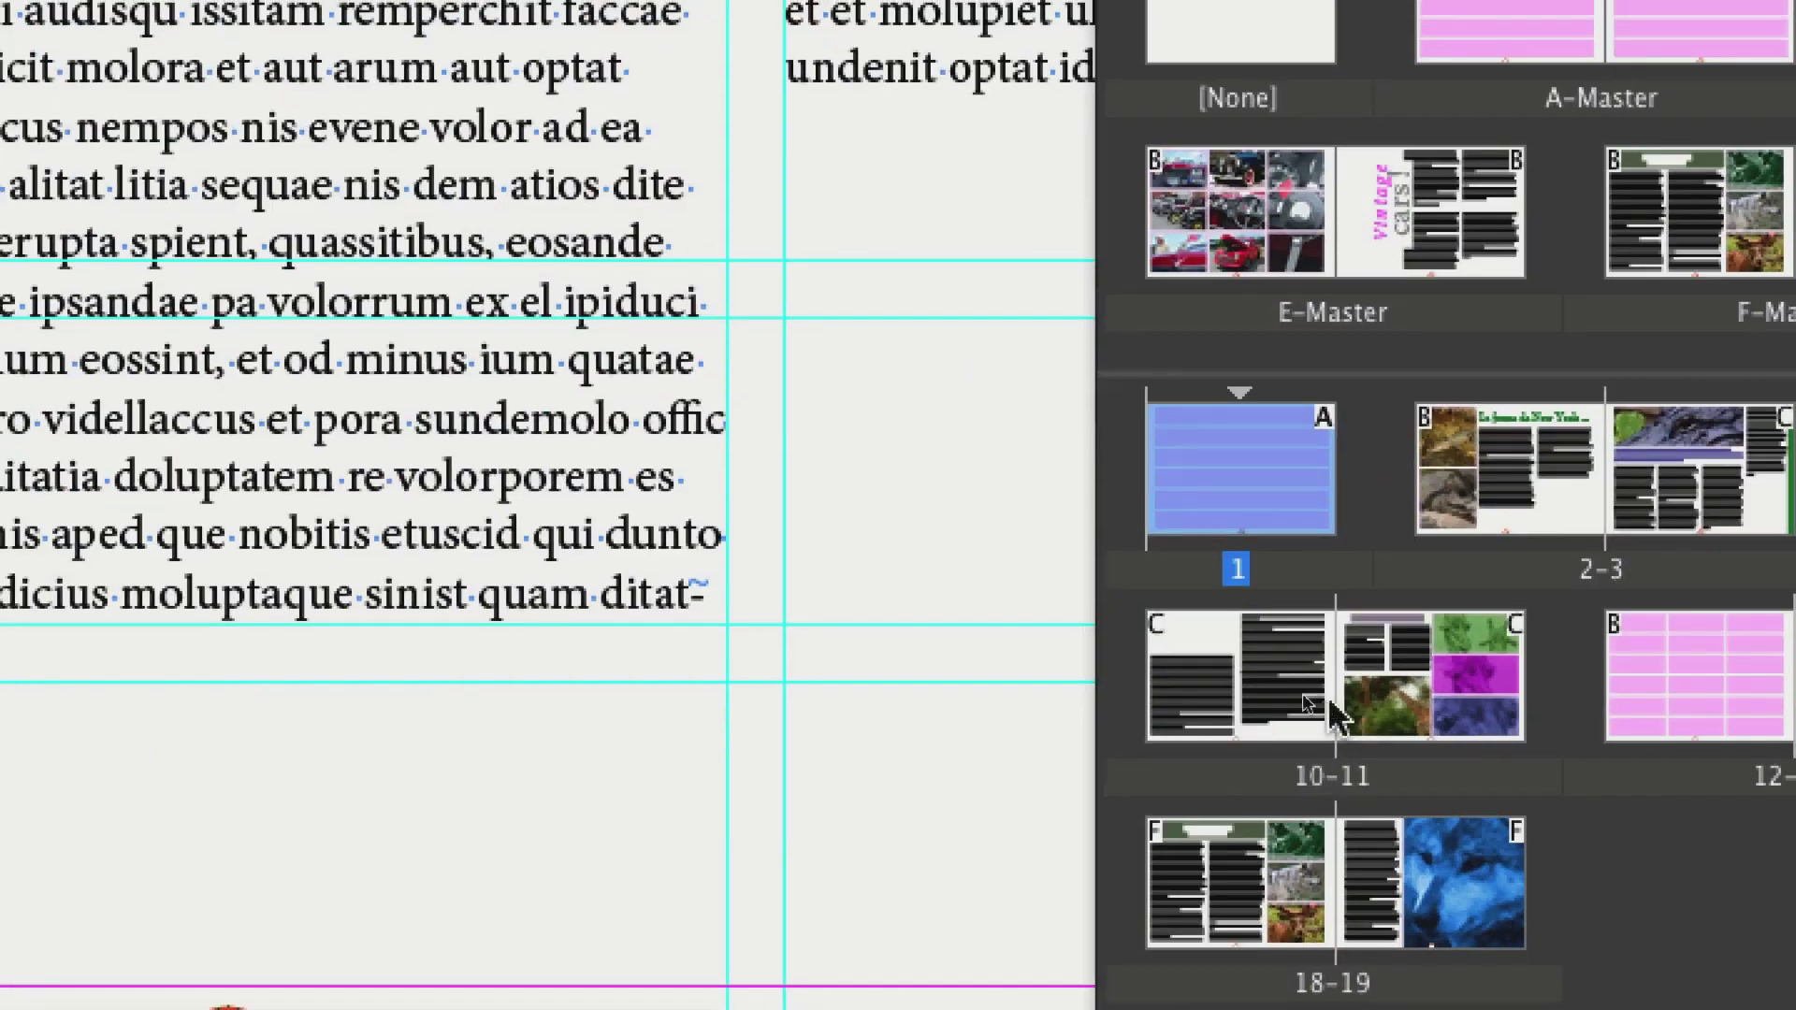
- Check the automatic page numbers in the bottom margins of pages 10, 5 and 19
{"action": "left_click", "coordinate": [1296, 695]}
{"action": "double_click", "coordinate": [1309, 706]}
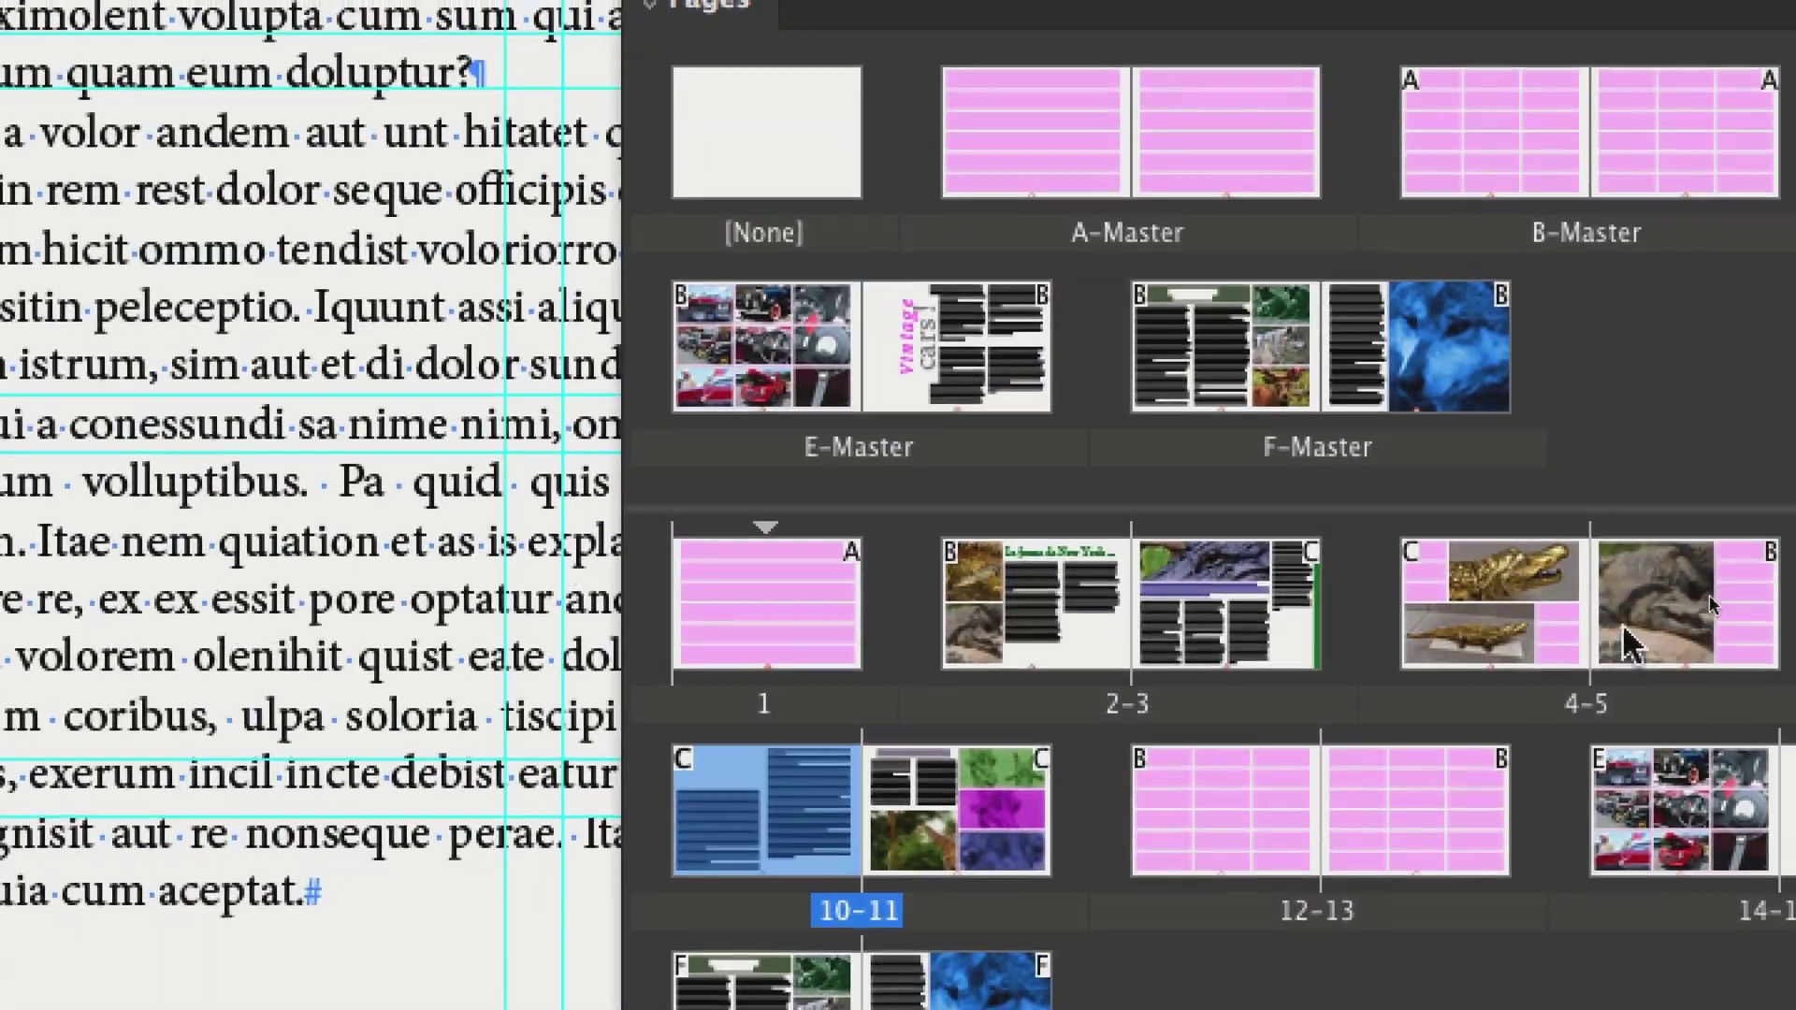
{"action": "double_click", "coordinate": [1624, 629]}
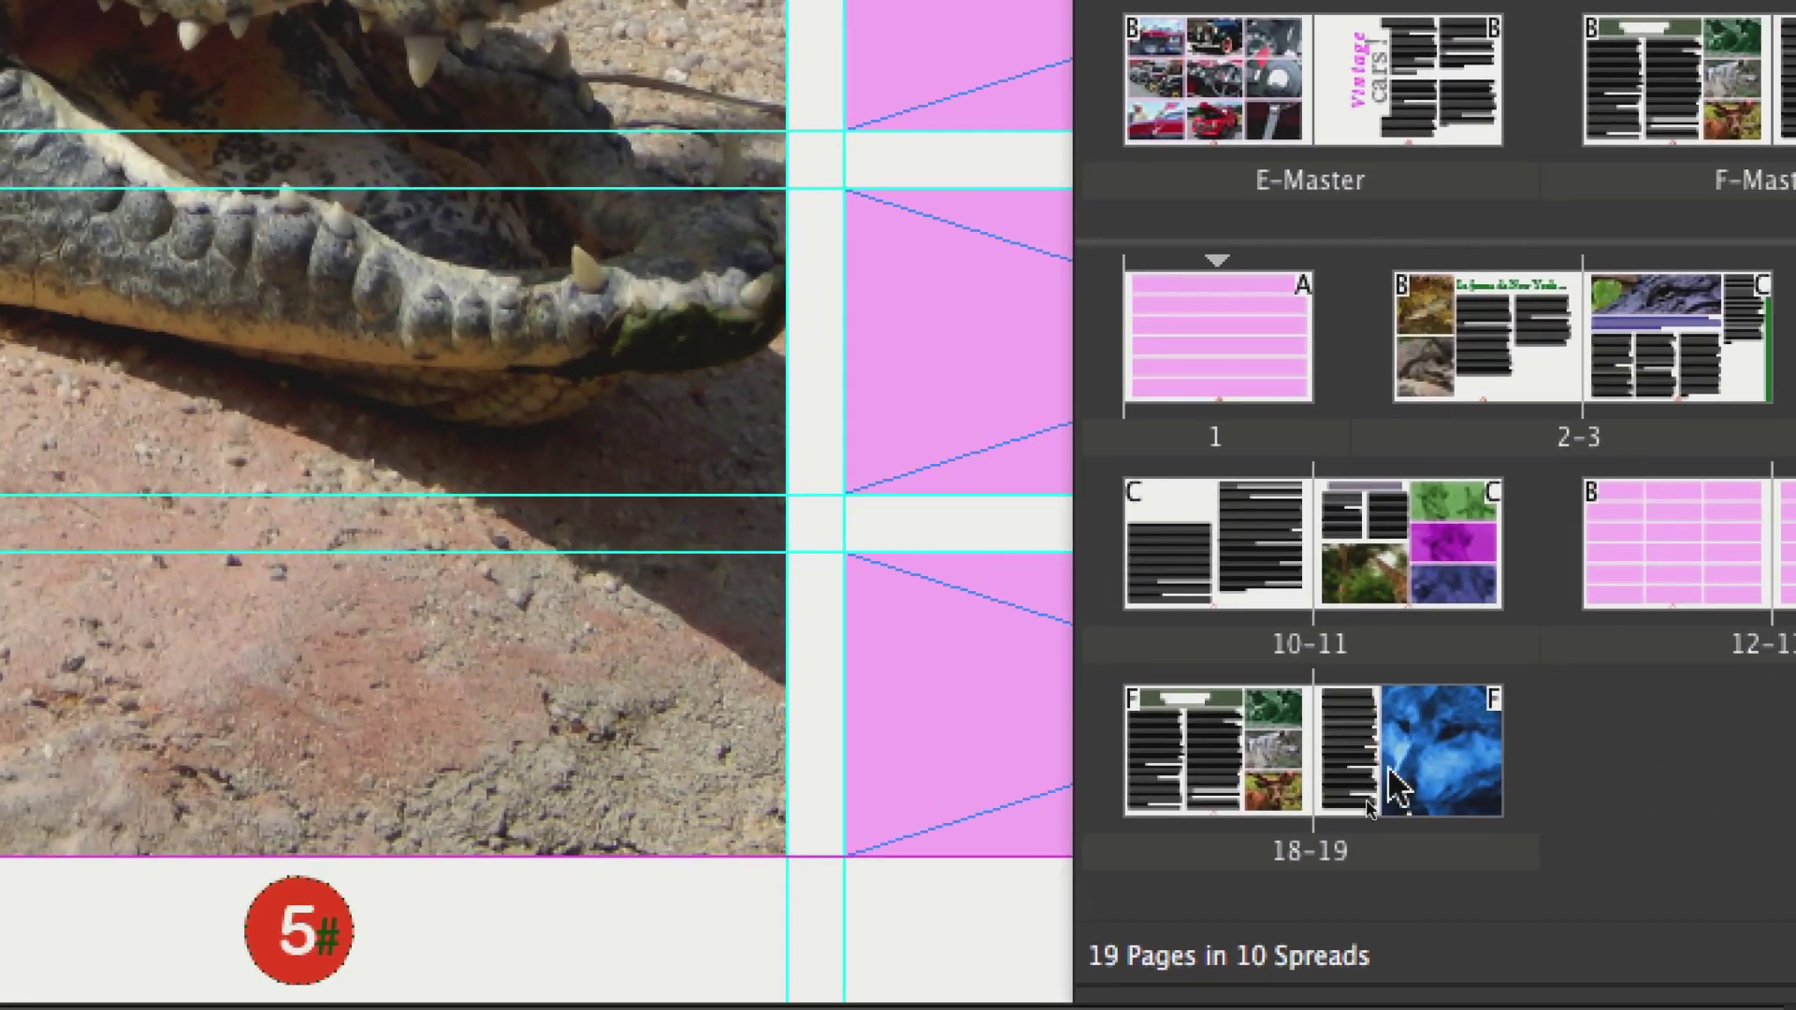
{"action": "double_click", "coordinate": [1394, 790]}
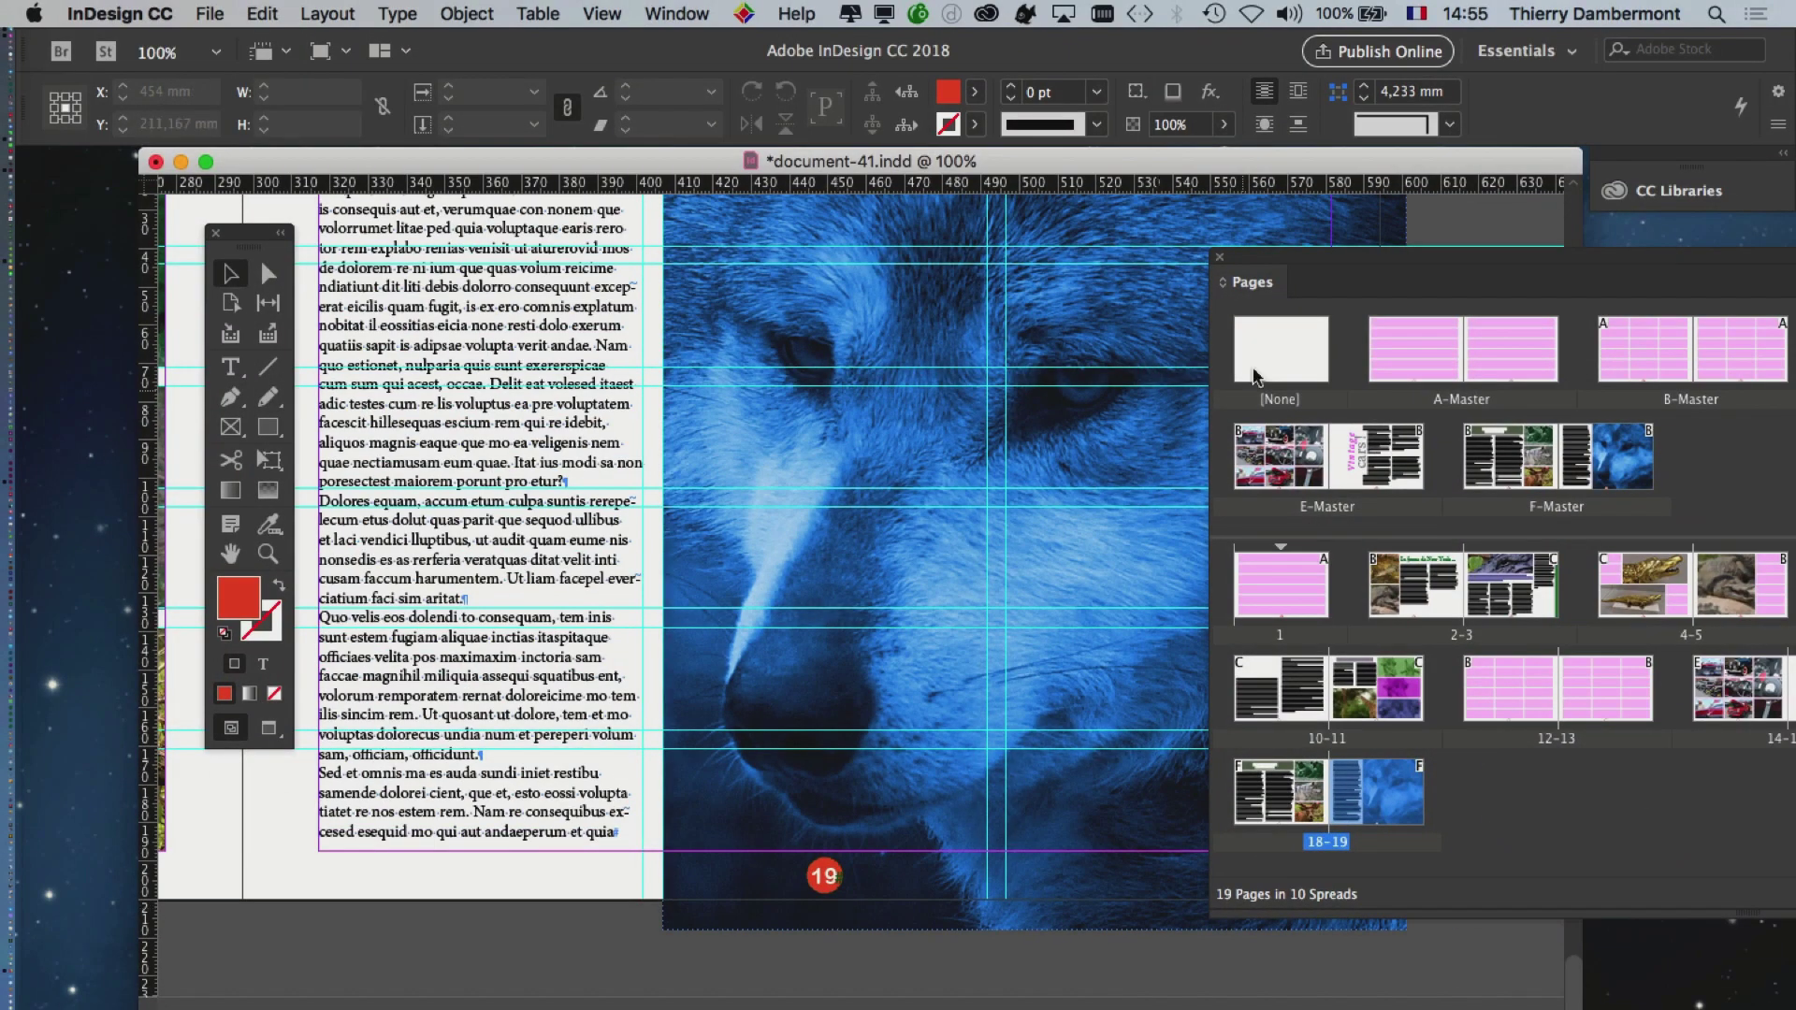
{"action": "left_click_drag", "start_coordinate": [1260, 264], "coordinate": [1467, 283]}
{"action": "scroll", "coordinate": [1055, 631], "scroll_direction": "down", "scroll_amount": 1}
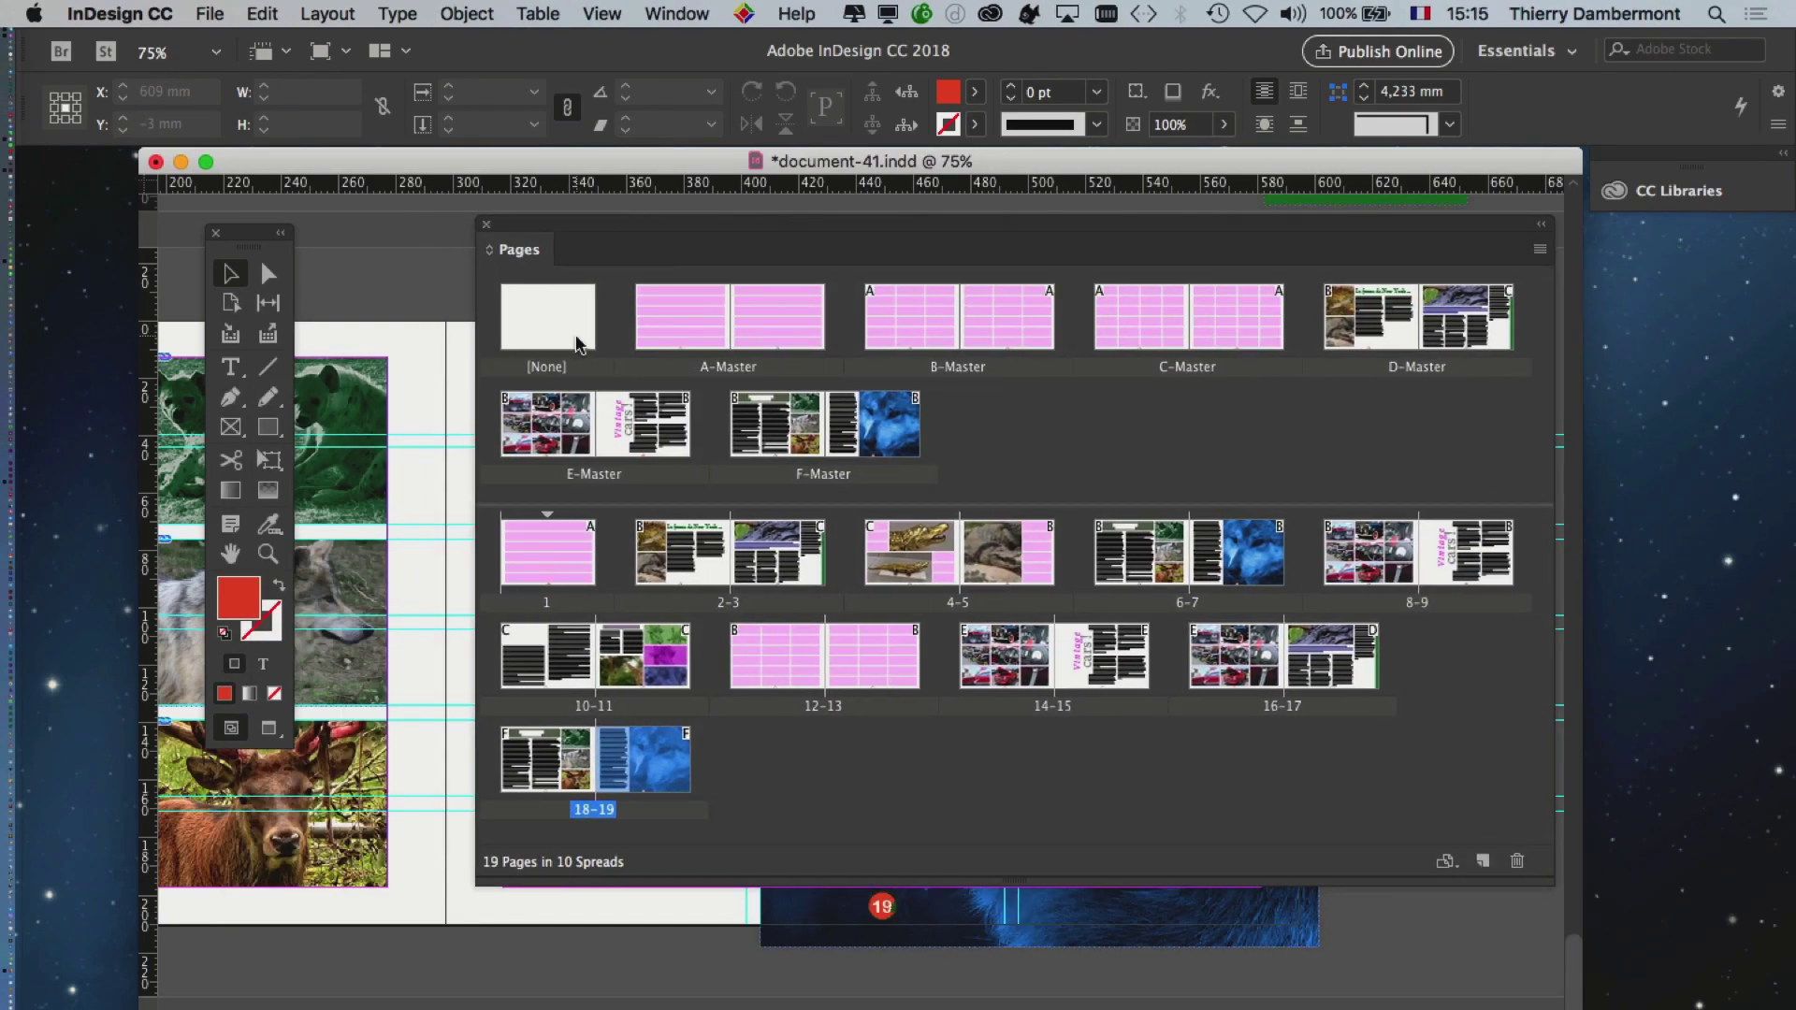
- Check the automatic page numbers on pages 1 and 7, keeping the page overview clear of the circles
{"action": "left_click_drag", "start_coordinate": [578, 343], "coordinate": [697, 354]}
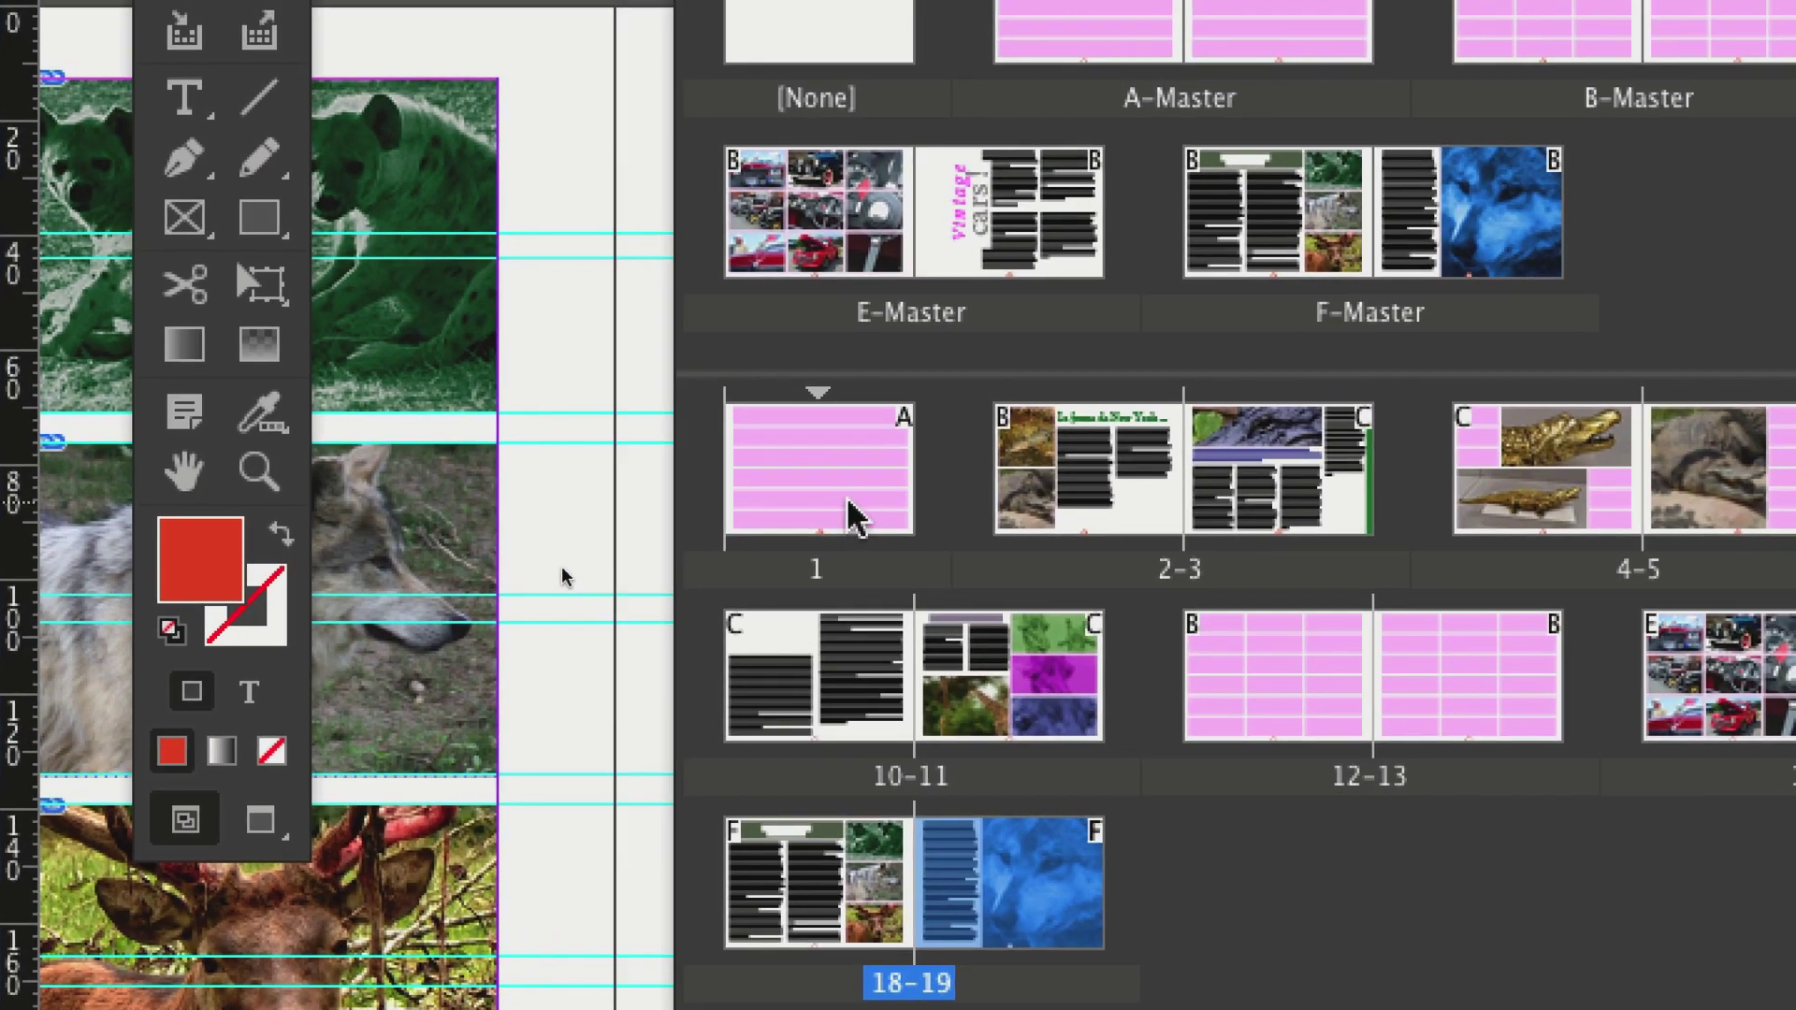
{"action": "left_click", "coordinate": [848, 513]}
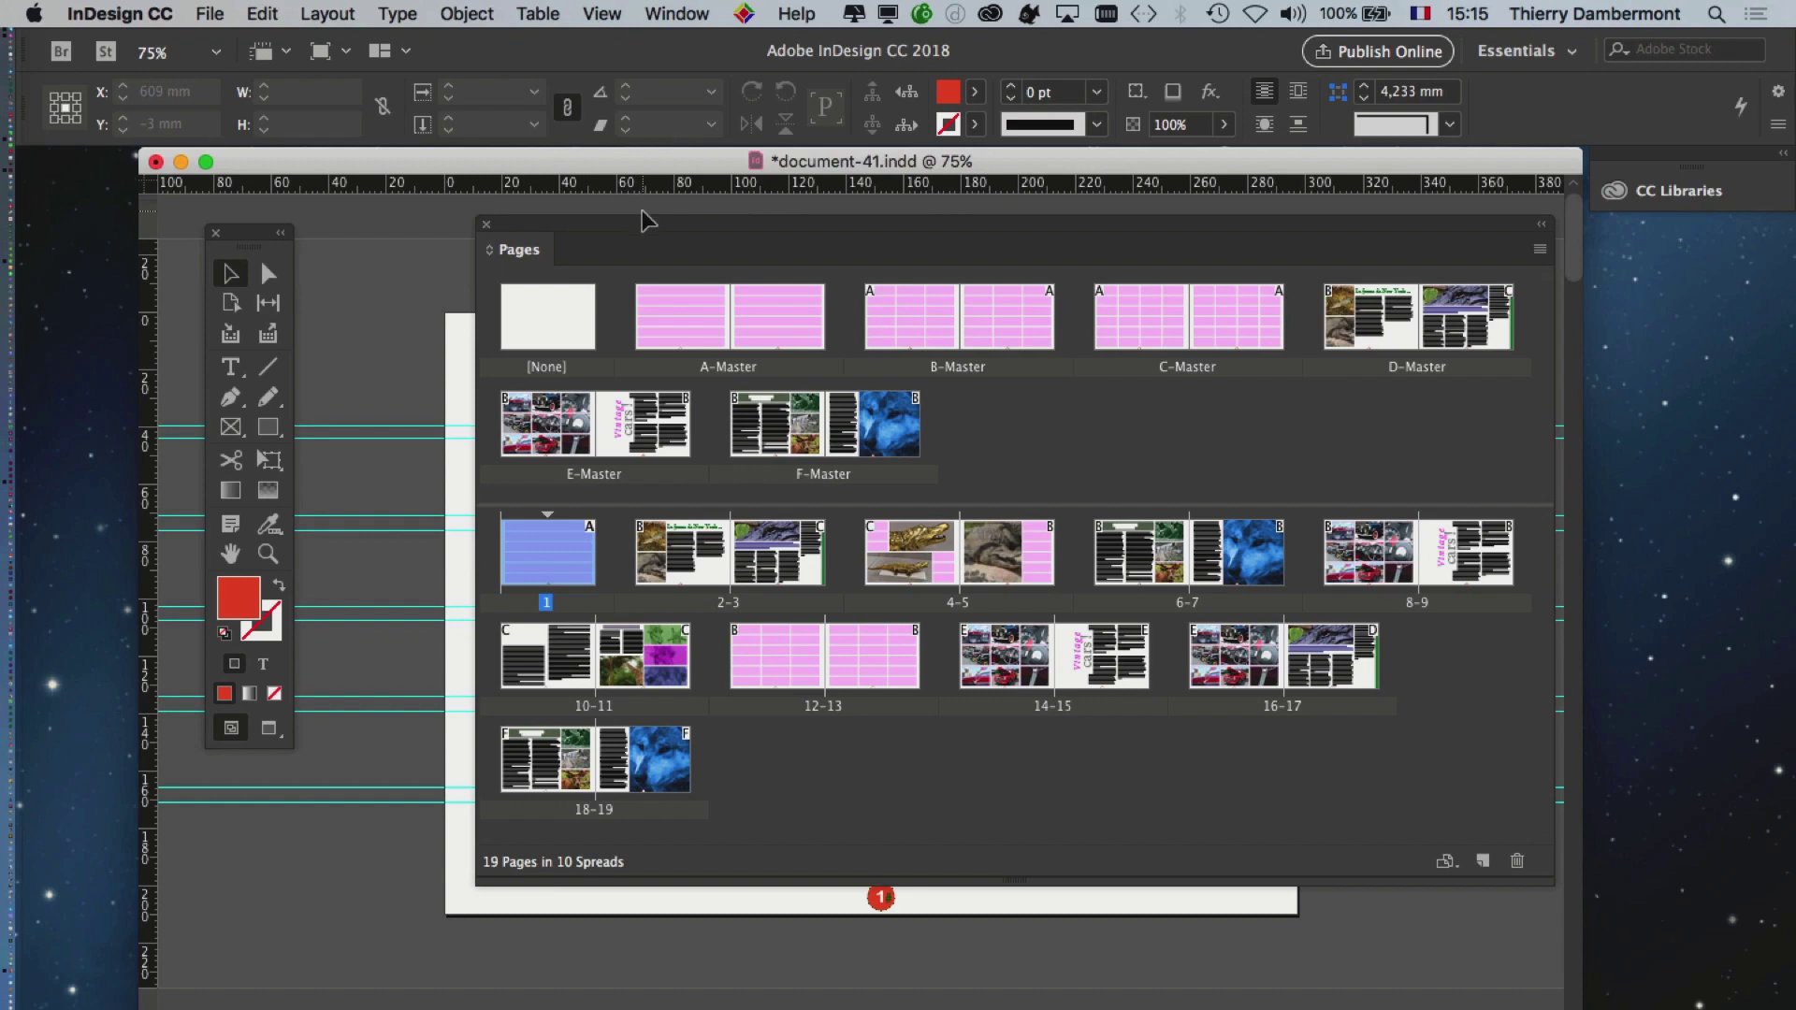
{"action": "left_click_drag", "start_coordinate": [644, 228], "coordinate": [787, 84]}
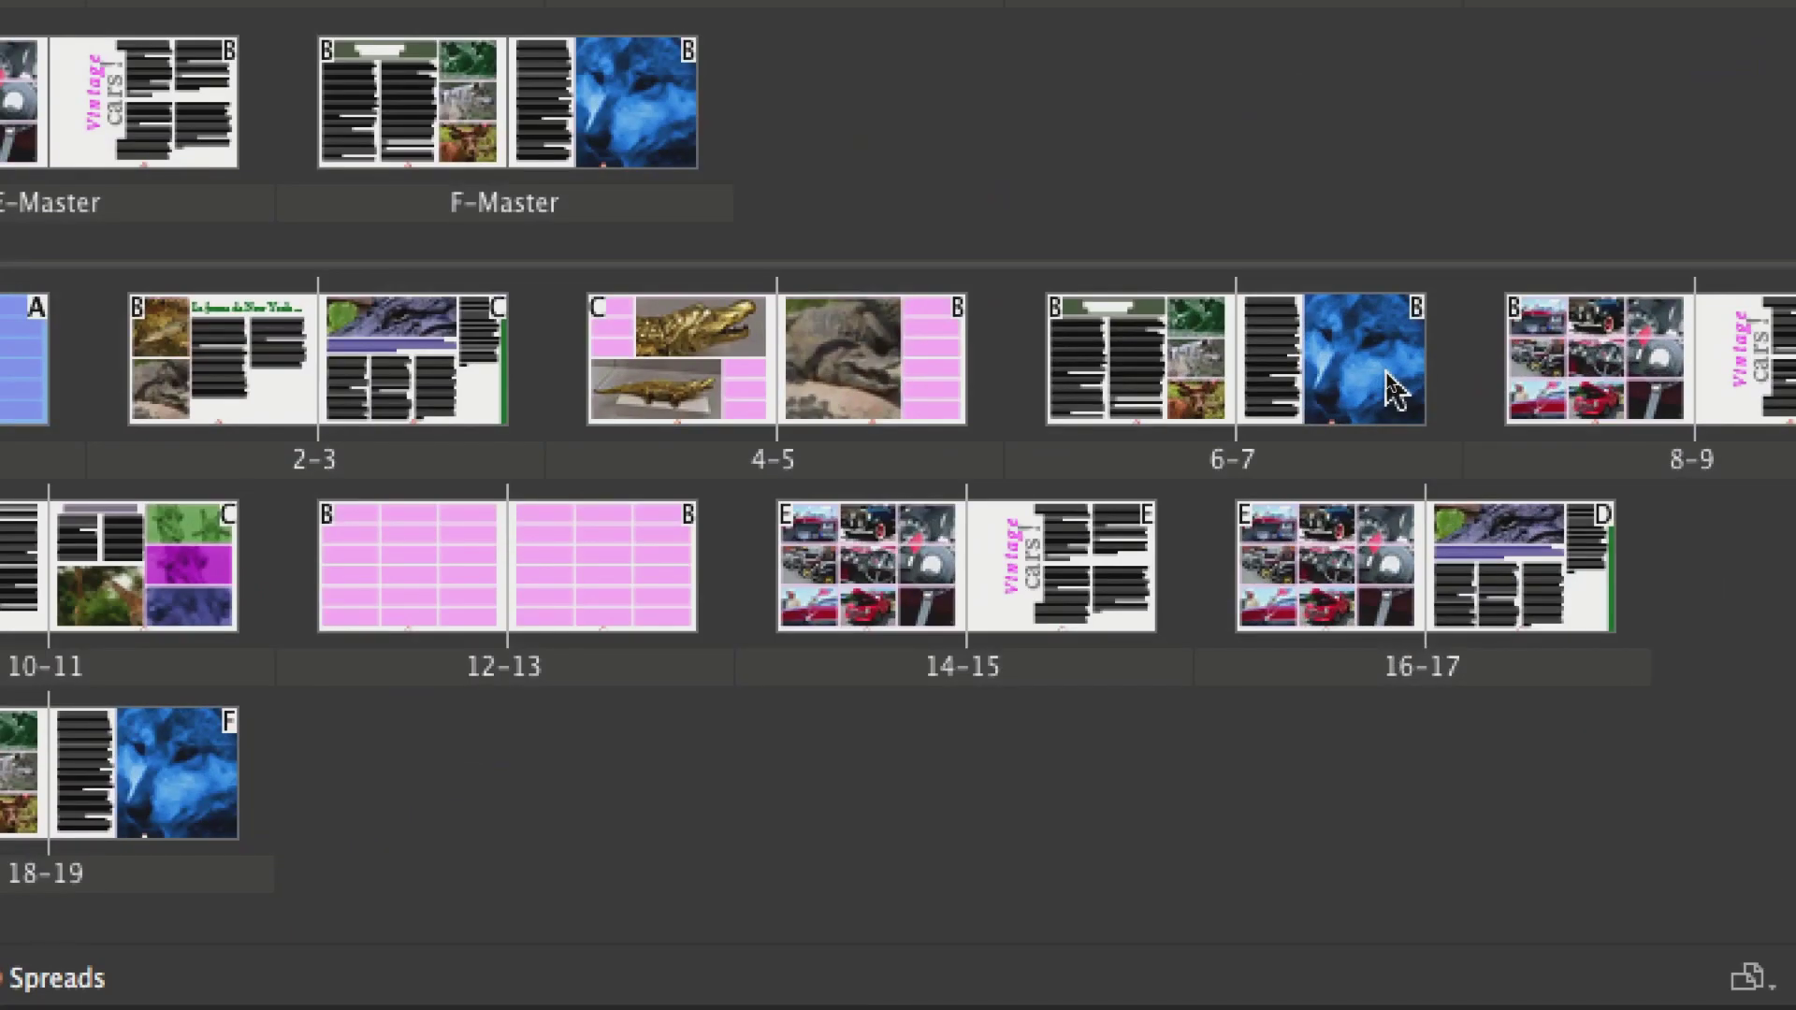
{"action": "left_click", "coordinate": [1391, 381]}
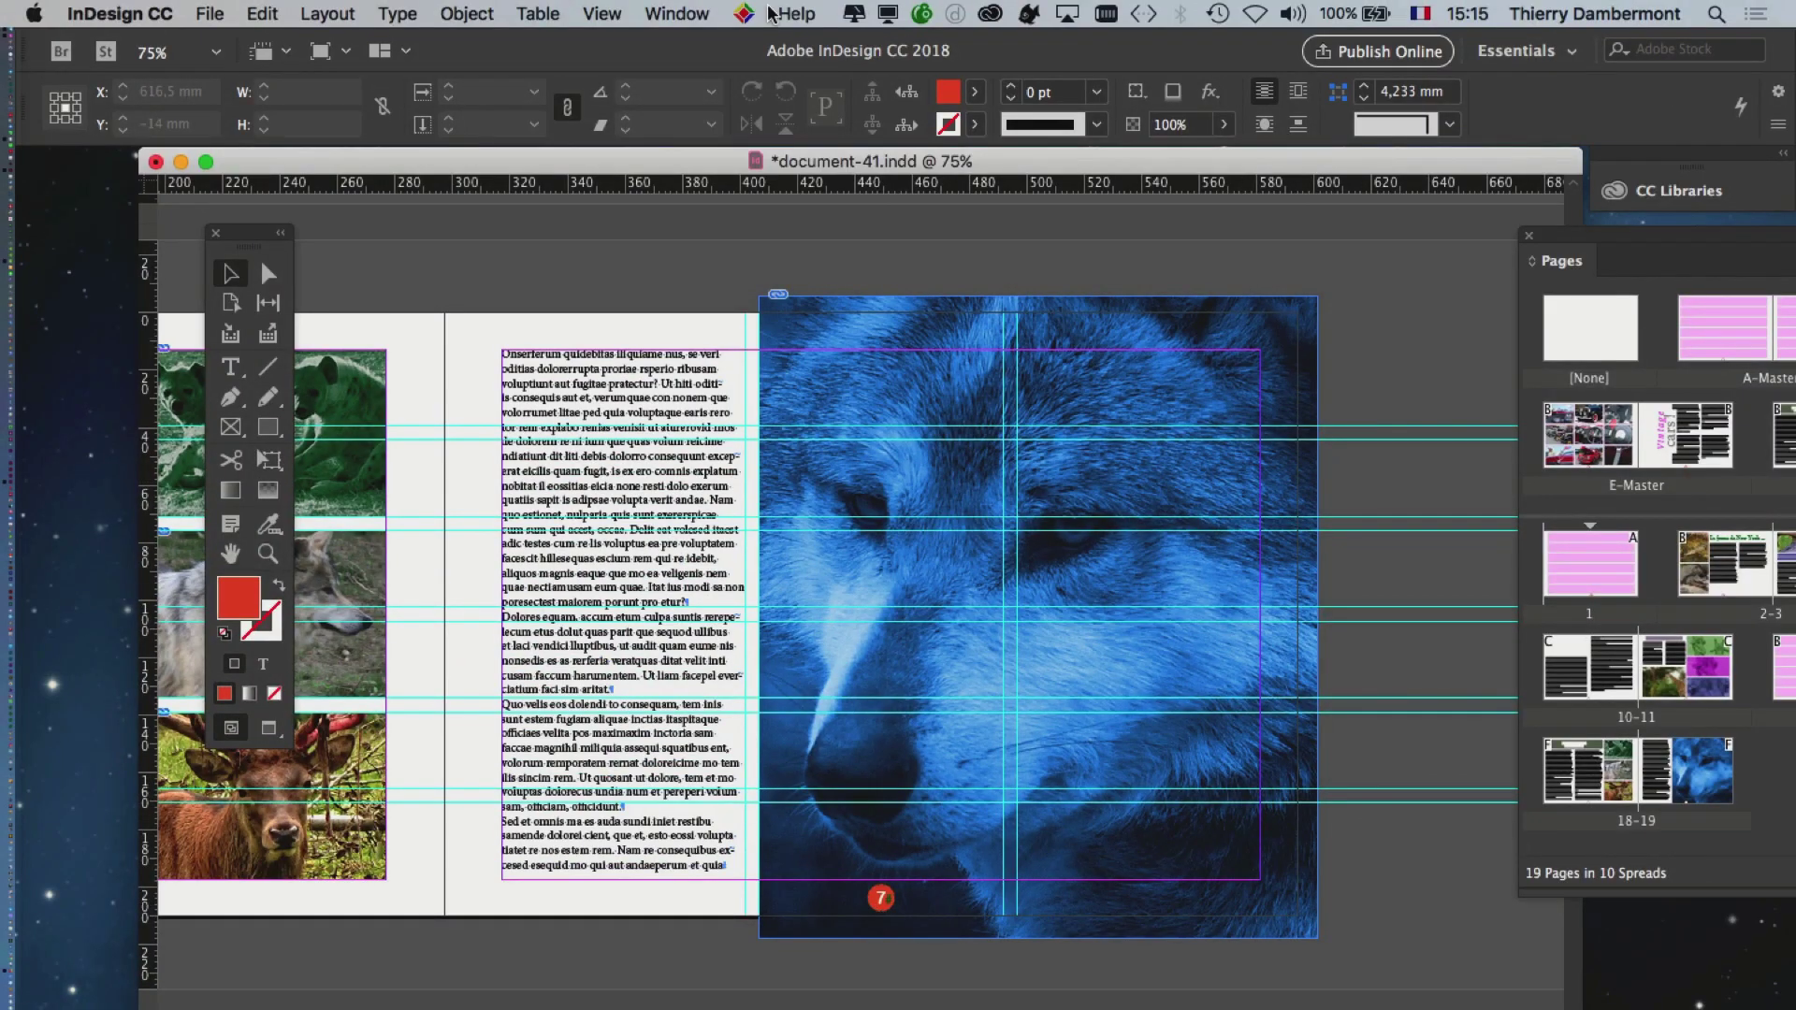
{"action": "left_click_drag", "start_coordinate": [1607, 234], "coordinate": [960, 321]}
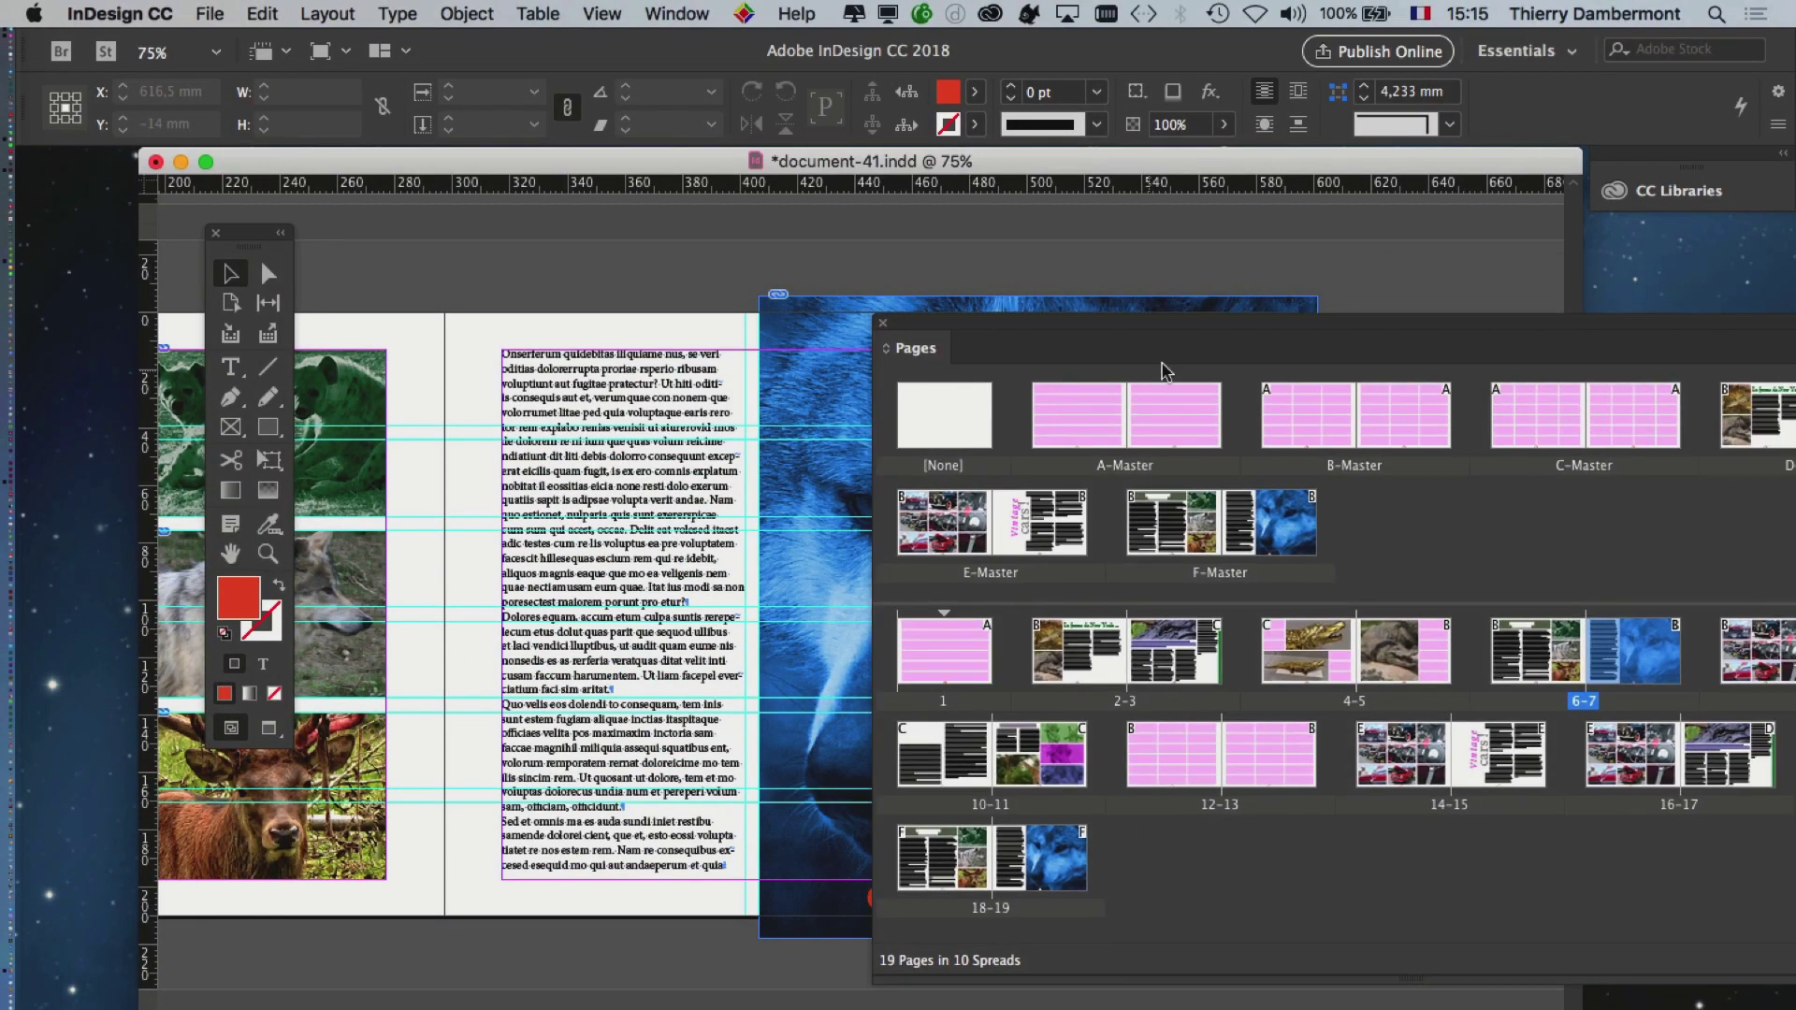
{"action": "left_click_drag", "start_coordinate": [1084, 320], "coordinate": [1576, 341]}
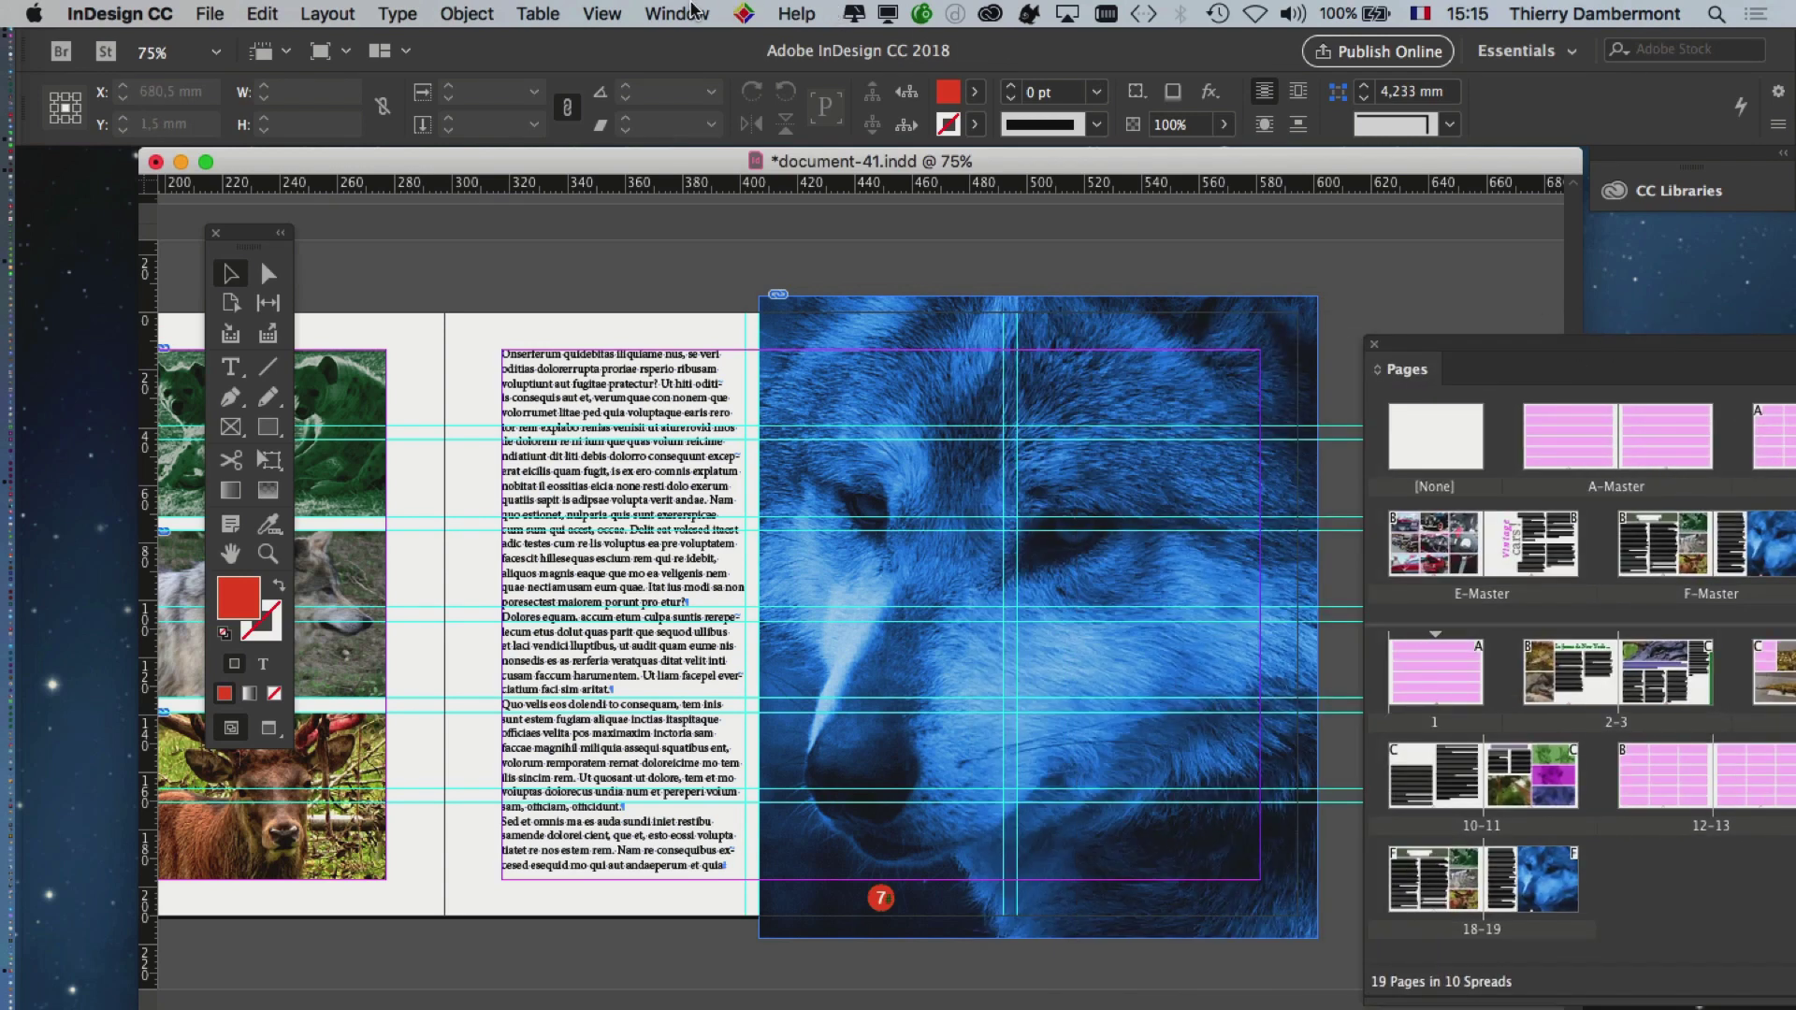
- Examine where the numérotation layer sits in the layer stack, and close the layer list
{"action": "left_click", "coordinate": [693, 11]}
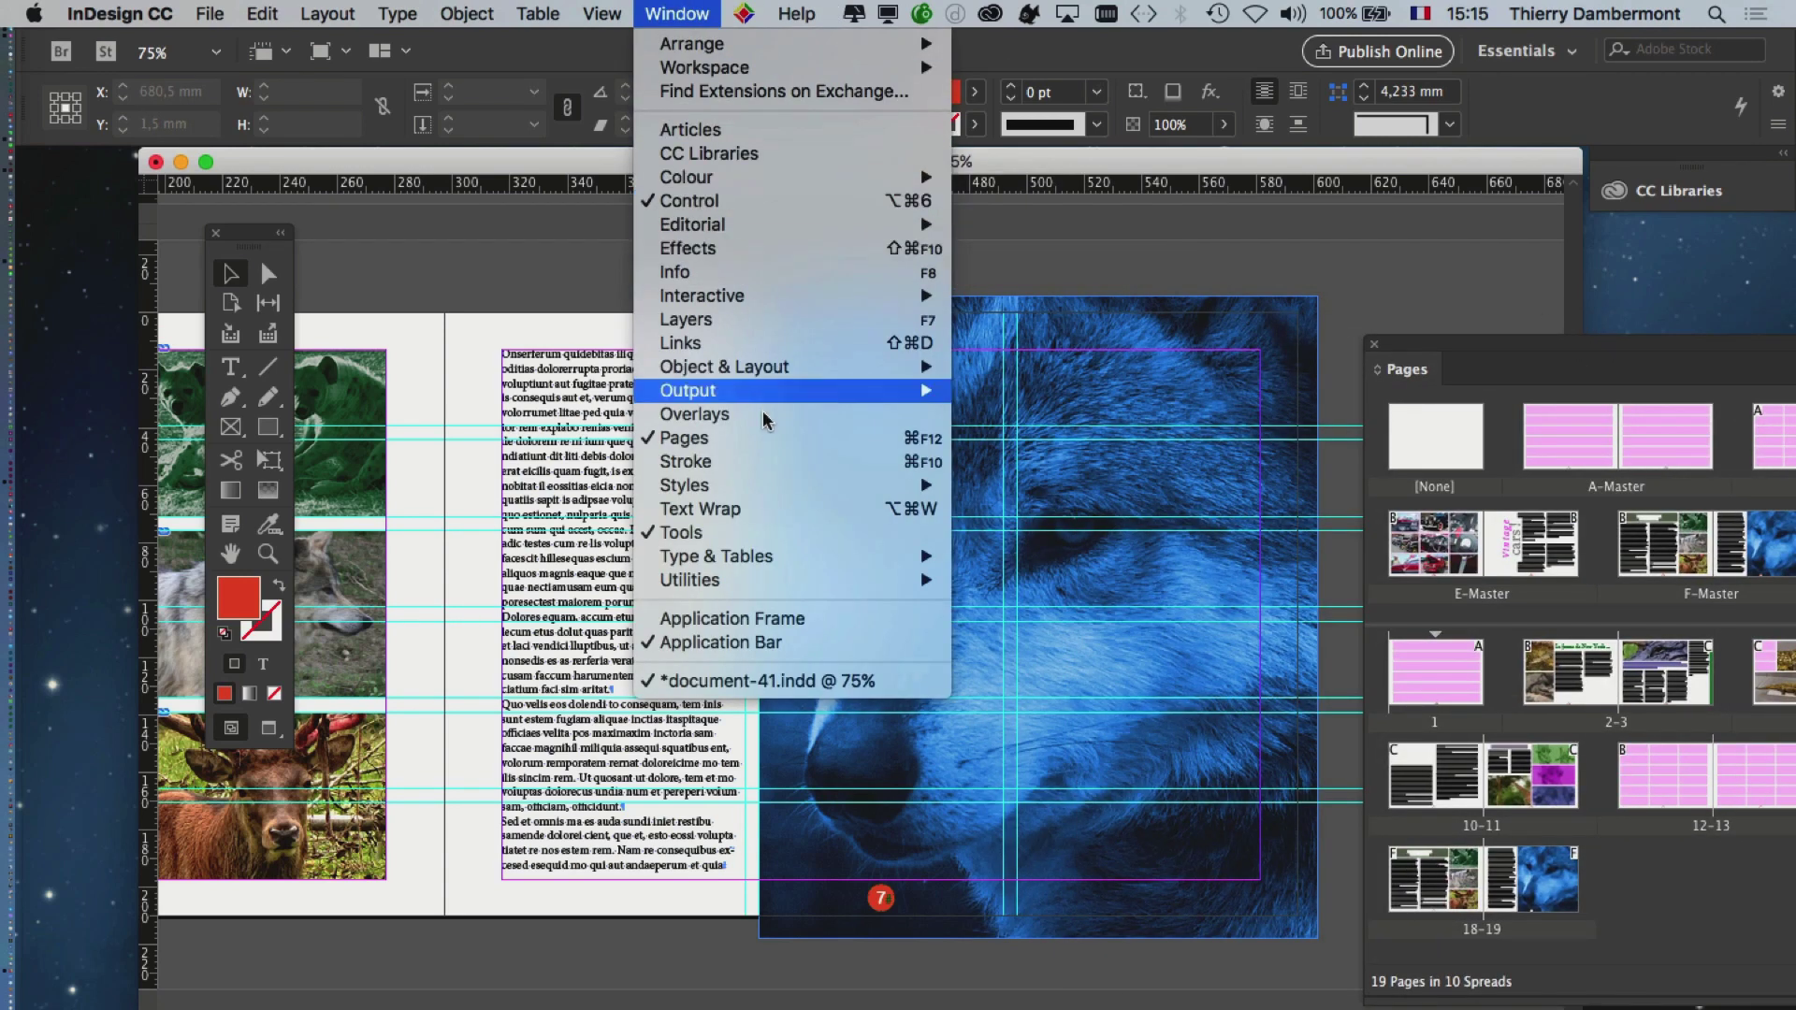
{"action": "left_click", "coordinate": [711, 319]}
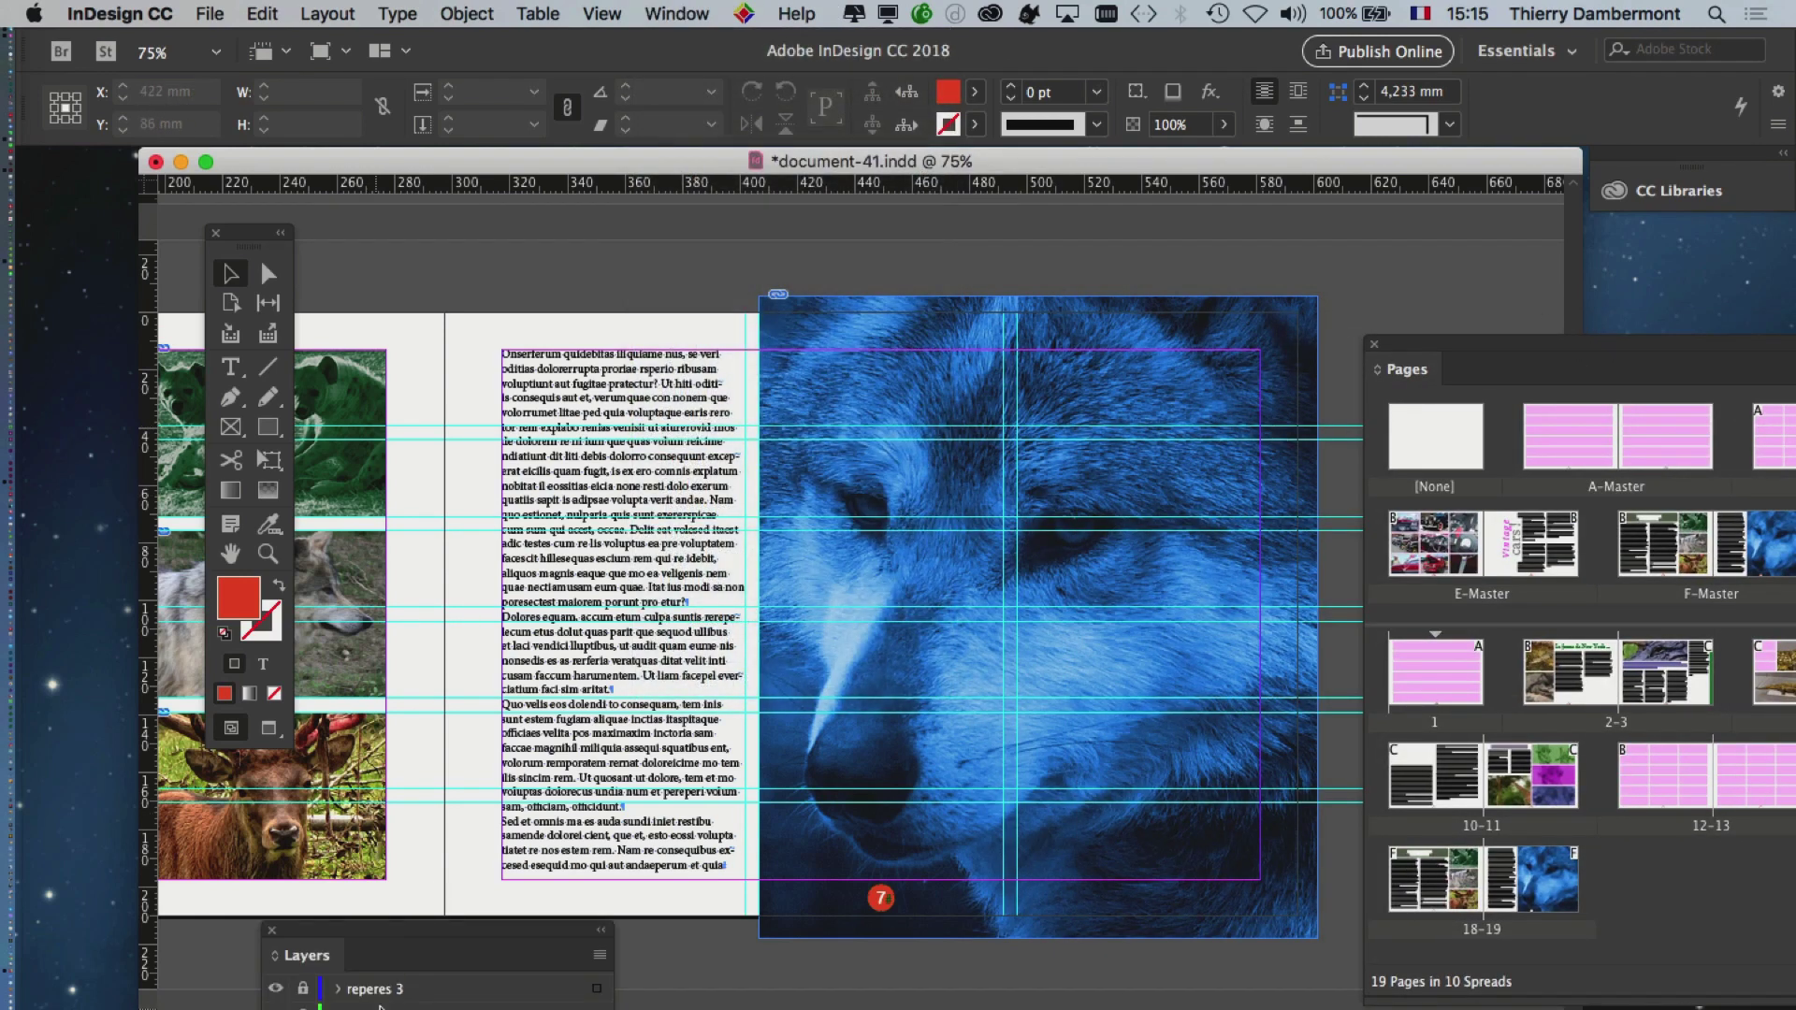
{"action": "left_click_drag", "start_coordinate": [465, 931], "coordinate": [941, 236]}
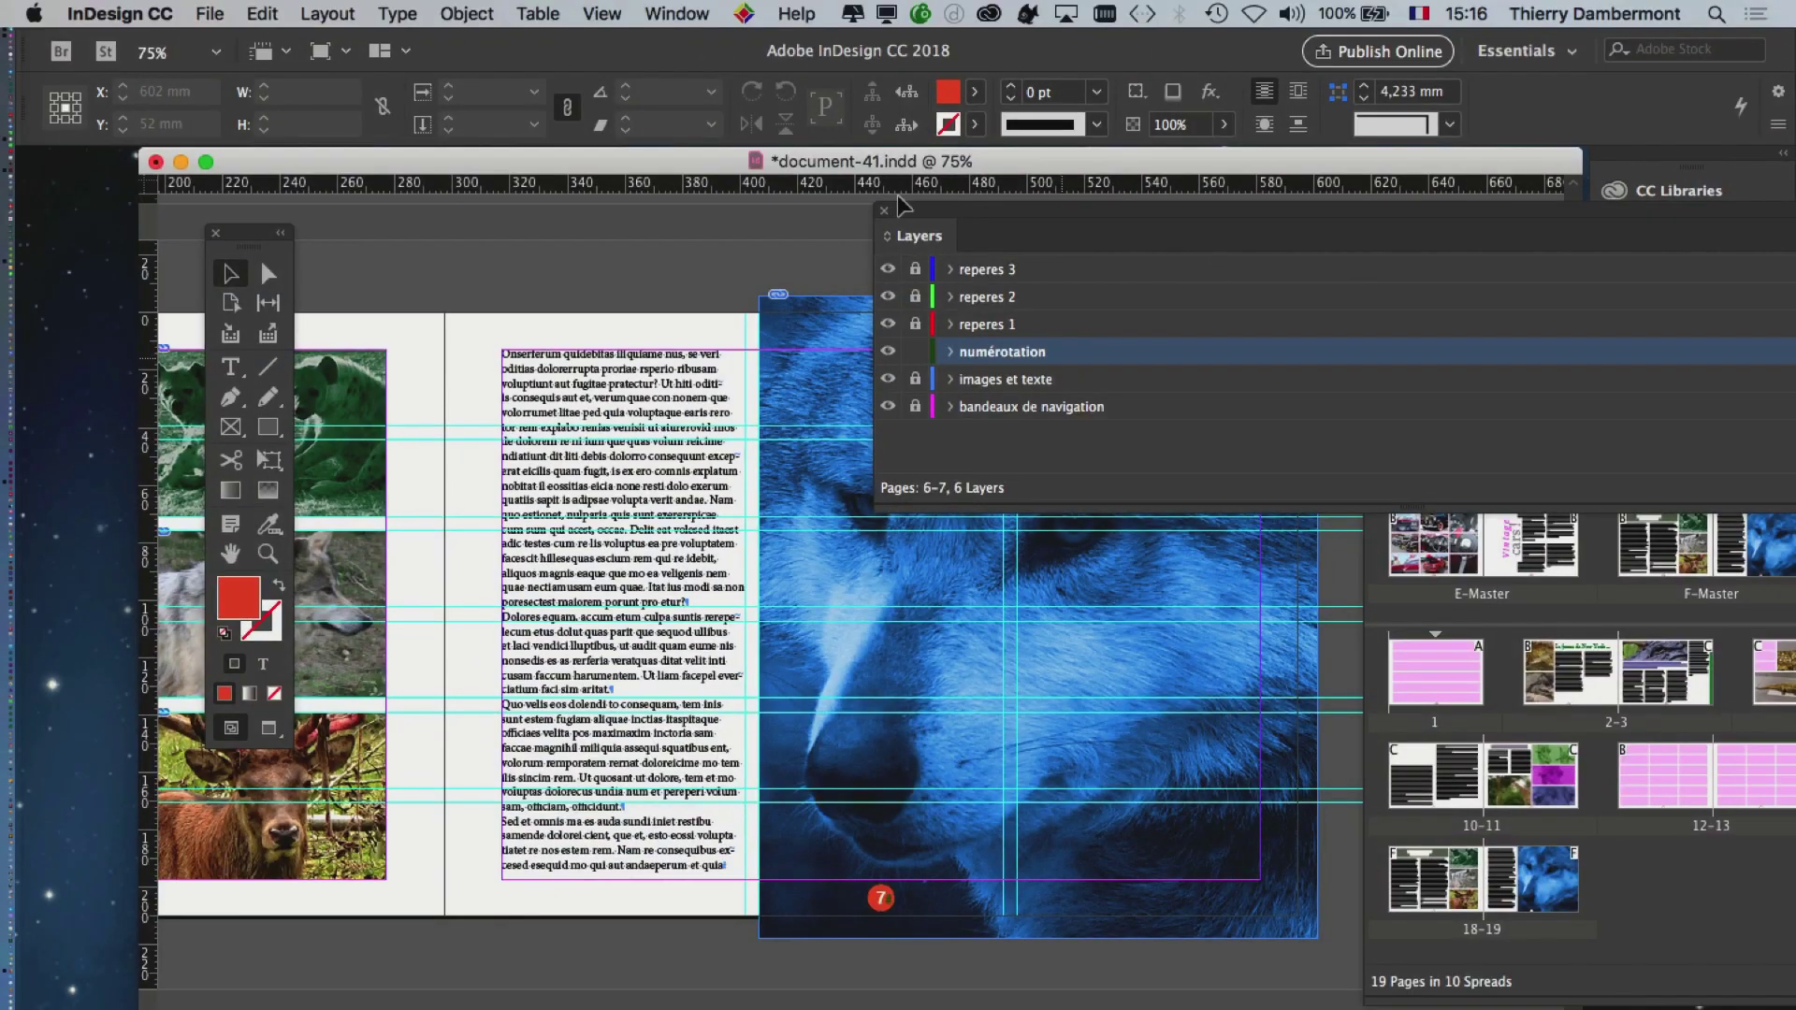
{"action": "left_click", "coordinate": [523, 2]}
- Examine page 7's number circle up close where it overlaps the blue wolf picture
{"action": "left_click_drag", "start_coordinate": [1417, 345], "coordinate": [1529, 339]}
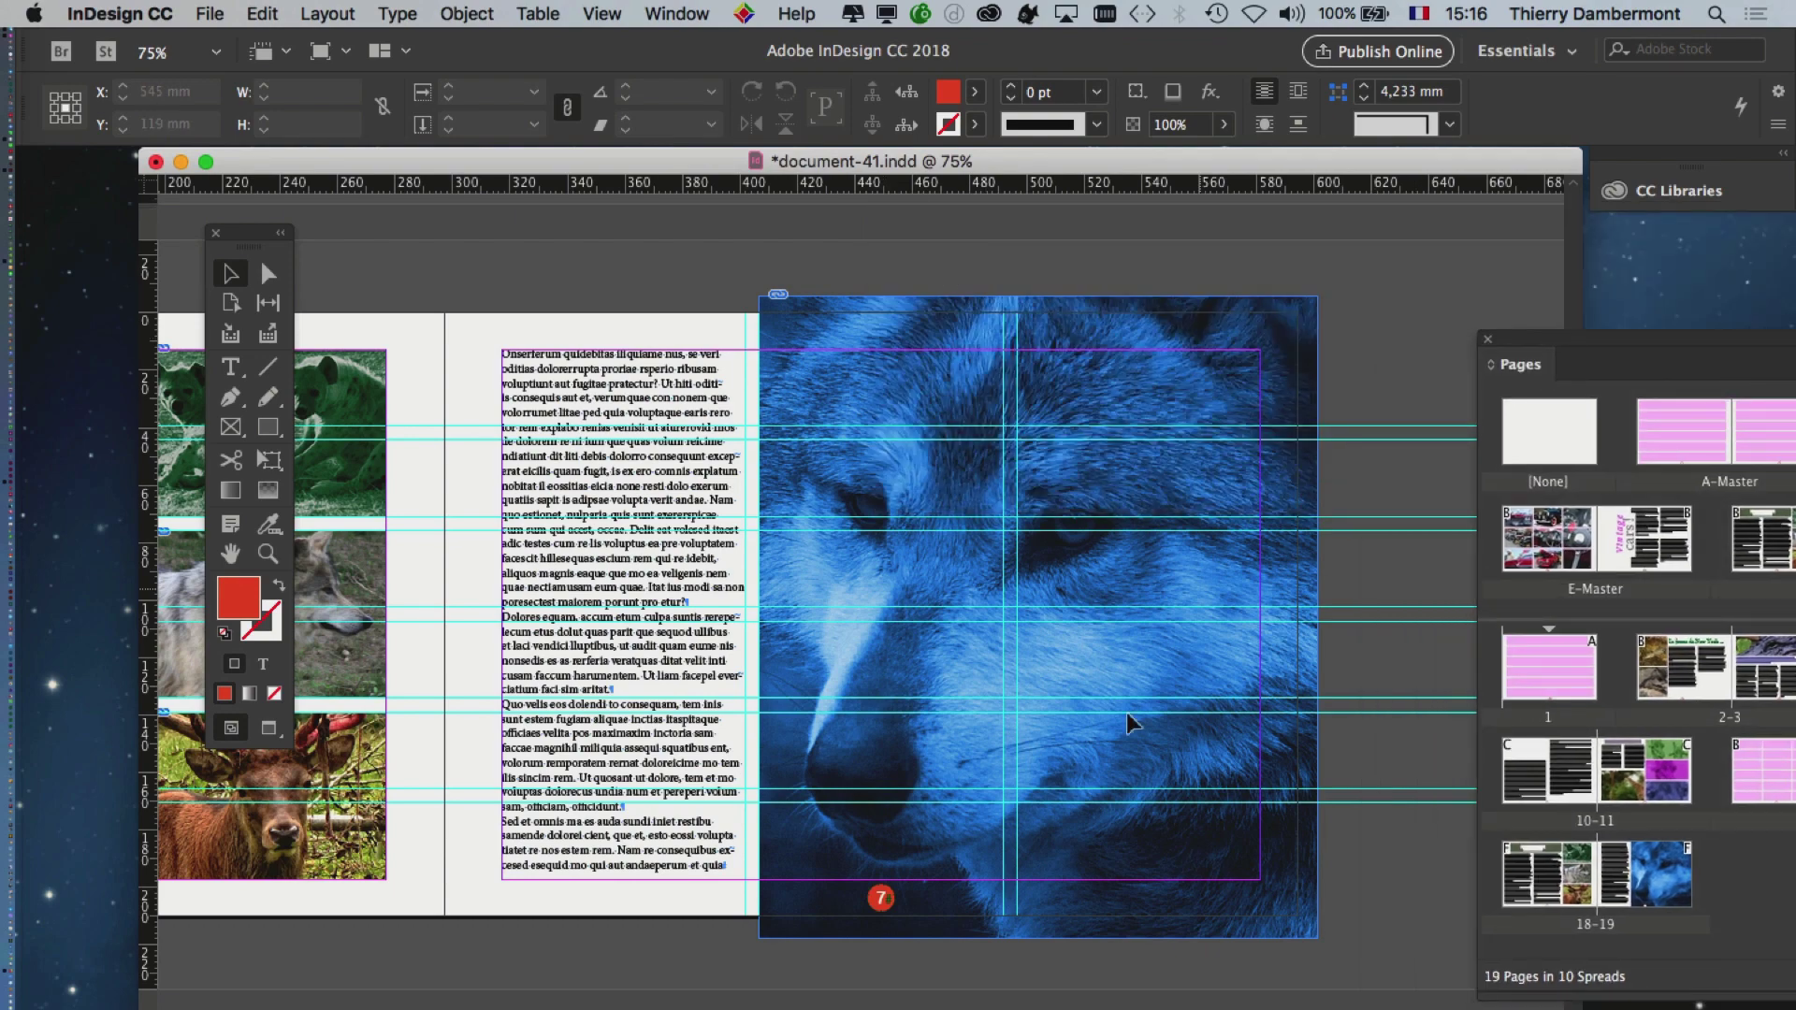
{"action": "scroll", "coordinate": [903, 898], "scroll_direction": "up", "scroll_amount": 2}
{"action": "scroll", "coordinate": [902, 897], "scroll_direction": "up", "scroll_amount": 1}
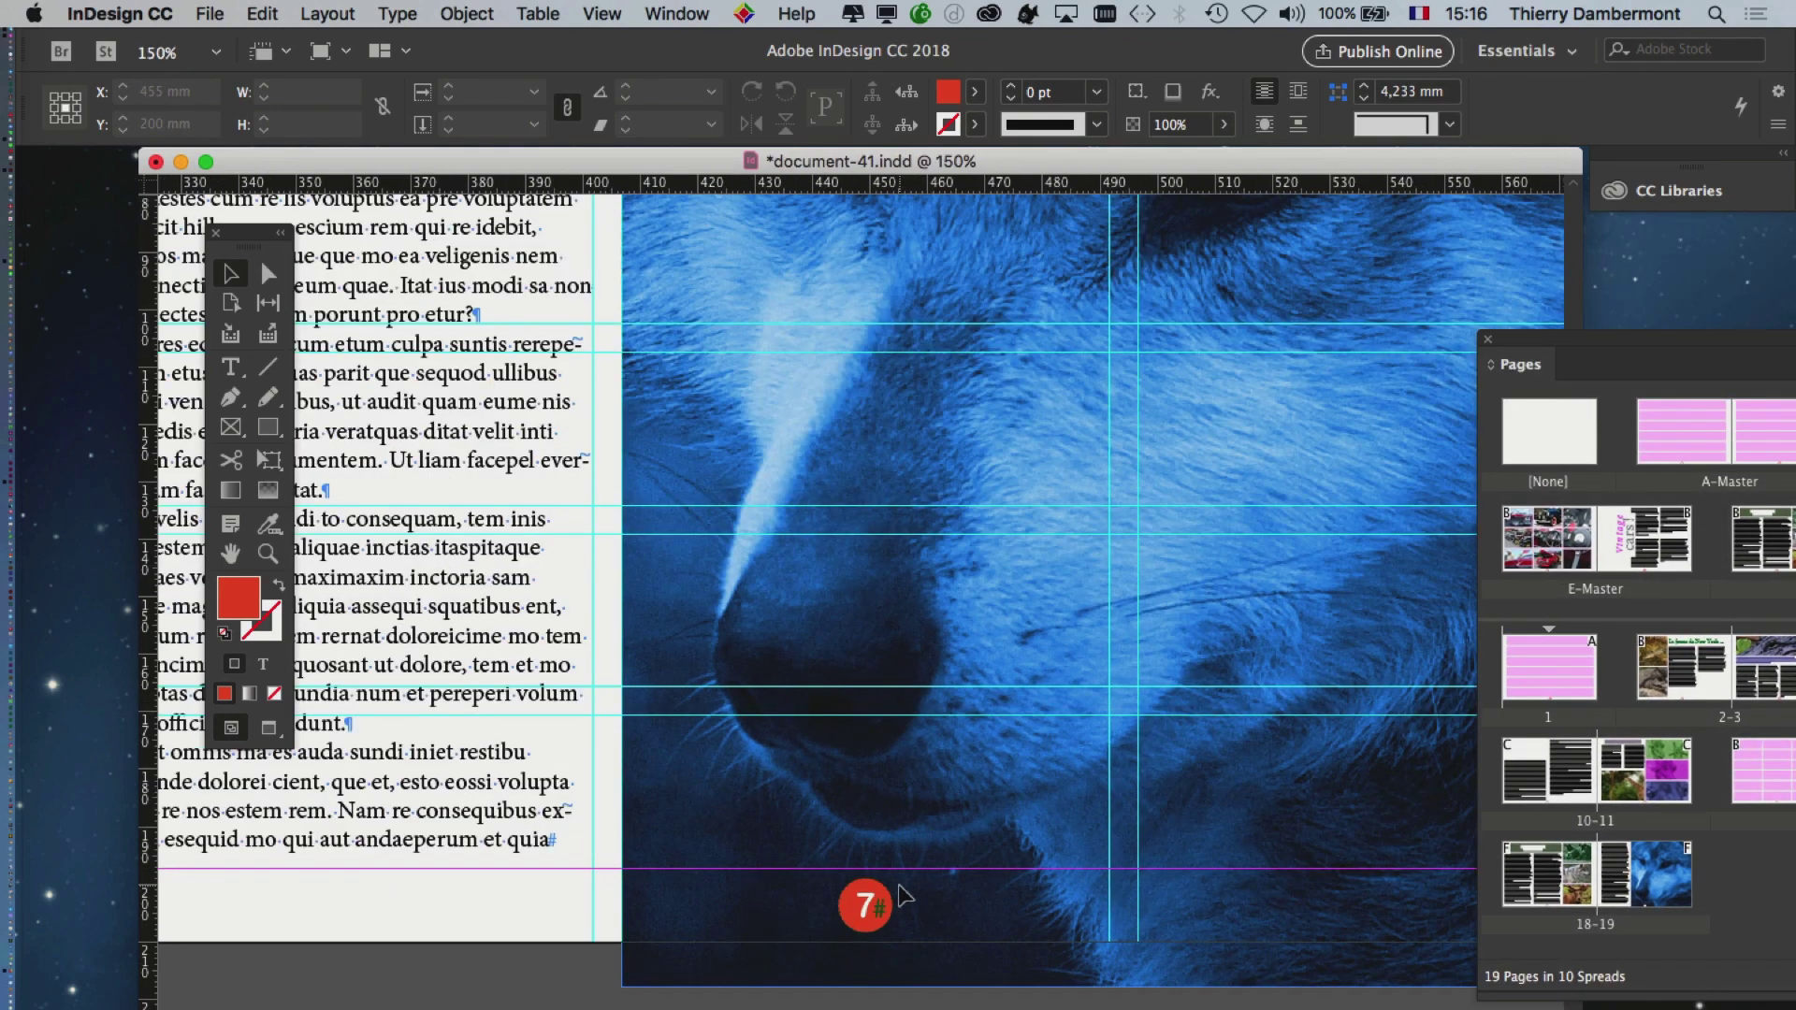
{"action": "left_click_drag", "start_coordinate": [911, 841], "coordinate": [1046, 677]}
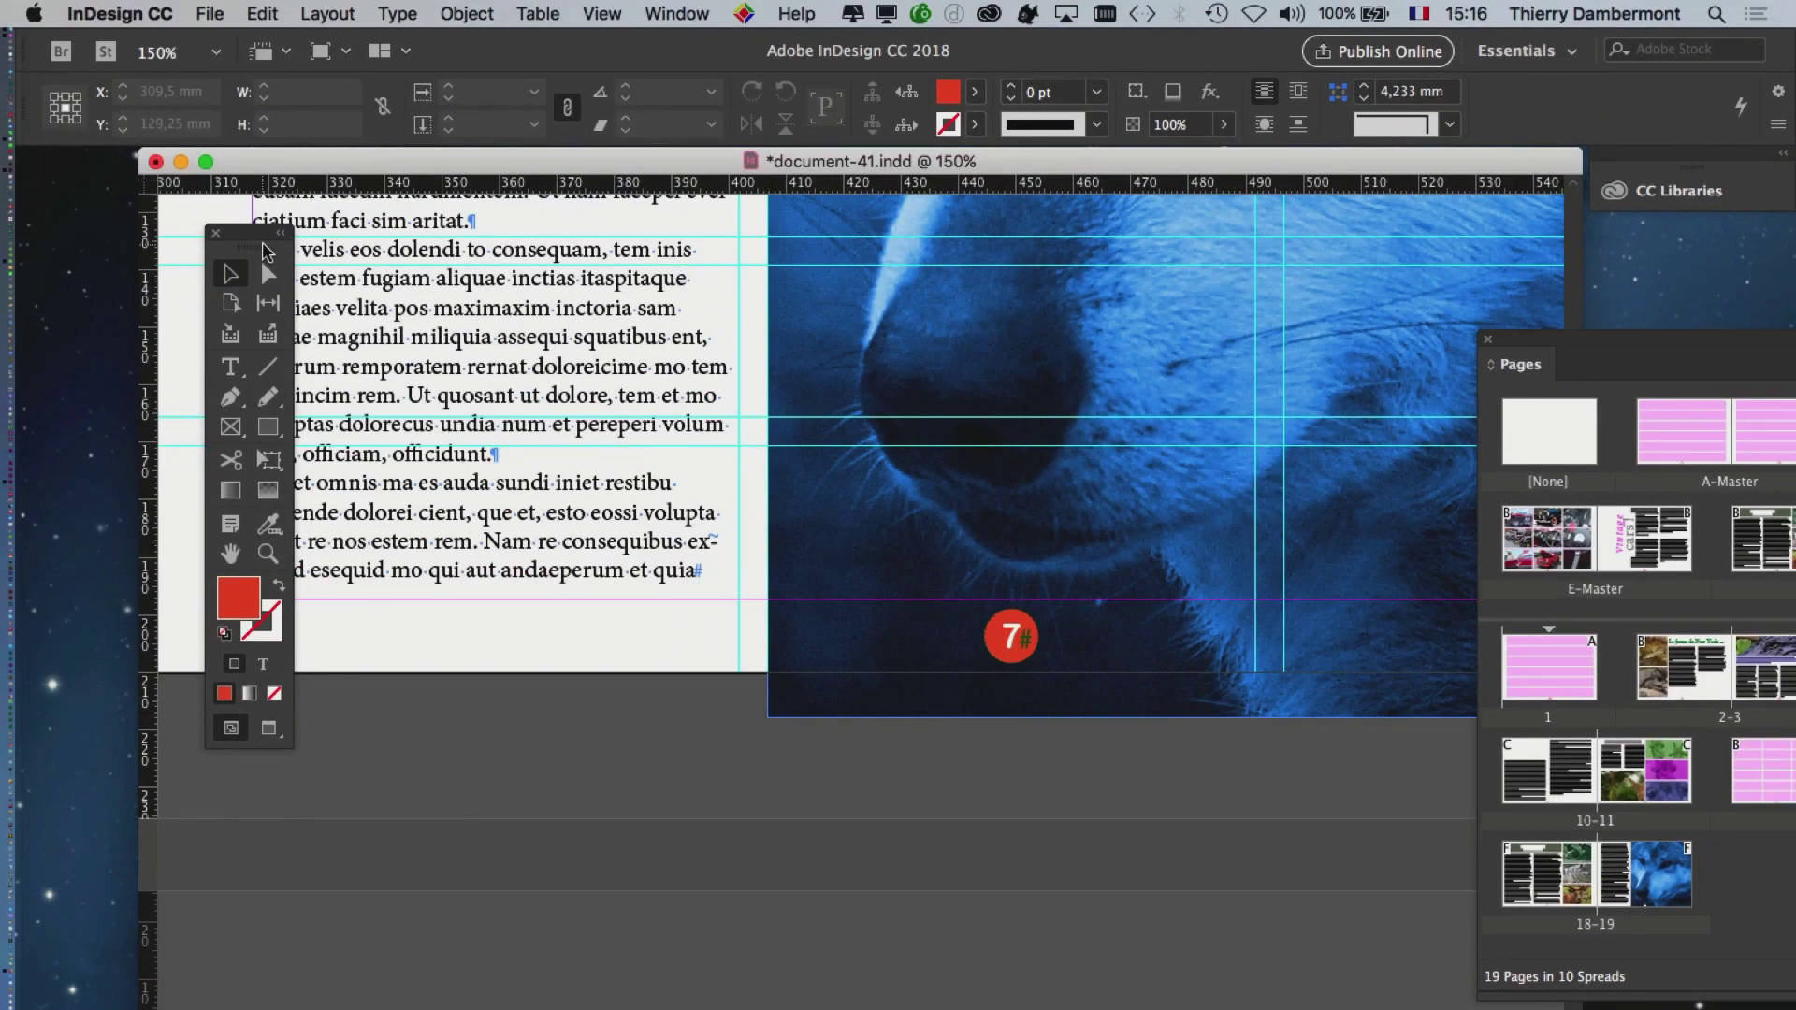
- Move page 7's number circle off the blue wolf picture into the margin below the text column
{"action": "left_click_drag", "start_coordinate": [262, 243], "coordinate": [792, 384]}
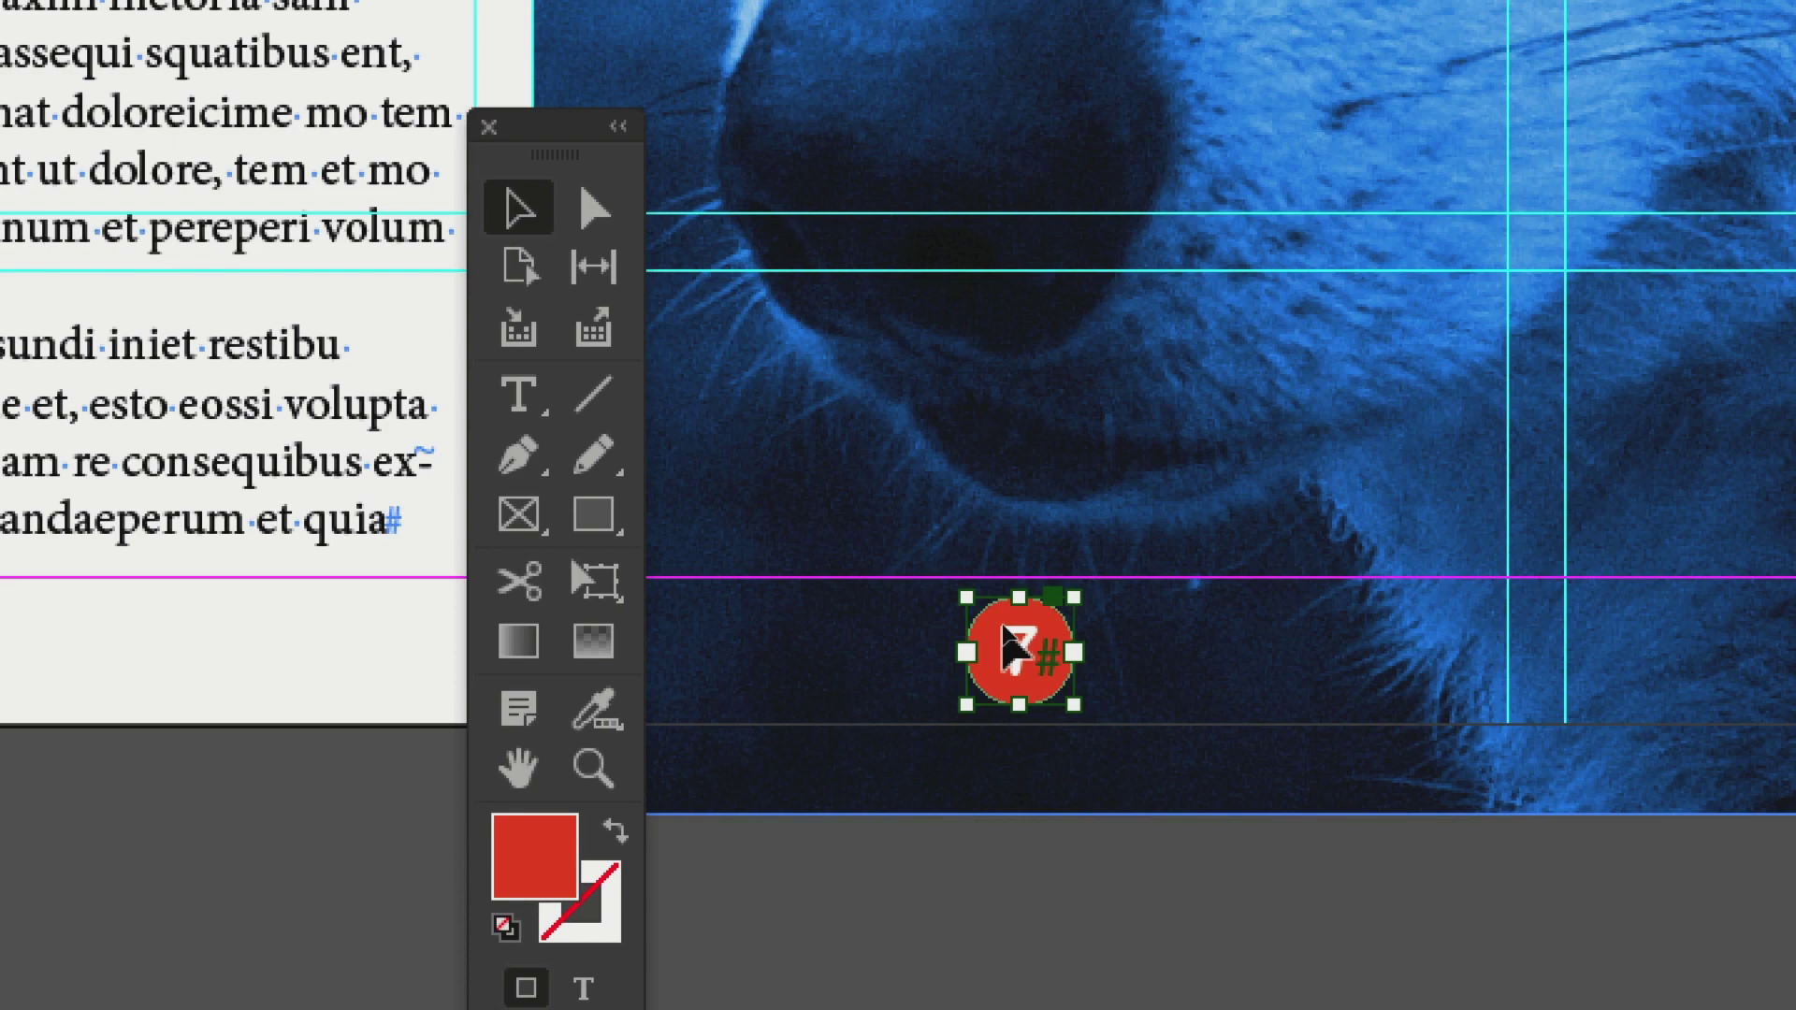
{"action": "left_click_drag", "start_coordinate": [1010, 646], "coordinate": [154, 655]}
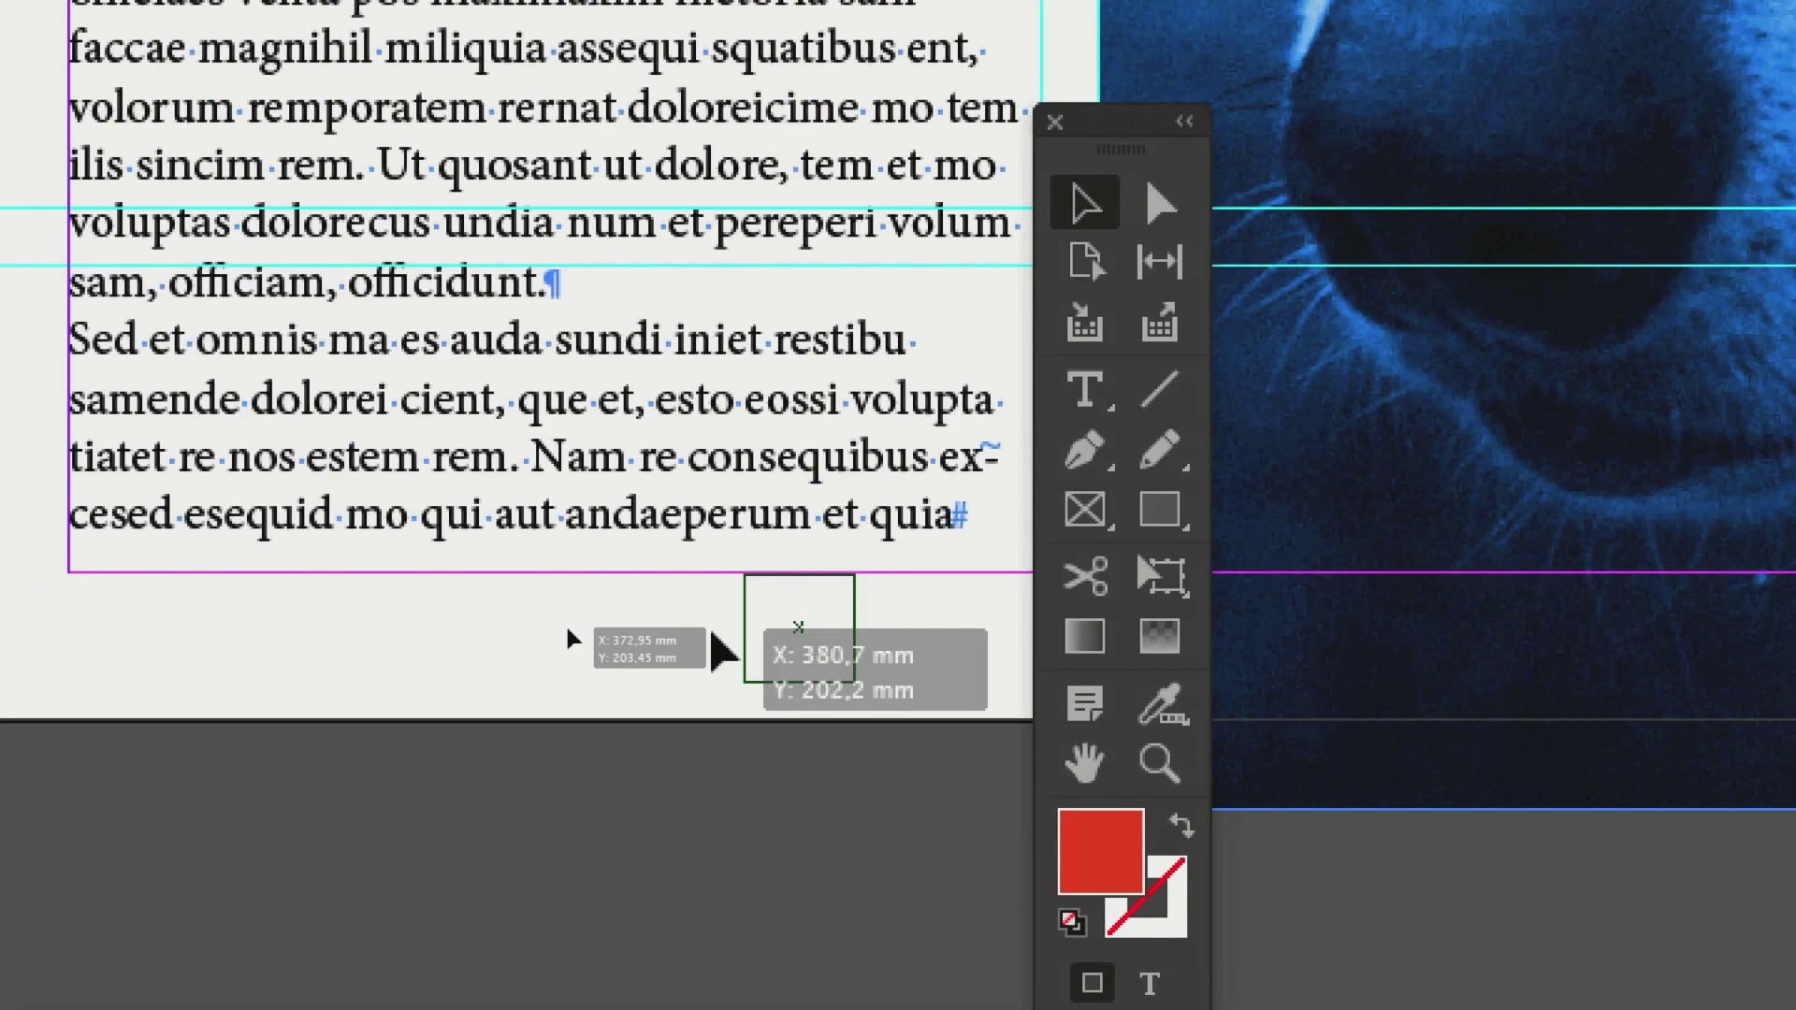
{"action": "left_click_drag", "start_coordinate": [721, 650], "coordinate": [692, 646]}
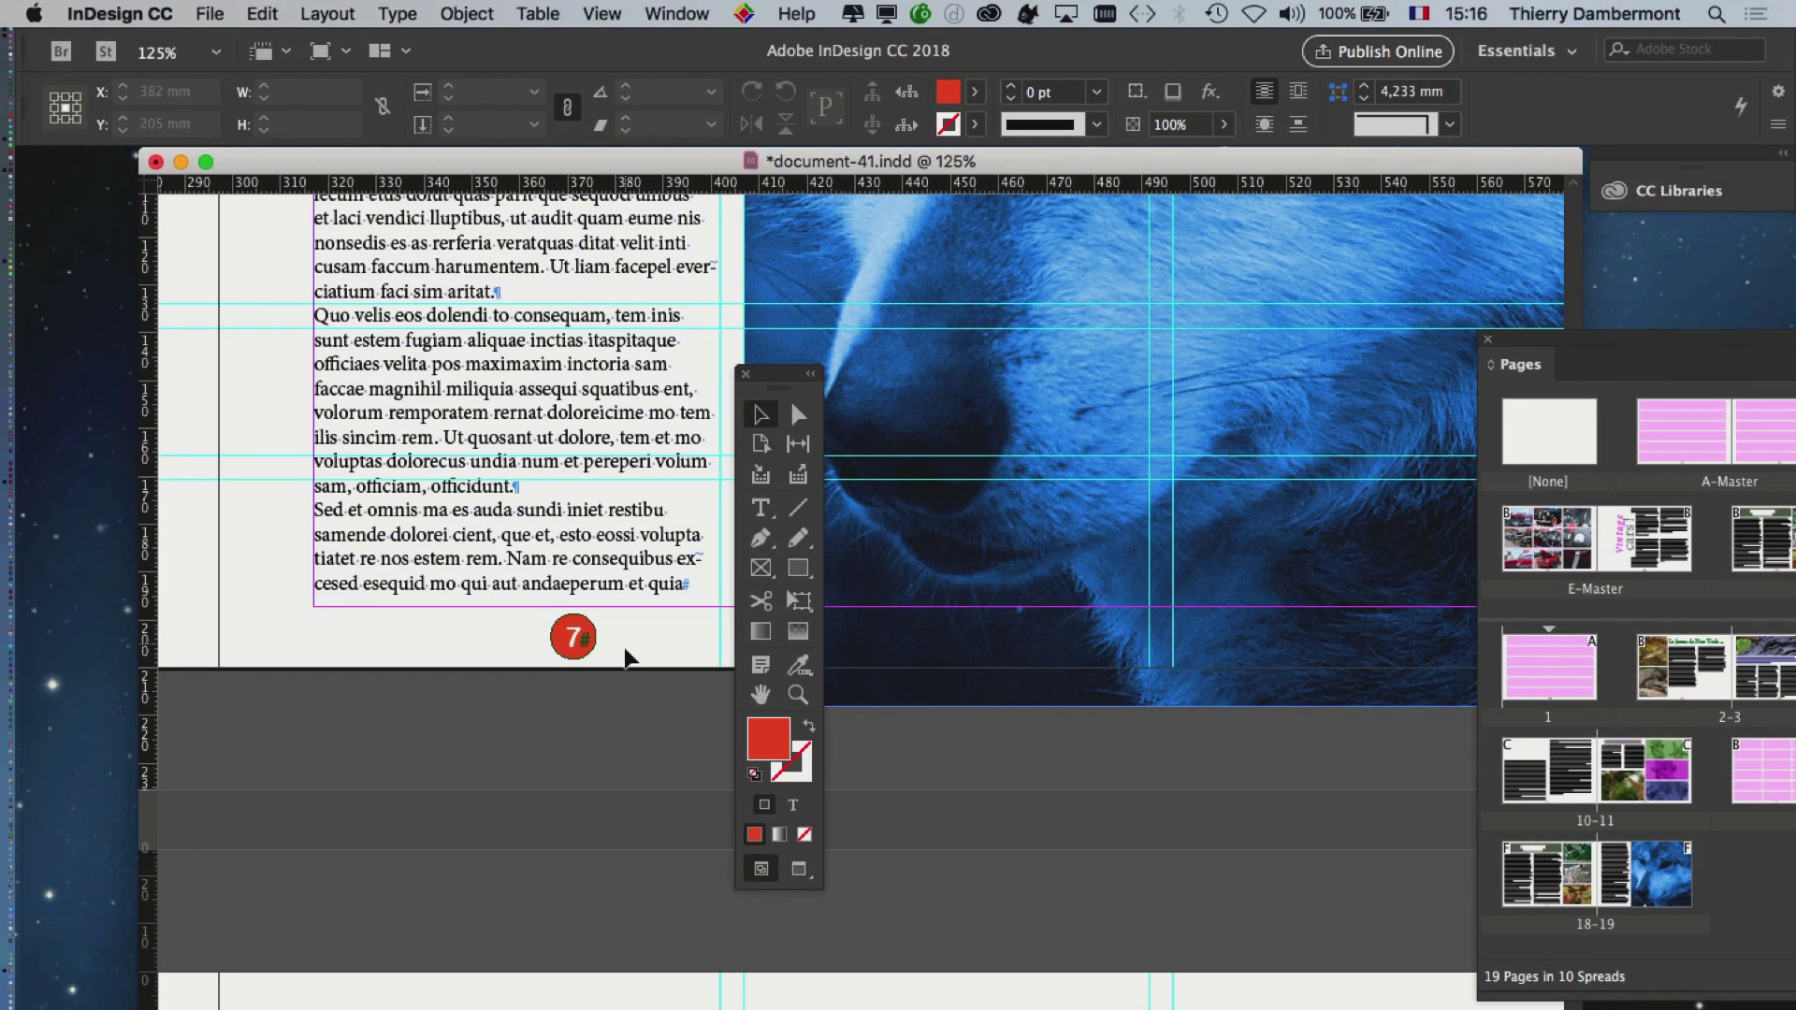
{"action": "left_click_drag", "start_coordinate": [625, 649], "coordinate": [595, 646]}
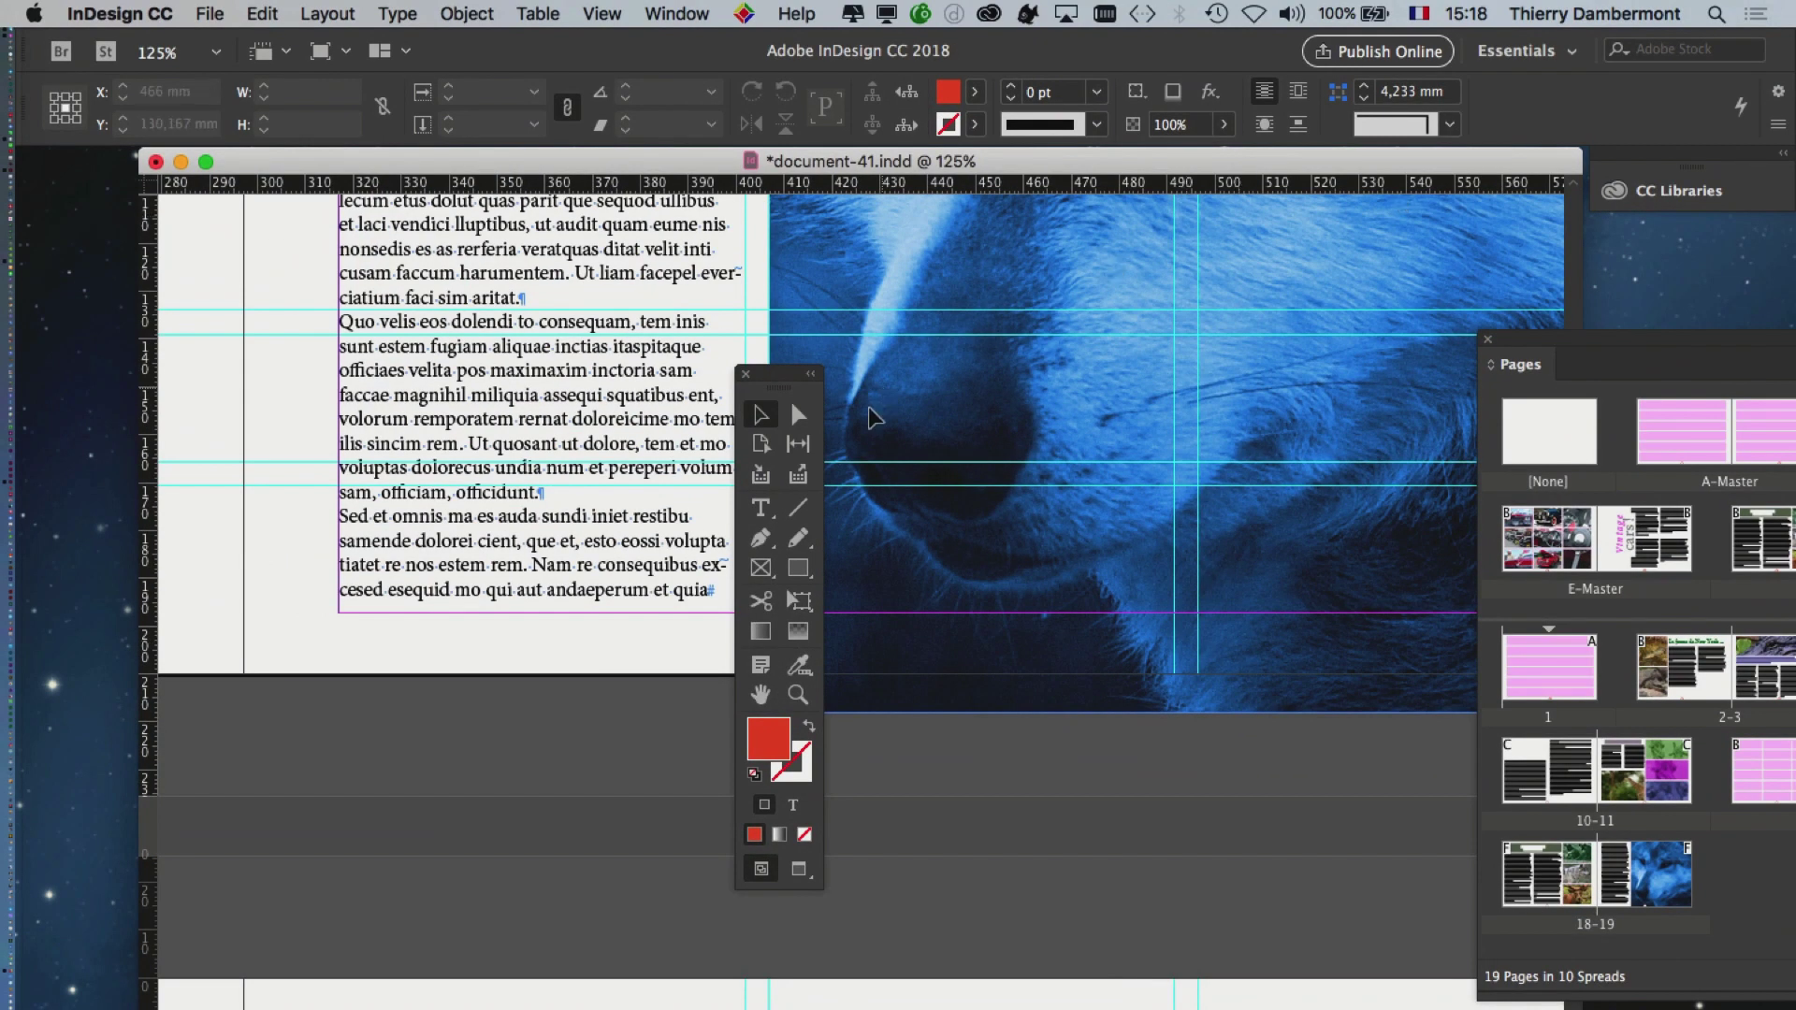
- Find the spread based on F-Master in the page overview and display pages 18–19 clear of the floating palettes
{"action": "left_click_drag", "start_coordinate": [785, 383], "coordinate": [388, 320]}
{"action": "scroll", "coordinate": [845, 601], "scroll_direction": "down", "scroll_amount": 2}
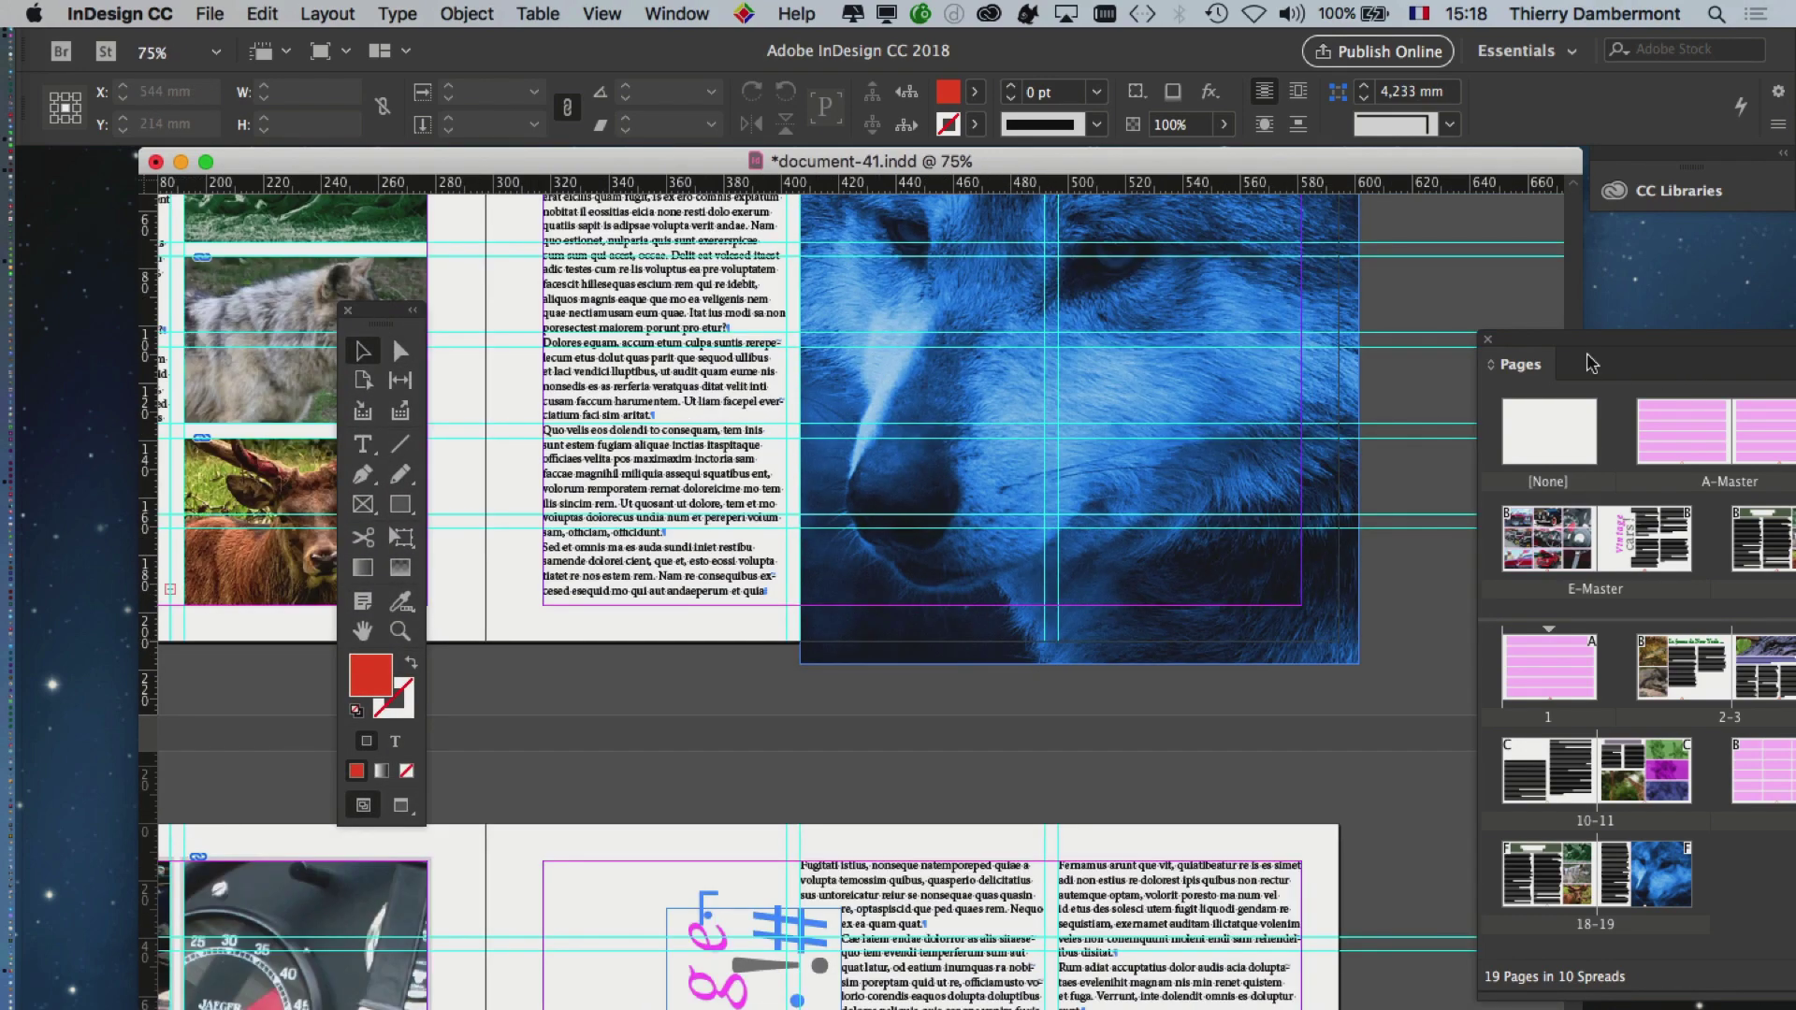
{"action": "left_click_drag", "start_coordinate": [1601, 344], "coordinate": [925, 254]}
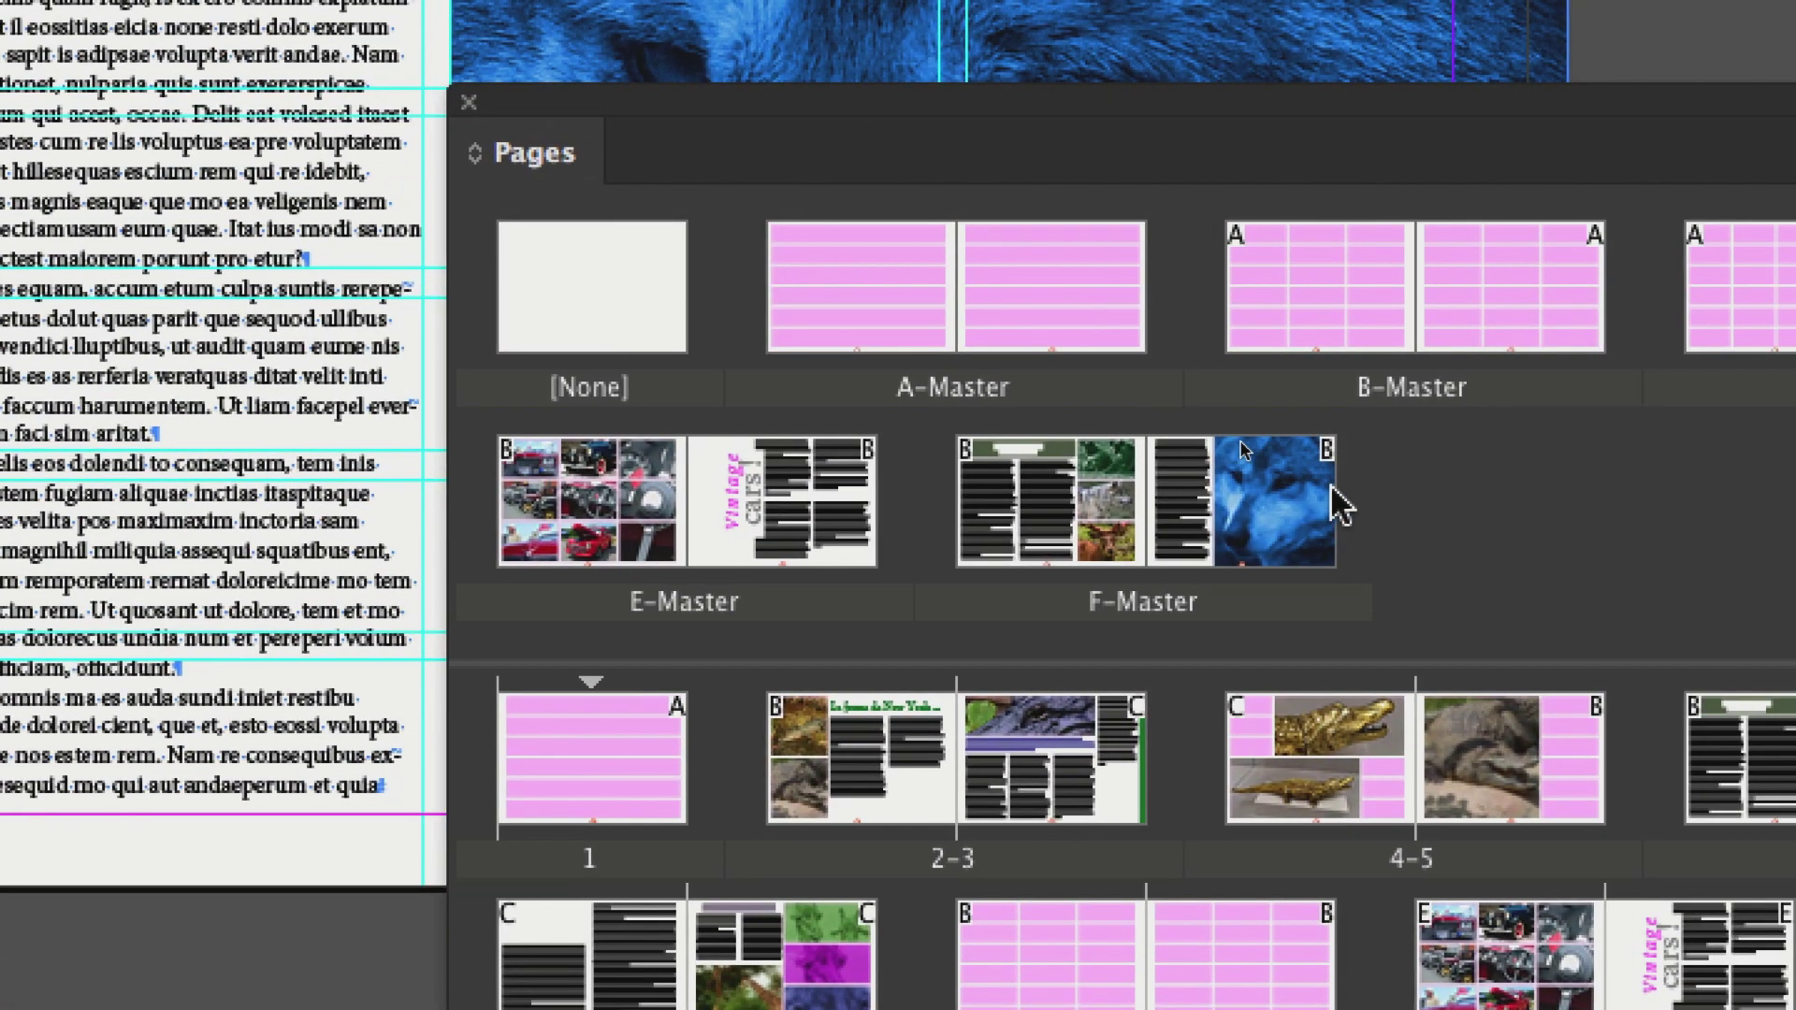
{"action": "left_click_drag", "start_coordinate": [1340, 505], "coordinate": [695, 1009]}
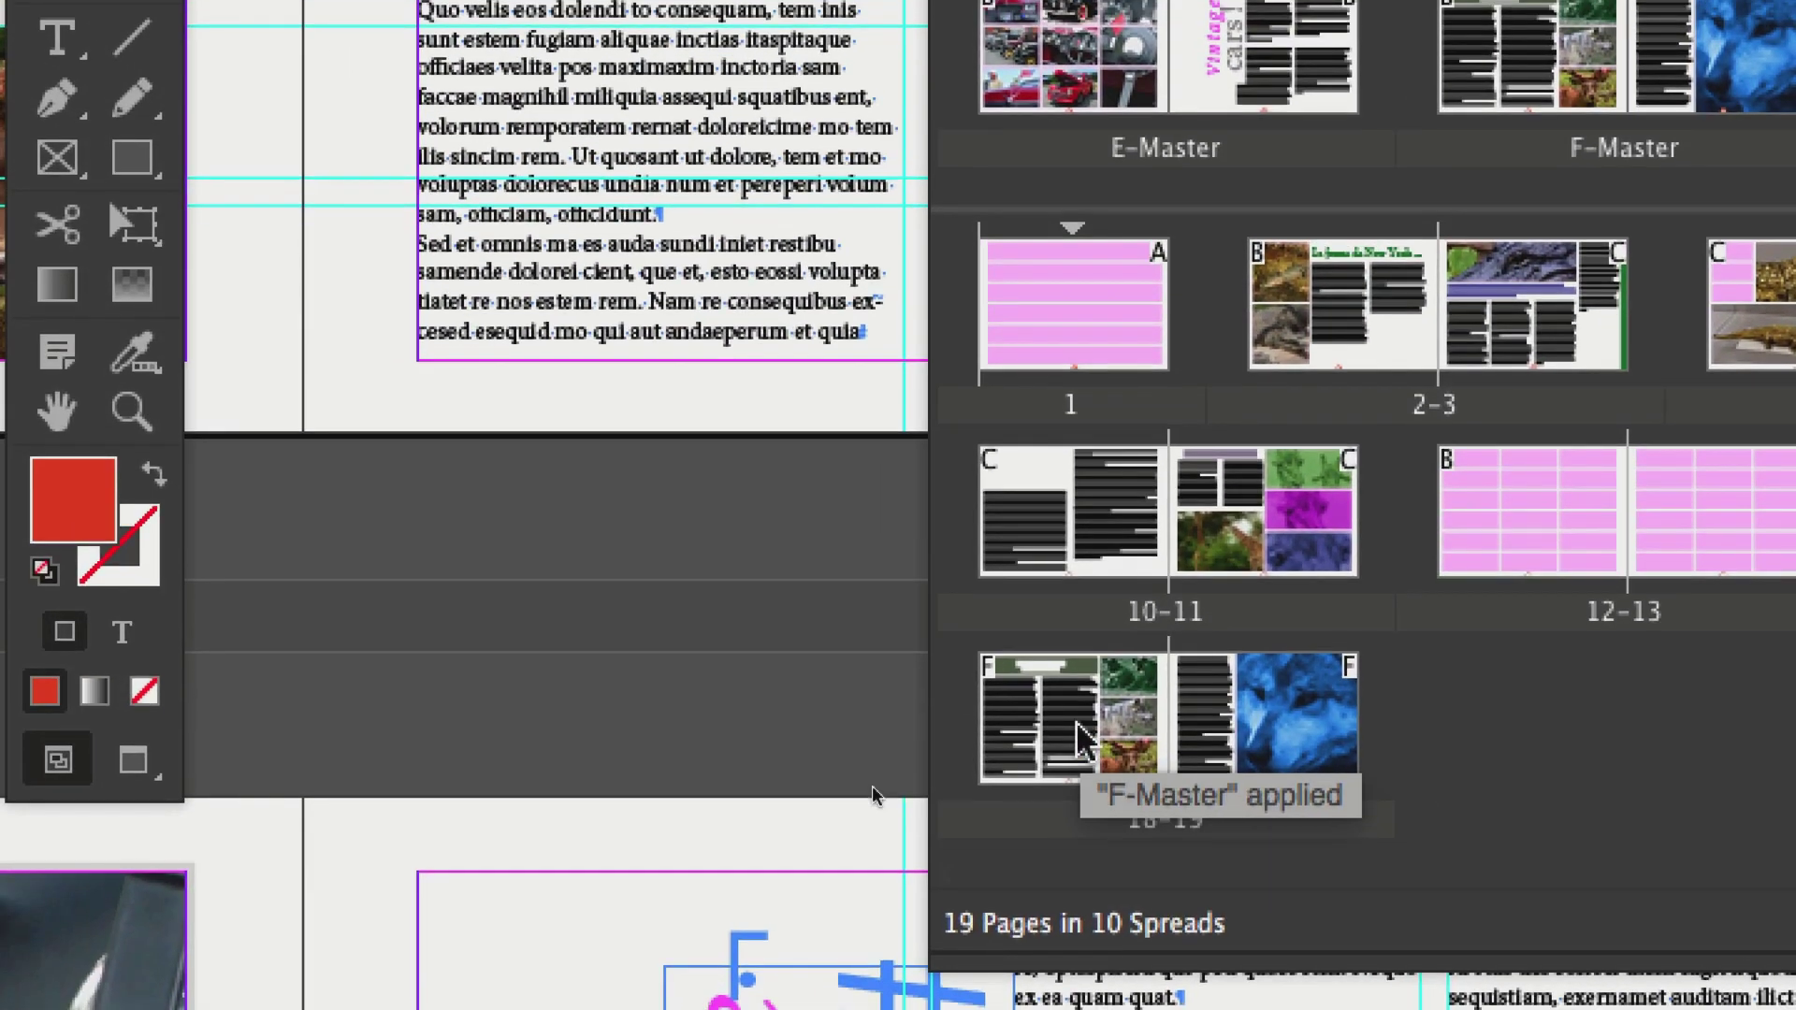
{"action": "left_click", "coordinate": [922, 701]}
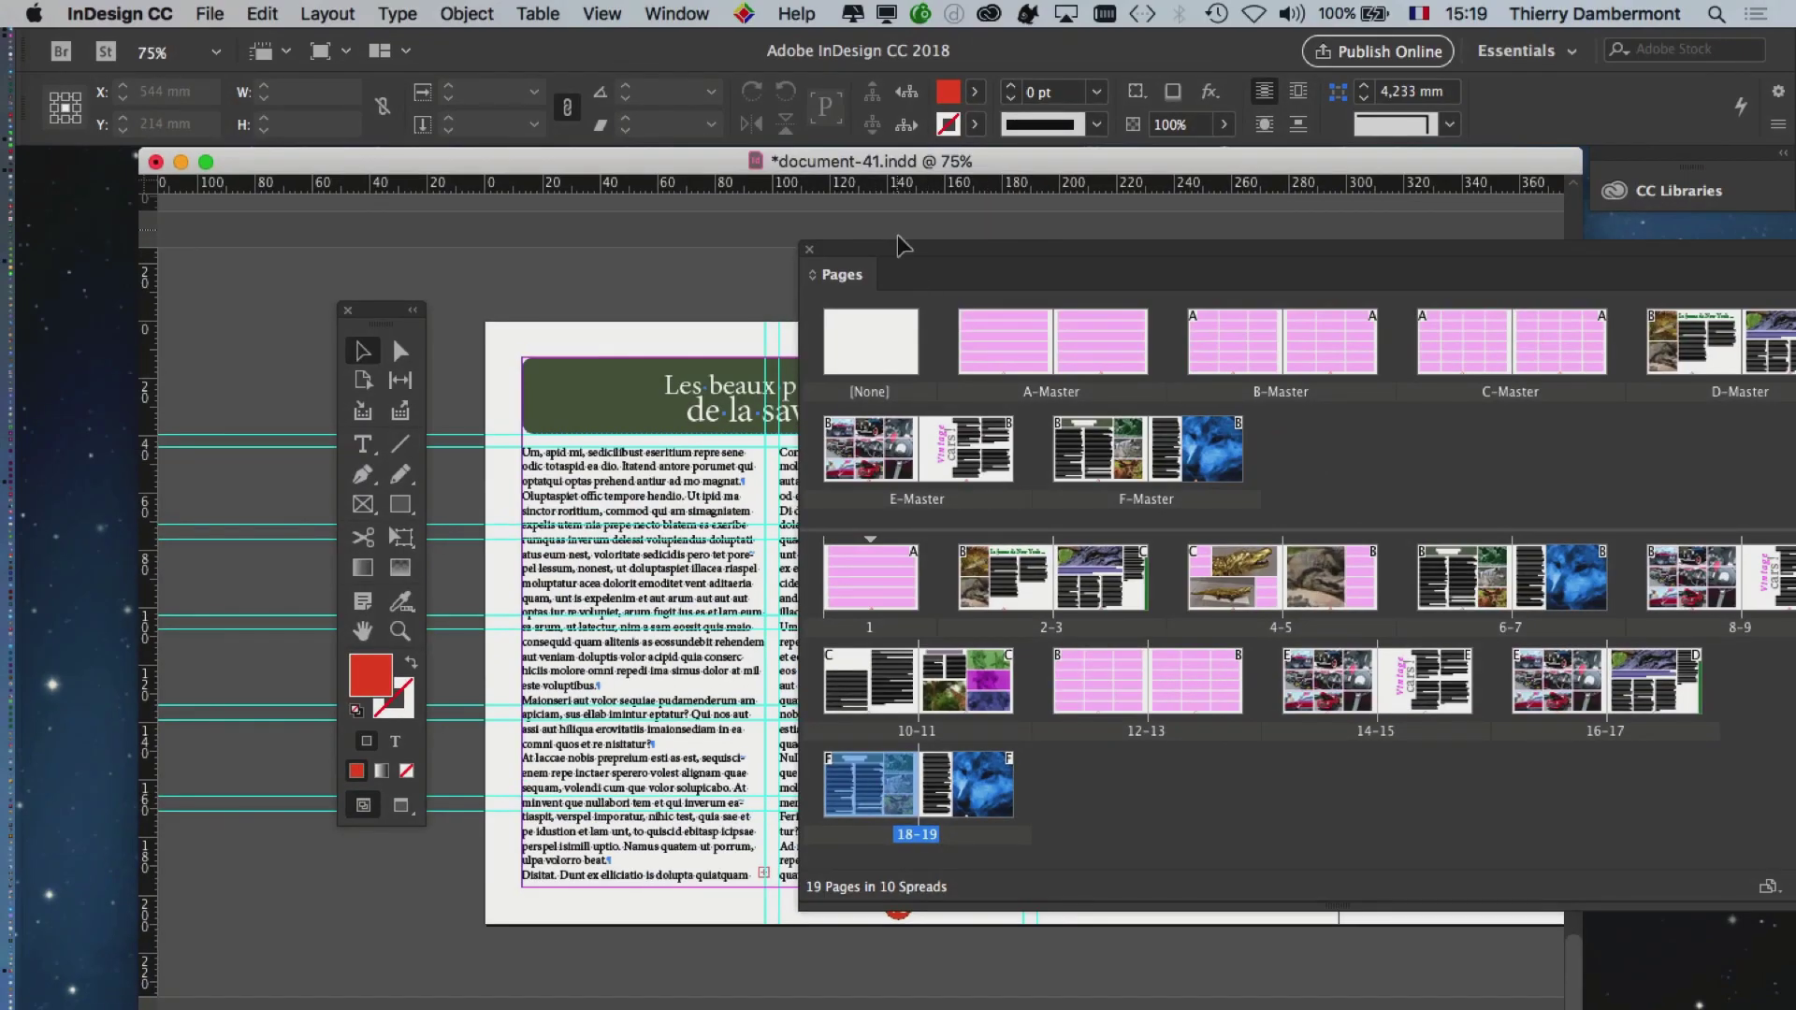
{"action": "left_click_drag", "start_coordinate": [900, 245], "coordinate": [1475, 343]}
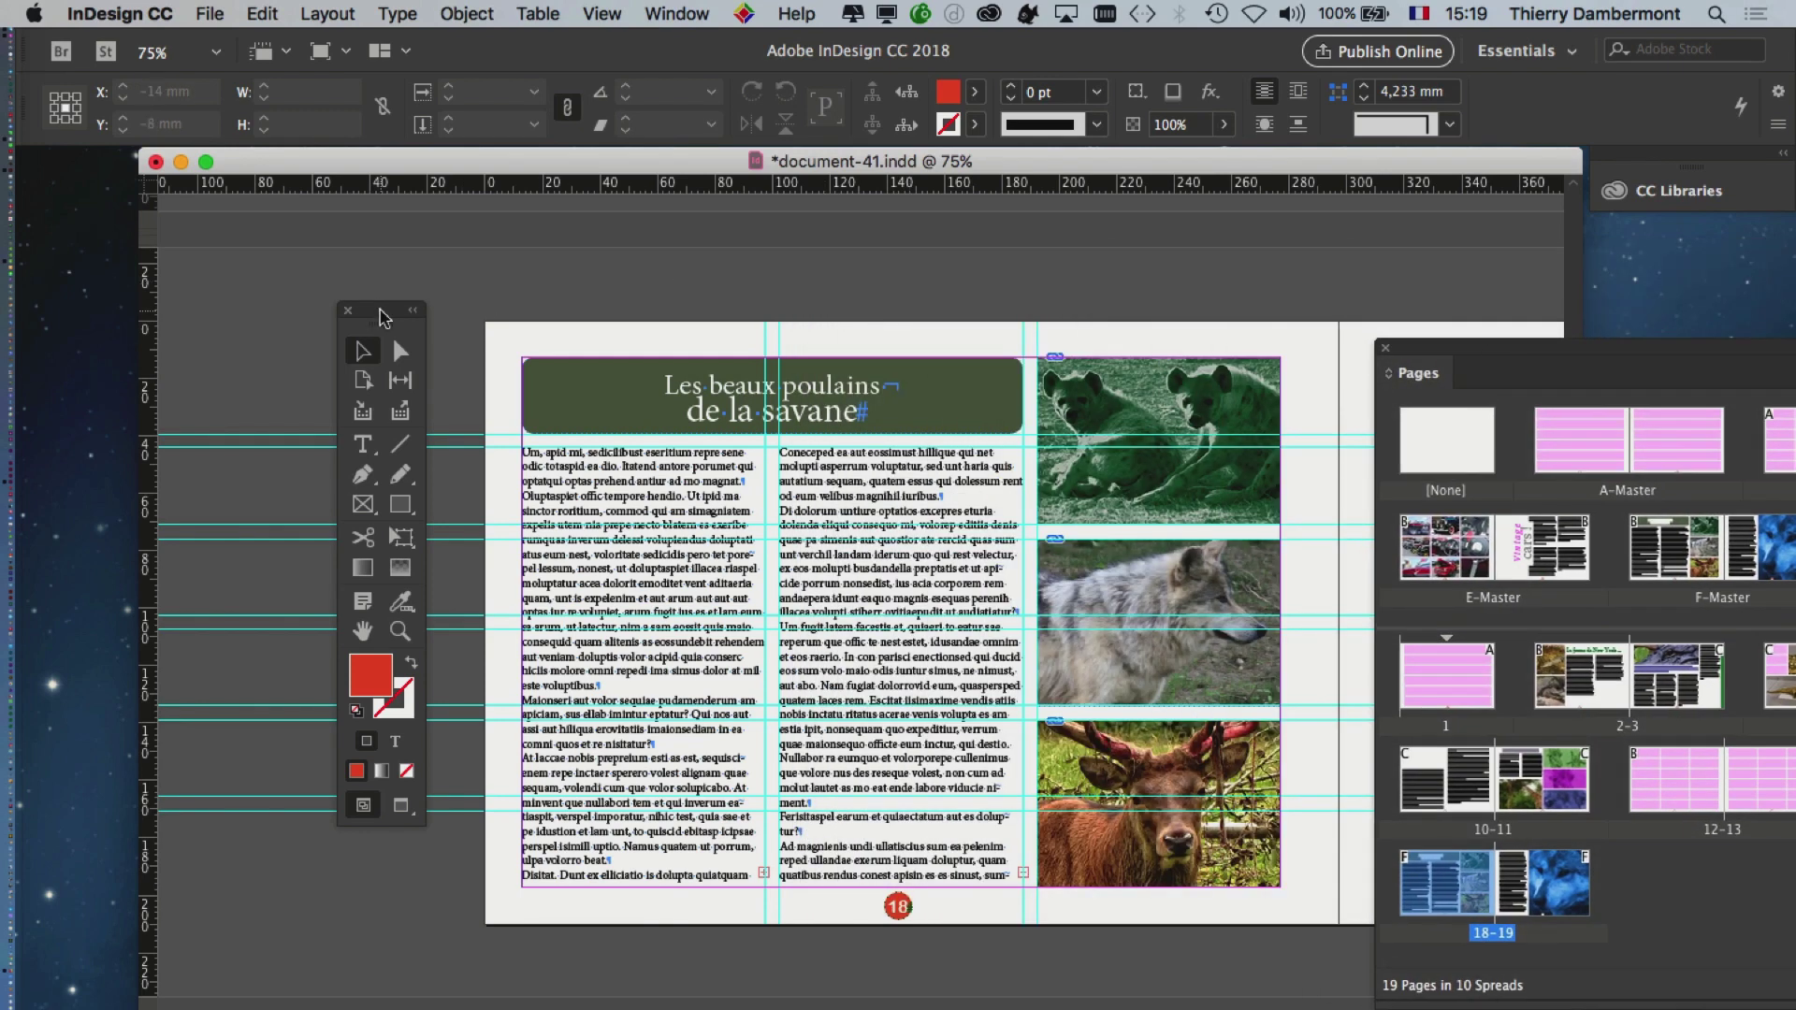
{"action": "left_click_drag", "start_coordinate": [384, 318], "coordinate": [134, 268]}
{"action": "scroll", "coordinate": [953, 508], "scroll_direction": "right", "scroll_amount": 5}
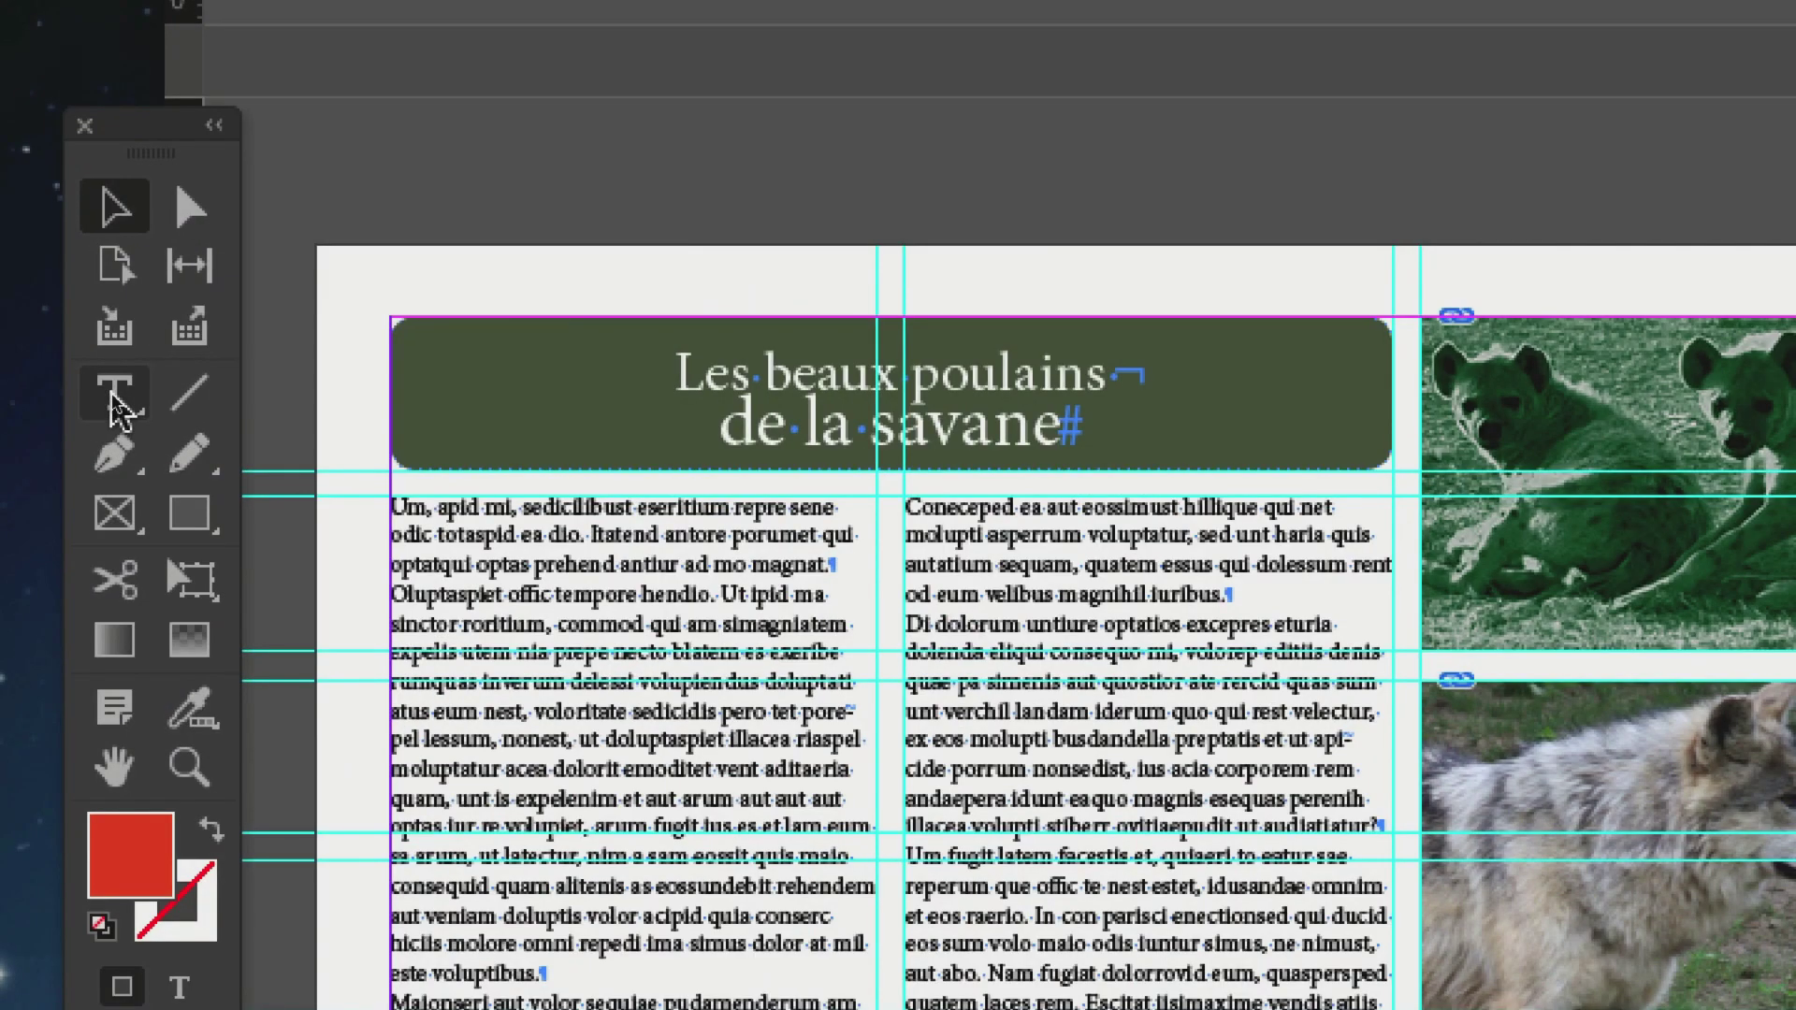
- Try to edit the text on page 18 with the Type tool, then return to the Selection tool
{"action": "left_click", "coordinate": [114, 398]}
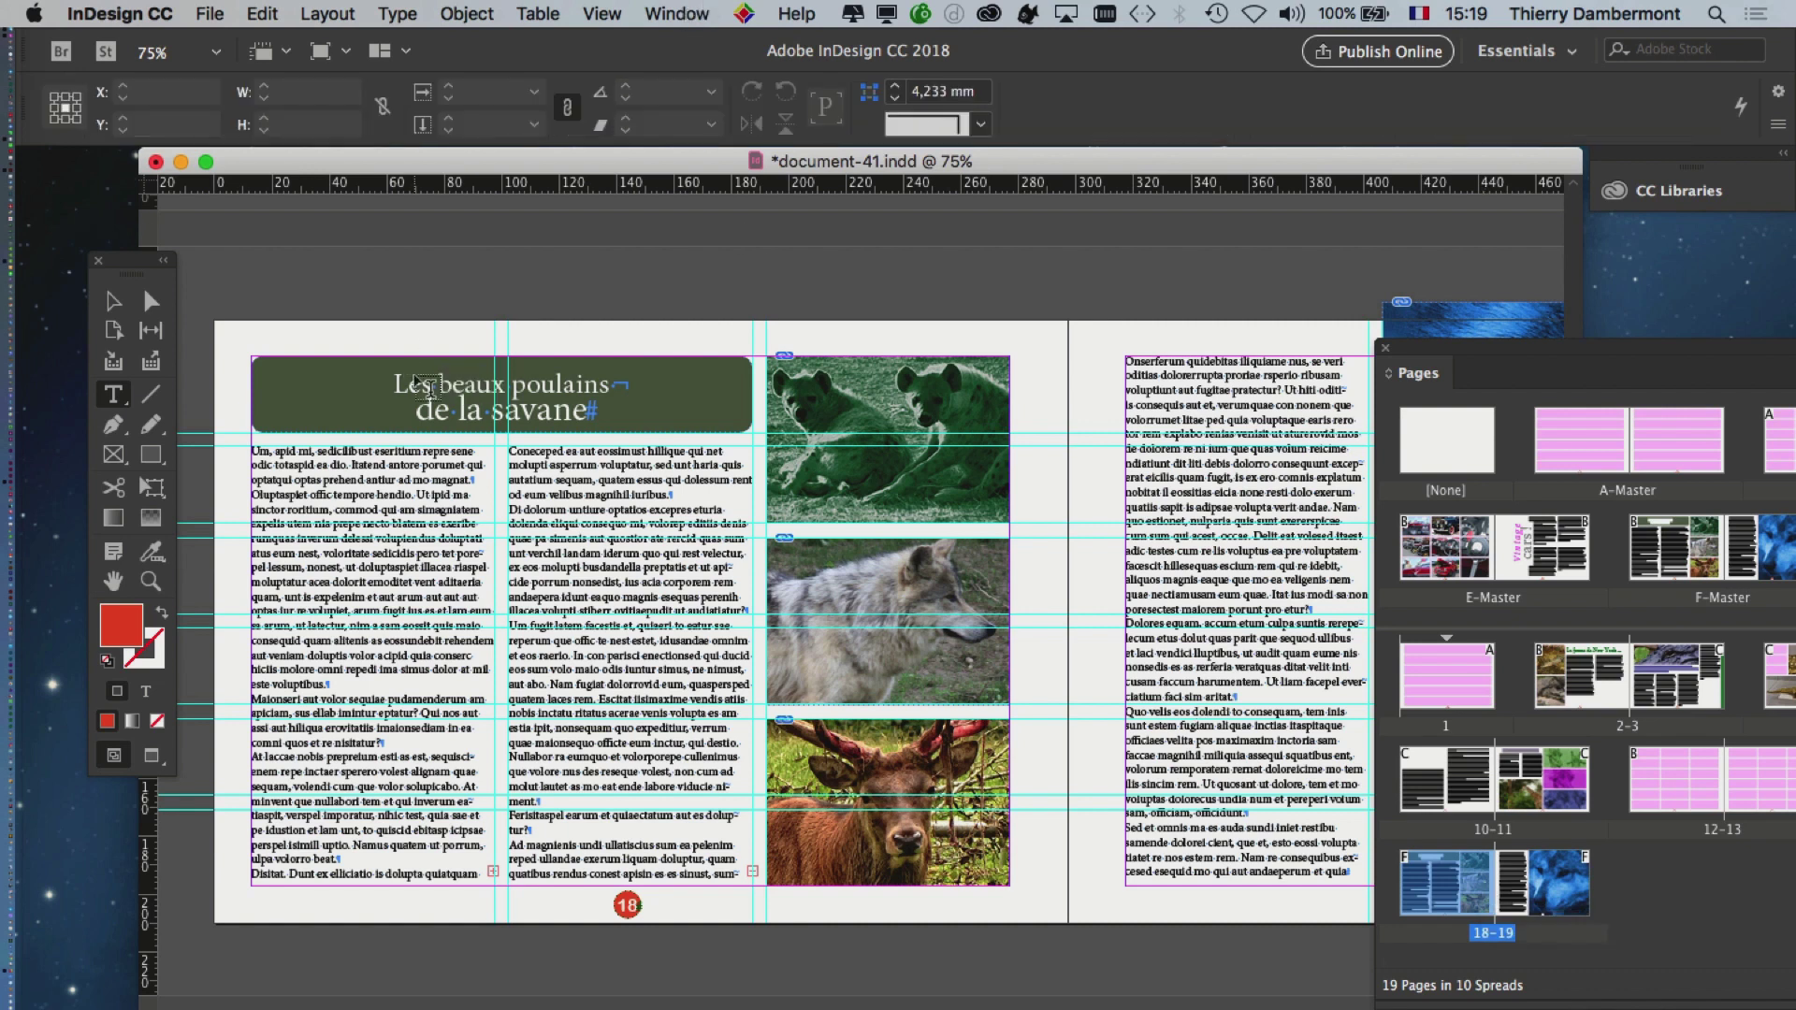
{"action": "left_click", "coordinate": [358, 494]}
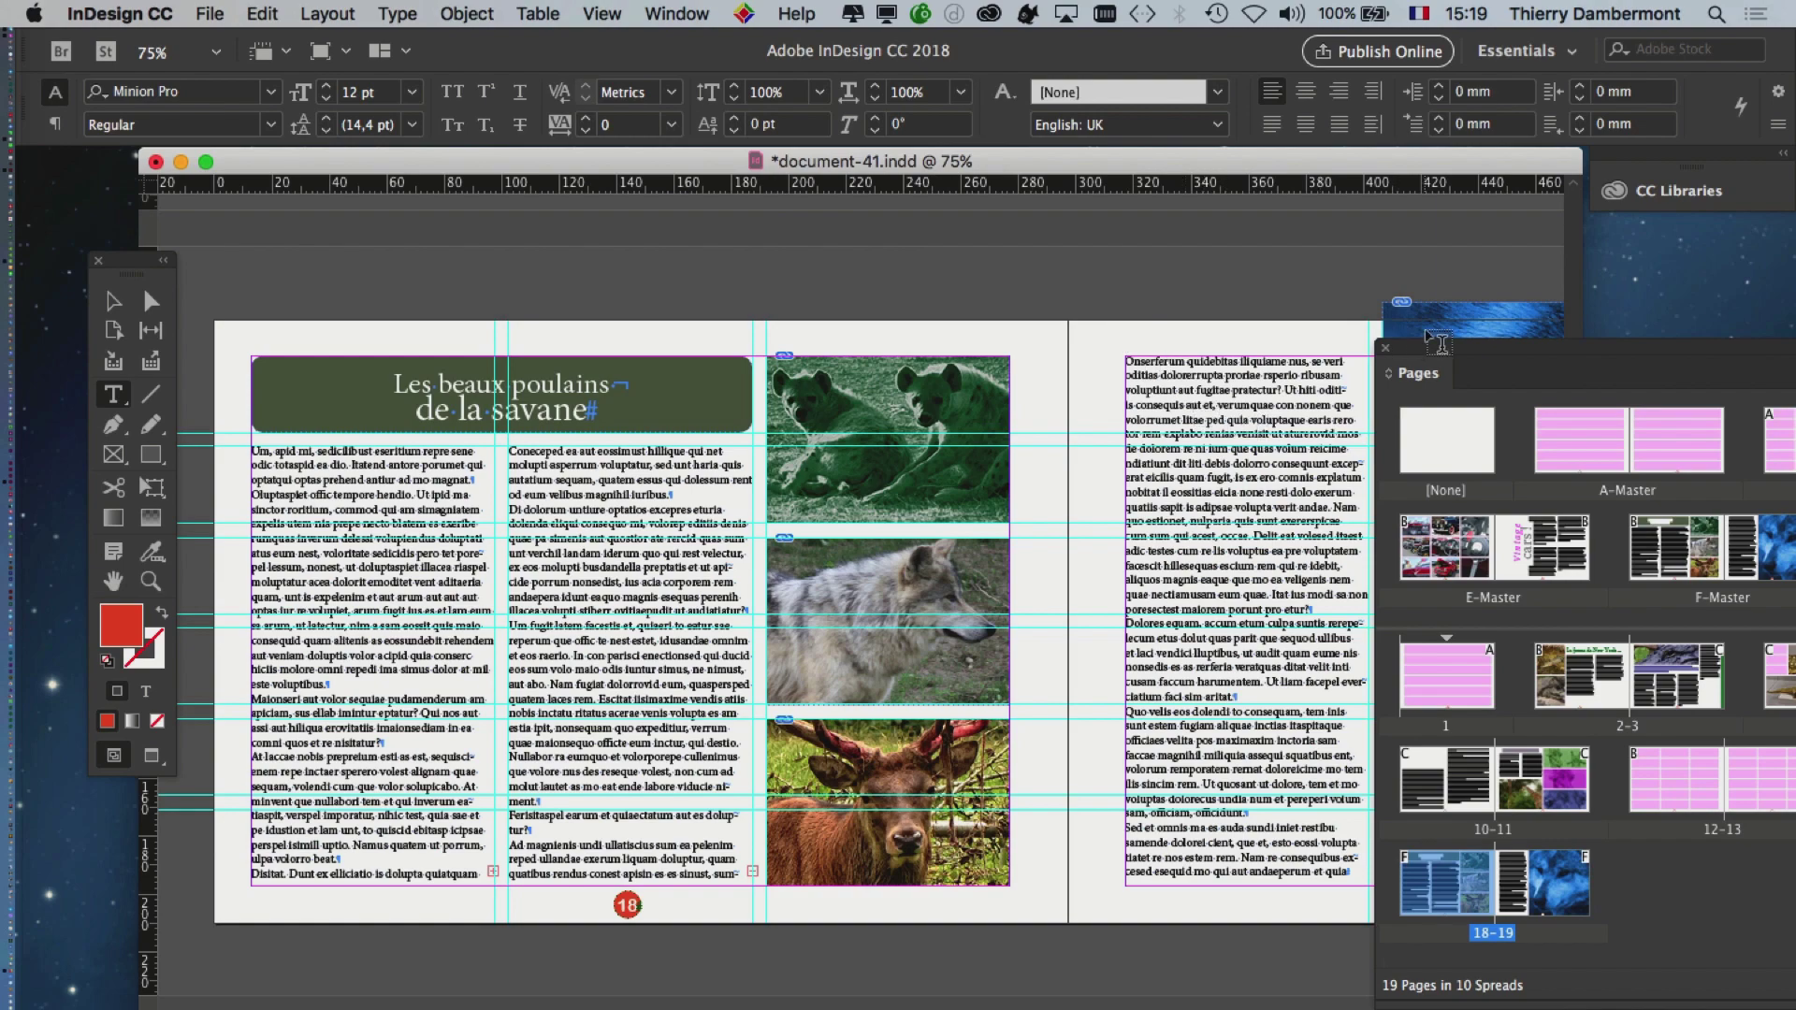
{"action": "left_click", "coordinate": [114, 301]}
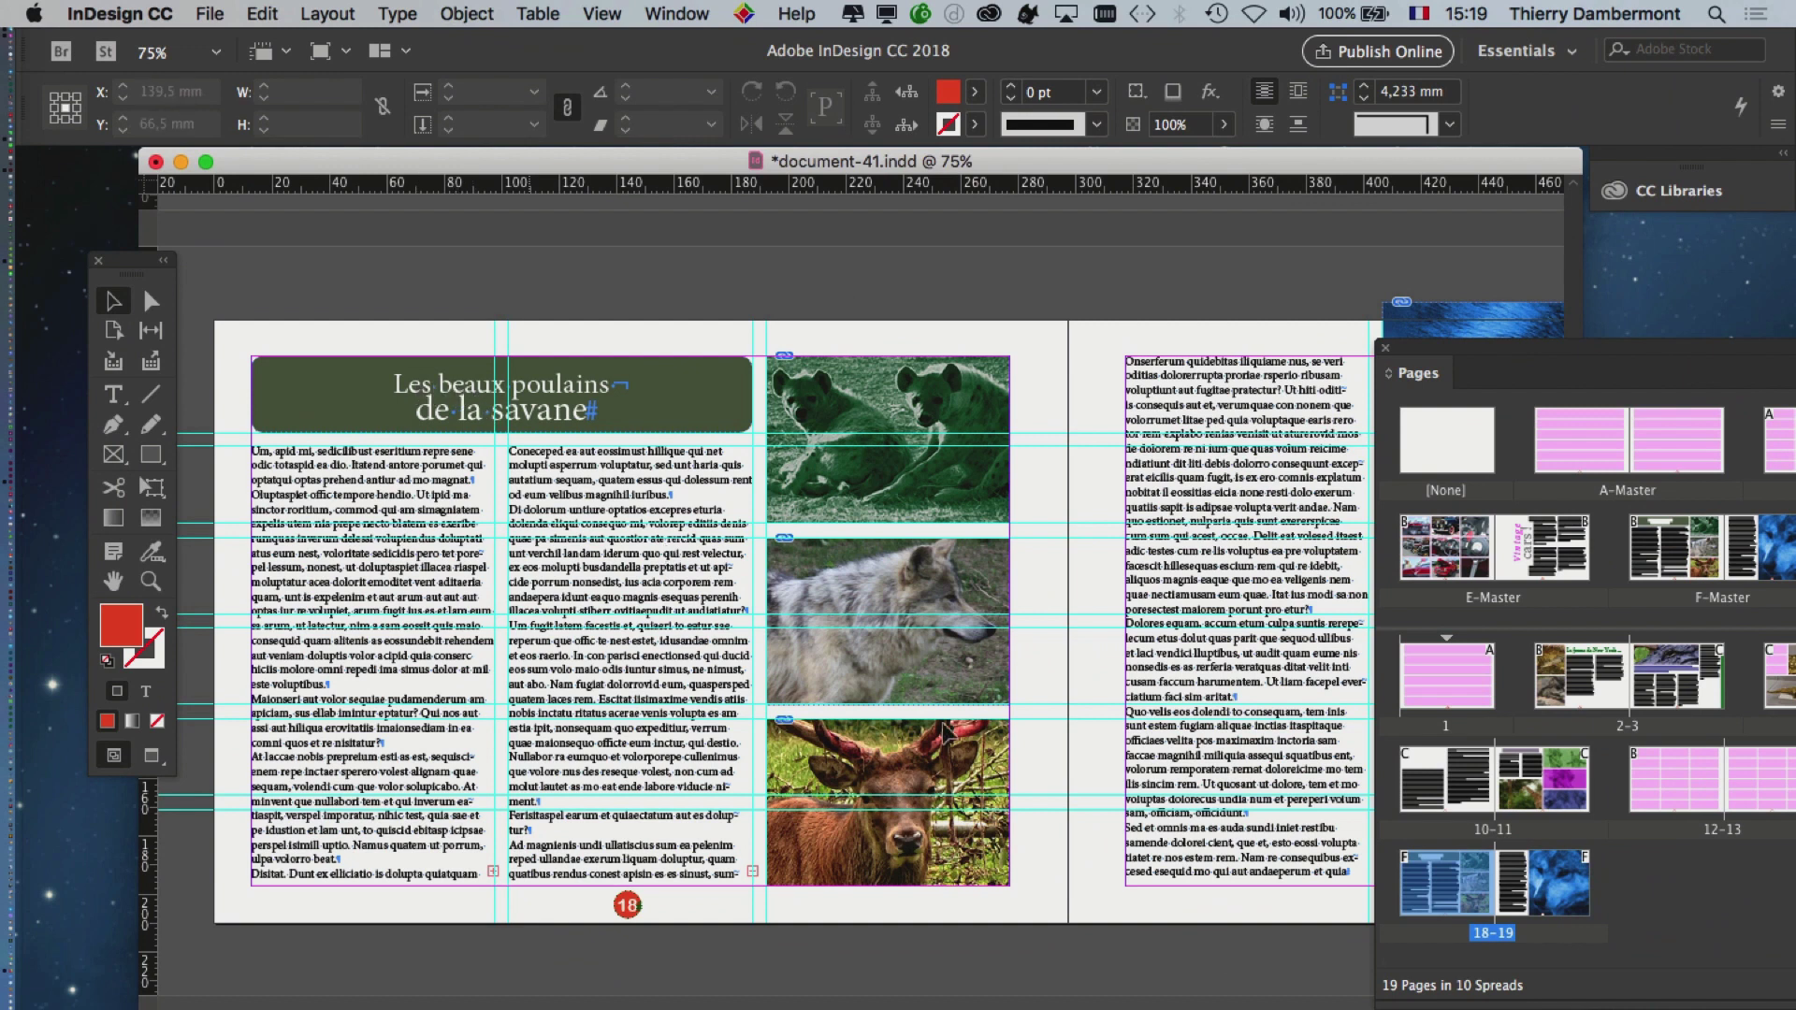
- Make images et texte the active layer and unlock it, and lock the numérotation layer
{"action": "left_click", "coordinate": [708, 13]}
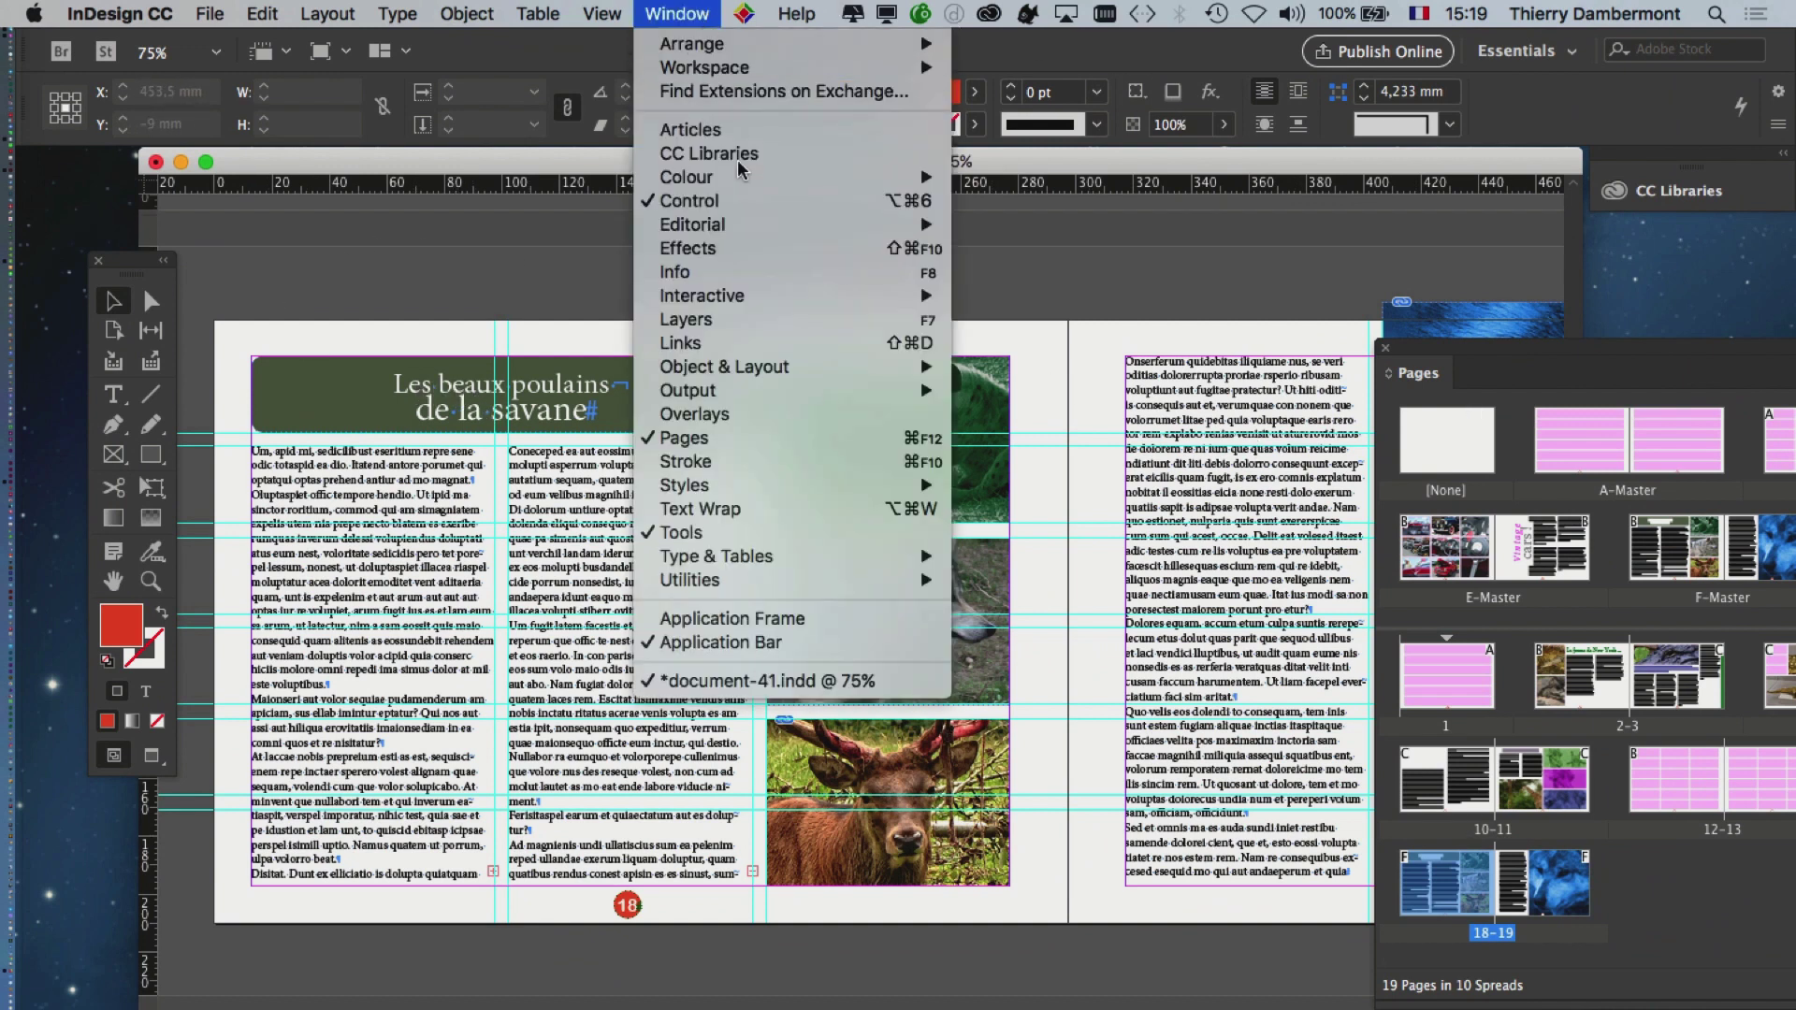
{"action": "left_click", "coordinate": [783, 322]}
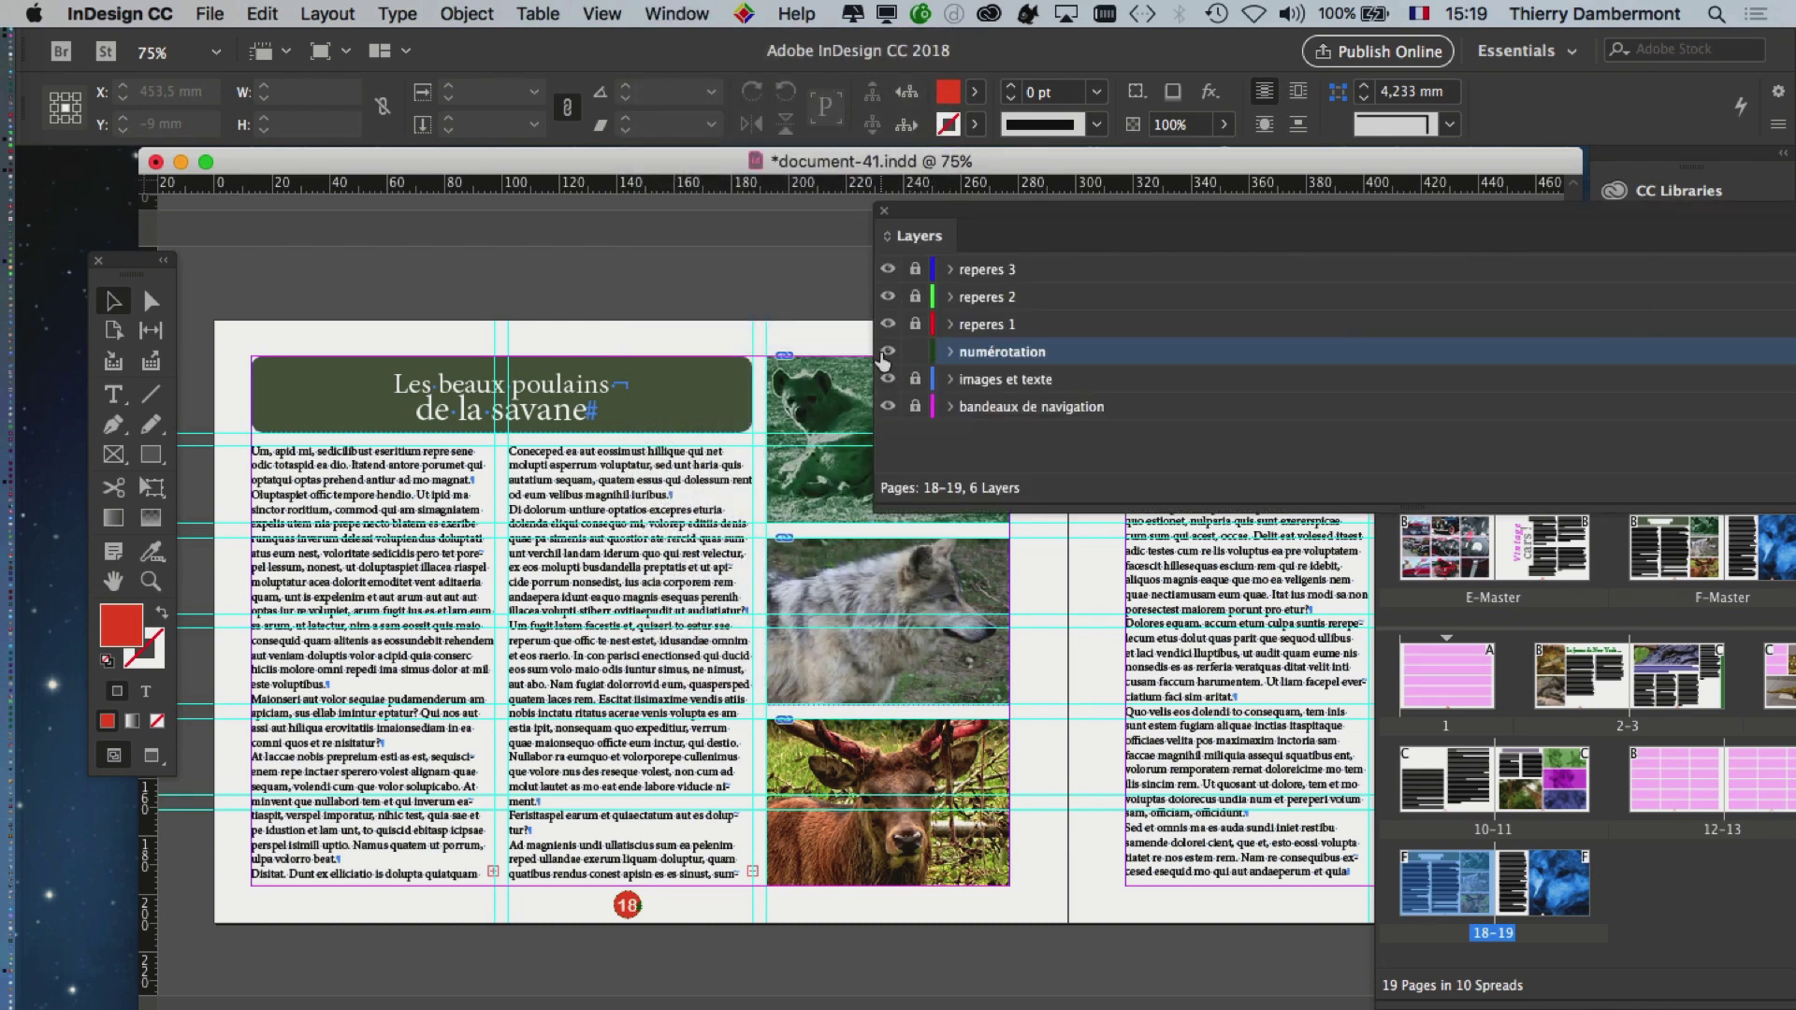
{"action": "left_click", "coordinate": [887, 353]}
{"action": "left_click", "coordinate": [963, 382]}
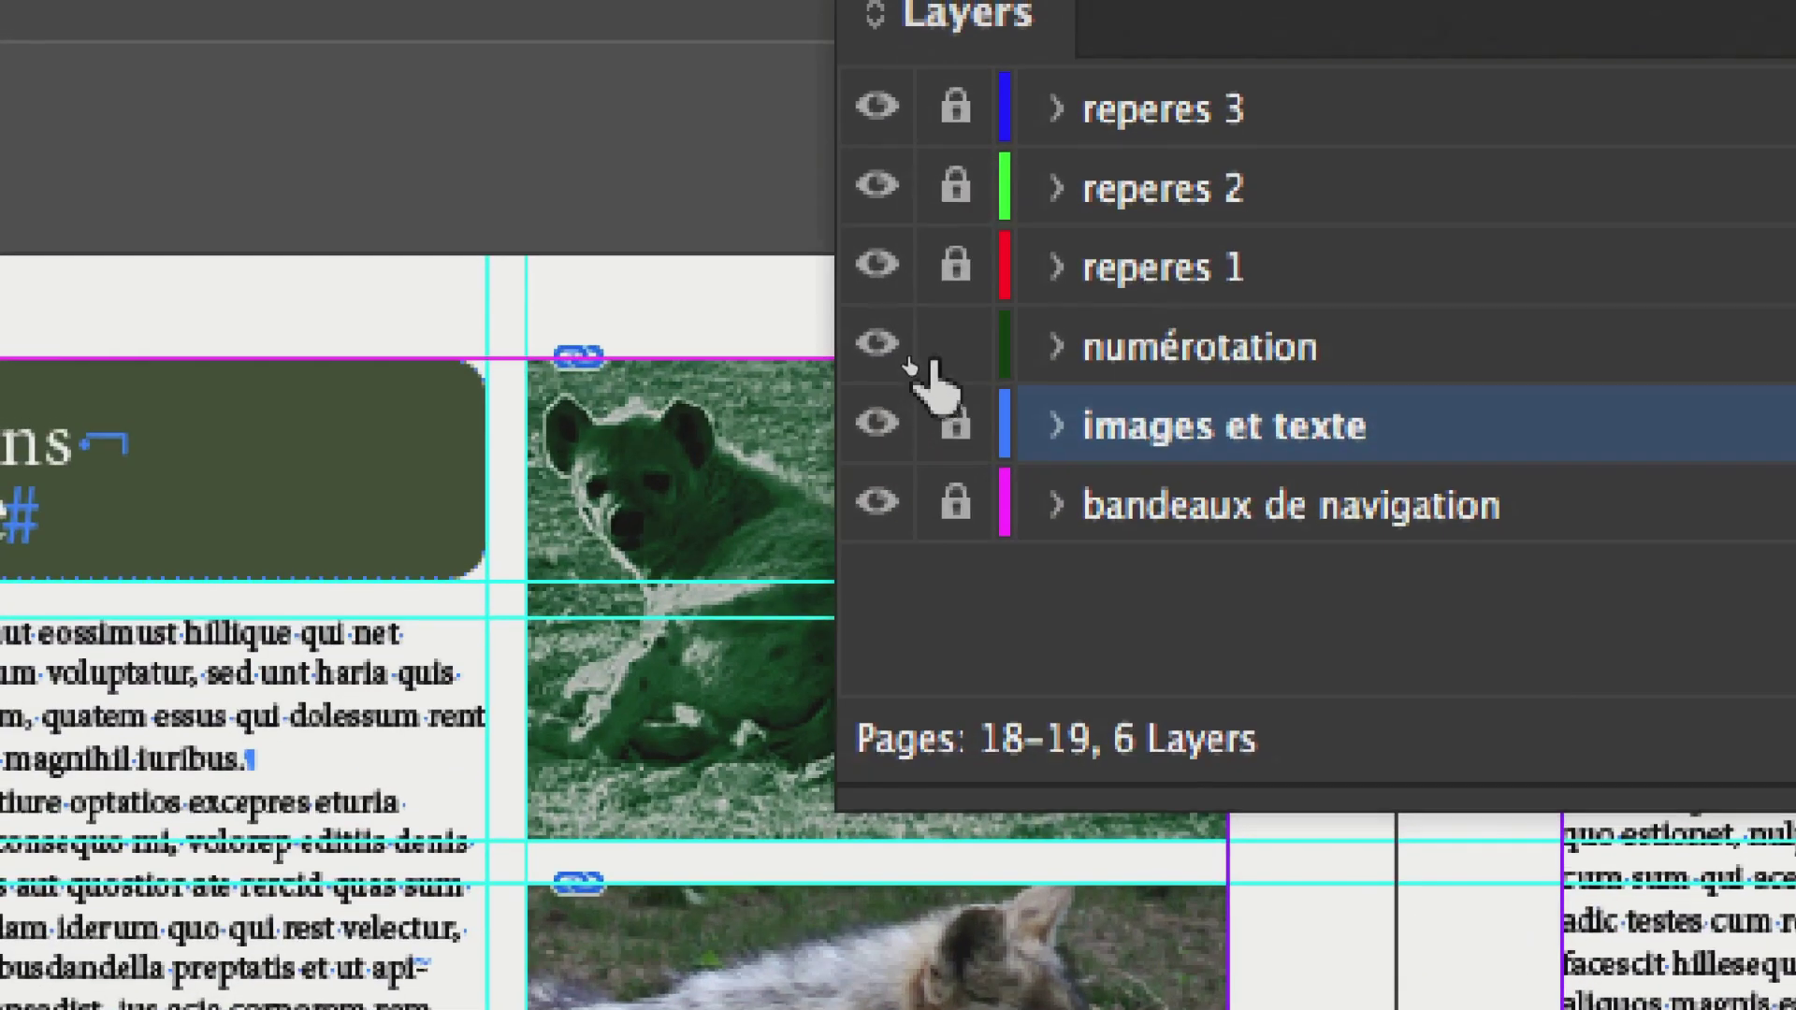
{"action": "left_click", "coordinate": [954, 347]}
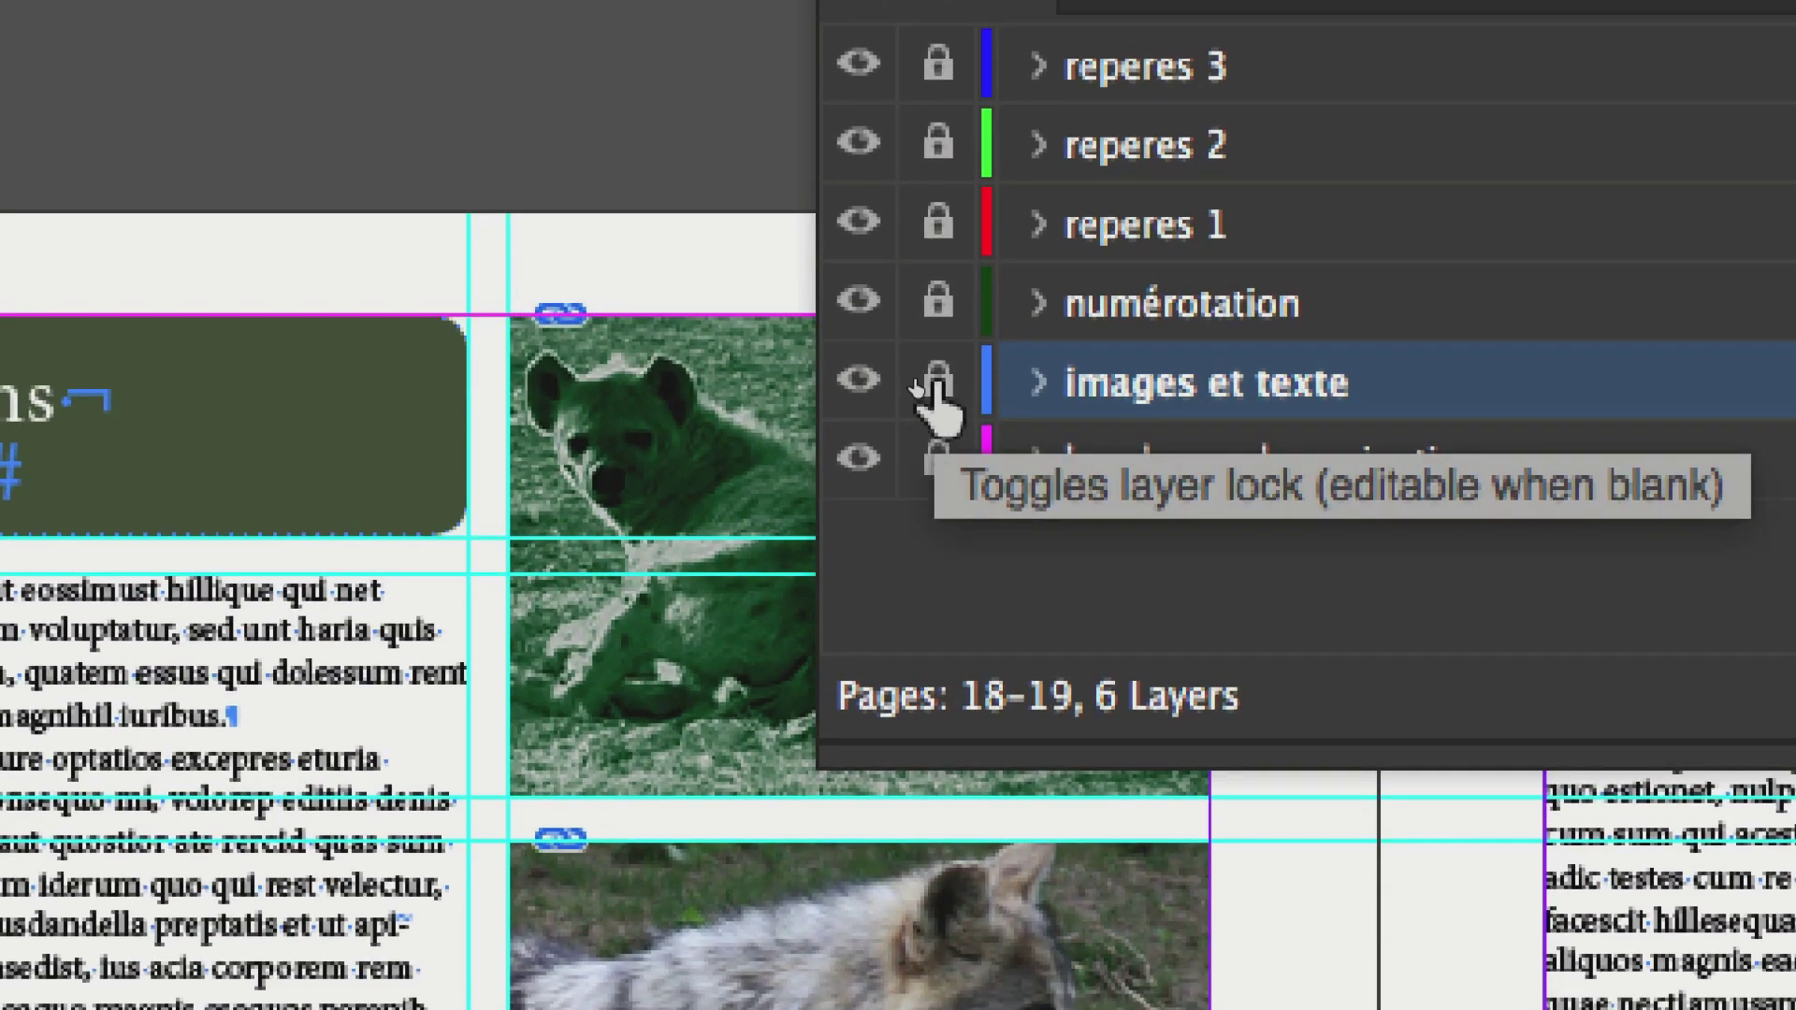
{"action": "left_click", "coordinate": [955, 425]}
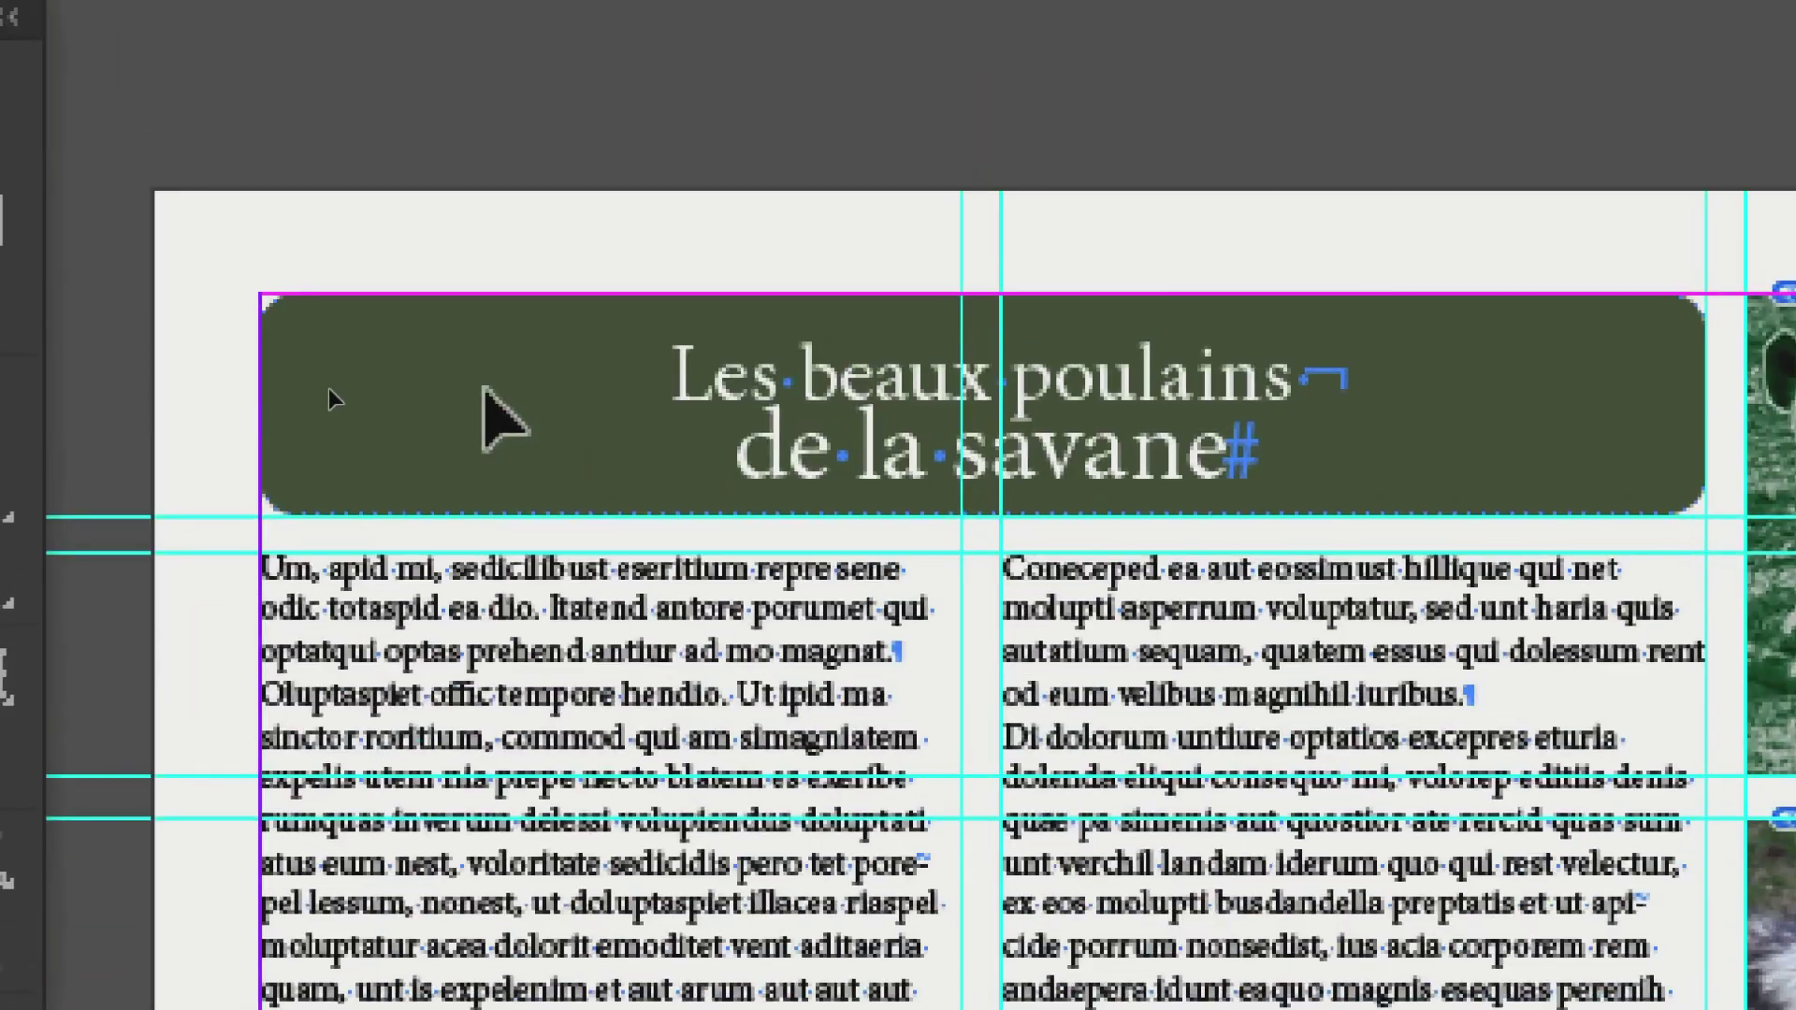
- Replace the first line of page 18's green title with "Les loups"
{"action": "left_click", "coordinate": [483, 389]}
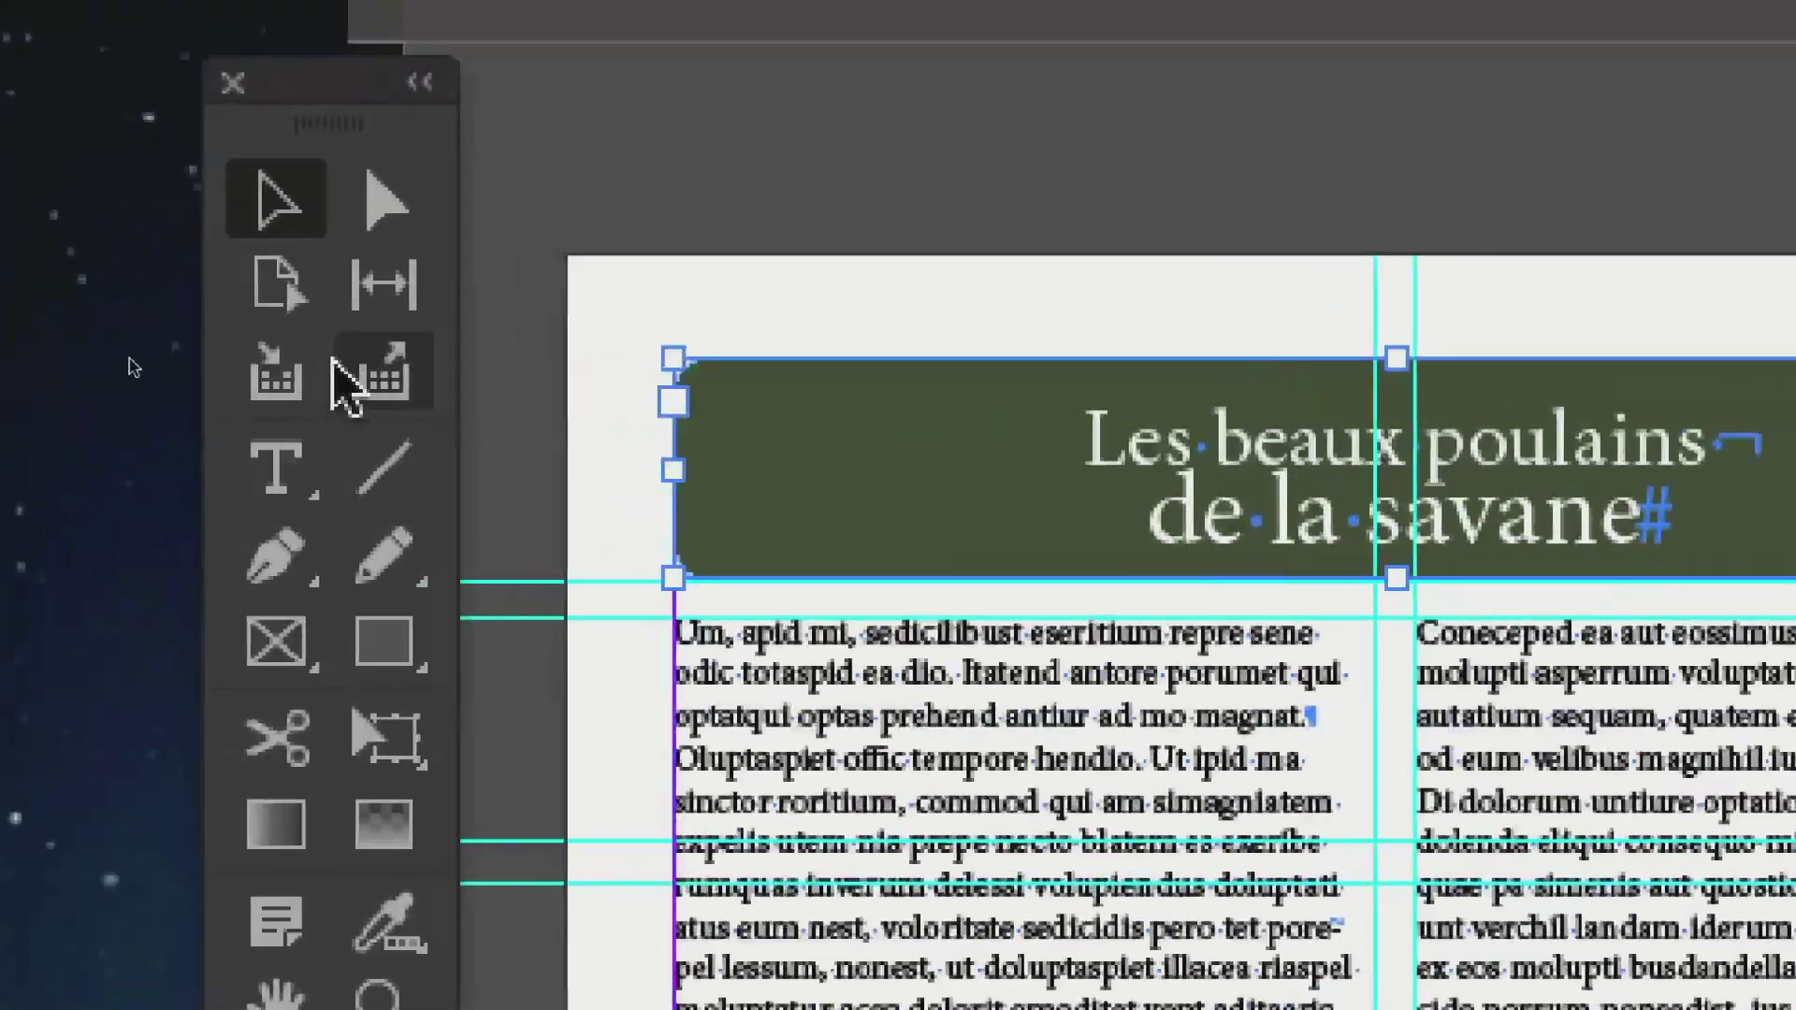
{"action": "left_click", "coordinate": [276, 468]}
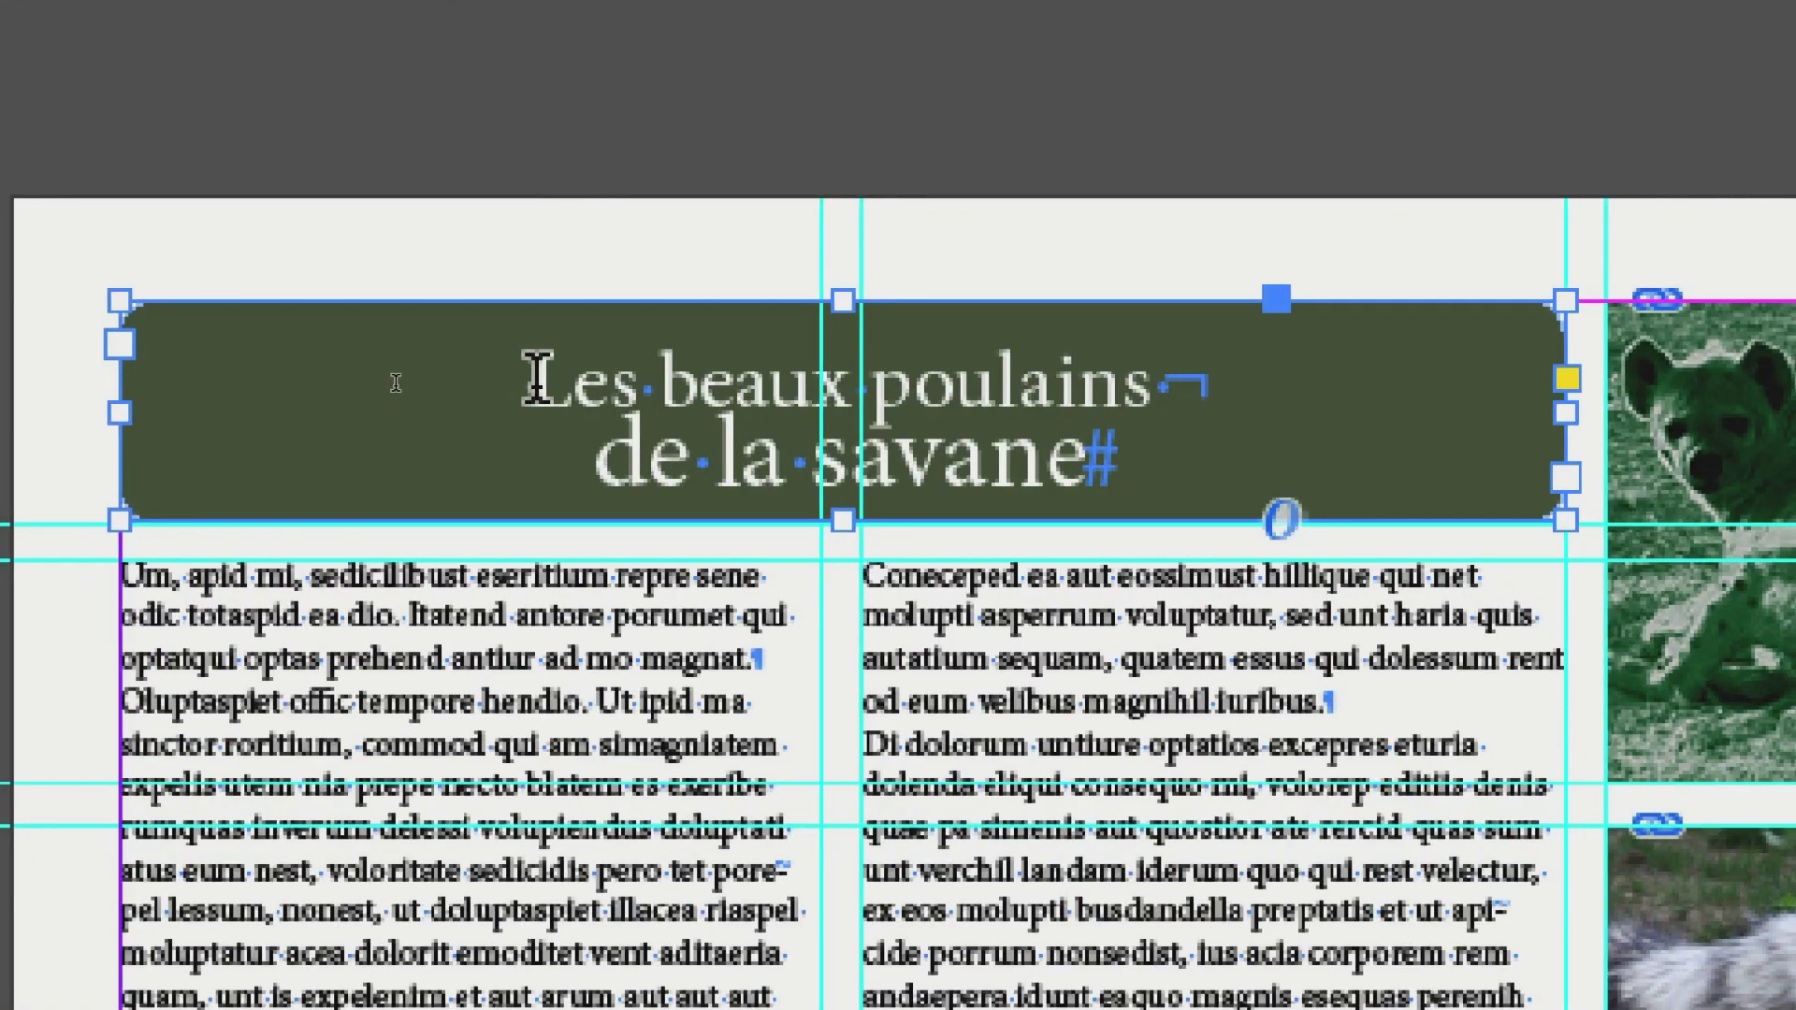
{"action": "left_click_drag", "start_coordinate": [536, 379], "coordinate": [1134, 411]}
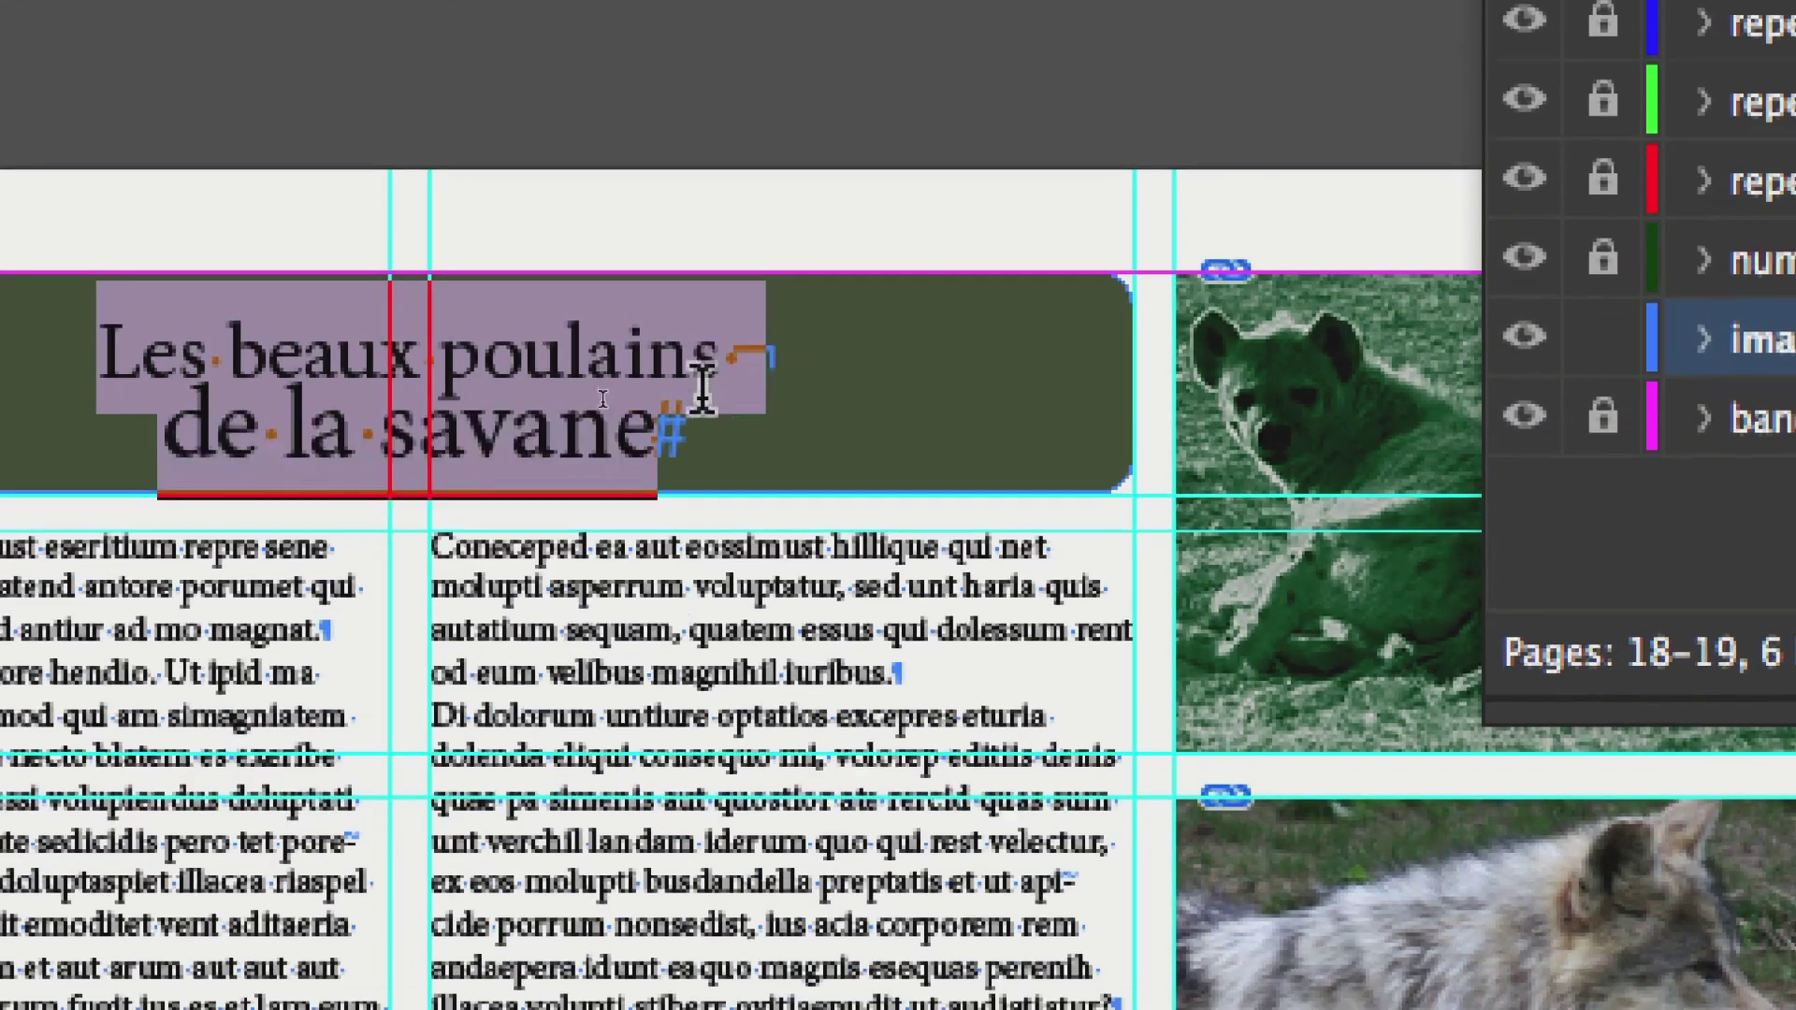
{"action": "left_click_drag", "start_coordinate": [702, 388], "coordinate": [725, 346]}
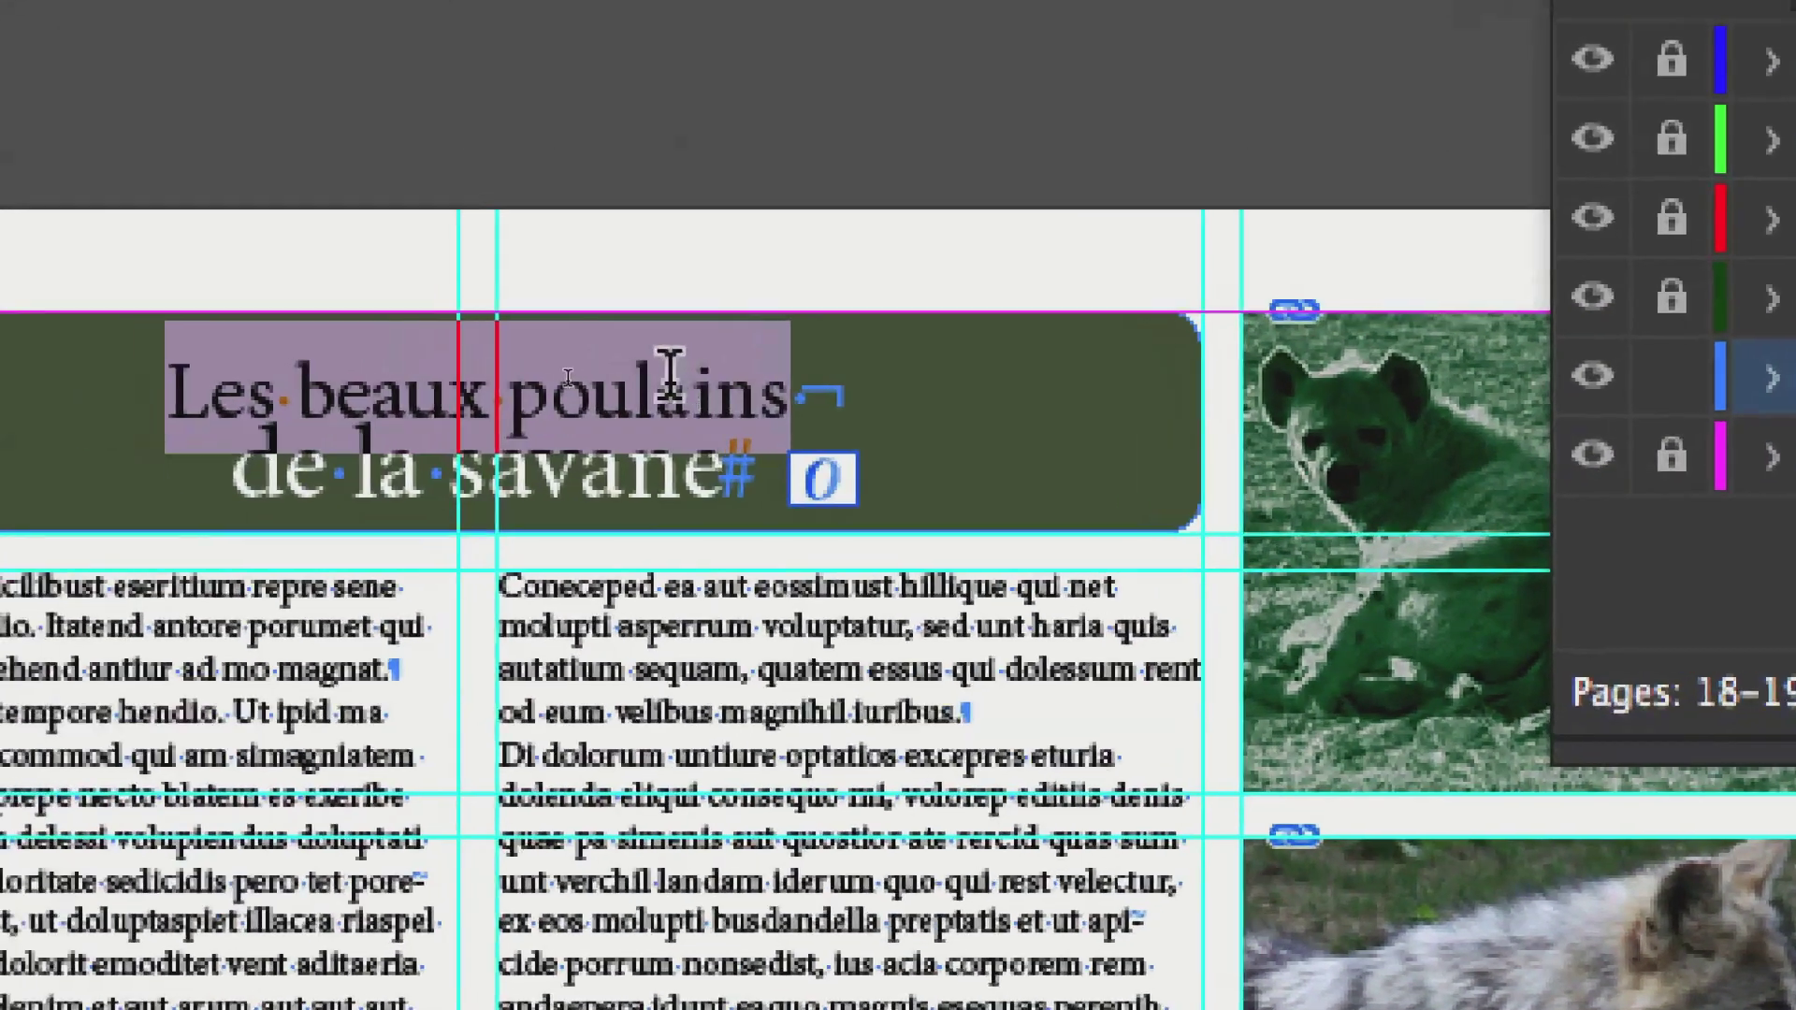
{"action": "type", "text": "L"}
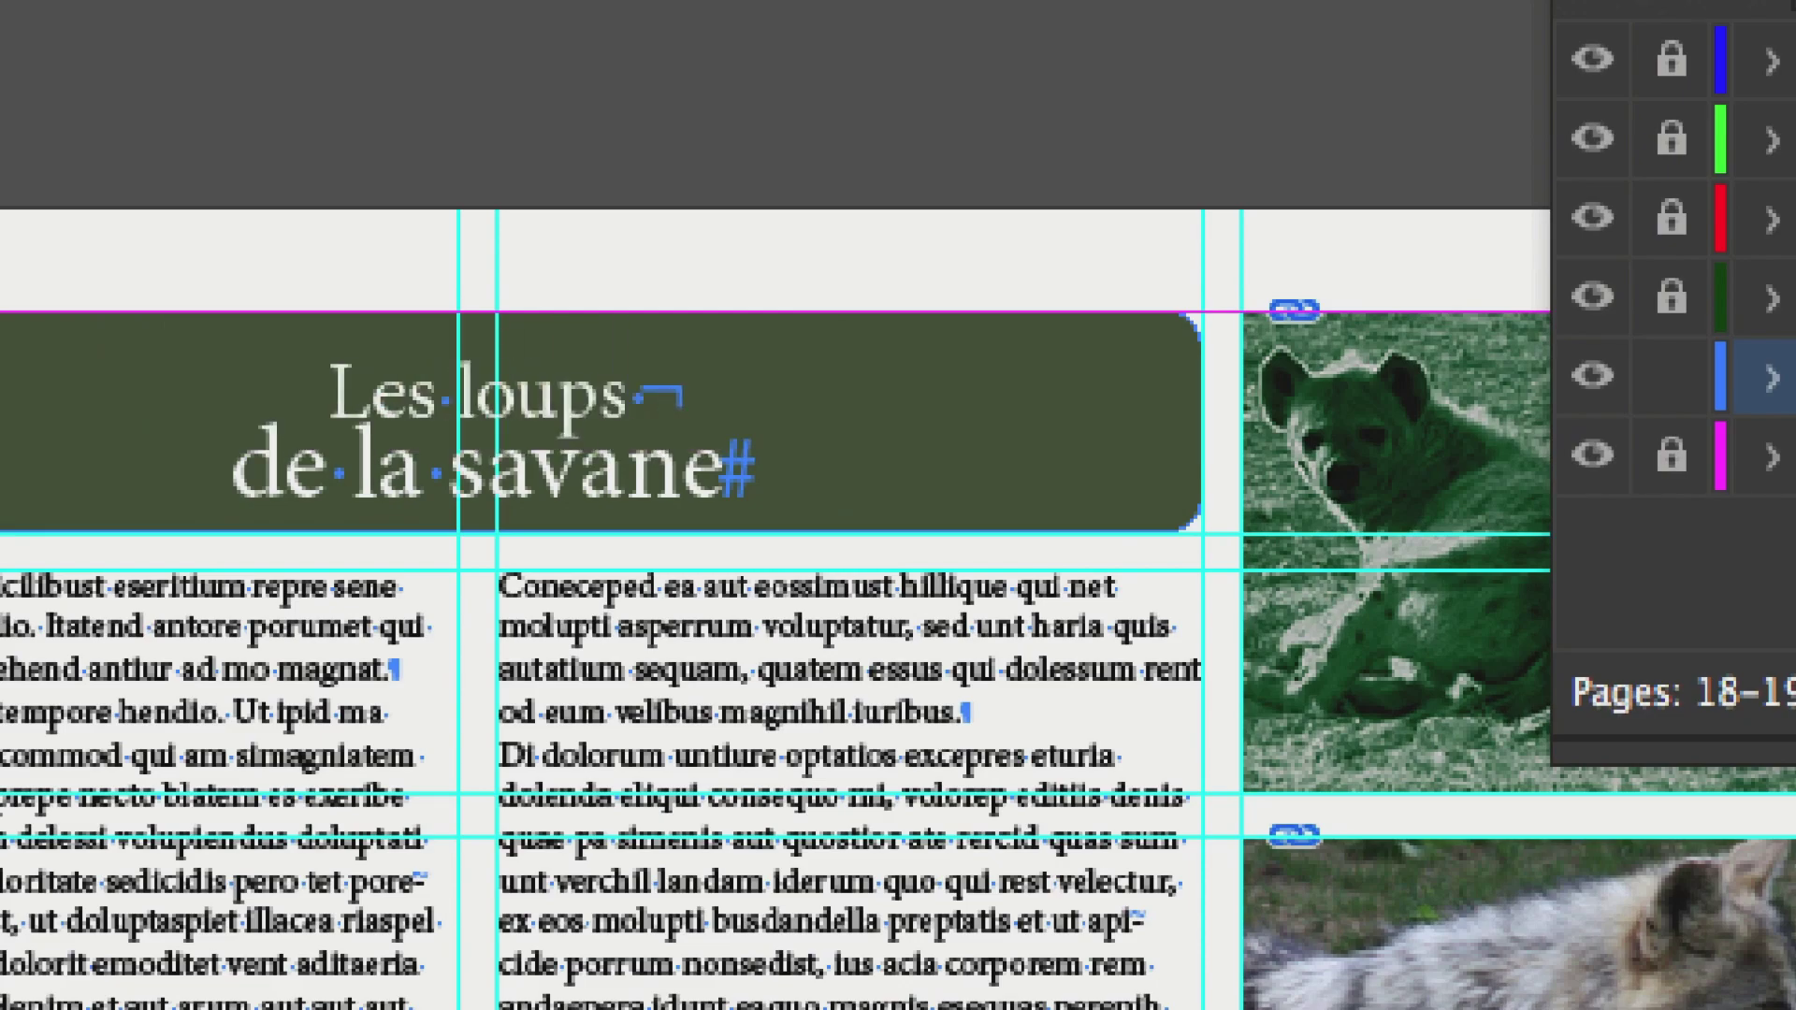
{"action": "type", "text": "es loups"}
{"action": "left_click", "coordinate": [321, 328]}
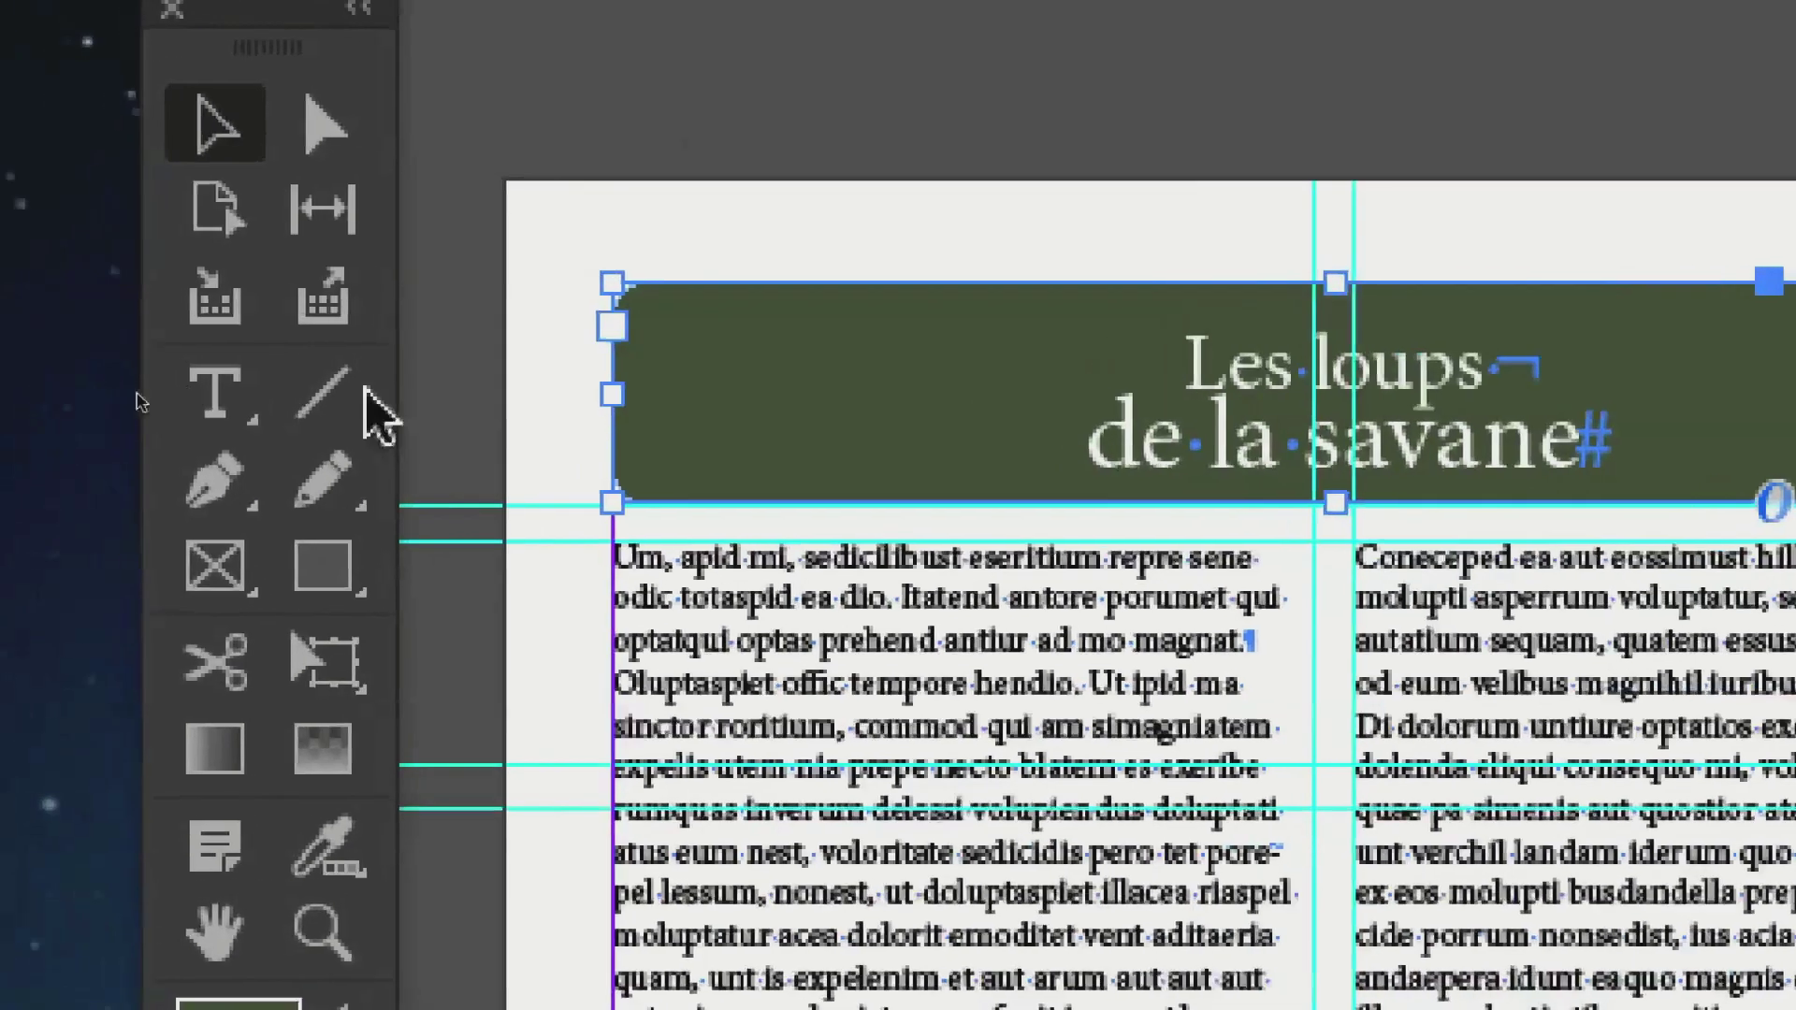
- Replace the second line of page 18's green title with "des Ardennes" and finish editing the text
{"action": "left_click", "coordinate": [0, 389]}
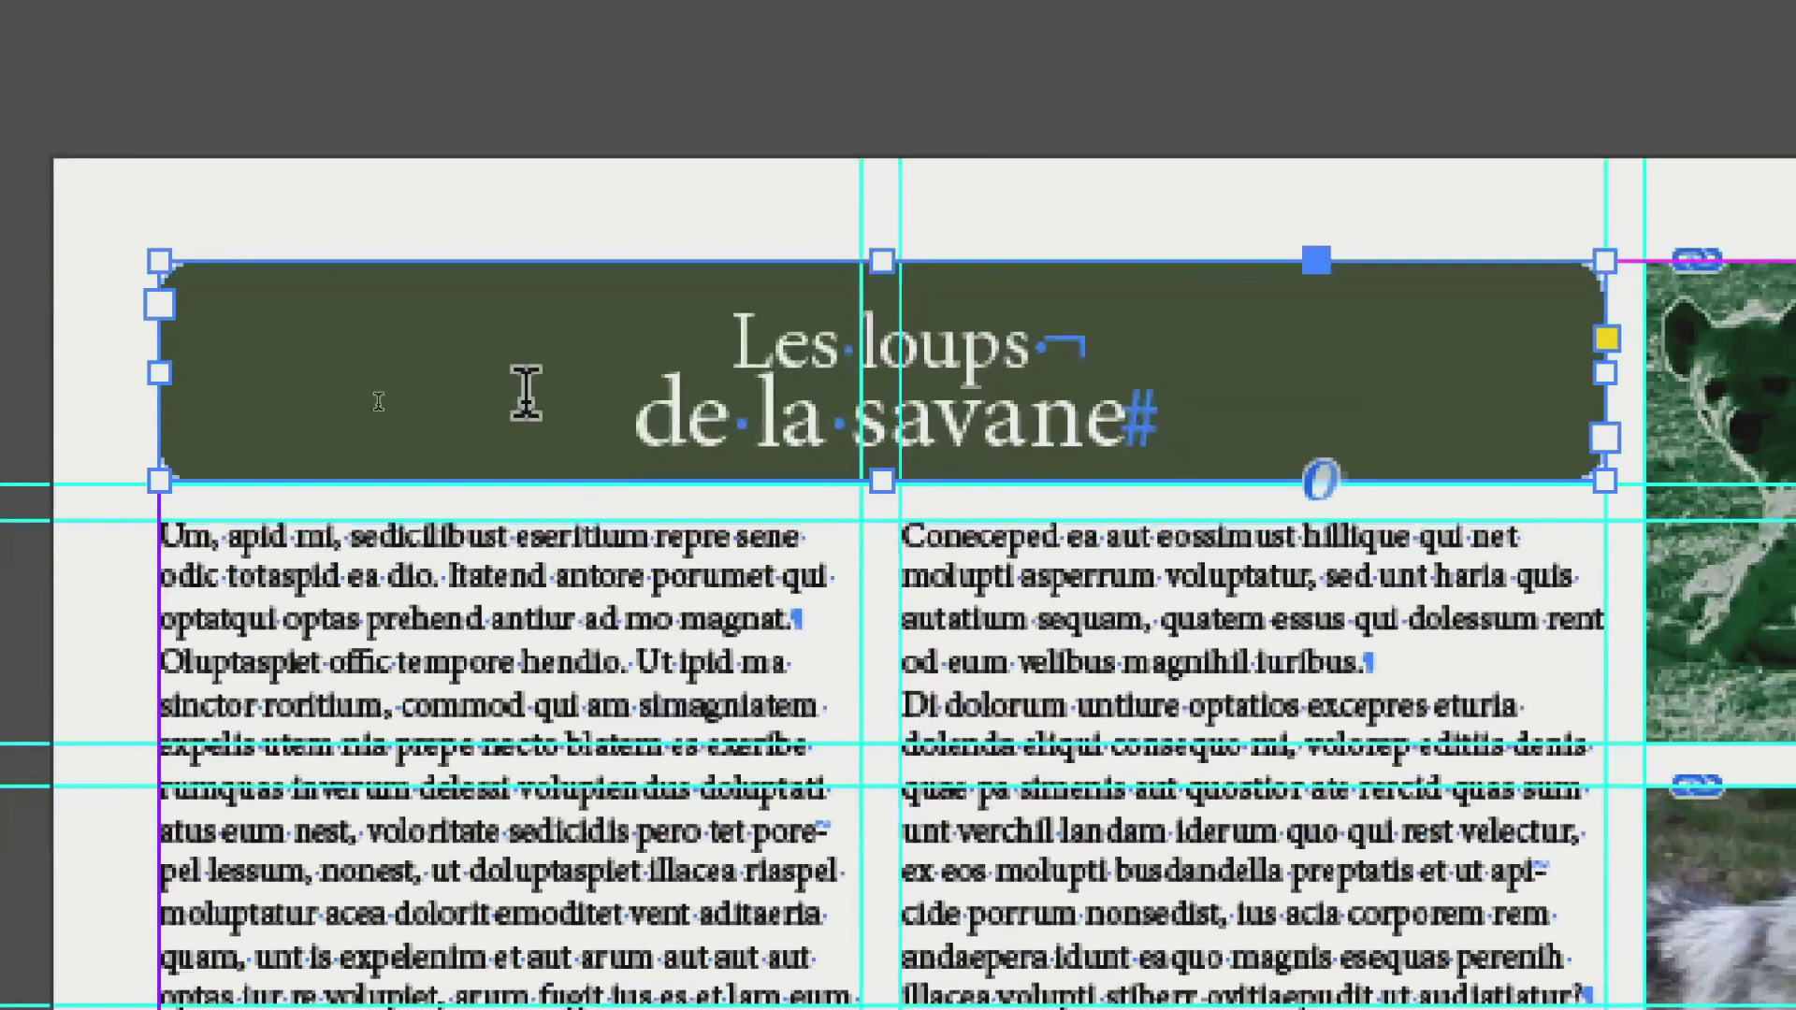
{"action": "left_click", "coordinate": [767, 441]}
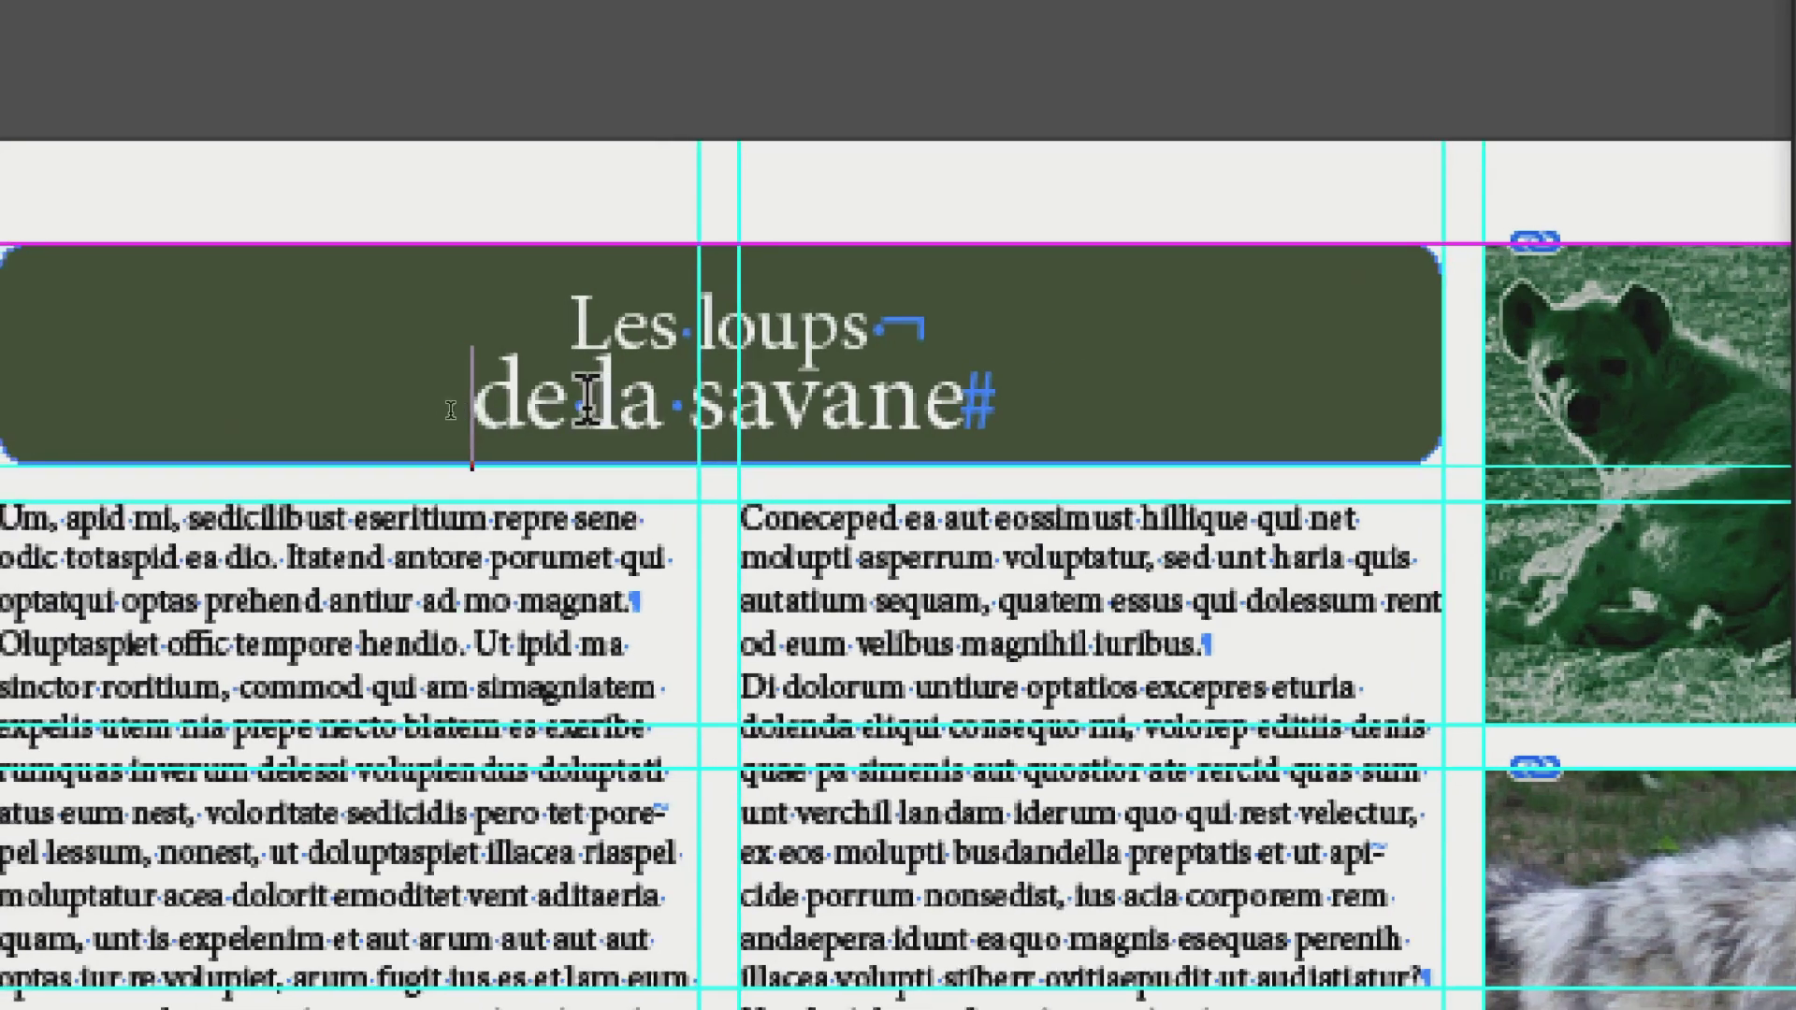
{"action": "left_click_drag", "start_coordinate": [668, 402], "coordinate": [1052, 398]}
{"action": "type", "text": "s A"}
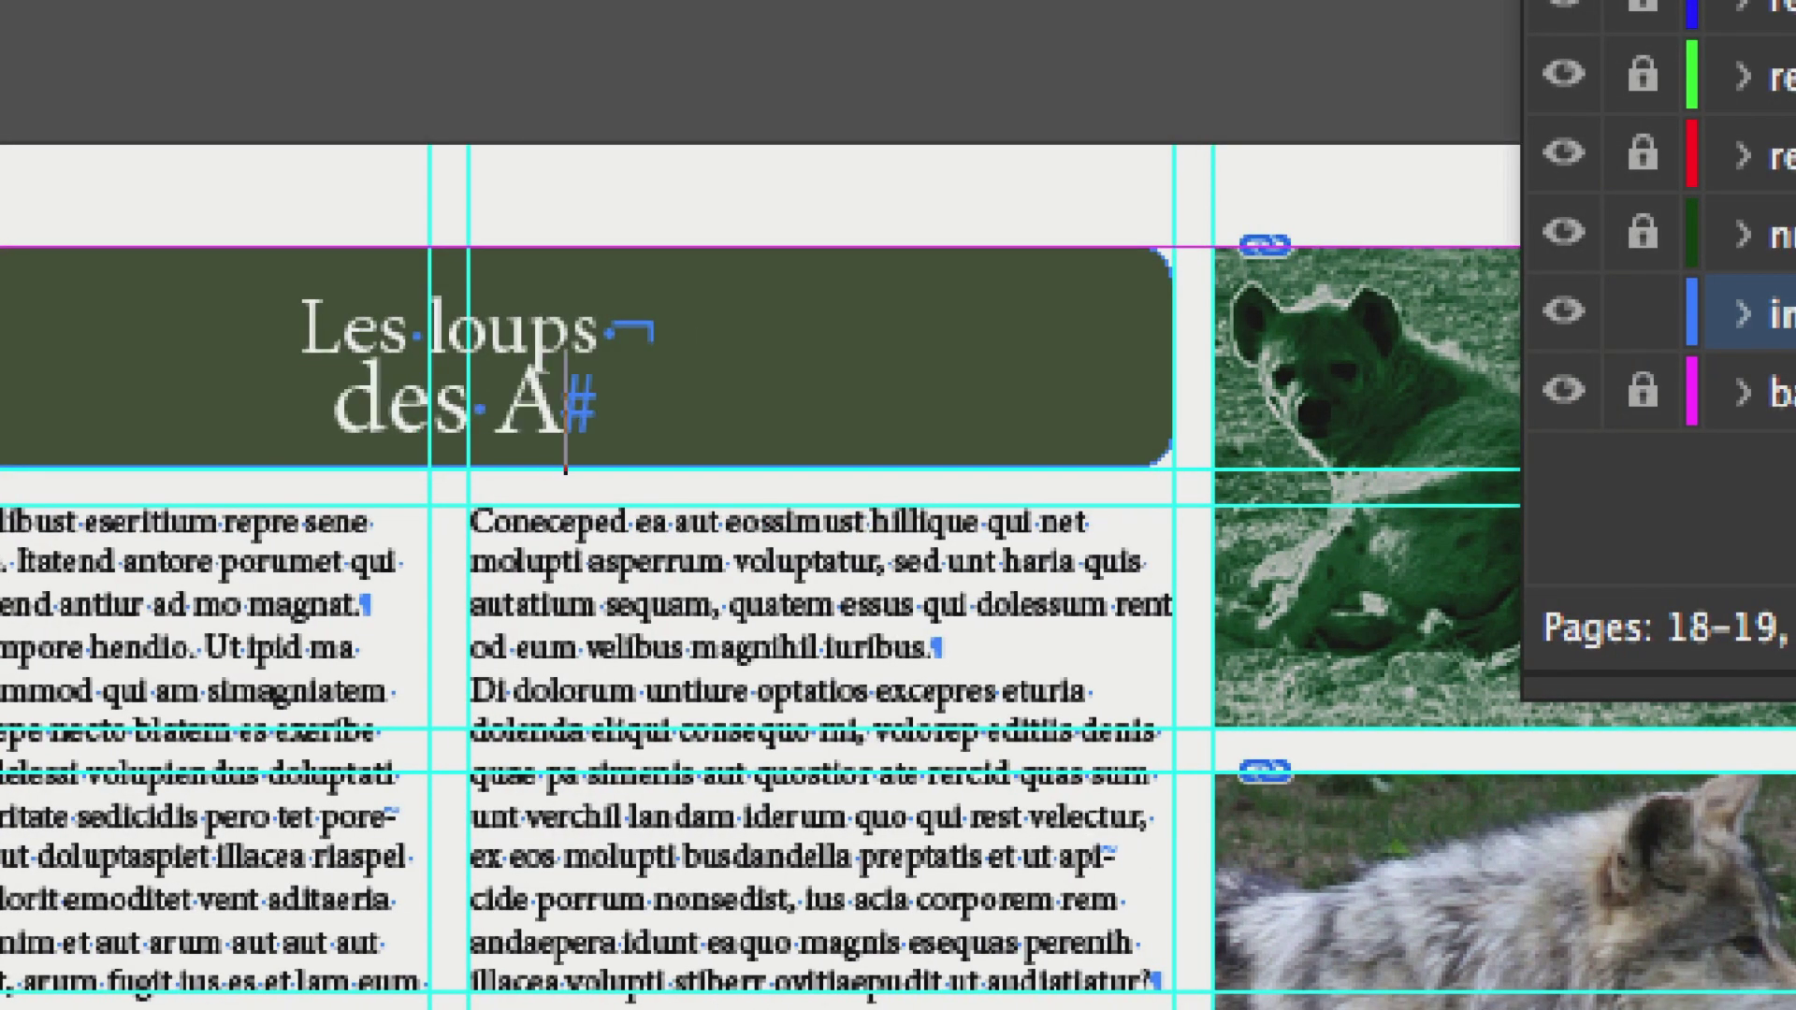
{"action": "type", "text": "rdennes"}
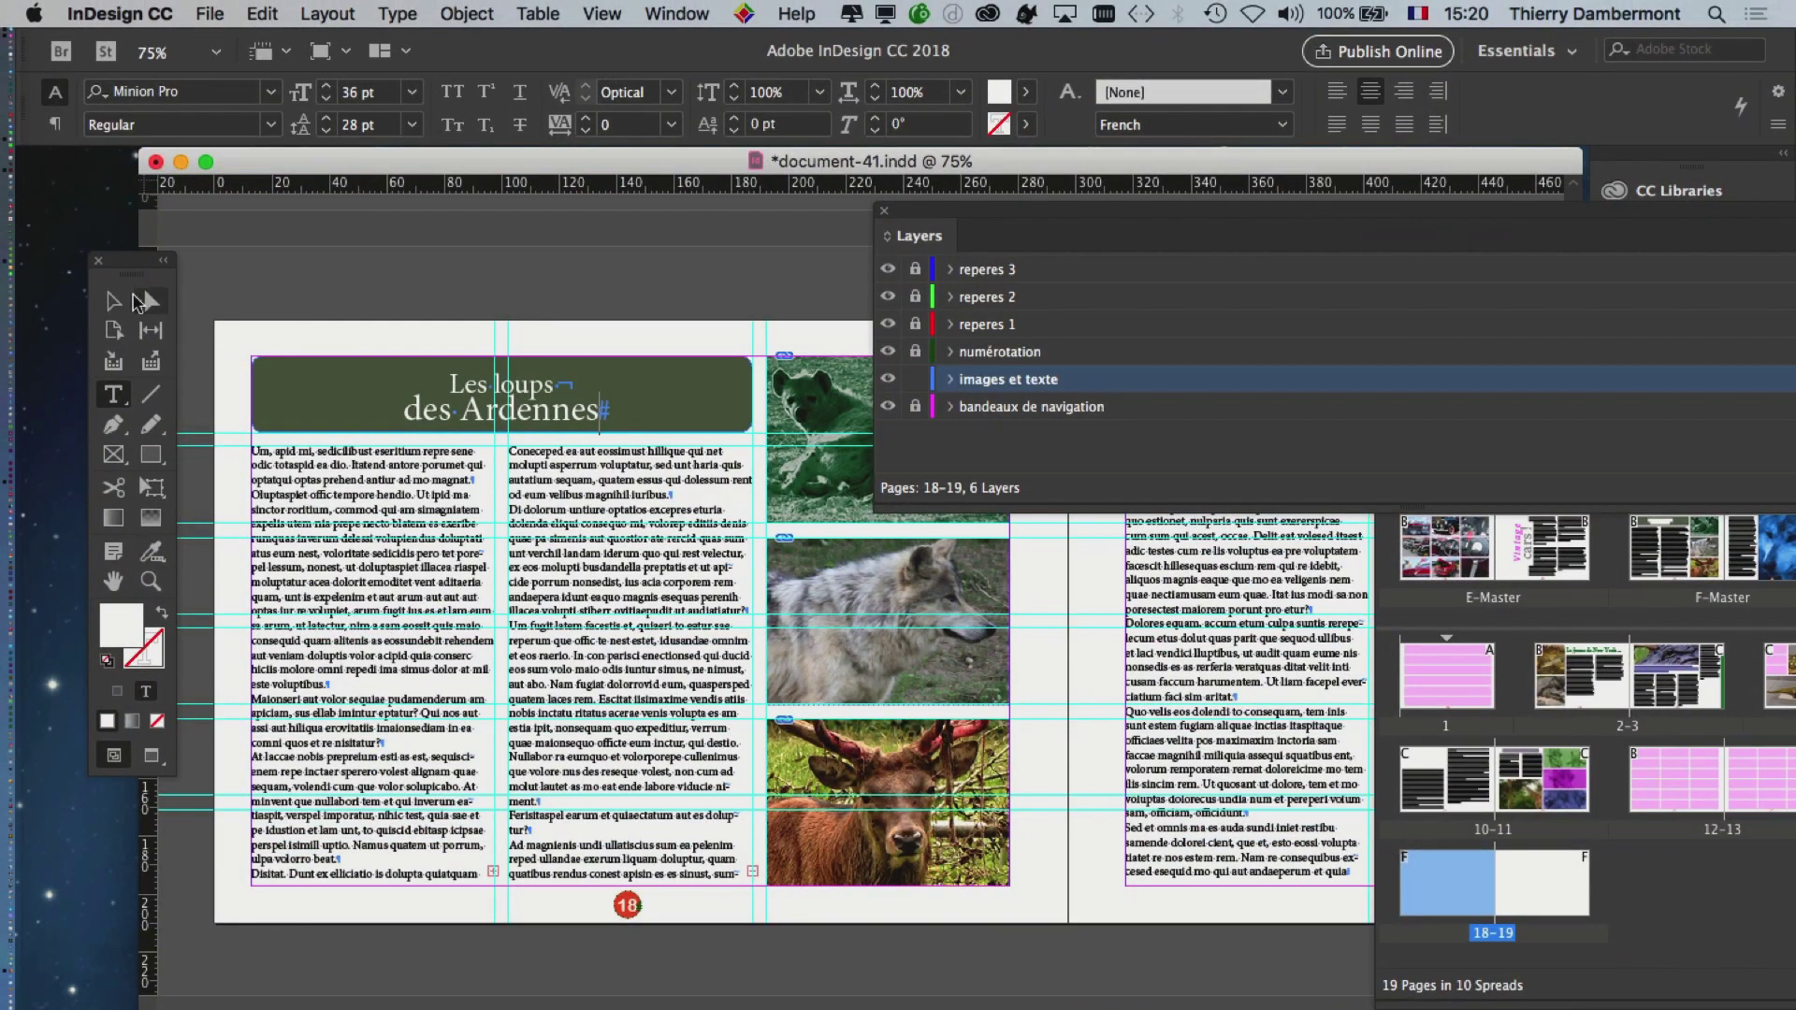
{"action": "key", "text": "Escape"}
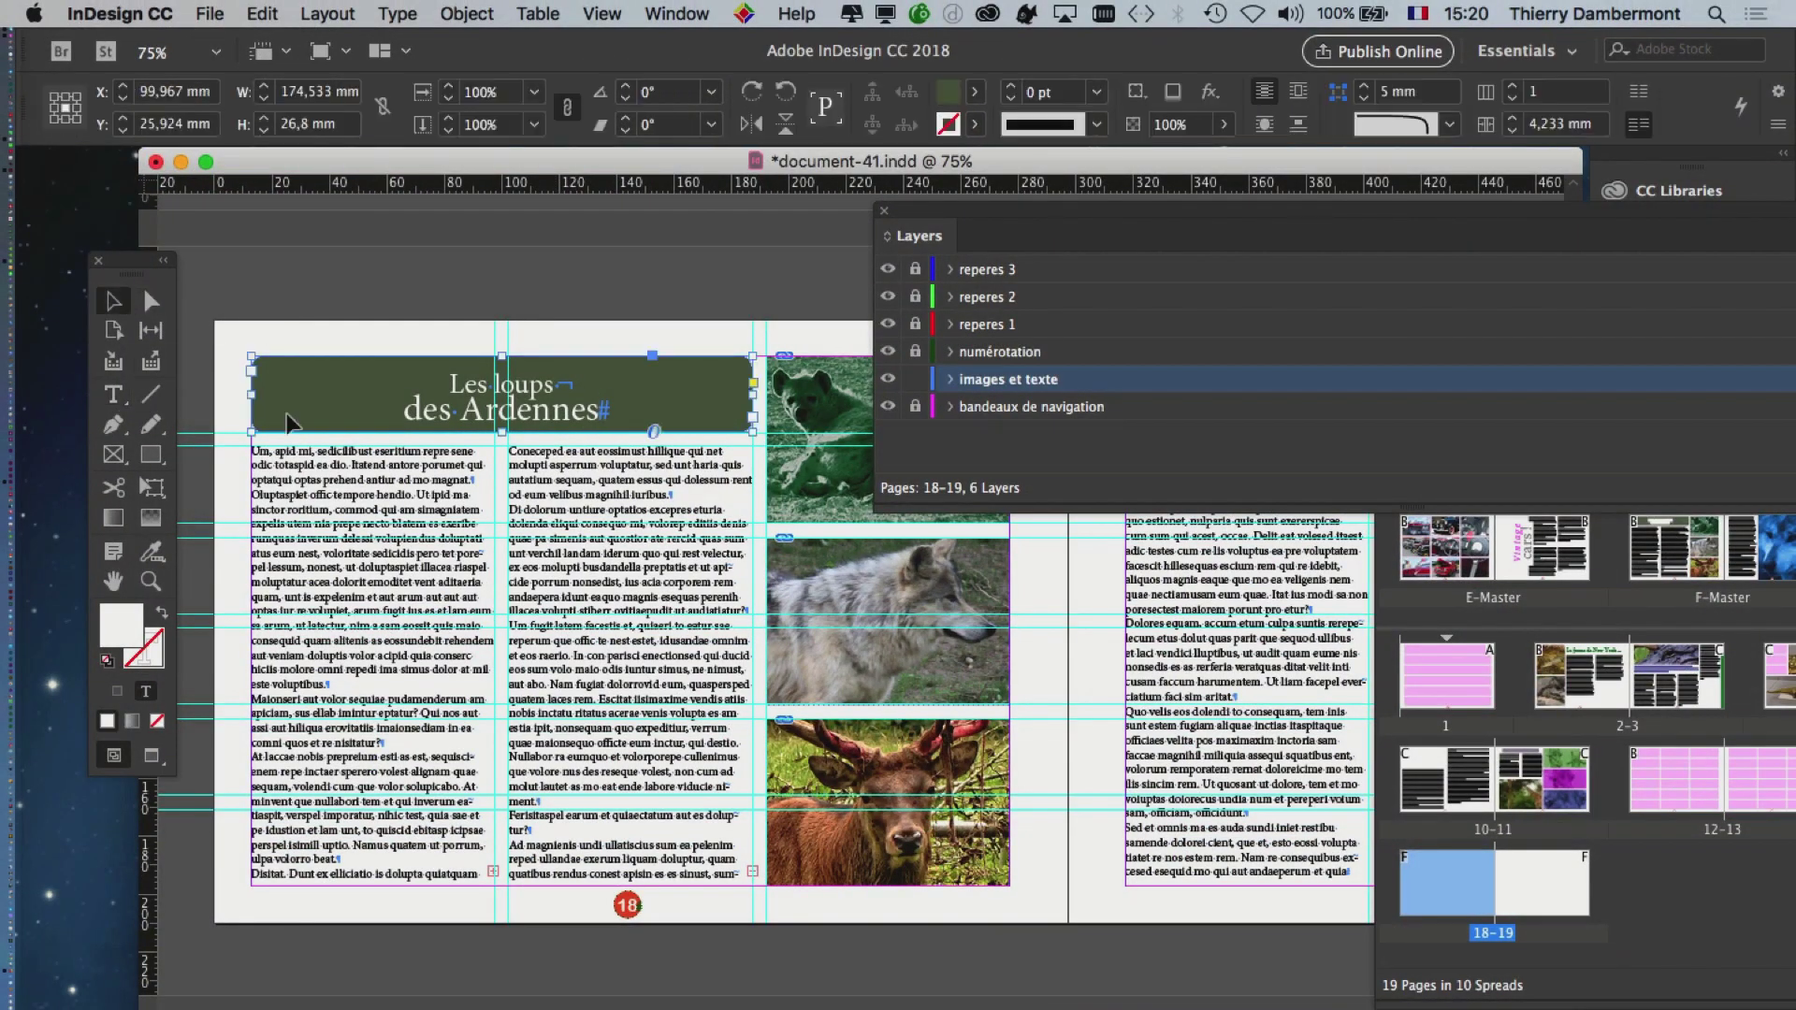
- Override all master page items on spread 18–19, clearing the layer list and page overview off the pages
{"action": "left_click_drag", "start_coordinate": [946, 214], "coordinate": [325, 989]}
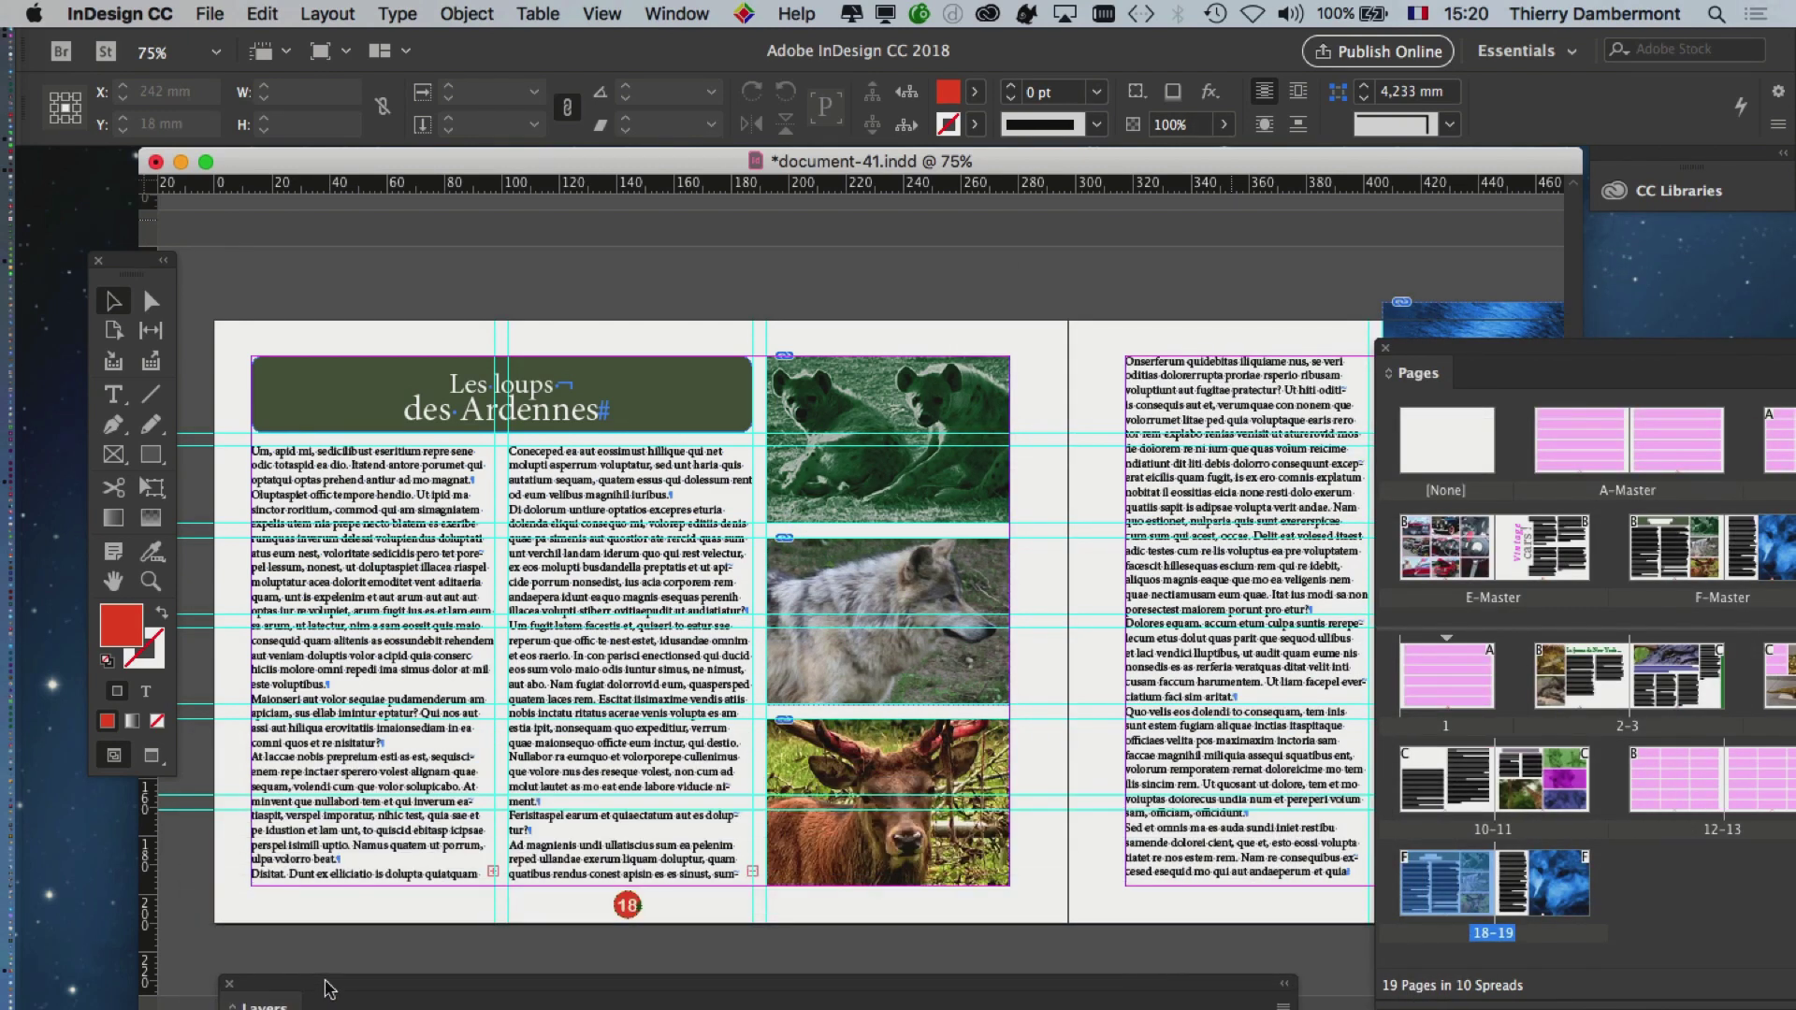
{"action": "left_click_drag", "start_coordinate": [1464, 369], "coordinate": [826, 270]}
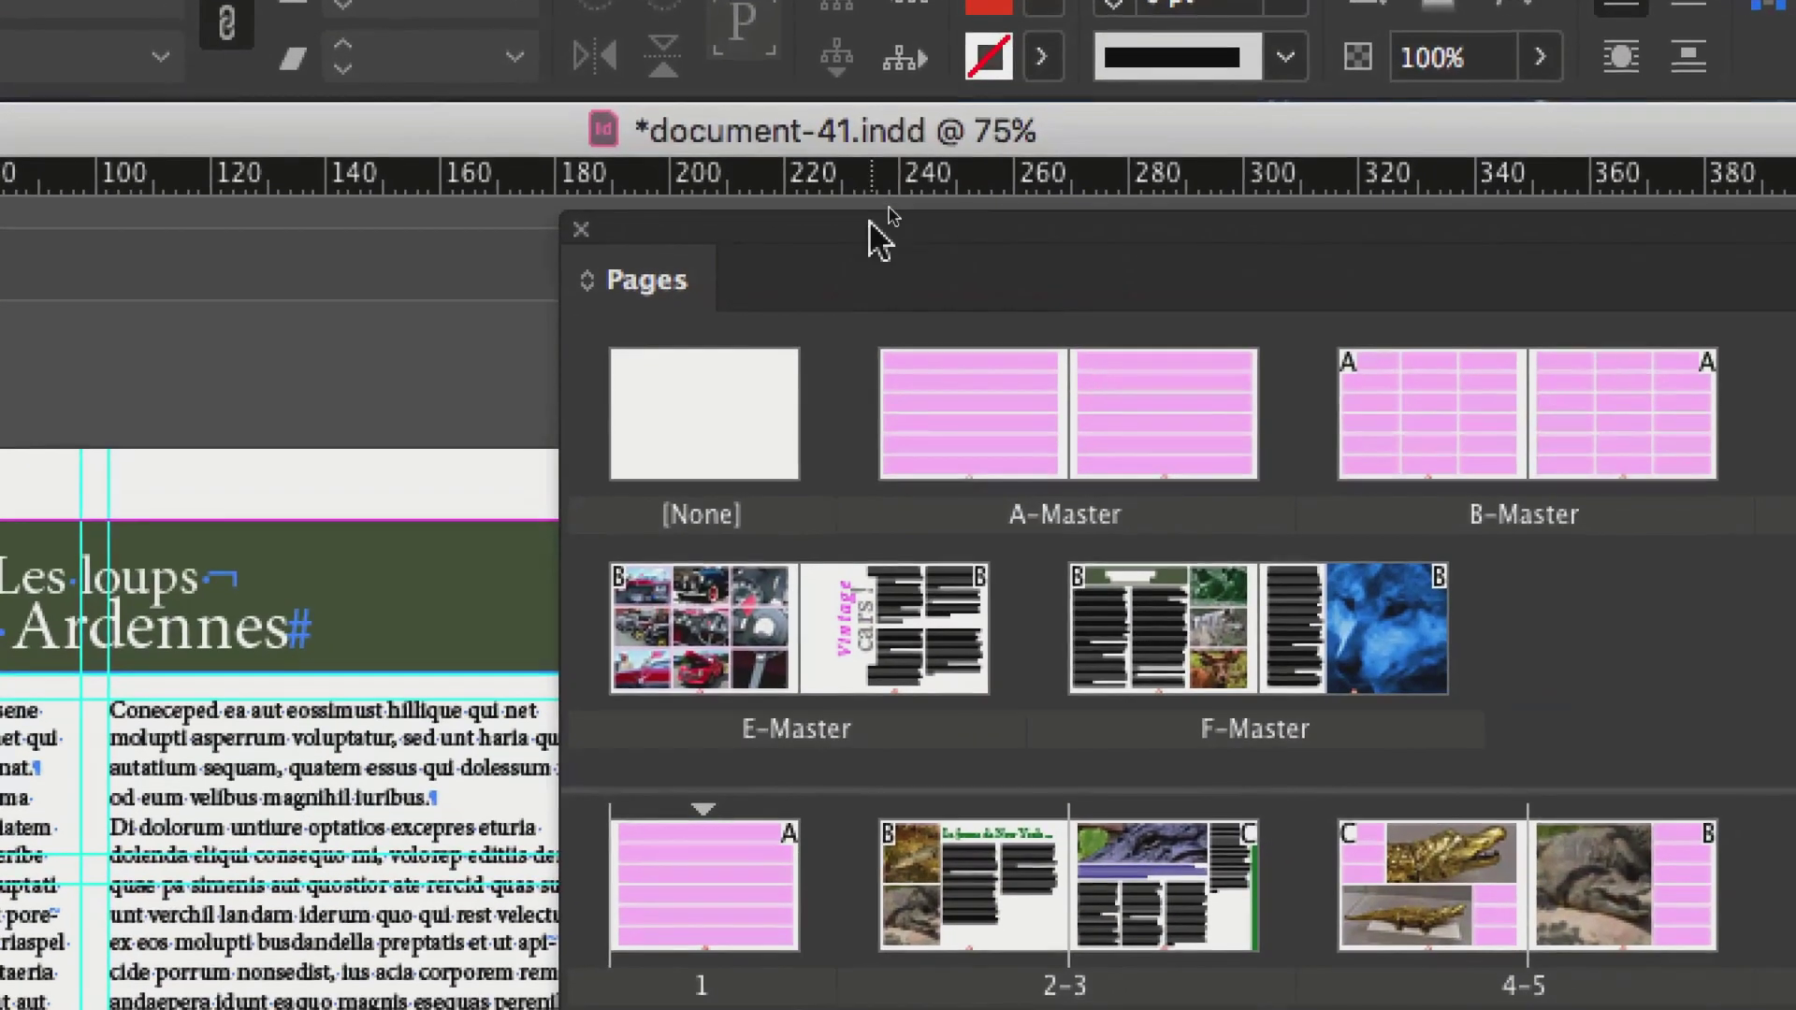
{"action": "left_click_drag", "start_coordinate": [868, 218], "coordinate": [580, 199]}
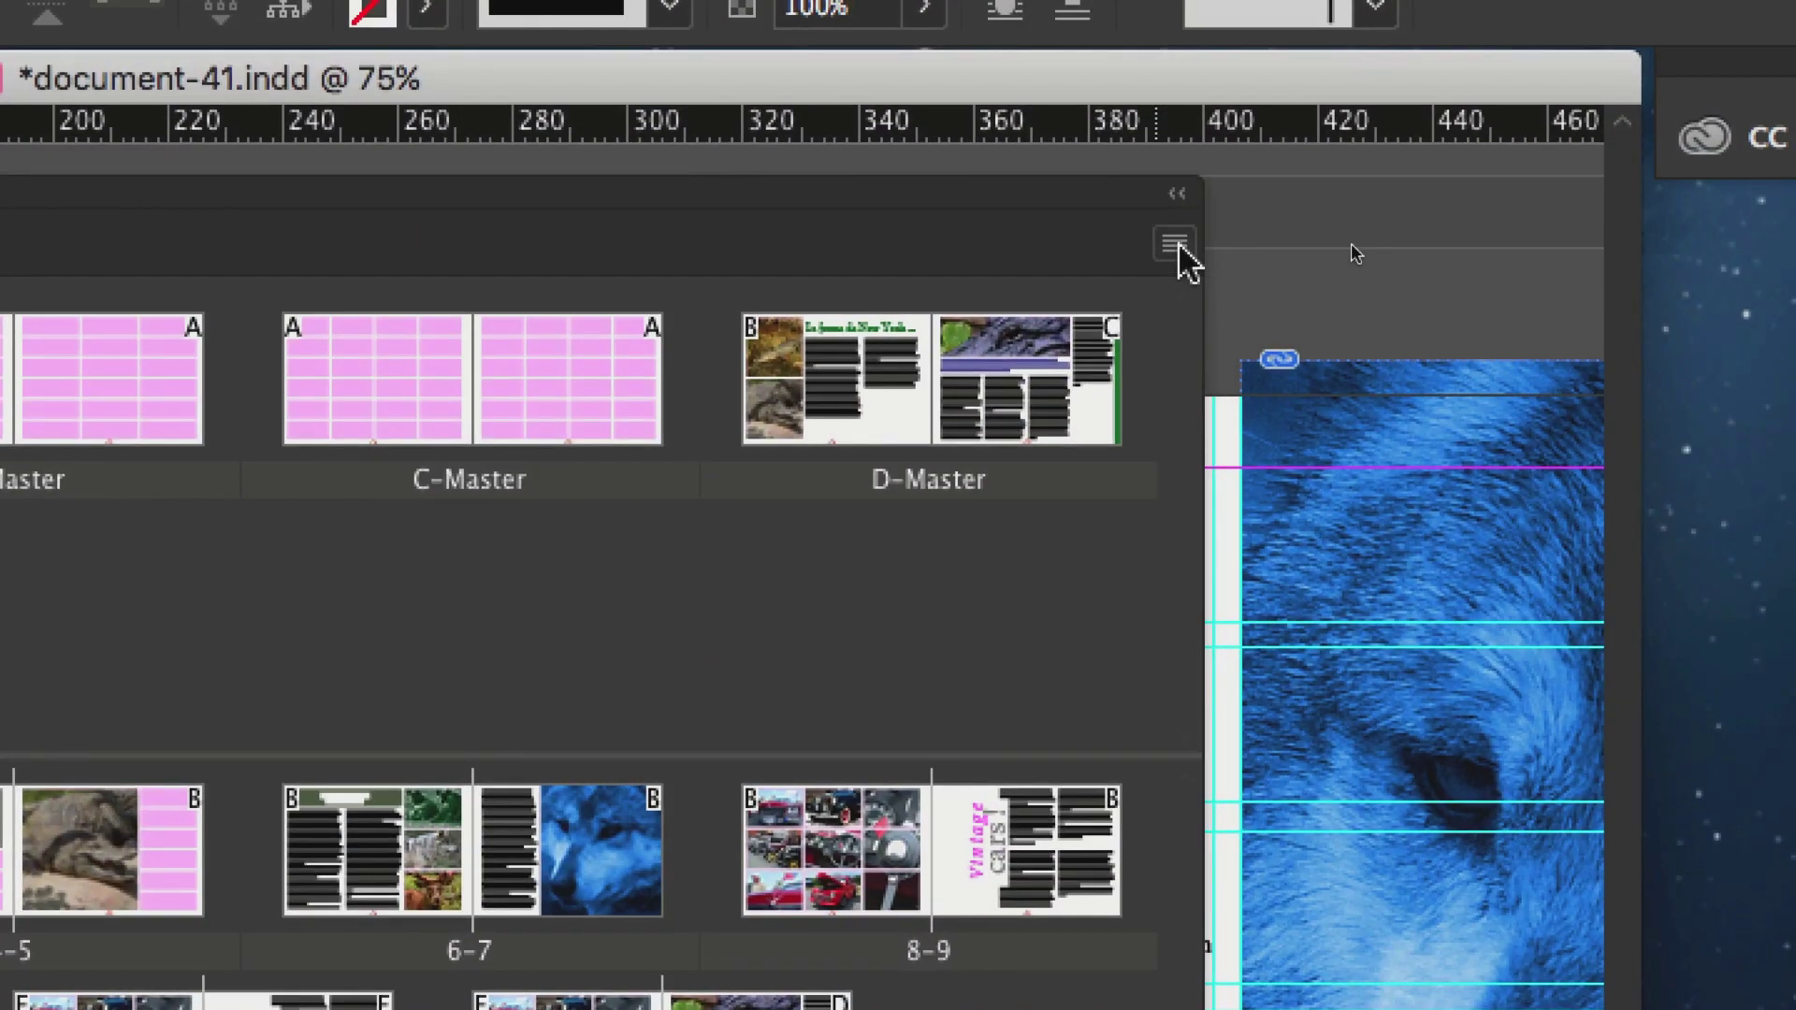
{"action": "left_click", "coordinate": [1176, 243]}
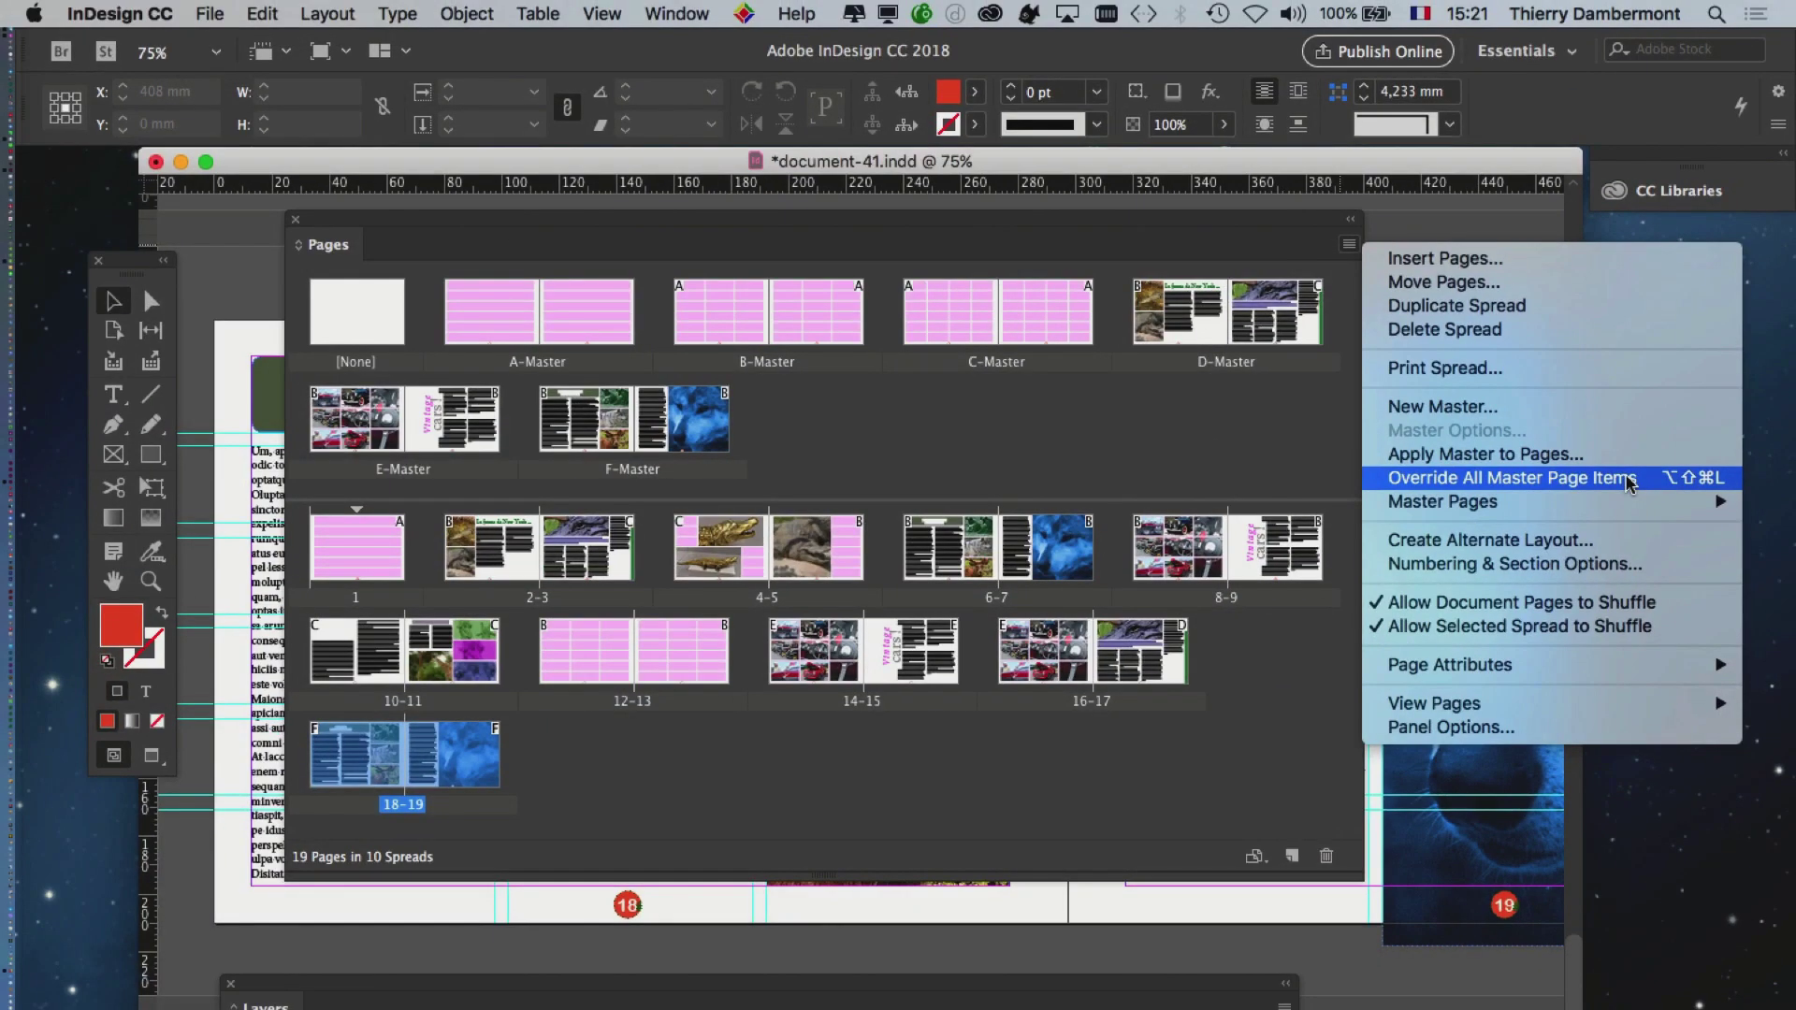
{"action": "left_click", "coordinate": [1628, 480]}
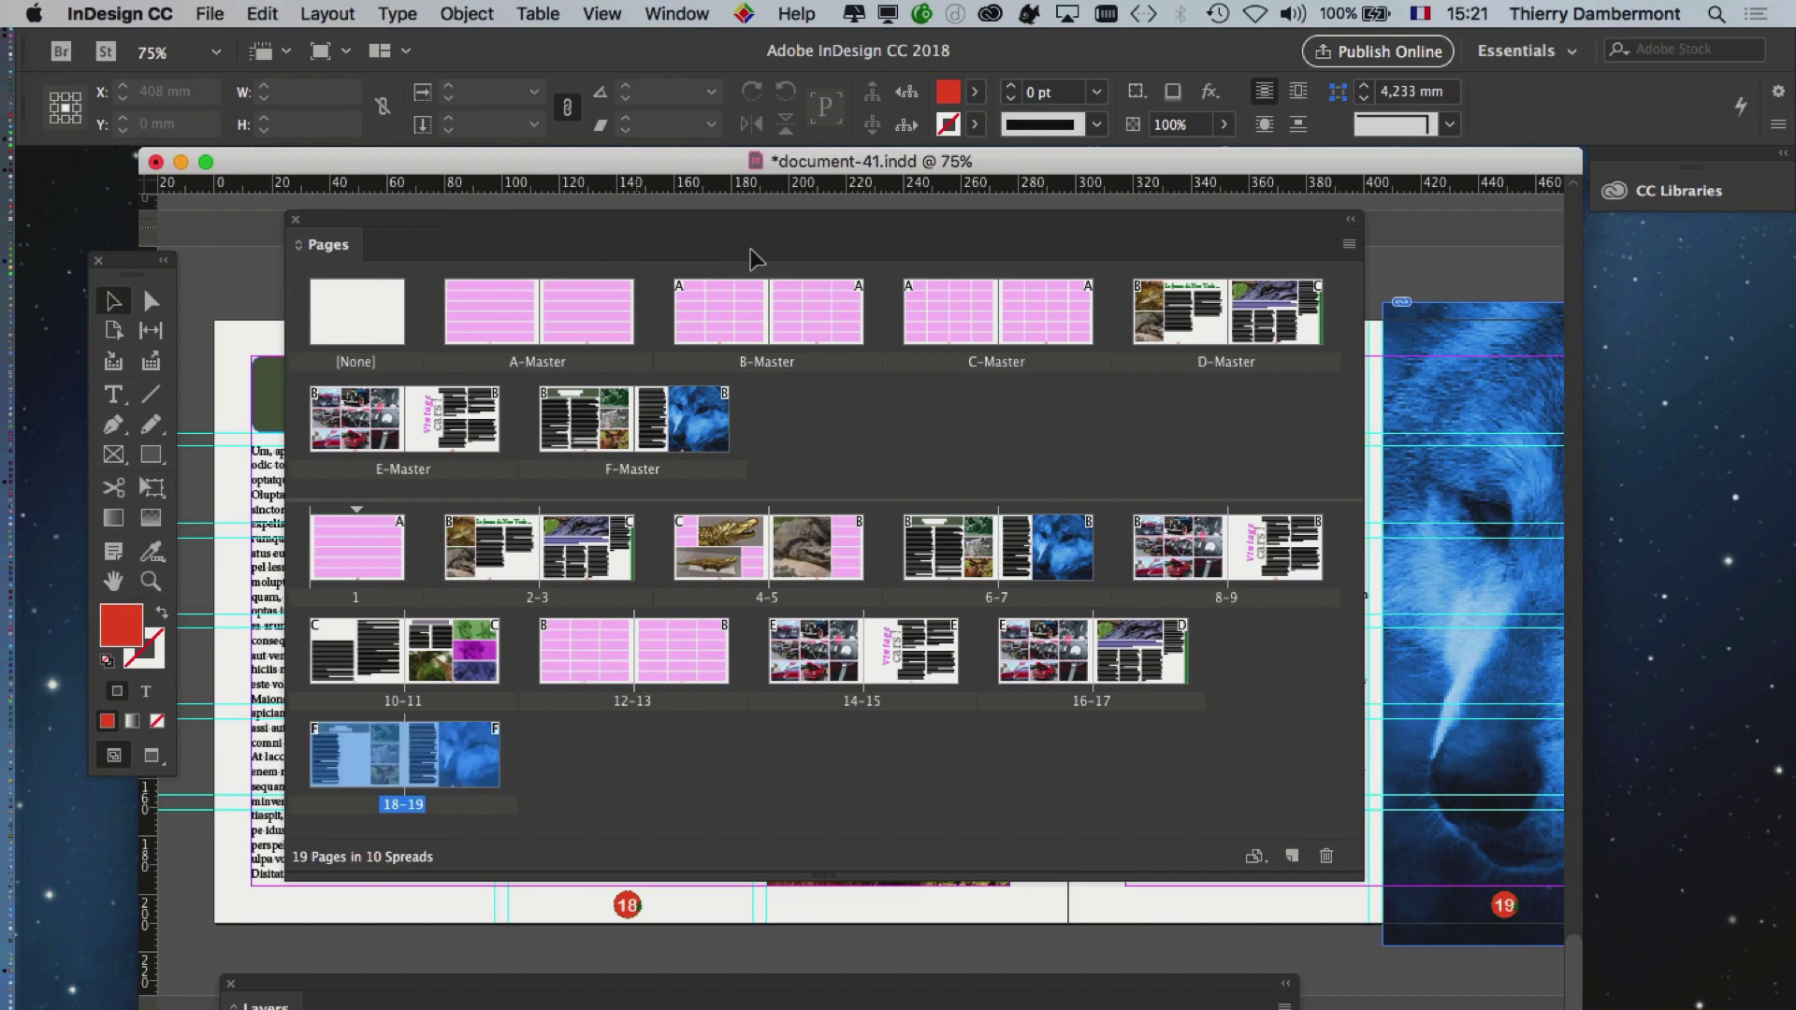
{"action": "left_click_drag", "start_coordinate": [756, 259], "coordinate": [1634, 429]}
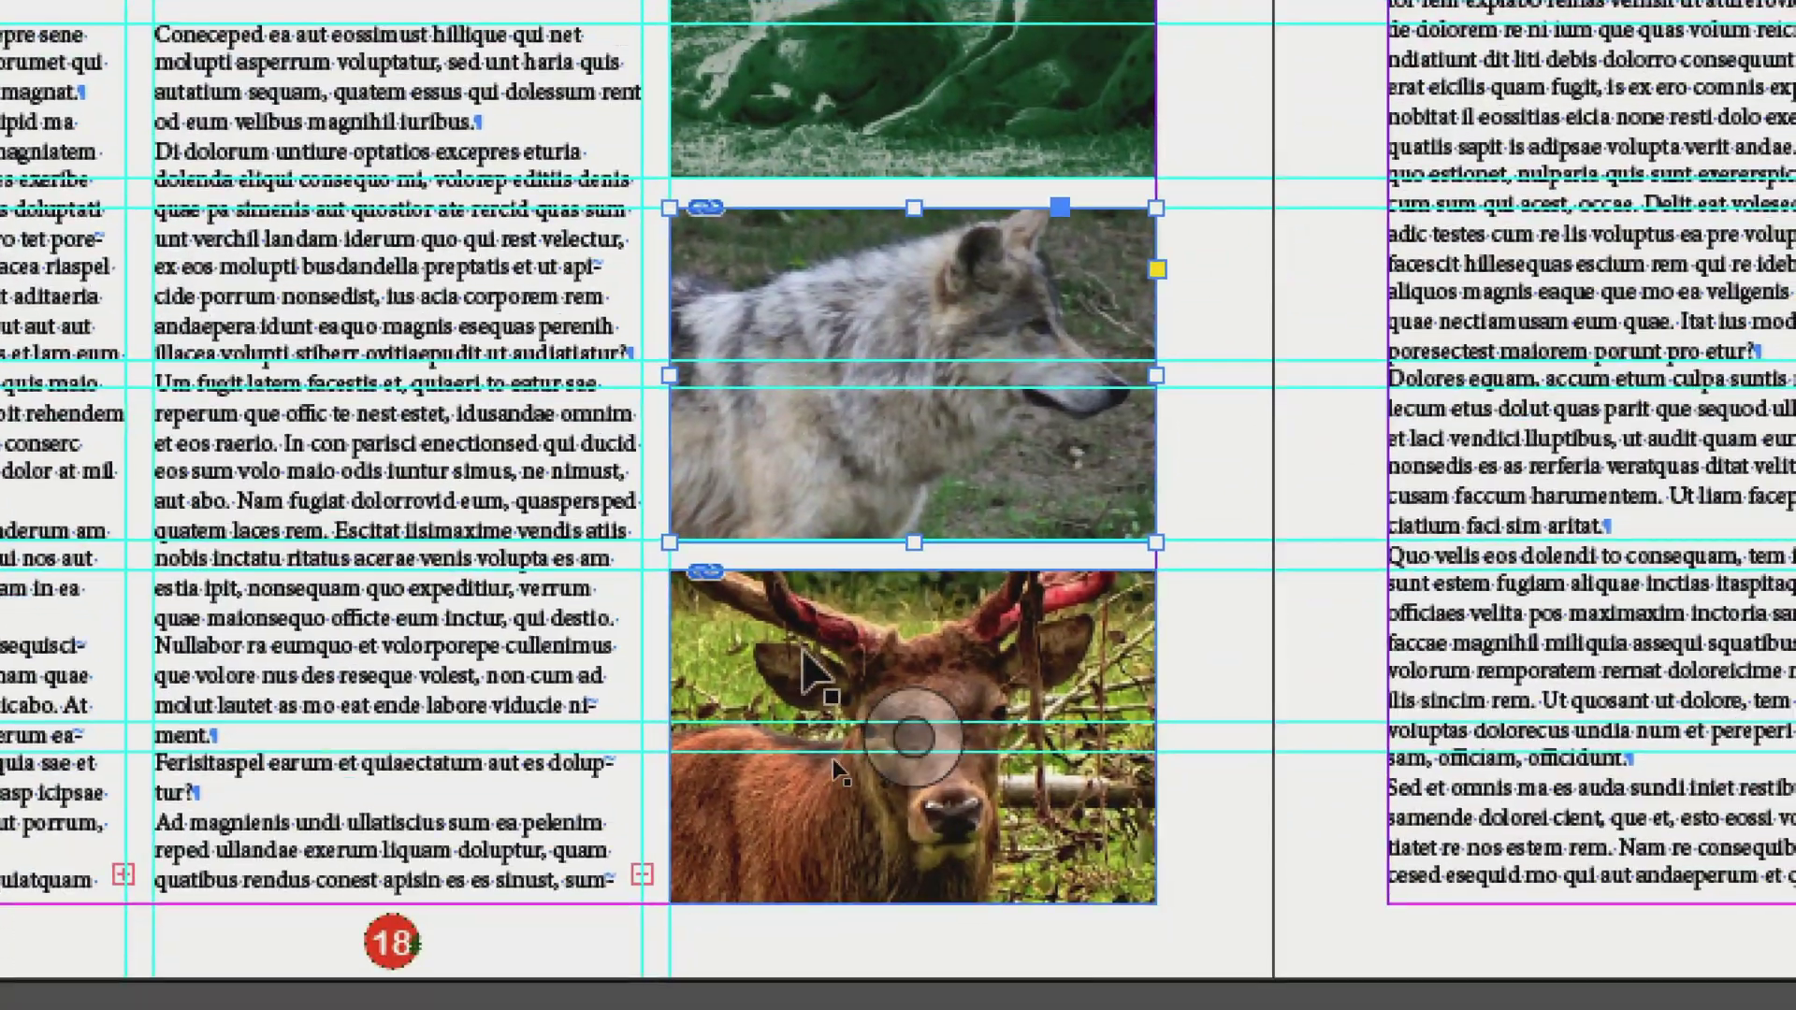
- Select the deer photo, the page 19 text column and the blue wolf image in turn to check that they are editable
{"action": "left_click", "coordinate": [812, 853]}
{"action": "left_click", "coordinate": [503, 782]}
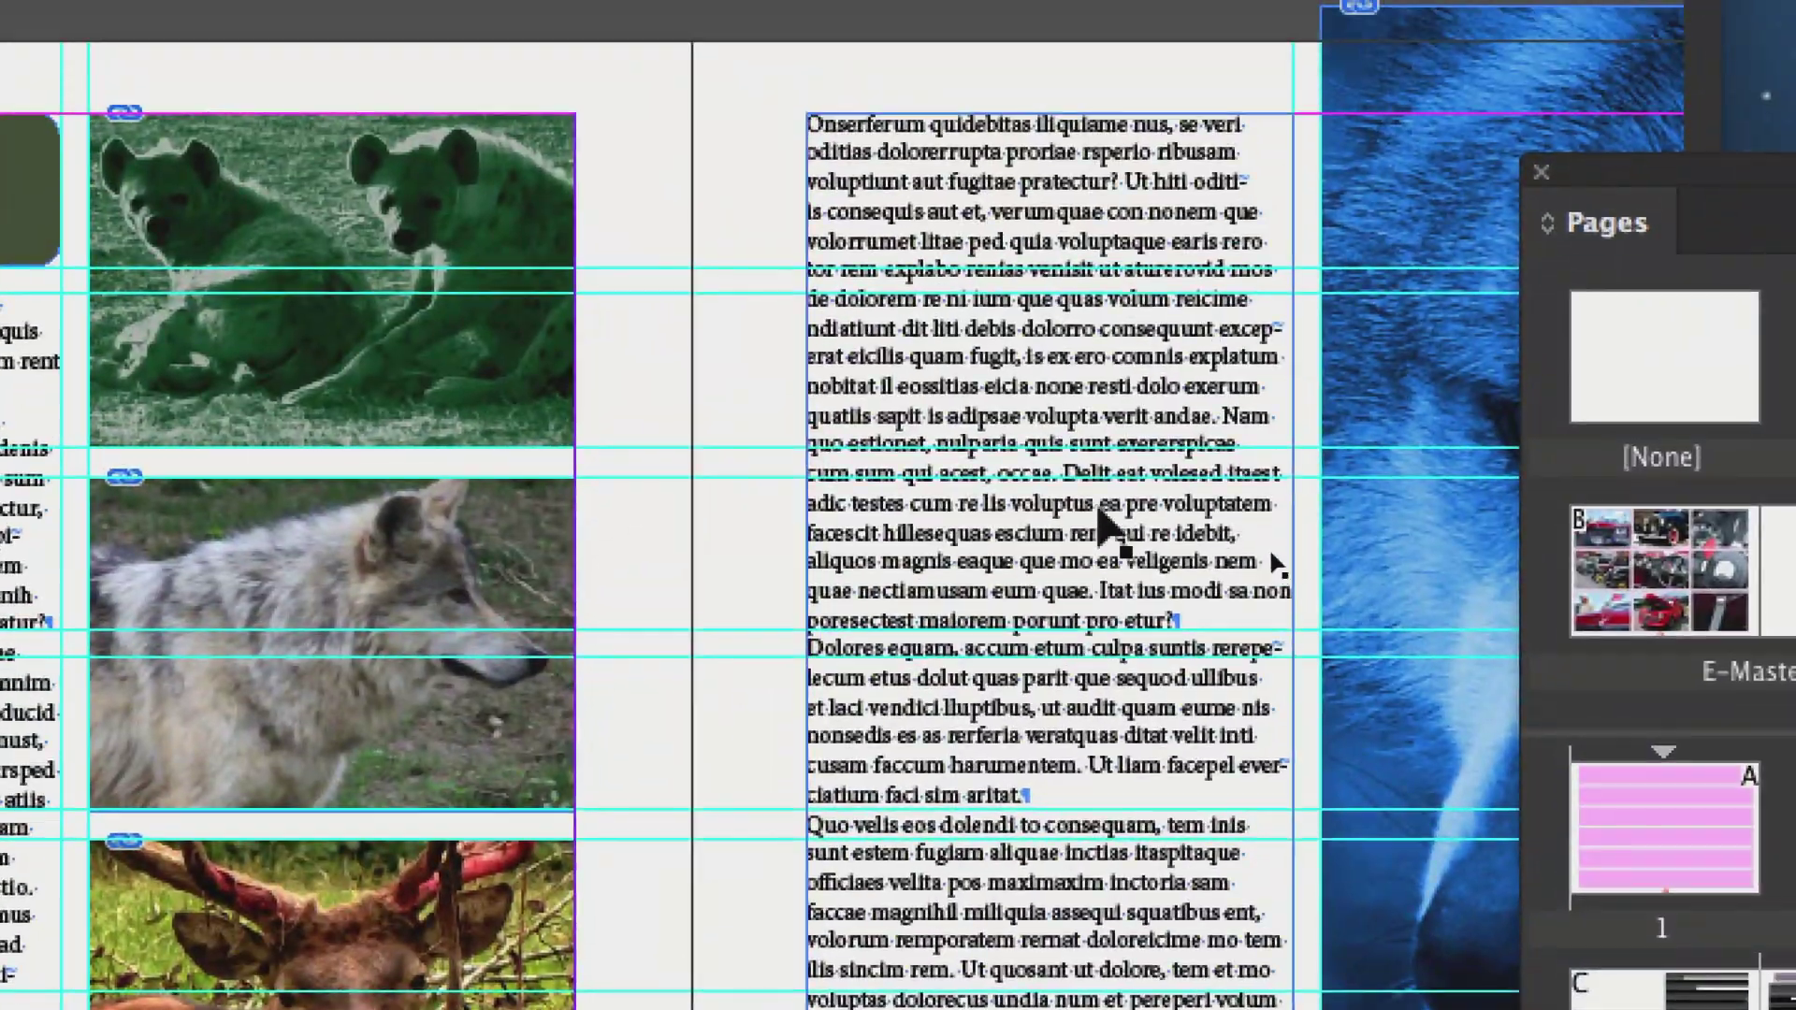
{"action": "left_click", "coordinate": [1096, 501]}
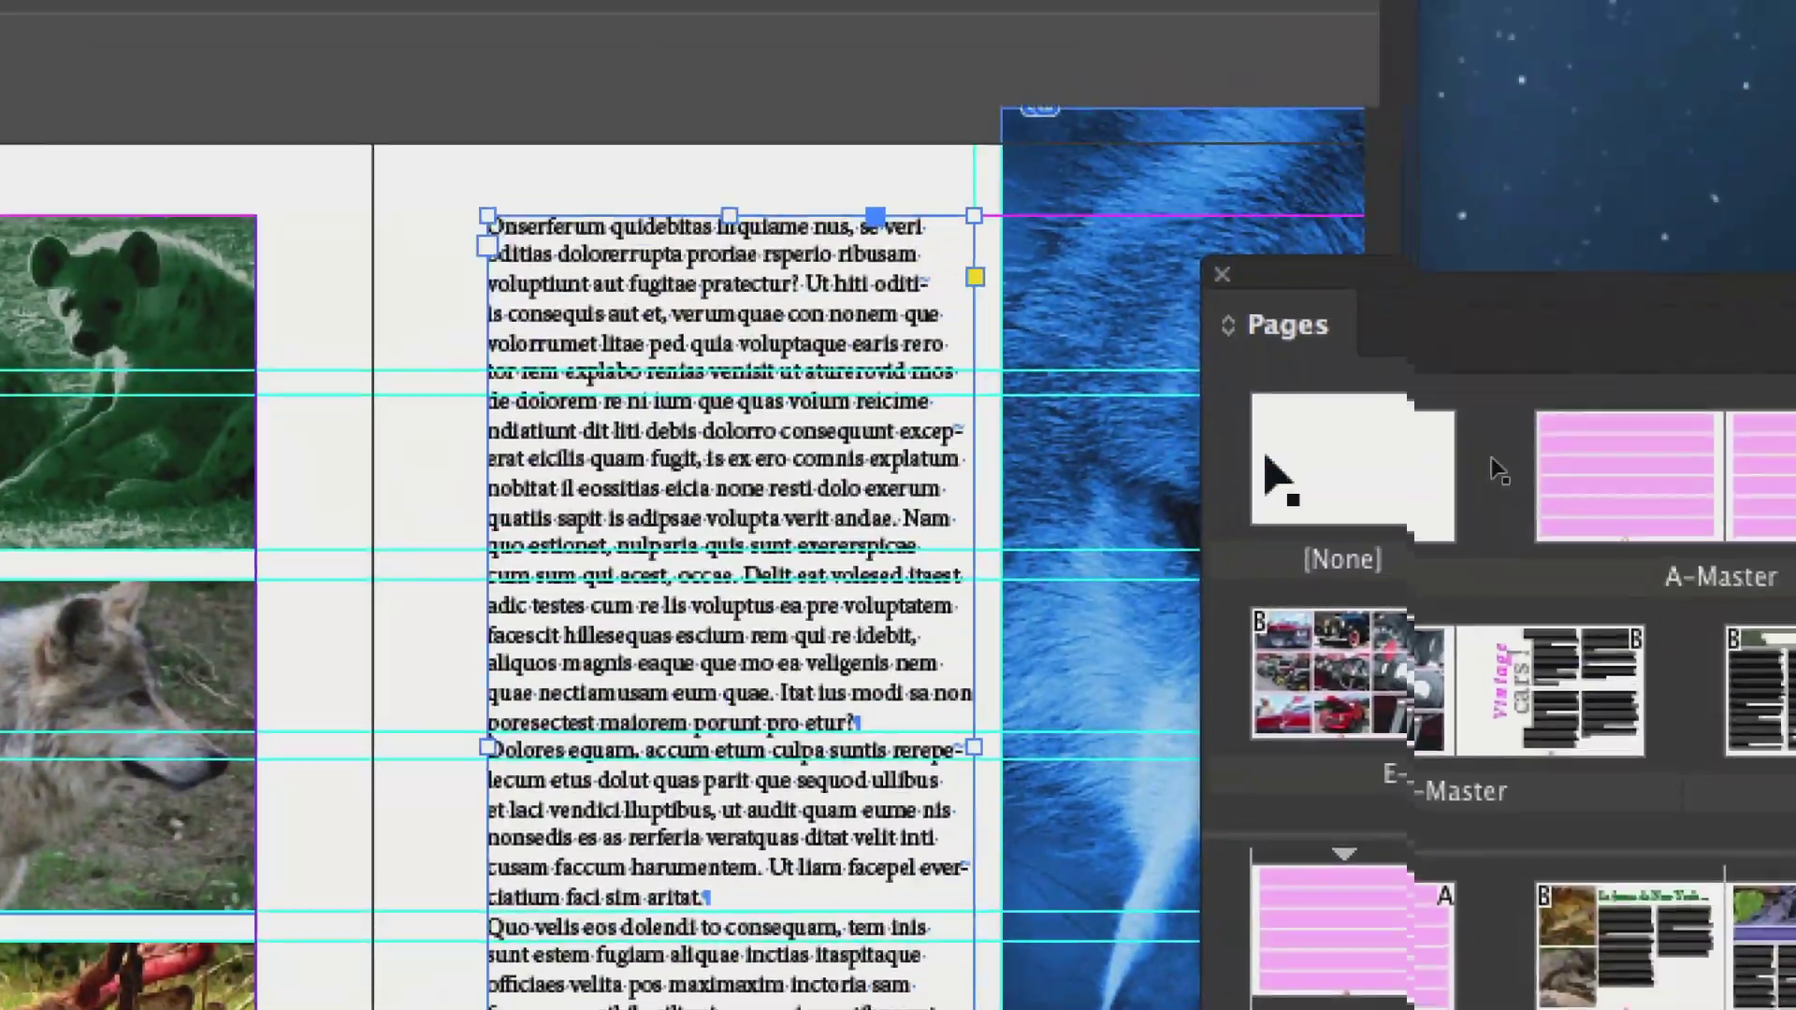
{"action": "left_click", "coordinate": [1209, 413]}
- Bring the page overview fully into view and examine its Override All Master Page Items command without applying it
{"action": "left_click_drag", "start_coordinate": [1436, 359], "coordinate": [664, 283]}
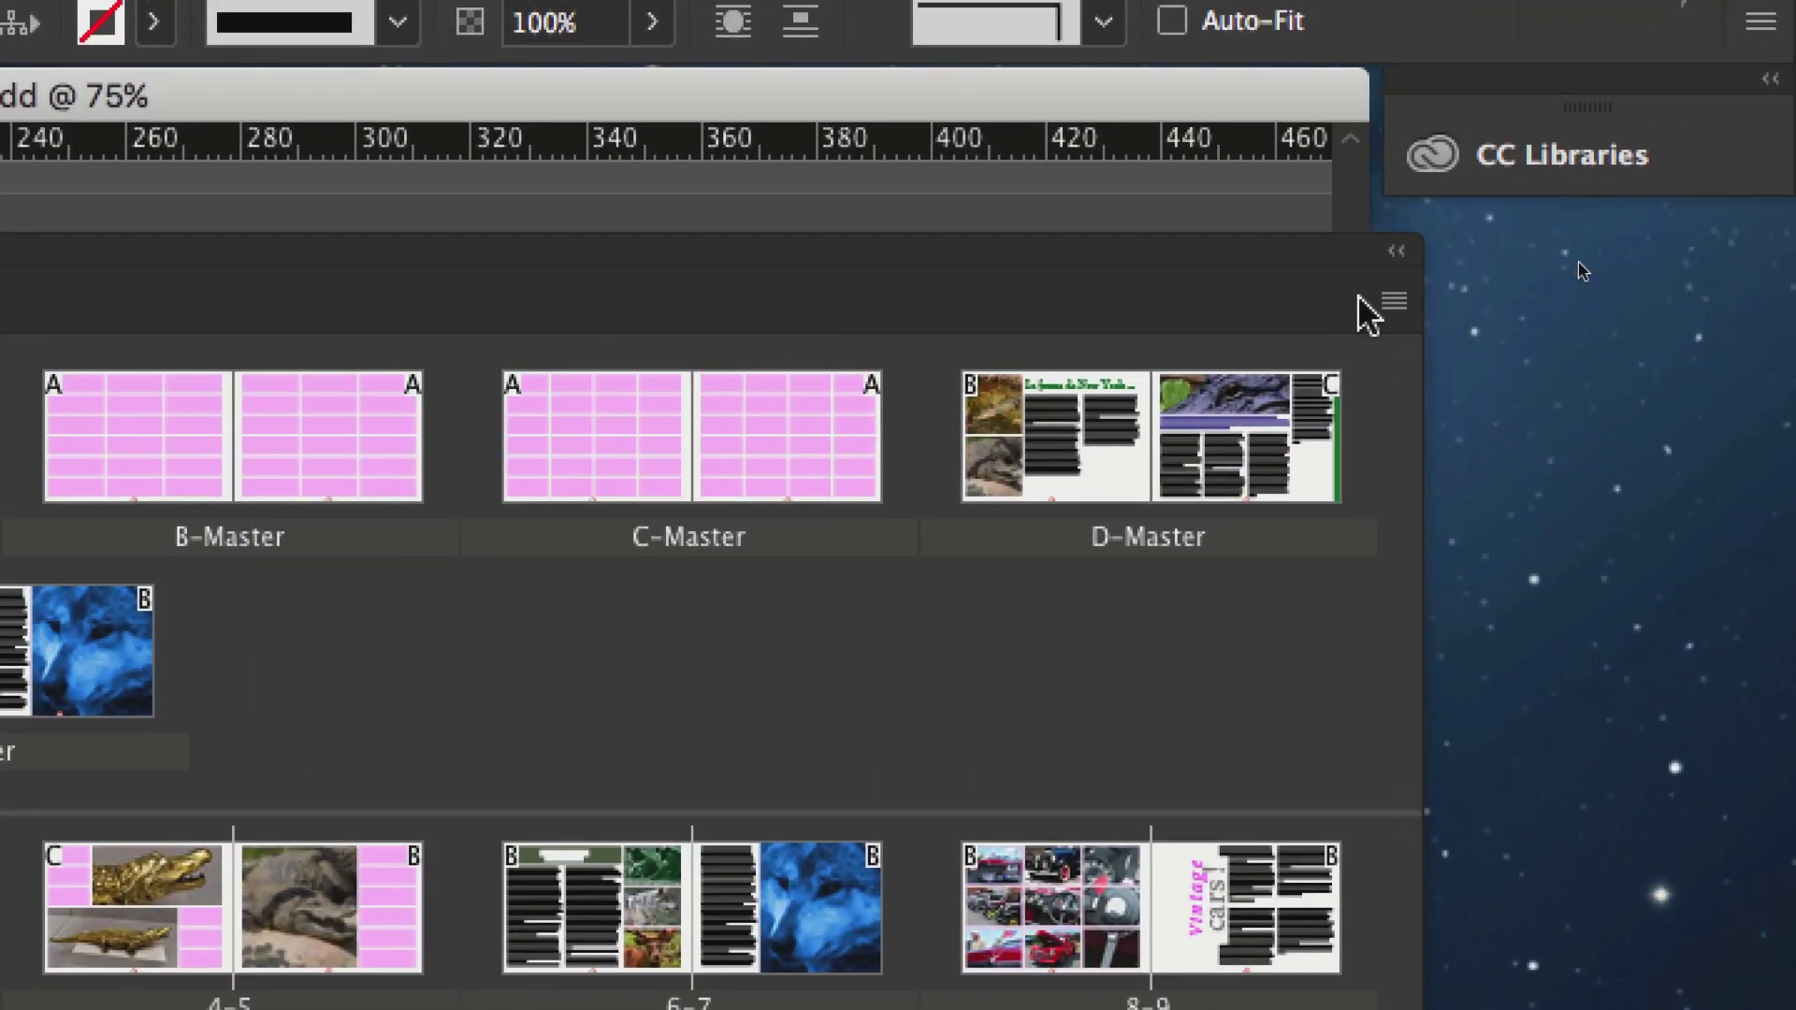
{"action": "left_click", "coordinate": [1391, 299]}
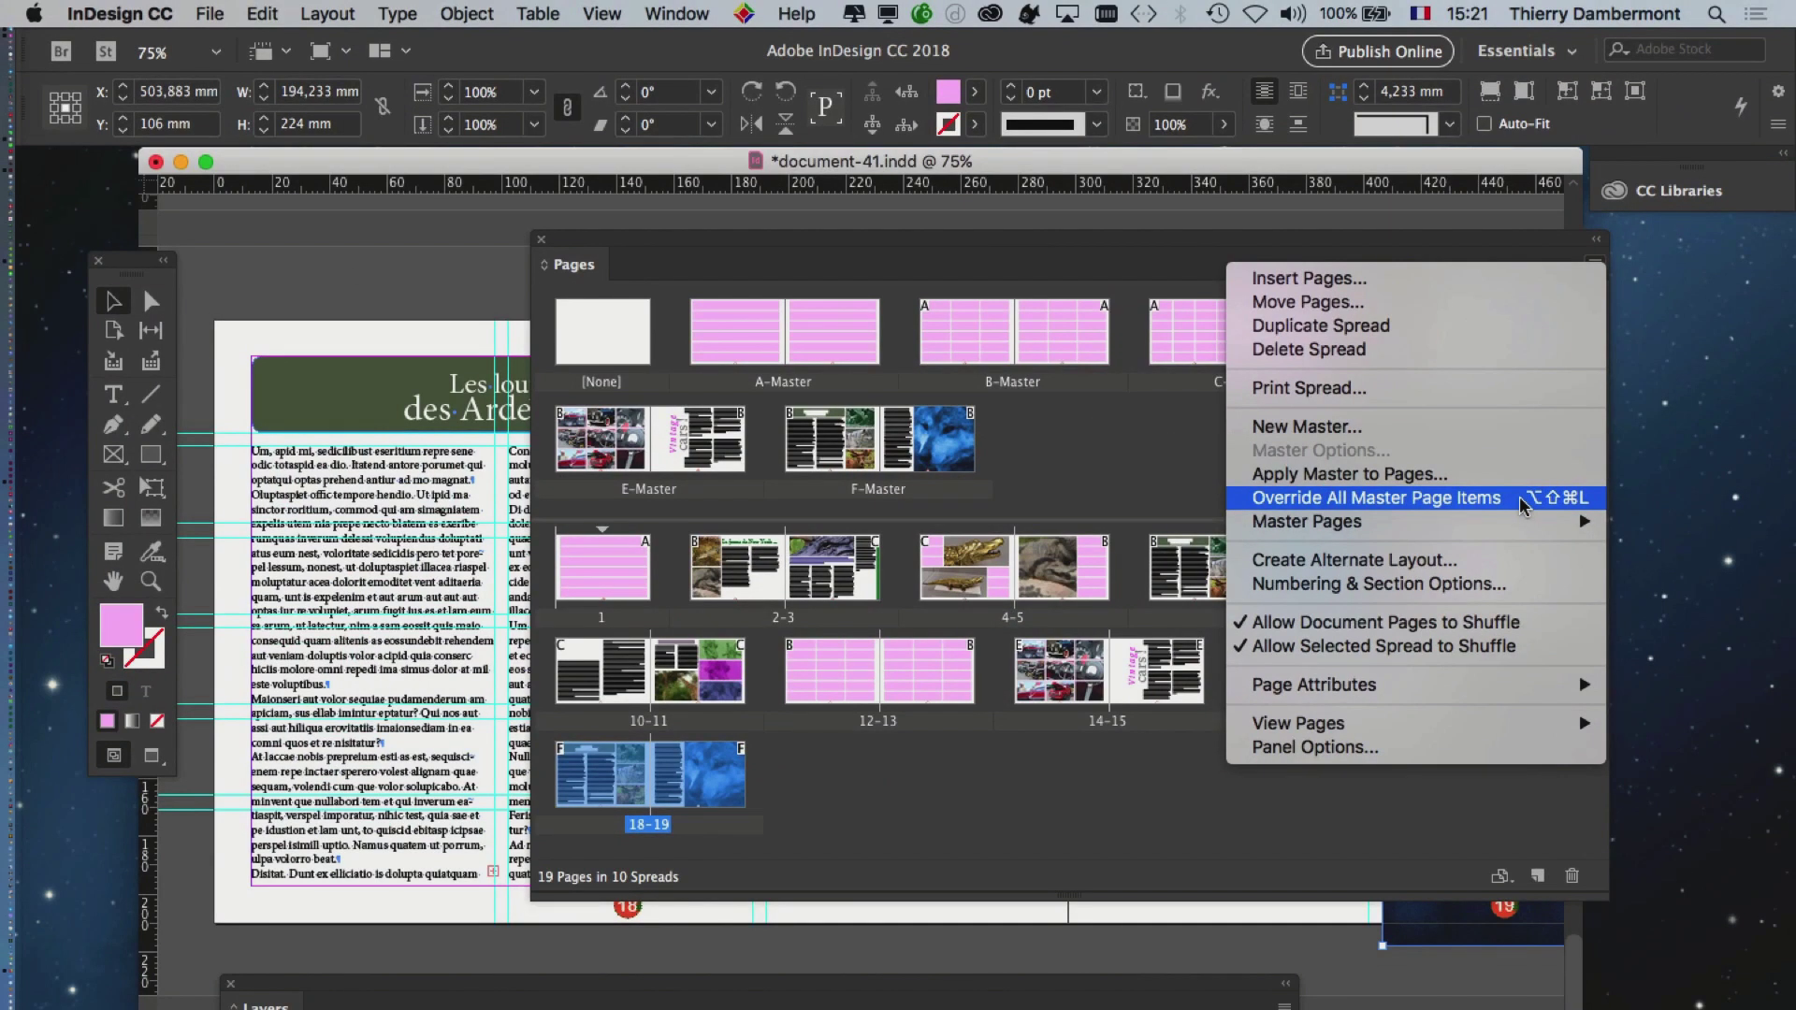
{"action": "left_click", "coordinate": [1099, 697]}
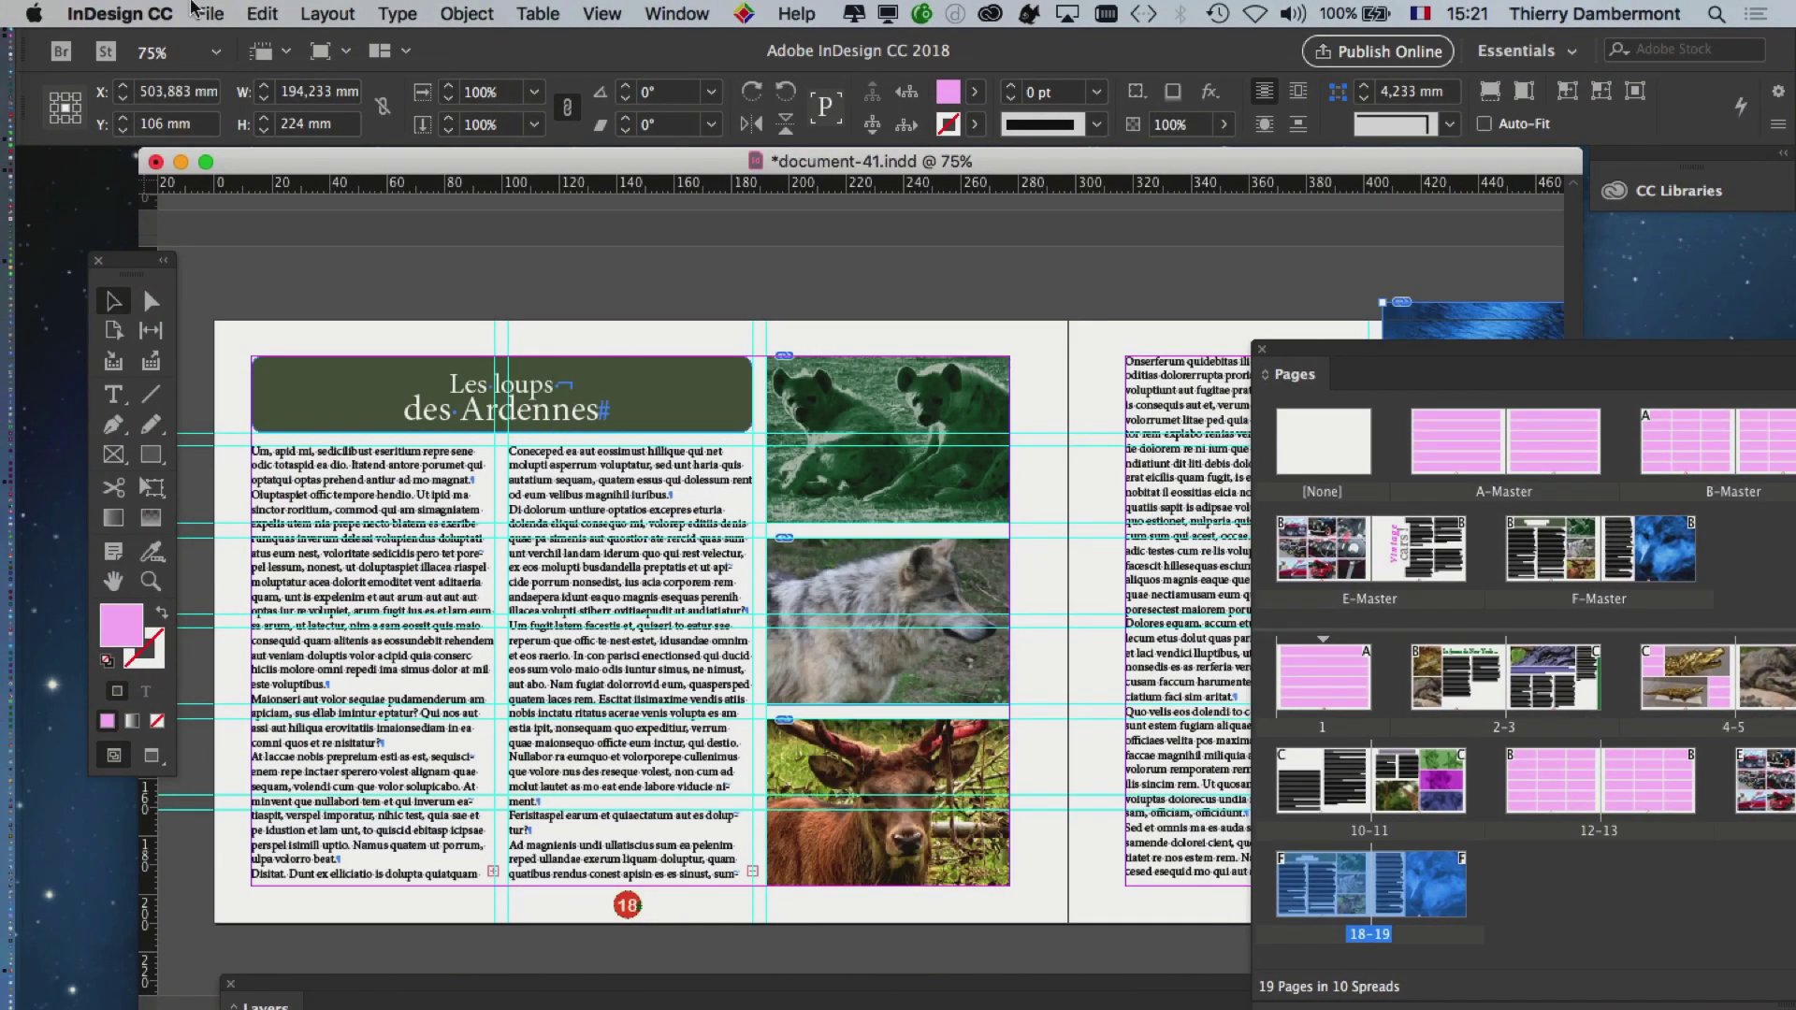
- Save the document under the new name document-42.indd in document-40_Folder
{"action": "left_click", "coordinate": [209, 13]}
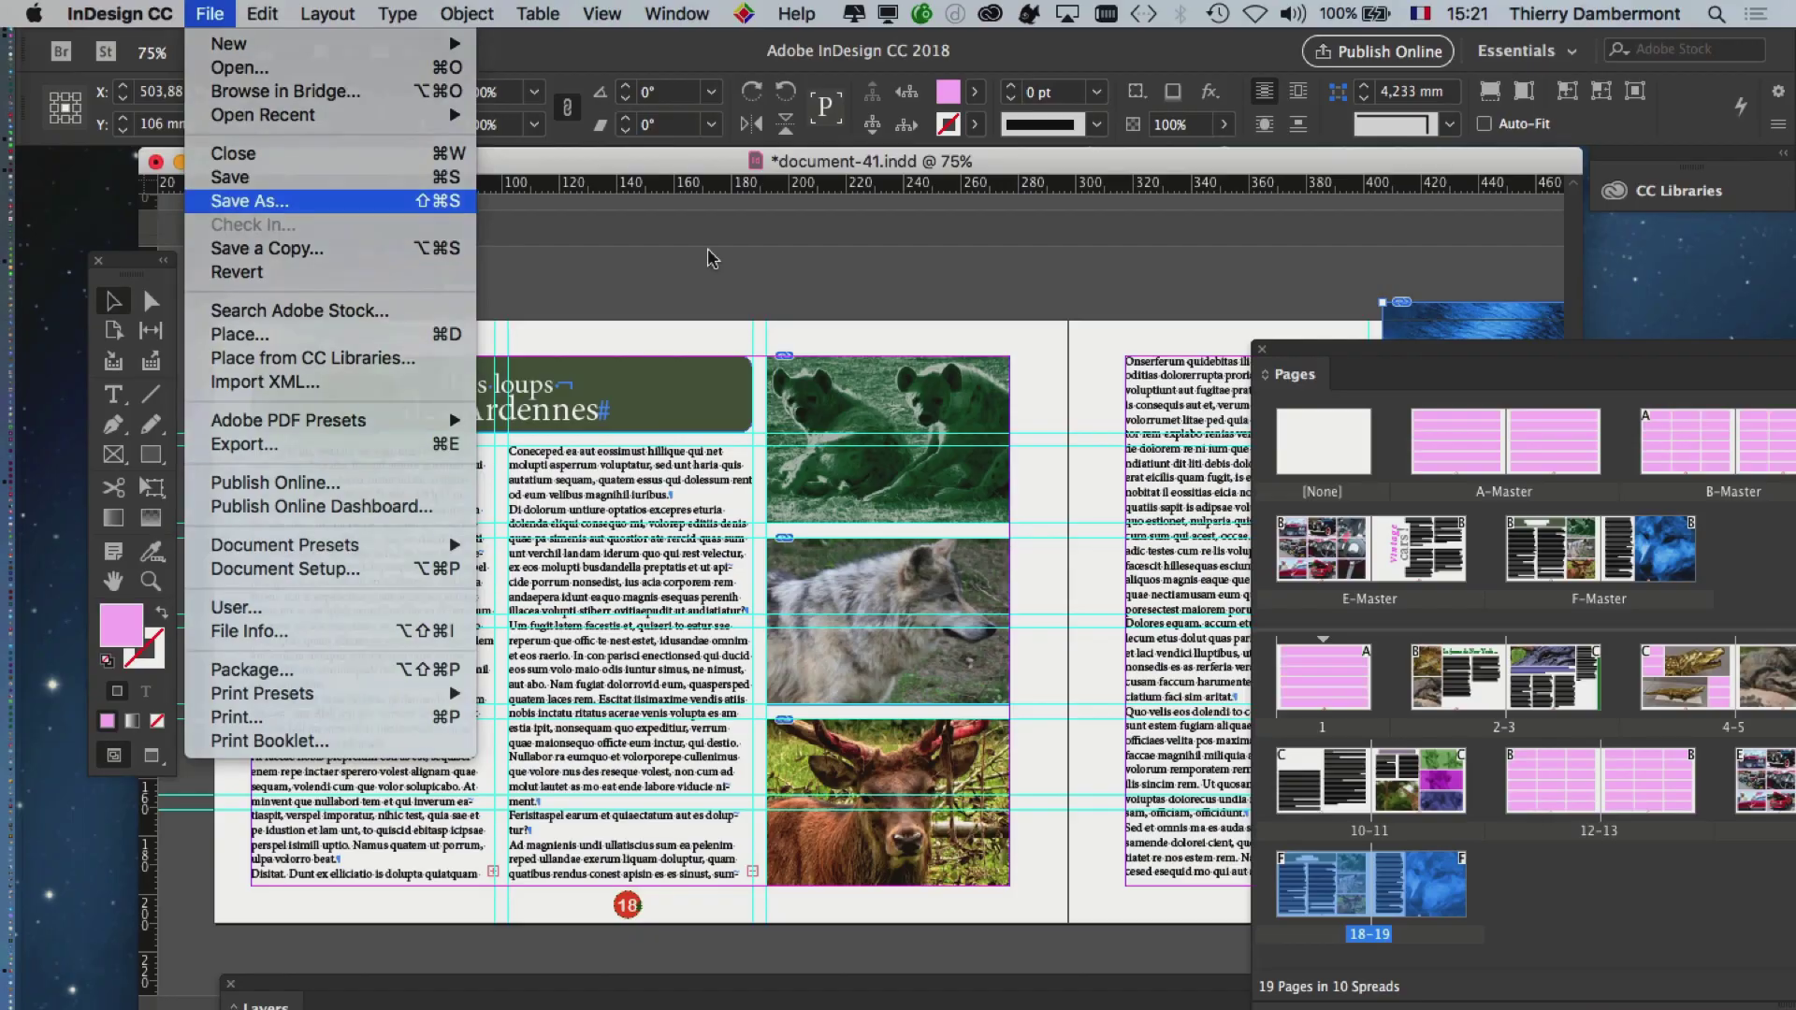
{"action": "key", "text": "Return"}
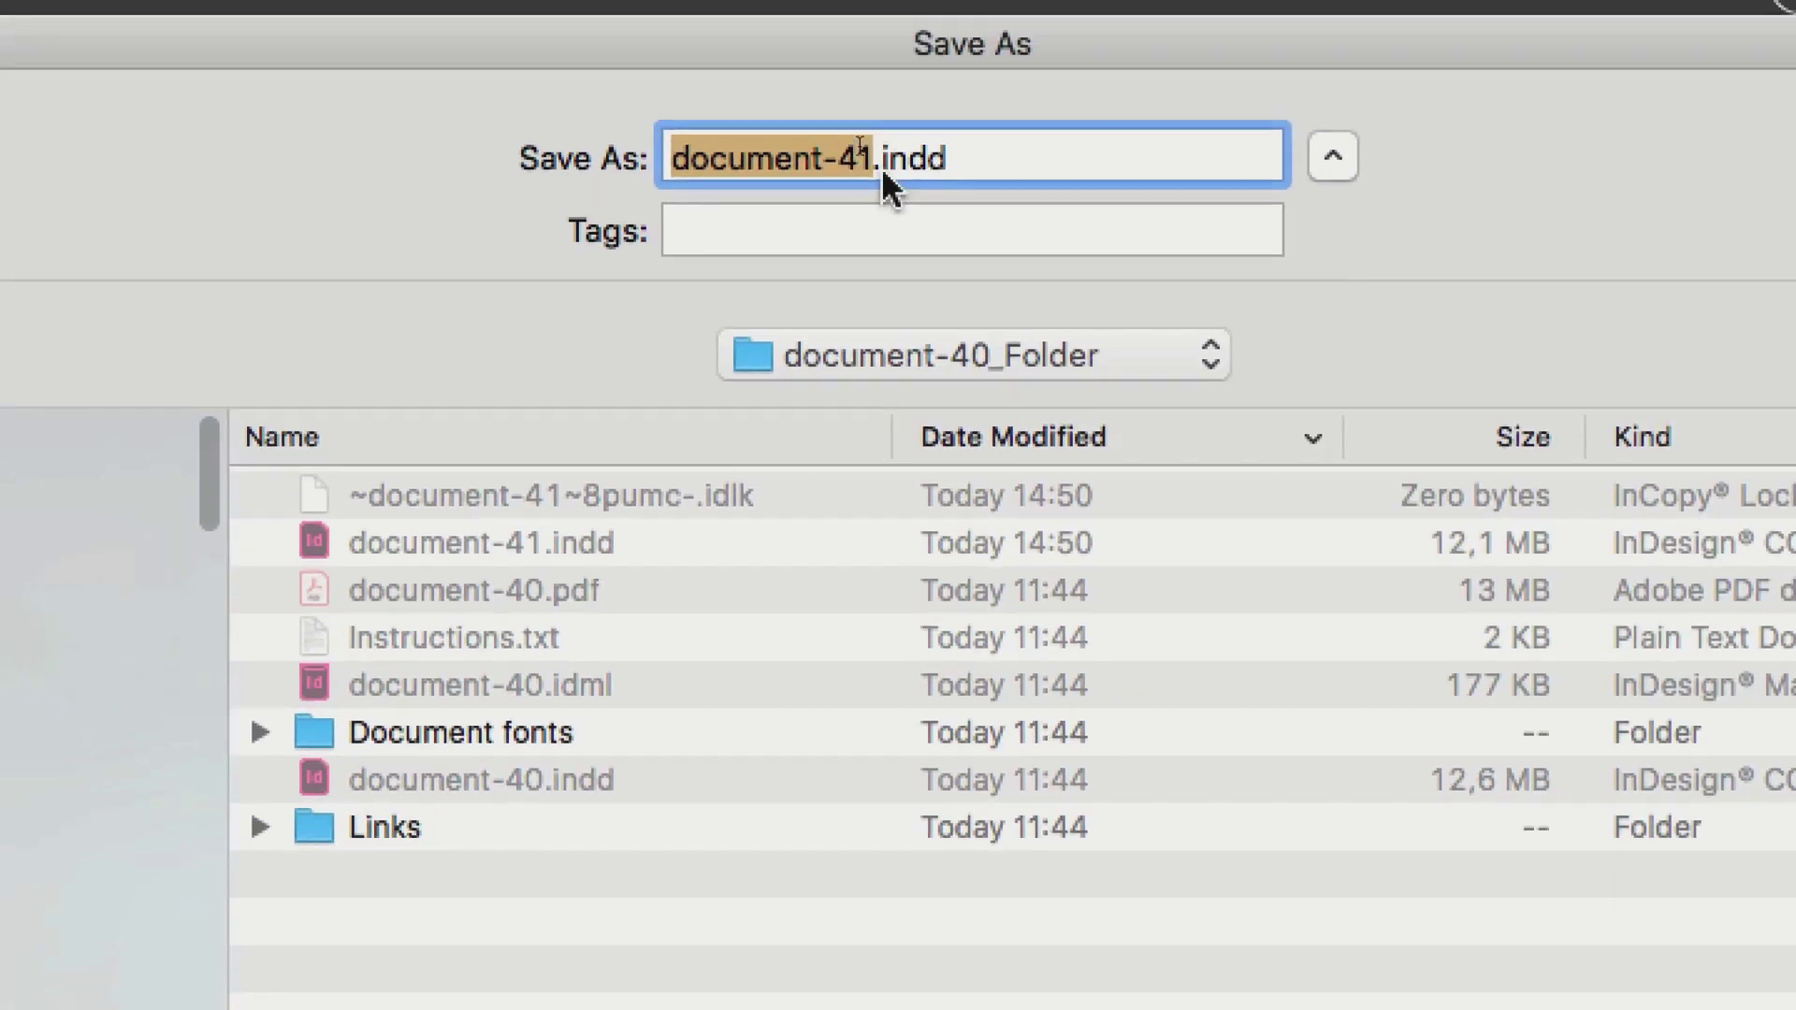
{"action": "left_click", "coordinate": [872, 159]}
{"action": "key", "text": "shift+Left"}
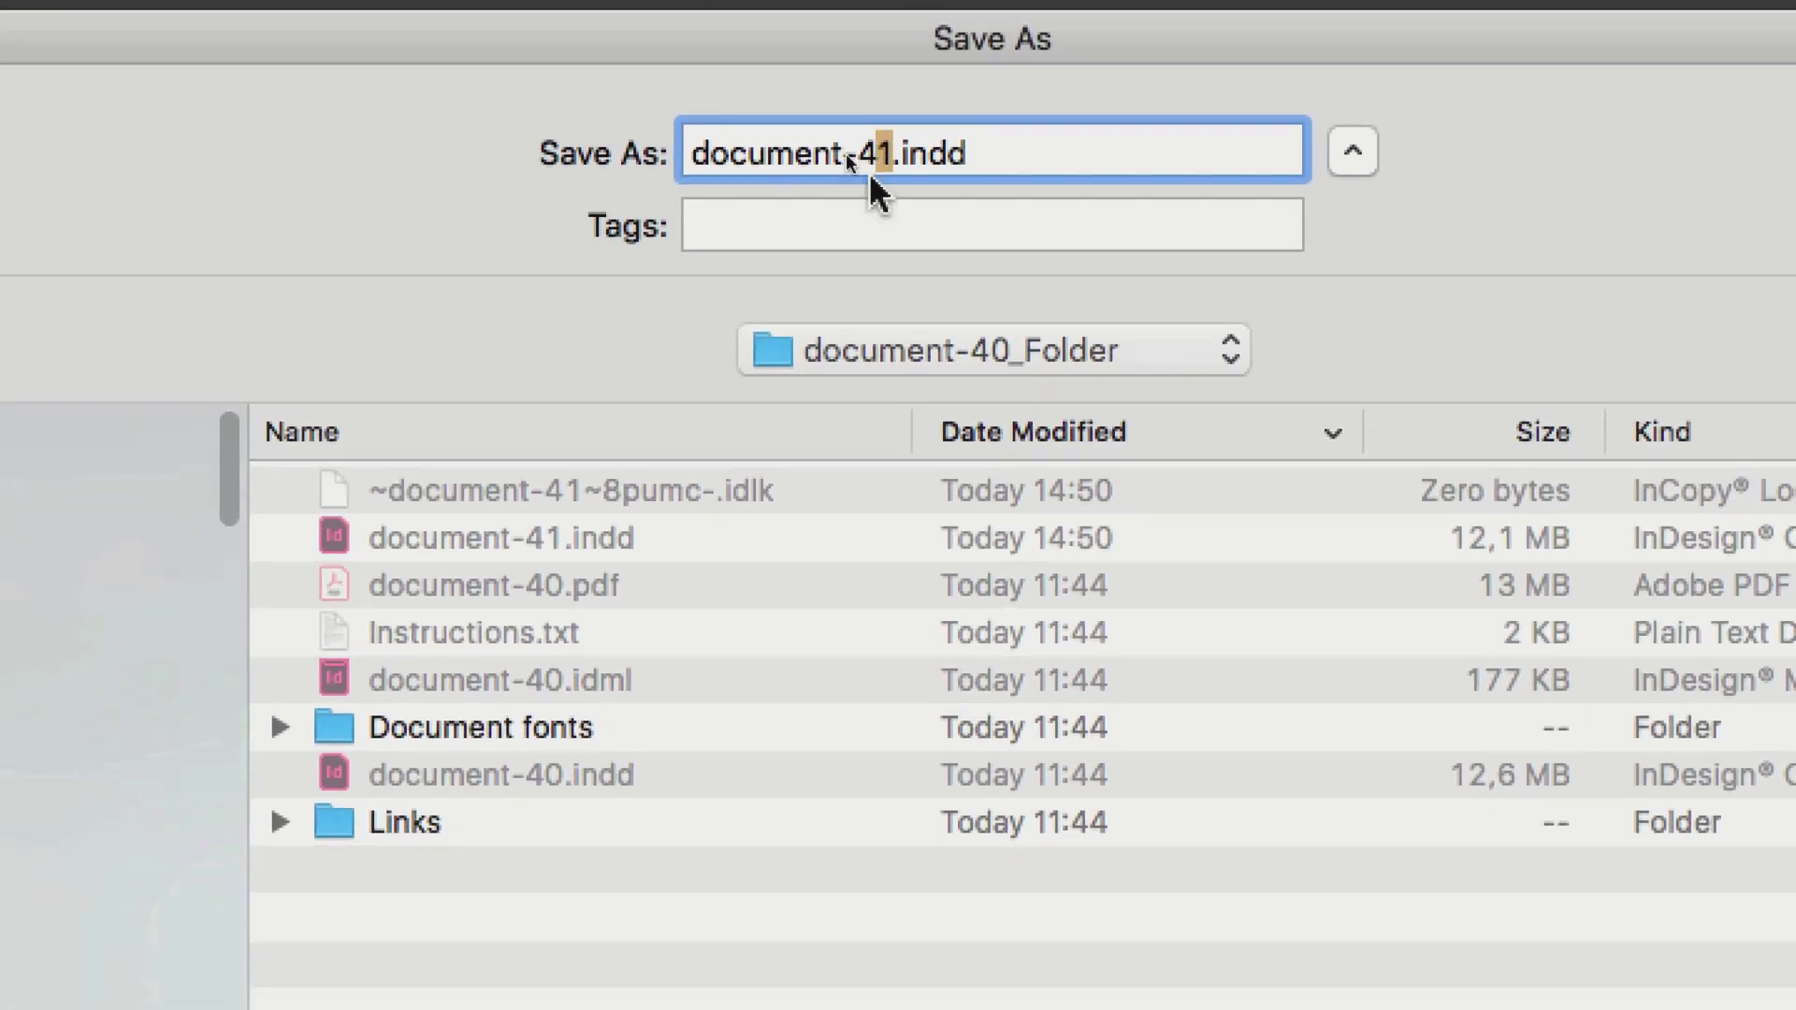
{"action": "type", "text": "2"}
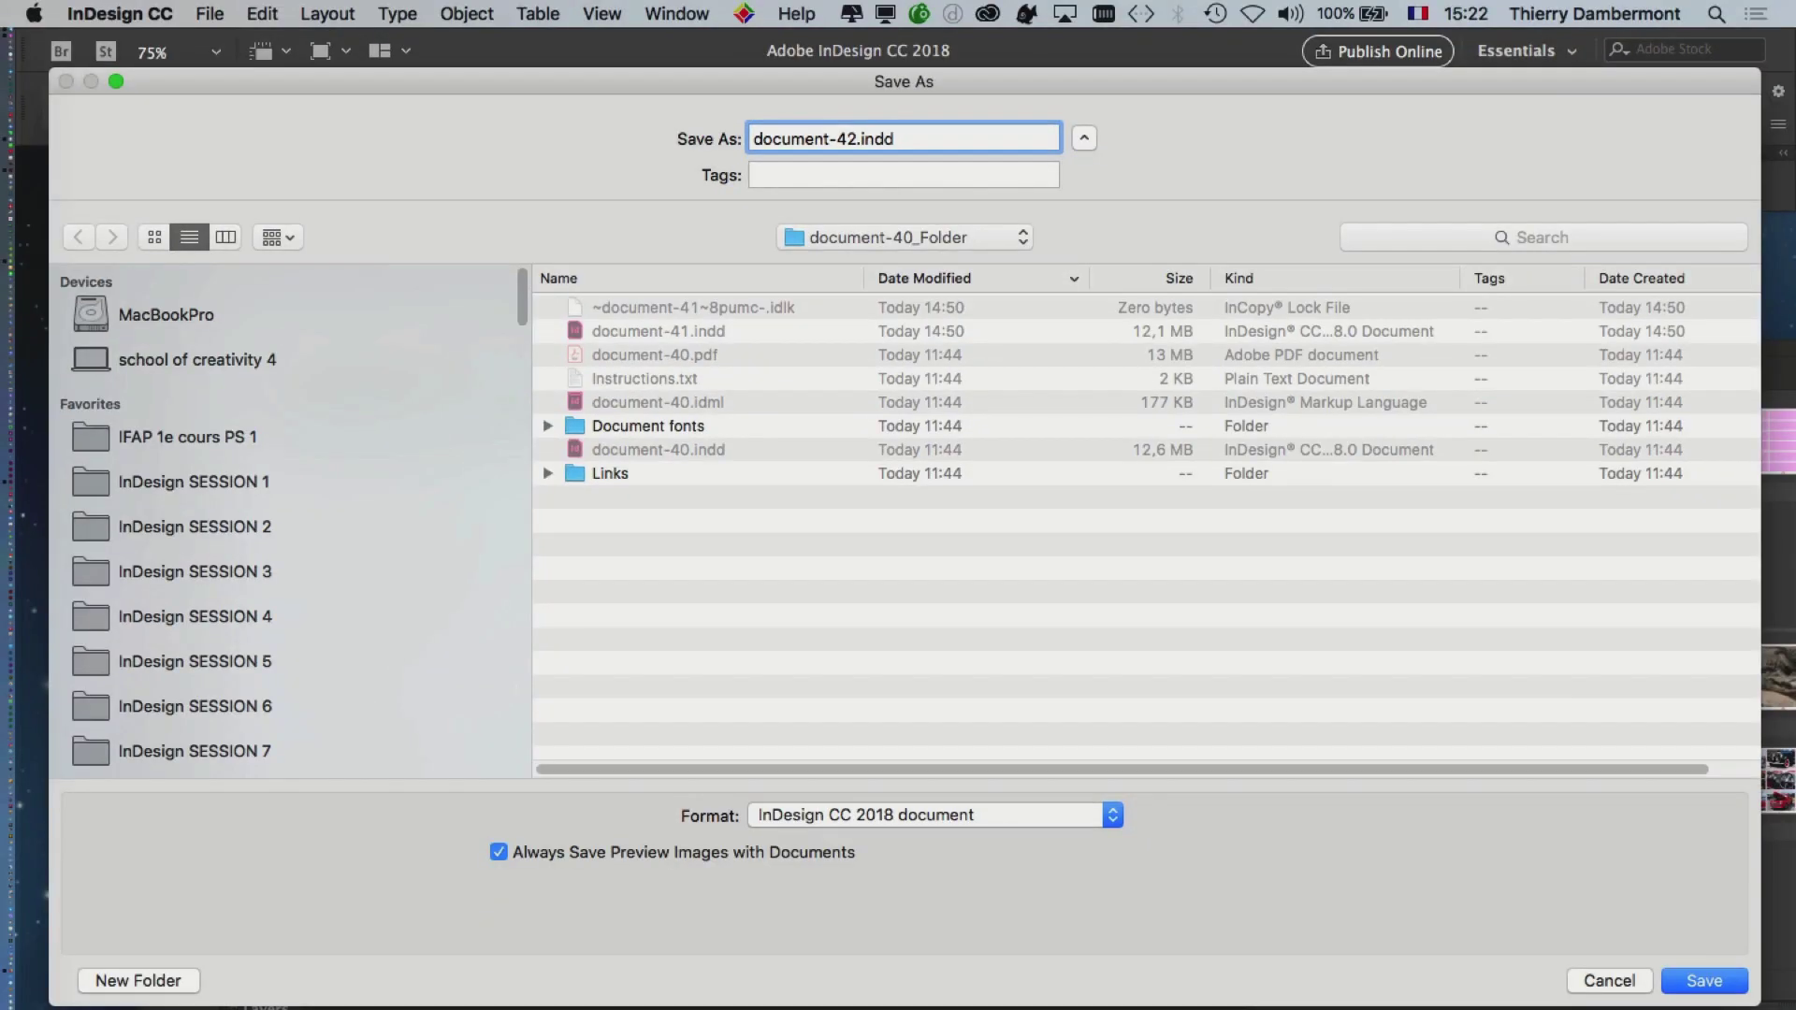